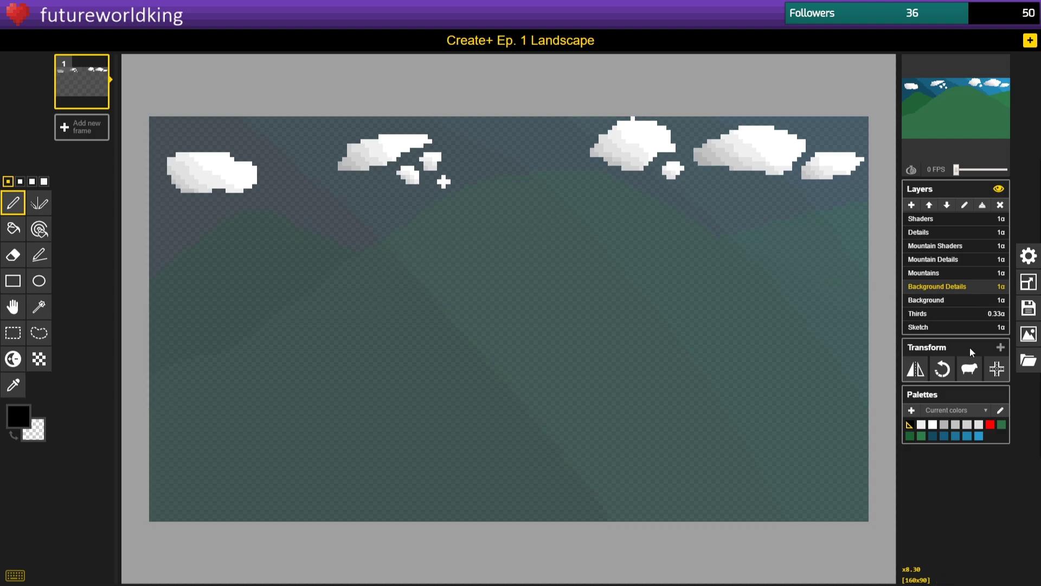
Show only the Background layer on the canvas and pick the middle blue band as primary colour and the darker band beside it as secondary.
left_click(949, 304)
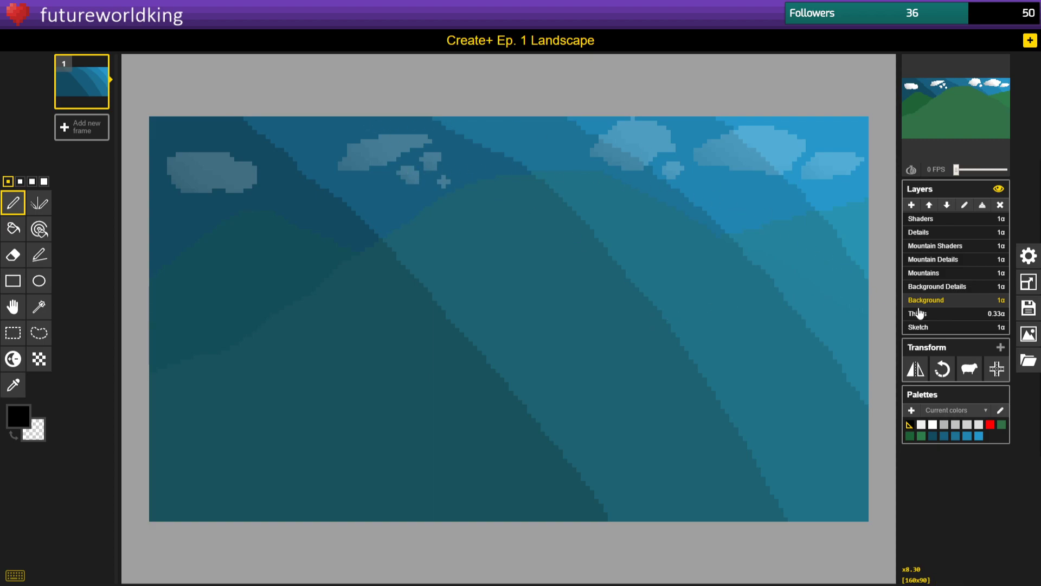
left_click(999, 190)
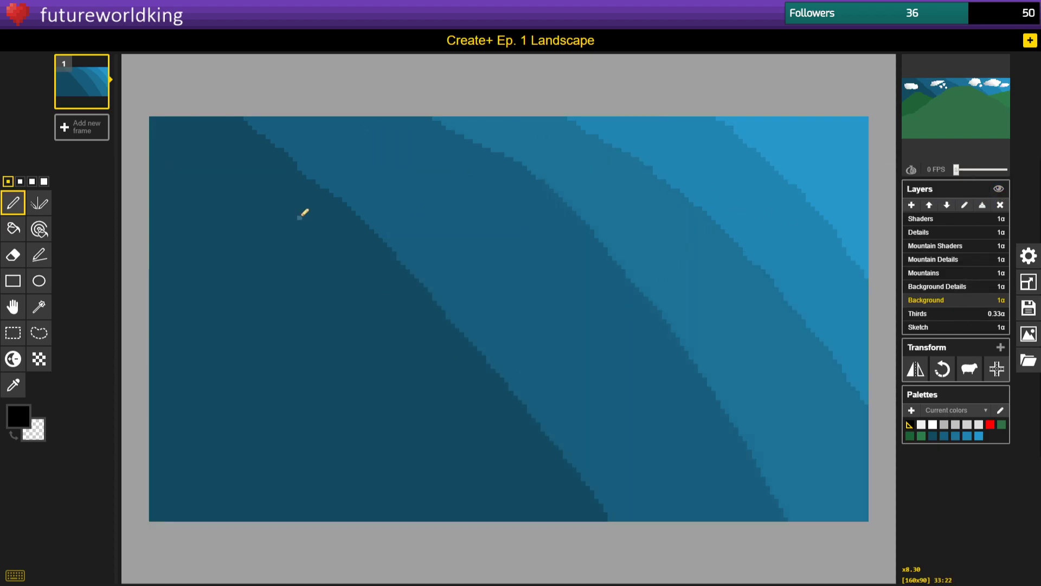
left_click(13, 385)
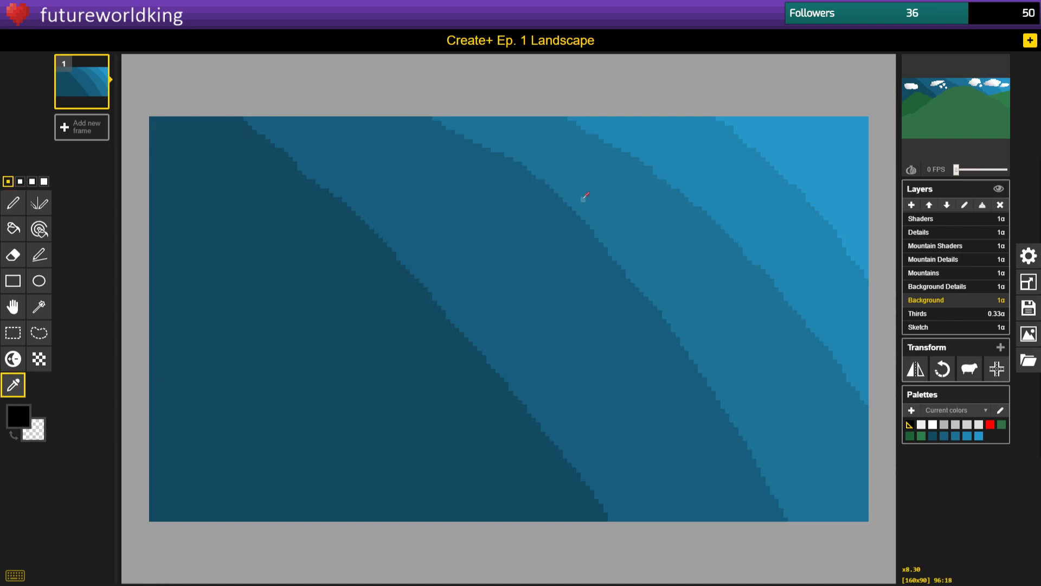
left_click(598, 184)
right_click(543, 259)
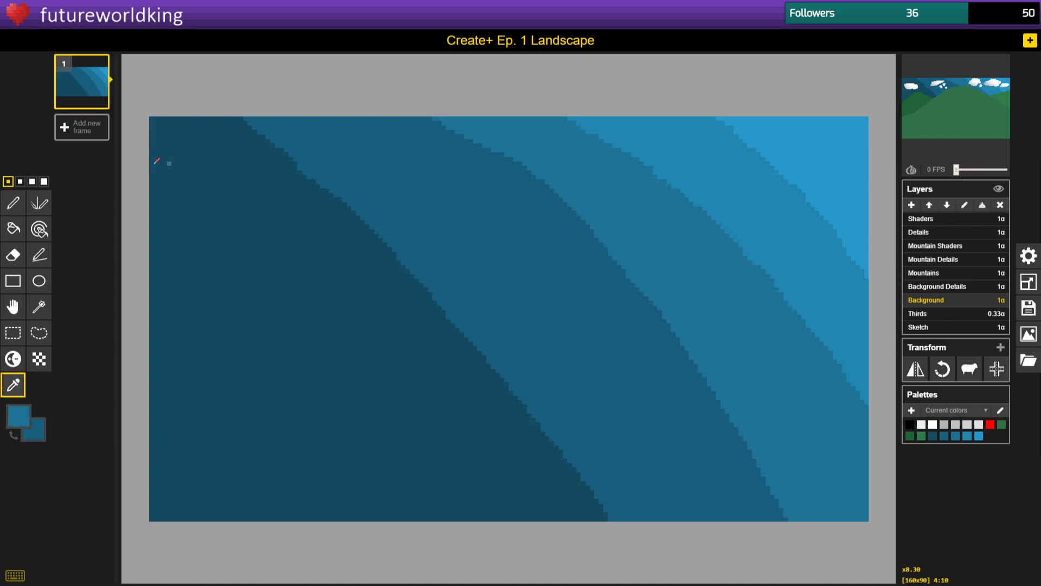
Reshape the boundary between the second-darkest and middle blue sky bands into a smoother curve with the 4-pixel pen.
left_click(44, 182)
left_click(13, 203)
mouse_move(408, 119)
left_mouse_down()
mouse_move(418, 112)
mouse_move(457, 132)
mouse_move(572, 213)
mouse_move(688, 356)
mouse_move(781, 496)
mouse_move(776, 516)
left_mouse_up()
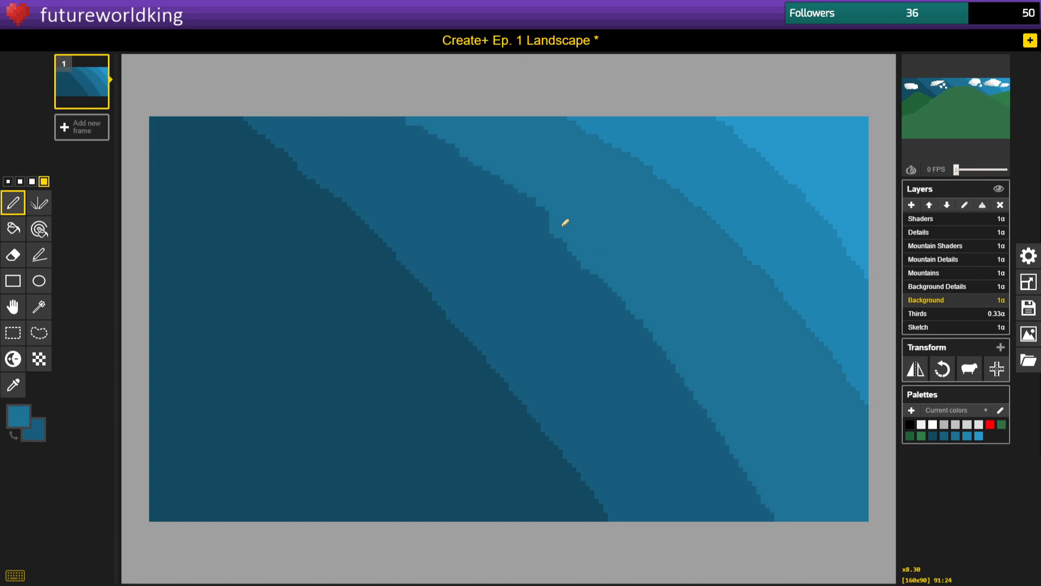
mouse_move(534, 196)
left_mouse_down()
mouse_move(426, 135)
mouse_move(339, 102)
mouse_move(354, 126)
mouse_move(366, 121)
mouse_move(430, 154)
mouse_move(527, 230)
left_mouse_up()
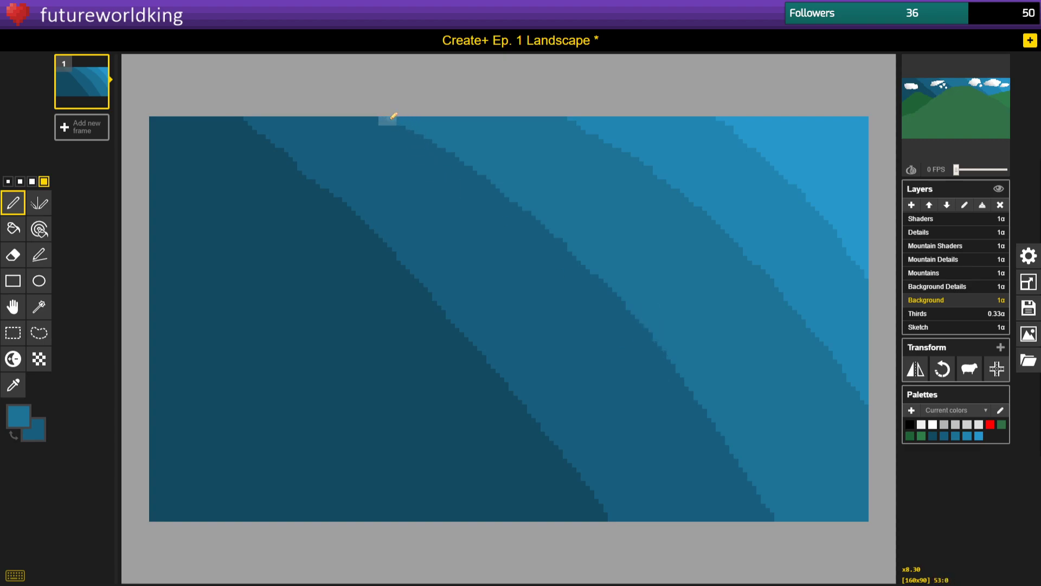
left_click_drag(386, 120, 445, 154)
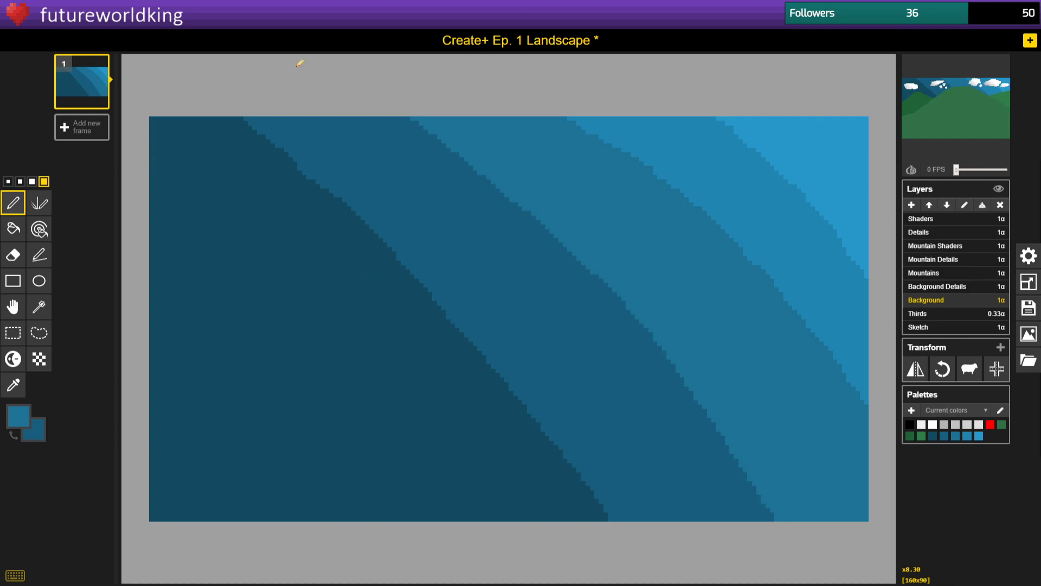
Pick the darkest sky blue and redraw the curved edge of the darkest band from the canvas's upper edge to its lower edge.
left_click(12, 387)
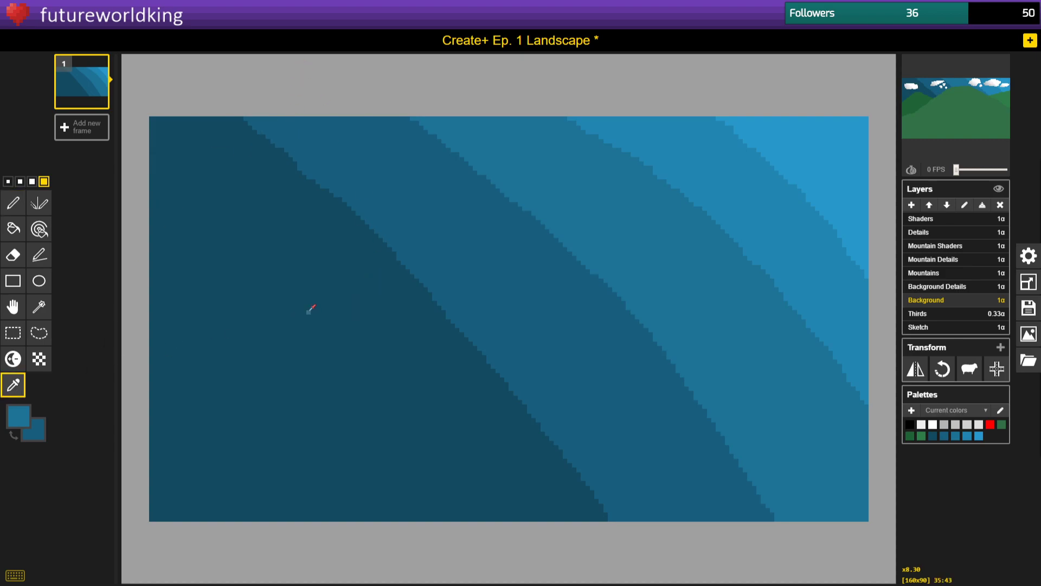
left_click(293, 268)
left_click(13, 203)
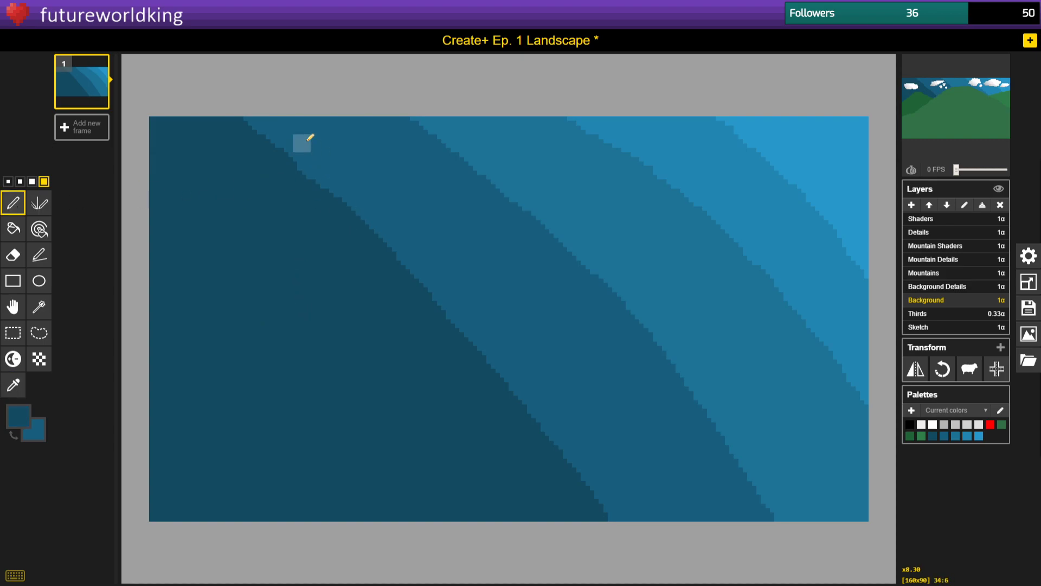
mouse_move(263, 120)
left_mouse_down()
mouse_move(292, 136)
mouse_move(229, 109)
left_mouse_up()
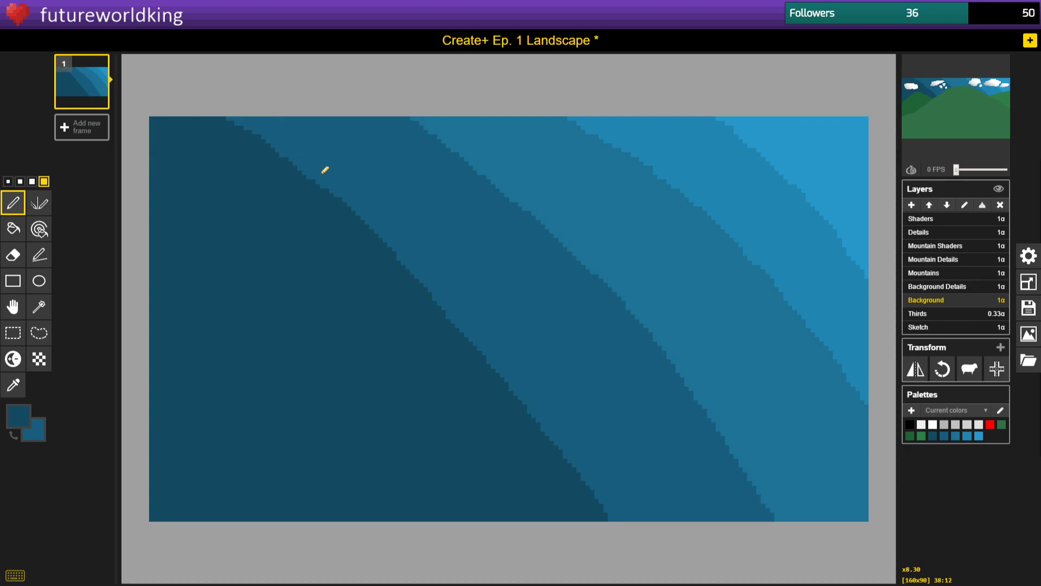
mouse_move(358, 199)
left_mouse_down()
mouse_move(548, 445)
mouse_move(620, 551)
left_mouse_up()
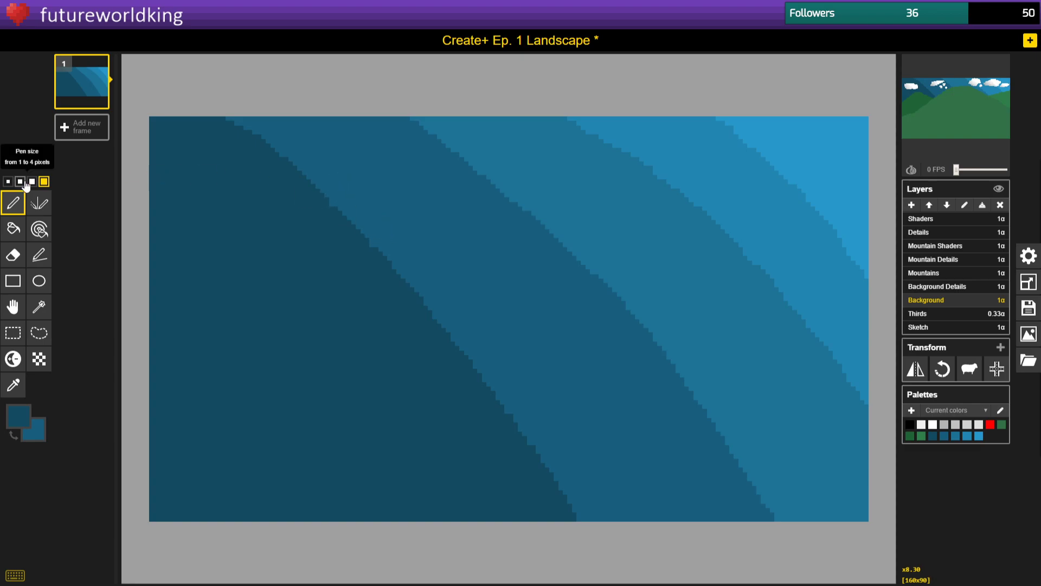
left_click(8, 181)
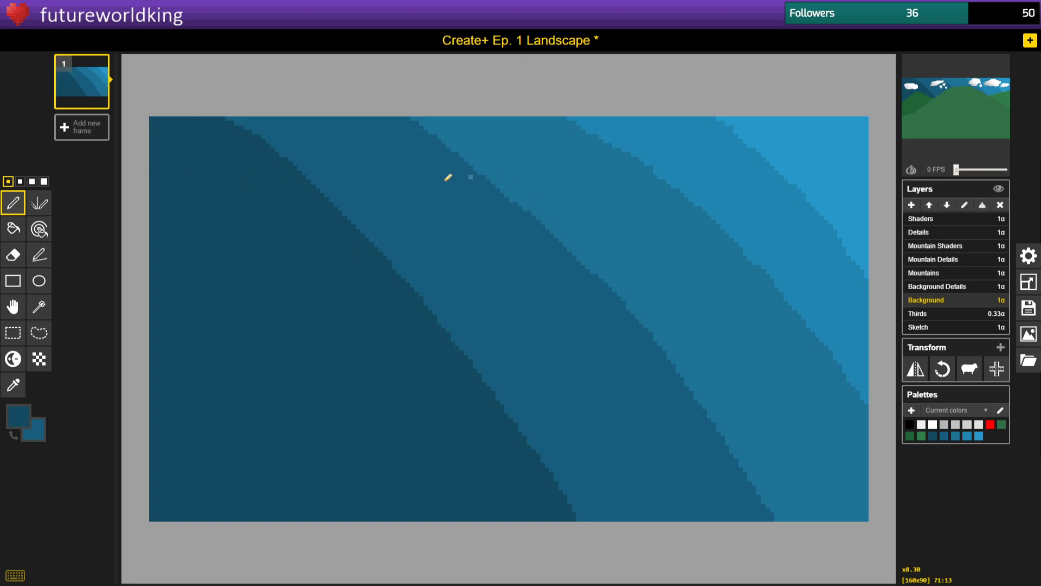
Pick the second-darkest blue and smooth that band's boundary with the middle blue band using the 4-pixel pen.
left_click(44, 181)
left_click(13, 385)
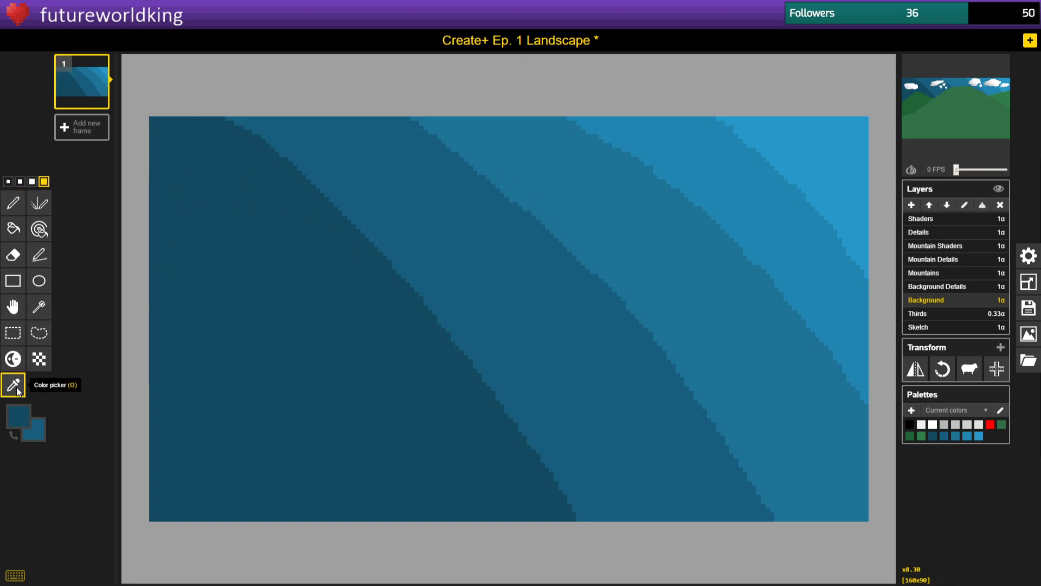
left_click(520, 225)
left_click(13, 203)
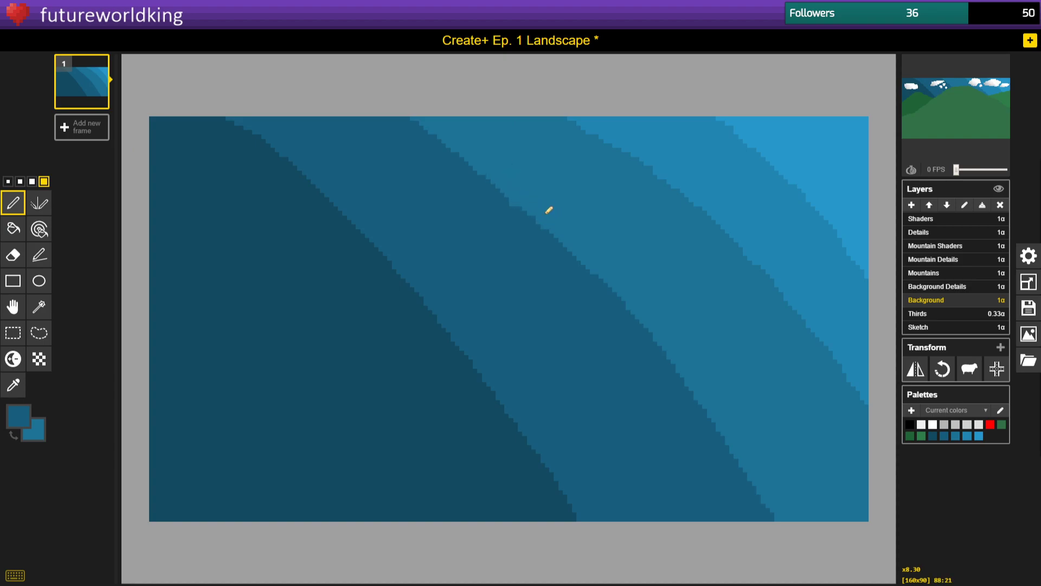
left_click_drag(577, 239, 790, 515)
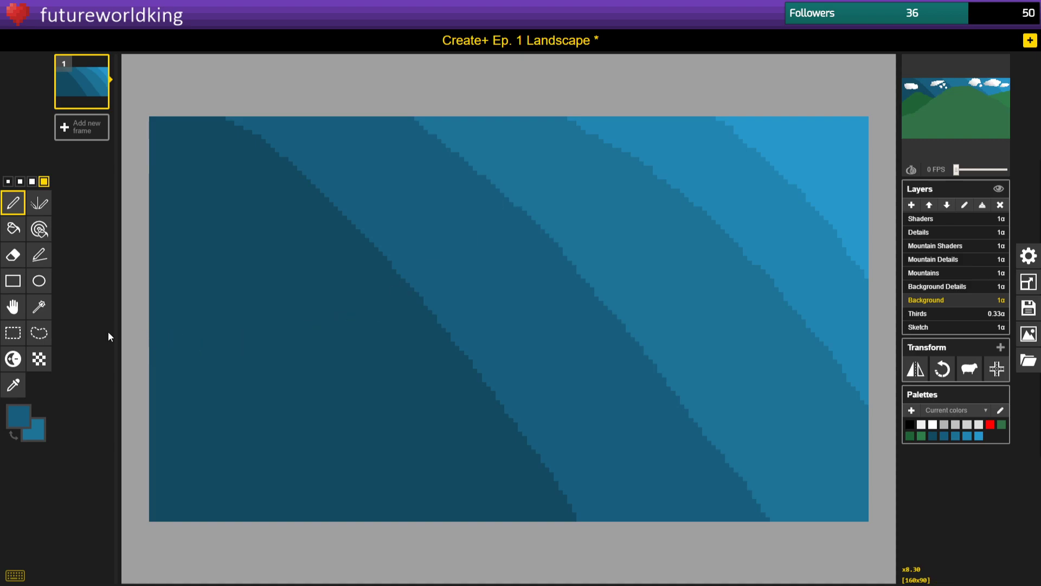
Pick the middle blue with the next lighter blue as secondary colour and smooth the boundary between those two bands with the pen.
left_click(13, 384)
left_click(584, 183)
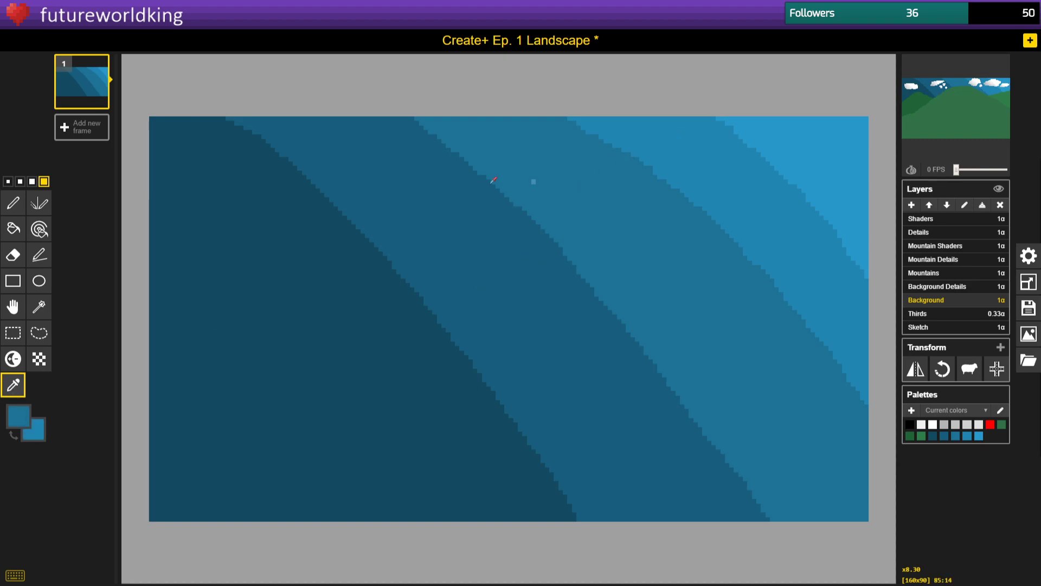
left_click(13, 203)
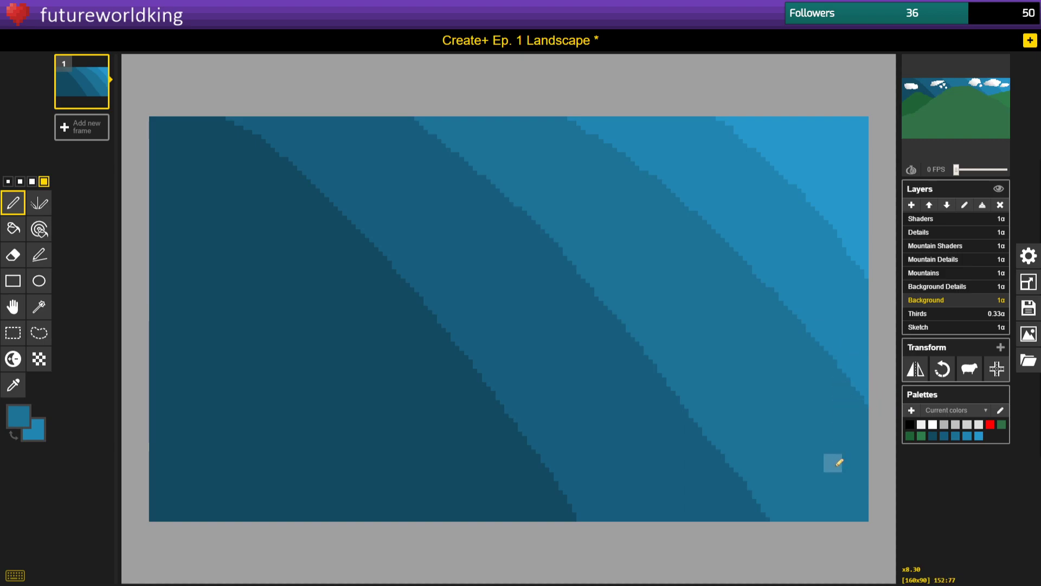
Set the Mountains and Background Details layers' opacity to 0 and pick the two lightest sky blues as primary and secondary pen colours.
left_click(1000, 273)
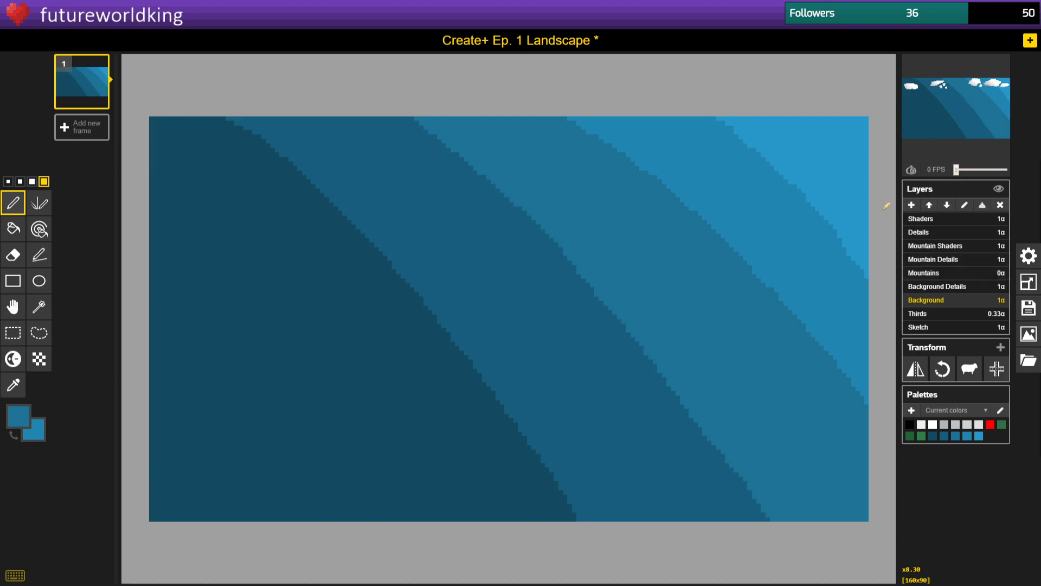
left_click(1001, 286)
left_click(25, 386)
left_click(762, 187)
right_click(799, 133)
left_click(13, 203)
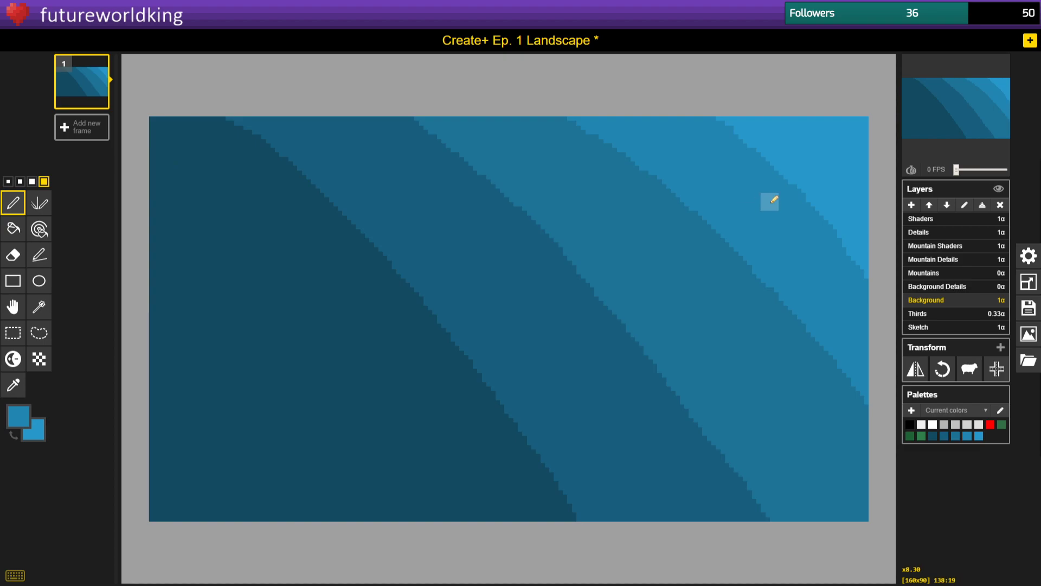
Redraw the edge of the lightest blue corner band as a smoother curve, refining it with smaller pen sizes.
mouse_move(716, 120)
left_mouse_down()
mouse_move(812, 198)
mouse_move(878, 290)
left_mouse_up()
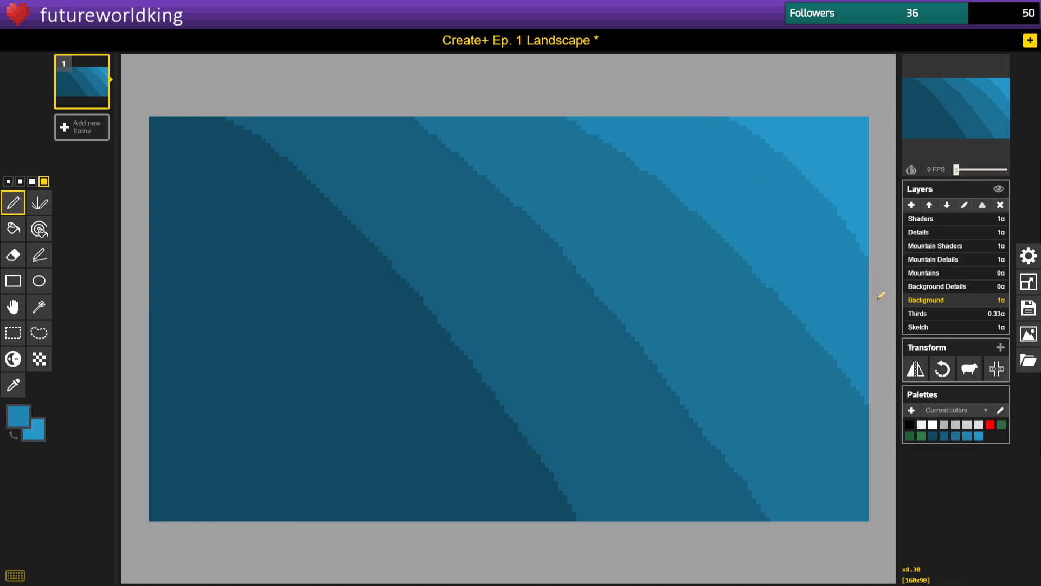
left_click(829, 219)
mouse_move(831, 222)
left_mouse_down()
mouse_move(869, 256)
mouse_move(859, 251)
left_mouse_up()
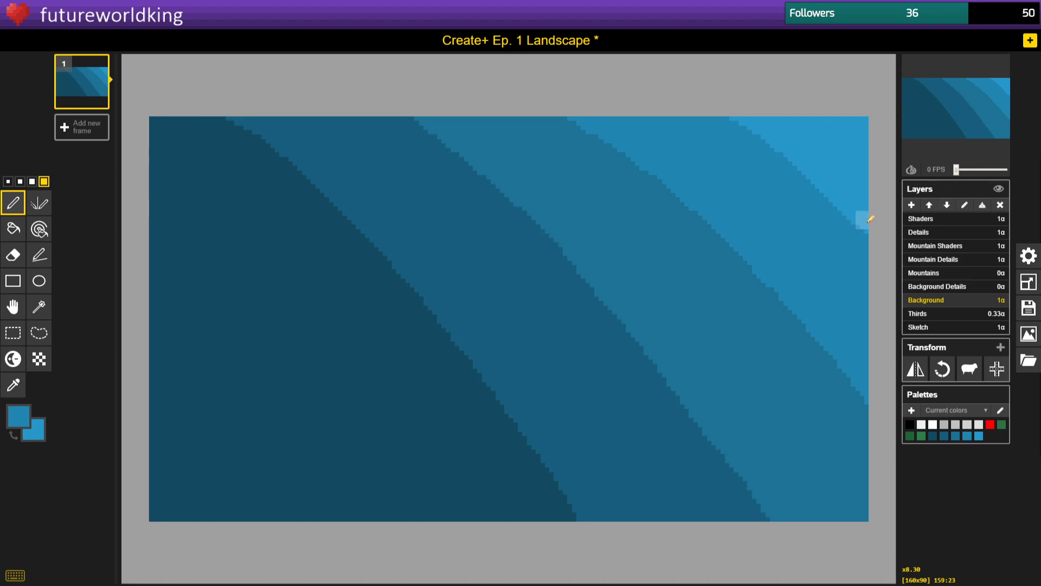
left_click(20, 182)
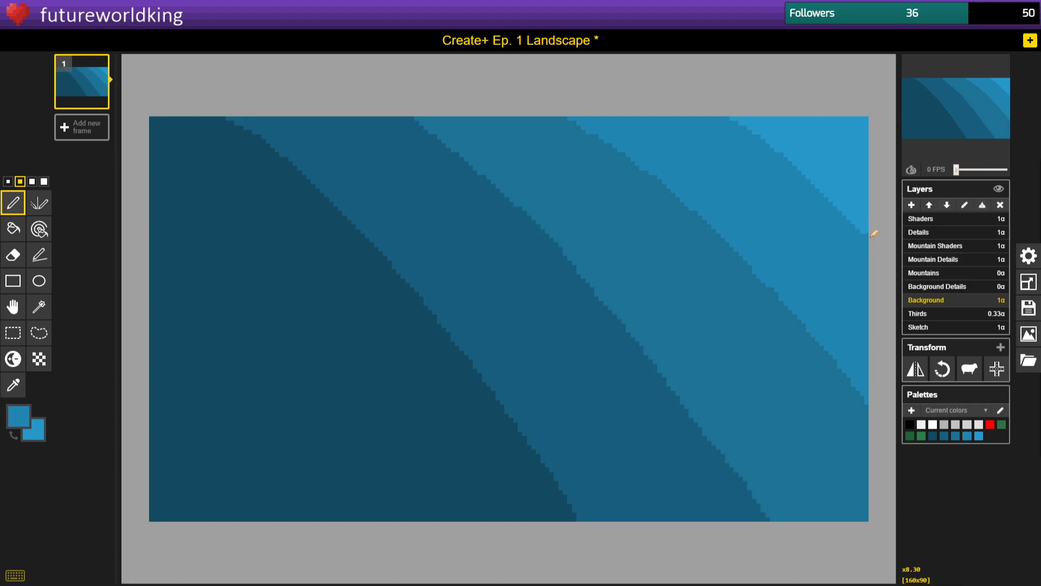
left_click(7, 182)
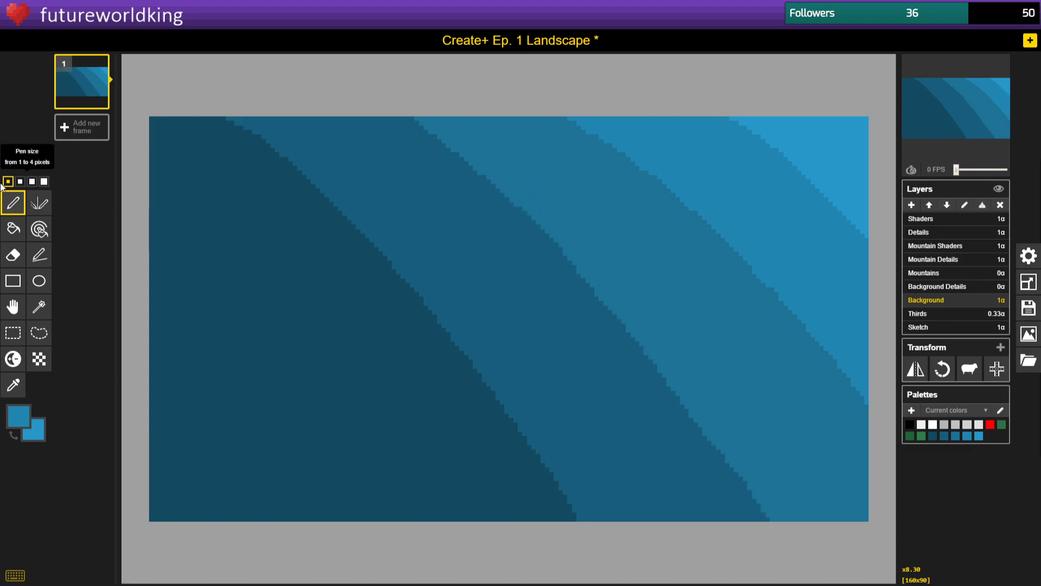
Restore the Mountains layer's opacity to 1, show the other layers on the canvas again and select the Background Details layer.
left_click(1001, 273)
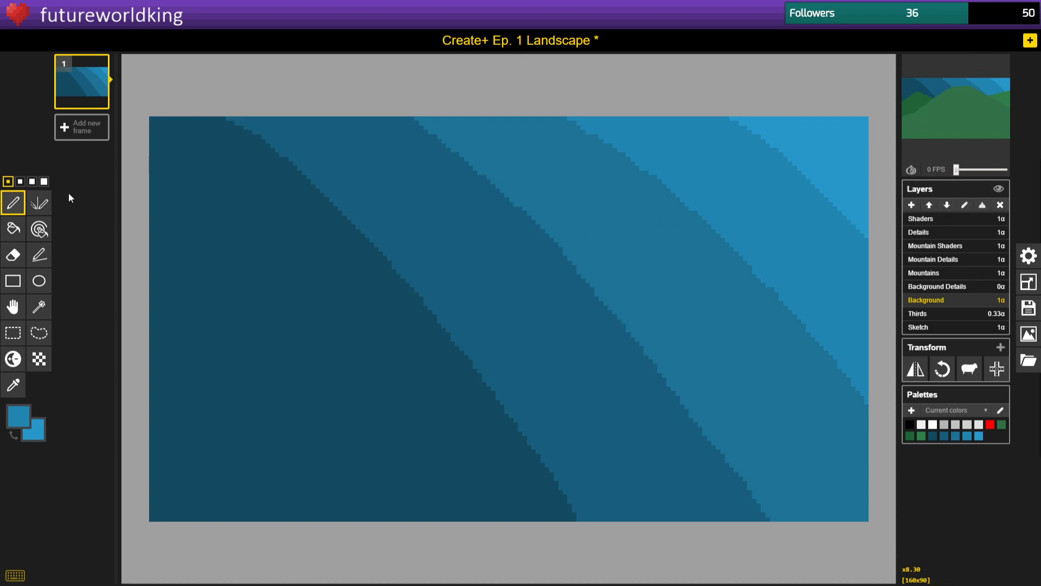
left_click(928, 274)
left_click(998, 190)
left_click(993, 289)
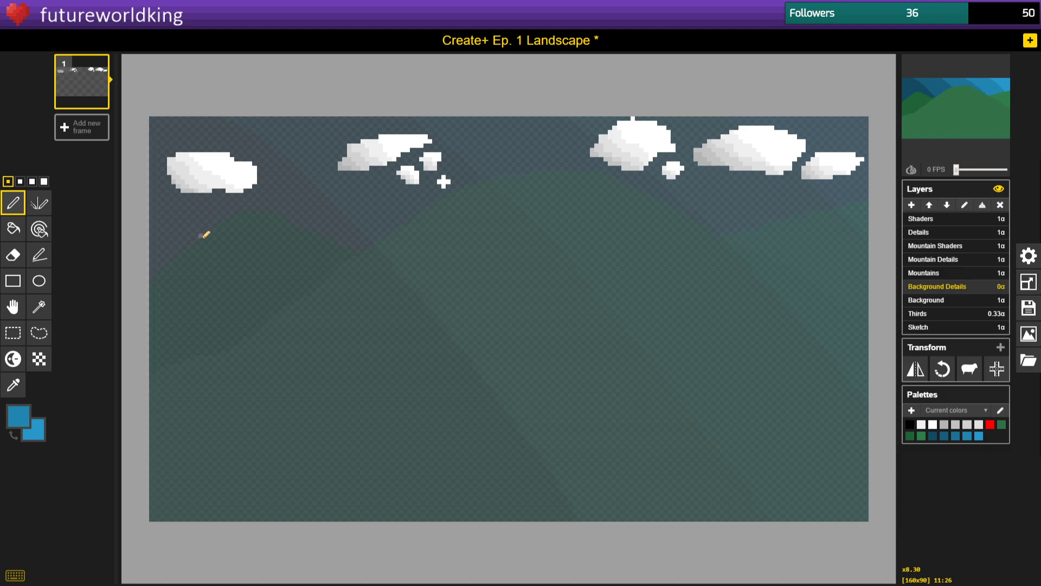
Pick the white of the leftmost cloud and shift the primary colour to a pale sky blue.
left_click(13, 385)
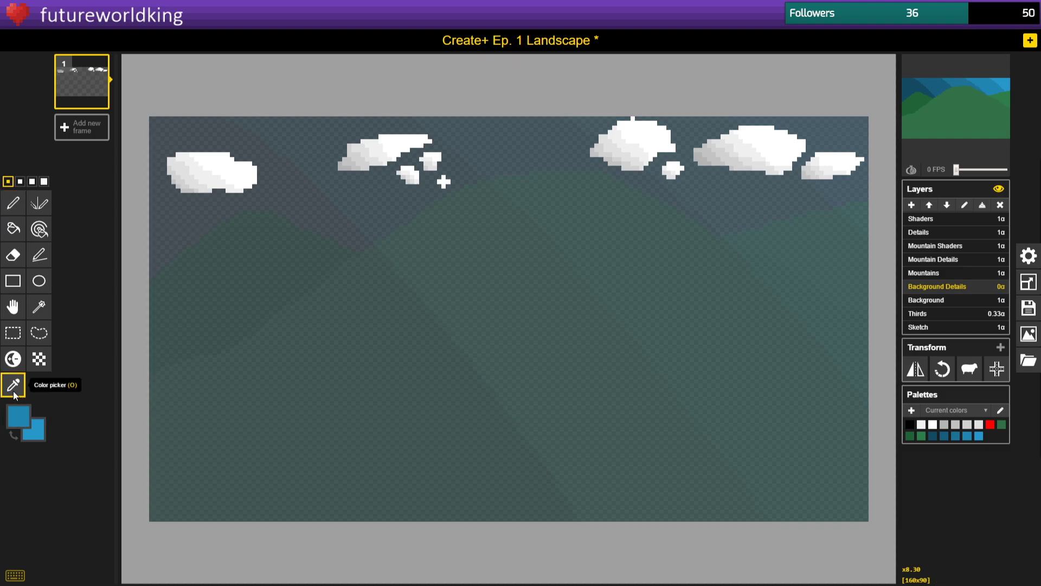
left_click(236, 165)
left_click(18, 416)
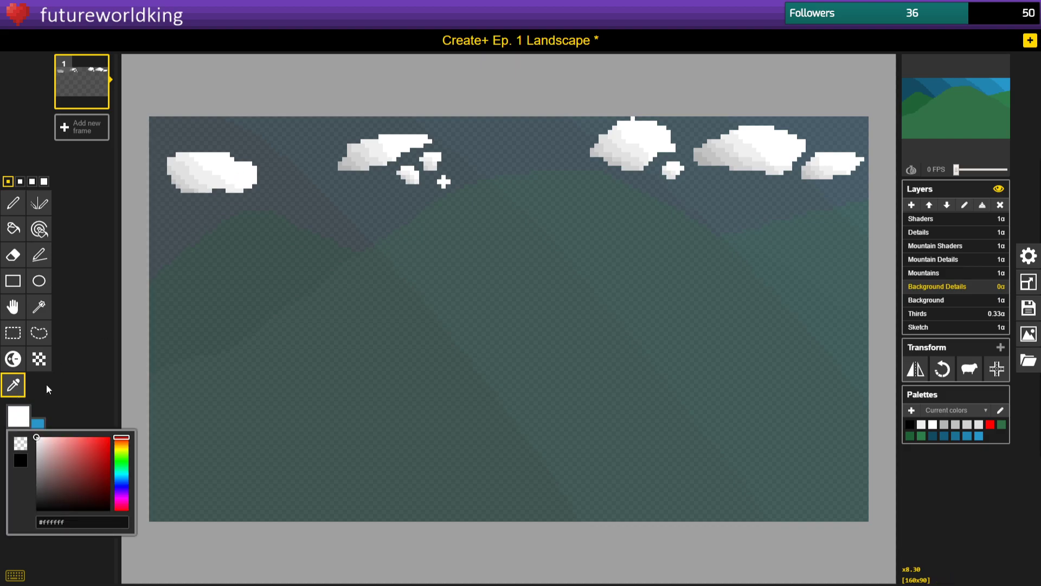
left_click_drag(121, 481, 124, 479)
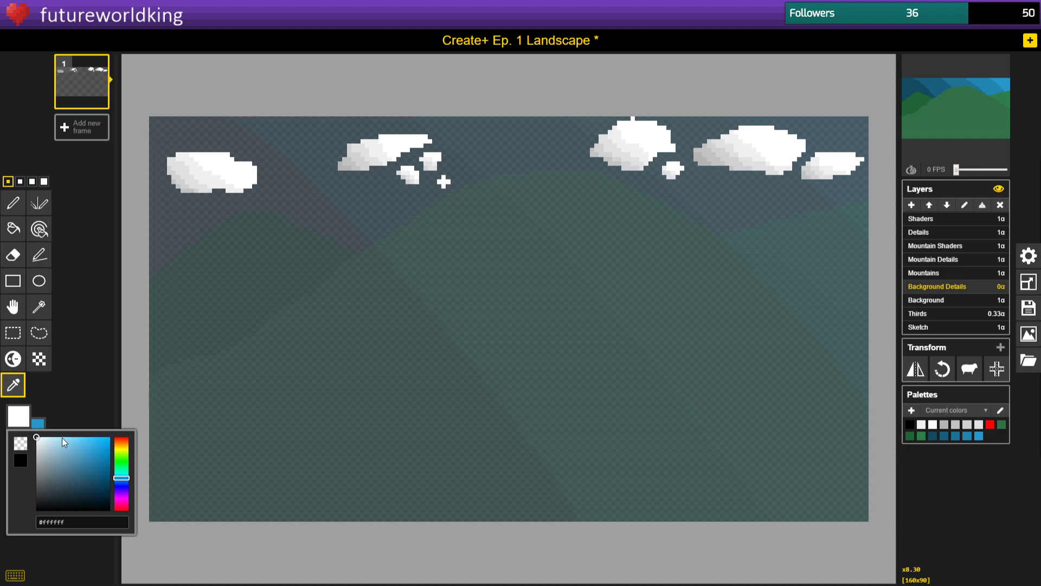
left_click_drag(60, 440, 64, 433)
left_click(29, 423)
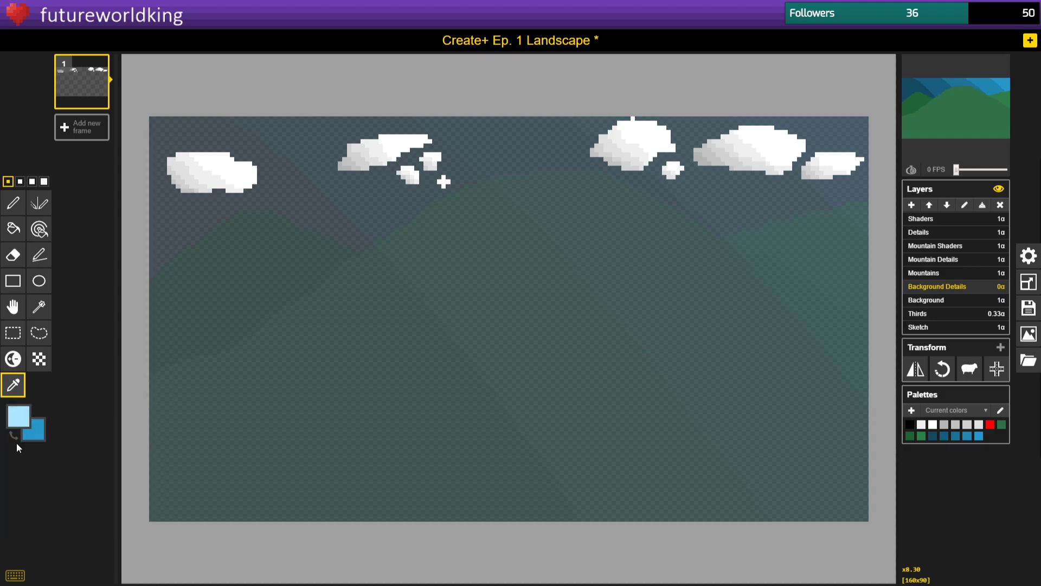
Make the secondary colour transparent while keeping the pale blue as the primary colour.
left_click(13, 435)
left_click(21, 424)
left_click(20, 441)
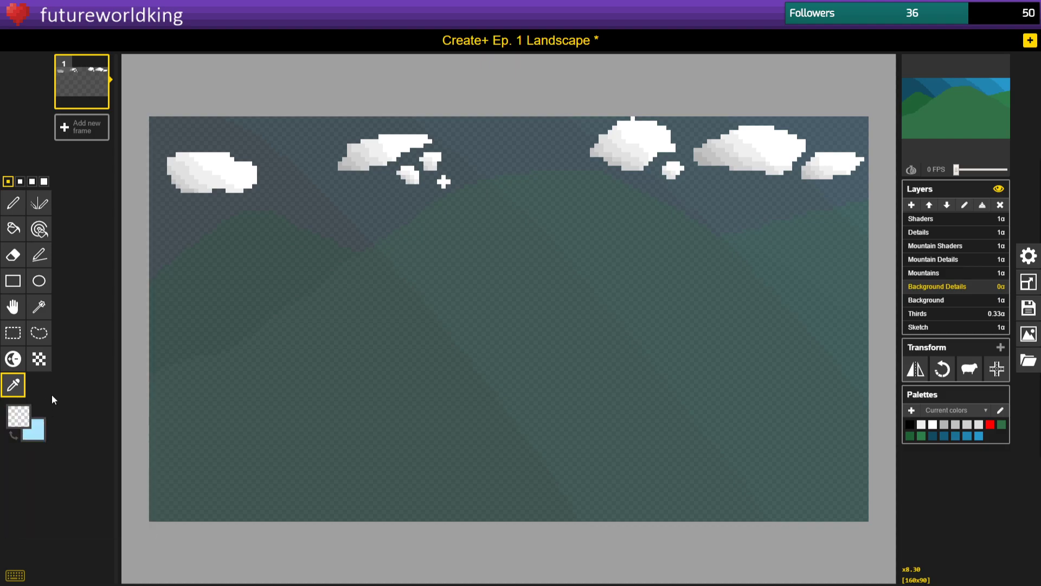
left_click(13, 435)
Draw a small pale blue mark near the top of the leftmost cloud with the 1-pixel pen.
left_click(19, 206)
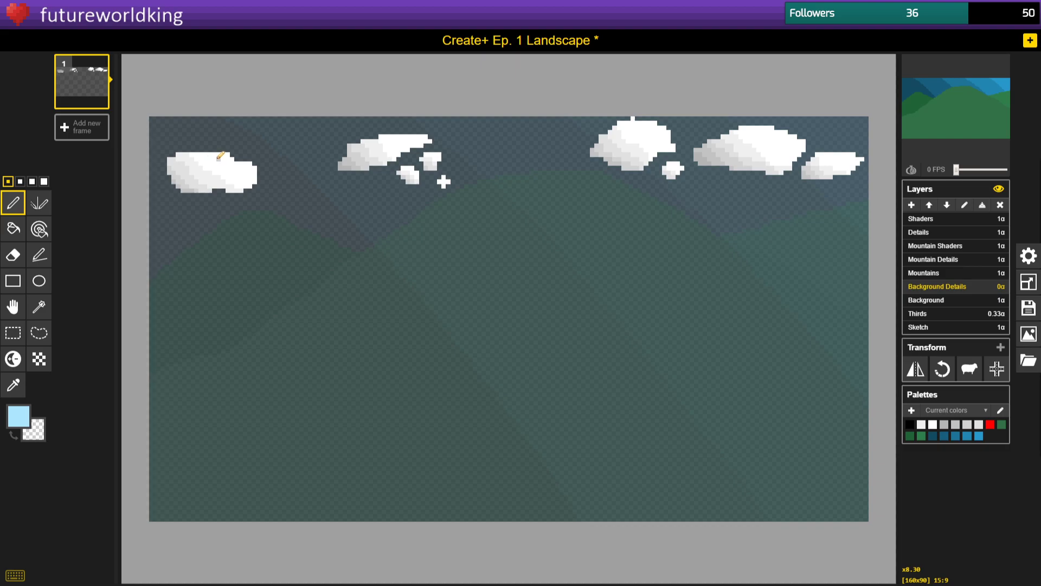
left_click_drag(223, 159, 223, 159)
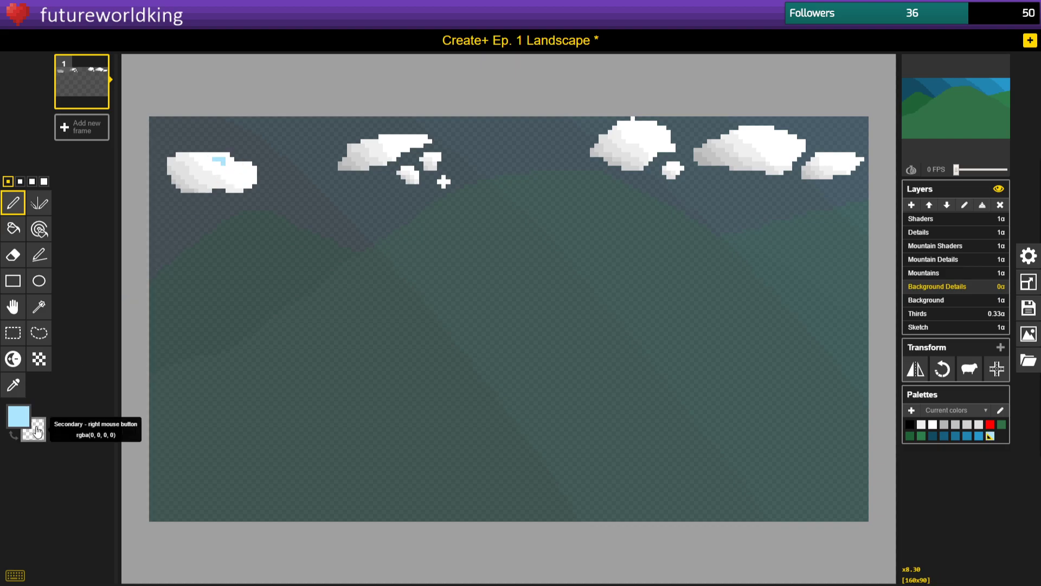
Pick the white of the leftmost cloud as the secondary colour and return to the pen.
left_click(13, 385)
right_click(238, 177)
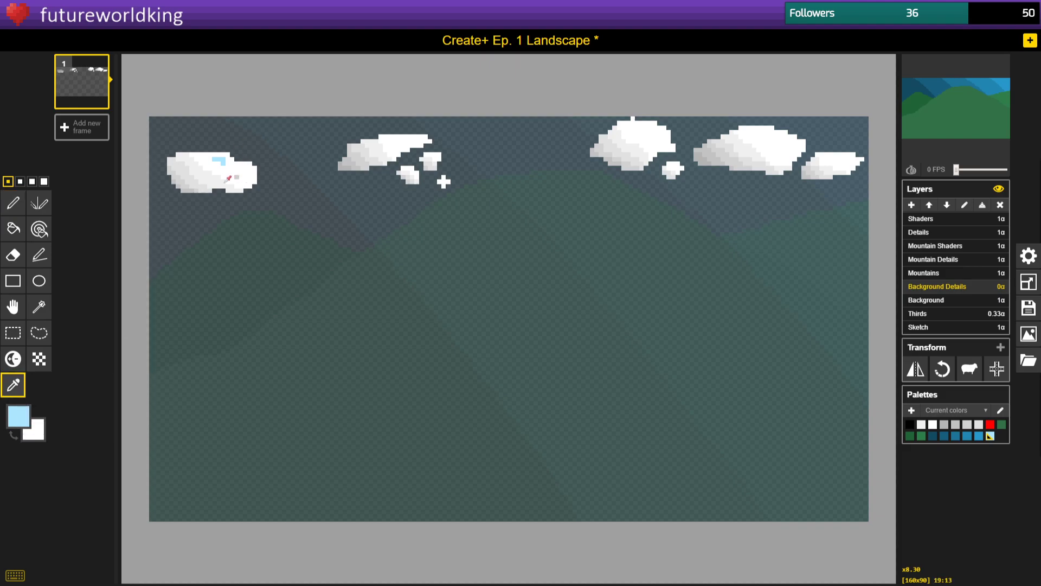
left_click(14, 204)
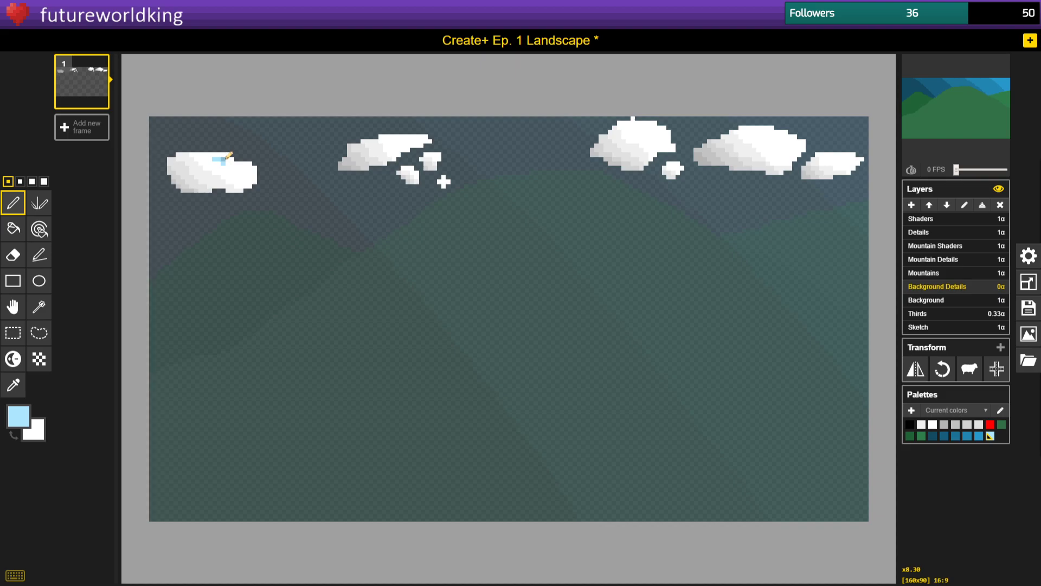
Extend the pale blue mark atop the leftmost cloud by one pixel and add two diagonal pale blue pixels near its upper-right edge.
scroll(226, 158, "up", 5)
left_click(914, 71)
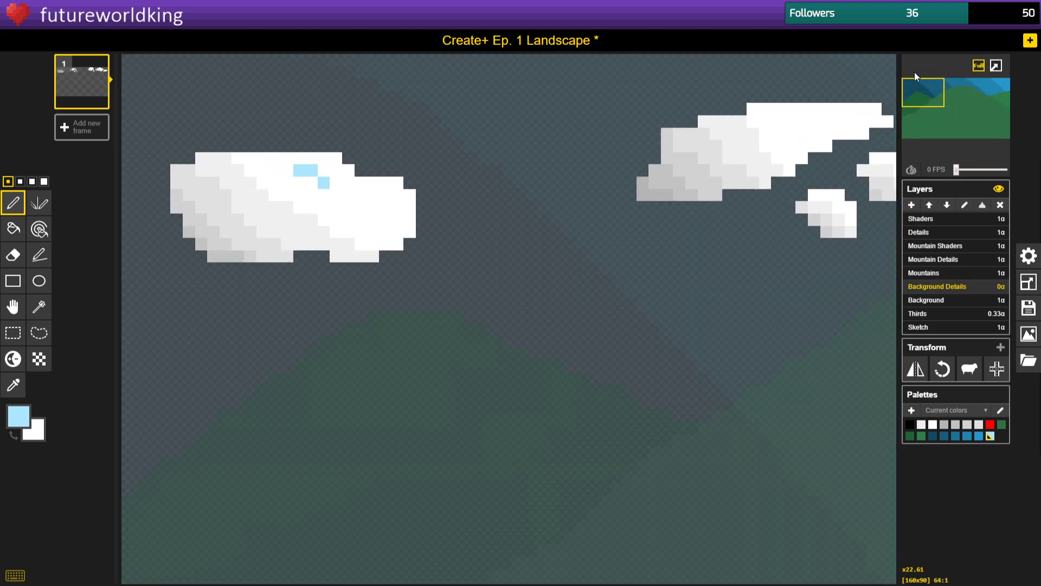
left_click(336, 182)
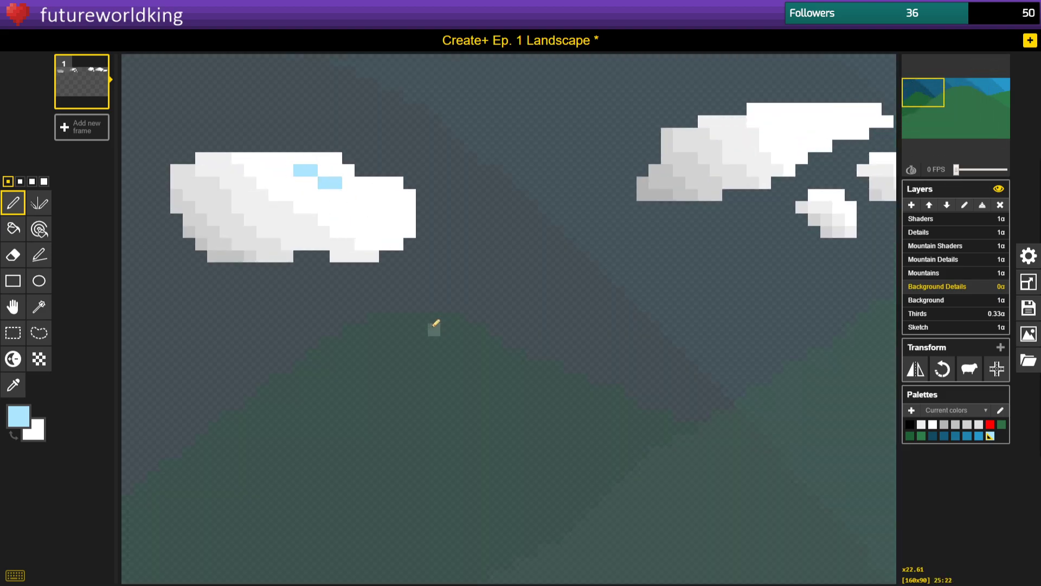
left_click(385, 194)
left_click(397, 207)
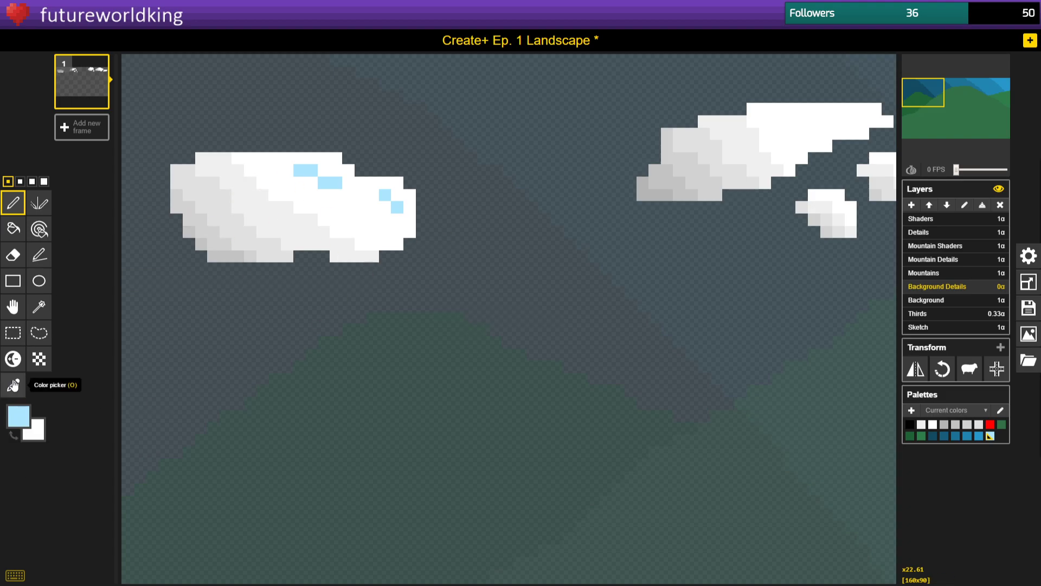
Fill the grey shading bands of the leftmost cloud with white, keeping the pale blue marks.
left_click(13, 228)
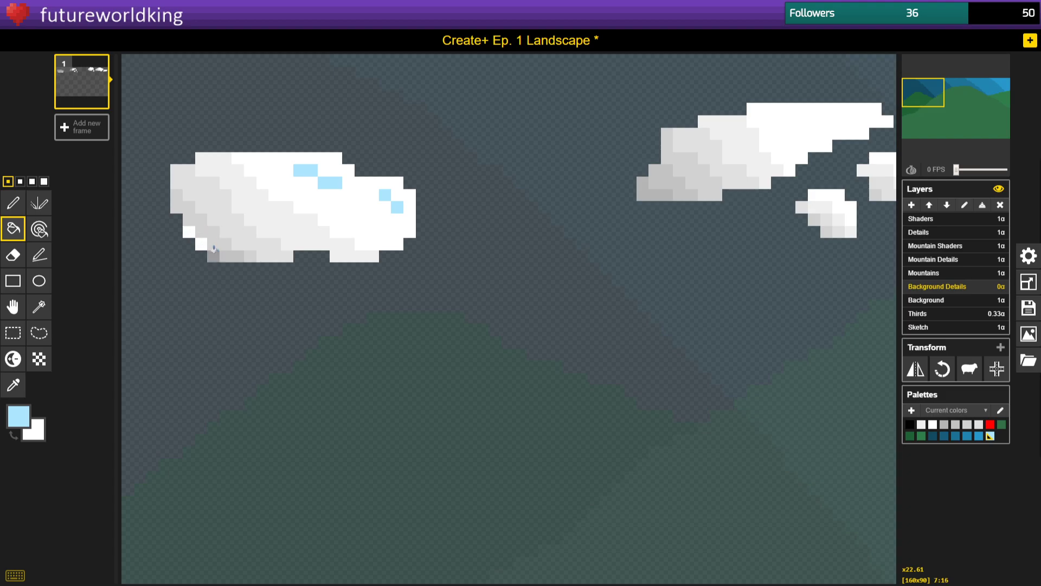
left_click(228, 235)
left_click(247, 250)
left_click(274, 226)
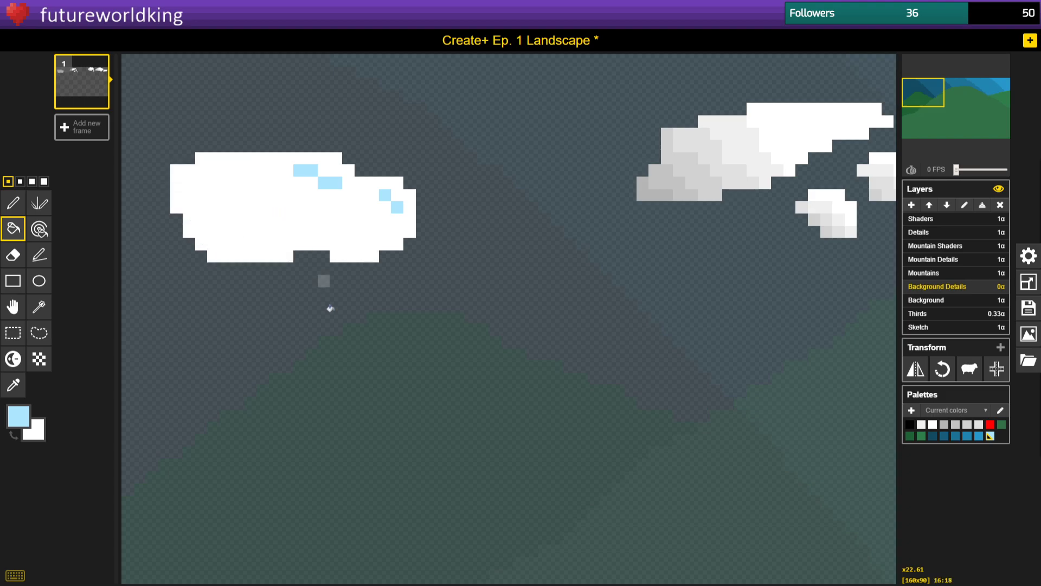
Fill the grey shading bands of the second cloud from the left with white.
left_click(650, 190)
left_click(671, 182)
right_click(703, 176)
right_click(733, 150)
right_click(740, 183)
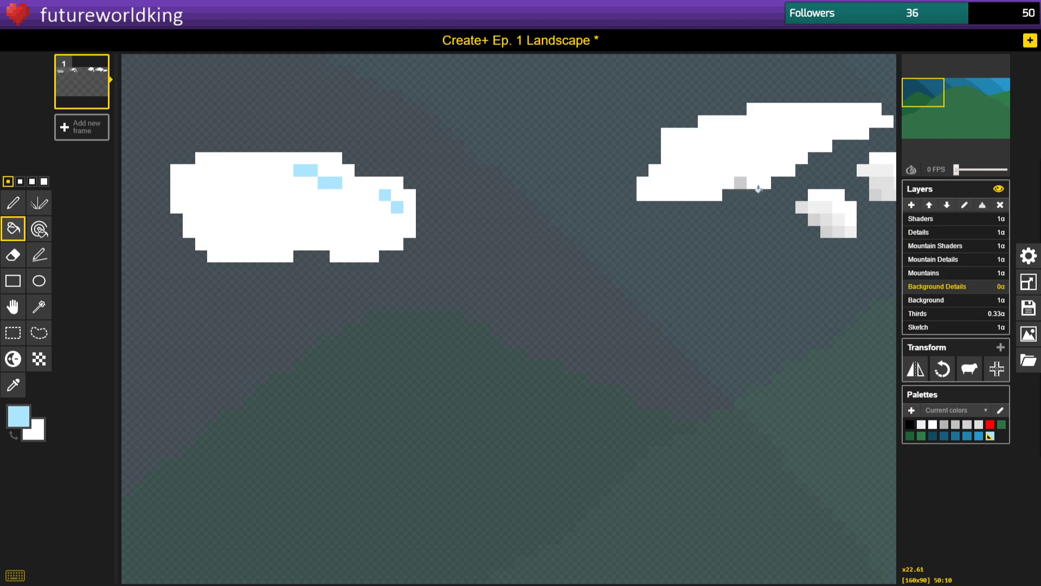
Fill the grey shading of the two small clouds beside the second cloud with white.
right_click(812, 215)
right_click(823, 216)
right_click(836, 225)
right_click(845, 226)
right_click(876, 194)
right_click(884, 185)
right_click(881, 172)
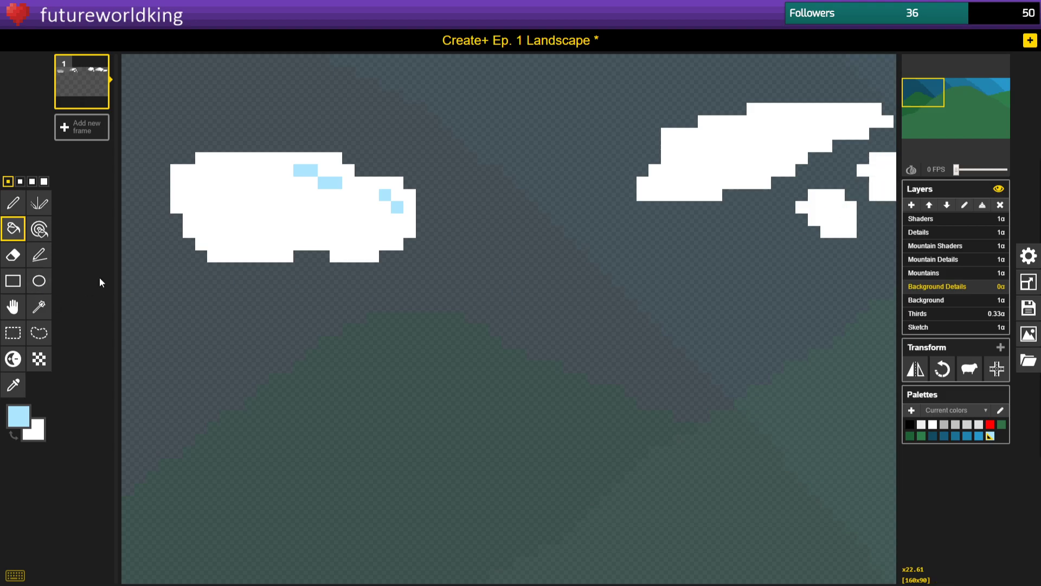
Darken the lower-left side of the leftmost cloud in graded grey bands using the Lighten tool at the 4-pixel size.
left_click(13, 203)
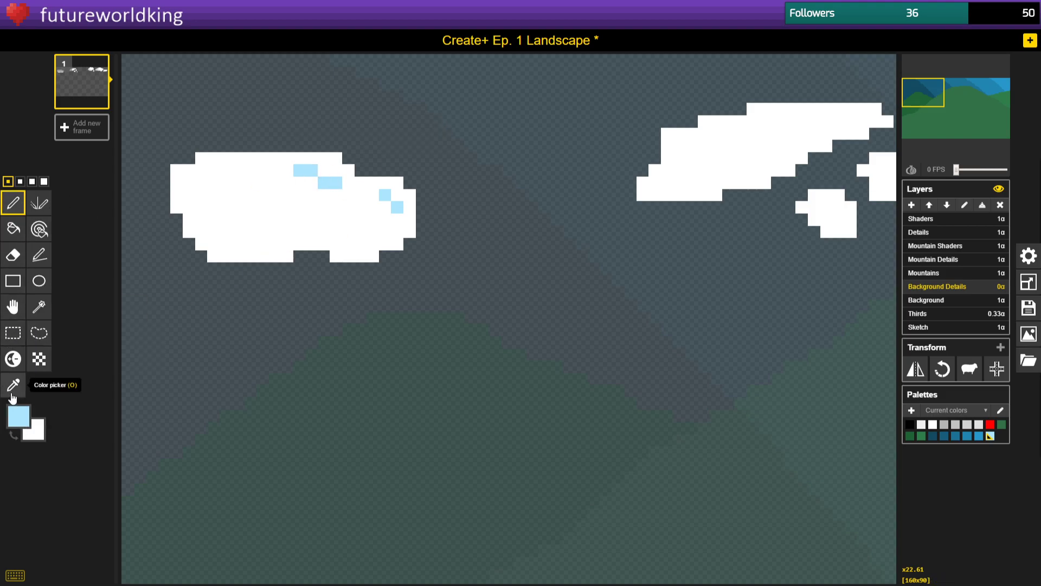
left_click(16, 384)
left_click(13, 358)
left_click(44, 181)
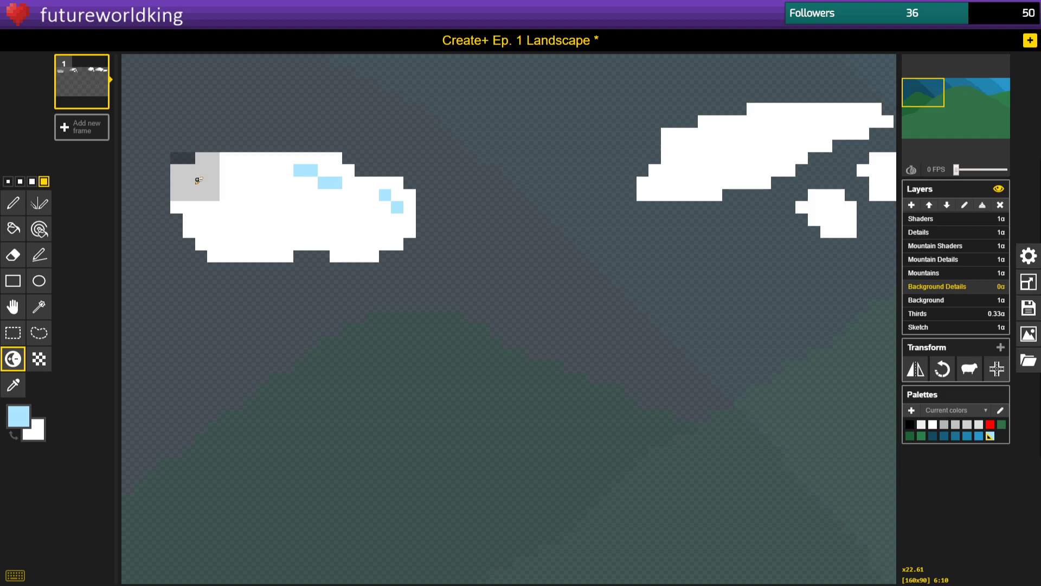
mouse_move(190, 168)
left_mouse_down()
mouse_move(306, 255)
mouse_move(384, 292)
mouse_move(336, 292)
mouse_move(224, 256)
mouse_move(170, 195)
mouse_move(169, 172)
mouse_move(228, 230)
mouse_move(337, 298)
mouse_move(269, 291)
mouse_move(218, 252)
mouse_move(154, 174)
mouse_move(165, 217)
mouse_move(269, 304)
left_mouse_up()
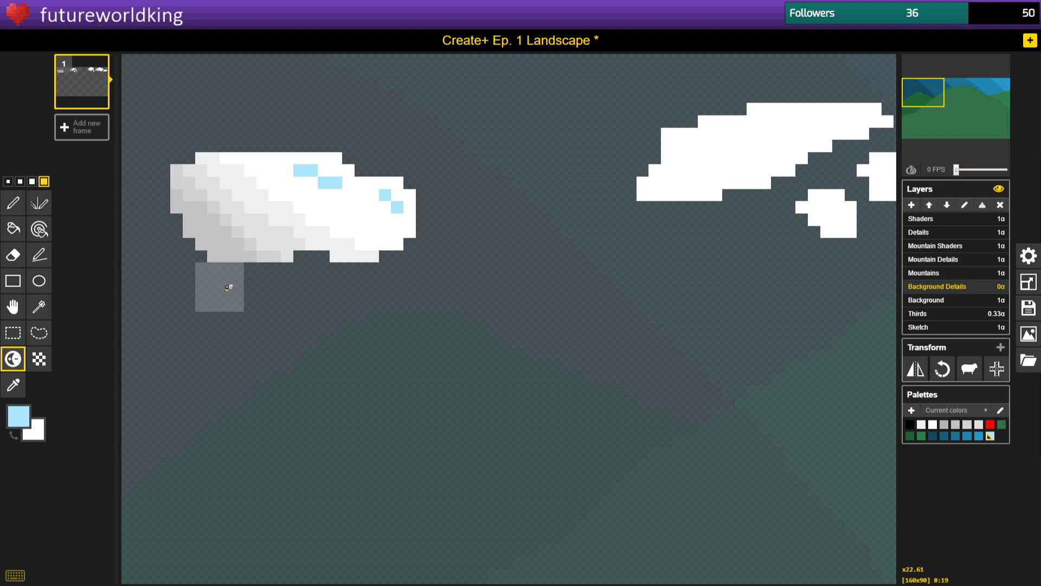
Undo the last darkening stroke and shade the leftmost cloud's lower-left edge at the 2-pixel size.
key("ctrl+z")
left_click(20, 181)
left_click_drag(175, 205, 251, 279)
left_click(205, 258)
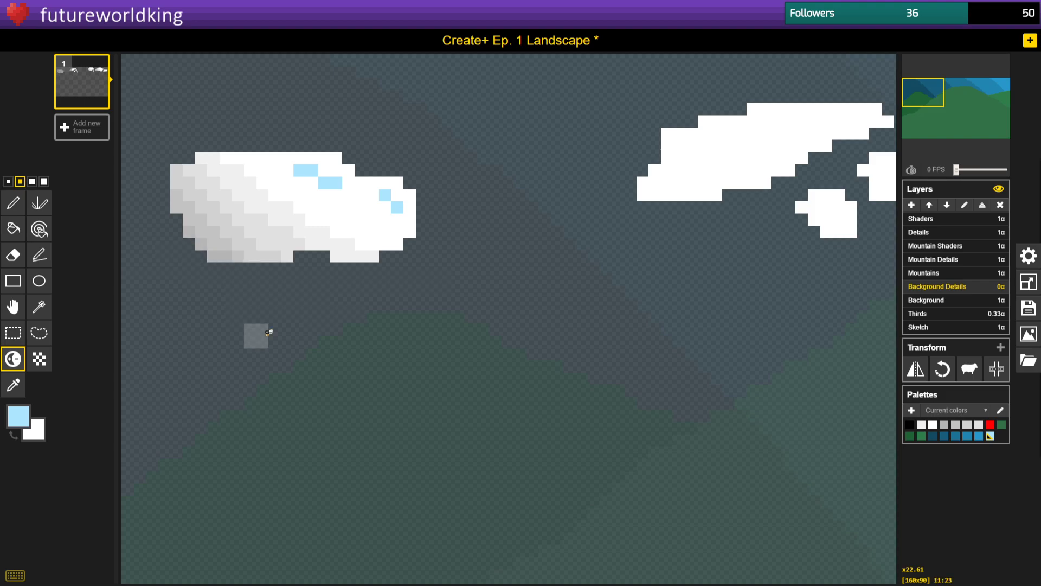
Set the Background Details layer's opacity to 1.
scroll(328, 244, "down", 1)
scroll(328, 243, "down", 2)
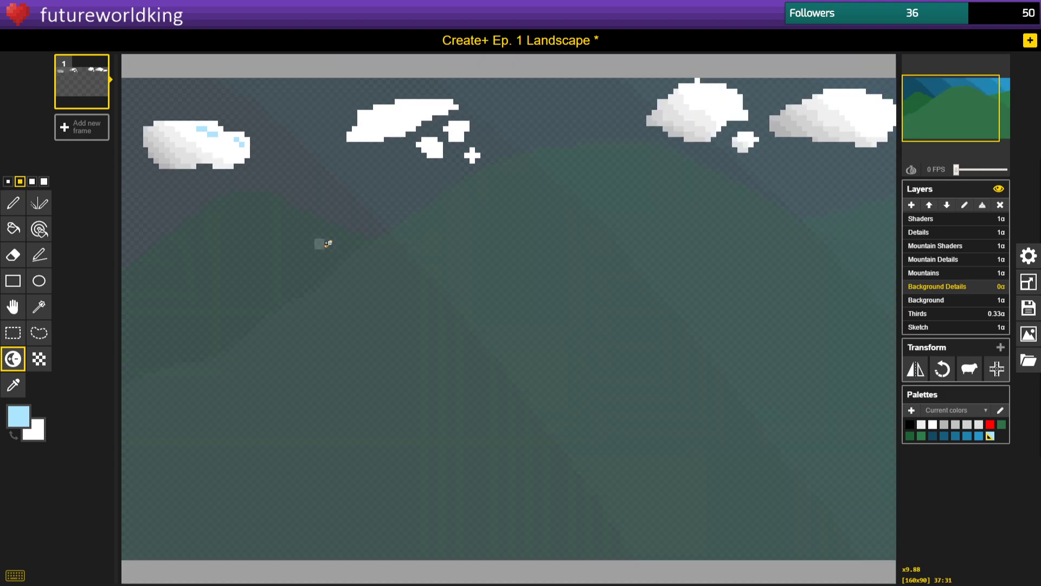
left_click(1001, 287)
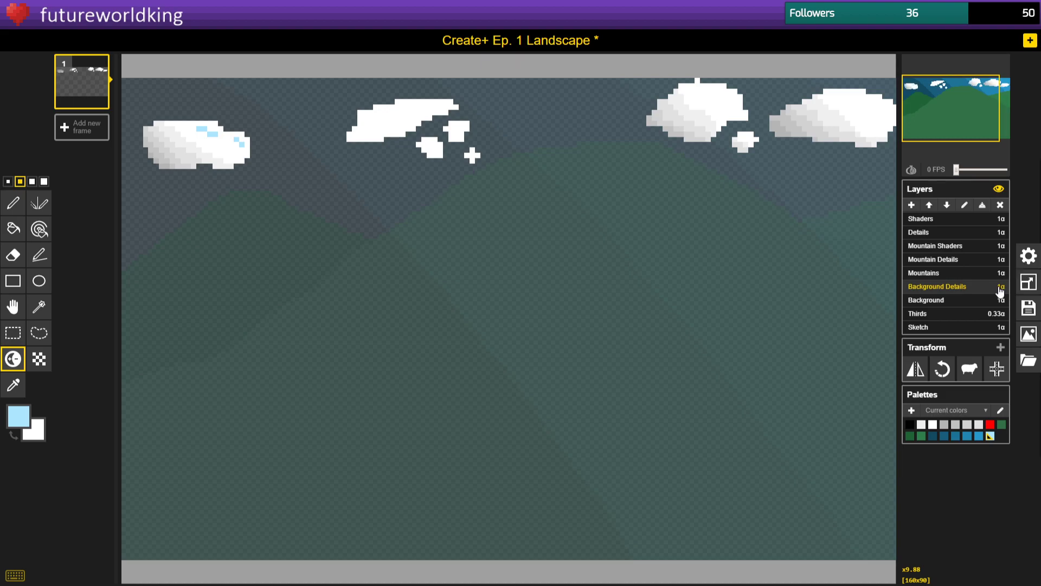
scroll(162, 153, "up", 4)
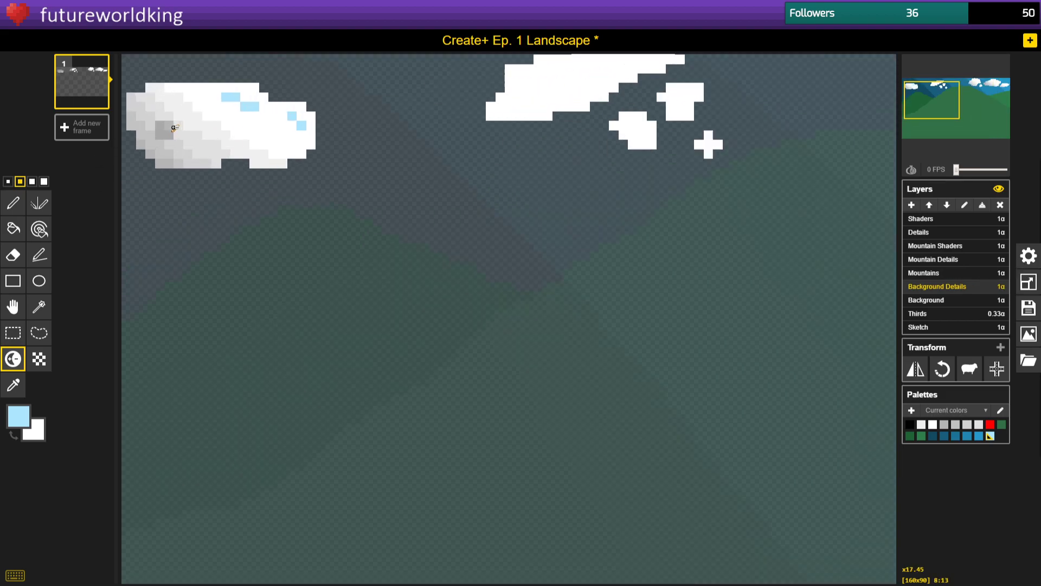
left_click_drag(914, 95, 908, 84)
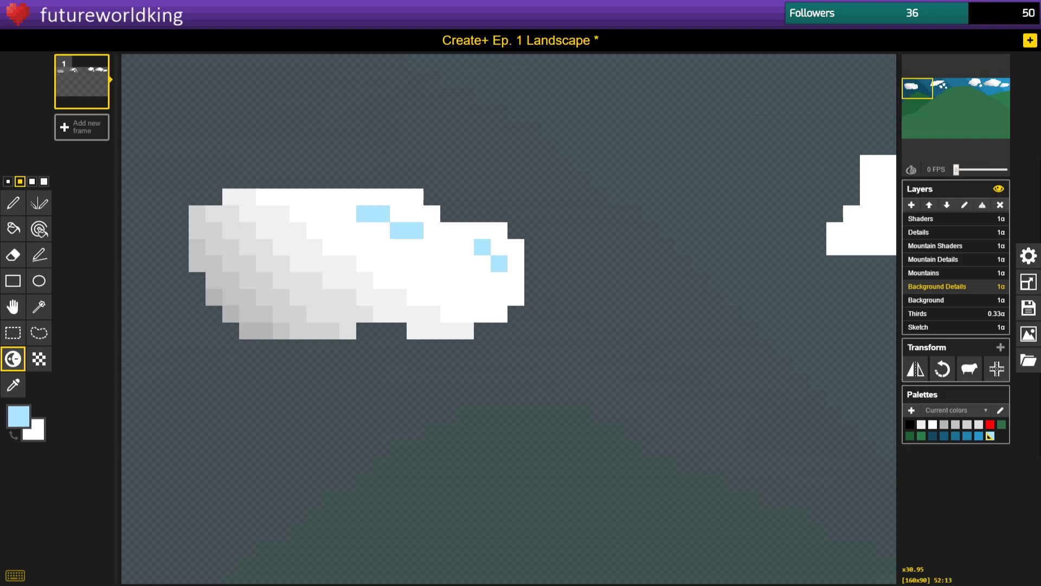
In Streamlabs OBS, set the Window Capture source to the "Piskel - preview" window.
mouse_move(956, 93)
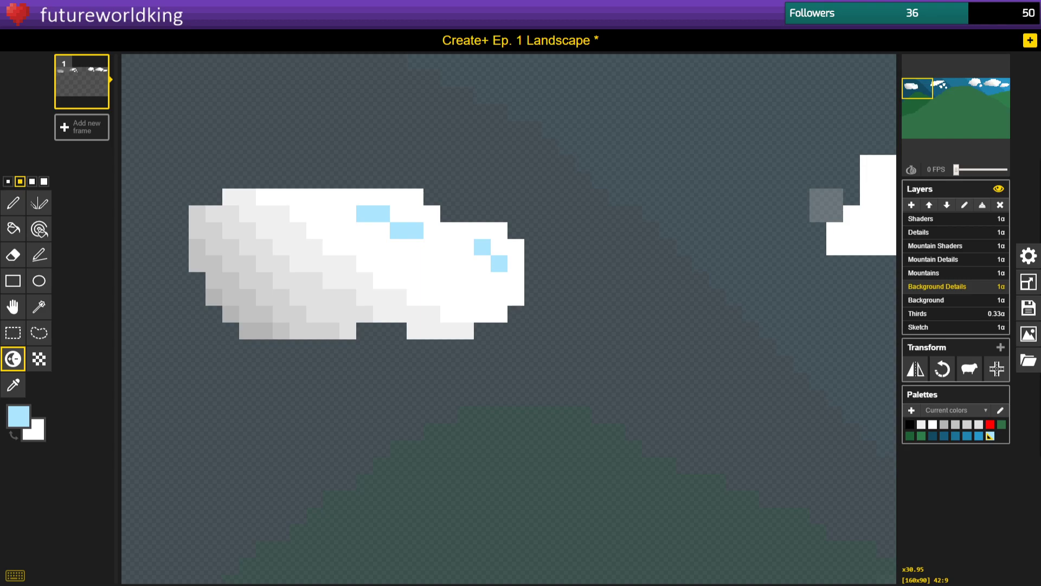
left_click(194, 142)
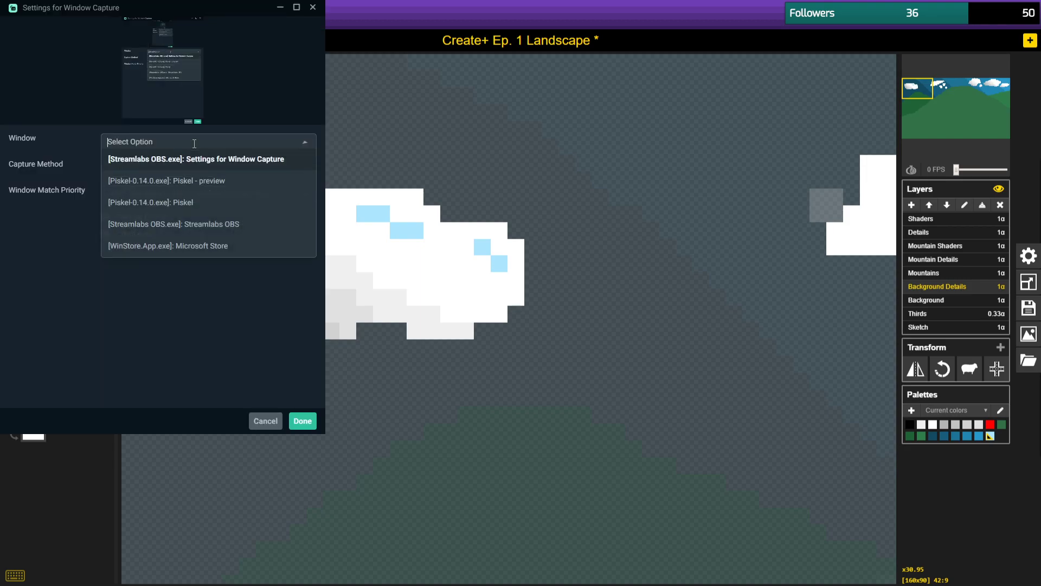
left_click(205, 182)
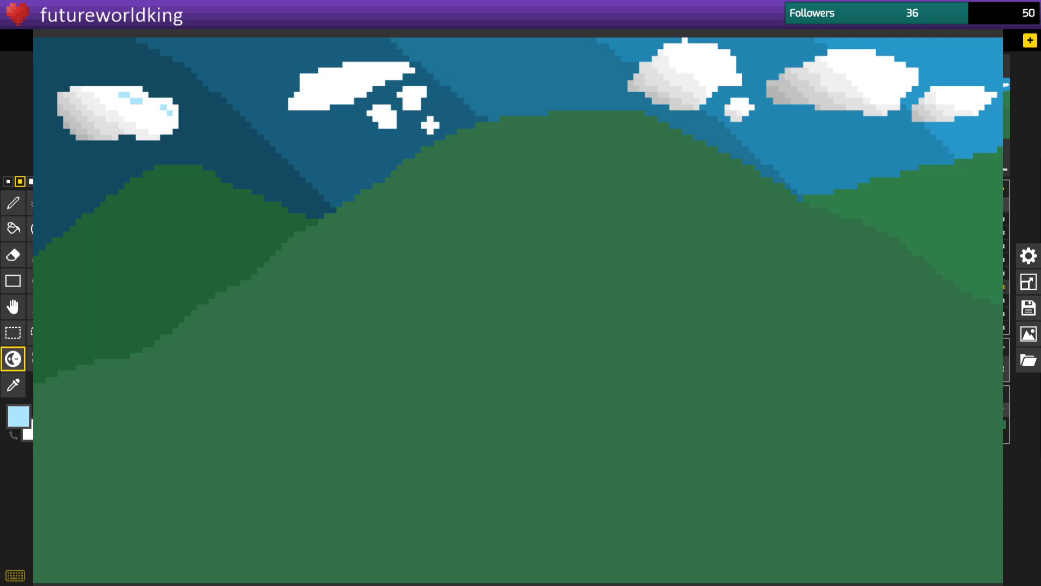
Compare the enlarged landscape preview with the editing canvas and return to the Piskel editor.
key("alt+Tab")
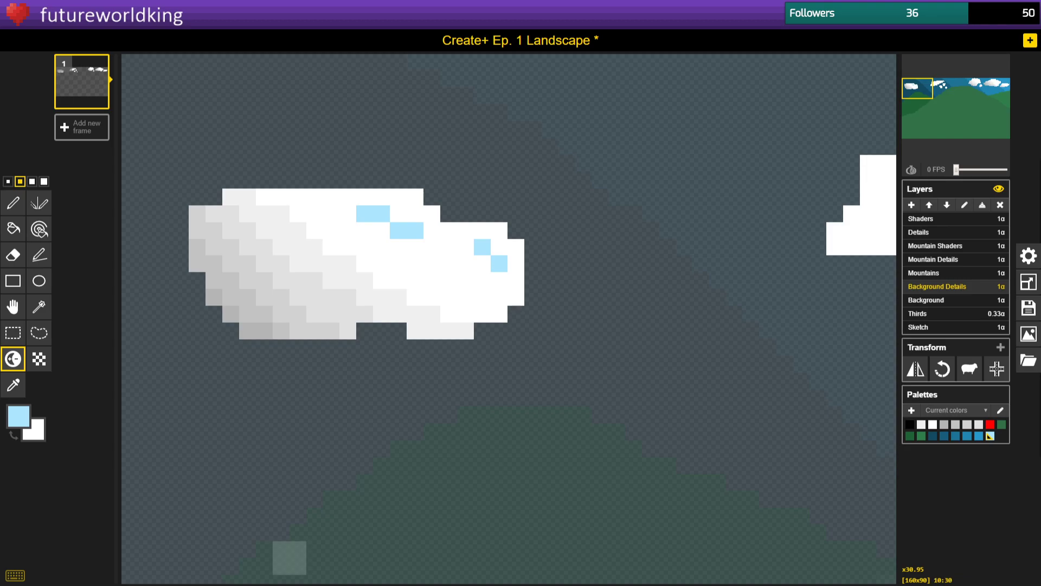
key("alt+Tab")
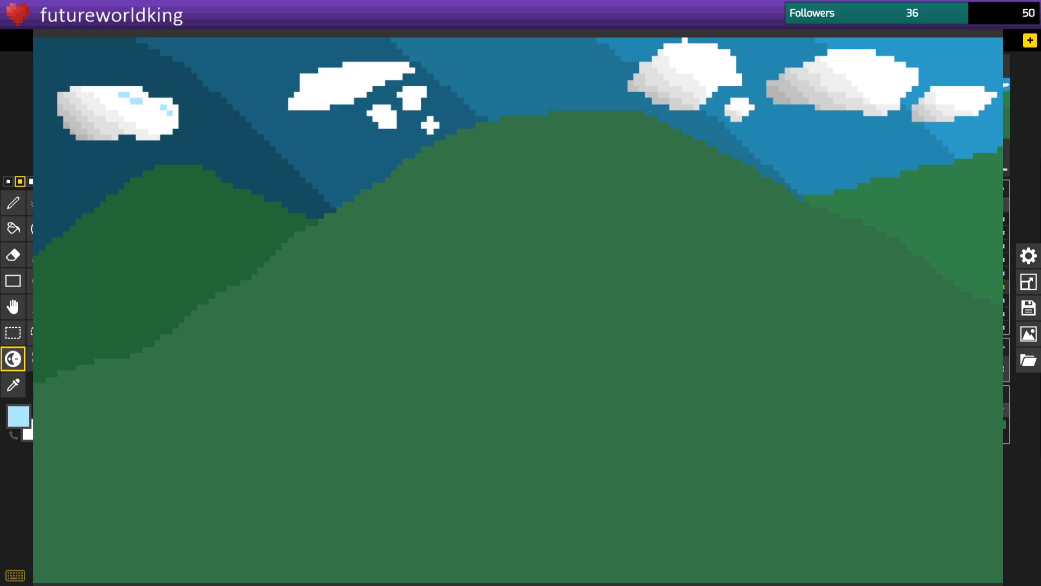
left_click(991, 10)
scroll(547, 179, "down", 11)
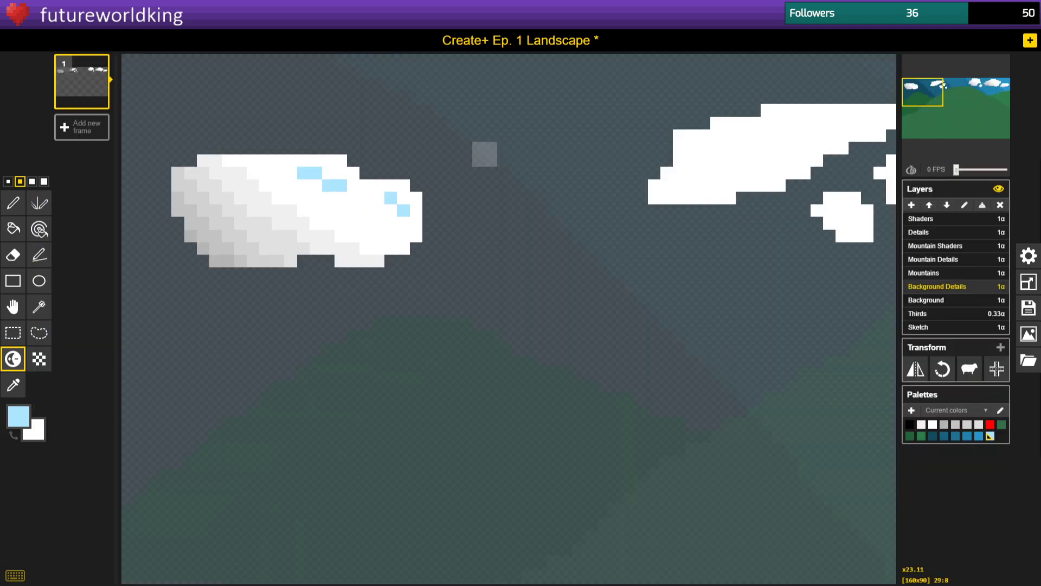
scroll(475, 192, "down", 3)
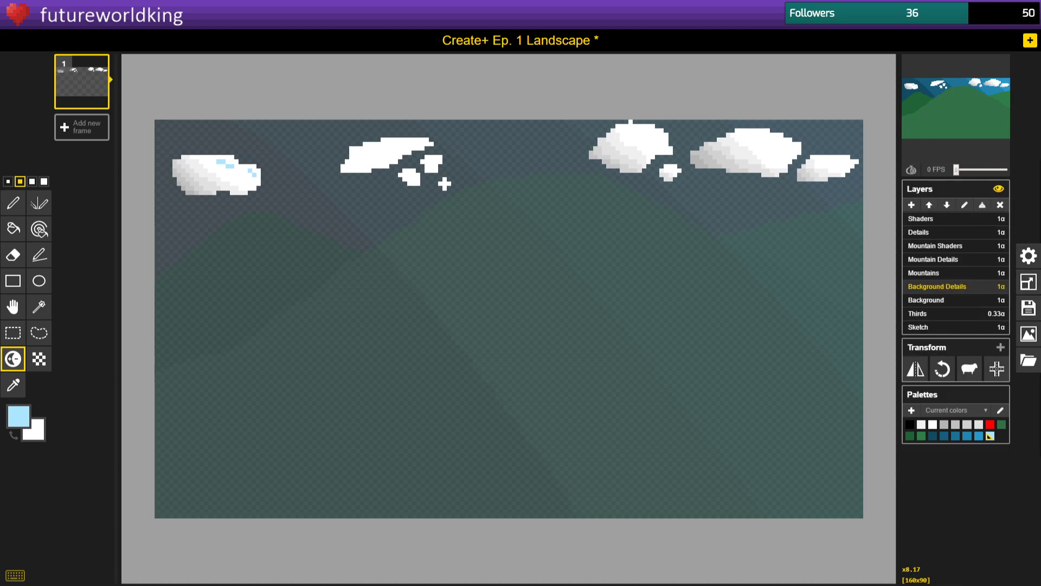
View the Sketch layer, circle the upper-left intersection on the Thirds layer with the 1-pixel pen and undo the circle.
left_click(927, 328)
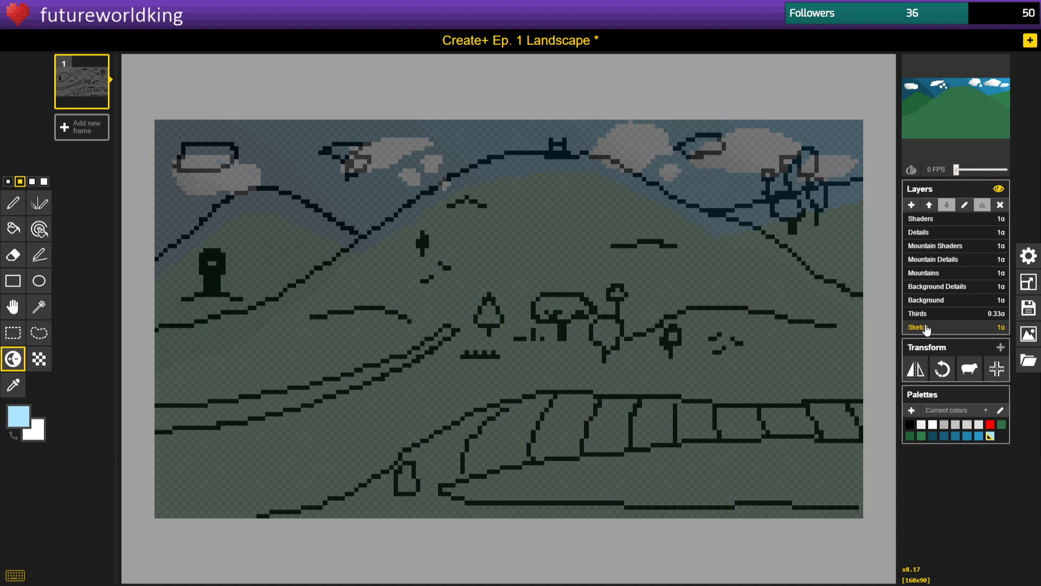
left_click(937, 315)
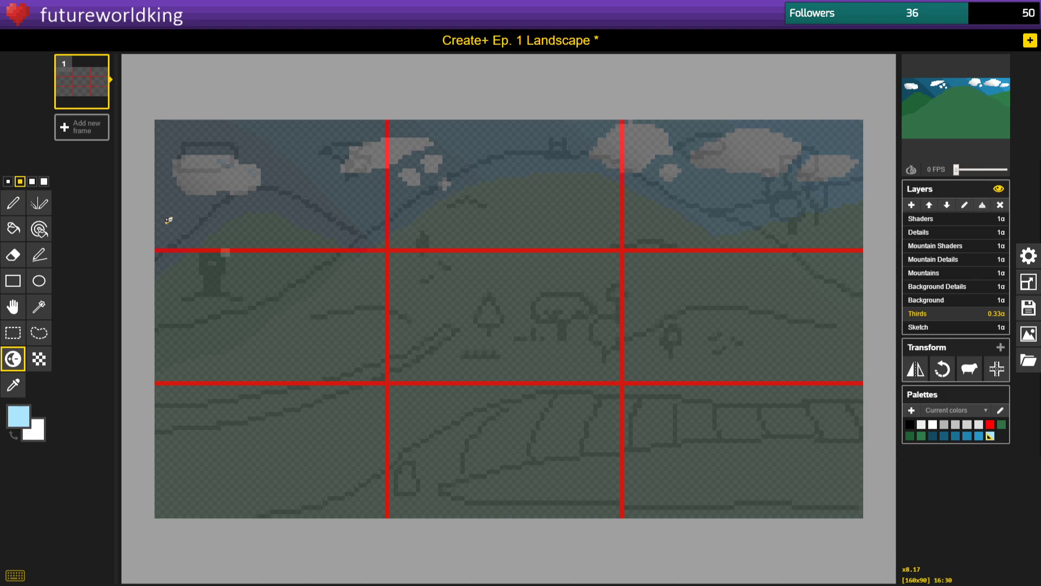
left_click(8, 181)
left_click(13, 203)
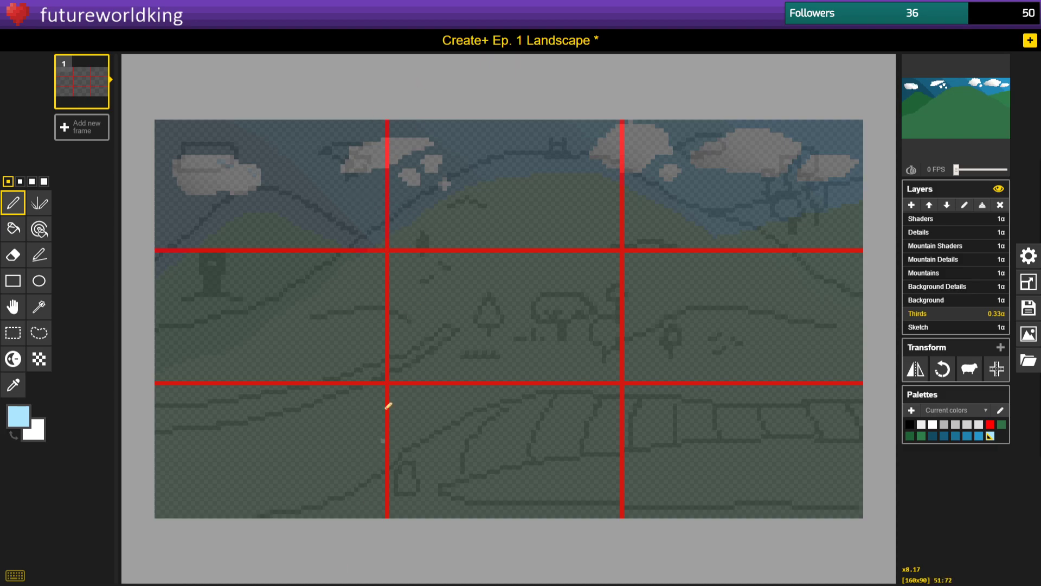
mouse_move(404, 223)
left_mouse_down()
mouse_move(353, 259)
mouse_move(422, 228)
left_mouse_up()
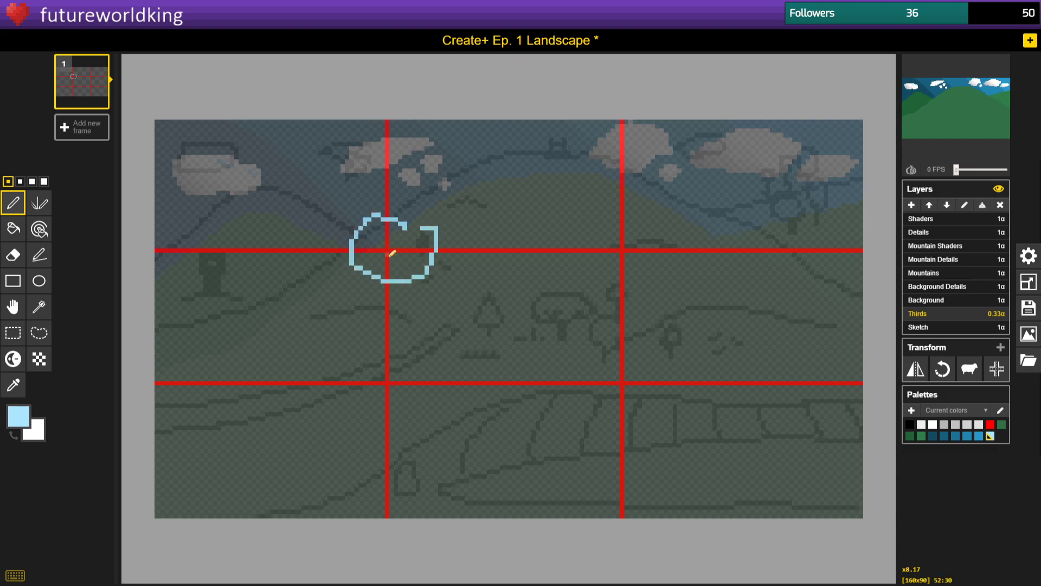
key("ctrl+z")
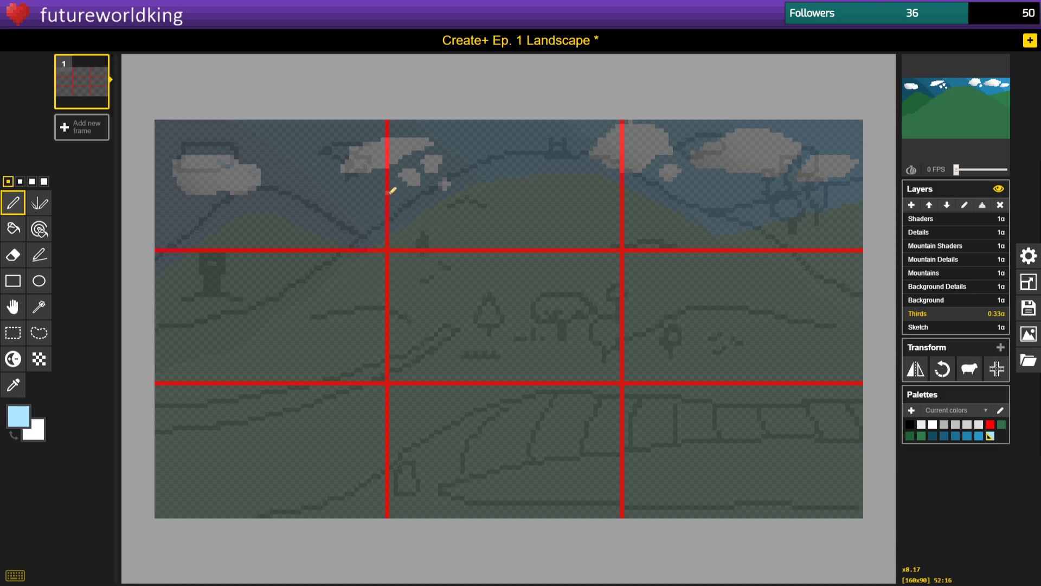
Move the Thirds layer above the Background layer and view the neighbouring layers.
left_click(940, 304)
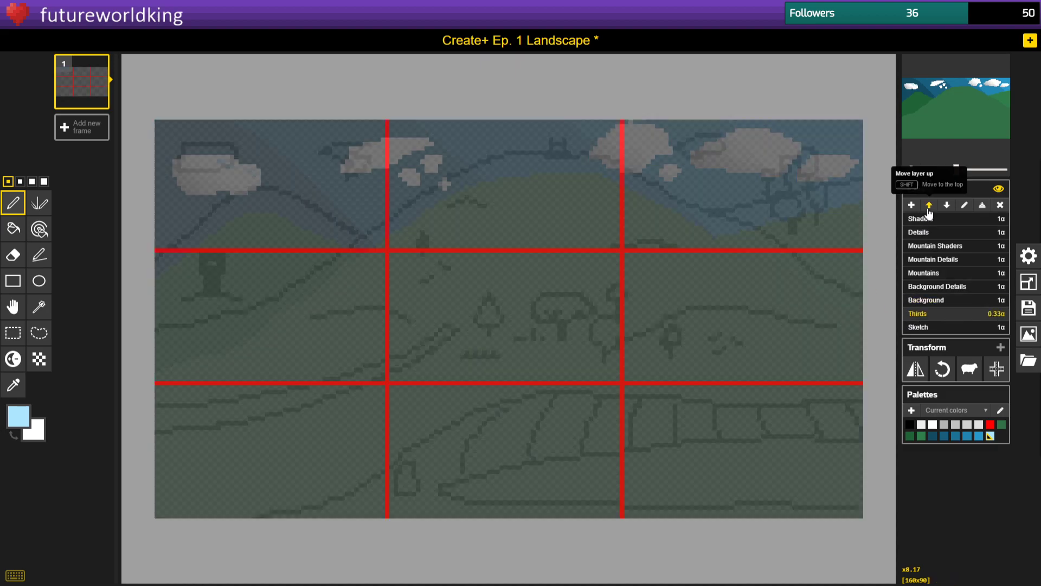
left_click(929, 205)
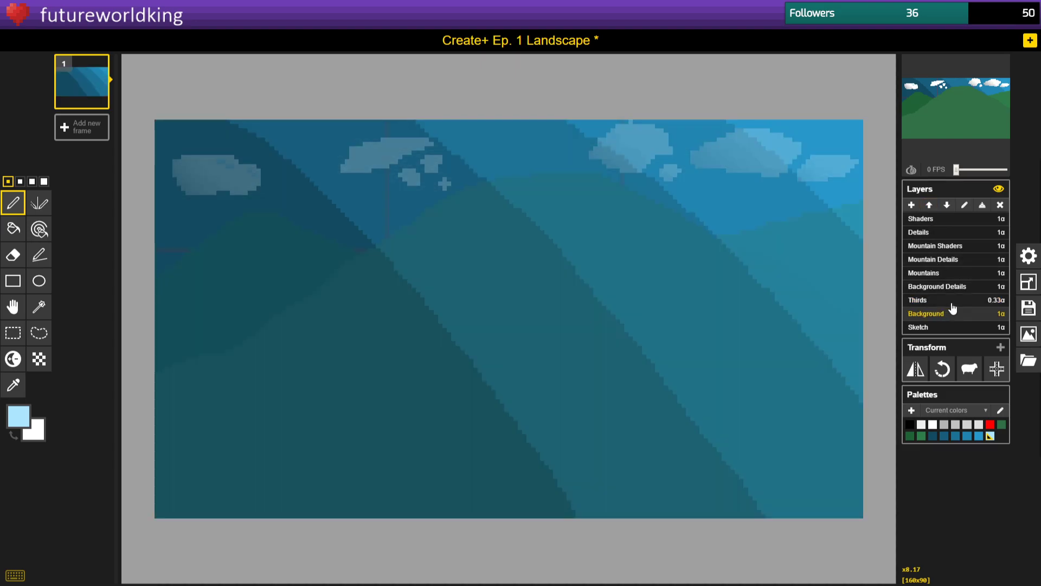
left_click(954, 298)
left_click(954, 291)
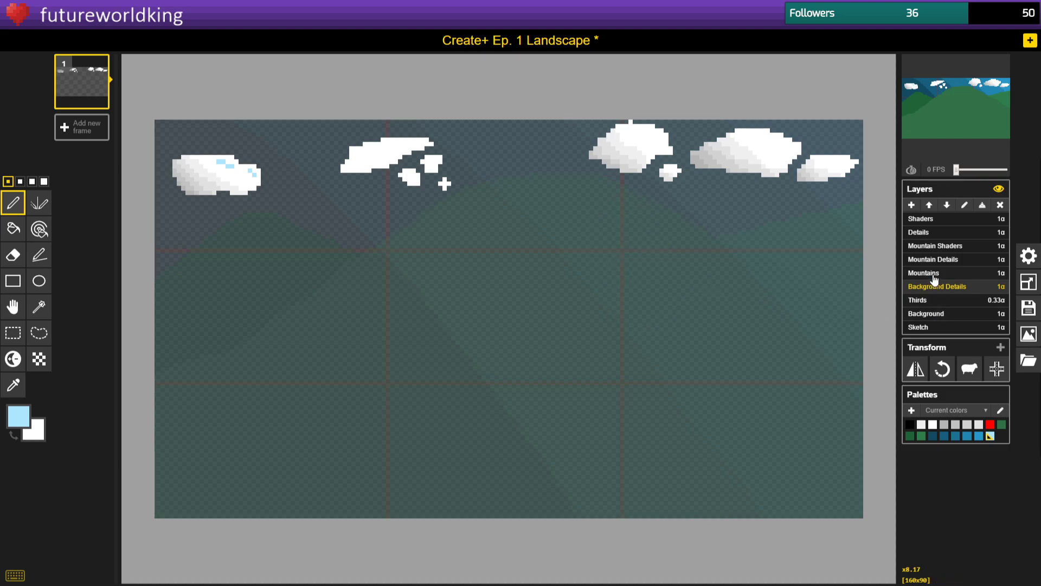
Move the Thirds layer back below the Background layer and select the Background layer.
left_click(933, 275)
left_click(951, 289)
left_click(948, 301)
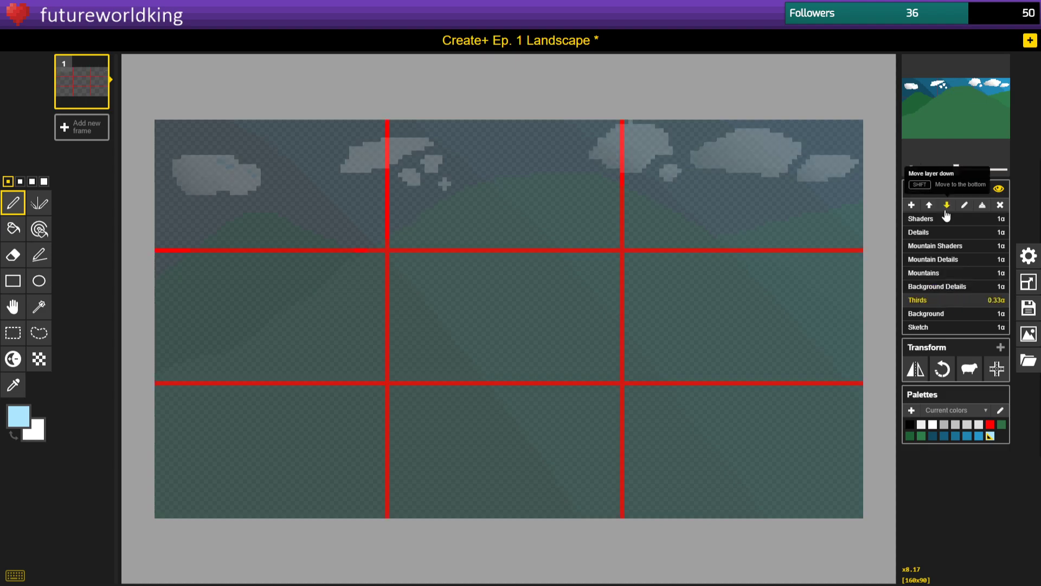
left_click(947, 206)
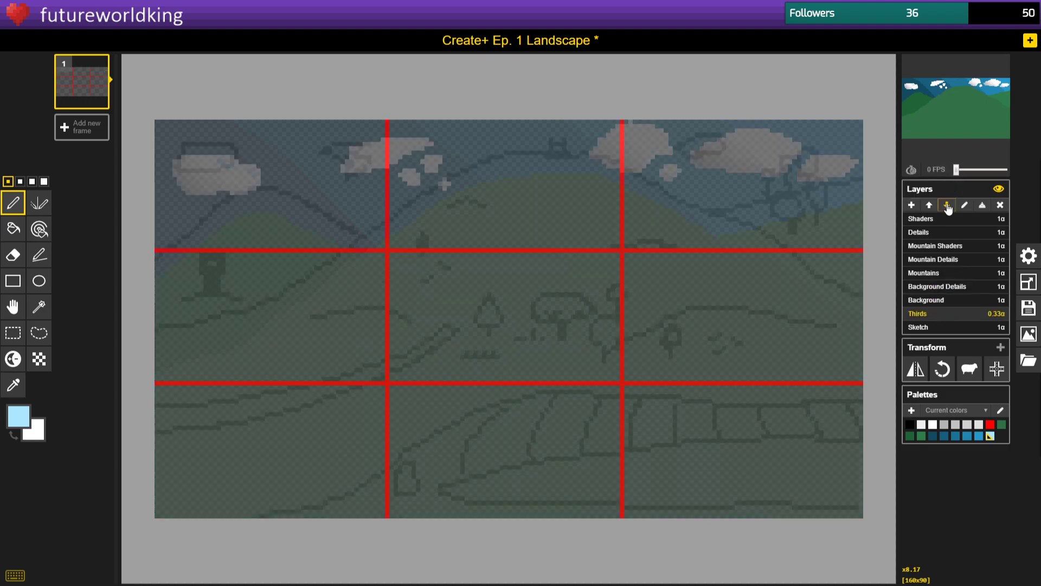
left_click(939, 301)
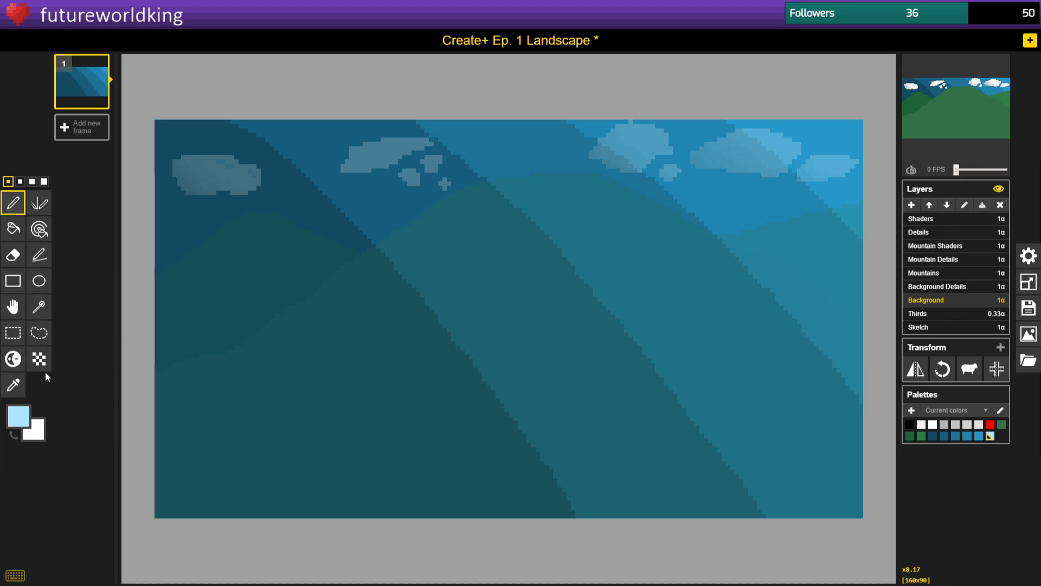
Try the Vertical Mirror pen in black with freehand strokes across the Background layer and undo all the strokes.
left_click(38, 204)
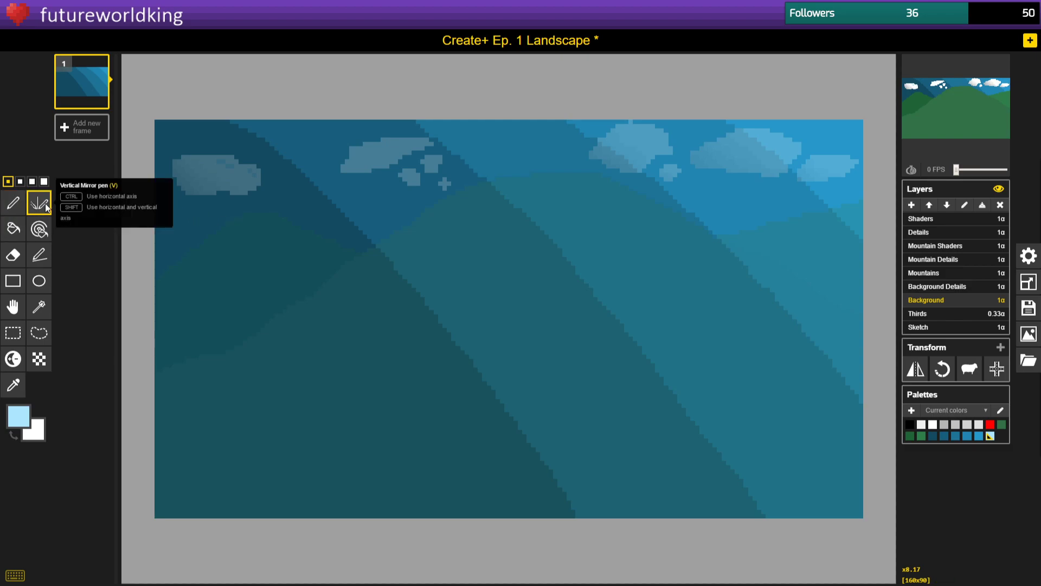
left_click(23, 417)
left_click(37, 460)
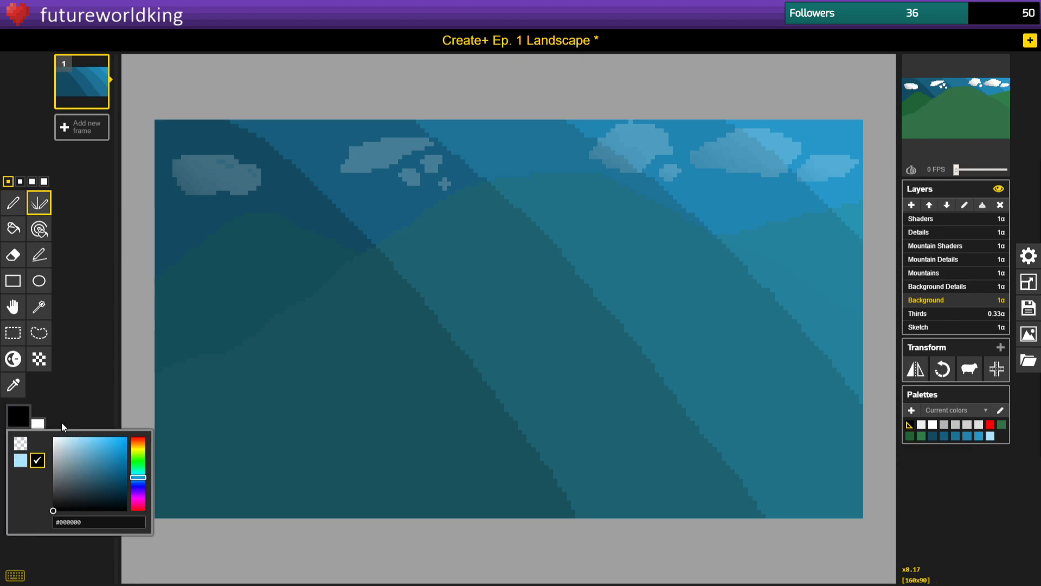
left_click(100, 378)
mouse_move(450, 218)
left_mouse_down()
mouse_move(430, 226)
mouse_move(389, 280)
mouse_move(438, 326)
mouse_move(444, 405)
mouse_move(361, 384)
mouse_move(446, 313)
mouse_move(449, 281)
left_mouse_up()
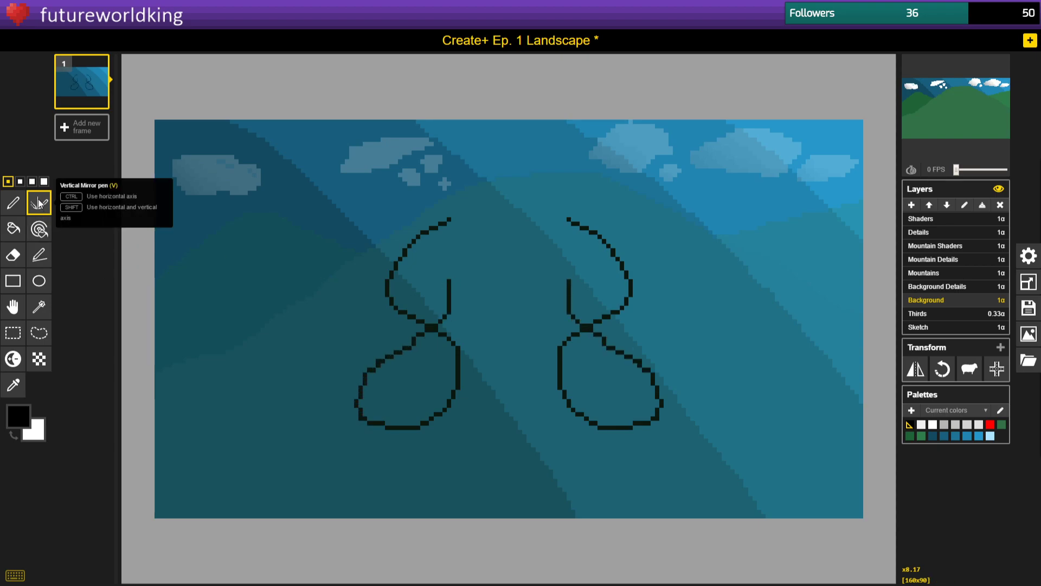
mouse_move(297, 236)
left_mouse_down()
mouse_move(366, 180)
mouse_move(479, 154)
mouse_move(520, 191)
mouse_move(531, 234)
mouse_move(500, 271)
mouse_move(471, 243)
mouse_move(498, 204)
mouse_move(609, 171)
mouse_move(662, 189)
left_mouse_up()
mouse_move(682, 227)
left_mouse_down()
mouse_move(711, 293)
mouse_move(765, 233)
mouse_move(744, 166)
mouse_move(706, 191)
mouse_move(729, 219)
left_mouse_up()
key("ctrl+z")
key("ctrl+z")
key("ctrl+z")
key("ctrl+z")
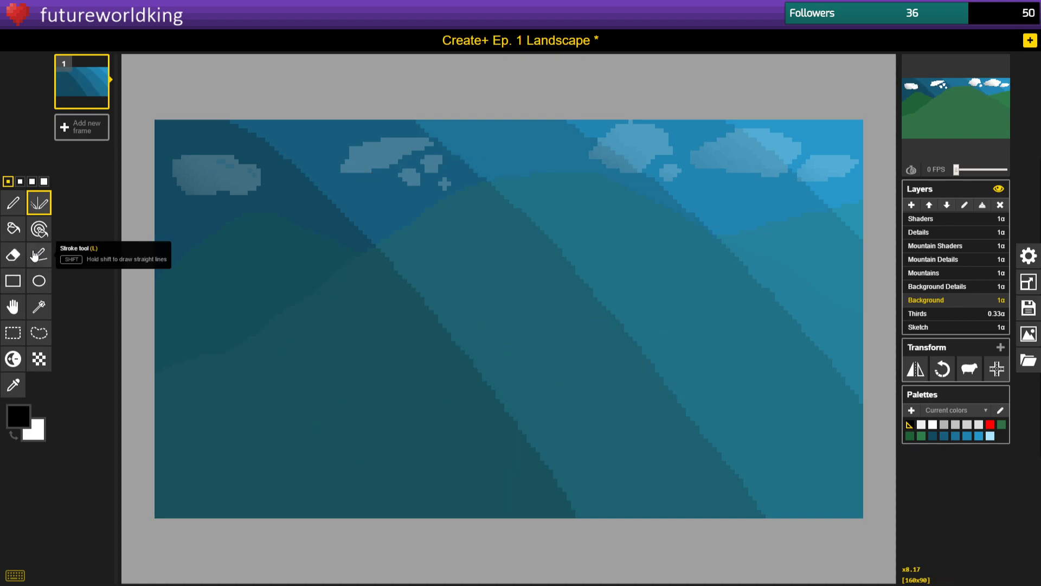
Select the Lighten tool and work on the leftmost cloud of the Background Details layer.
left_click(17, 360)
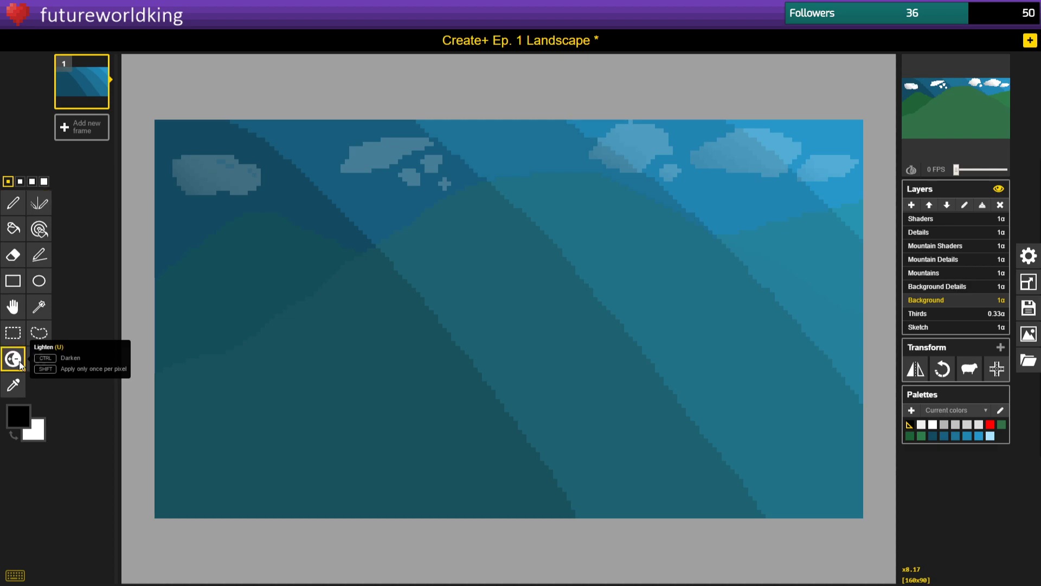
left_click(937, 290)
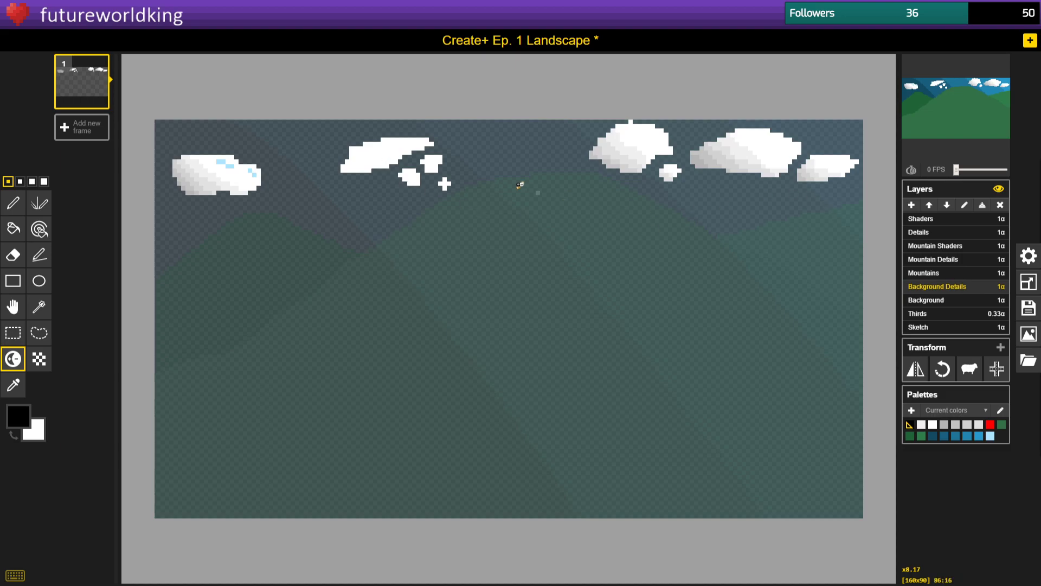
scroll(539, 190, "up", 5)
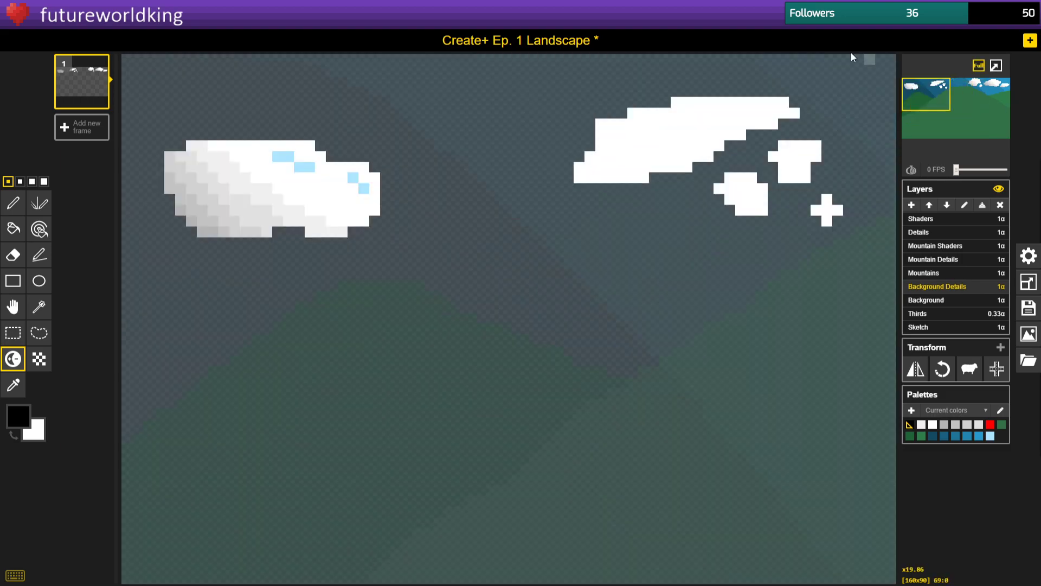
scroll(295, 196, "up", 2)
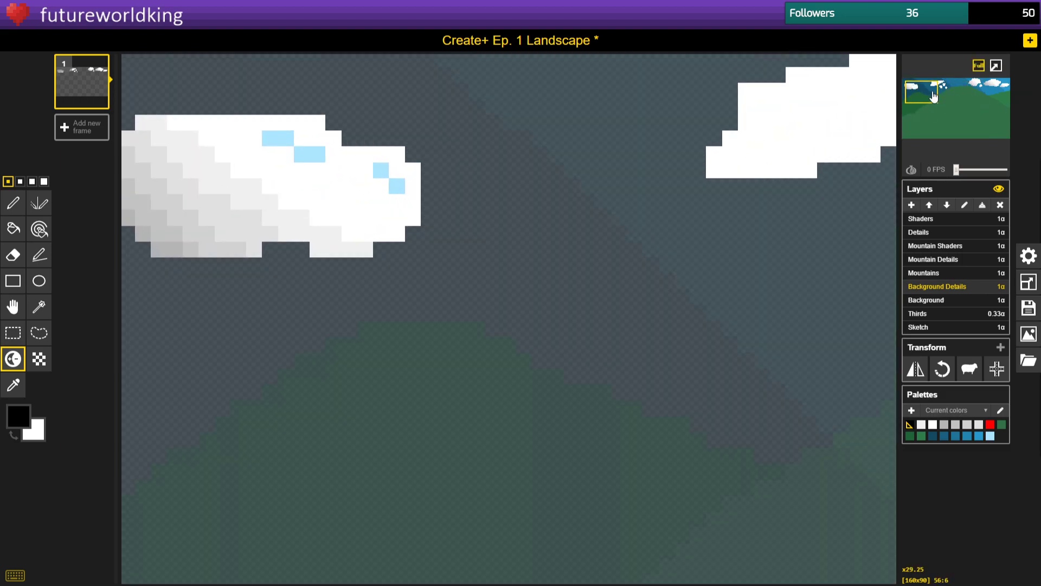
left_click_drag(933, 97, 931, 94)
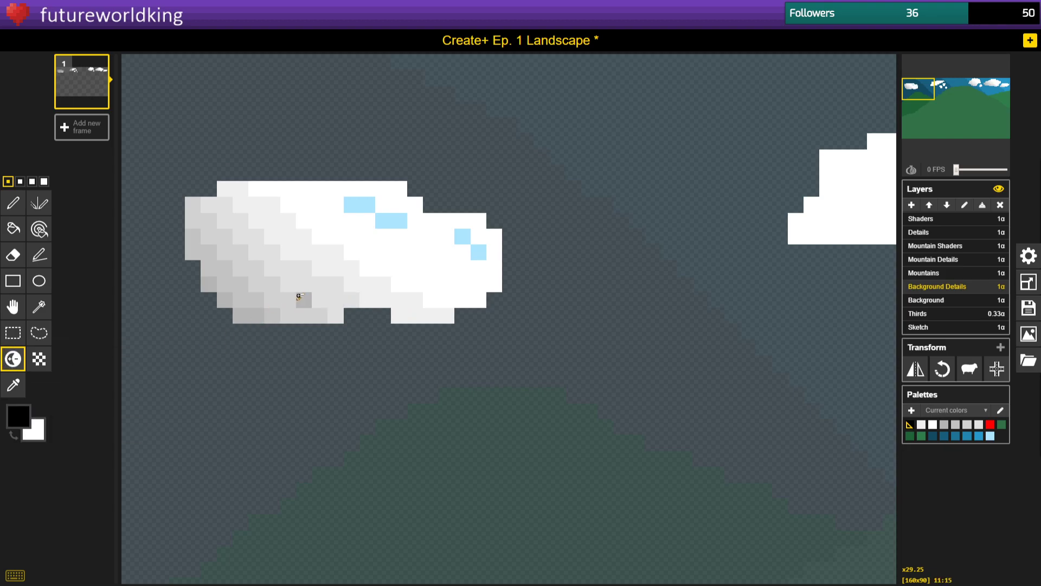
Try darkening a grey patch inside the white part of the leftmost cloud and undo it.
mouse_move(323, 242)
left_mouse_down()
mouse_move(302, 203)
mouse_move(318, 203)
mouse_move(338, 237)
mouse_move(425, 255)
mouse_move(454, 274)
mouse_move(445, 285)
mouse_move(439, 263)
mouse_move(449, 281)
mouse_move(386, 252)
left_mouse_up()
key("ctrl+z")
key("ctrl+z")
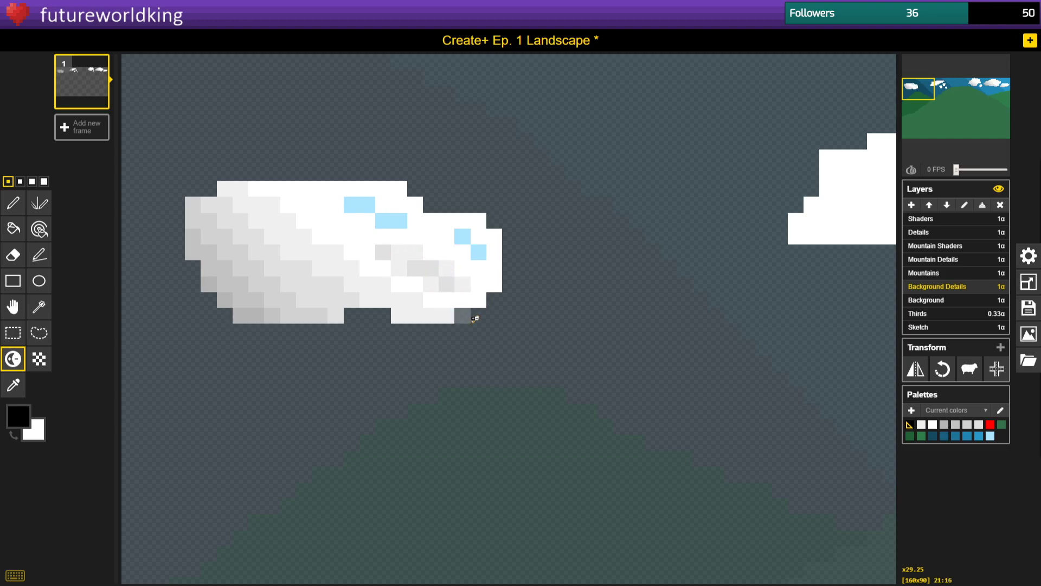
key("ctrl+z")
key("ctrl+z")
key("ctrl+z")
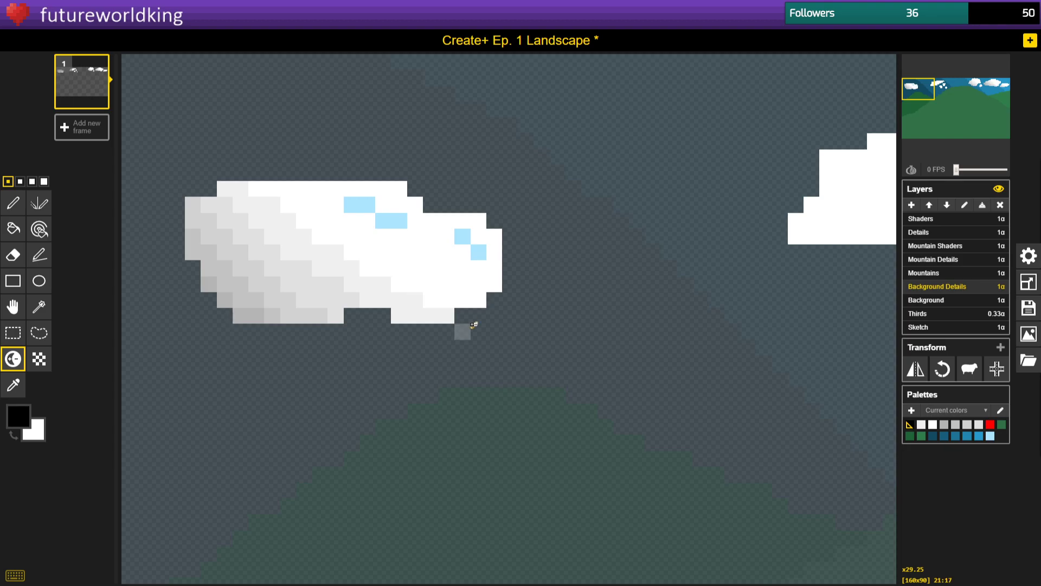
Darken the underside of the leftmost cloud and deepen its graded grey shadow toward the lower-left edge.
mouse_move(442, 299)
left_mouse_down()
mouse_move(460, 295)
mouse_move(408, 313)
left_mouse_up()
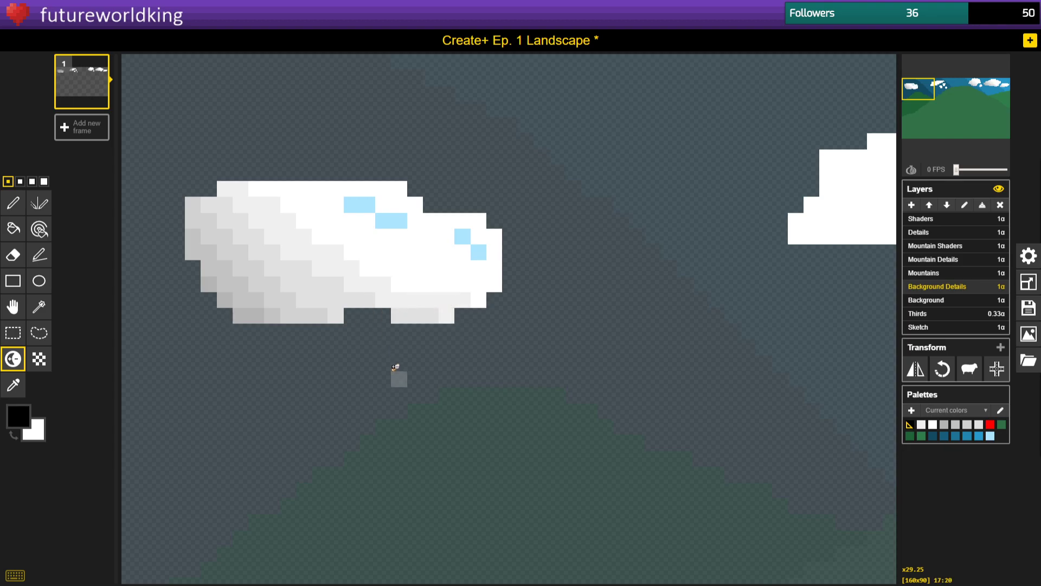
left_click_drag(259, 254, 342, 316)
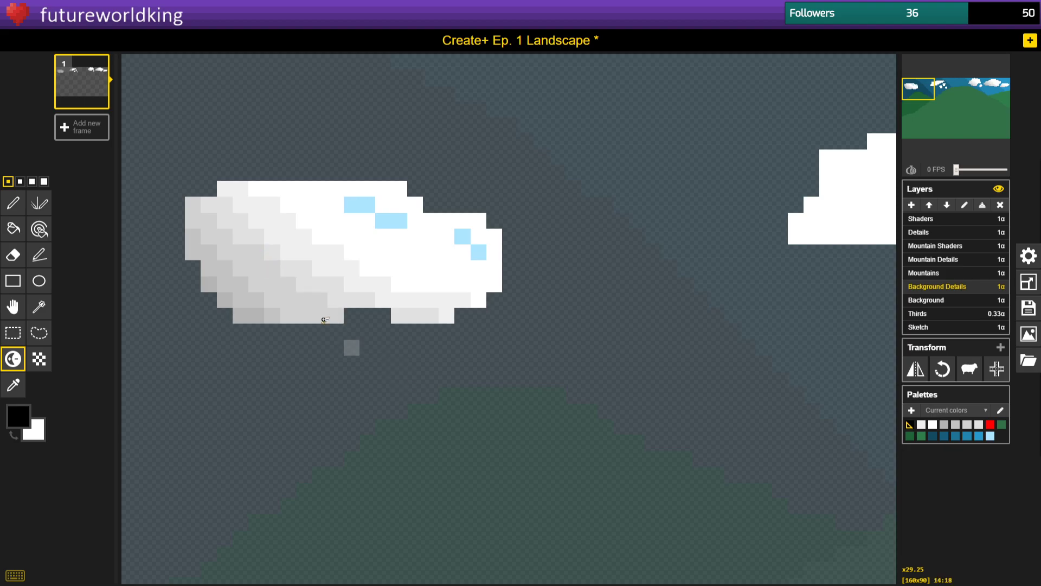
mouse_move(258, 277)
left_mouse_down()
mouse_move(288, 309)
mouse_move(307, 309)
mouse_move(267, 307)
left_mouse_up()
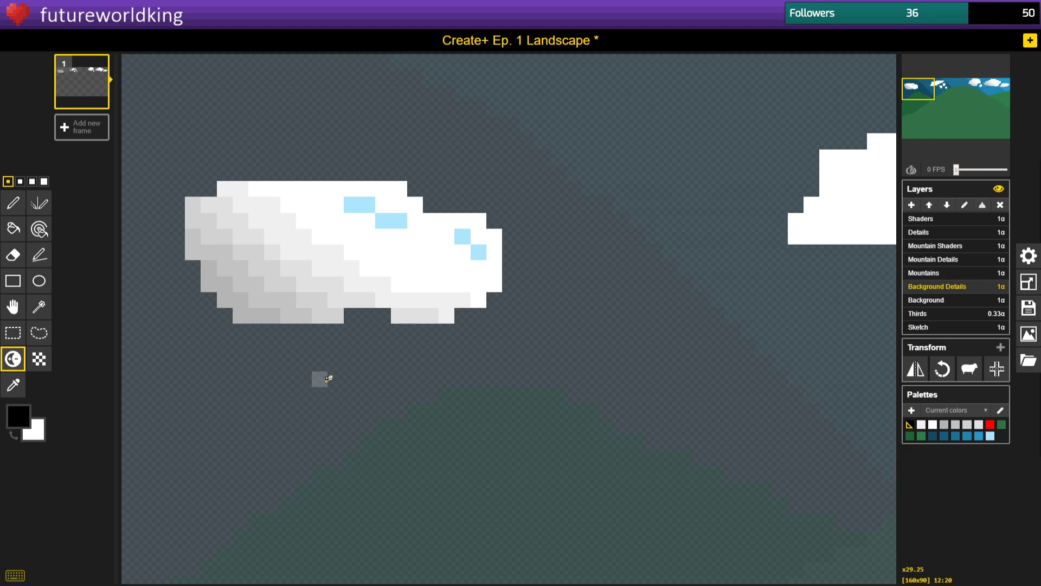
scroll(325, 380, "down", 1)
scroll(328, 383, "down", 2)
scroll(168, 158, "up", 3)
scroll(169, 159, "up", 1)
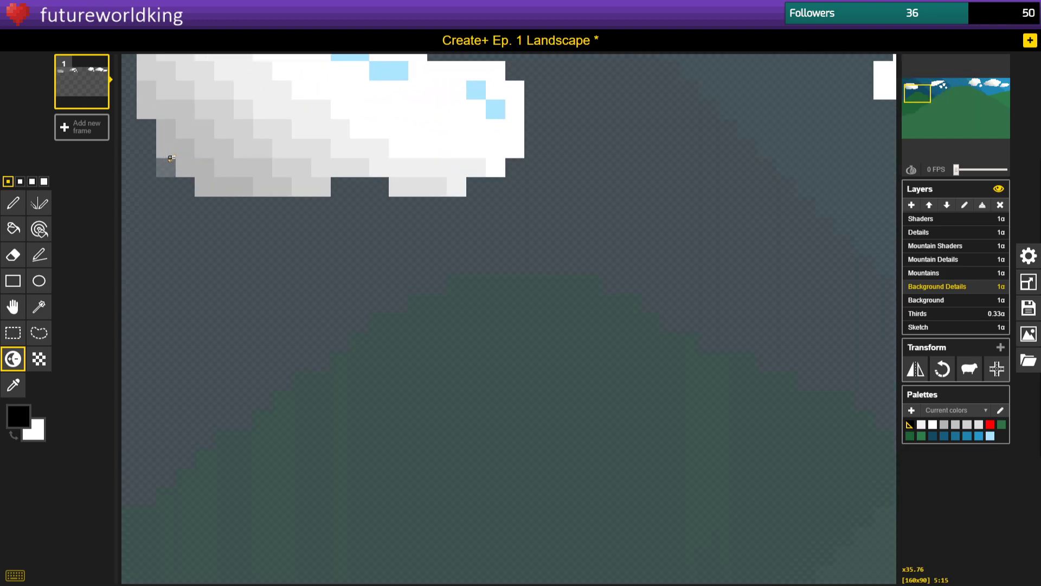
left_click_drag(916, 94, 915, 94)
left_click(399, 312)
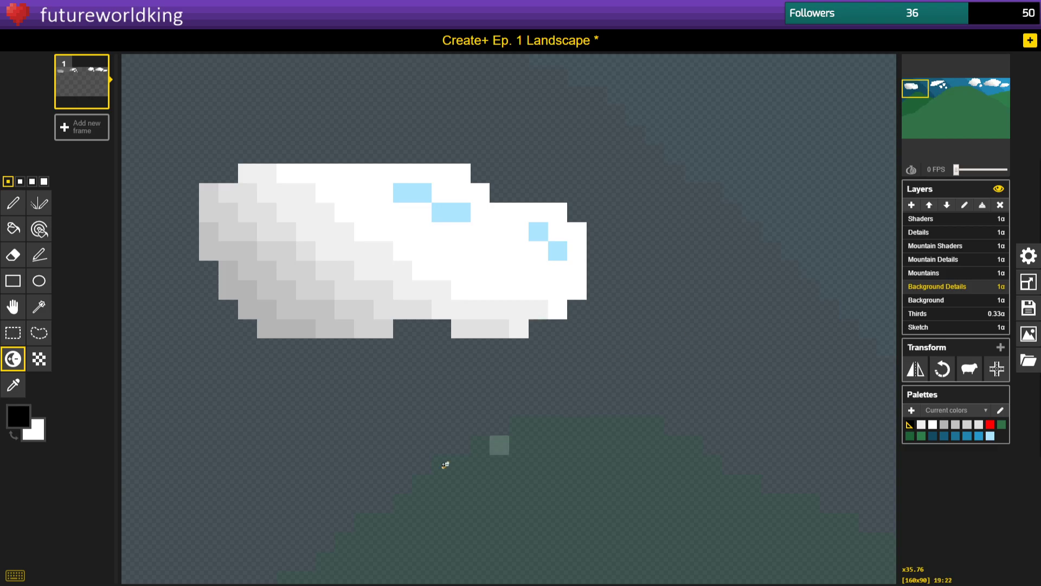
Set the secondary colour to transparent while keeping black as the primary colour.
left_click(15, 432)
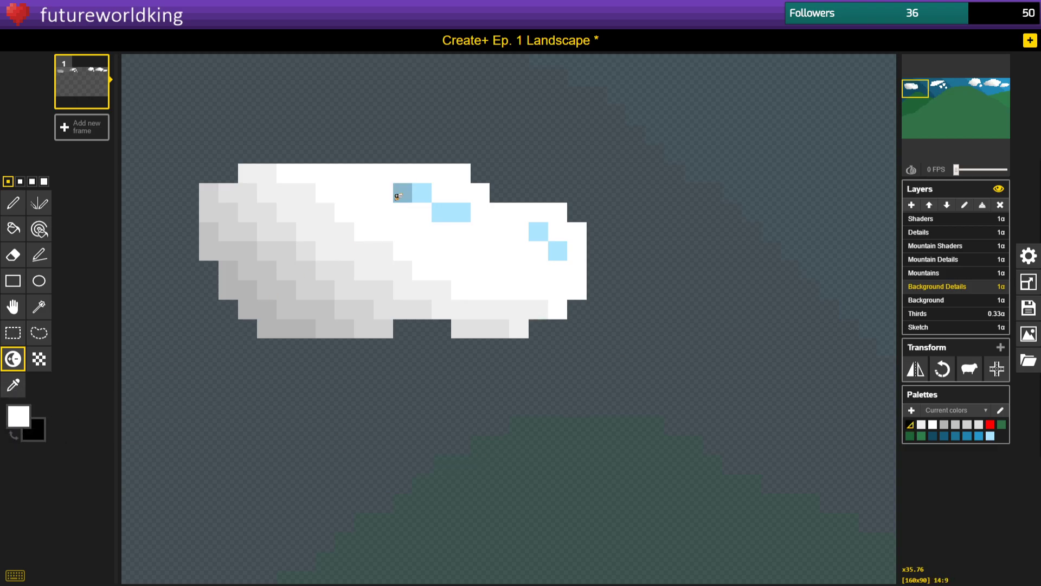
left_click(37, 434)
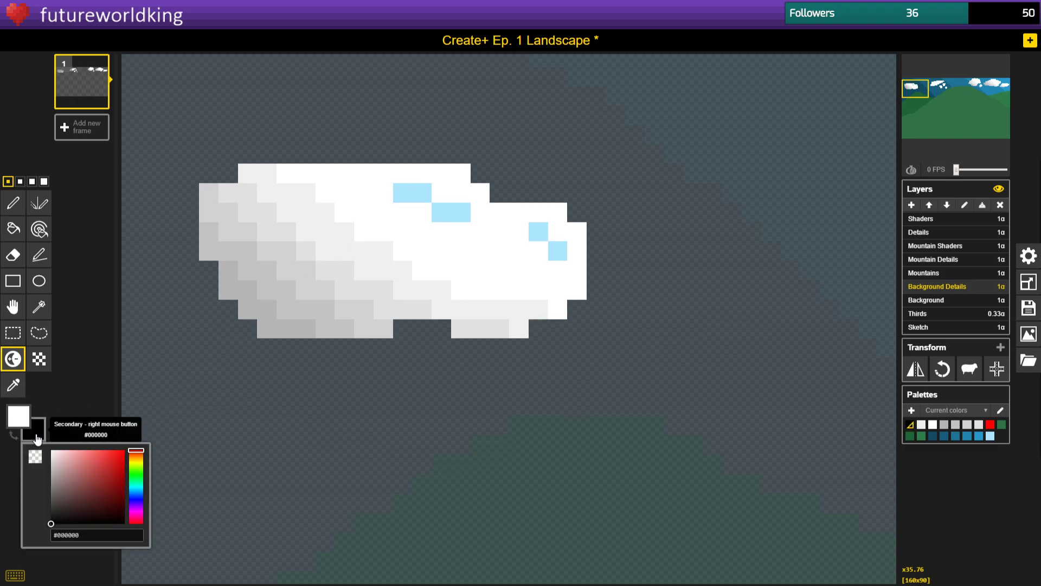
left_click(38, 429)
left_click(38, 431)
left_click(13, 433)
left_click(36, 434)
left_click(39, 455)
left_click(37, 423)
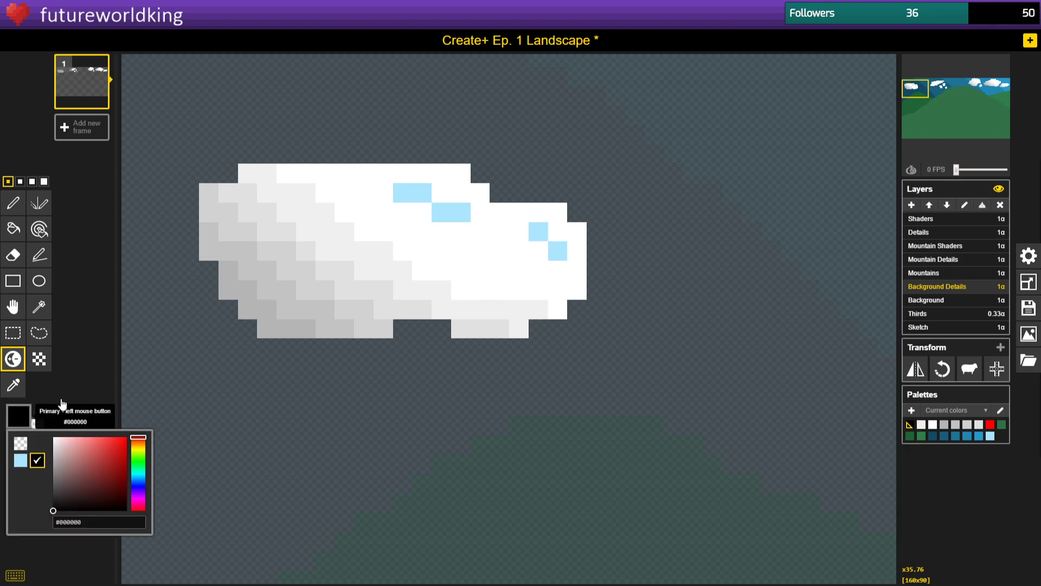
Recolour all pale blue highlight pixels of the leftmost cloud to #abcddb with the same-colour paint bucket.
left_click(20, 460)
left_click(19, 417)
left_click_drag(74, 446, 70, 450)
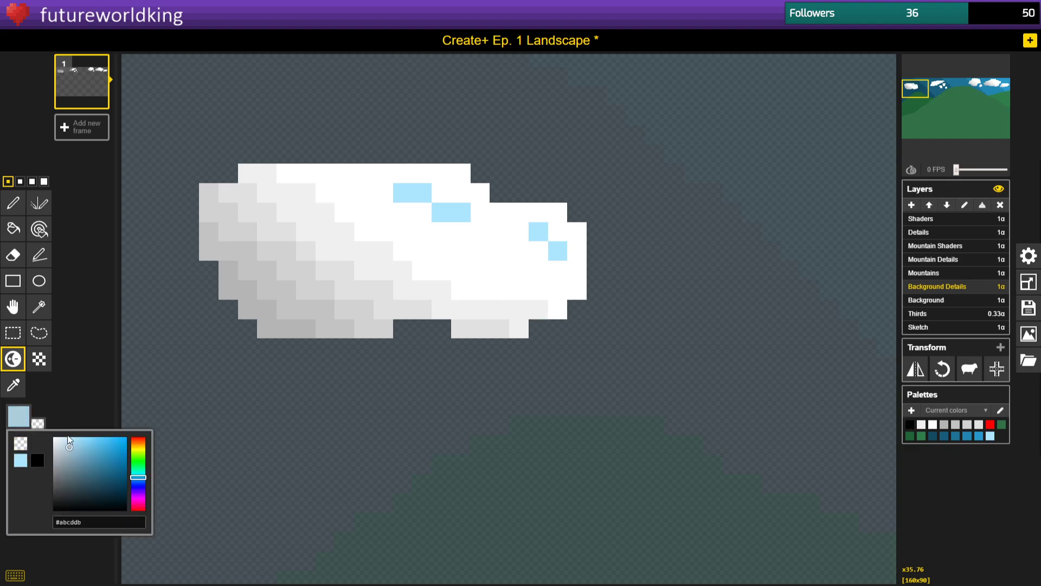
left_click(13, 203)
left_click(39, 229)
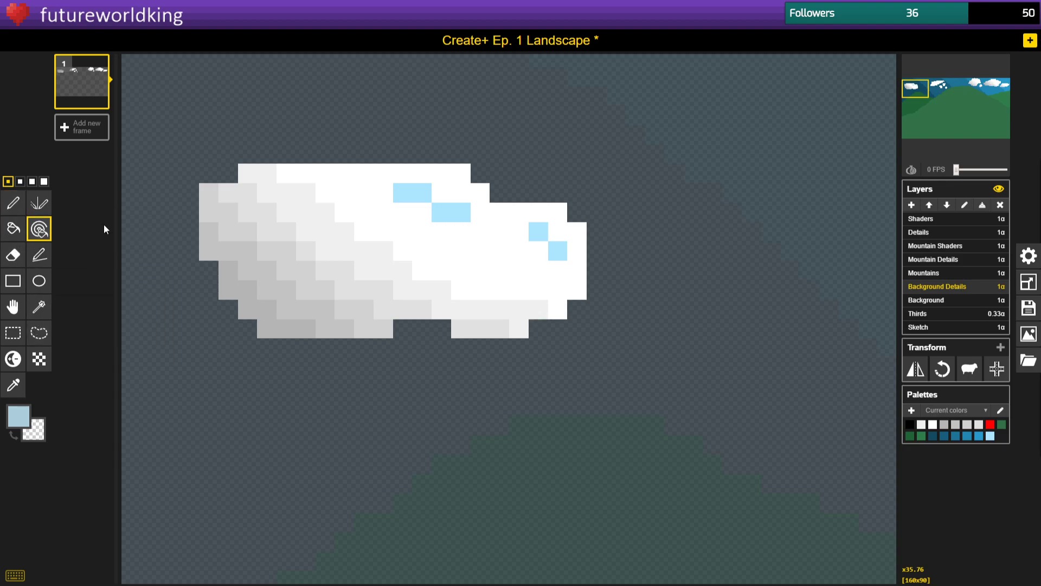
left_click(401, 191)
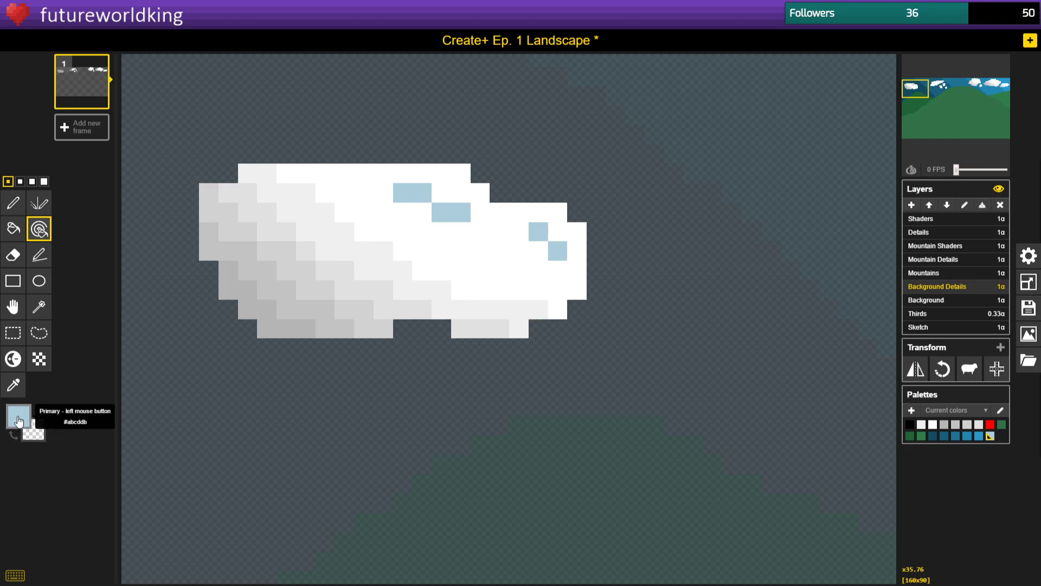
Recolour the leftmost cloud's highlight pixels to the lighter blue #ccf0ff.
left_click(19, 416)
left_click(67, 438)
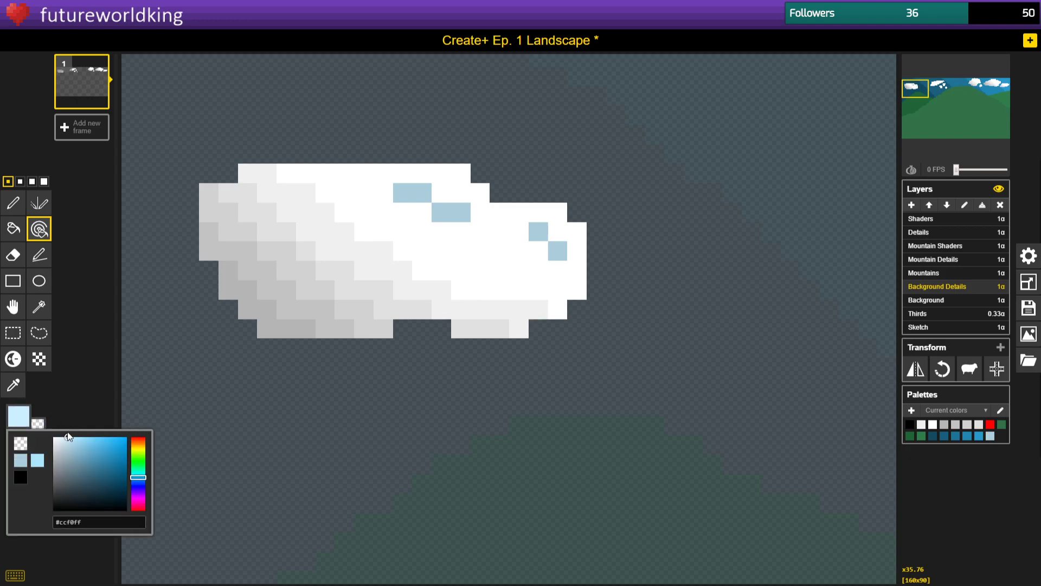
left_click(416, 198)
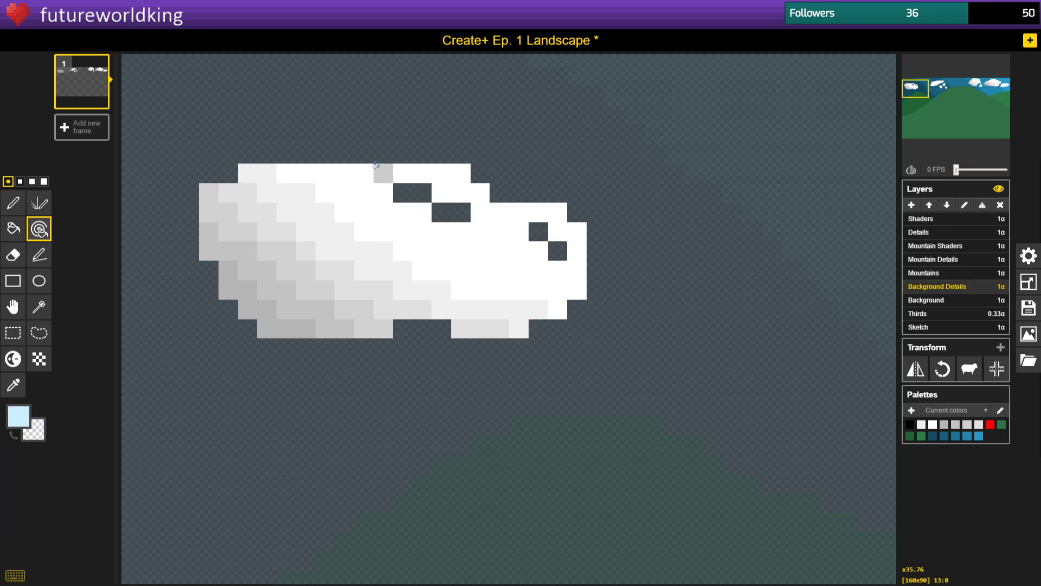
left_click(403, 192)
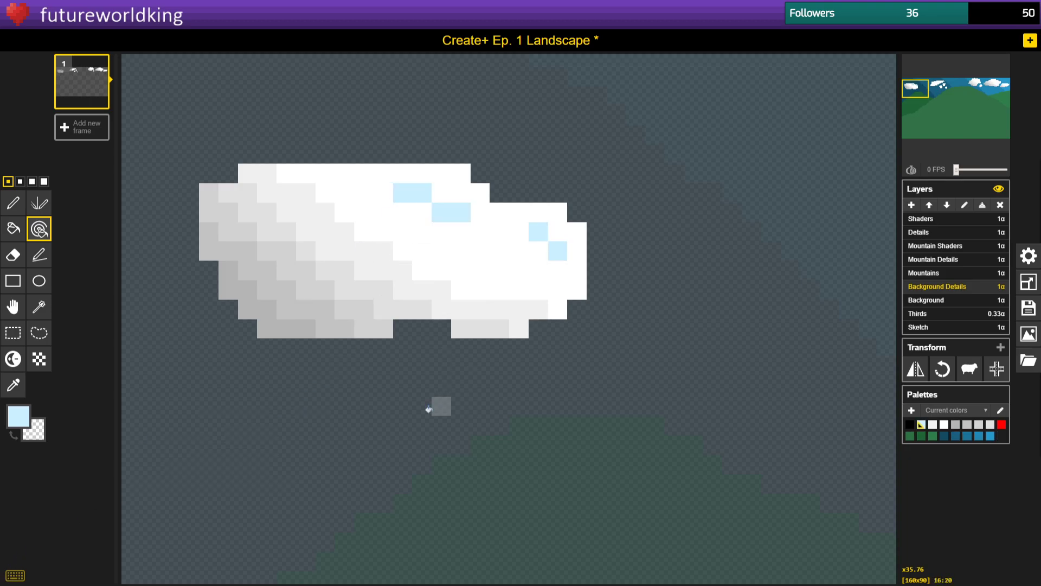
Paint two short pale blue highlights, three and two pixels long, near the upper edge of the second cloud with the Pen tool.
scroll(384, 369, "down", 2)
scroll(383, 363, "down", 2)
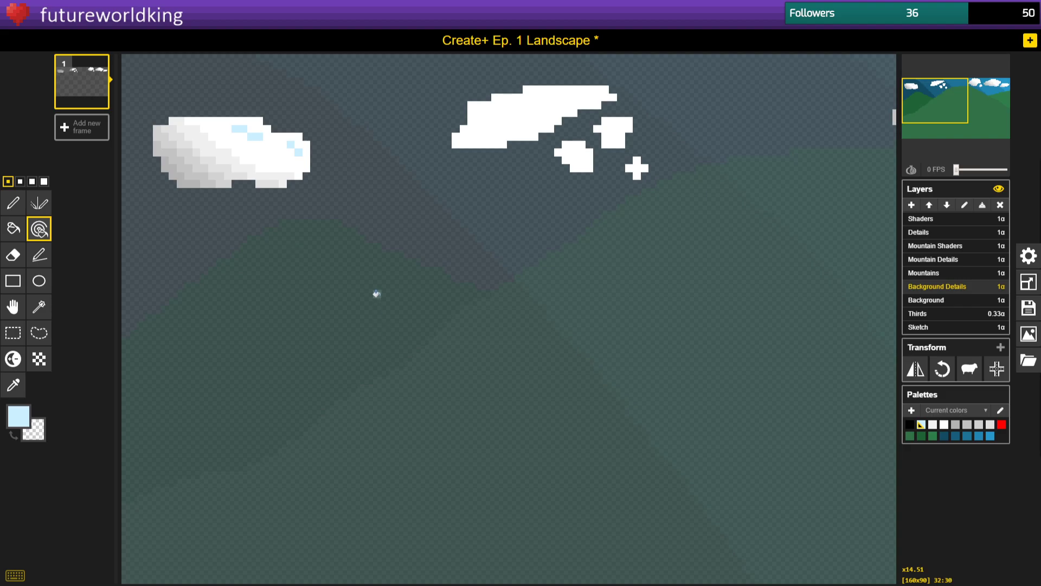
scroll(376, 293, "down", 2)
scroll(376, 293, "up", 1)
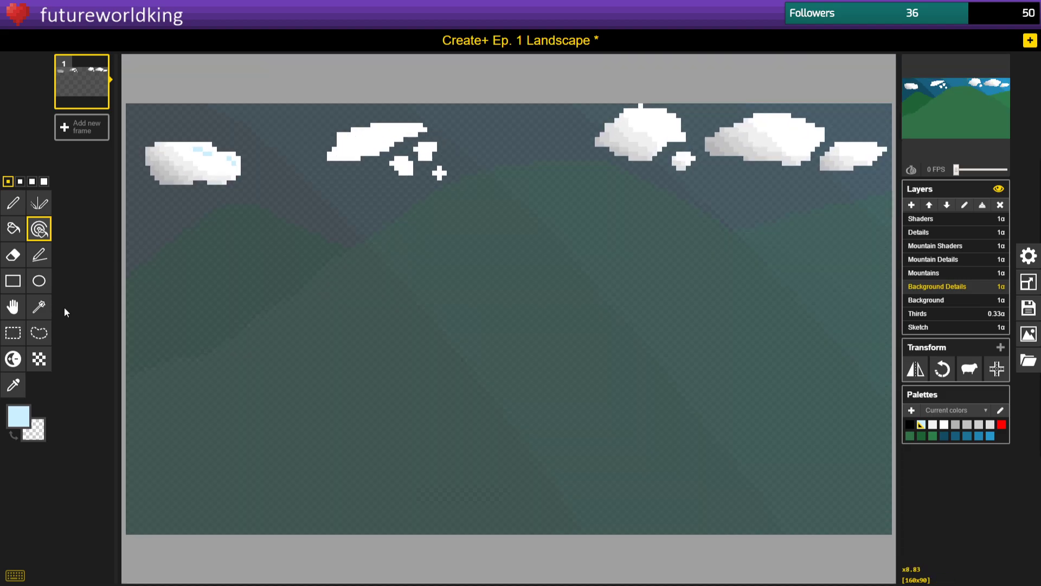
scroll(374, 113, "up", 9)
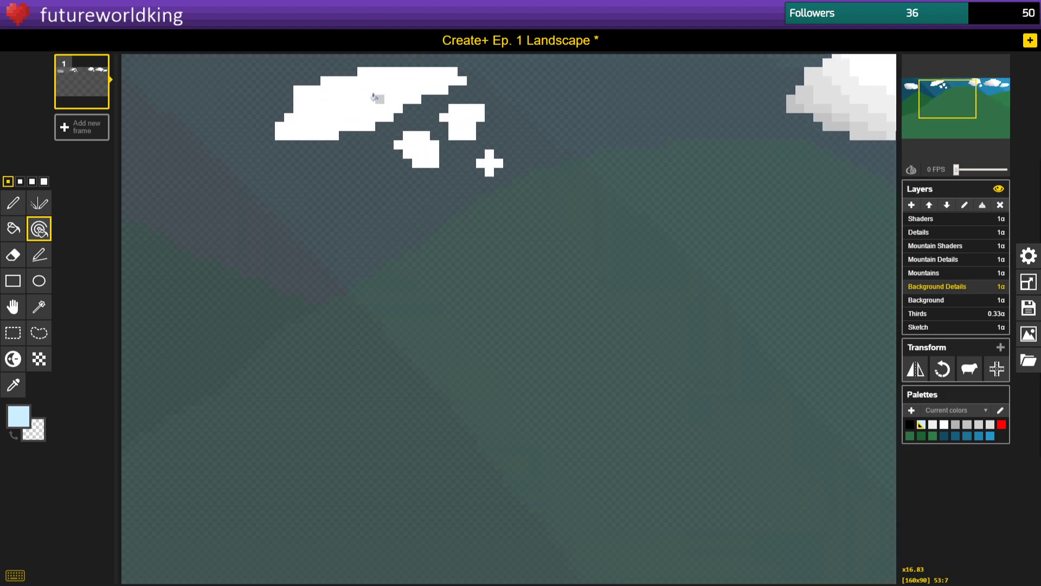
left_click(943, 90)
left_click_drag(942, 86, 941, 87)
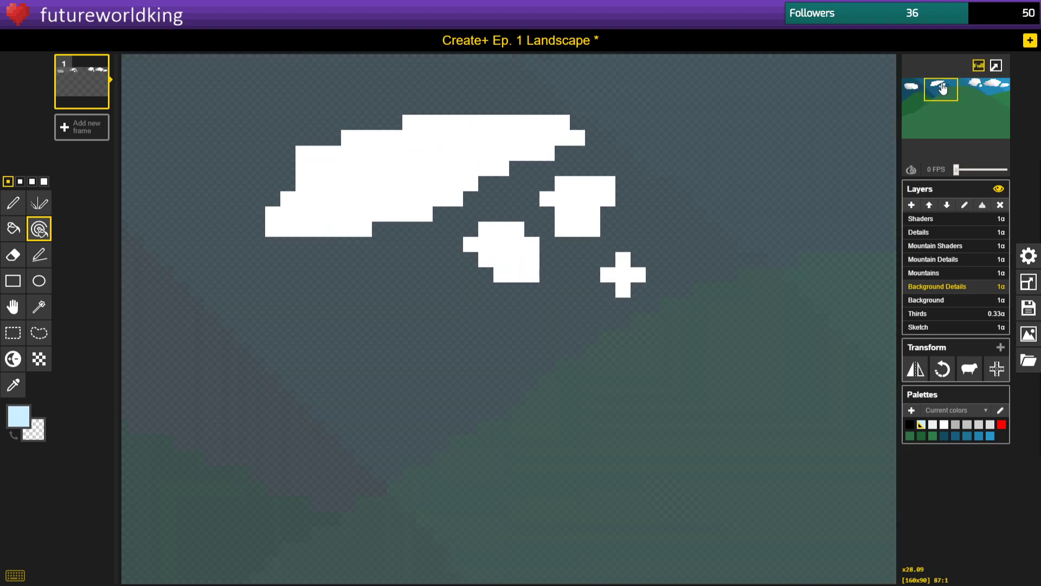
key("p")
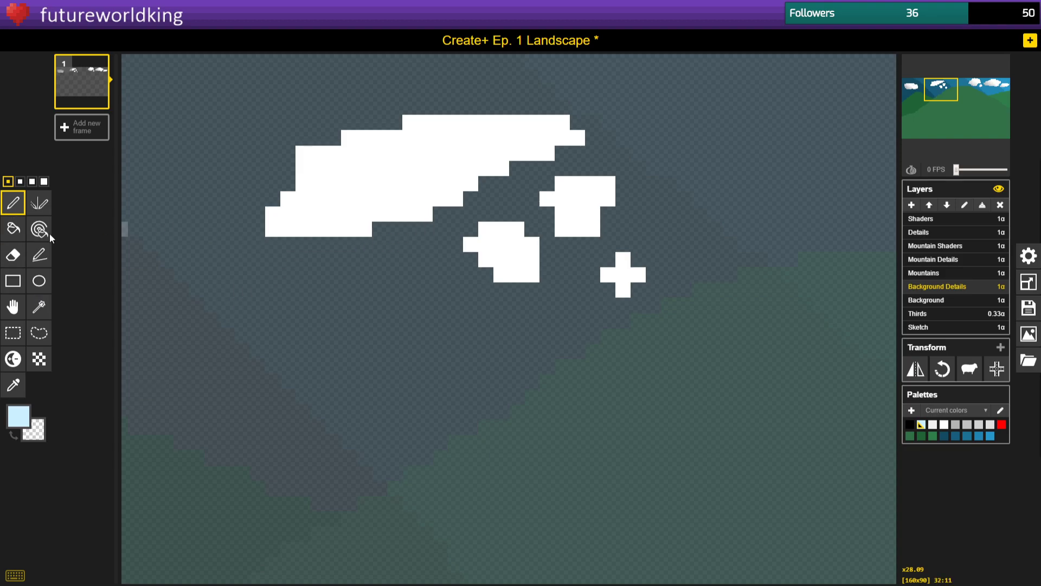
left_click_drag(425, 136, 439, 130)
left_click(455, 136)
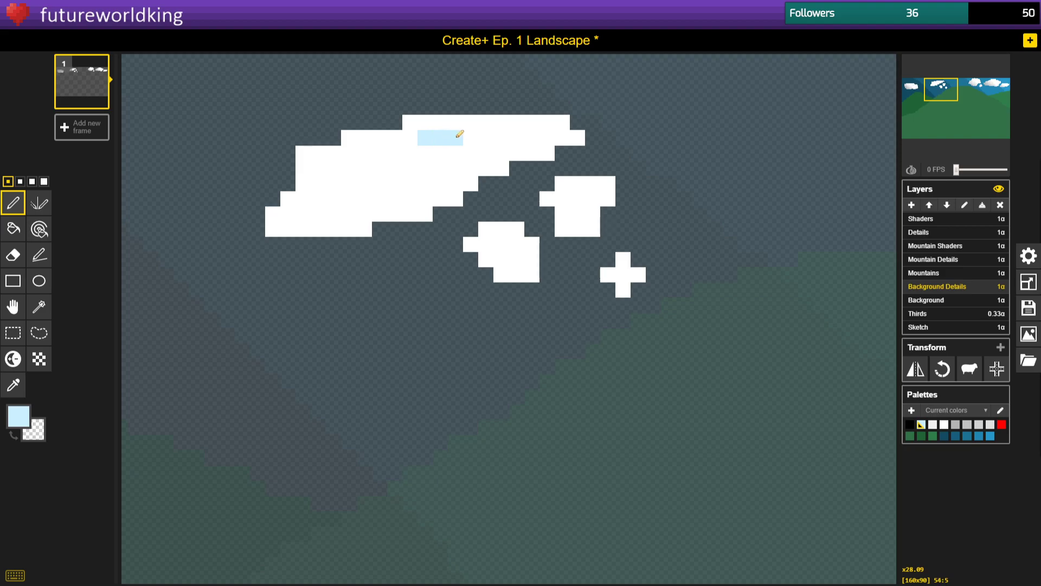
left_click_drag(516, 138, 534, 136)
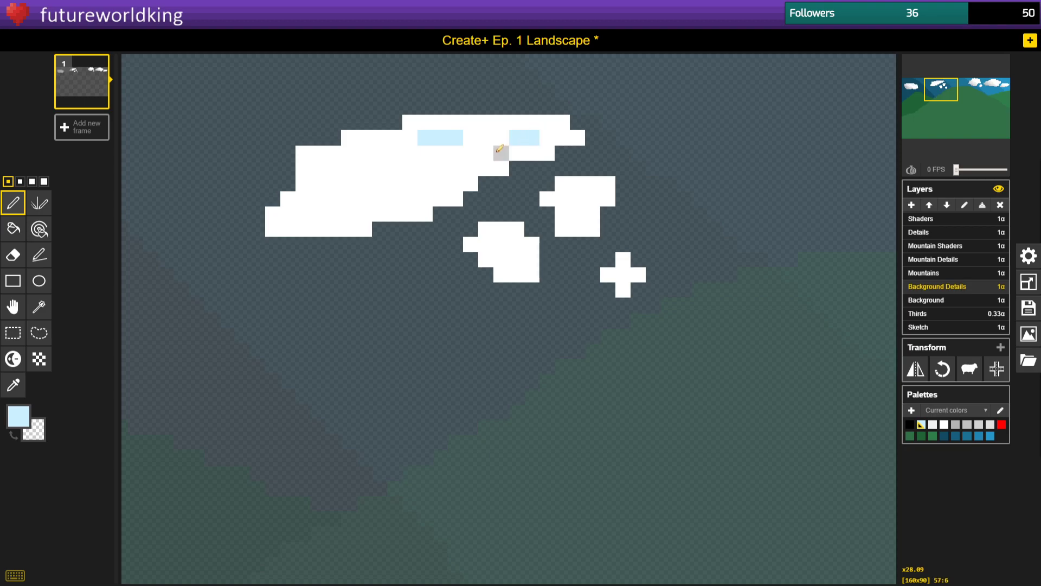
Try different pale blue highlight pixels on the upper small cloud piece beside the second cloud and undo them.
mouse_move(591, 193)
left_mouse_down()
mouse_move(576, 183)
mouse_move(592, 200)
left_mouse_up()
key("ctrl+z")
scroll(600, 178, "up", 1)
scroll(602, 176, "up", 1)
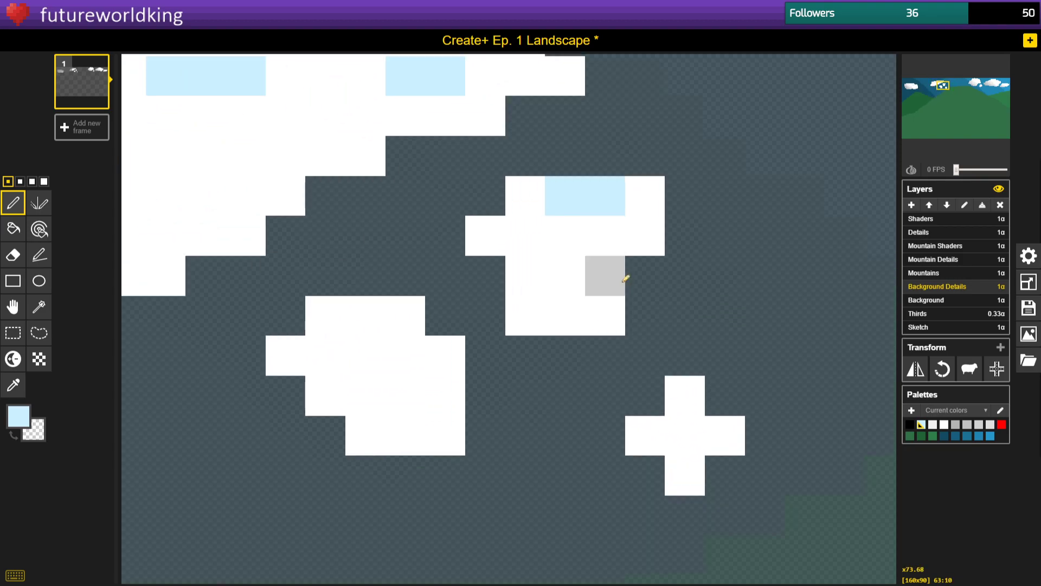
left_click(605, 235)
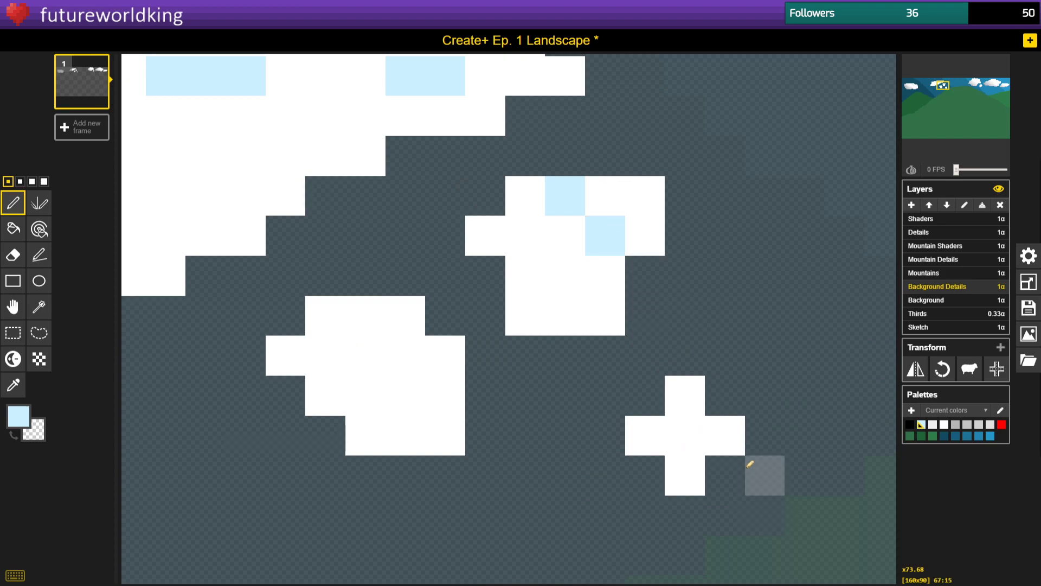
key("ctrl+z")
key("ctrl+z")
left_click(628, 193)
key("ctrl+z")
Paint pale blue highlight pixels along the upper-right corners of the two small cloud pieces beside the second cloud.
left_click(623, 205)
left_click(636, 222)
left_click(405, 317)
left_click(370, 320)
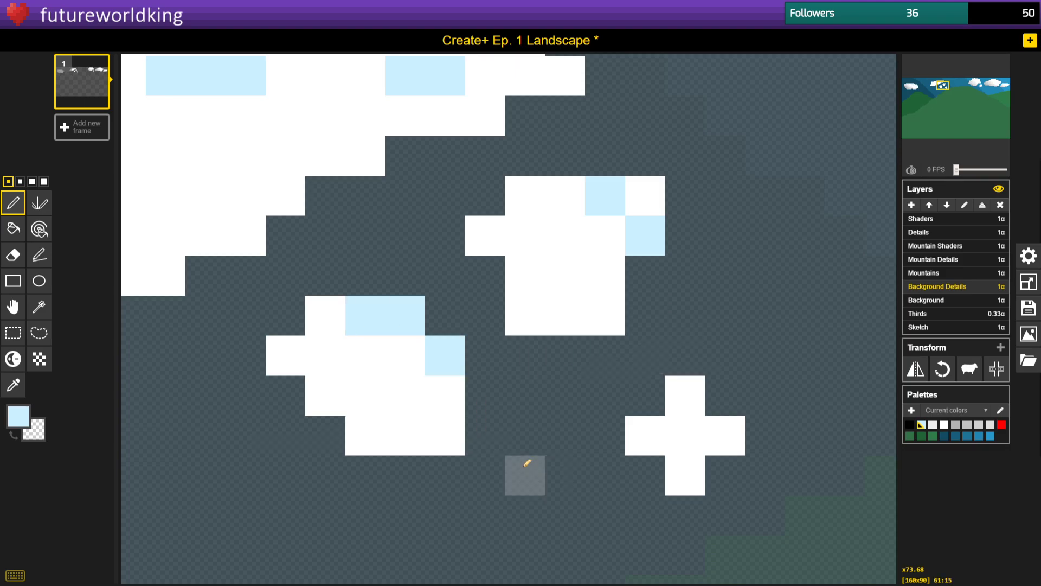
Replace the lower small cloud piece's highlights with two diagonal pale blue pixels and add one atop the plus-shaped piece.
key("ctrl+z")
key("ctrl+z")
left_click(408, 353)
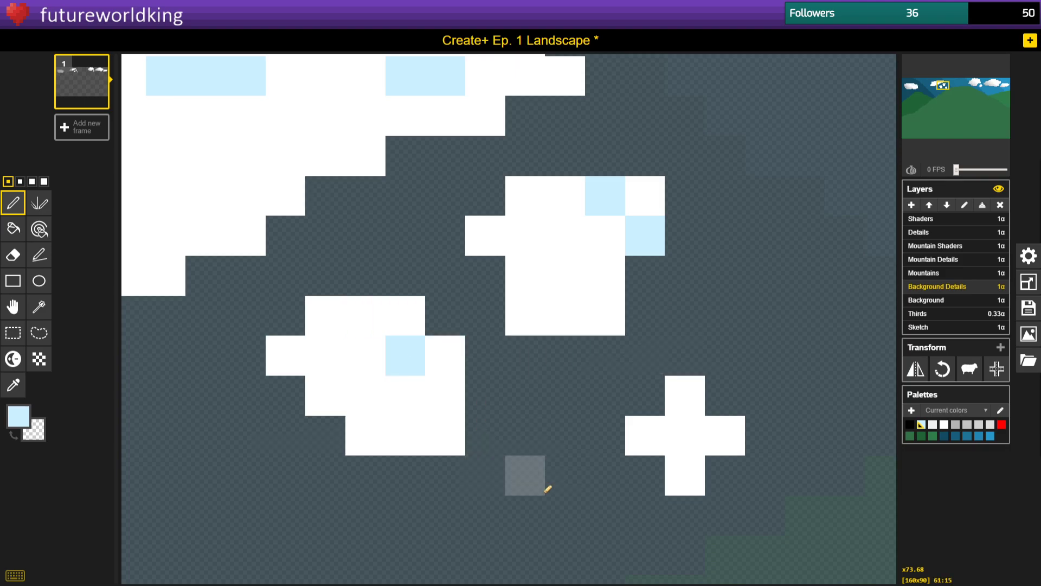
left_click(374, 324)
left_click(703, 413)
scroll(480, 326, "down", 2)
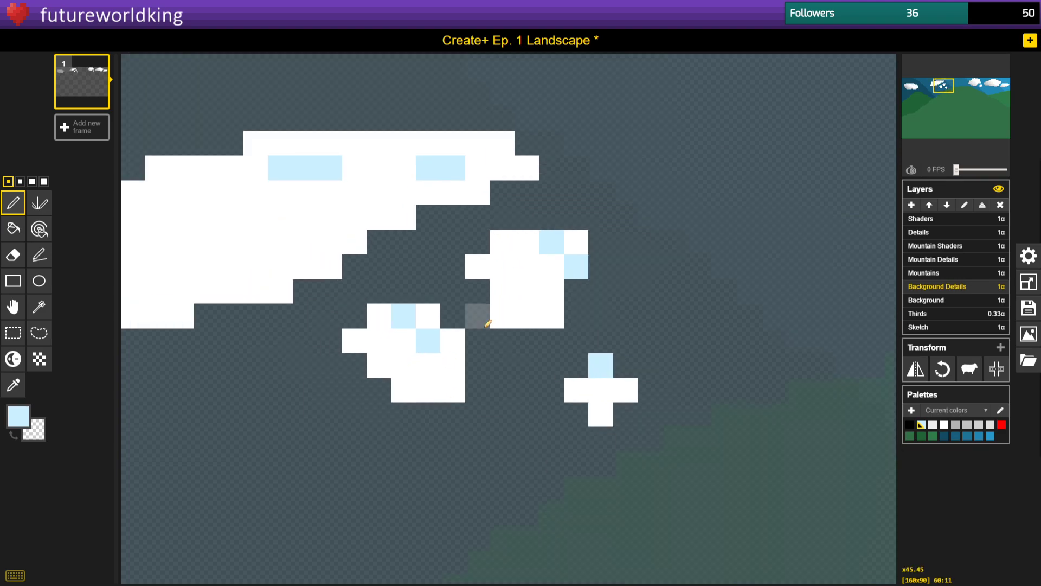
Darken the second cloud's left portion to a light grey with the Lighten tool's darken mode and a three-pixel brush.
scroll(481, 317, "down", 1)
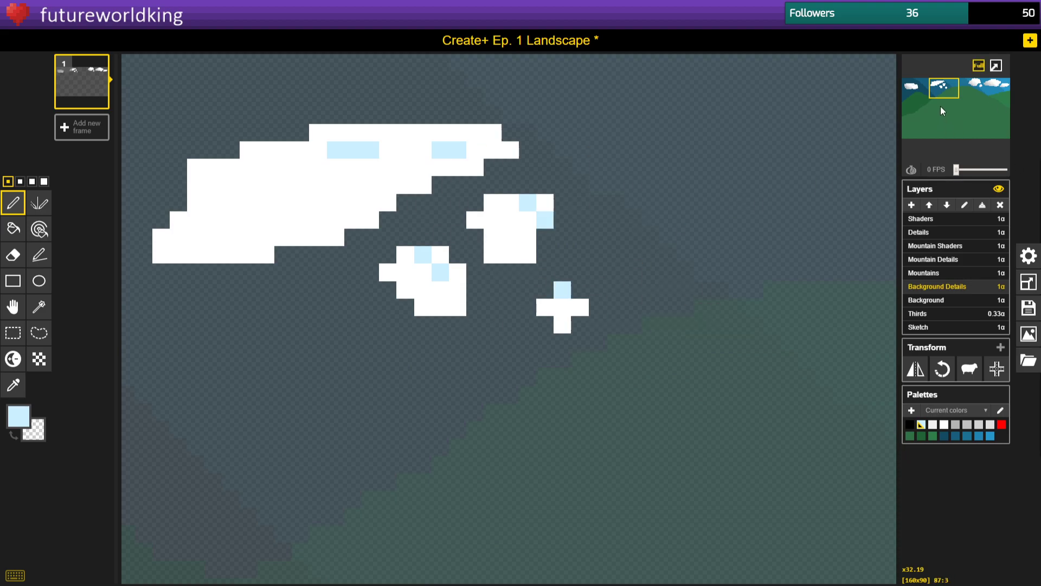
left_click_drag(944, 95, 870, 80)
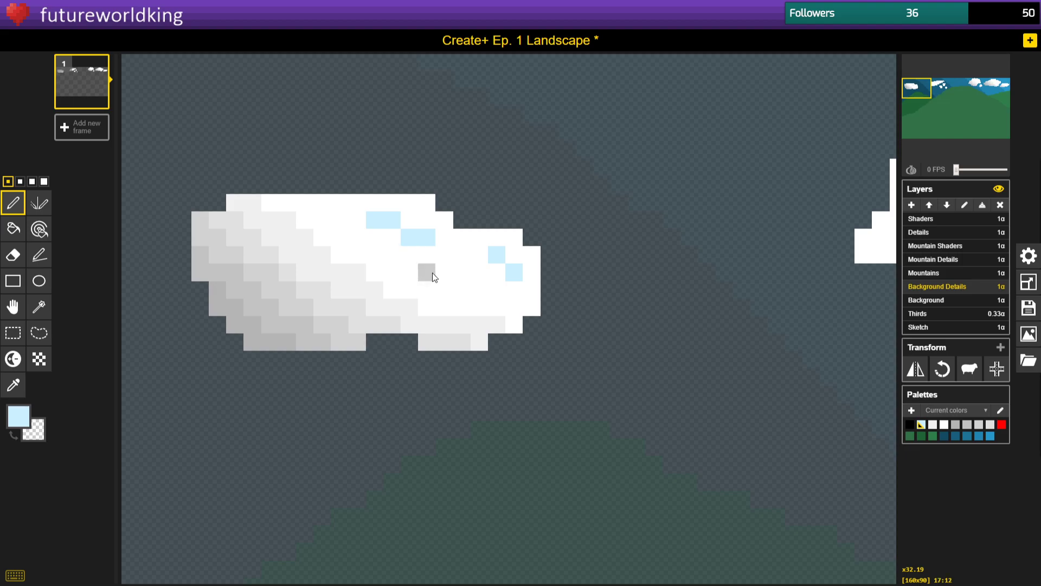
left_click_drag(923, 95, 942, 87)
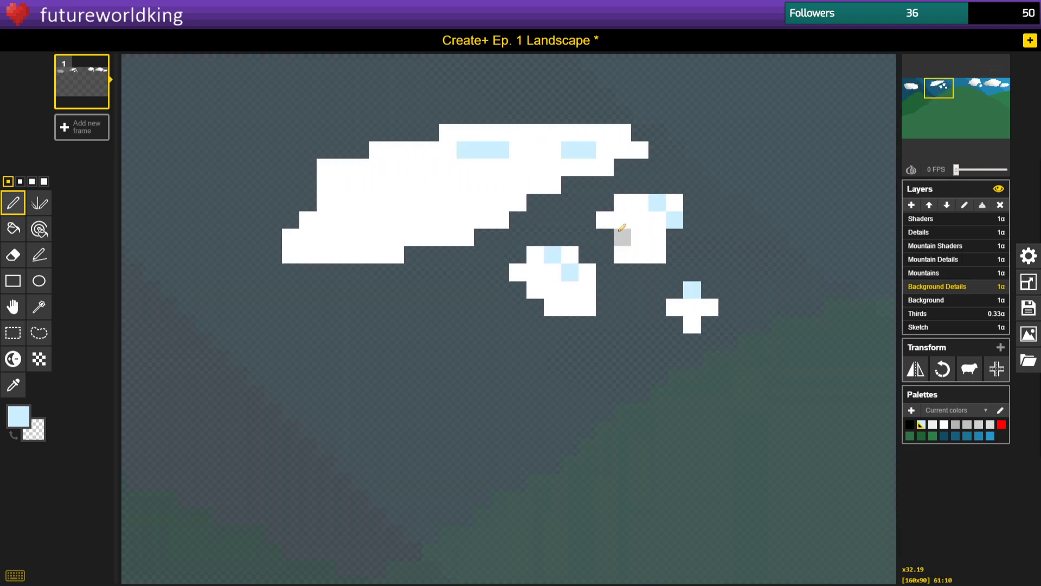
left_click(19, 365)
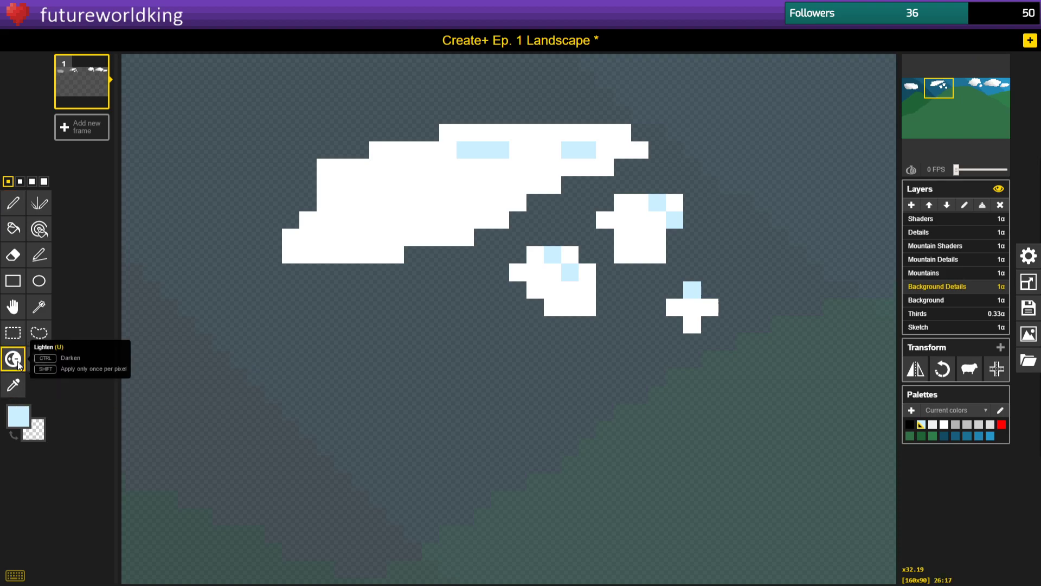
left_click(39, 183)
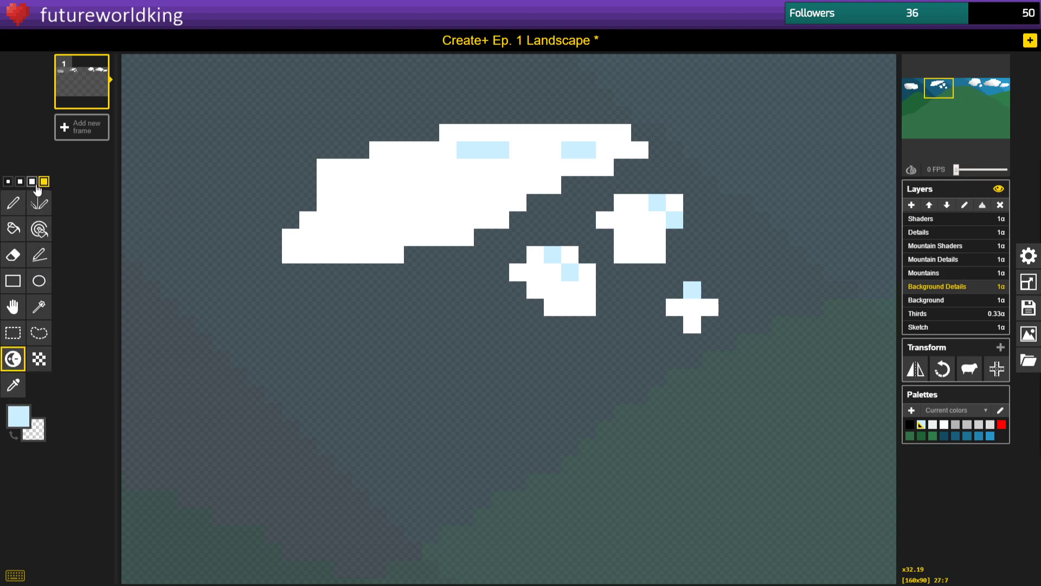
left_click(31, 183)
left_click_drag(378, 147, 488, 217)
mouse_move(320, 170)
left_mouse_down()
mouse_move(428, 228)
mouse_move(482, 293)
mouse_move(462, 231)
mouse_move(388, 151)
mouse_move(471, 223)
mouse_move(330, 251)
mouse_move(347, 188)
mouse_move(326, 198)
mouse_move(282, 269)
left_mouse_up()
key("ctrl+z")
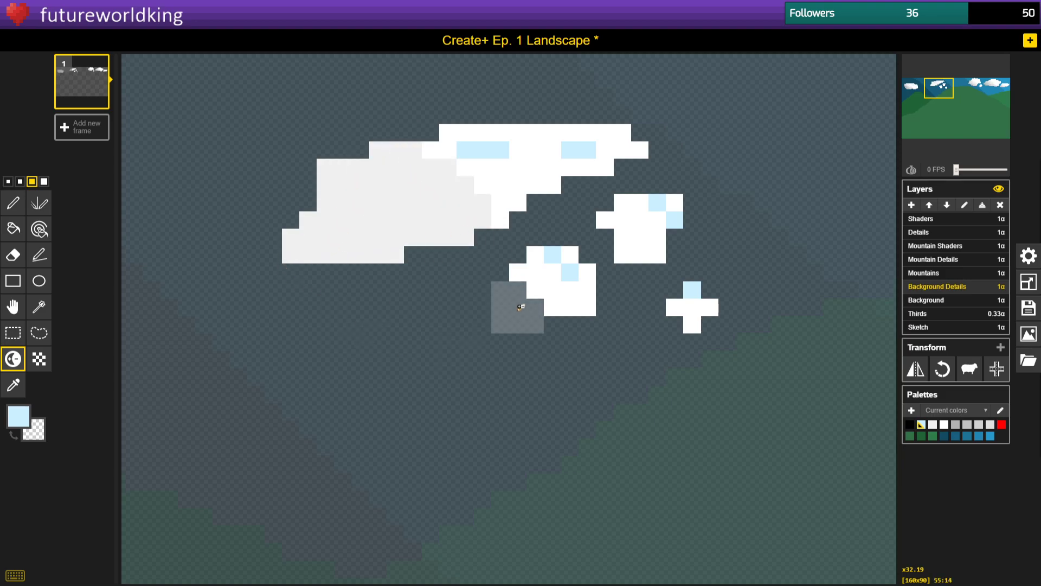
Darken the lower-left pixels of the three small cloud pieces beside the second cloud into graded grey shadows.
left_click_drag(507, 283, 563, 329)
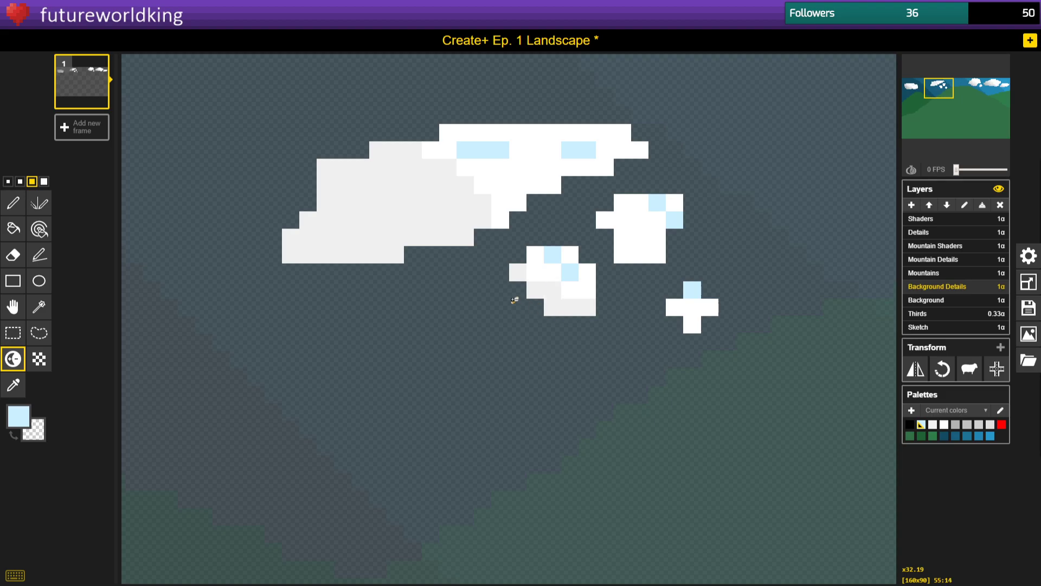
left_click(8, 181)
mouse_move(541, 237)
left_mouse_down()
mouse_move(617, 228)
mouse_move(607, 209)
mouse_move(659, 259)
mouse_move(608, 187)
left_mouse_up()
mouse_move(631, 260)
left_mouse_down()
mouse_move(605, 214)
mouse_move(637, 251)
left_mouse_up()
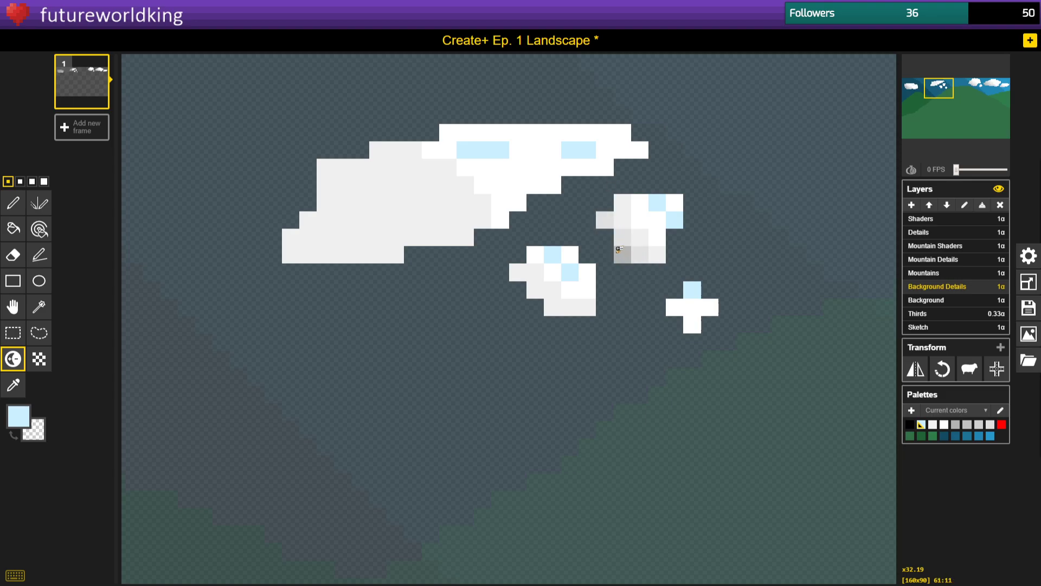
left_click(623, 237)
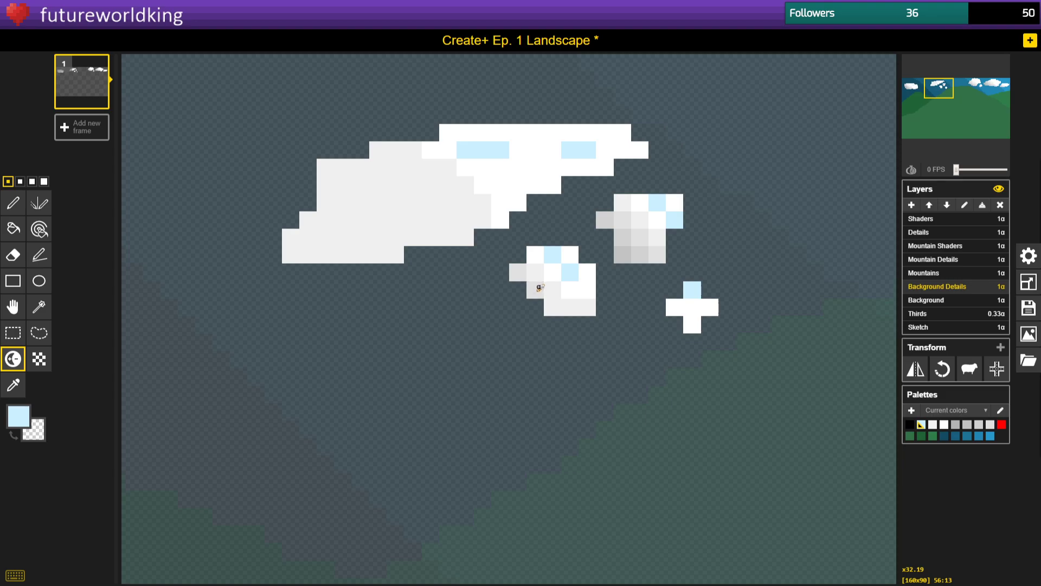
mouse_move(675, 305)
left_mouse_down()
mouse_move(744, 346)
mouse_move(731, 352)
mouse_move(675, 301)
mouse_move(710, 340)
left_mouse_up()
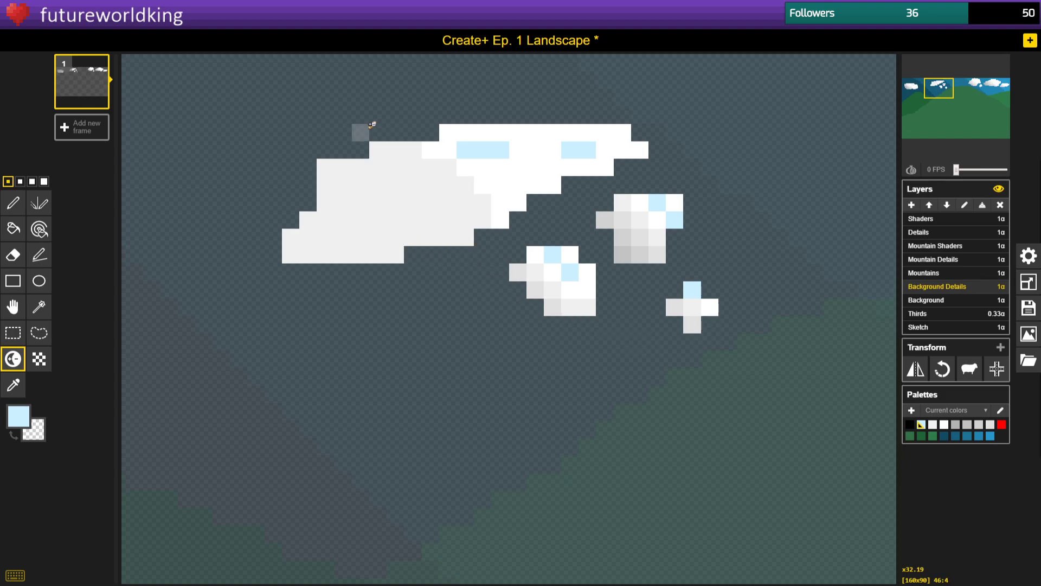
Try darkening the second cloud's left portion by another shade with a two-pixel brush and undo it.
left_click(20, 182)
left_click(32, 183)
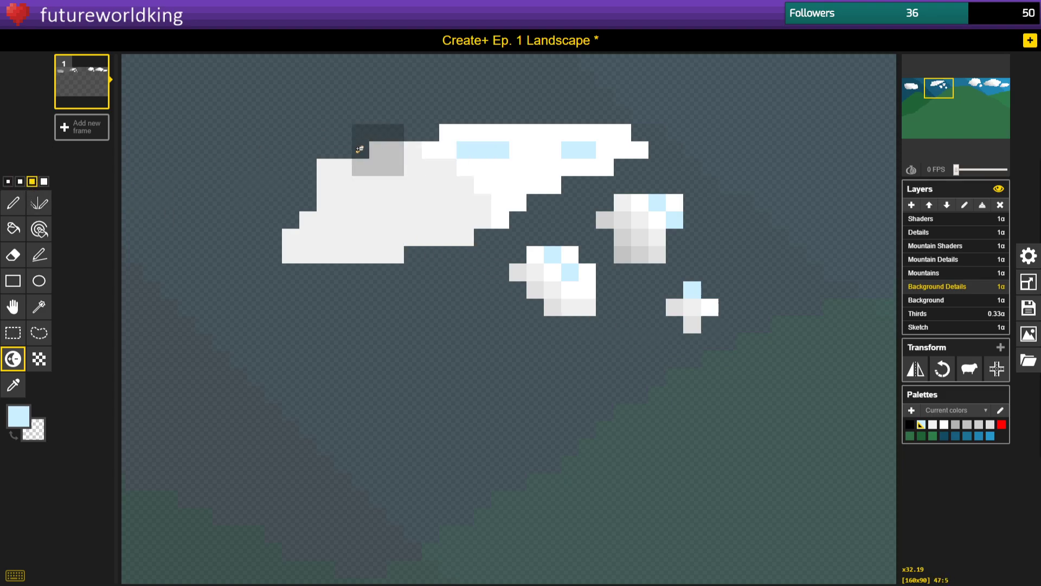
left_click(16, 184)
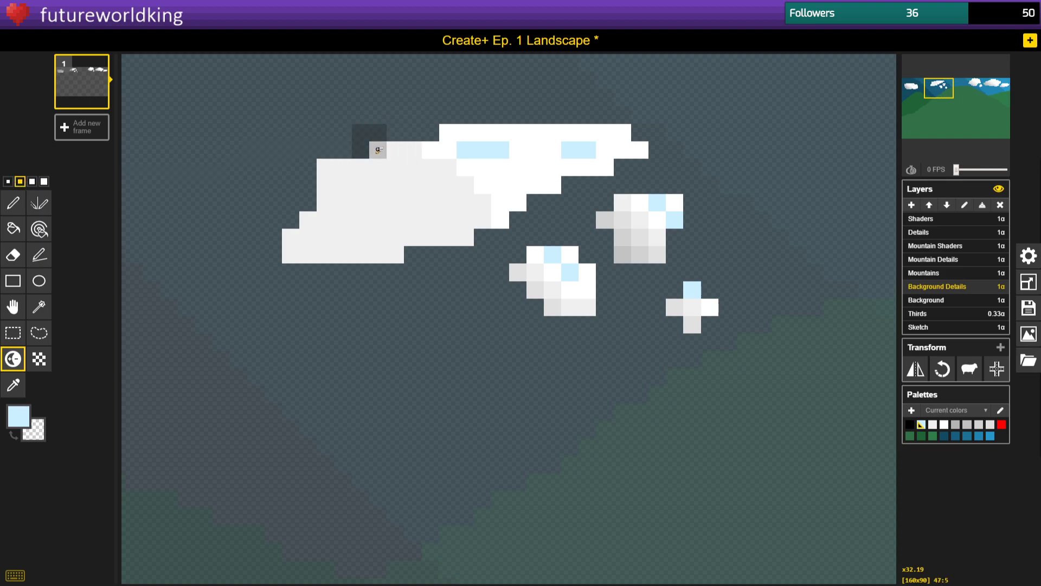
mouse_move(360, 149)
left_mouse_down()
mouse_move(394, 195)
mouse_move(479, 252)
mouse_move(443, 256)
mouse_move(357, 169)
left_mouse_up()
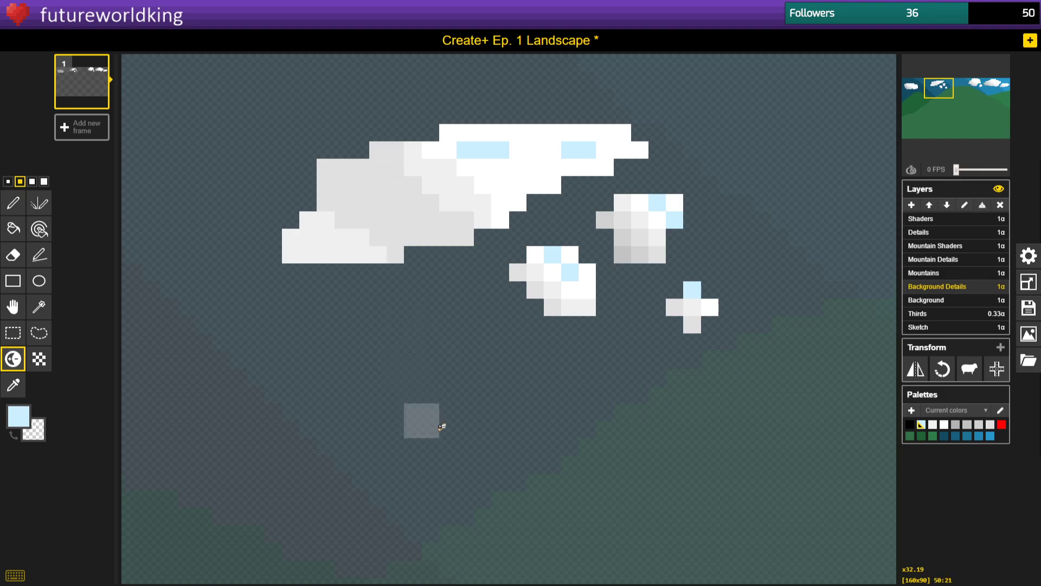
key("ctrl+z")
Shade the second cloud with a one-pixel brush in diagonal grey bands that darken towards its lower-left edge.
left_click(7, 181)
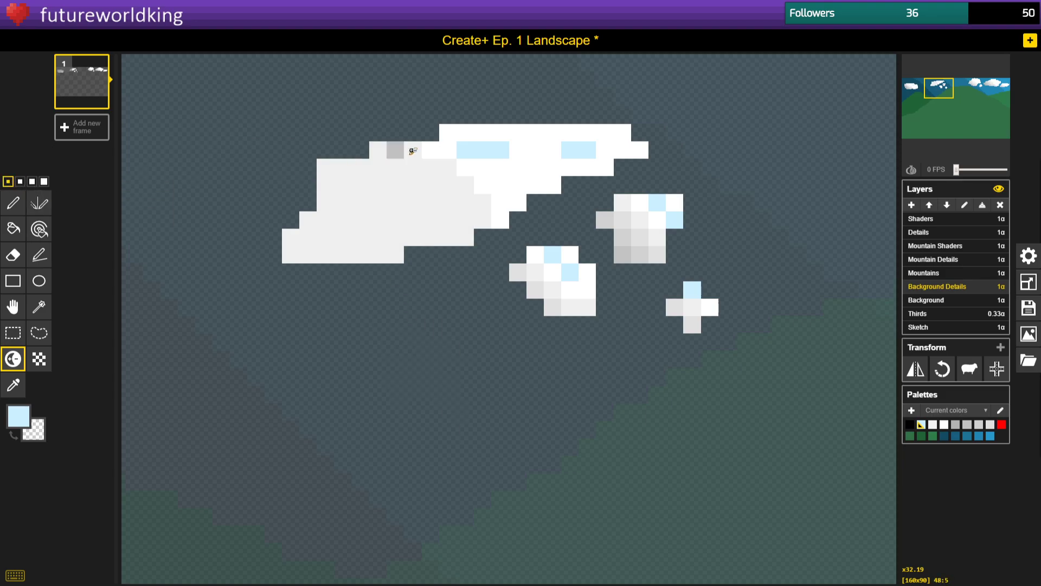
mouse_move(380, 148)
left_mouse_down()
mouse_move(437, 217)
mouse_move(470, 238)
left_mouse_up()
mouse_move(419, 192)
left_mouse_down()
mouse_move(334, 137)
mouse_move(421, 249)
mouse_move(431, 255)
mouse_move(364, 167)
mouse_move(438, 241)
mouse_move(383, 249)
mouse_move(323, 188)
mouse_move(319, 218)
left_mouse_up()
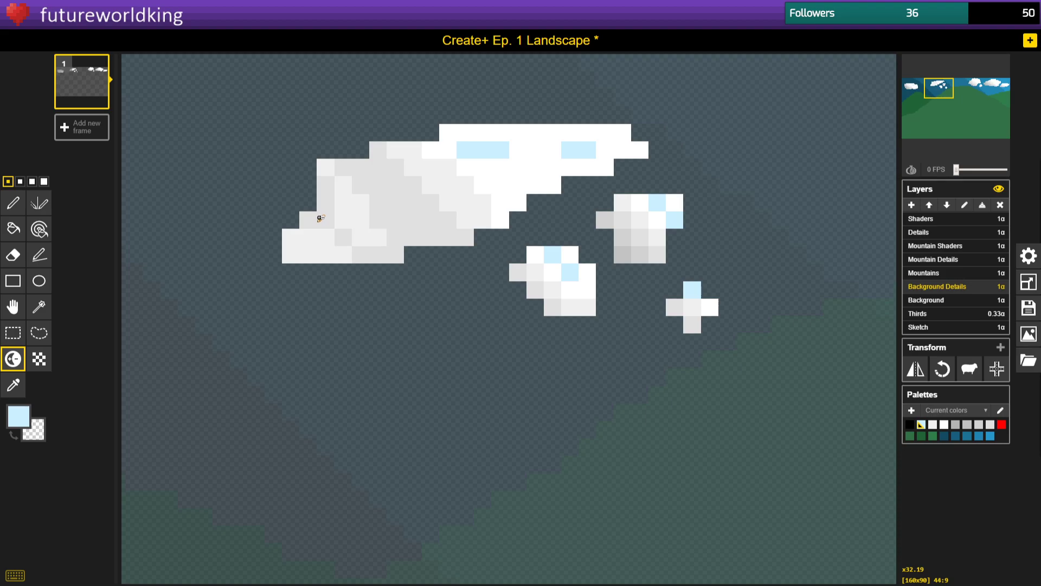
mouse_move(297, 259)
left_mouse_down()
mouse_move(301, 229)
mouse_move(353, 232)
mouse_move(323, 250)
mouse_move(370, 236)
mouse_move(361, 185)
left_mouse_up()
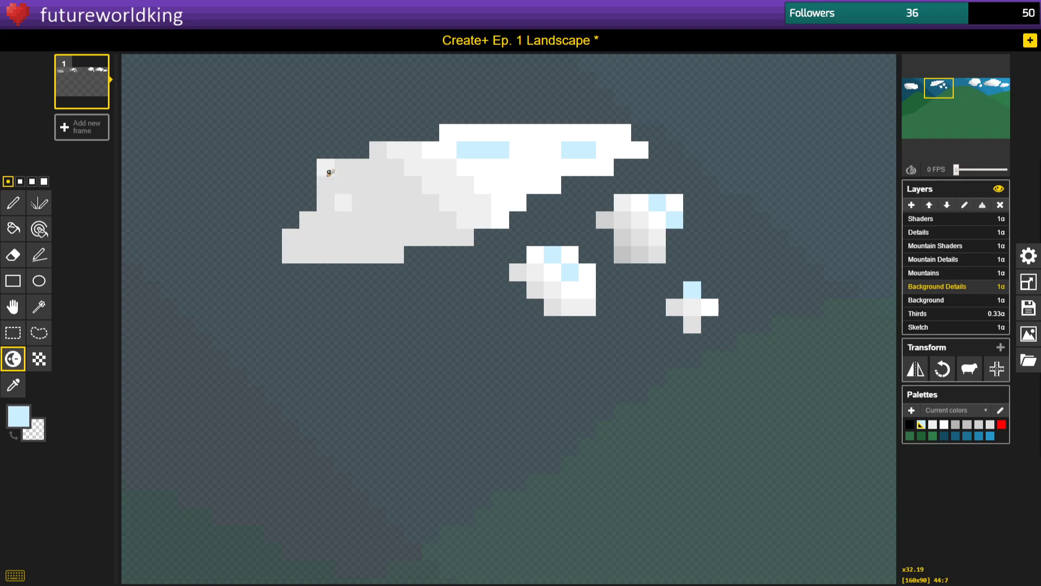
mouse_move(351, 144)
left_mouse_down()
mouse_move(444, 235)
mouse_move(414, 230)
mouse_move(324, 161)
mouse_move(405, 231)
mouse_move(358, 184)
mouse_move(342, 202)
mouse_move(404, 265)
mouse_move(319, 217)
mouse_move(362, 256)
mouse_move(292, 247)
left_mouse_up()
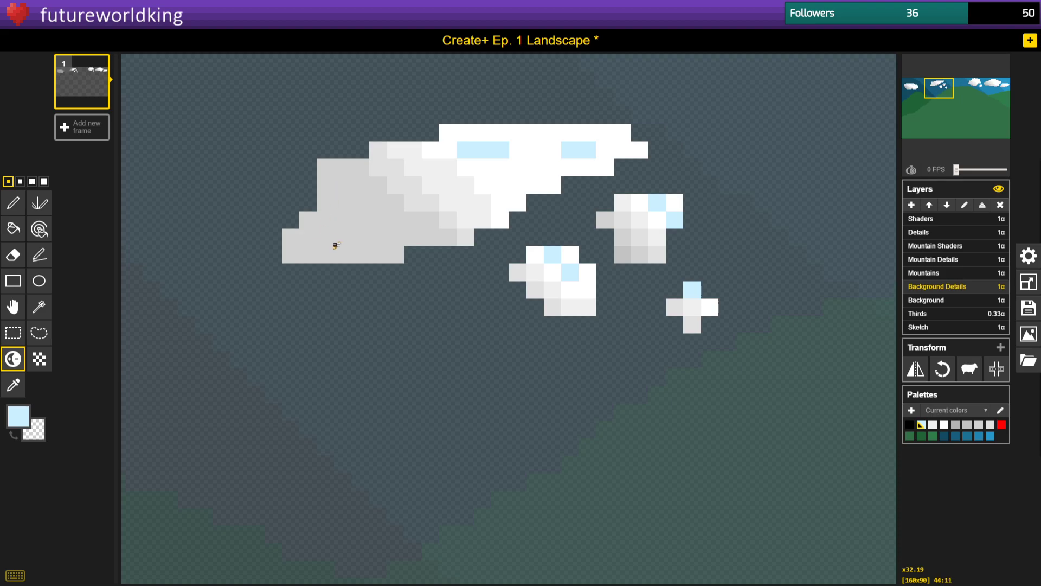
mouse_move(318, 184)
left_mouse_down()
mouse_move(410, 251)
mouse_move(304, 207)
mouse_move(363, 214)
mouse_move(423, 249)
mouse_move(277, 232)
mouse_move(358, 242)
mouse_move(409, 294)
left_mouse_up()
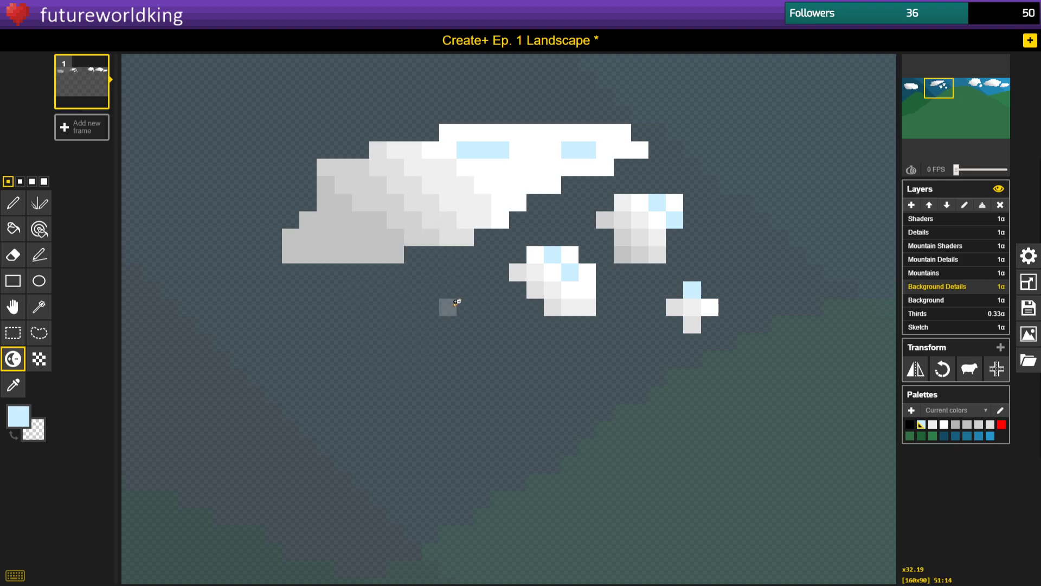
left_click(326, 186)
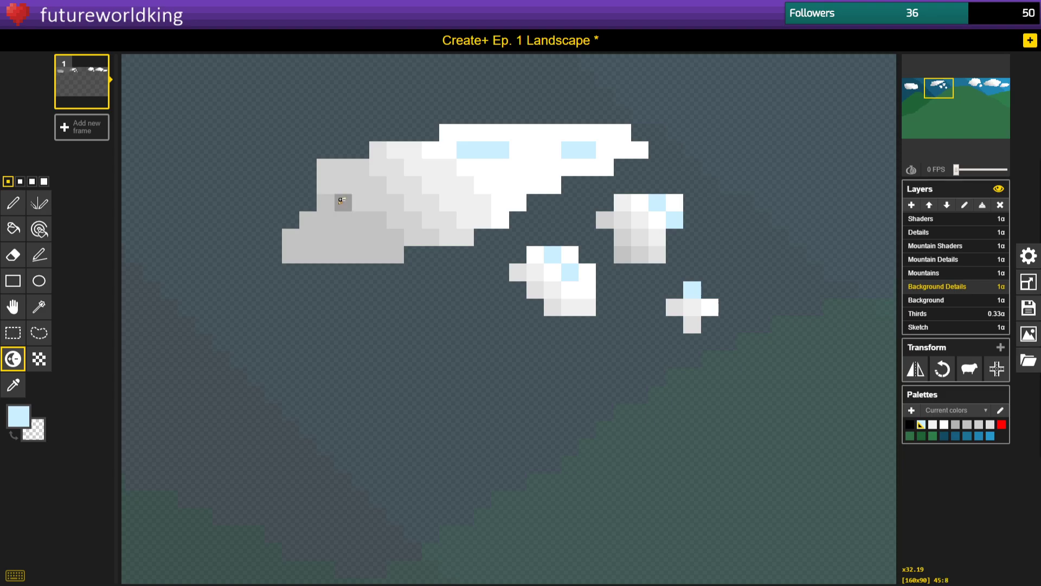
left_click_drag(366, 211, 396, 234)
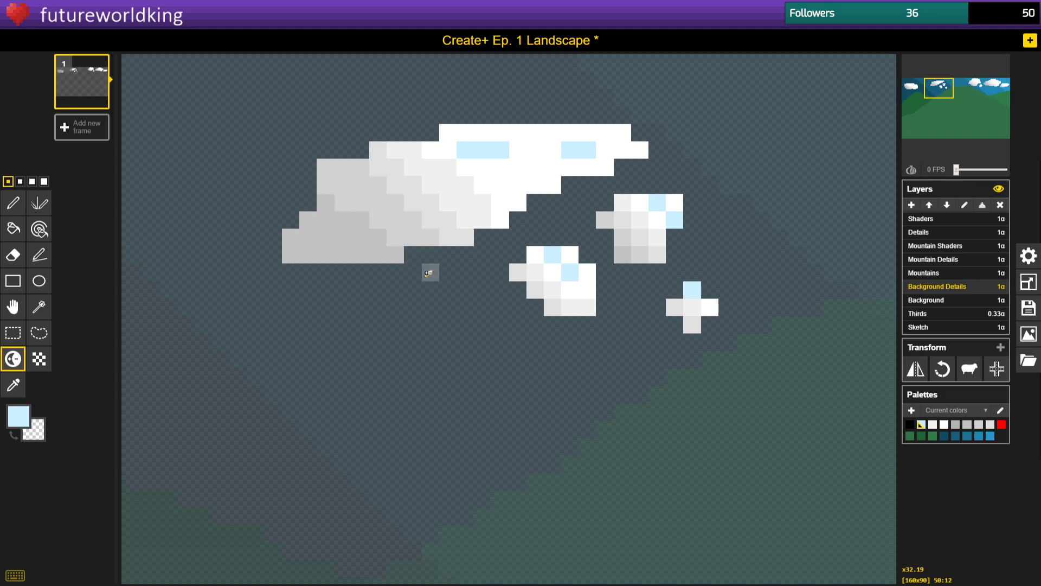
Lighten pixels along the diagonal boundaries of the second cloud's darker grey bands to even out the gradient.
scroll(396, 306, "down", 5)
scroll(394, 296, "down", 2)
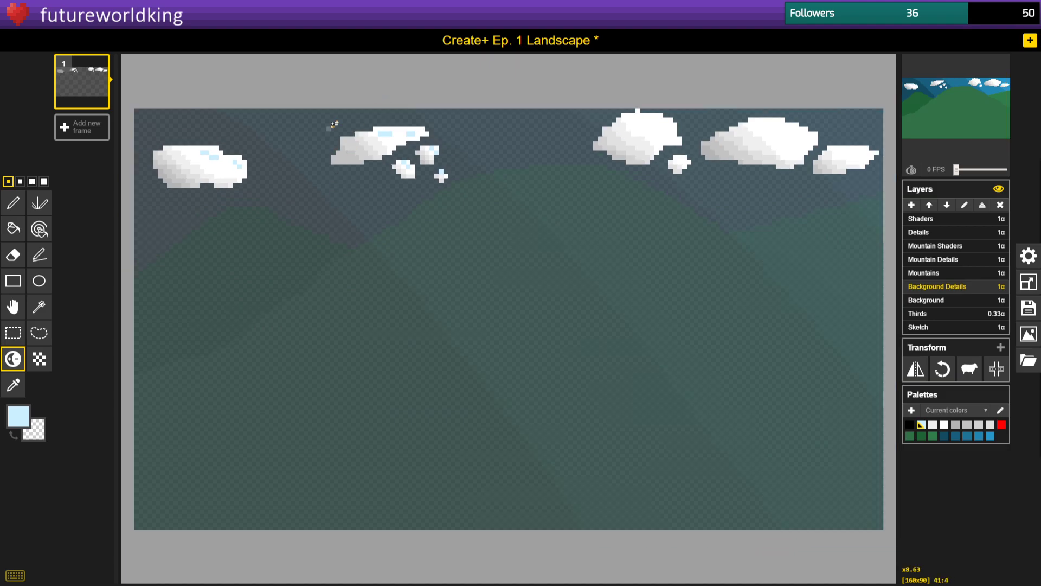
scroll(331, 127, "up", 8)
left_click_drag(926, 102, 941, 67)
scroll(548, 141, "up", 3)
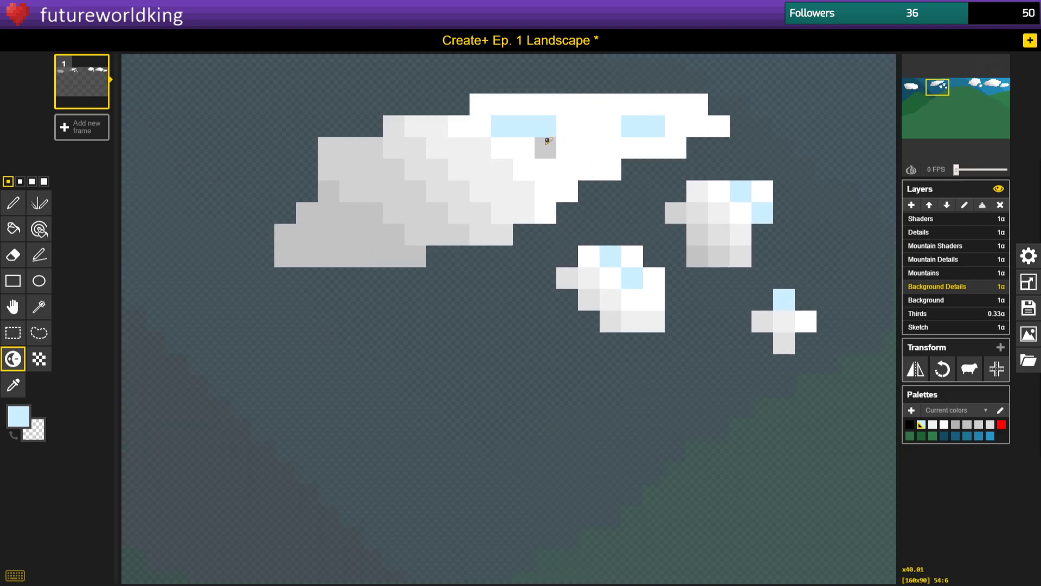
scroll(547, 141, "up", 1)
left_click_drag(936, 88, 941, 87)
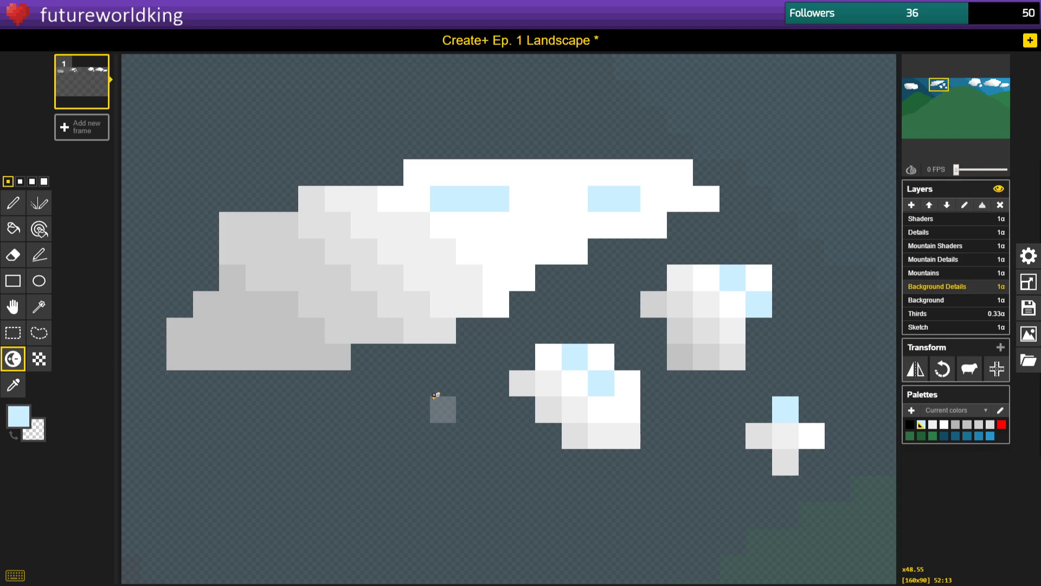
left_click(311, 277)
mouse_move(349, 329)
left_mouse_down()
mouse_move(310, 242)
mouse_move(392, 298)
mouse_move(402, 323)
left_mouse_up()
key("ctrl+z")
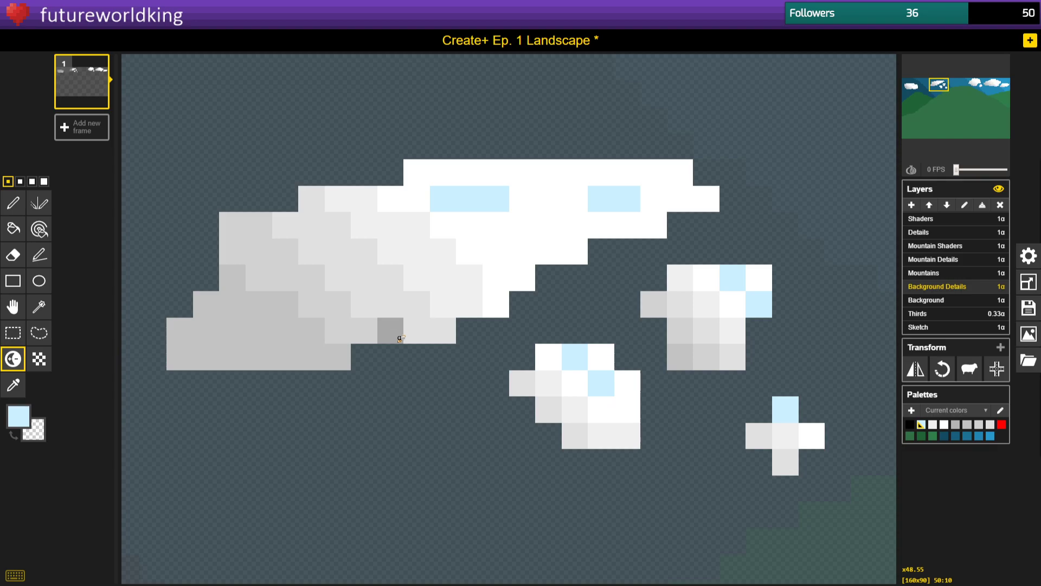
left_click(296, 307)
left_click(320, 332)
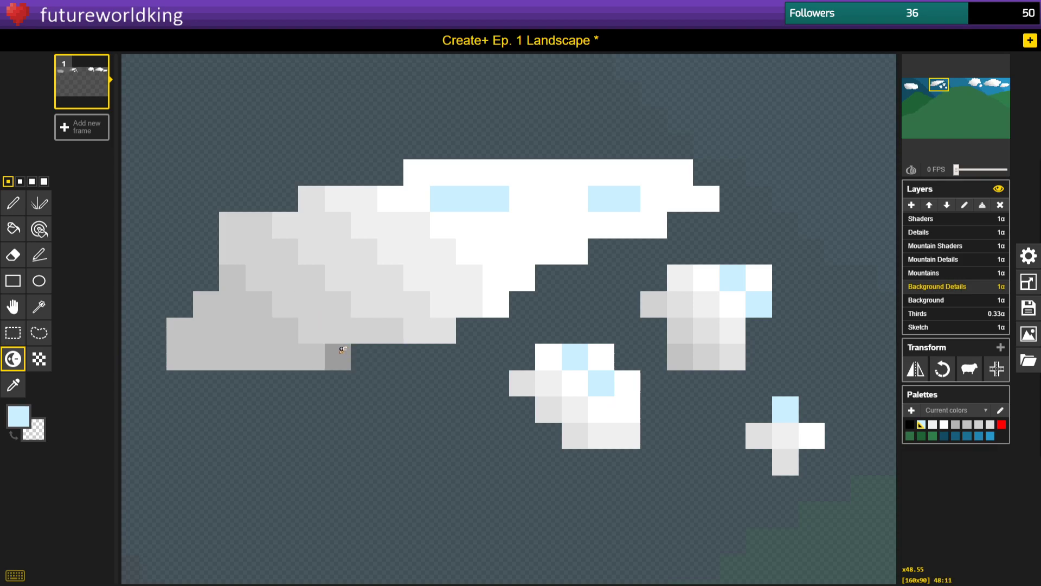
Try lightening the second cloud's middle grey band diagonally and darken those pixels back to the band's shade.
mouse_move(338, 223)
left_mouse_down()
mouse_move(428, 303)
mouse_move(441, 353)
left_mouse_up()
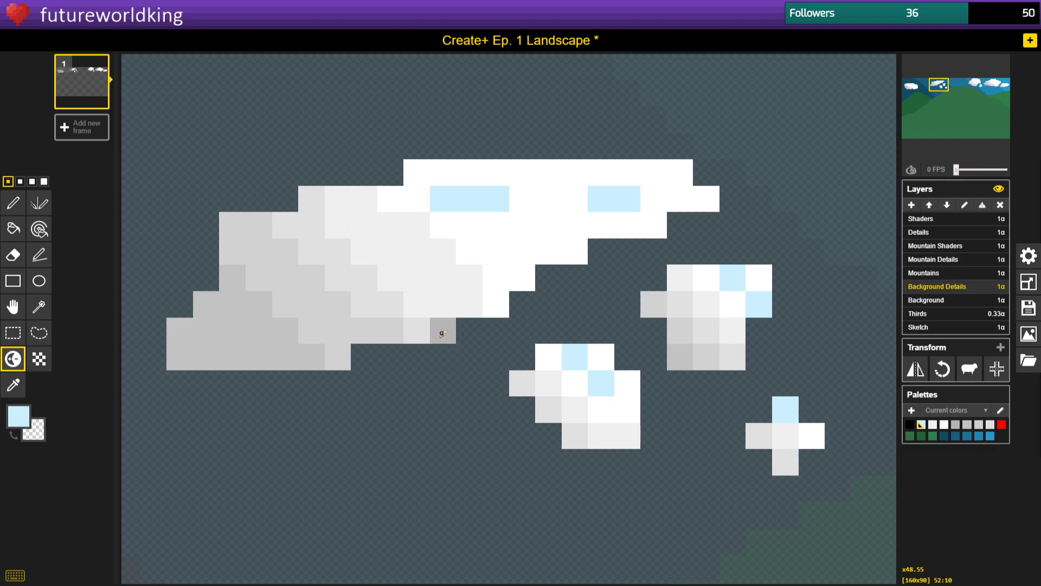
left_click(410, 307, "ctrl")
left_click_drag(383, 276, 368, 268)
left_click_drag(340, 227, 354, 256)
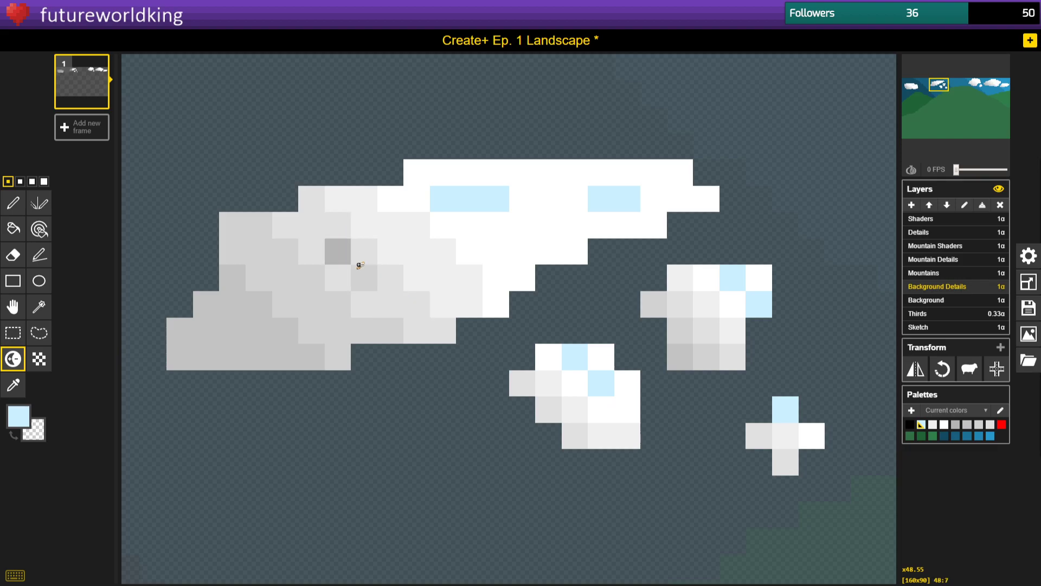
left_click(363, 277)
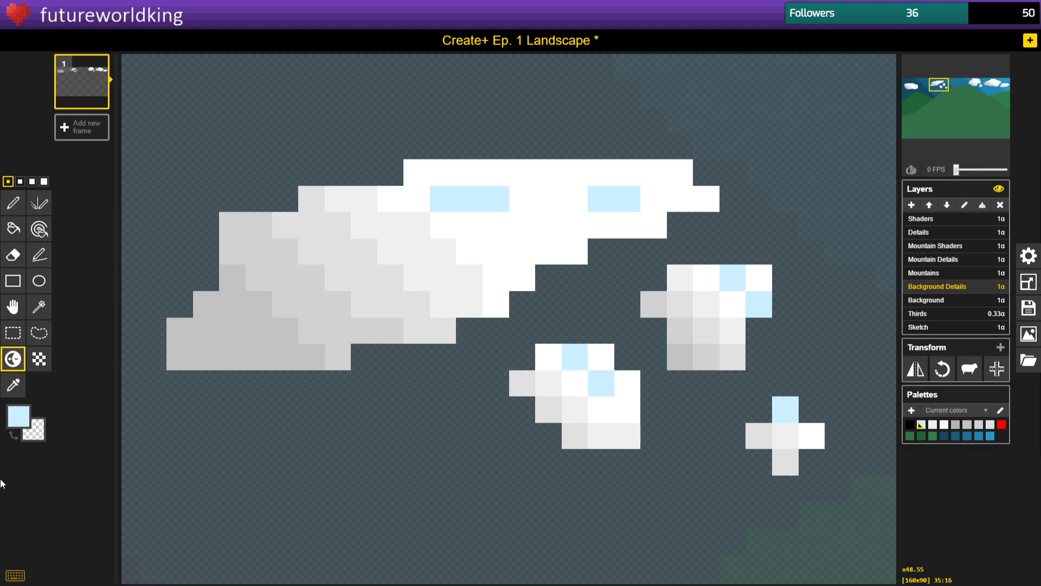
Sample white from the second cloud and fill all of its grey shadow bands with it using the Paint bucket.
left_click(19, 386)
left_click(468, 251)
left_click(12, 229)
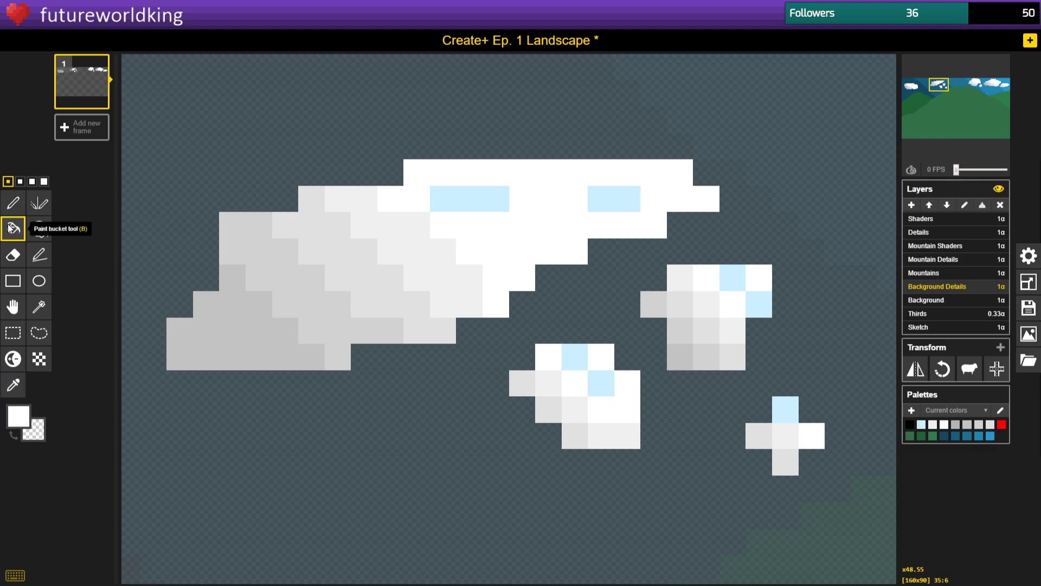
left_click(259, 329)
left_click(300, 294)
left_click(335, 269)
Reselect the Lighten tool with a three-pixel brush and set the primary colour to yellow #f9f318.
left_click(13, 359)
left_click(32, 182)
scroll(286, 244, "down", 8)
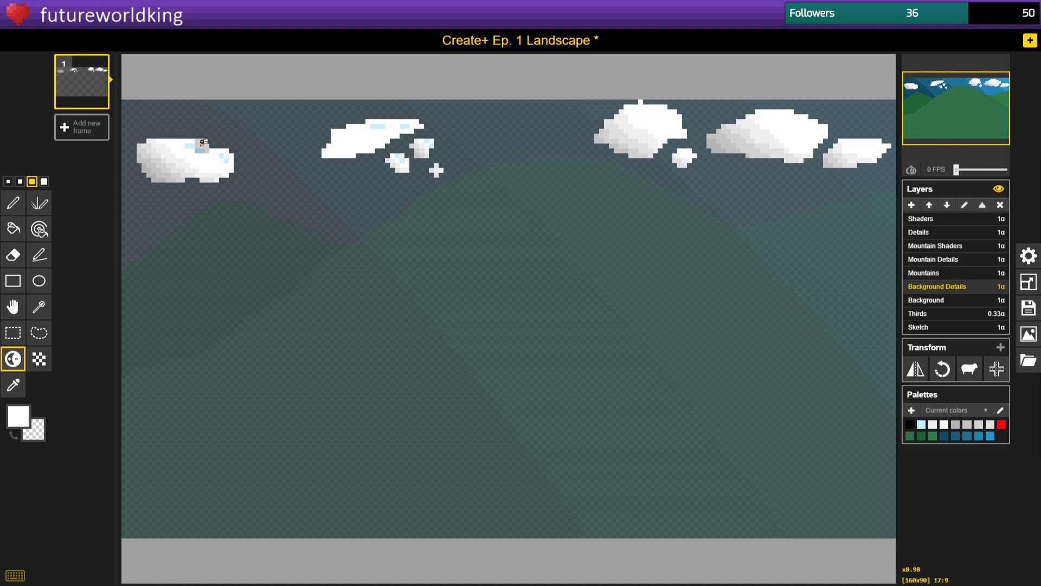
scroll(395, 189, "down", 2)
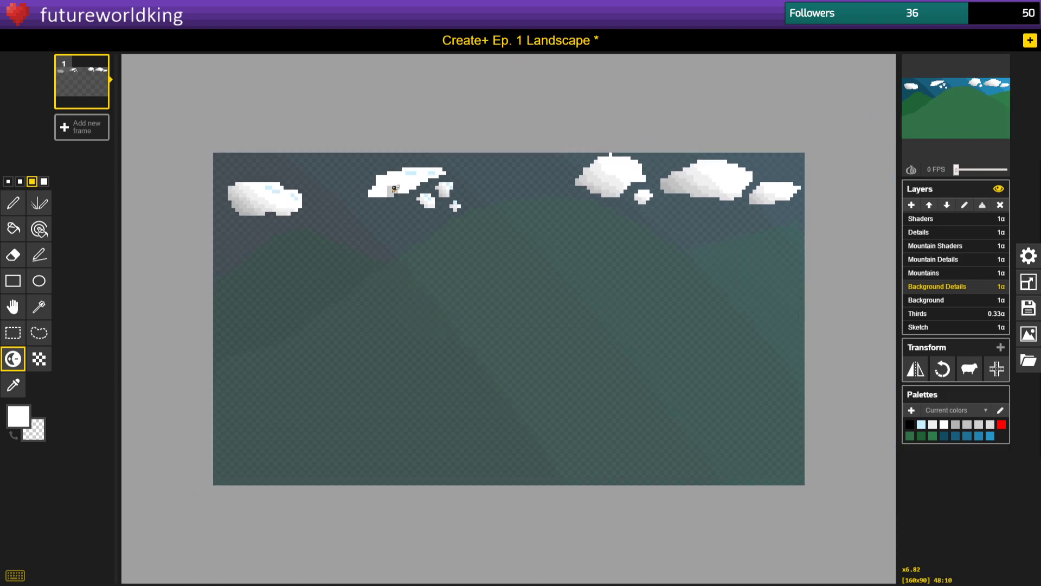
left_click(18, 417)
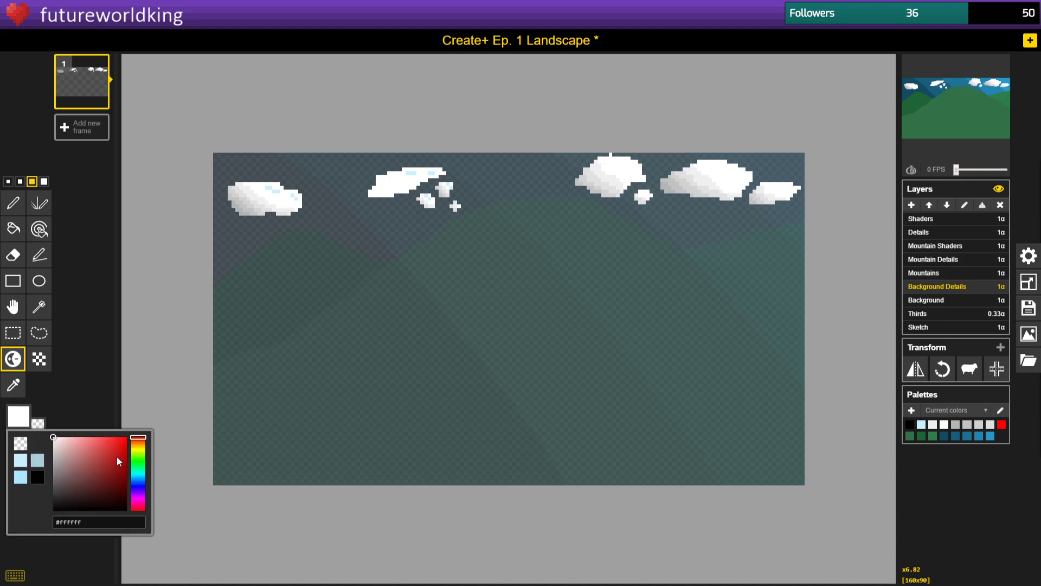
left_click(145, 448)
left_click_drag(145, 452, 144, 454)
left_click(121, 440)
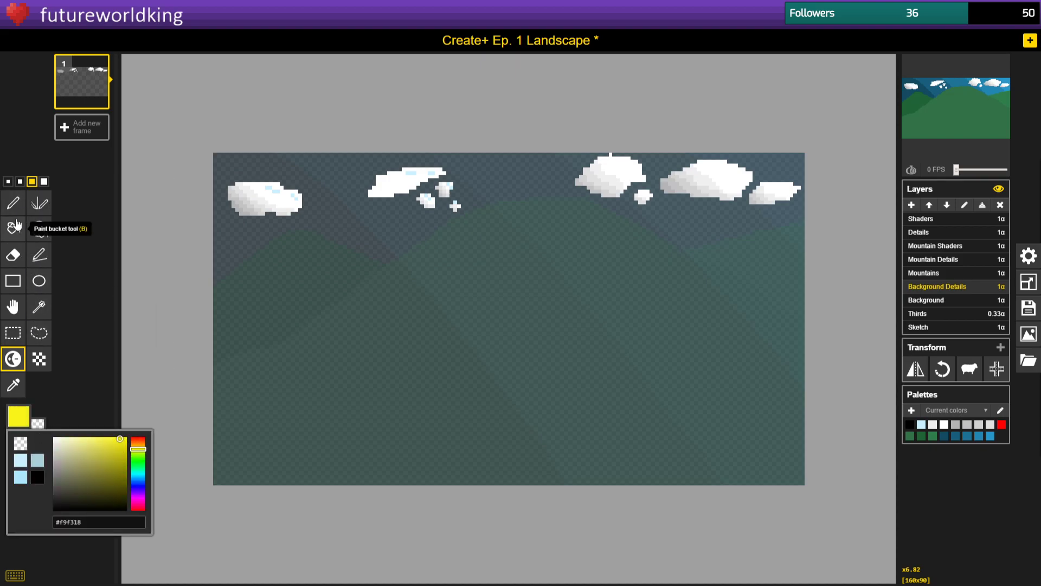
Paint a solid yellow round sun above the gap between the first two clouds using the three-pixel Pencil.
left_click(13, 202)
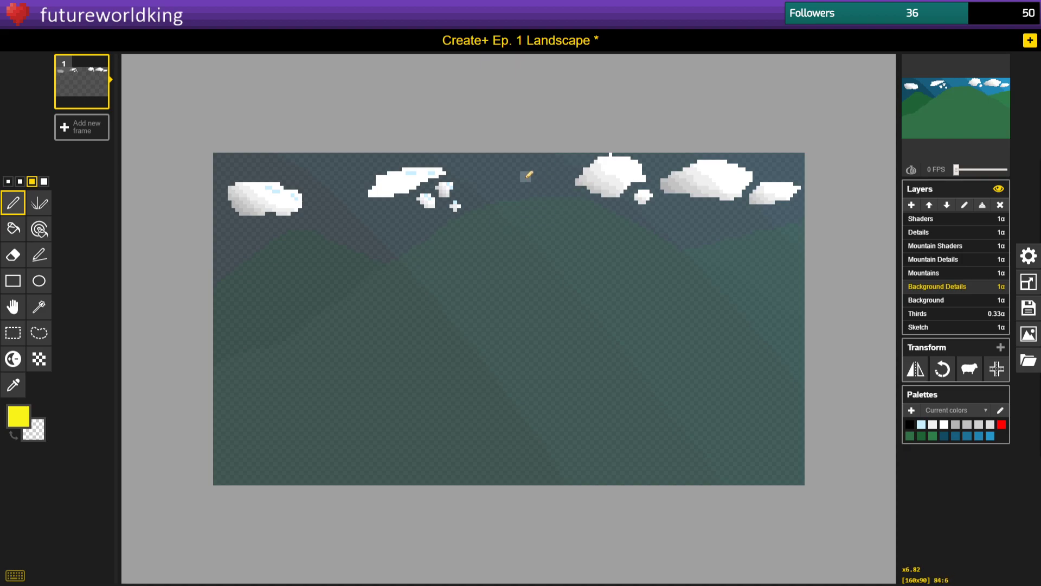
scroll(541, 228, "down", 2)
scroll(541, 232, "up", 2)
scroll(540, 233, "up", 1)
scroll(540, 233, "down", 1)
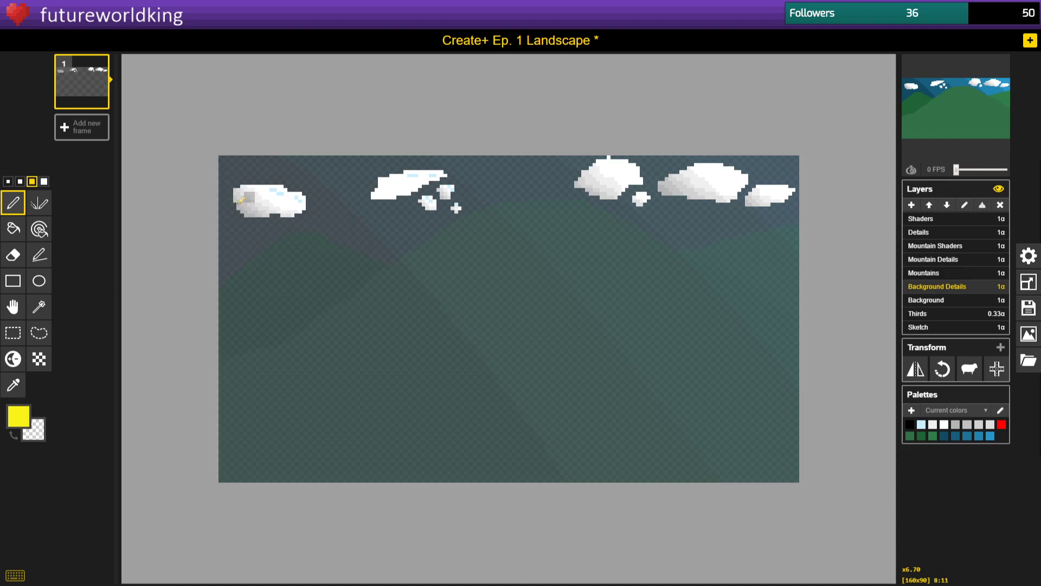
scroll(268, 182, "up", 5)
scroll(262, 180, "up", 1)
left_click_drag(964, 98, 915, 87)
scroll(224, 156, "up", 10)
mouse_move(651, 116)
left_mouse_down()
mouse_move(632, 102)
mouse_move(632, 149)
mouse_move(632, 72)
mouse_move(673, 127)
mouse_move(692, 116)
mouse_move(589, 182)
left_mouse_up()
Draw four short, jagged yellow rays below and beside the sun with a one-pixel pen.
left_click(8, 181)
left_click_drag(519, 96, 469, 147)
left_click_drag(537, 163, 519, 181)
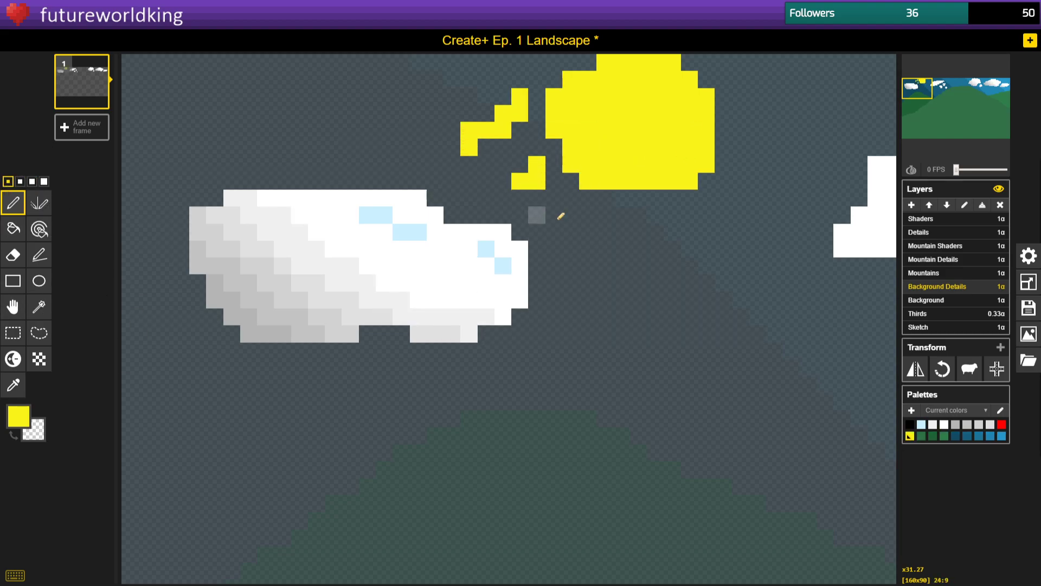
left_click_drag(638, 231, 587, 266)
left_click_drag(570, 215, 554, 232)
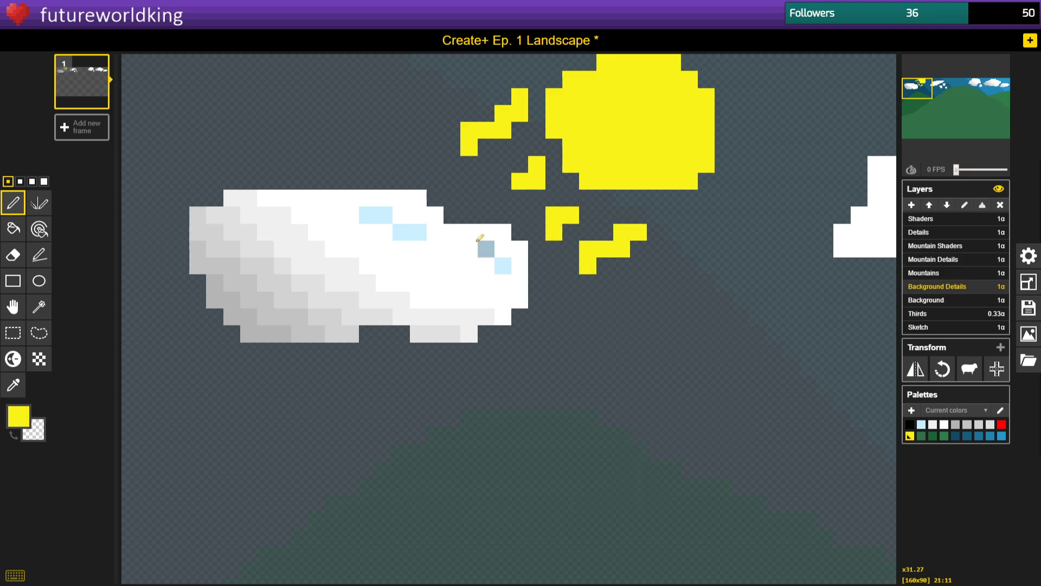
Erase the yellow sun and all of its rays using a four-pixel brush.
scroll(481, 251, "down", 5)
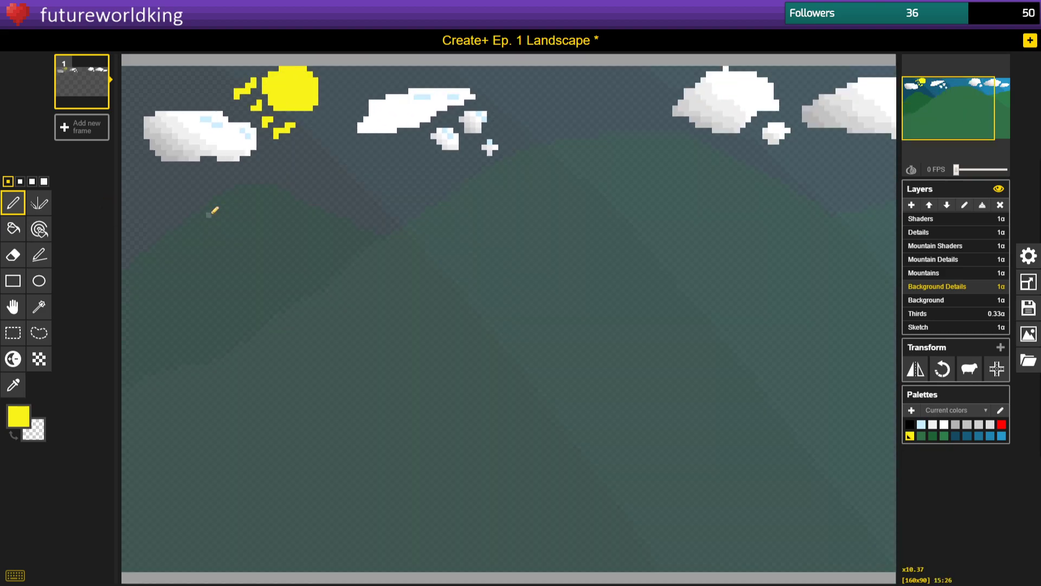
scroll(213, 212, "down", 2)
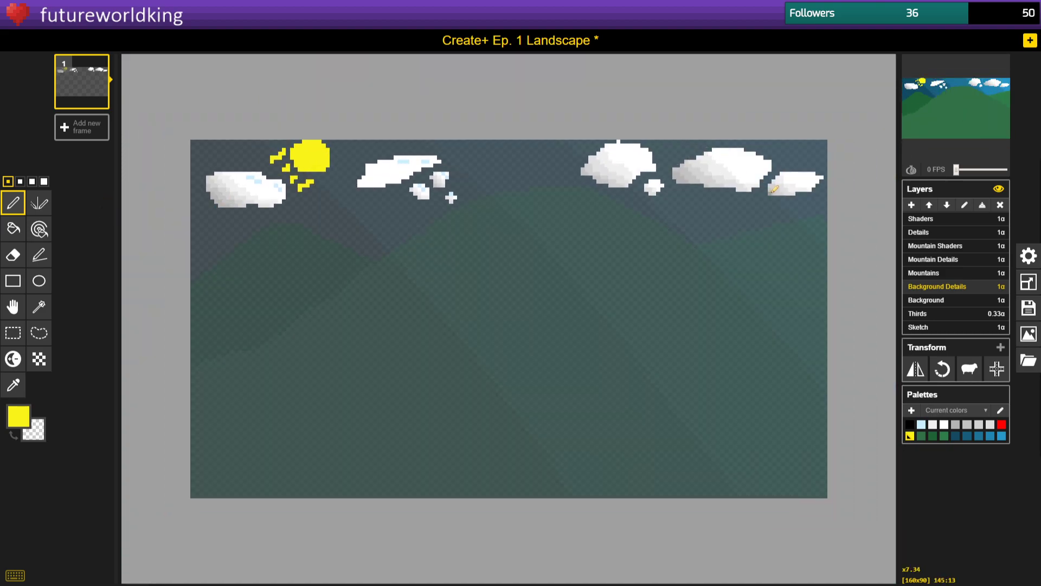
scroll(353, 174, "up", 4)
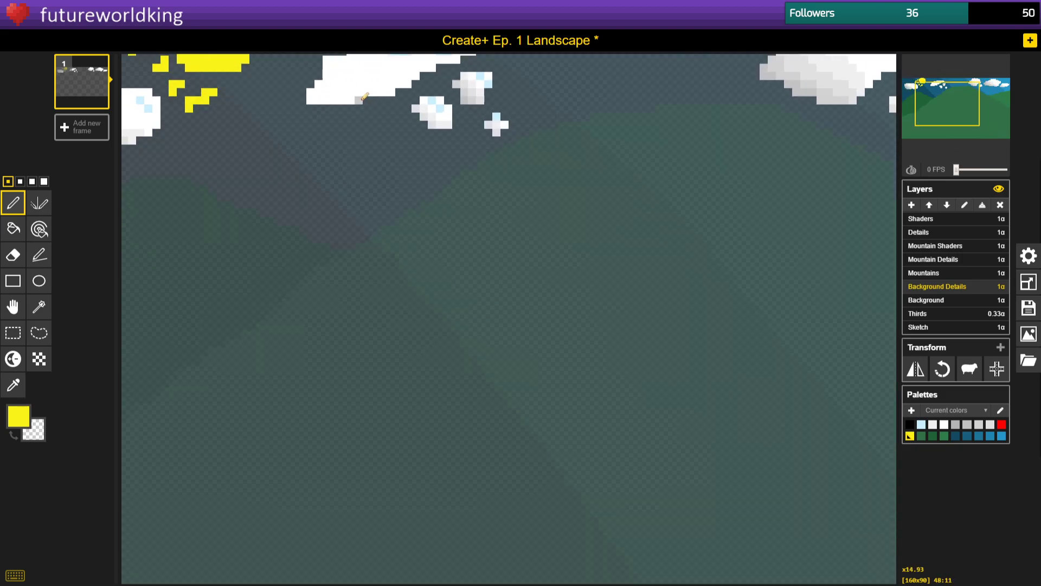
mouse_move(943, 77)
left_mouse_down()
mouse_move(933, 69)
mouse_move(934, 79)
mouse_move(924, 76)
left_mouse_up()
scroll(549, 165, "up", 4)
scroll(198, 279, "down", 5)
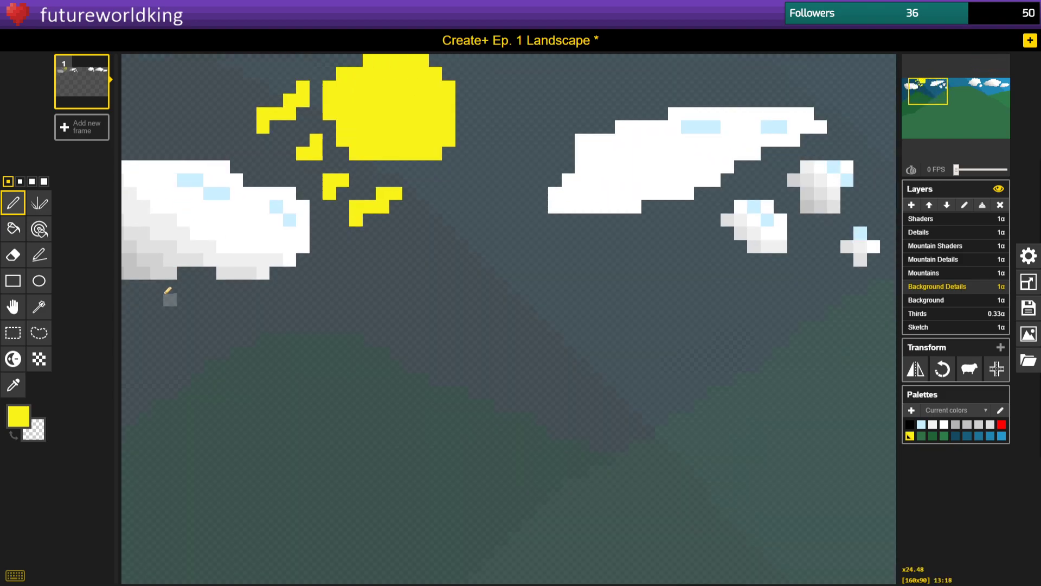
left_click(13, 256)
left_click(44, 181)
left_click(13, 202)
mouse_move(294, 103)
left_mouse_down()
mouse_move(390, 202)
mouse_move(361, 183)
mouse_move(399, 92)
mouse_move(375, 126)
mouse_move(344, 112)
left_mouse_up()
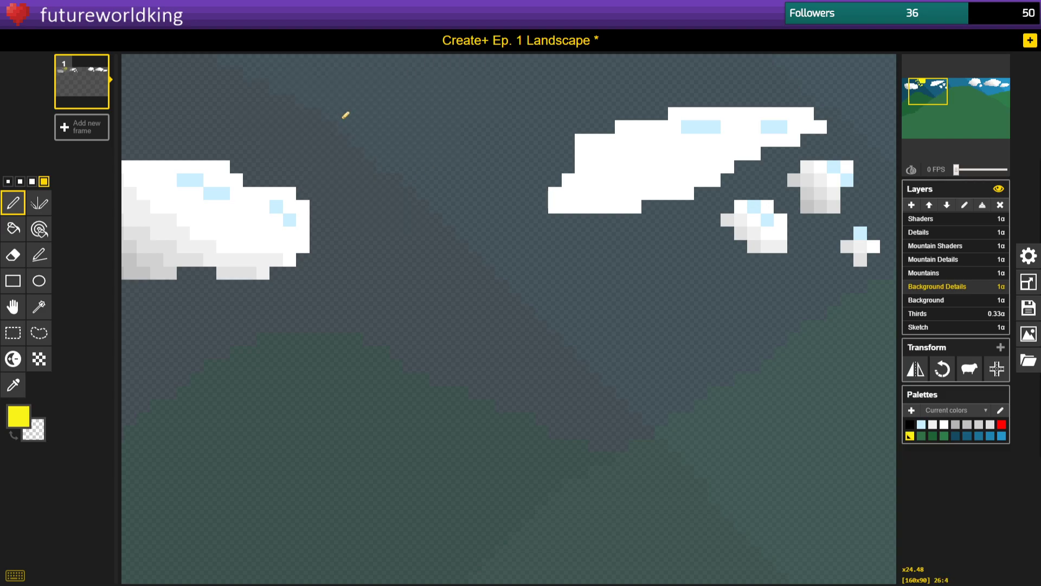
Set white as the primary colour with a one-pixel pen and extend the second cloud along its upper and lower edges.
left_click(8, 181)
left_click(34, 429)
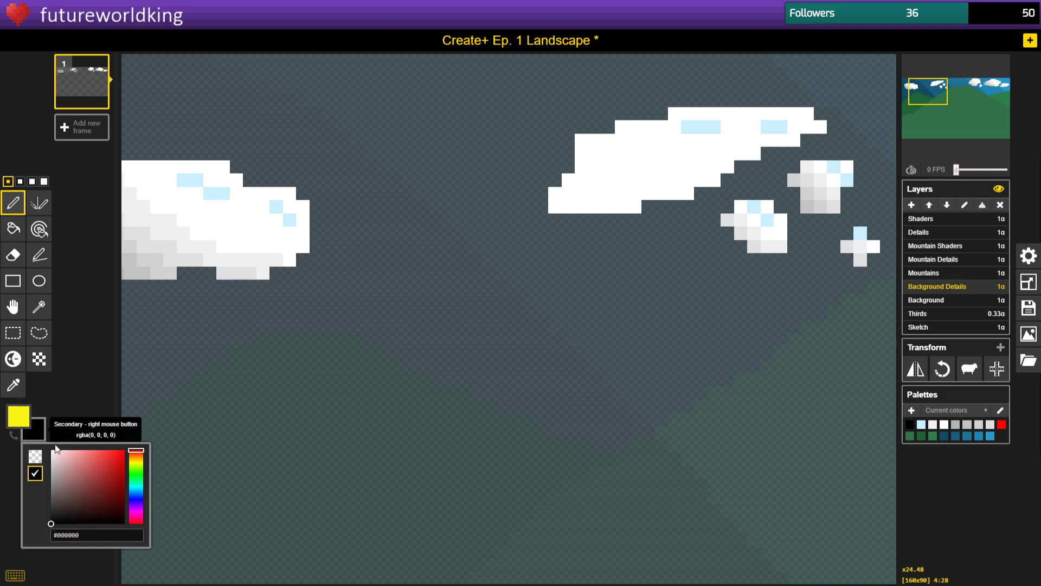
left_click(14, 436)
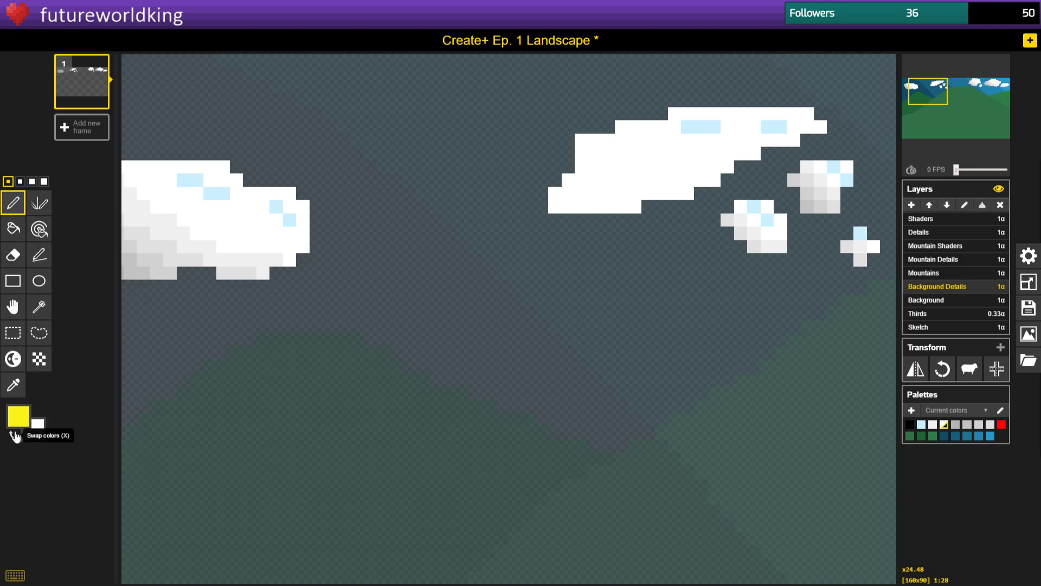
left_click(36, 431)
left_click(36, 457)
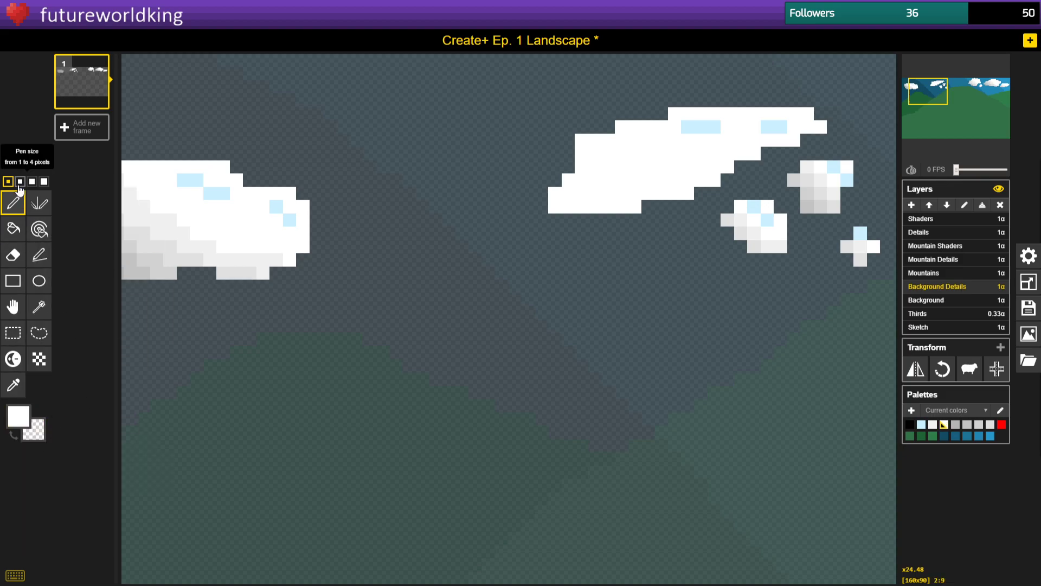
left_click(938, 80)
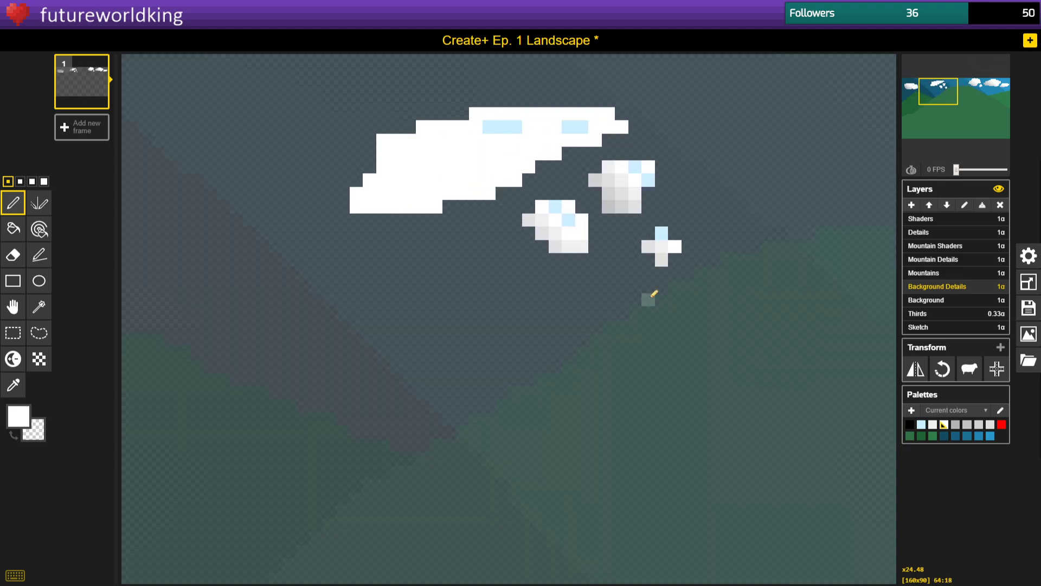
mouse_move(342, 177)
left_mouse_down()
mouse_move(365, 154)
mouse_move(312, 186)
mouse_move(354, 184)
mouse_move(339, 185)
left_mouse_up()
mouse_move(445, 119)
left_mouse_down()
mouse_move(489, 98)
mouse_move(585, 97)
left_mouse_up()
mouse_move(430, 207)
left_mouse_down()
mouse_move(483, 201)
mouse_move(342, 229)
mouse_move(369, 240)
mouse_move(440, 231)
mouse_move(383, 234)
mouse_move(429, 233)
left_mouse_up()
scroll(488, 304, "down", 4)
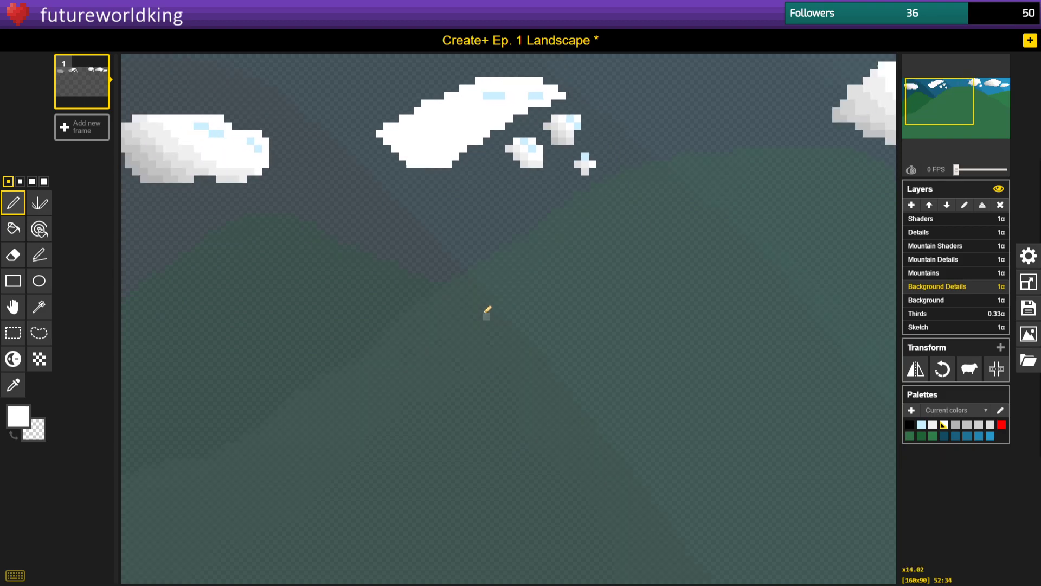
Touch up the enlarged second cloud's lower right edge with a white pixel.
scroll(371, 86, "up", 5)
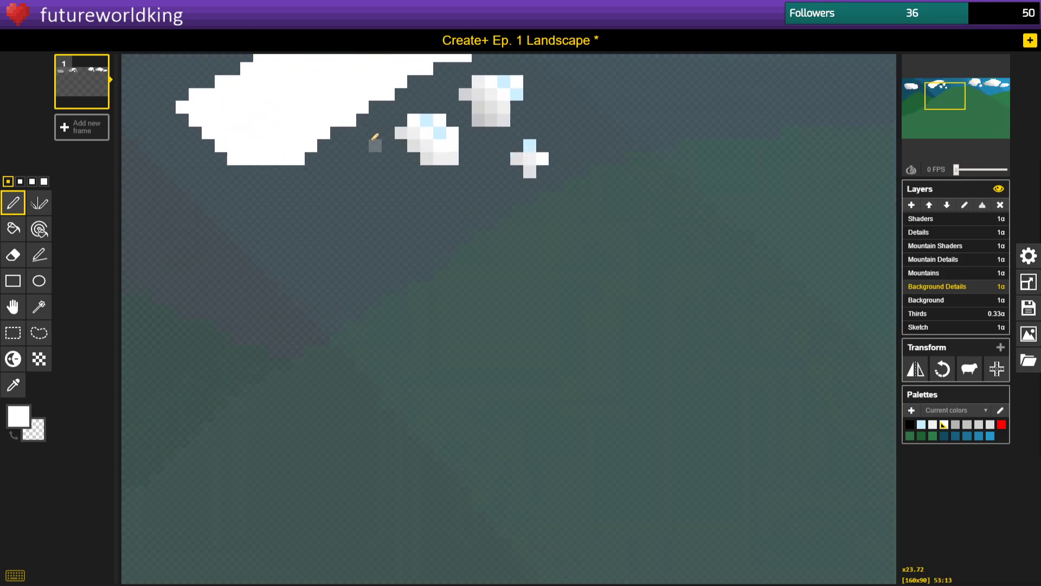
left_click(937, 86)
left_click_drag(937, 87, 940, 87)
scroll(502, 203, "down", 6)
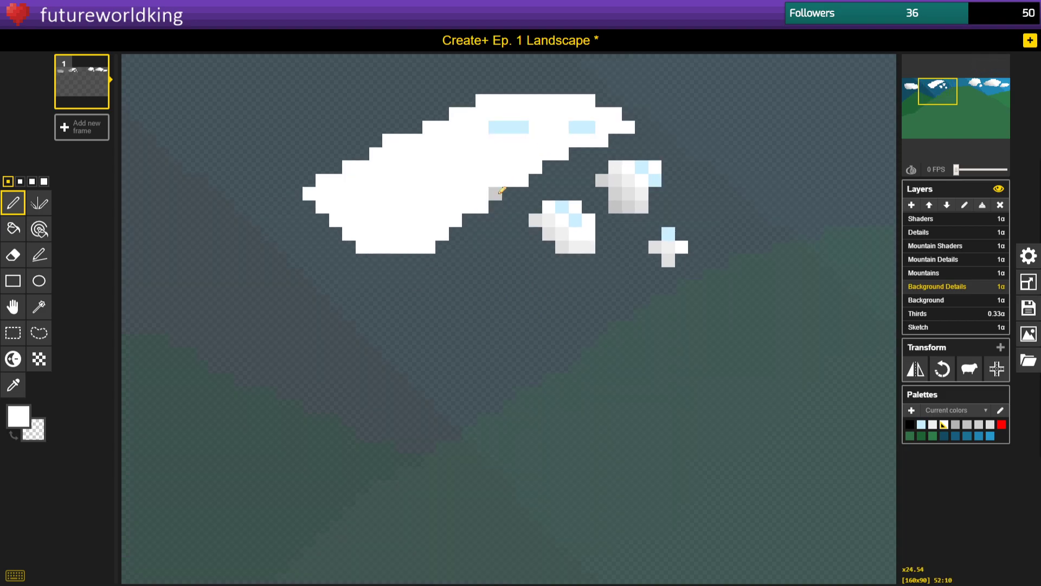
left_click(496, 194)
scroll(172, 305, "down", 3)
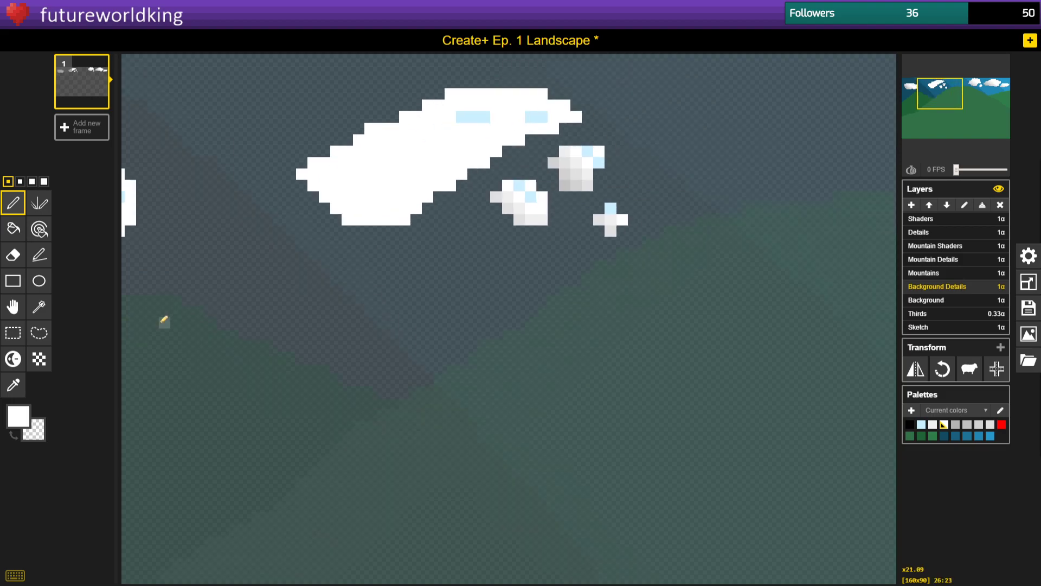
Erase the entire second cloud and its small fragments with a four-pixel brush in the transparent secondary colour.
left_click(43, 181)
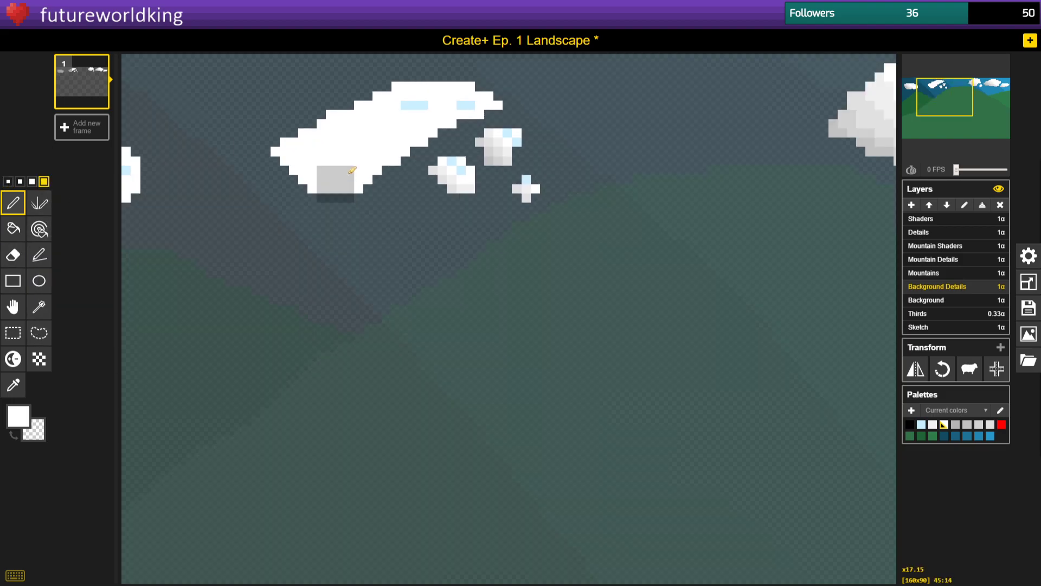
mouse_move(288, 185)
left_mouse_down()
mouse_move(332, 132)
mouse_move(452, 92)
mouse_move(490, 96)
mouse_move(386, 142)
mouse_move(290, 210)
mouse_move(451, 155)
mouse_move(538, 147)
mouse_move(464, 185)
mouse_move(549, 191)
left_mouse_up()
scroll(508, 215, "down", 2)
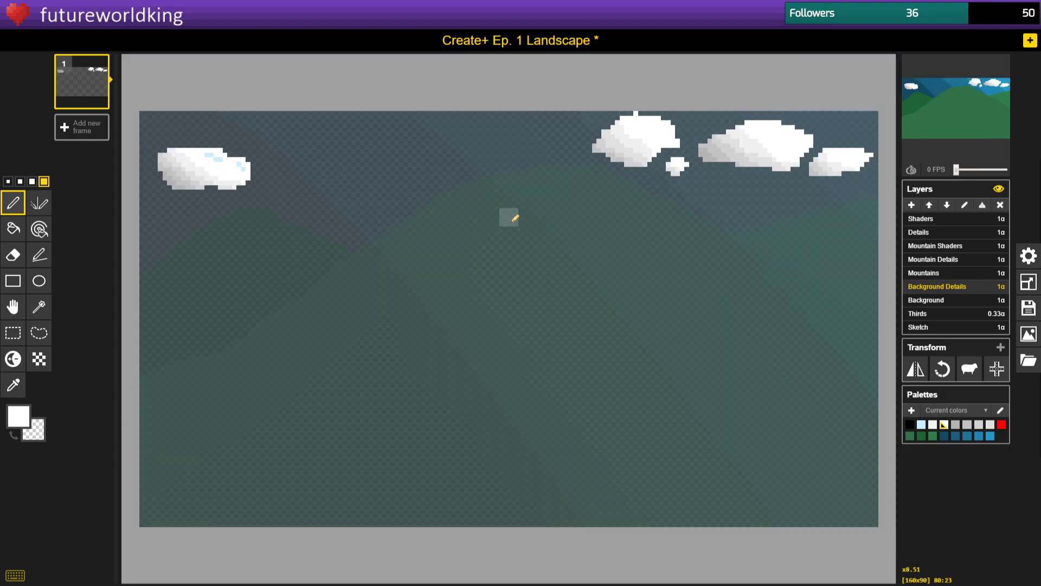
scroll(513, 215, "up", 1)
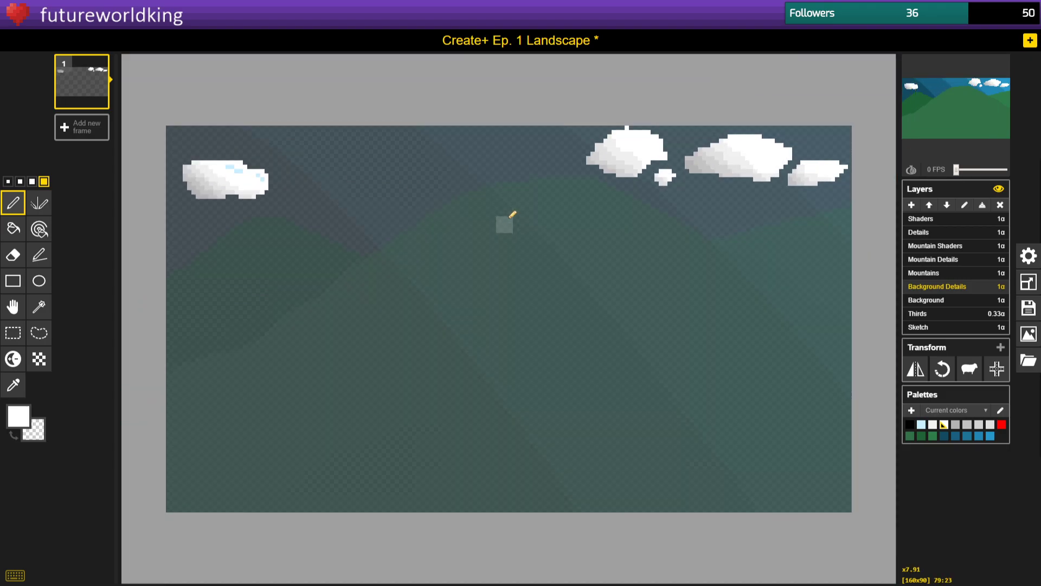
Lasso the third cloud with its small puff and move them to the empty spot beside the first cloud.
left_click(38, 332)
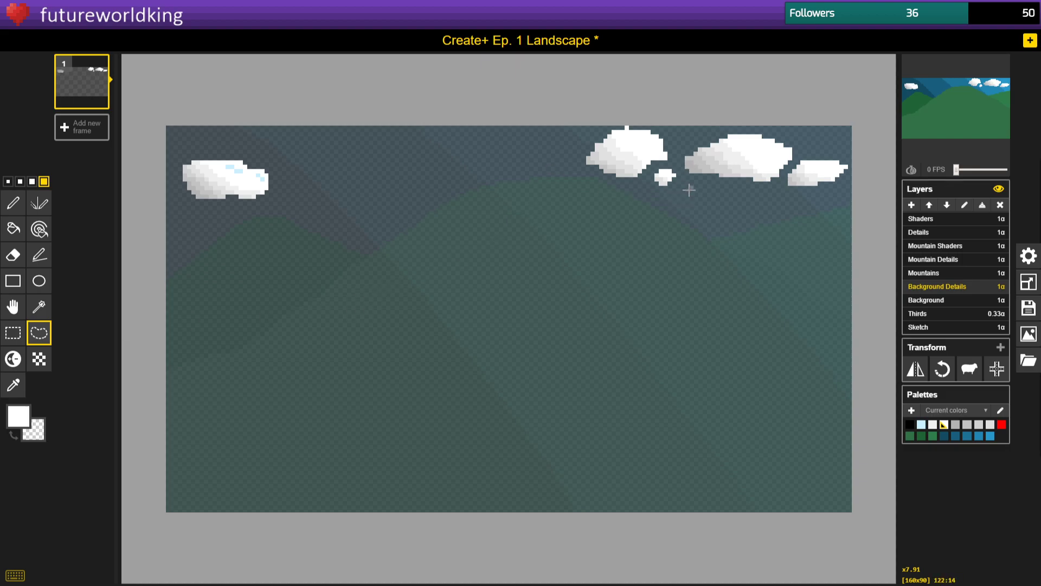
mouse_move(549, 162)
left_mouse_down()
mouse_move(664, 209)
mouse_move(689, 190)
mouse_move(655, 118)
mouse_move(609, 108)
left_mouse_up()
mouse_move(638, 187)
left_mouse_down()
mouse_move(464, 210)
mouse_move(421, 188)
mouse_move(388, 195)
left_mouse_up()
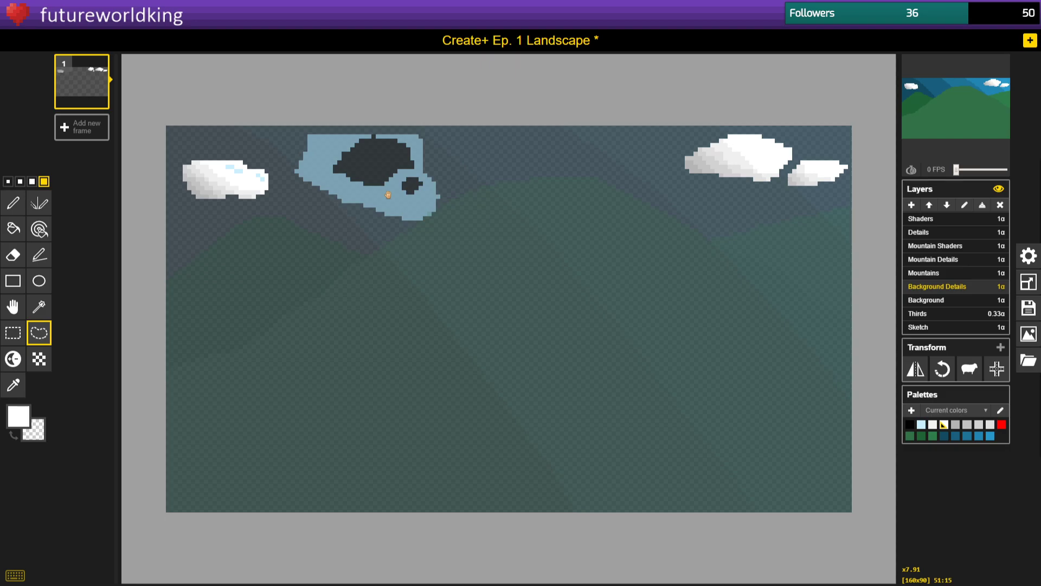
left_click(454, 291)
Lasso the two rightmost clouds together and move them left to balance the sky.
mouse_move(663, 170)
left_mouse_down()
mouse_move(768, 232)
mouse_move(696, 114)
mouse_move(648, 130)
left_mouse_up()
left_click_drag(761, 192, 684, 189)
left_click(697, 286)
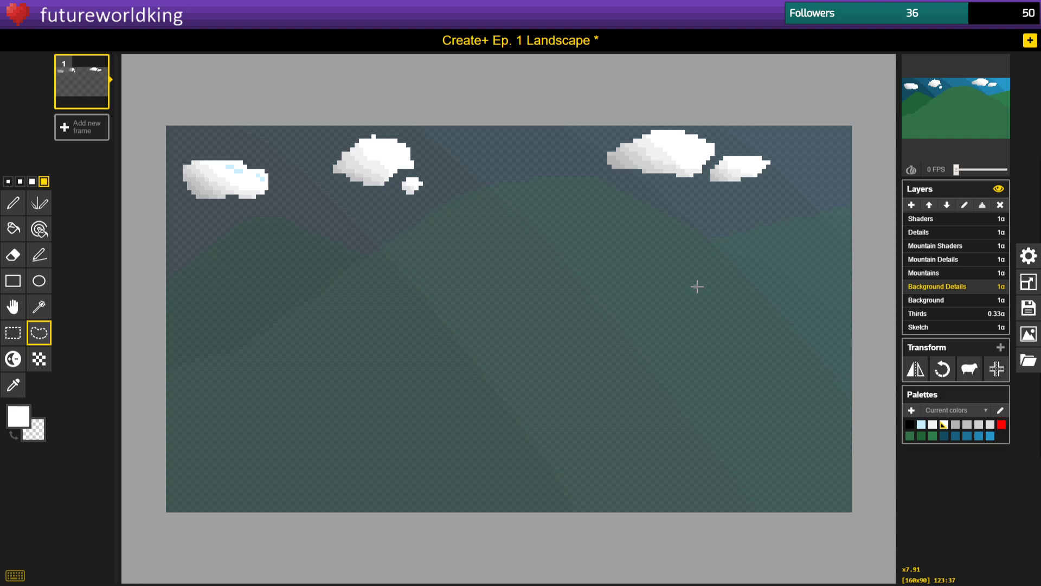
Sample the pale blue highlight colour from the first cloud and select the Pencil at one pixel.
scroll(423, 151, "up", 8)
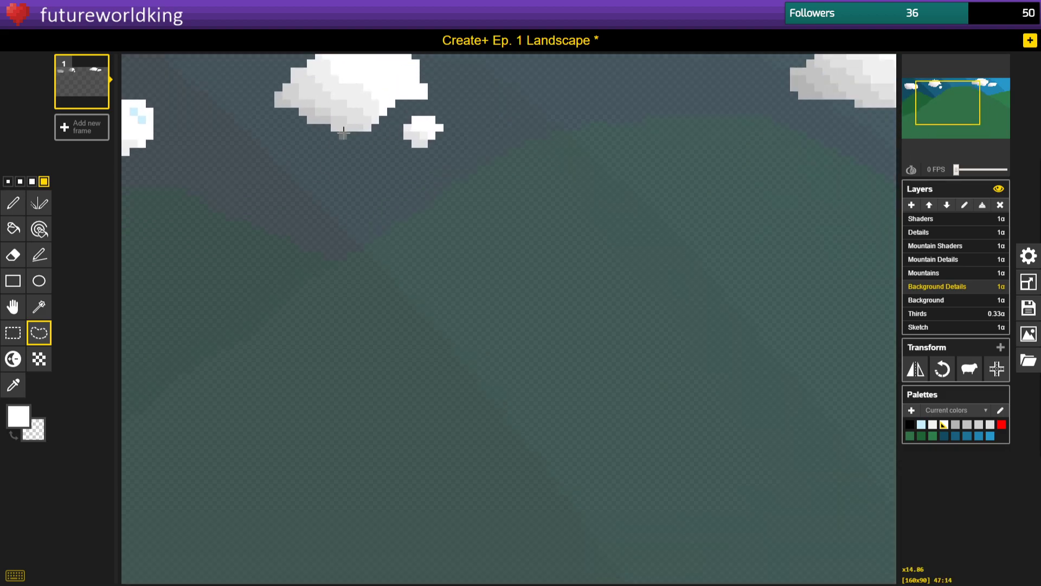
left_click_drag(976, 86, 861, 87)
left_click(13, 385)
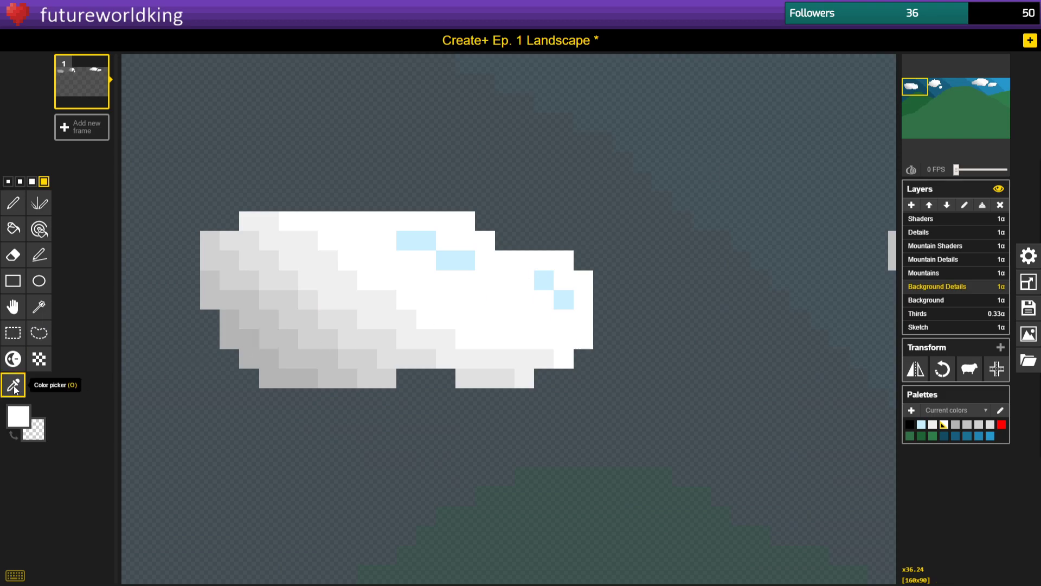
left_click(428, 239)
left_click(12, 204)
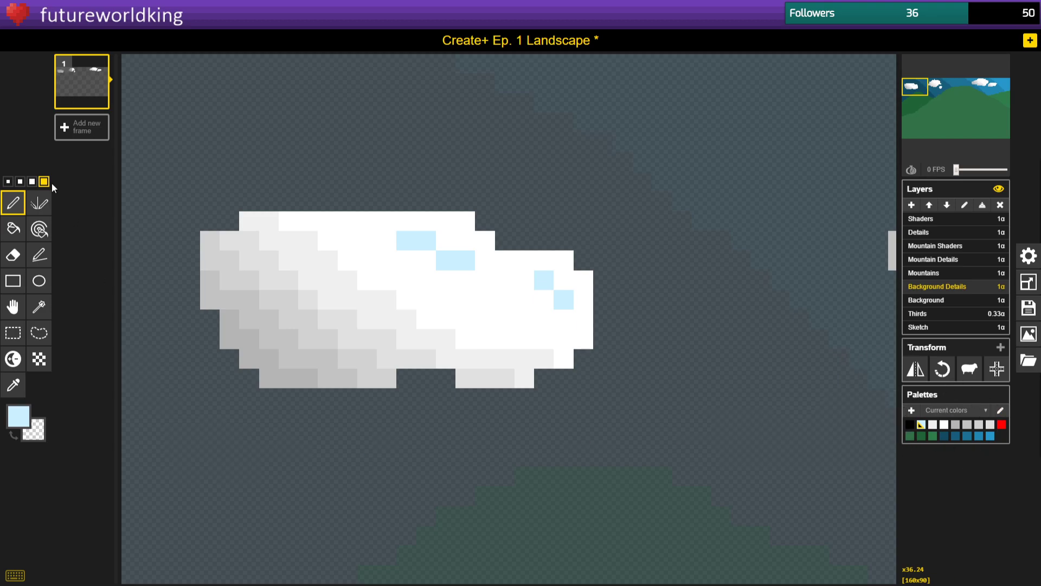
left_click(8, 181)
mouse_move(936, 83)
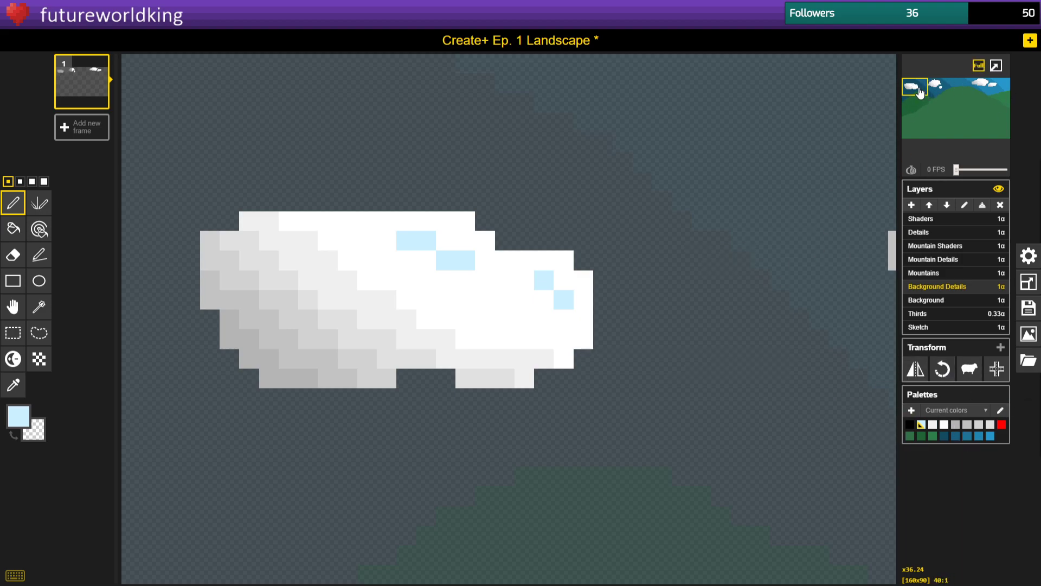
left_click_drag(915, 90, 935, 84)
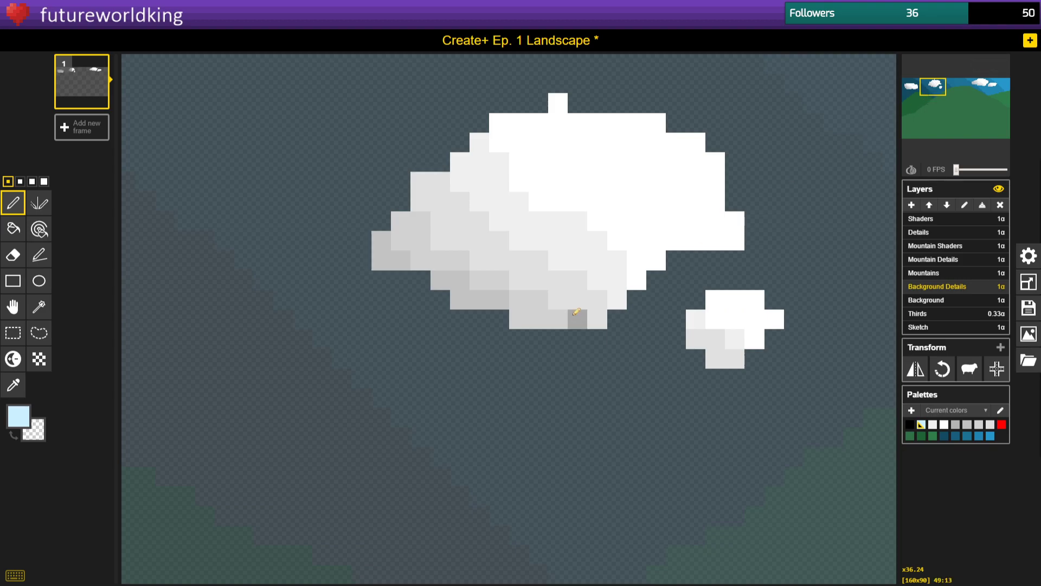
Sample white as the secondary colour and fill all grey bands of the moved cloud and its puff with the Paint bucket.
left_click(14, 385)
right_click(639, 197)
left_click(13, 228)
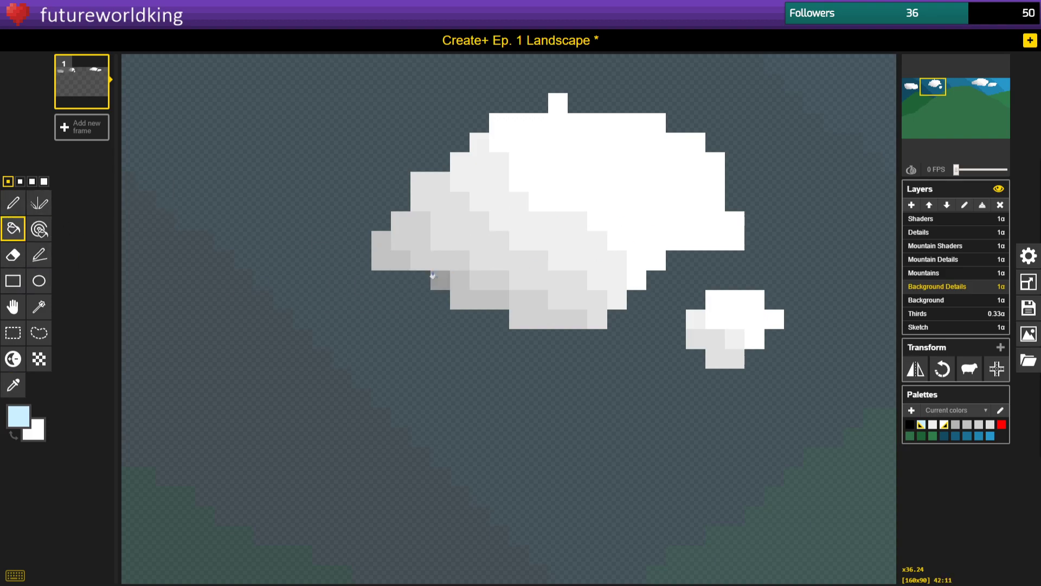
right_click(390, 244)
right_click(458, 293)
right_click(520, 305)
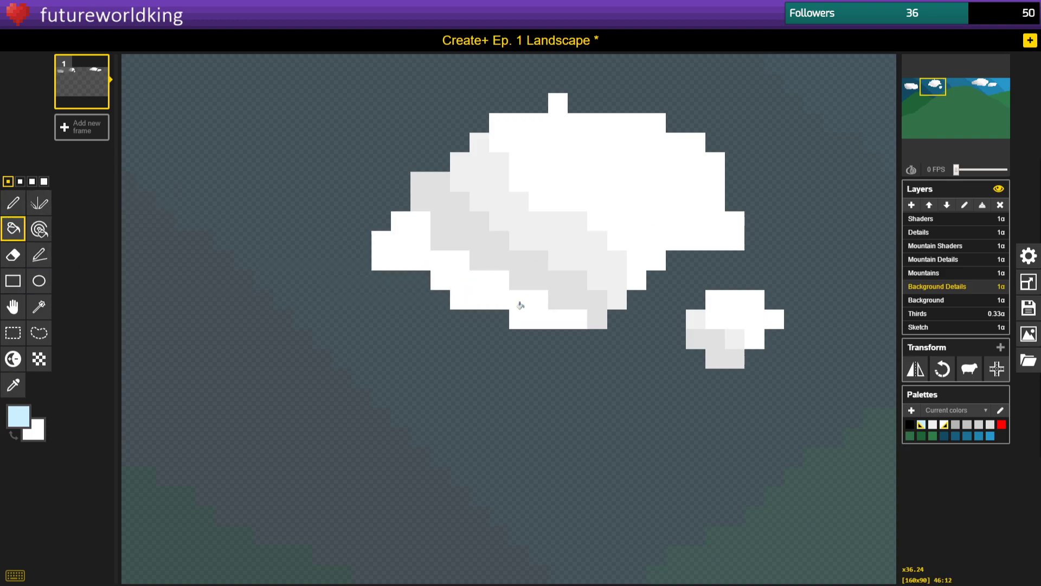
right_click(544, 276)
right_click(565, 256)
right_click(712, 337)
right_click(698, 323)
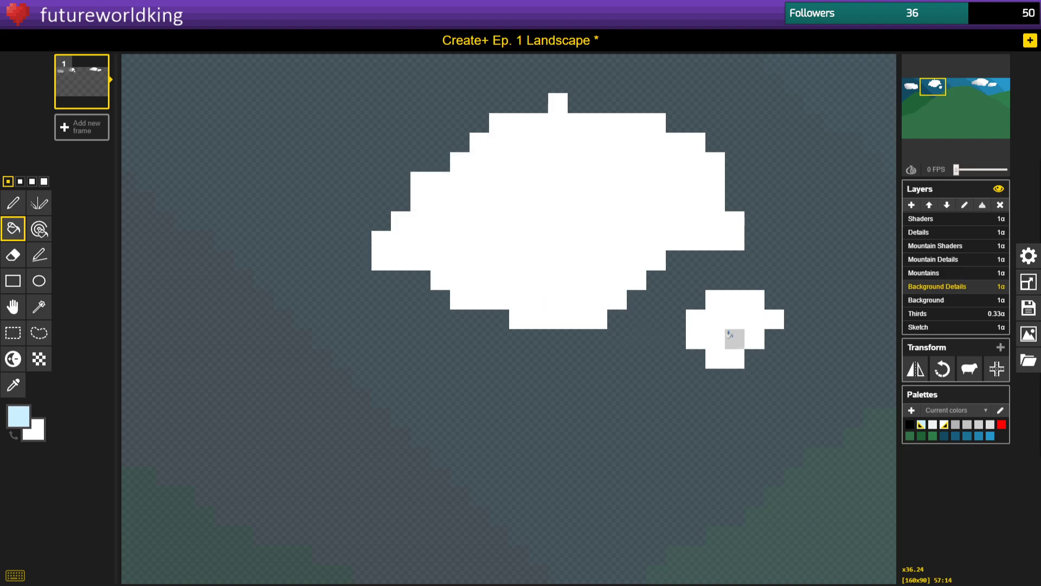
Darken the lower left part of the white cloud and its puff one shade using the Lighten tool with a two-pixel brush.
left_click(19, 353)
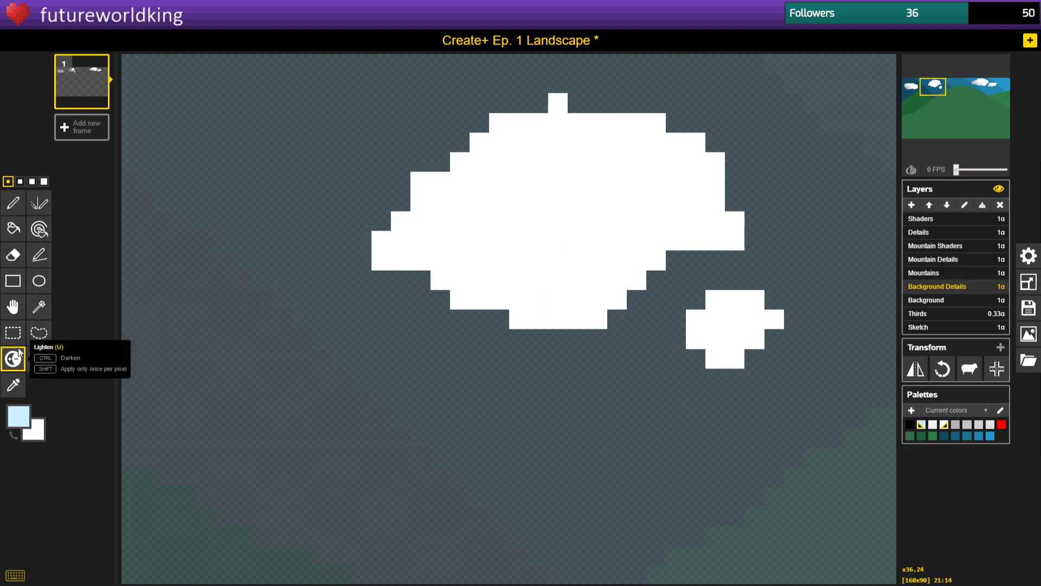
left_click(32, 181)
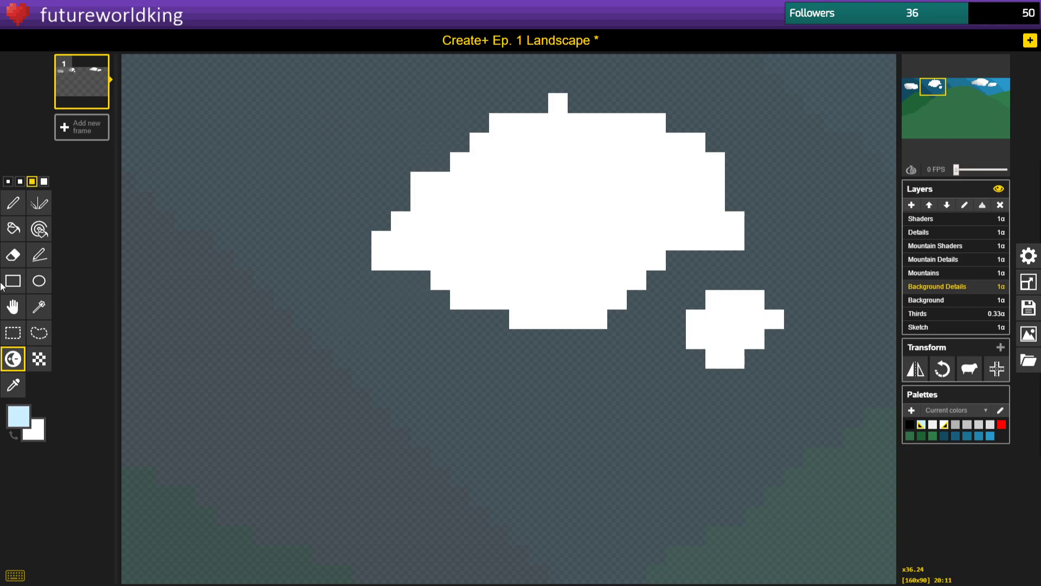
left_click(19, 181)
mouse_move(479, 174)
left_mouse_down()
mouse_move(579, 260)
mouse_move(663, 294)
mouse_move(488, 248)
mouse_move(486, 179)
mouse_move(470, 145)
mouse_move(391, 275)
mouse_move(445, 197)
mouse_move(472, 269)
mouse_move(588, 343)
mouse_move(499, 304)
mouse_move(518, 319)
left_mouse_up()
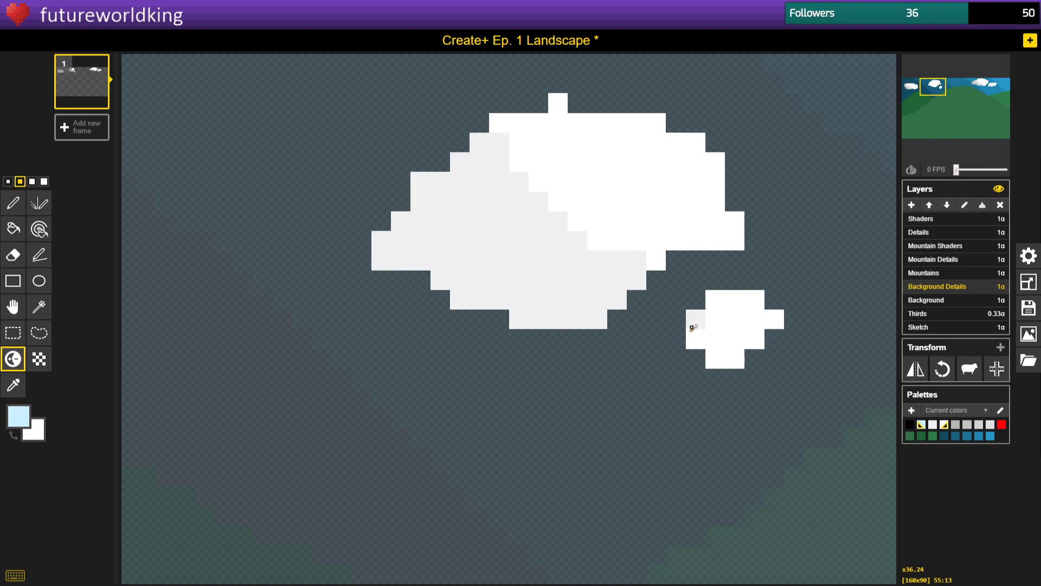
left_click_drag(689, 325, 771, 383)
scroll(490, 365, "down", 5)
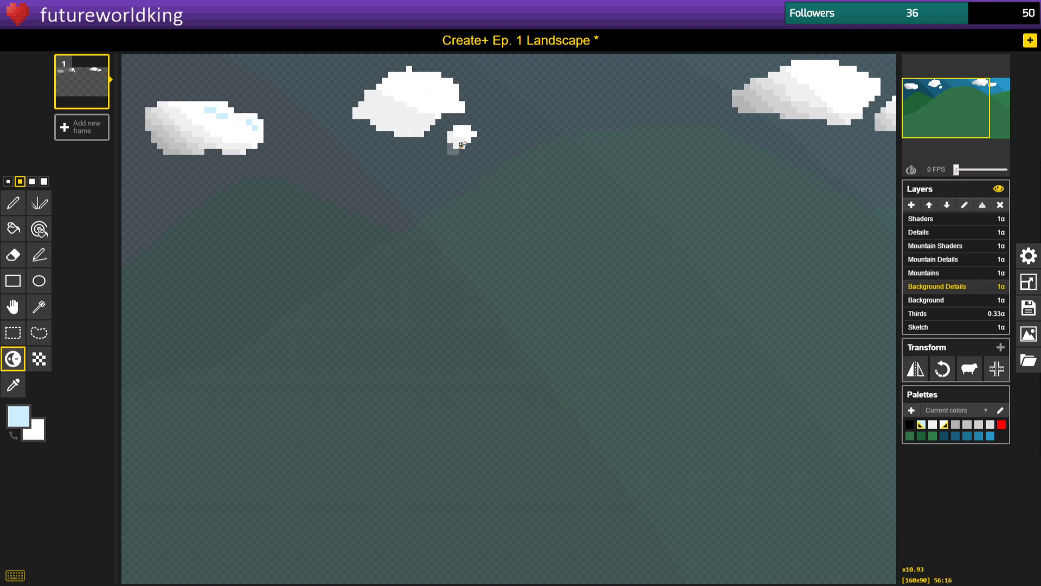
Try to darken the second cloud's lower left part by a second shade with the two-pixel Lighten brush.
scroll(649, 208, "up", 5)
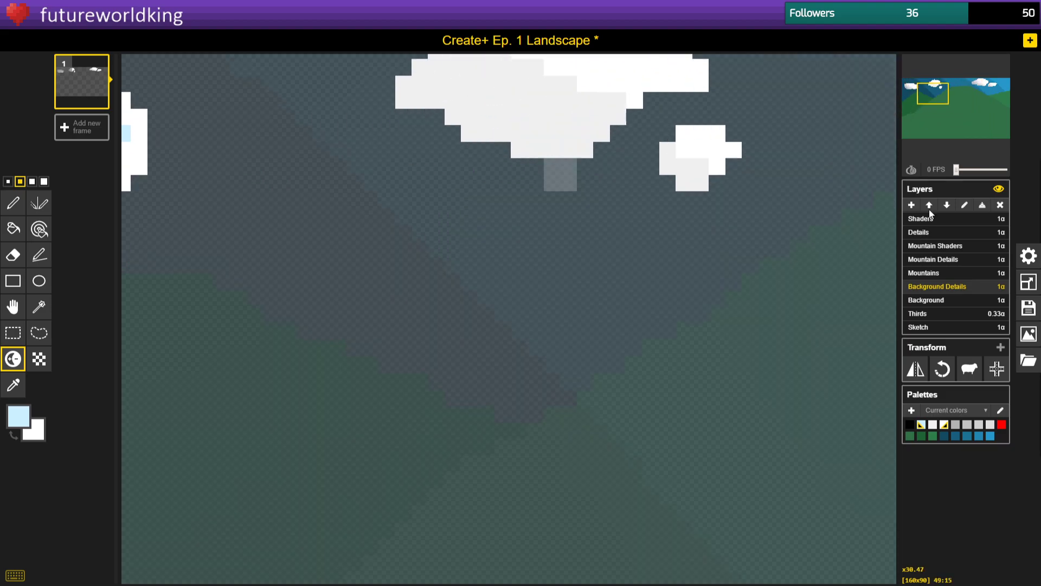
left_click_drag(936, 95, 931, 90)
scroll(367, 278, "down", 2)
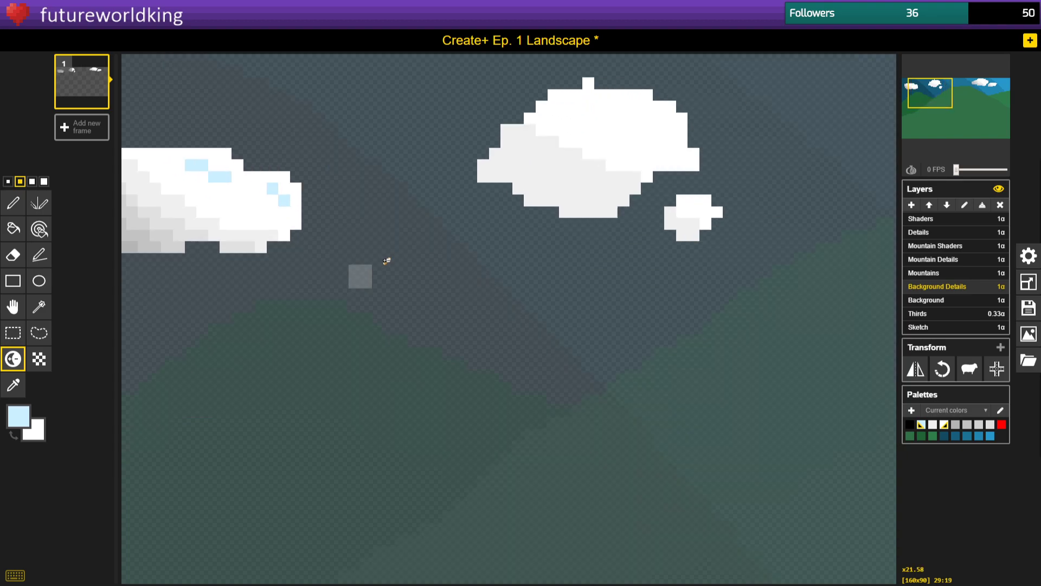
left_click(924, 97)
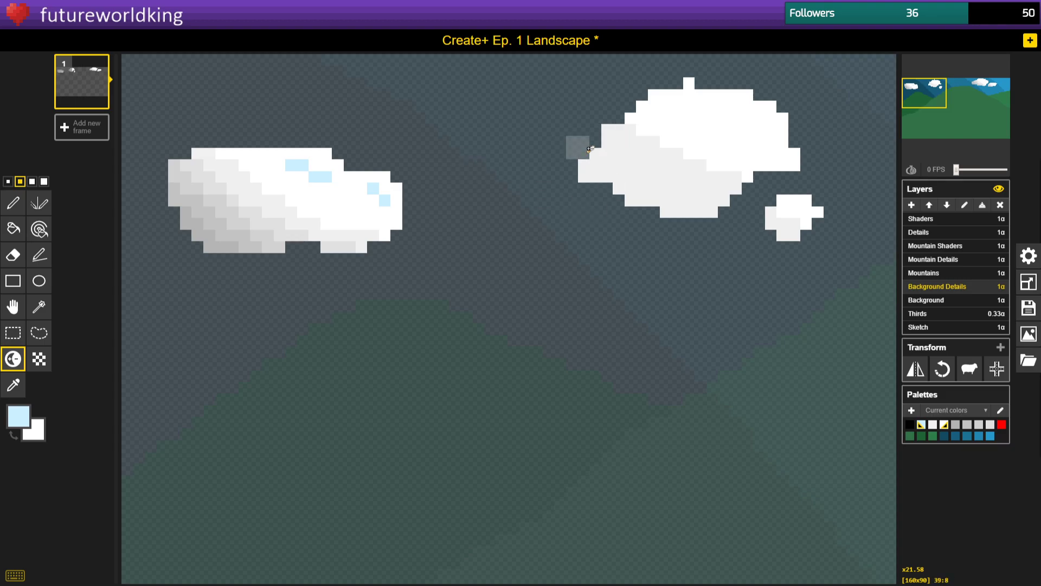
mouse_move(608, 139)
left_mouse_down()
mouse_move(599, 142)
mouse_move(718, 212)
mouse_move(576, 162)
mouse_move(565, 146)
mouse_move(656, 197)
mouse_move(744, 229)
left_mouse_up()
key("ctrl+z")
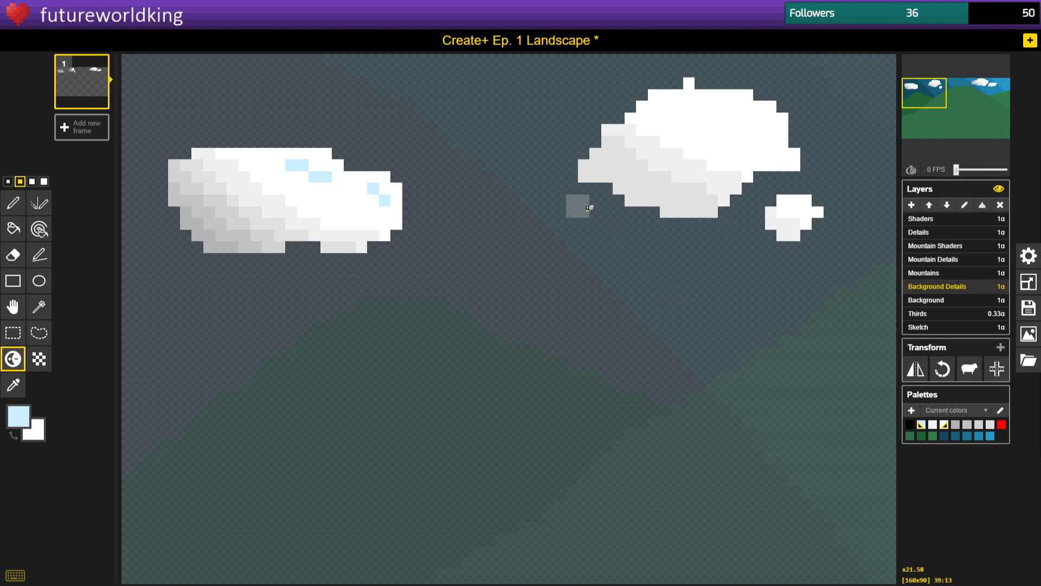
Try to darken the second cloud's lower left edge by a third shade with a one-pixel Lighten brush.
left_click(9, 182)
left_click_drag(590, 160, 707, 220)
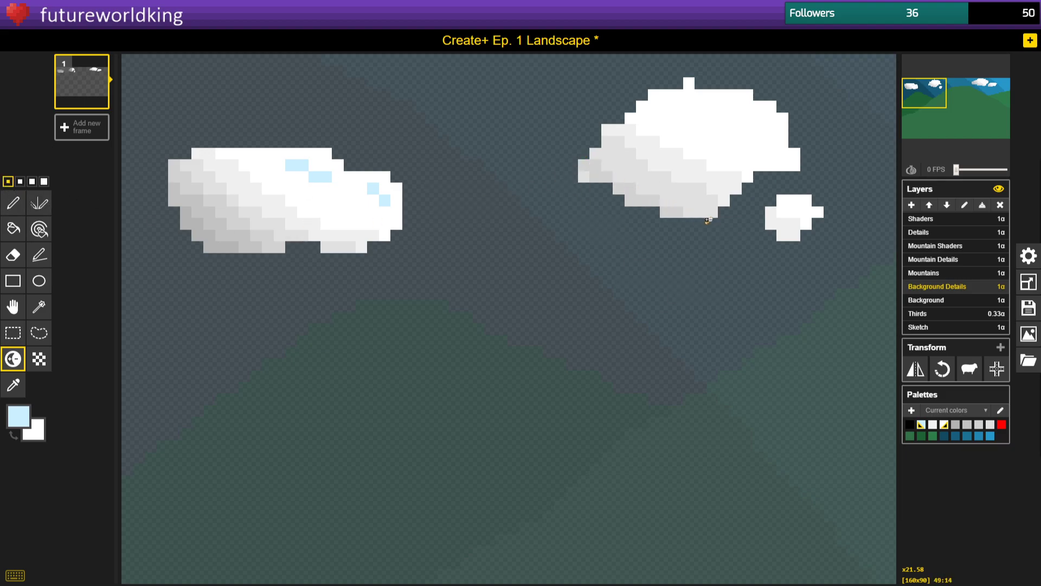
left_click_drag(577, 143, 671, 192)
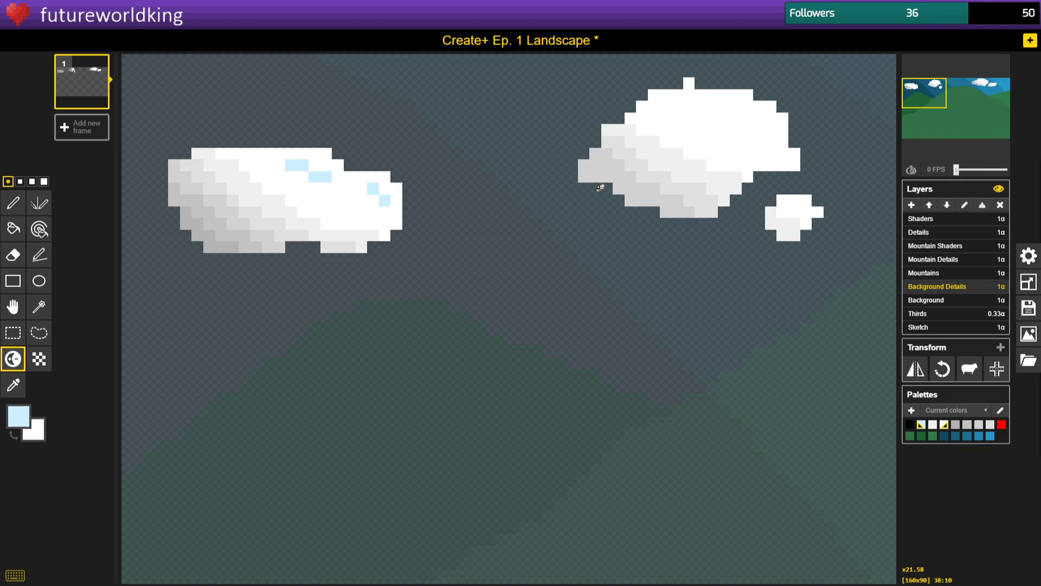
key("ctrl+z")
left_click_drag(588, 157, 697, 209)
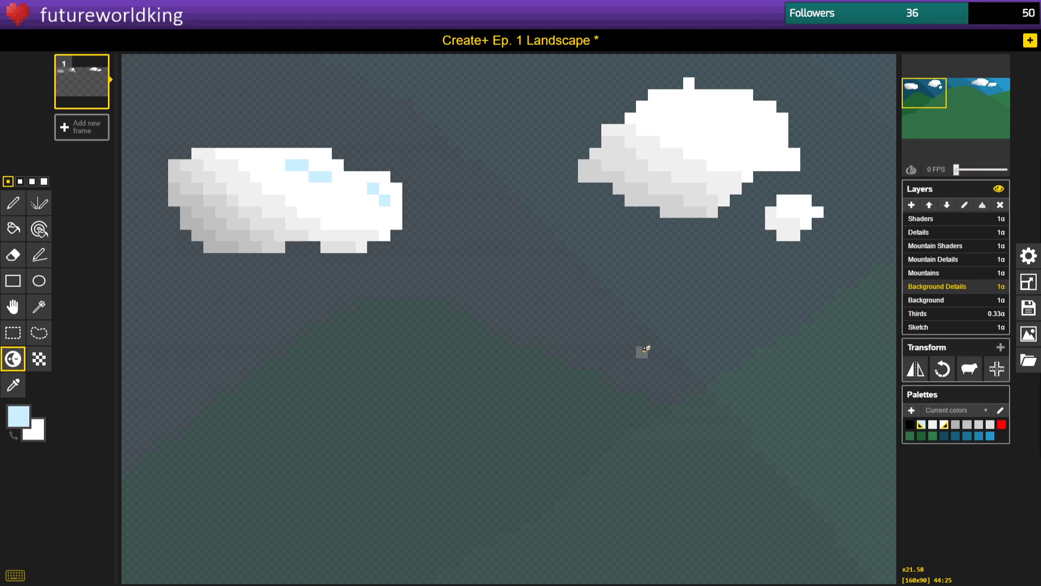
scroll(626, 274, "down", 6)
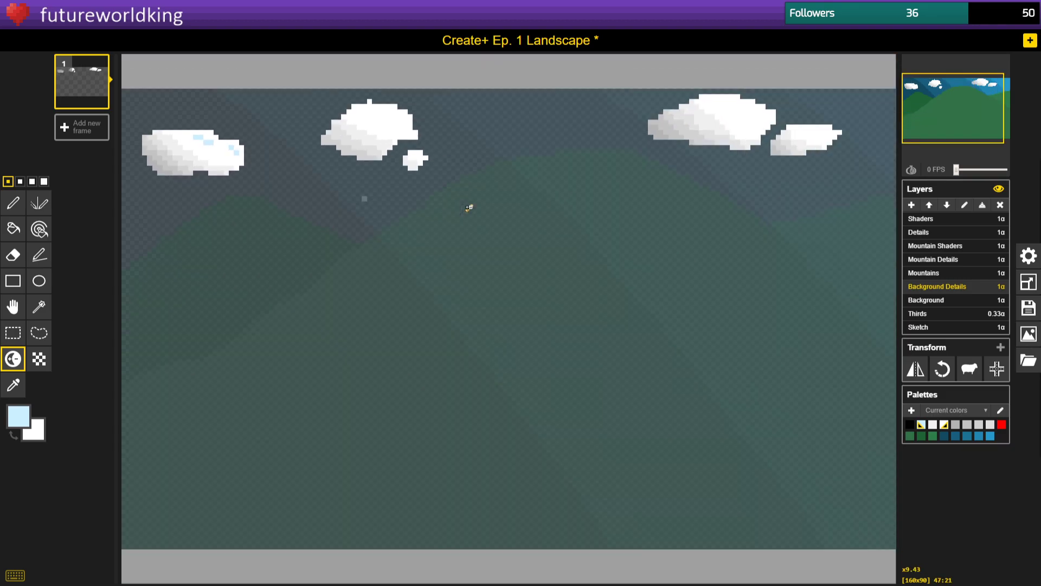
scroll(357, 190, "up", 10)
left_click_drag(950, 89, 933, 61)
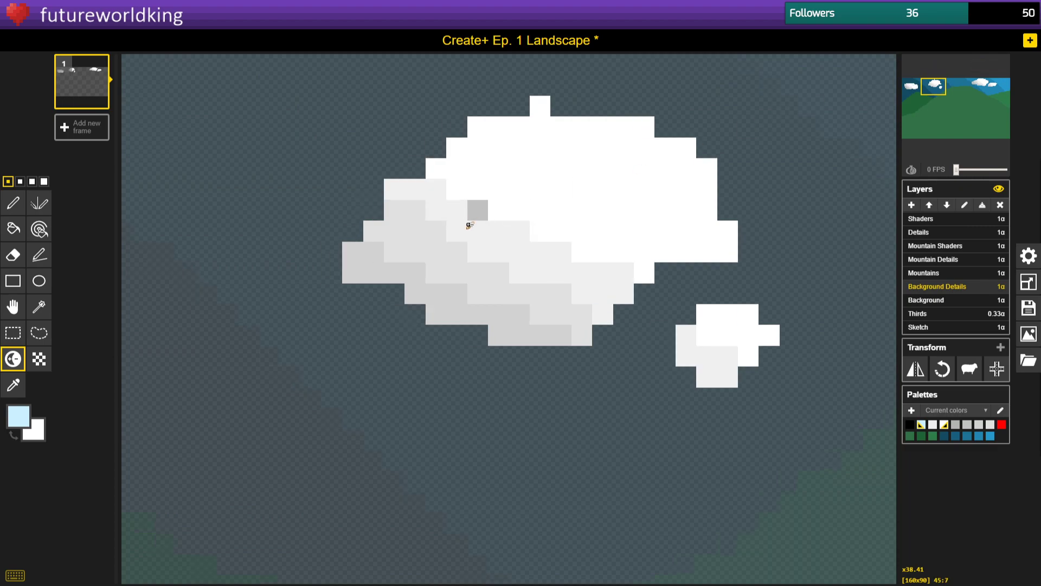
Undo the second cloud's extra shading bands, retrying the second band along its lower left and undoing that too.
key("ctrl+z")
key("ctrl+z")
mouse_move(386, 184)
left_mouse_down()
mouse_move(458, 252)
mouse_move(526, 291)
mouse_move(624, 321)
left_mouse_up()
key("ctrl+z")
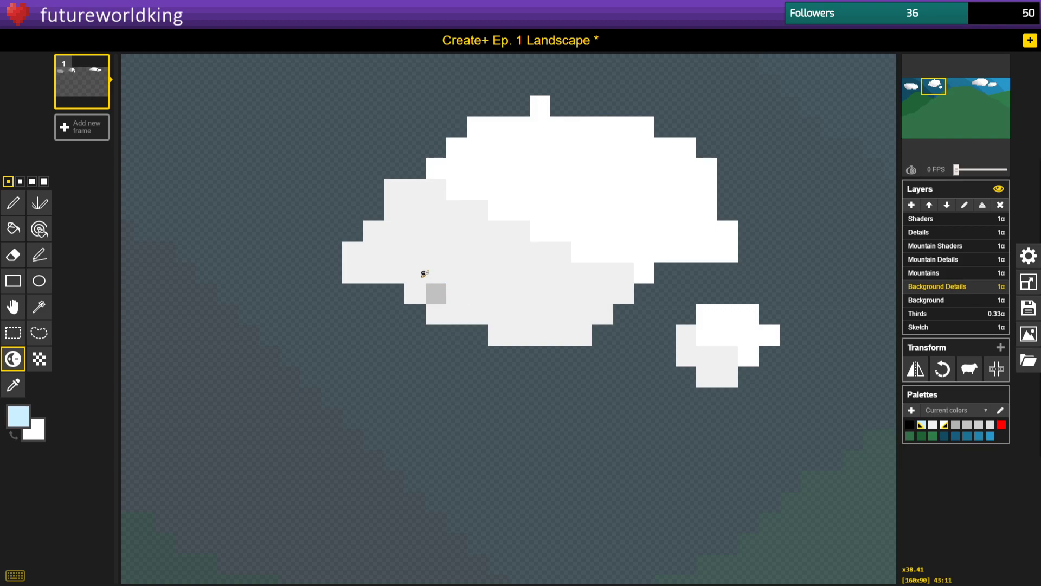
With the one-pixel Lighten tool, darken the second cloud's lower left a second shade and whiten the inner edge of its pale grey band.
left_click(919, 86)
mouse_move(919, 87)
left_mouse_down()
mouse_move(898, 83)
mouse_move(919, 85)
left_mouse_up()
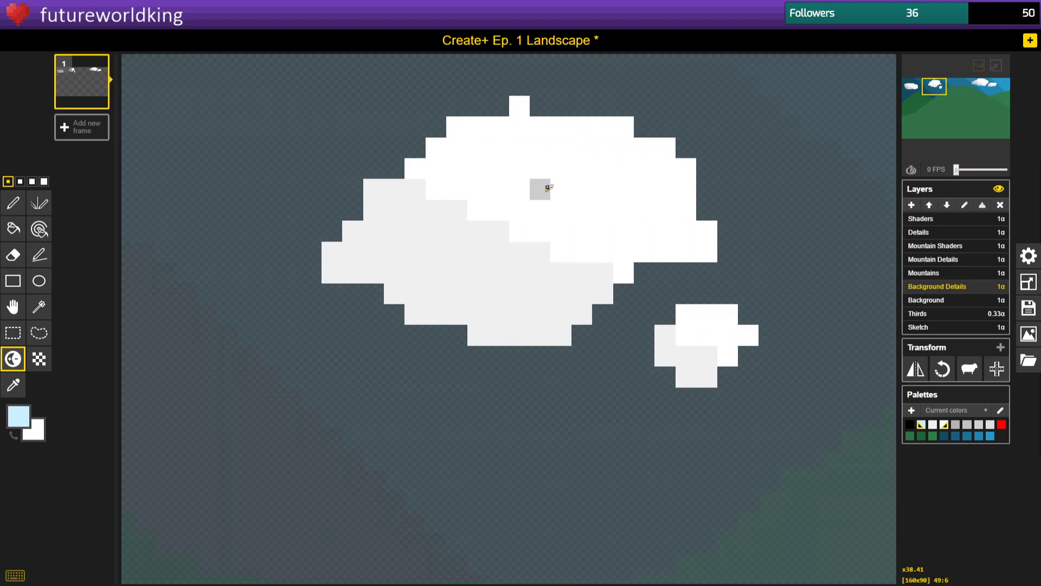
left_click_drag(373, 209, 442, 263)
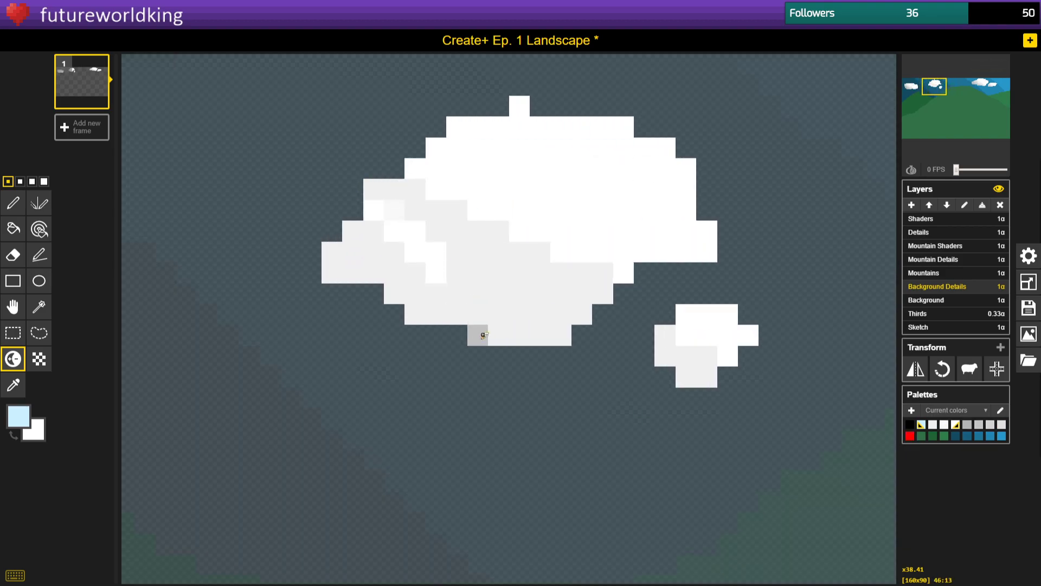
key("ctrl+z")
mouse_move(372, 185)
left_mouse_down()
mouse_move(484, 294)
mouse_move(597, 320)
mouse_move(514, 324)
mouse_move(446, 300)
mouse_move(354, 242)
mouse_move(433, 333)
mouse_move(379, 268)
mouse_move(319, 243)
mouse_move(373, 249)
mouse_move(383, 240)
mouse_move(378, 221)
mouse_move(327, 270)
left_mouse_up()
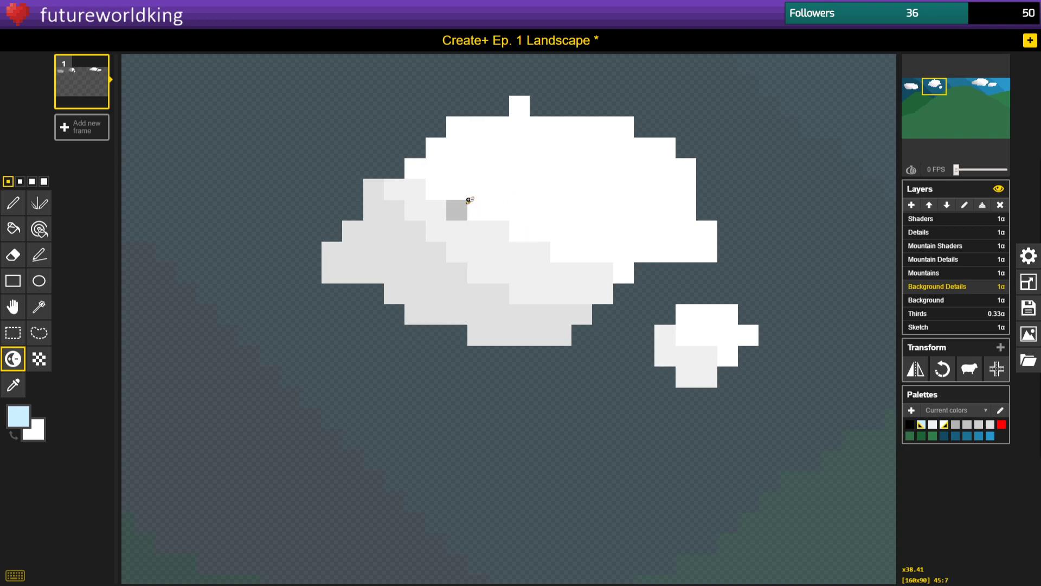
left_click_drag(498, 222, 611, 266)
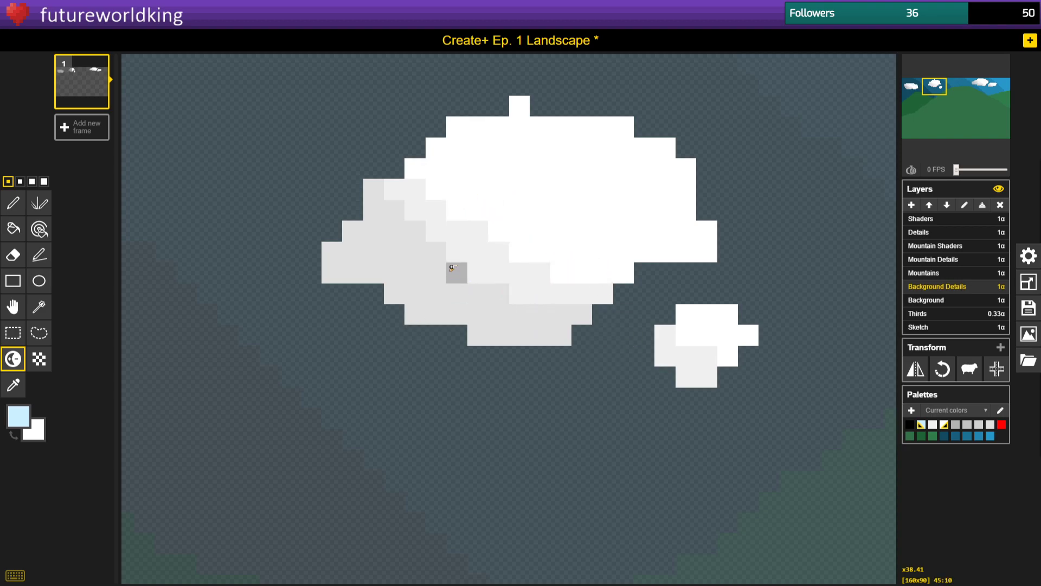
mouse_move(539, 271)
left_mouse_down()
mouse_move(515, 247)
mouse_move(498, 251)
left_mouse_up()
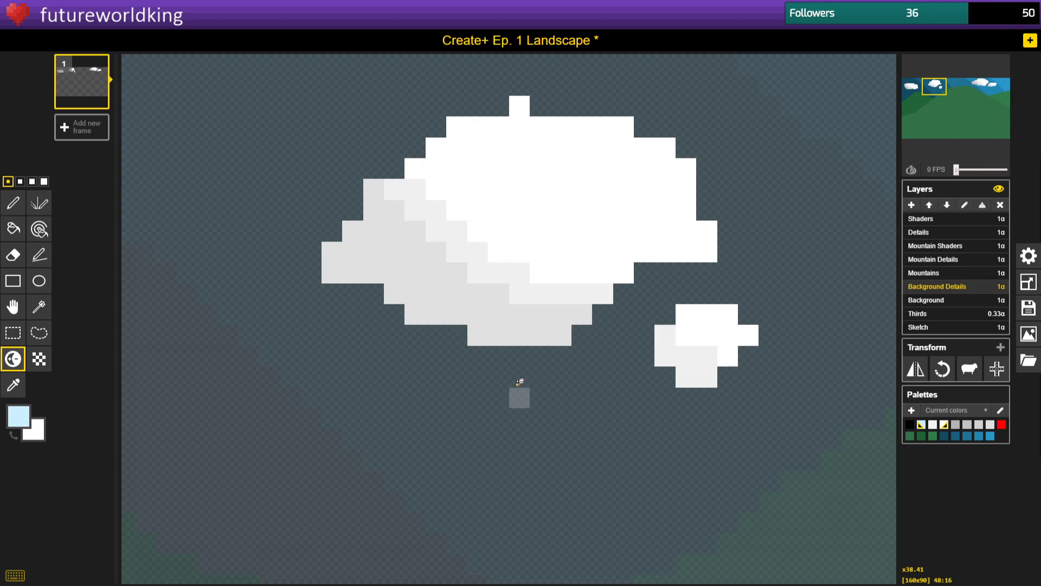
Darken the second cloud's left tip and lower left edge with progressively deeper grey shades using the Lighten tool.
mouse_move(350, 225)
left_mouse_down()
mouse_move(425, 292)
mouse_move(508, 351)
mouse_move(405, 297)
mouse_move(319, 223)
left_mouse_up()
left_click_drag(347, 291, 349, 276)
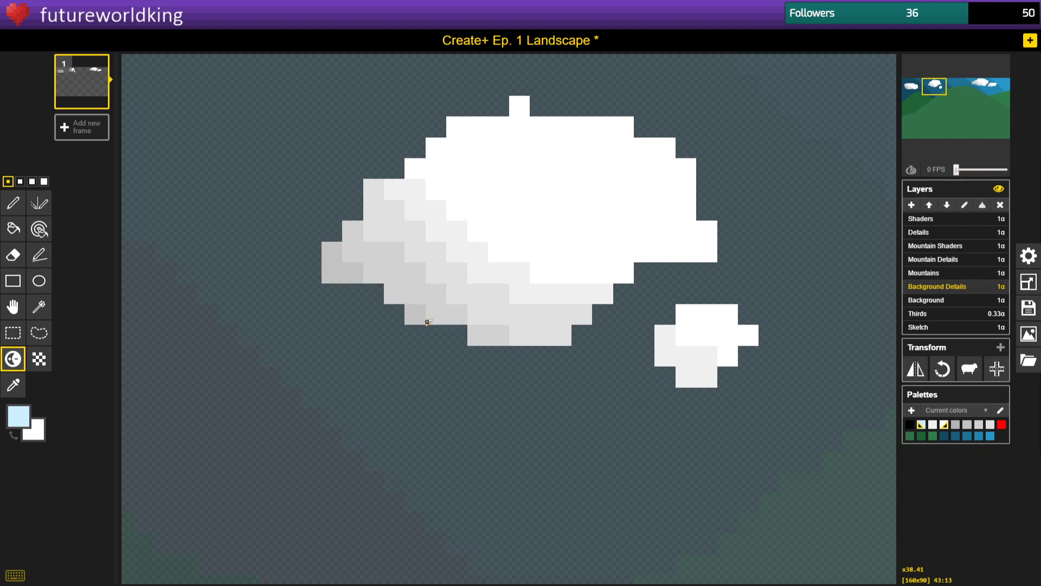
left_click(349, 257)
left_click(331, 271, "ctrl")
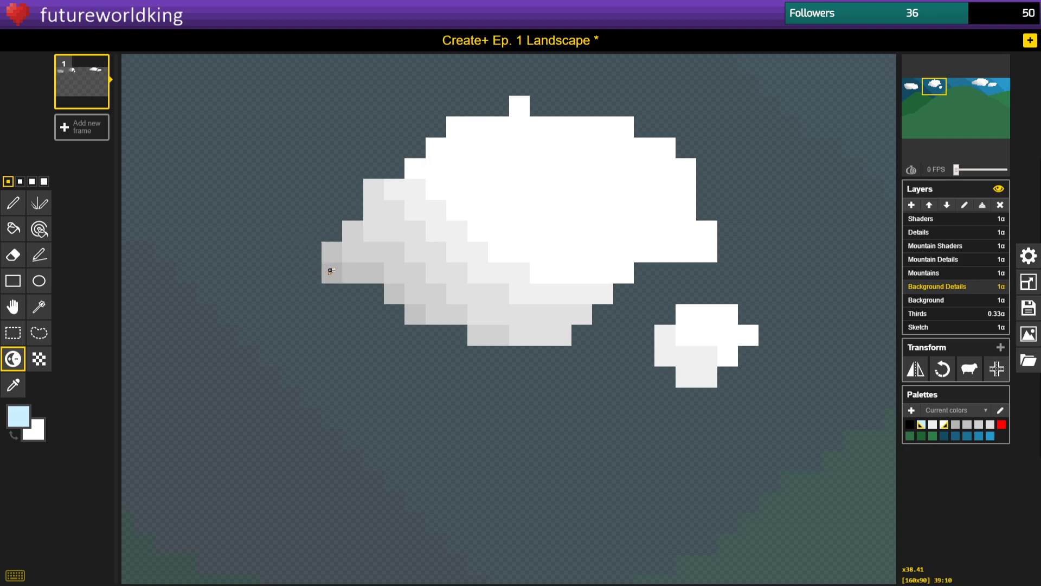
scroll(449, 347, "down", 4)
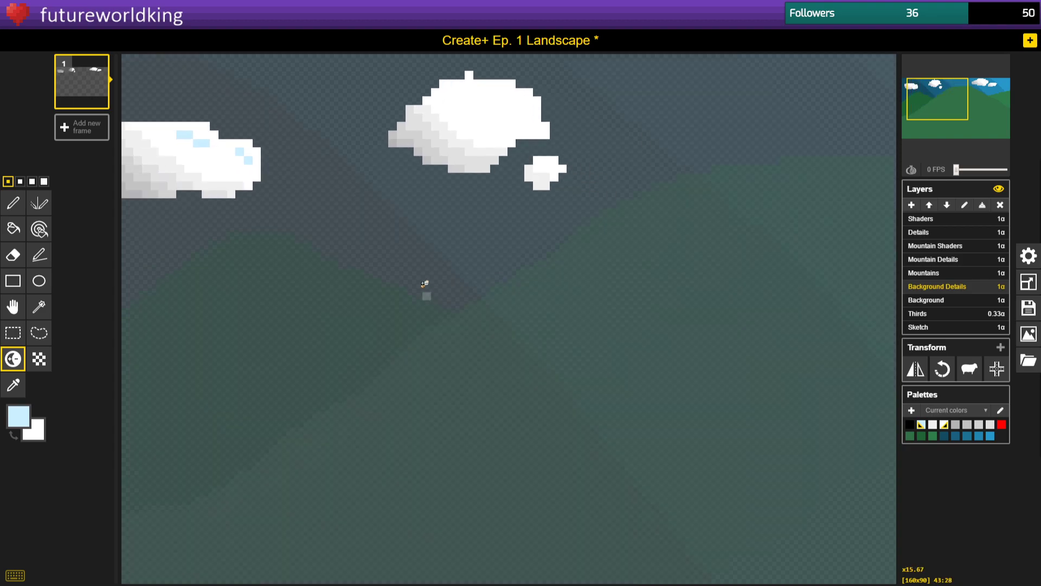
Shade the lower left pixels of the small puff with graded greys, darkest at its lower left corner.
scroll(466, 120, "up", 5)
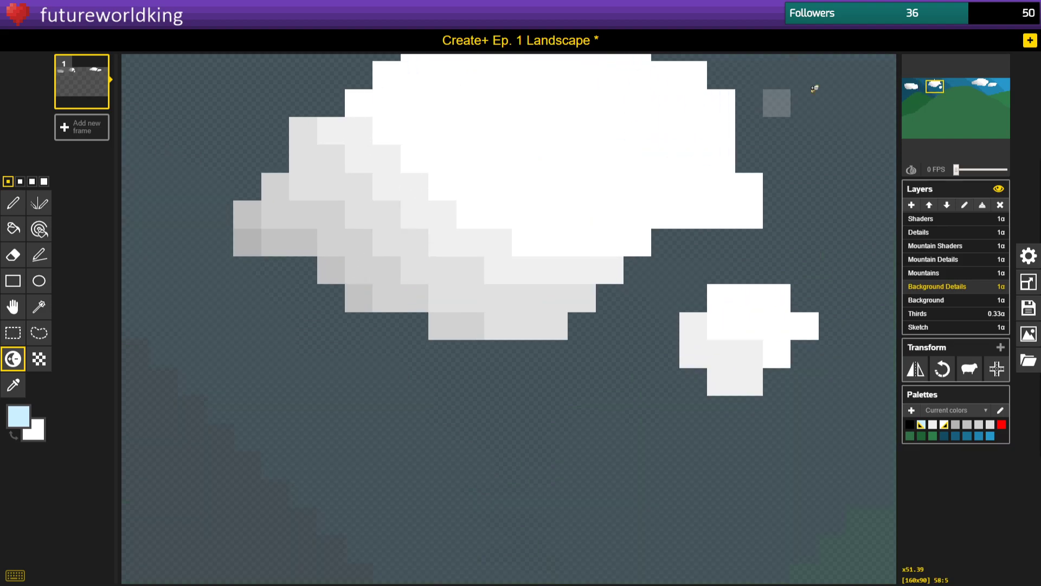
scroll(813, 124, "down", 1)
left_click_drag(940, 92, 944, 91)
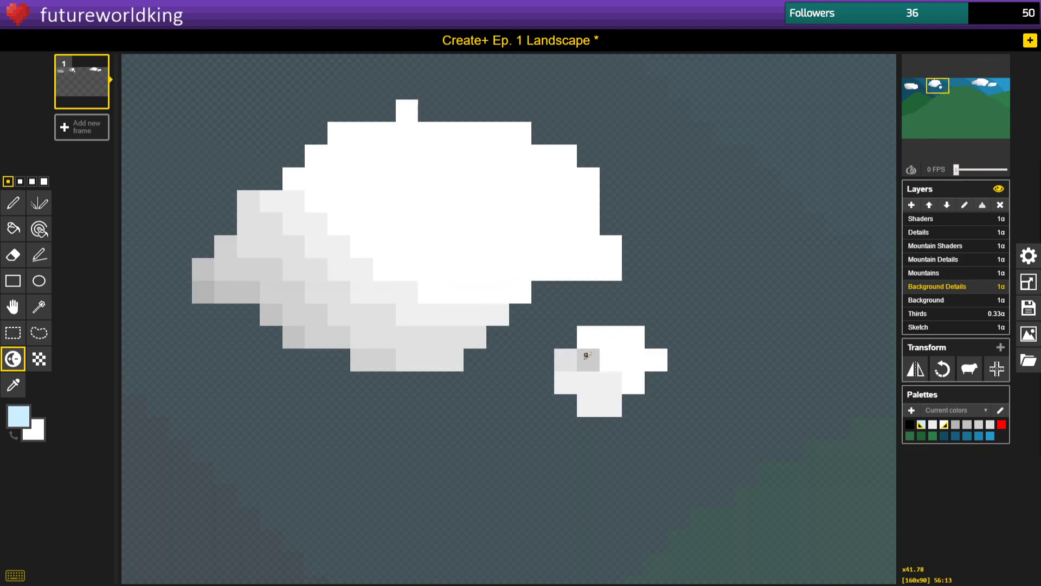
mouse_move(564, 377)
left_mouse_down()
mouse_move(636, 431)
mouse_move(551, 359)
left_mouse_up()
left_click(572, 385, "ctrl+shift")
left_click(584, 400, "ctrl+shift")
left_click(574, 386, "ctrl+shift")
Draw pale blue Pencil highlights on the second cloud's upper right: a three-pixel strip, a diagonal pixel below it and a separate pixel.
scroll(608, 470, "down", 5)
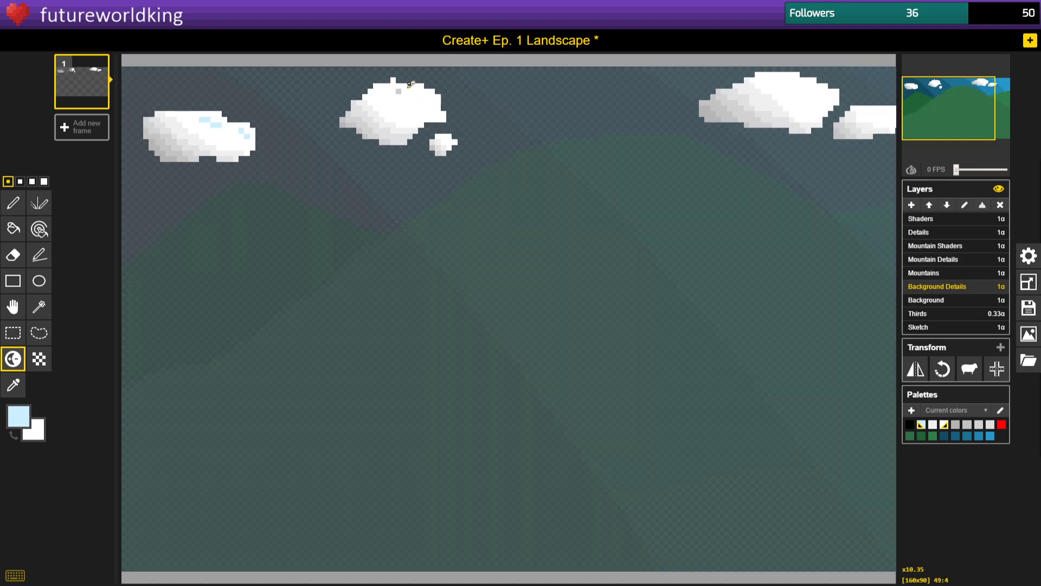
scroll(400, 85, "up", 6)
key("b")
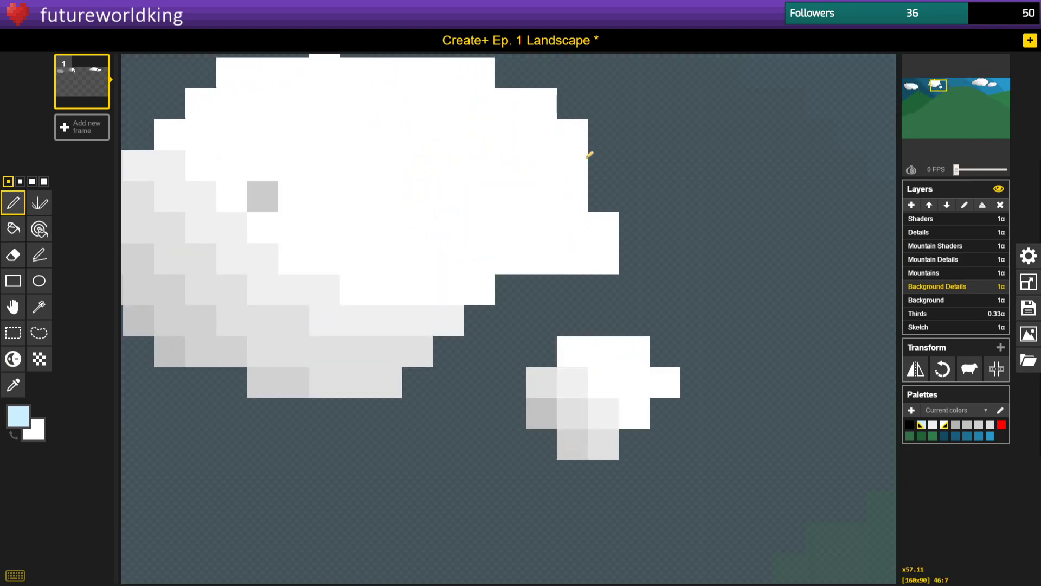
left_click_drag(944, 85, 939, 90)
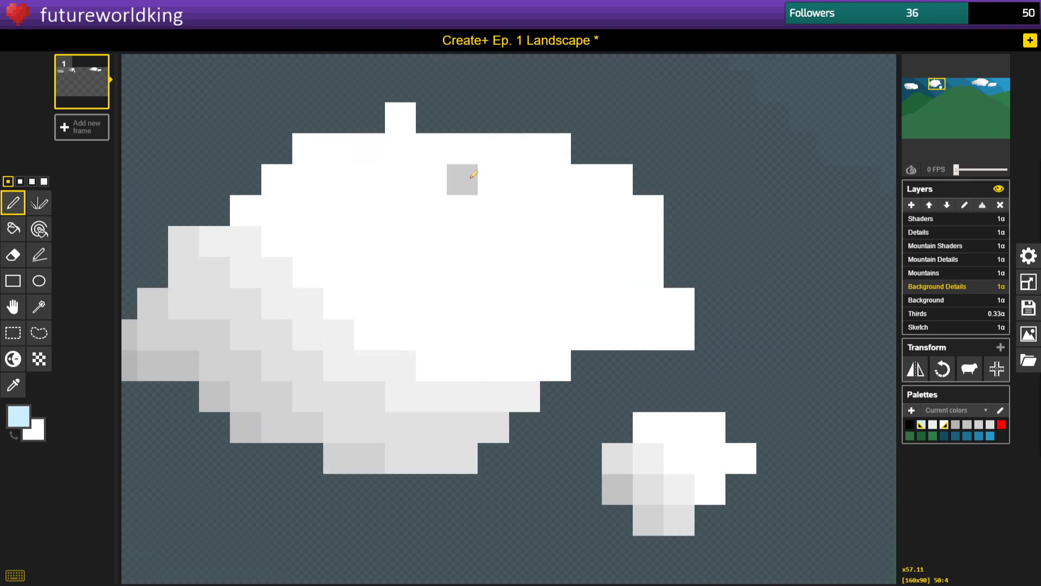
left_click_drag(462, 179, 516, 171)
left_click(552, 209)
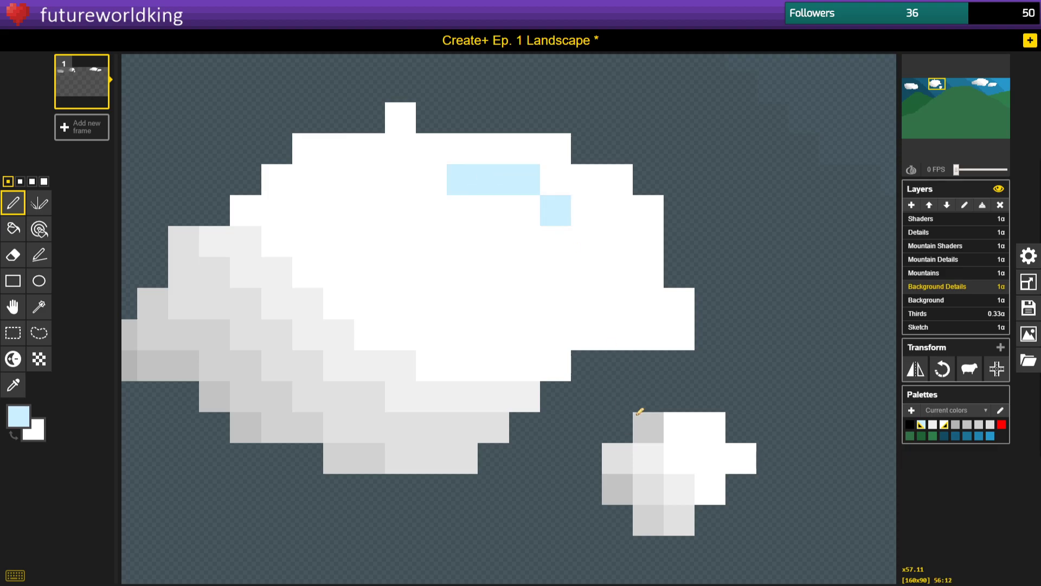
left_click(588, 271)
scroll(645, 402, "down", 3)
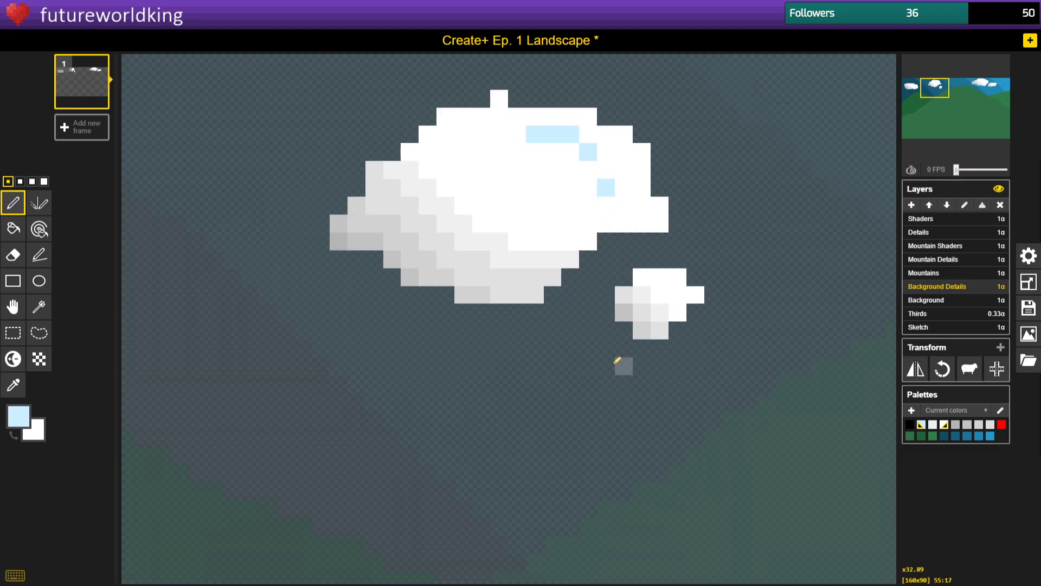
scroll(550, 217, "up", 1)
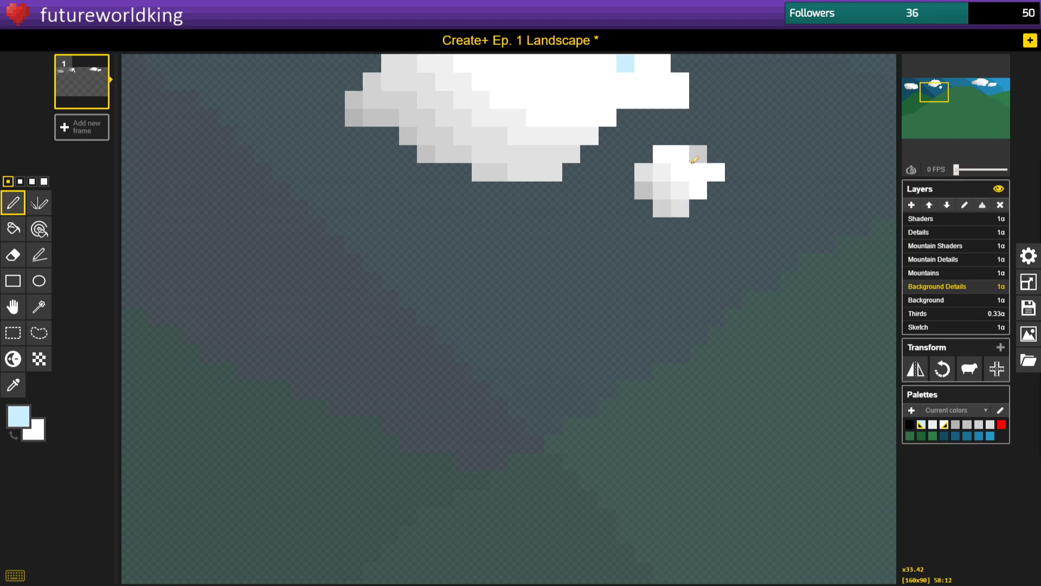
scroll(553, 205, "down", 3)
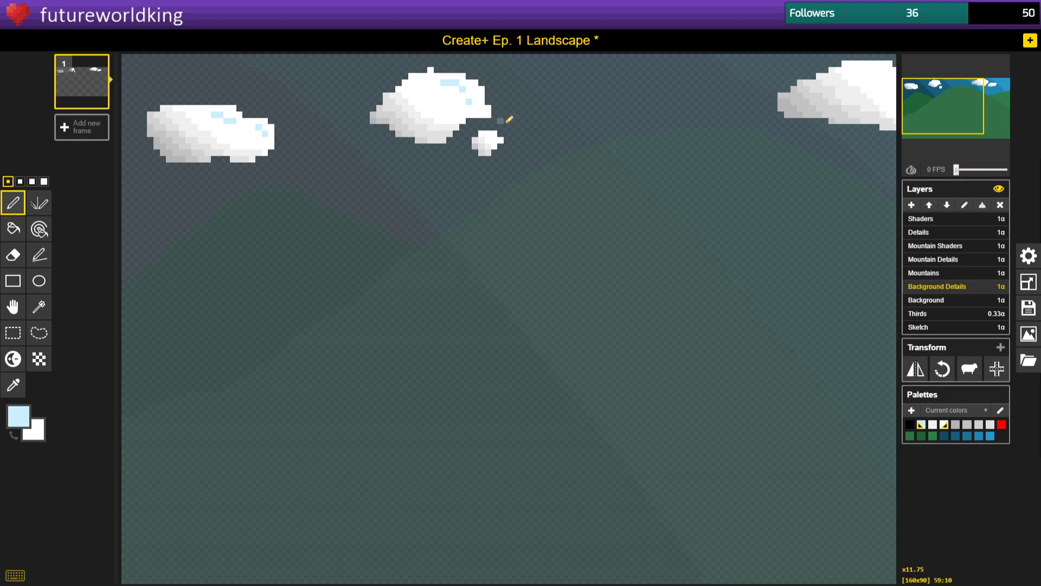
scroll(464, 80, "up", 4)
Try shortening the highlight strip to two pixels with its diagonal pixel shifted left, and repaint the original three-pixel shape.
mouse_move(935, 97)
left_mouse_down()
mouse_move(925, 85)
mouse_move(933, 83)
left_mouse_up()
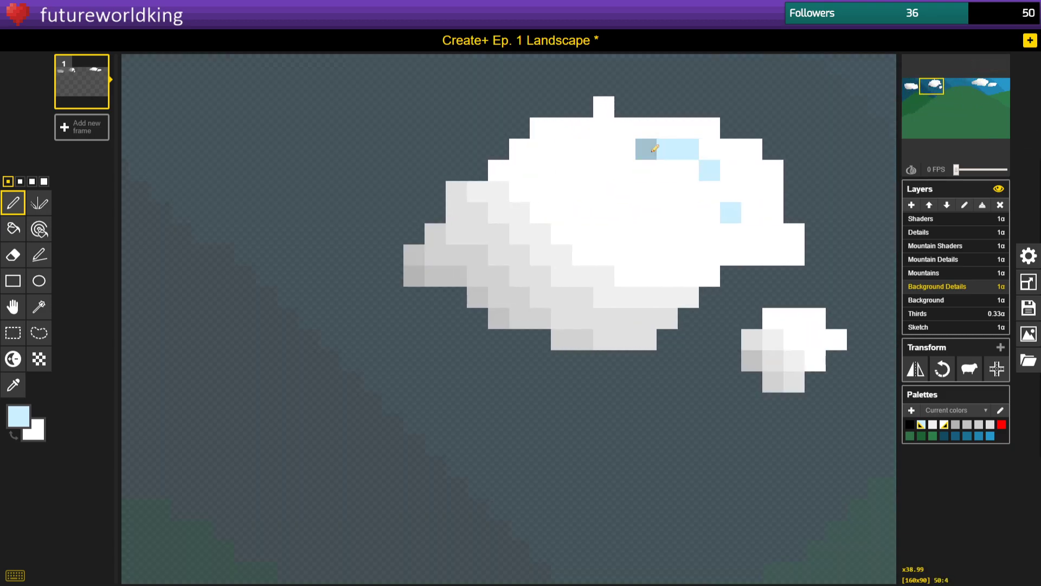
right_click(688, 149)
right_click(709, 169)
left_click(689, 167)
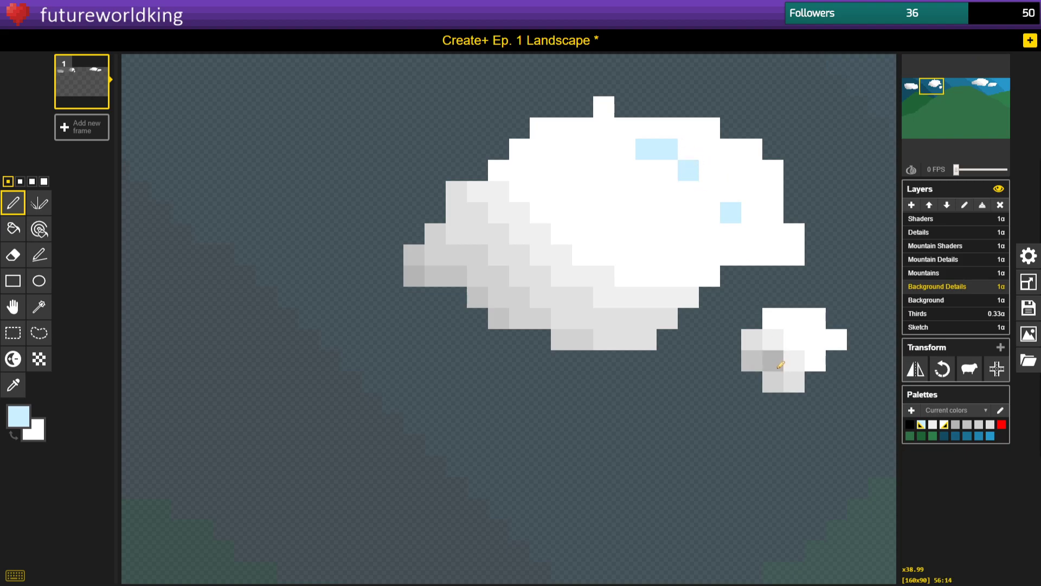
right_click(688, 170)
left_click(696, 155)
Move the second cloud's separate highlight pixel one pixel up and one to the right, and save the artwork.
right_click(730, 212)
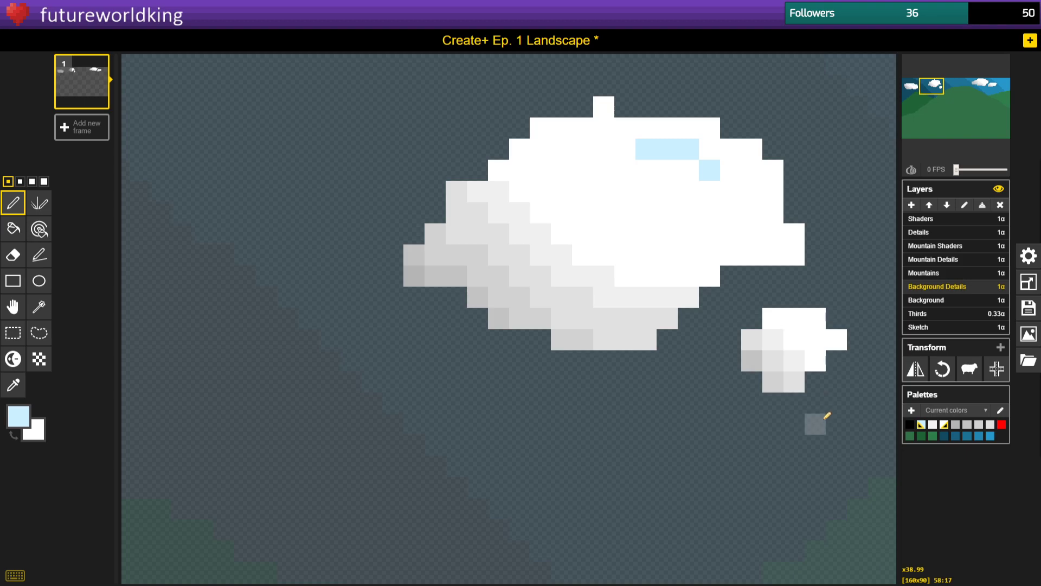
left_click(752, 198)
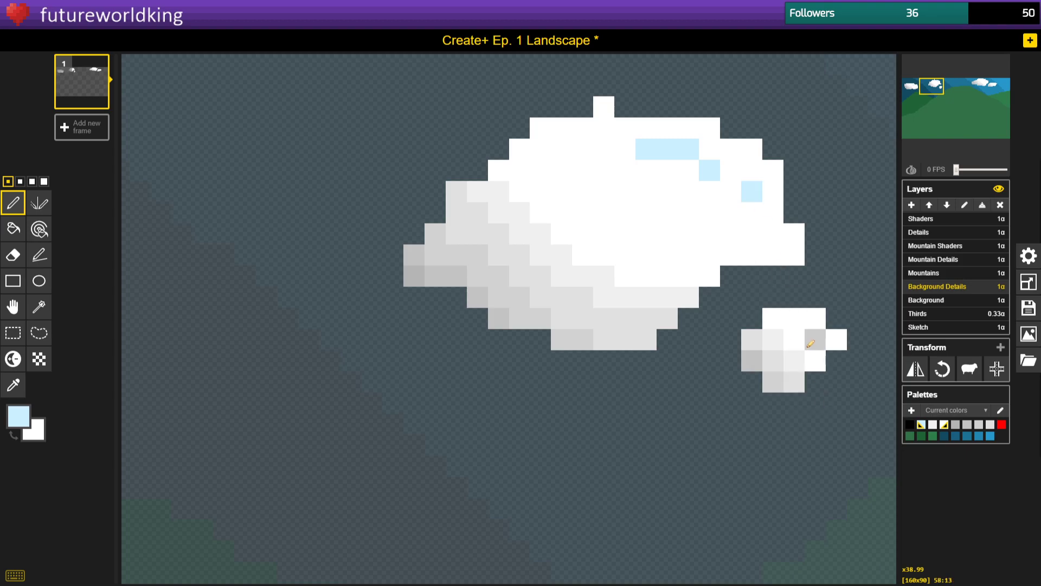
scroll(578, 224, "down", 3)
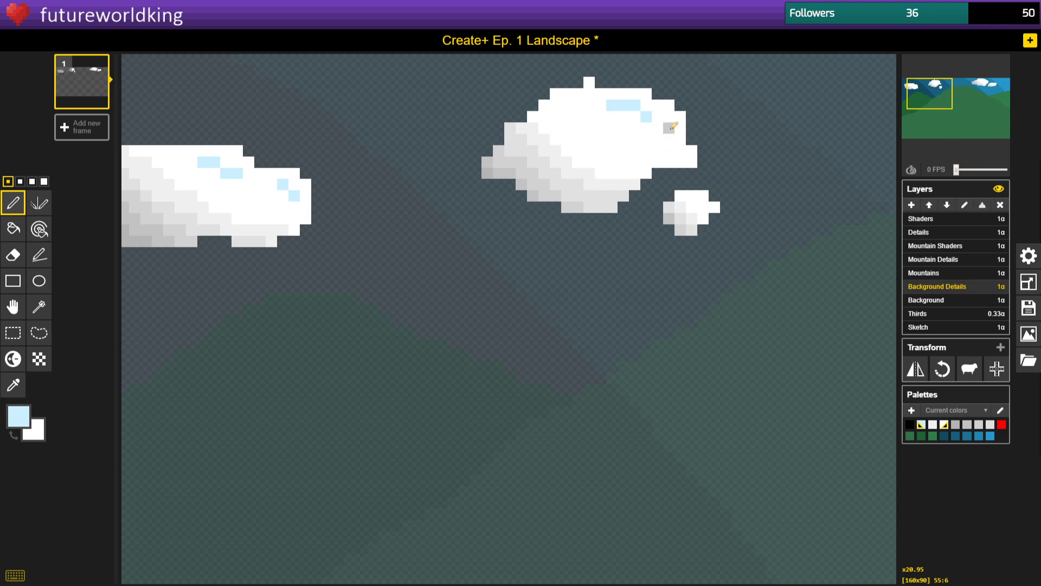
scroll(553, 149, "down", 3)
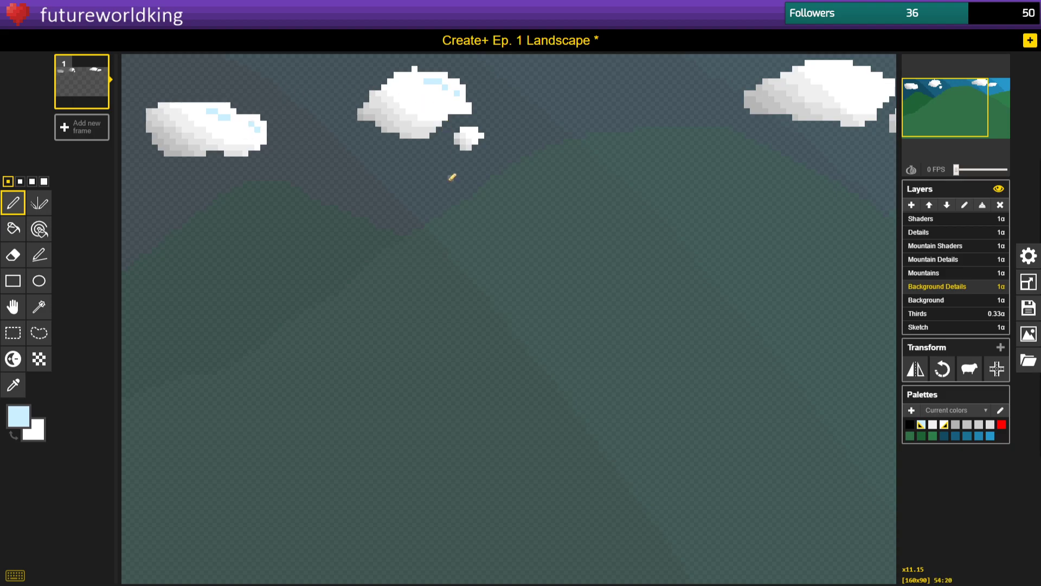
key("ctrl+s")
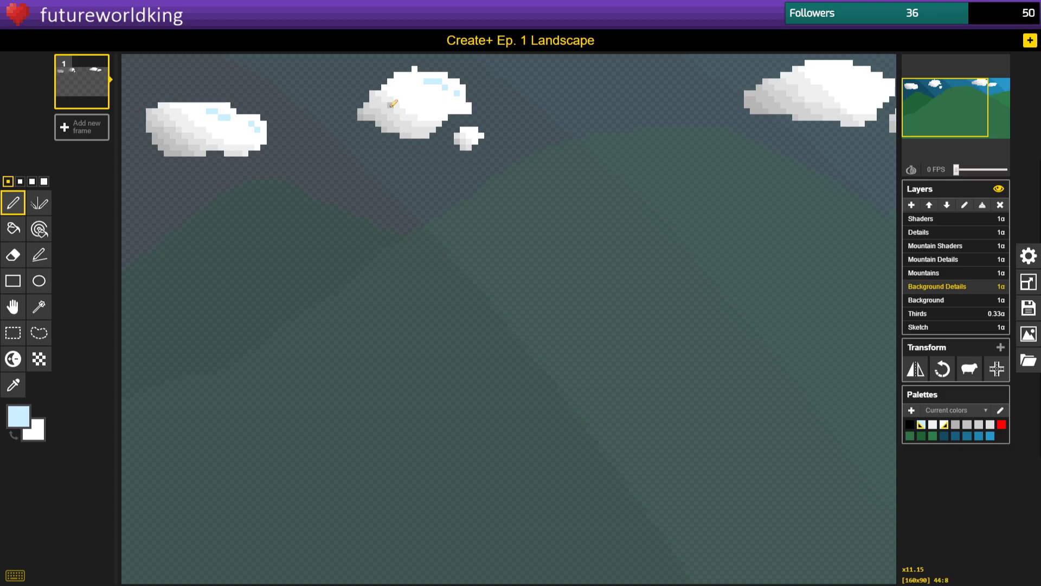
scroll(665, 116, "up", 5)
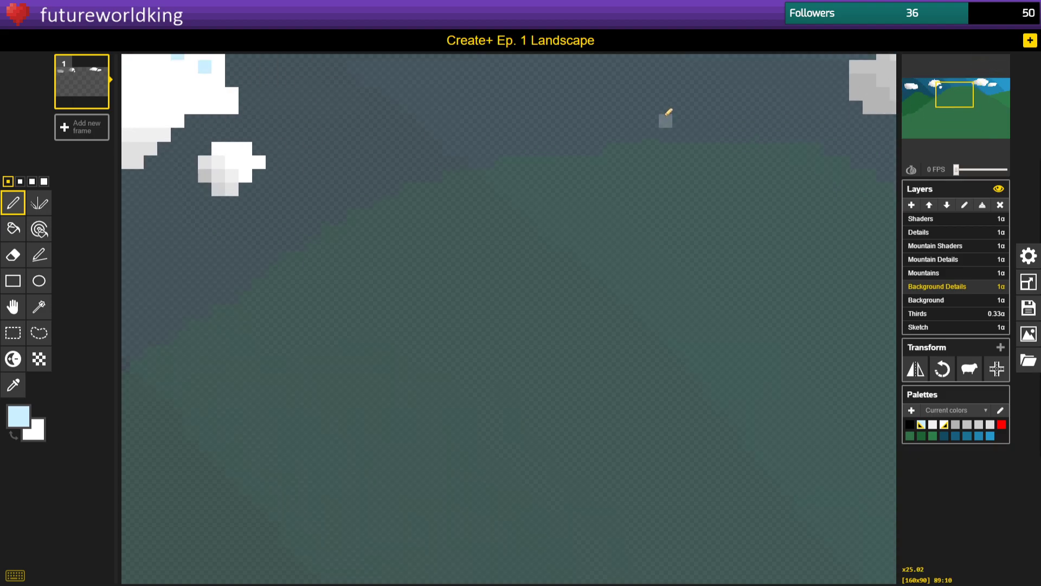
Fill every grey shading area of the large right cloud with white using the Paint bucket.
left_click(980, 90)
left_click(980, 87)
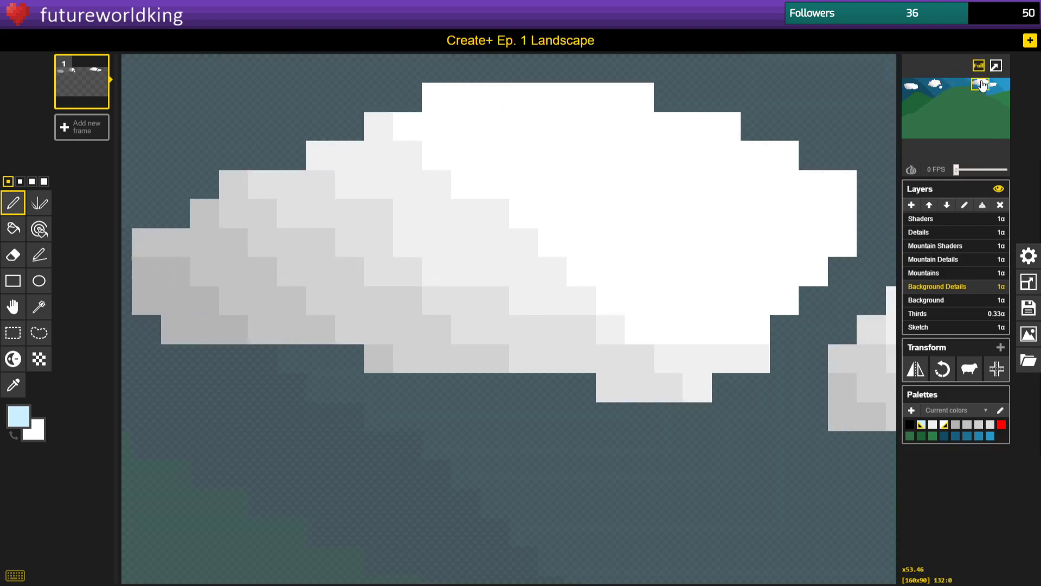
scroll(600, 143, "down", 3)
scroll(600, 143, "up", 2)
scroll(600, 143, "down", 1)
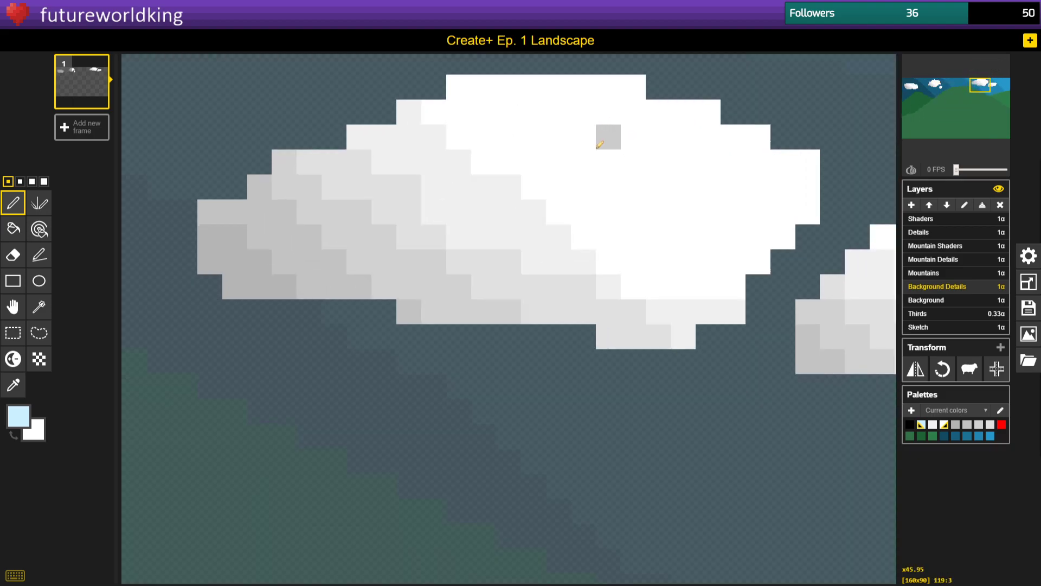
scroll(600, 144, "down", 2)
scroll(591, 136, "up", 1)
scroll(586, 128, "down", 2)
scroll(583, 123, "up", 2)
scroll(629, 143, "down", 1)
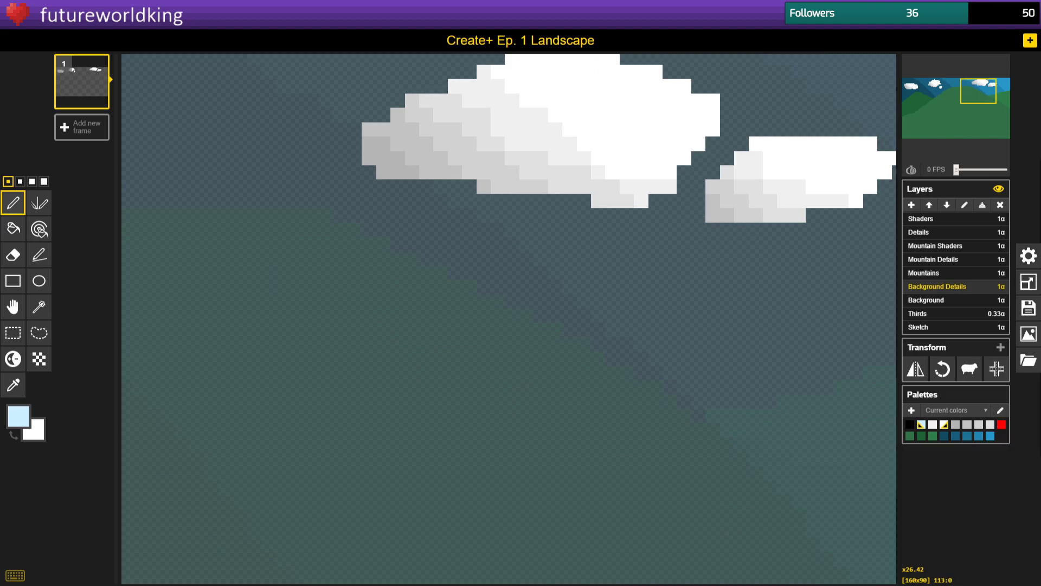
scroll(542, 73, "up", 2)
left_click_drag(983, 87, 985, 86)
left_click(15, 228)
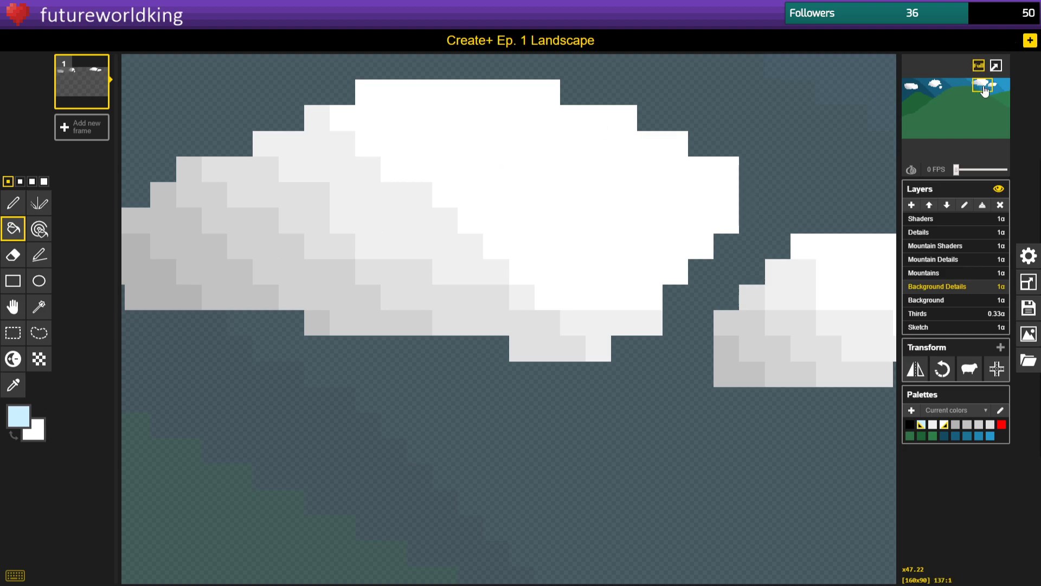
left_click_drag(984, 84, 983, 84)
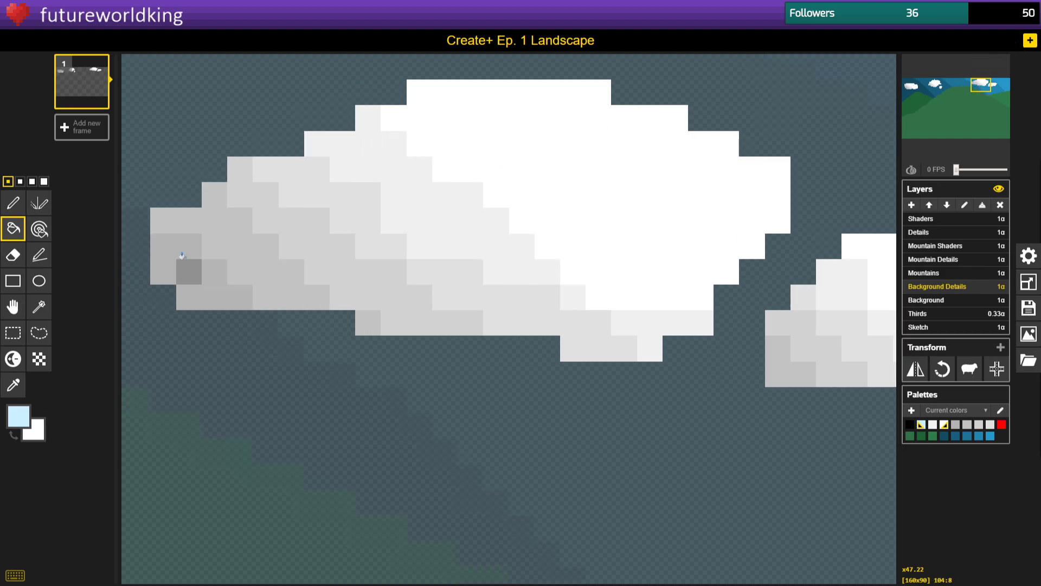
left_click(187, 268)
left_click(232, 240)
left_click(334, 265)
left_click(368, 322)
left_click(471, 296)
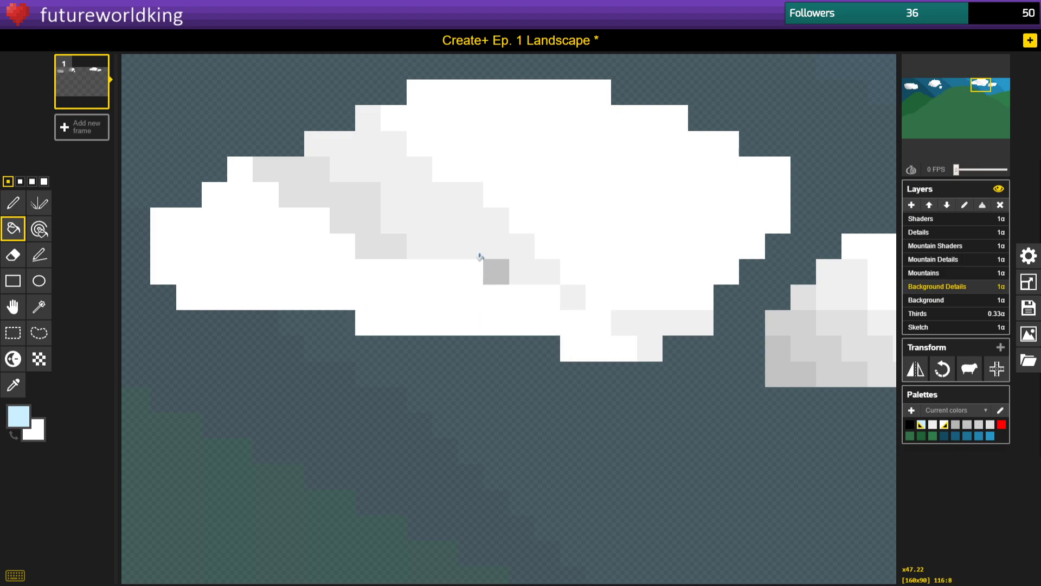
left_click(495, 270)
left_click(392, 245)
left_click(614, 318)
Shade the large right cloud's lower left half with graded greys using the one-pixel Lighten/darken tool, darkest toward its left edge.
left_click(13, 359)
left_click(31, 181)
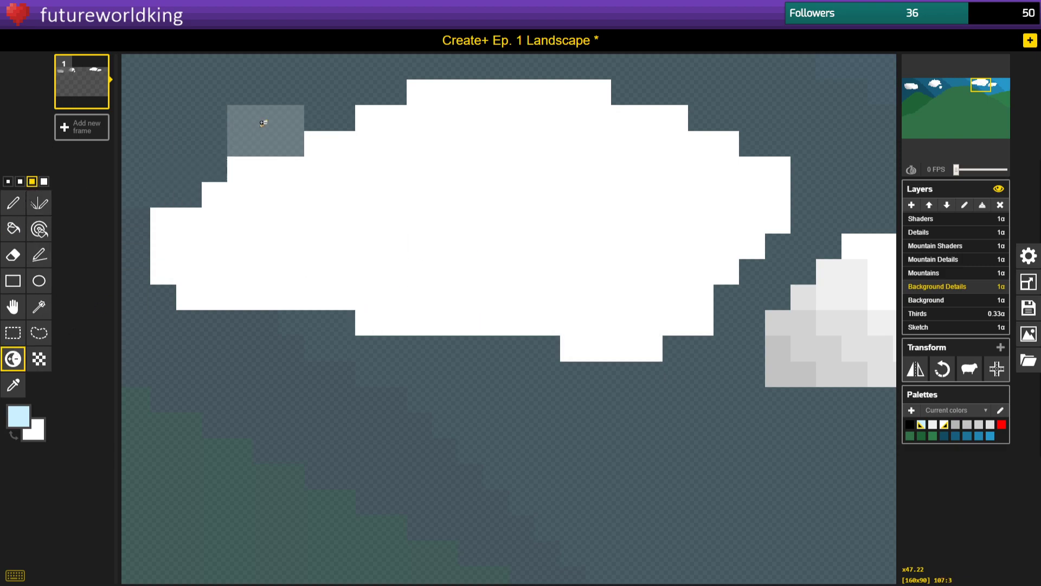
left_click(10, 181)
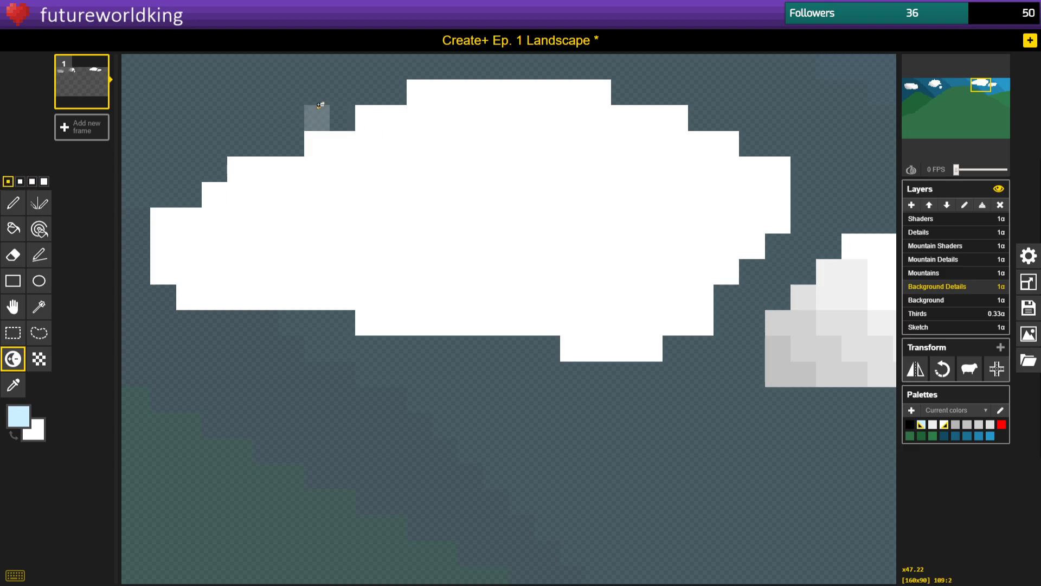
mouse_move(341, 140)
left_mouse_down()
mouse_move(411, 224)
mouse_move(476, 269)
mouse_move(698, 315)
mouse_move(696, 324)
mouse_move(452, 320)
mouse_move(220, 292)
mouse_move(165, 256)
mouse_move(171, 265)
mouse_move(213, 201)
mouse_move(199, 300)
mouse_move(182, 284)
mouse_move(237, 156)
mouse_move(261, 154)
mouse_move(275, 263)
mouse_move(319, 257)
mouse_move(323, 153)
mouse_move(341, 255)
mouse_move(372, 294)
mouse_move(419, 302)
mouse_move(407, 280)
mouse_move(503, 311)
mouse_move(497, 297)
mouse_move(618, 342)
mouse_move(647, 340)
left_mouse_up()
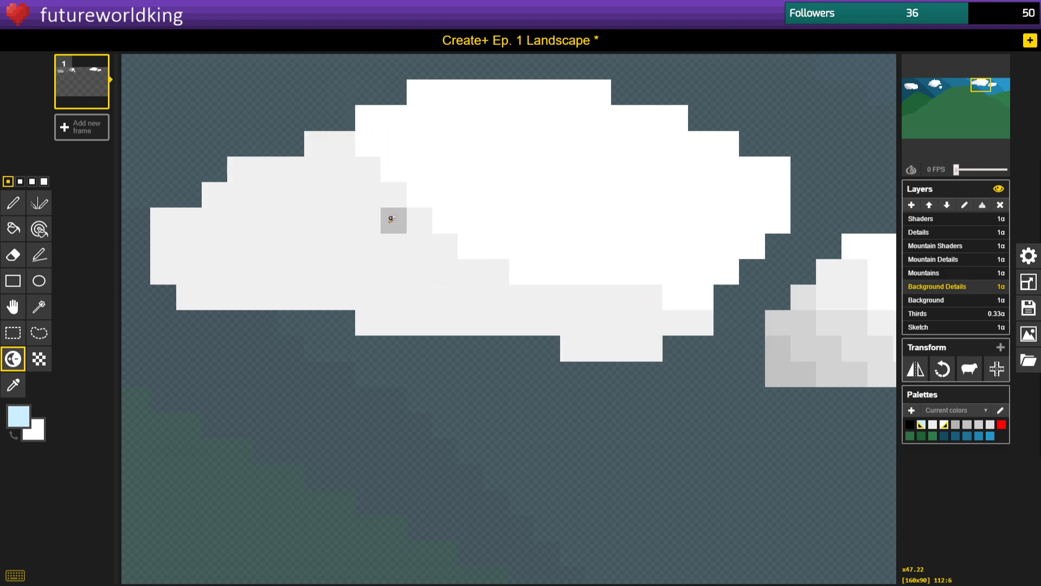
mouse_move(269, 170)
left_mouse_down()
mouse_move(337, 230)
mouse_move(424, 293)
mouse_move(515, 342)
mouse_move(628, 369)
mouse_move(517, 330)
mouse_move(428, 356)
mouse_move(398, 305)
left_mouse_up()
mouse_move(201, 163)
left_mouse_down()
mouse_move(298, 226)
mouse_move(376, 301)
mouse_move(298, 241)
mouse_move(323, 306)
mouse_move(225, 226)
mouse_move(239, 248)
mouse_move(329, 285)
mouse_move(191, 245)
mouse_move(350, 325)
mouse_move(162, 251)
mouse_move(223, 304)
left_mouse_up()
mouse_move(212, 163)
left_mouse_down()
mouse_move(335, 294)
mouse_move(424, 336)
mouse_move(202, 262)
mouse_move(143, 199)
mouse_move(206, 326)
mouse_move(194, 252)
mouse_move(220, 188)
mouse_move(267, 306)
mouse_move(277, 275)
mouse_move(200, 253)
mouse_move(135, 202)
mouse_move(238, 315)
mouse_move(192, 252)
mouse_move(272, 321)
mouse_move(284, 312)
mouse_move(181, 248)
mouse_move(170, 277)
mouse_move(219, 316)
mouse_move(152, 225)
mouse_move(226, 309)
mouse_move(285, 299)
mouse_move(194, 249)
mouse_move(223, 293)
mouse_move(180, 221)
mouse_move(210, 249)
left_mouse_up()
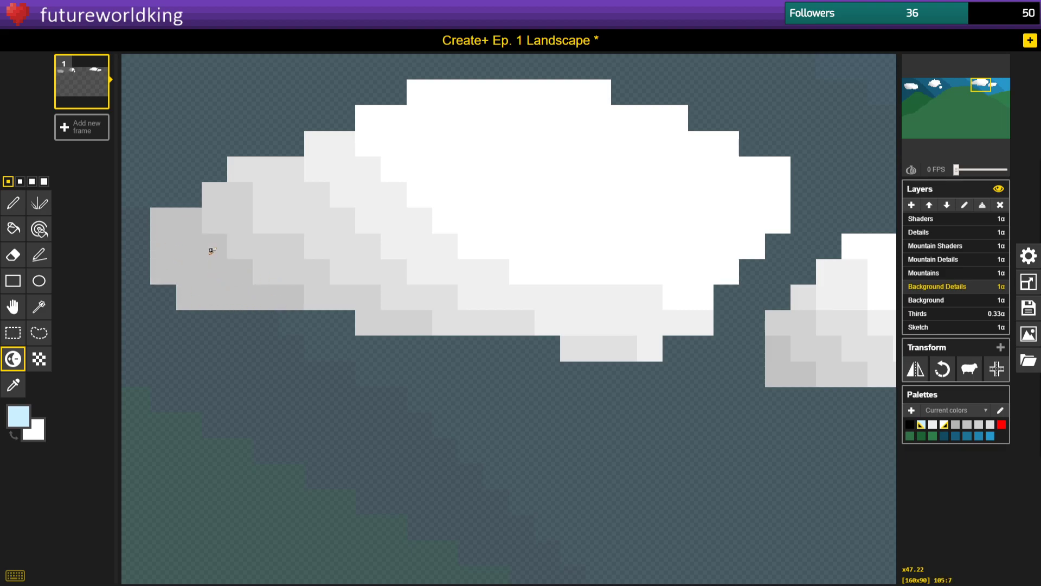
Extend the graded grey shadow bands of the smaller right cloud further right along its lower part.
scroll(291, 272, "down", 5)
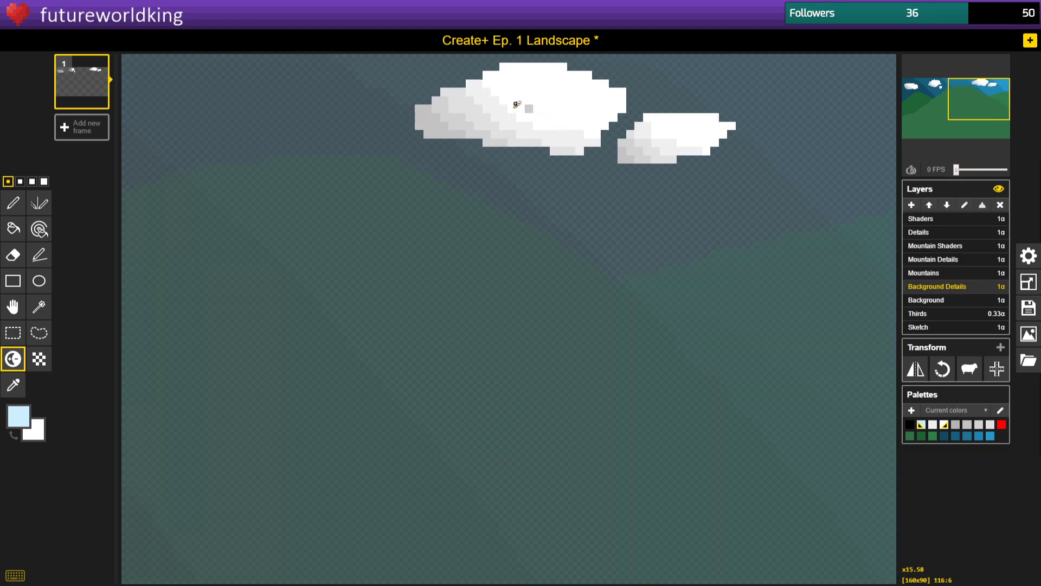
scroll(678, 113, "up", 5)
scroll(578, 104, "up", 1)
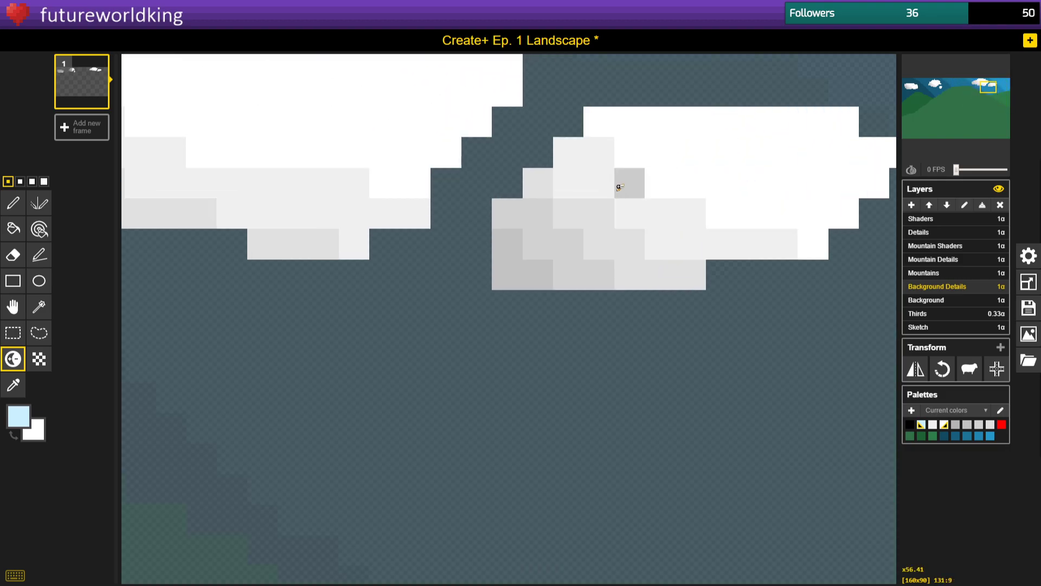
left_click(809, 245)
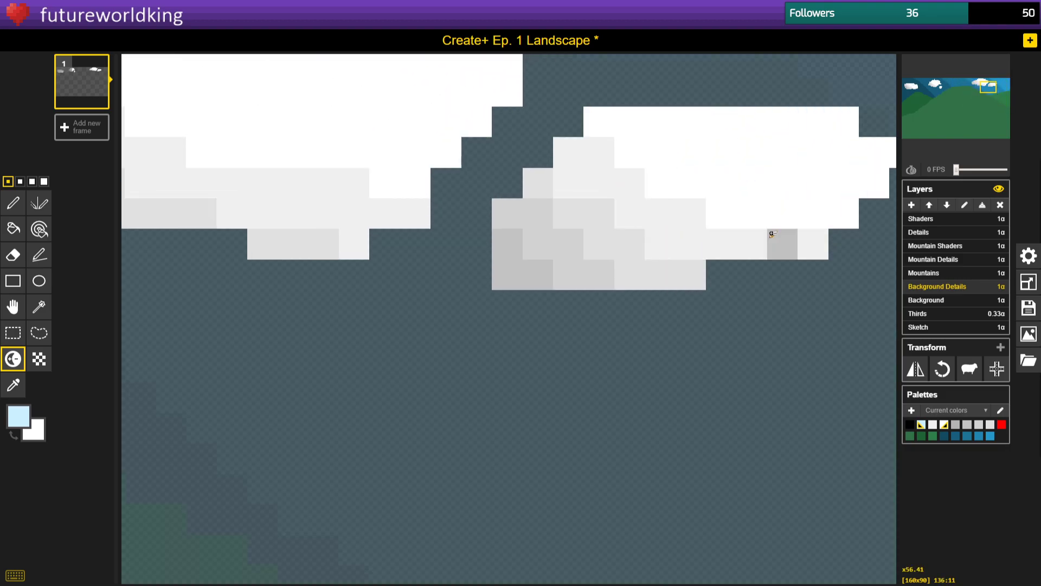
left_click(721, 214)
left_click(662, 183)
left_click(578, 183)
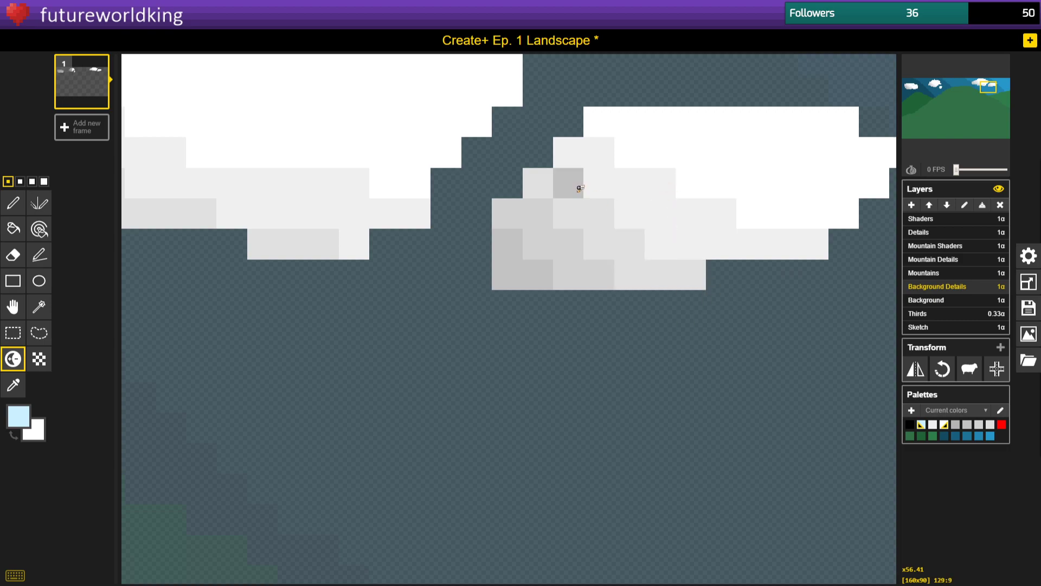
left_click(658, 242)
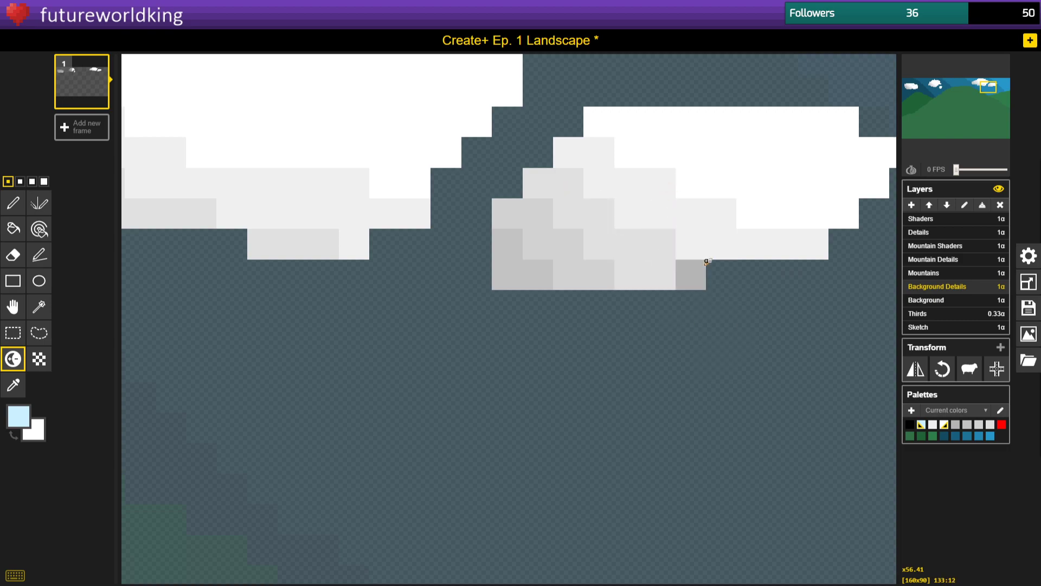
left_click(701, 244)
left_click(729, 245)
left_click(619, 275)
left_click(653, 280)
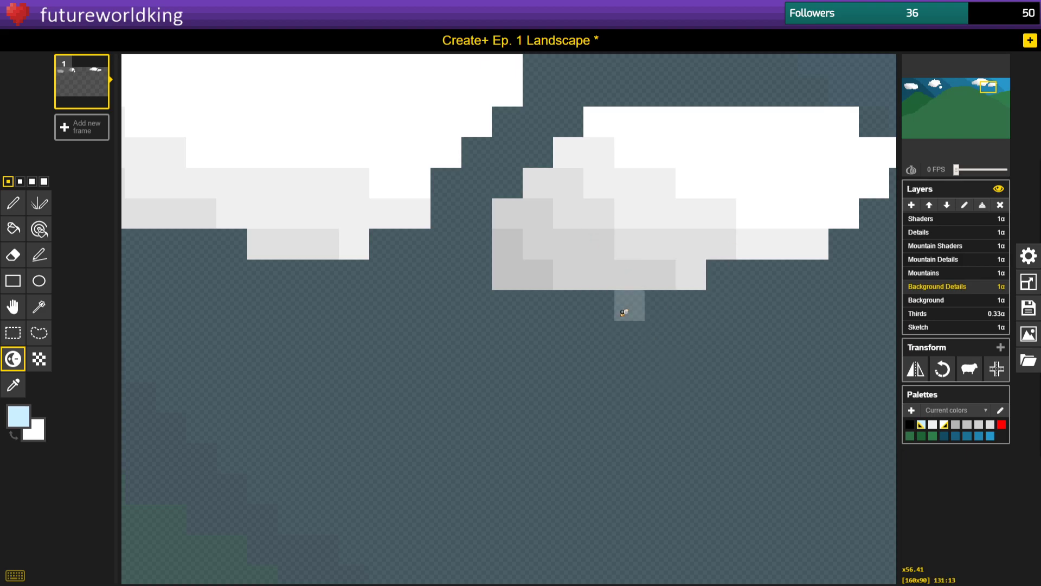
left_click(574, 279)
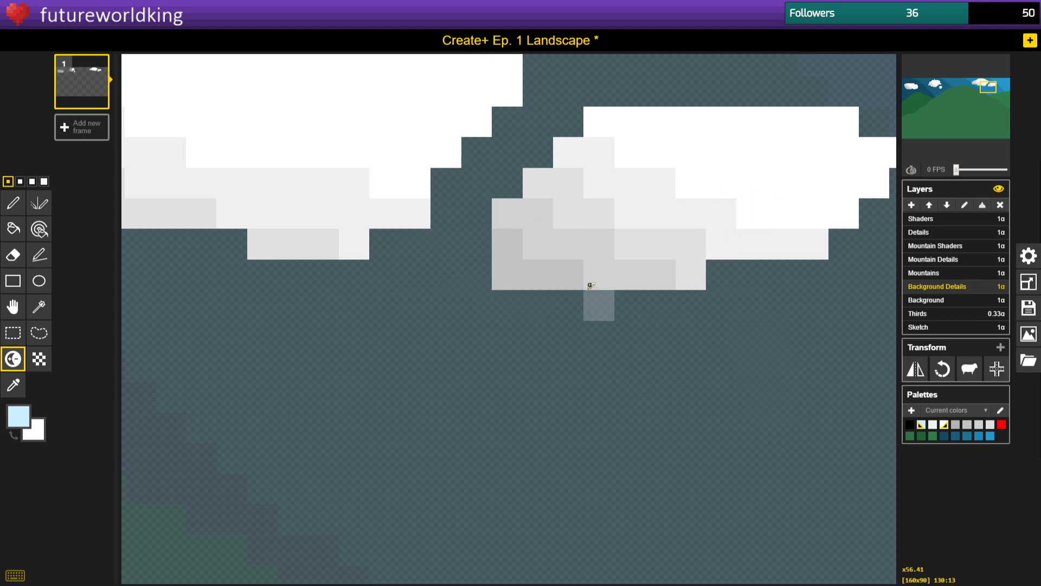
Draw pale blue Pencil highlights on the smaller right cloud: a two-pixel strip and a separate pixel to its right.
scroll(263, 213, "down", 2)
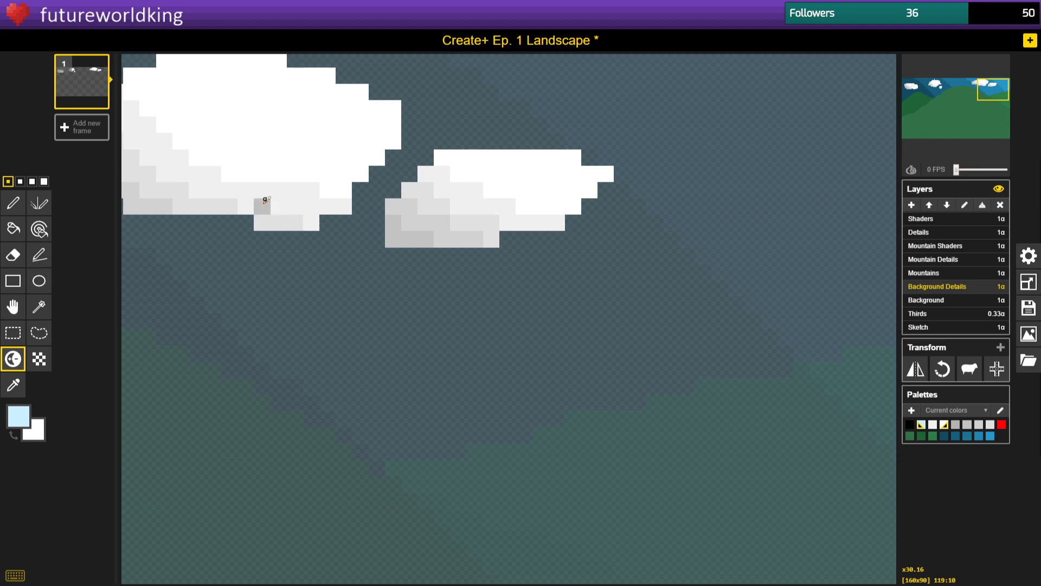
left_click(16, 205)
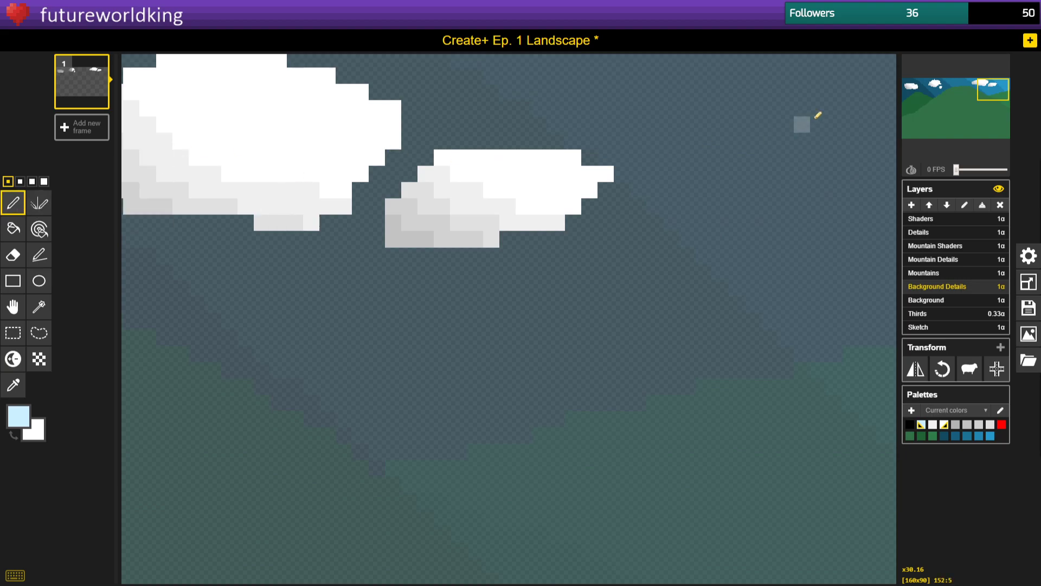
scroll(534, 116, "up", 2)
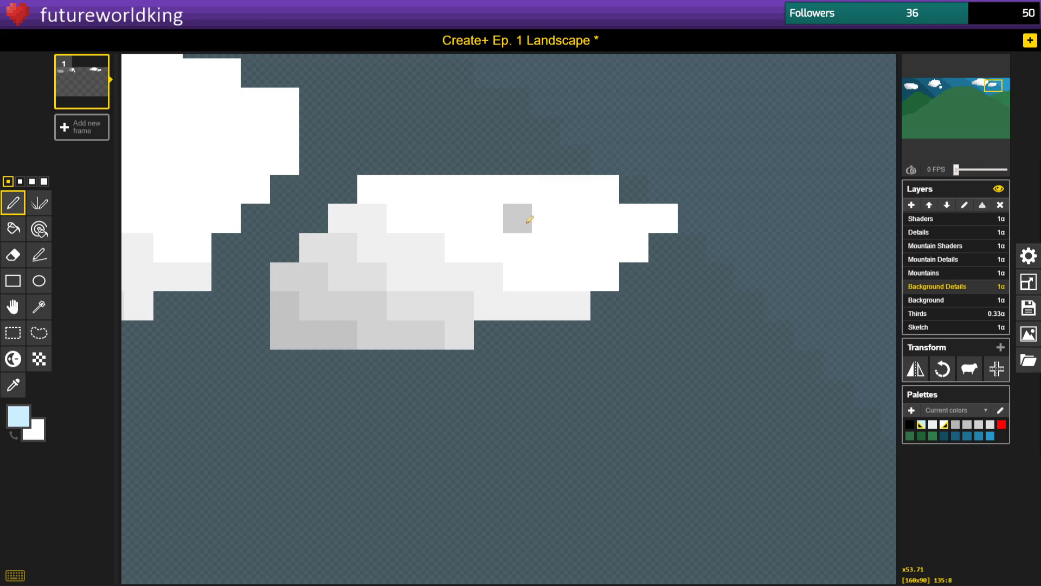
left_click_drag(529, 216, 543, 215)
left_click(603, 218)
Draw pale blue highlights on the large right cloud: a two-pixel strip and four single pixels following its upper right edge; save the artwork.
scroll(456, 184, "down", 2)
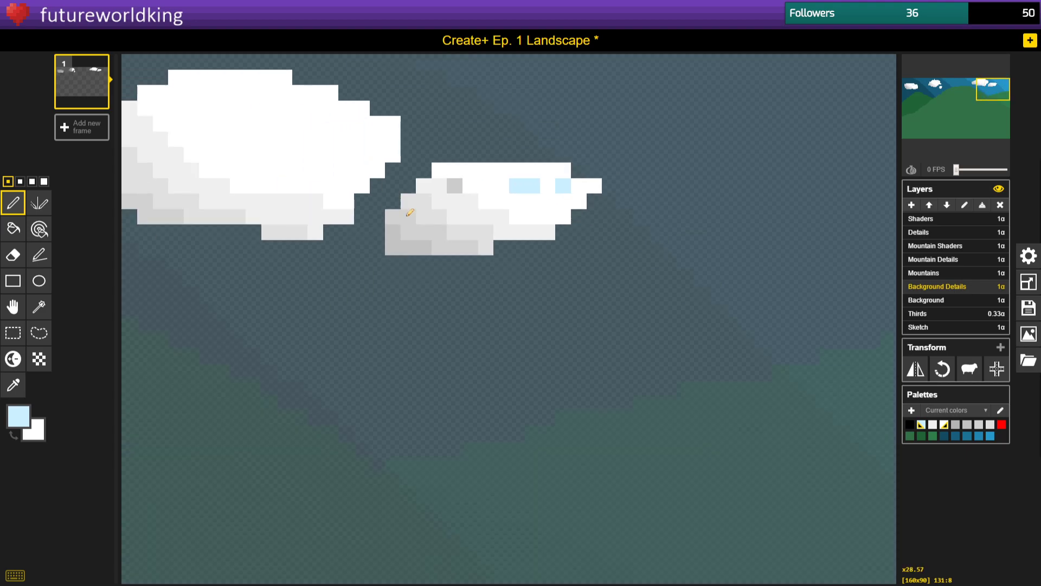
left_click_drag(237, 93, 222, 93)
left_click(269, 93)
left_click(315, 108)
left_click(330, 124)
left_click(362, 155)
scroll(425, 266, "down", 2)
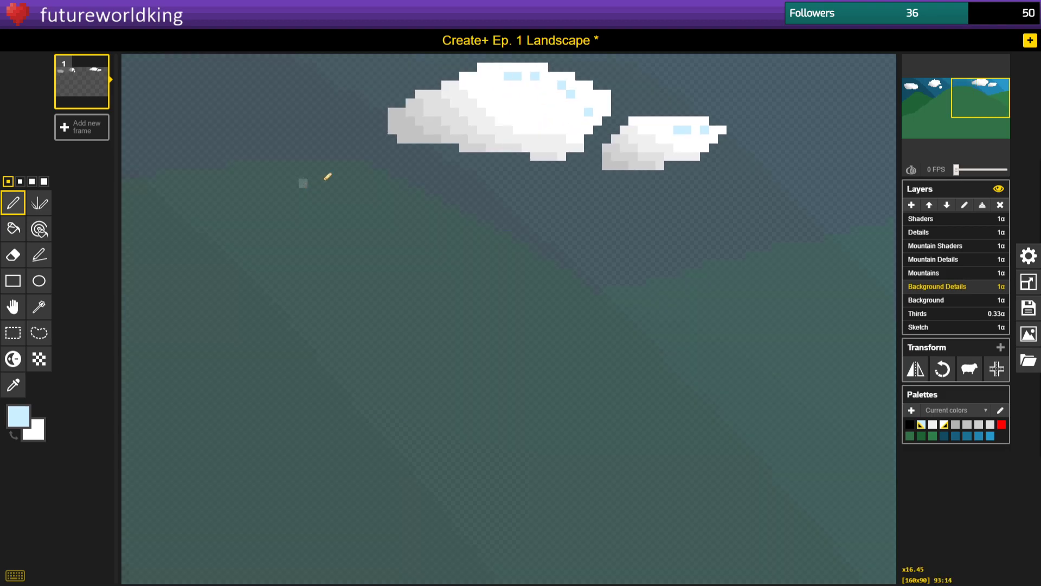
scroll(575, 108, "up", 3)
scroll(495, 204, "down", 6)
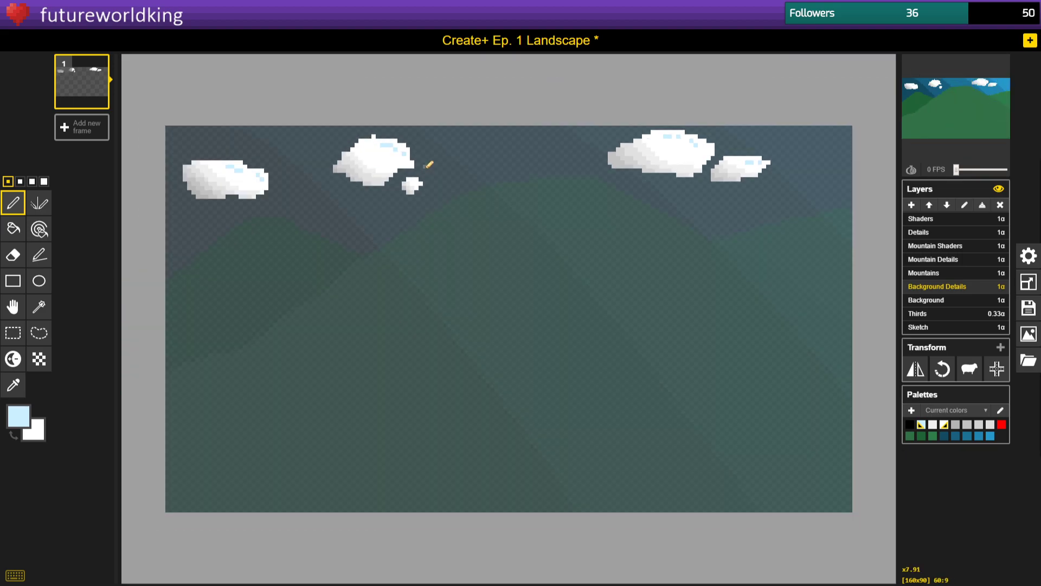
key("ctrl+s")
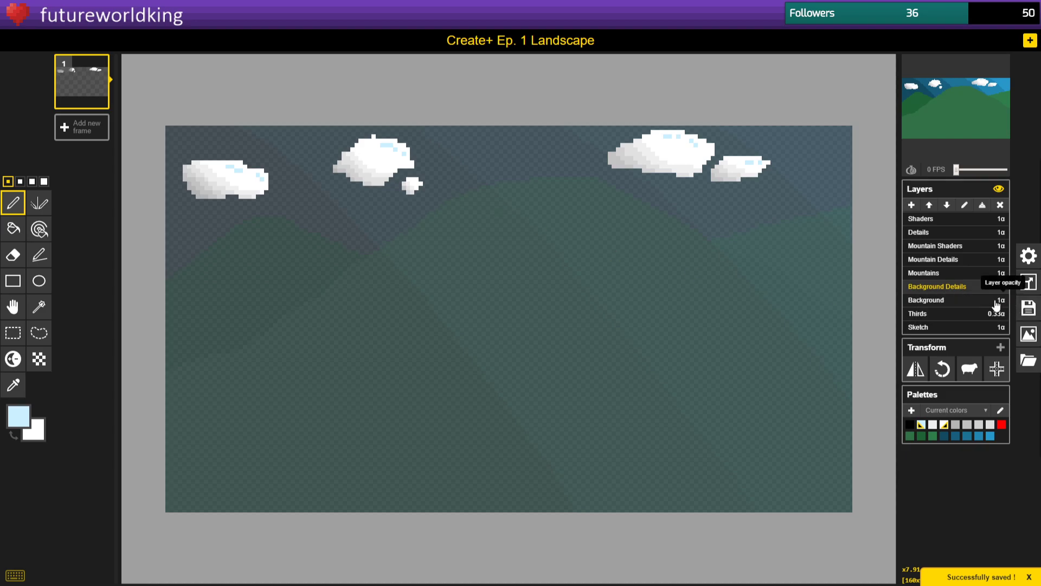
Move the Thirds guide layer up to directly above the Mountains layer.
left_click(930, 317)
left_click(928, 205)
left_click(929, 205)
left_click(928, 205)
Make the Mountains layer active and sample the central mountain's green for the Pencil.
left_click(929, 287)
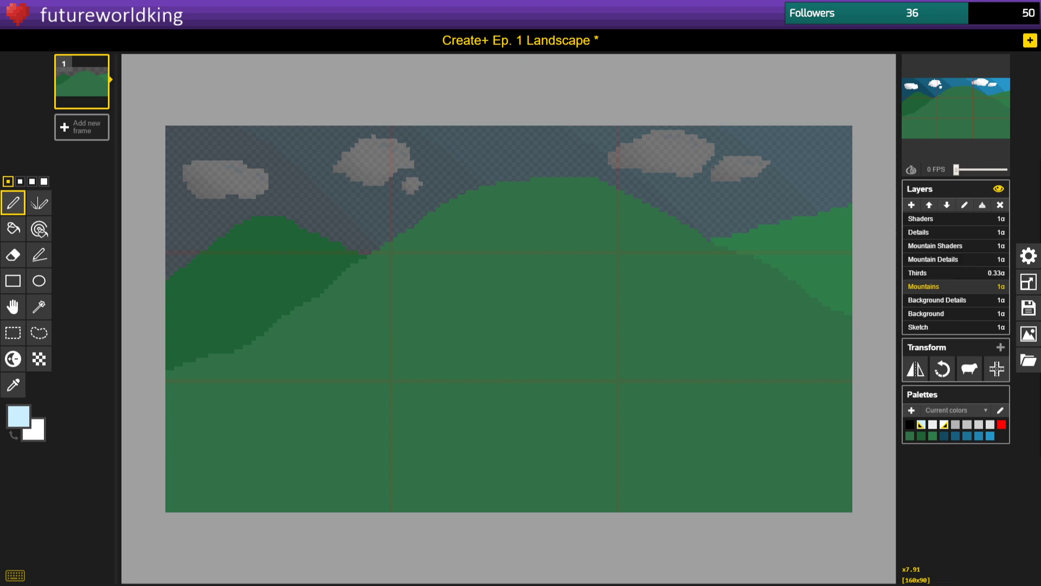
left_click(13, 385)
left_click(409, 406)
left_click(13, 203)
Set the Thirds layer's opacity to 0 with the enlarged preview window open, close the preview and save the artwork.
key("alt+Tab")
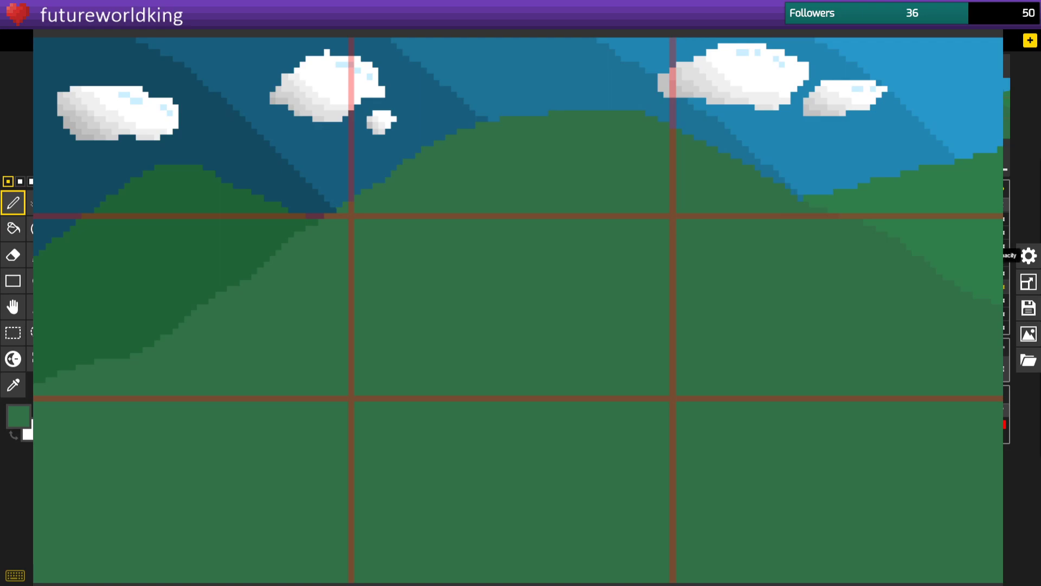
key("Return")
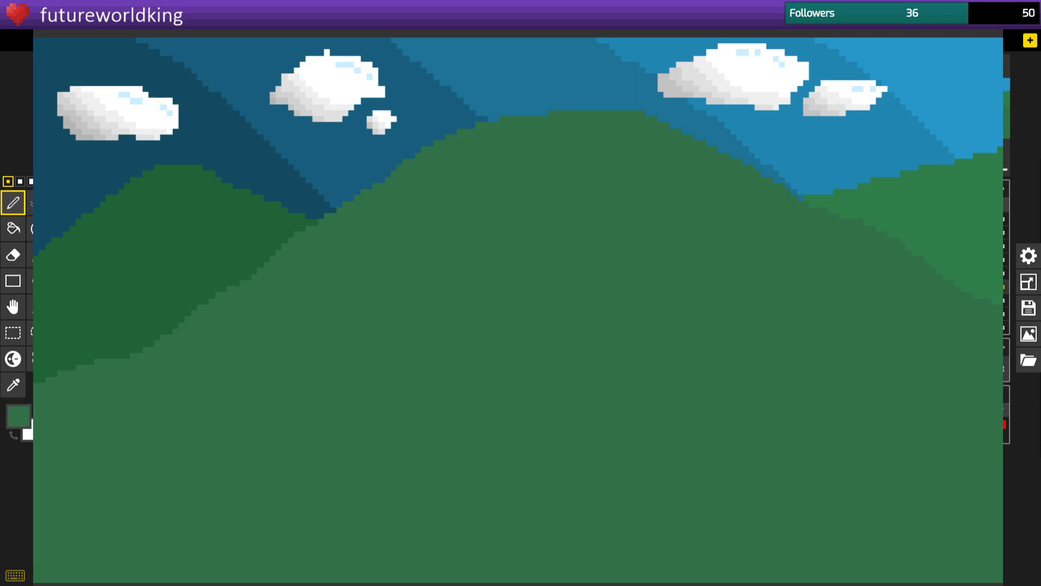
left_click(966, 314)
left_click(966, 300)
left_click(965, 287)
key("alt+F4")
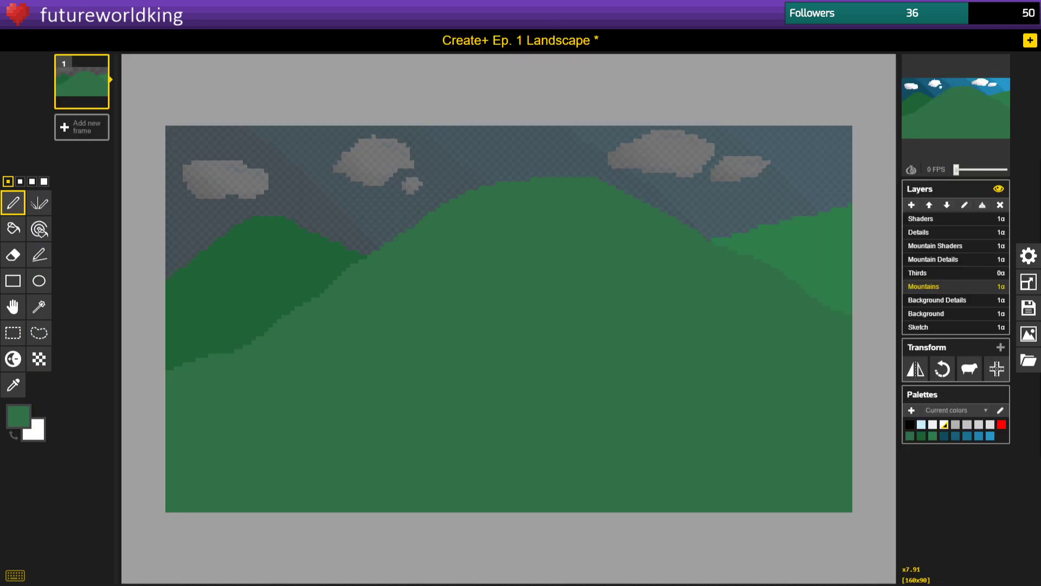
key("ctrl+s")
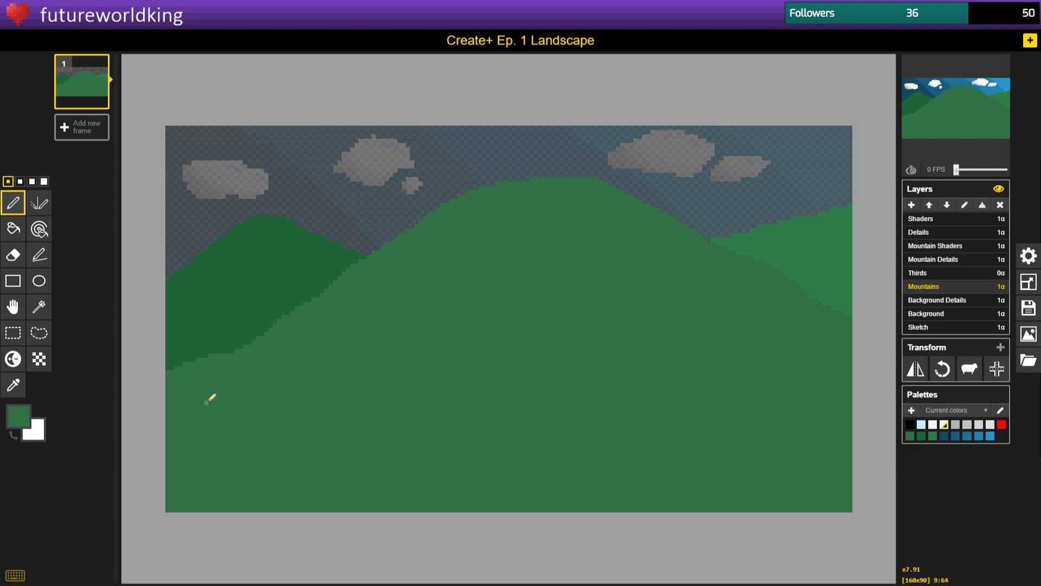
Look through the contents of the Sketch, Background, Background Details and Mountains layers.
left_click(949, 328)
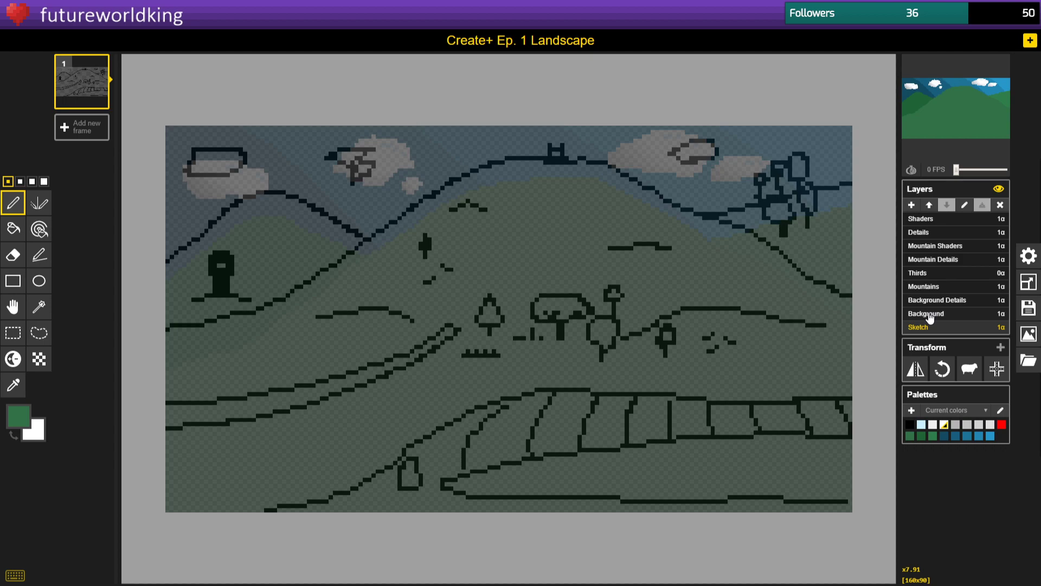
left_click(929, 319)
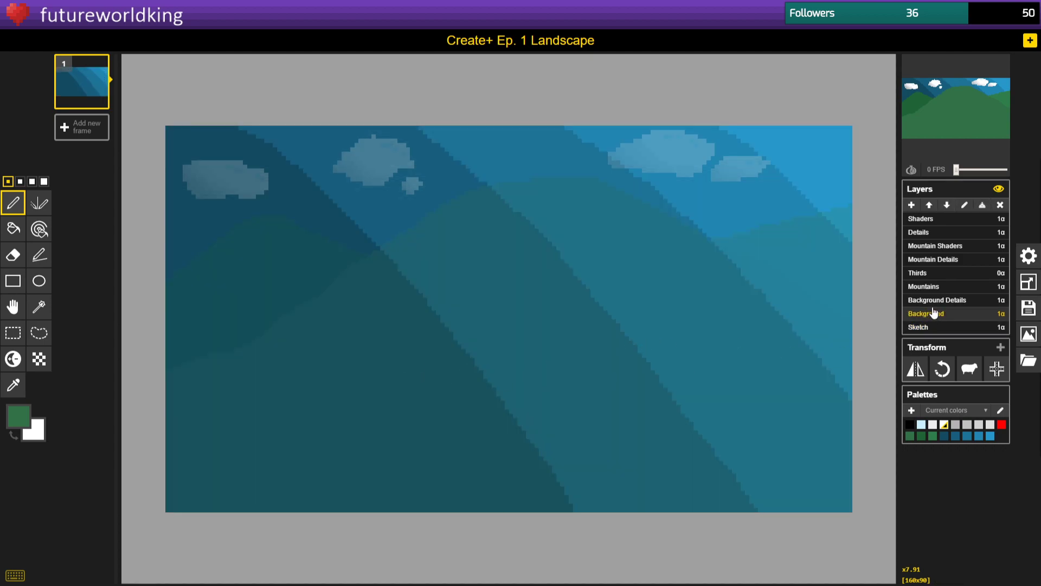
left_click(934, 302)
left_click(936, 289)
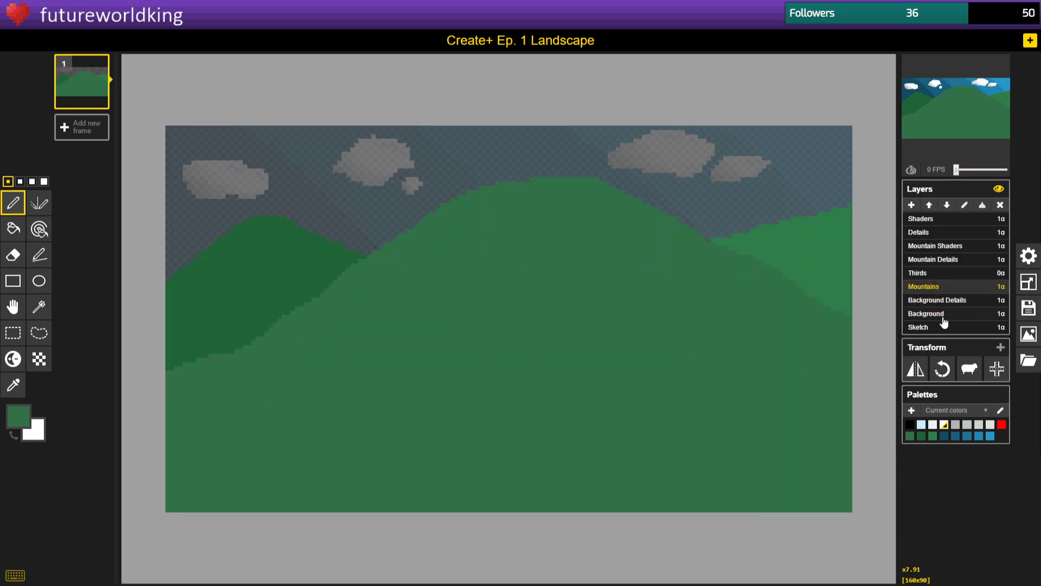
Rename the Background layer as Sky.
left_click(943, 319)
left_click(961, 208)
type("Sky")
key("Return")
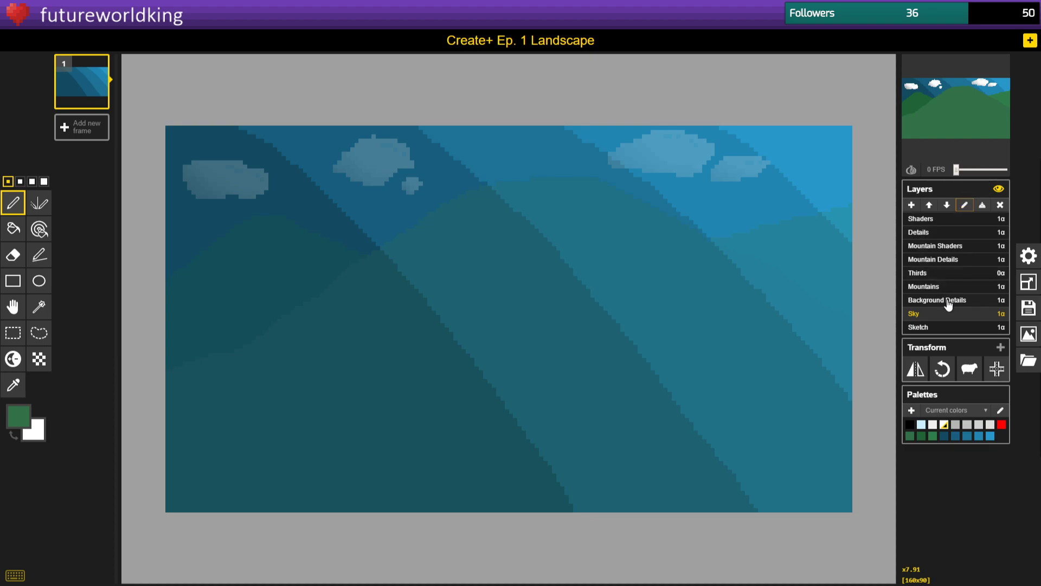
Rename the Background Details layer as Clouds.
left_click(950, 301)
left_click(962, 205)
type("Clouds")
key("Return")
Trim the upper edge of the rightmost mountain on the Mountains layer using a 2-pixel pen with a transparent secondary colour.
left_click(932, 288)
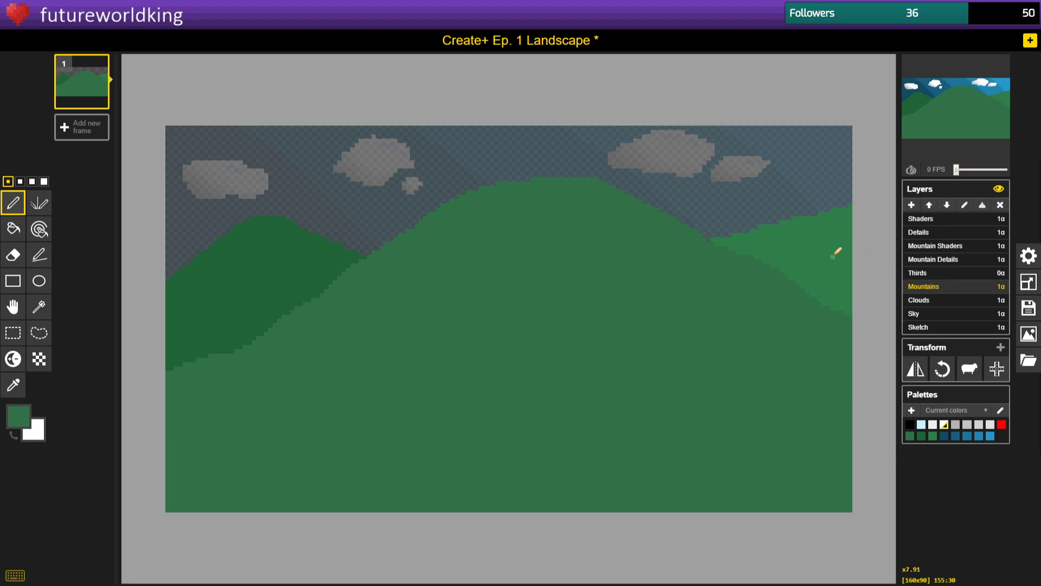
left_click(43, 437)
left_click(34, 465)
left_click(20, 181)
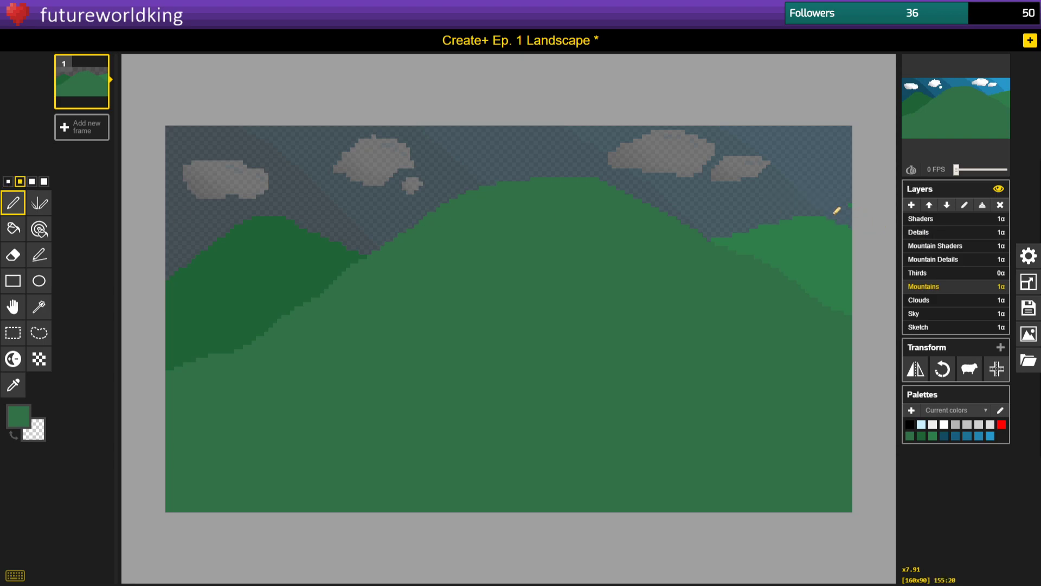
key("ctrl+z")
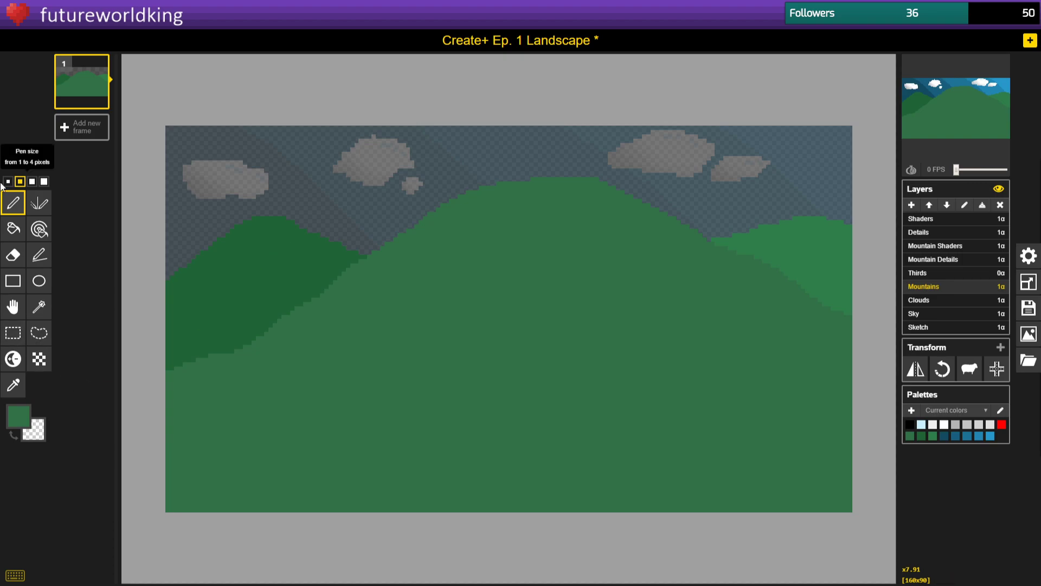
Paint a row of three progressively darker green swatches on the lower main hill with the Lighten tool at 4 pixels.
left_click(7, 181)
left_click(16, 360)
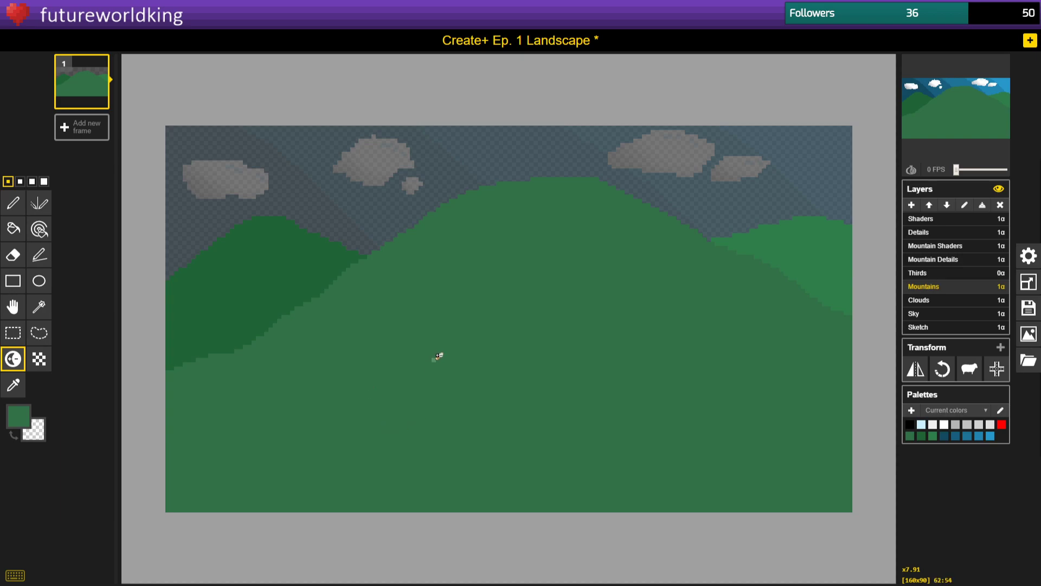
left_click(20, 181)
left_click(44, 181)
left_click(428, 409)
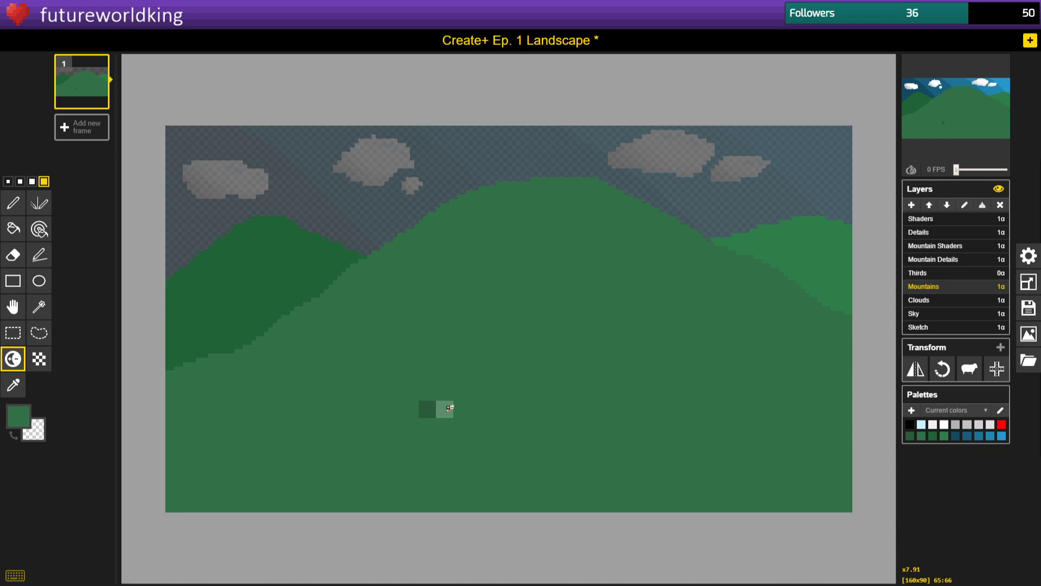
left_click(448, 405)
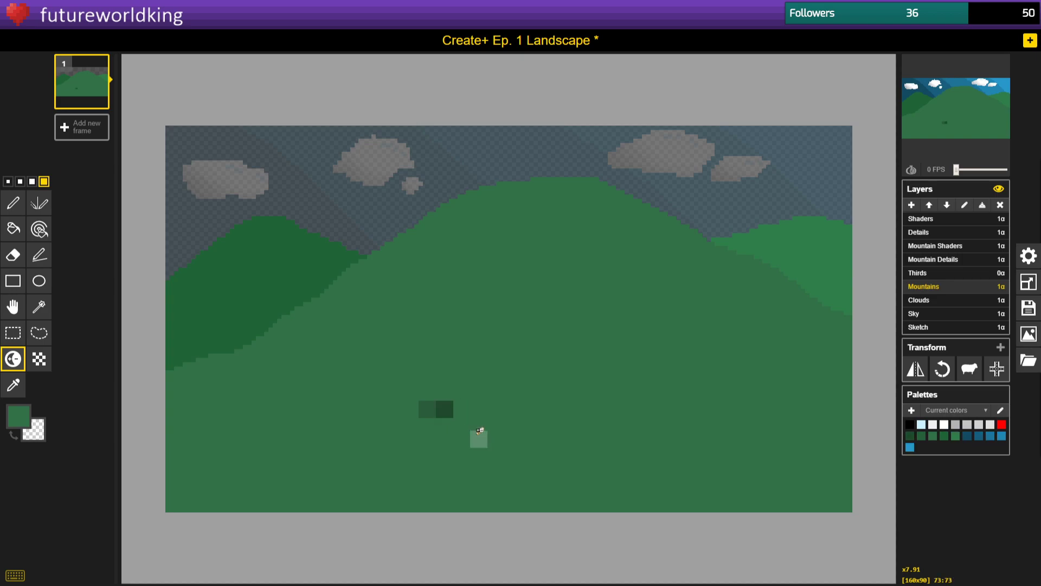
left_click(465, 407)
left_click(462, 408)
Add two progressively lighter green swatches beside the dark ones, leaving one swatch width of base green between the groups.
left_click(408, 406)
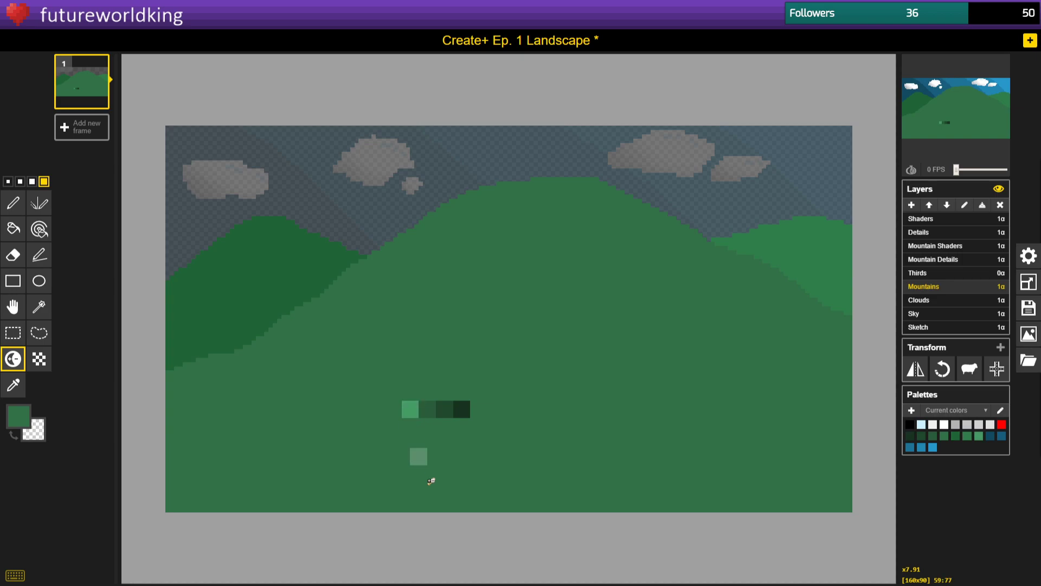
left_click(412, 412, "ctrl")
left_click(413, 412, "ctrl")
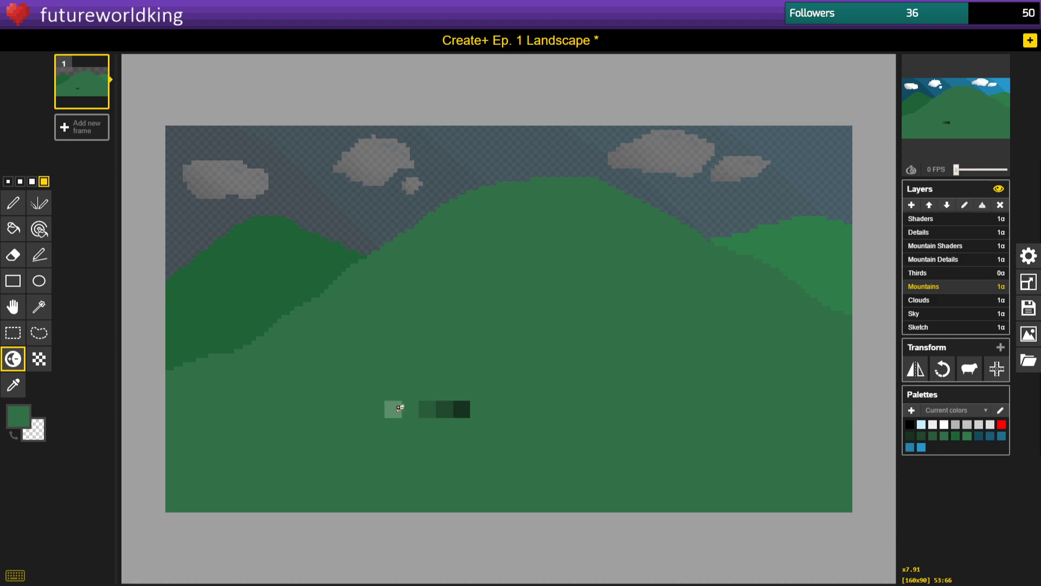
left_click(400, 408)
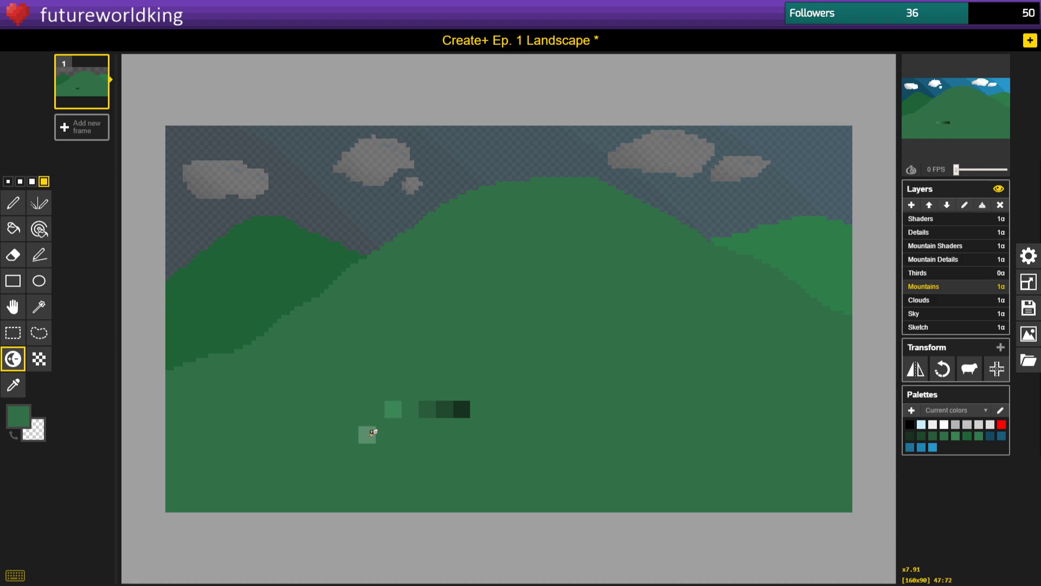
left_click(377, 409)
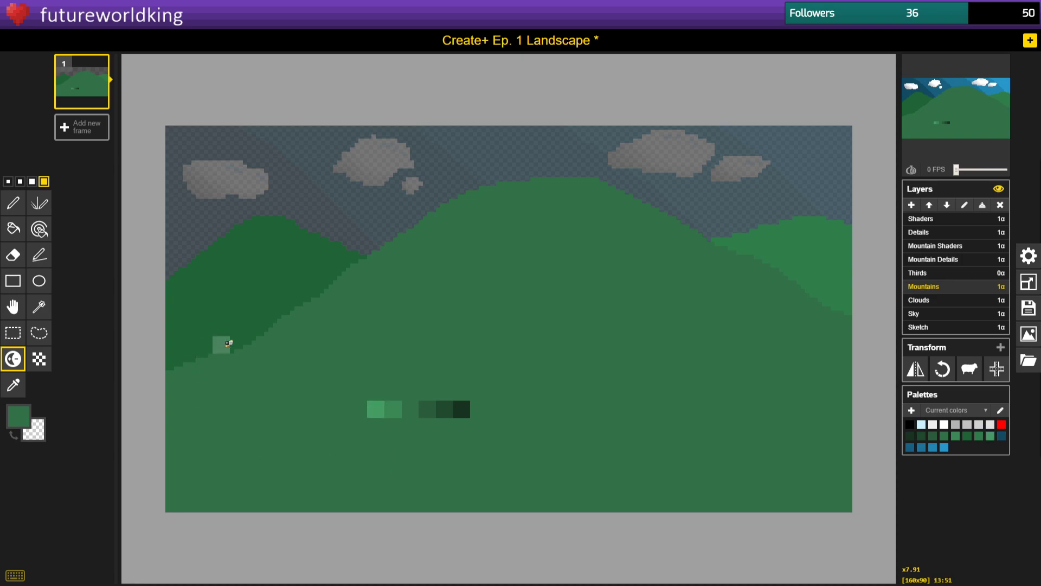
Outline the row of swatches with a rounded black border using the Pen tool at 1 pixel.
left_click(8, 182)
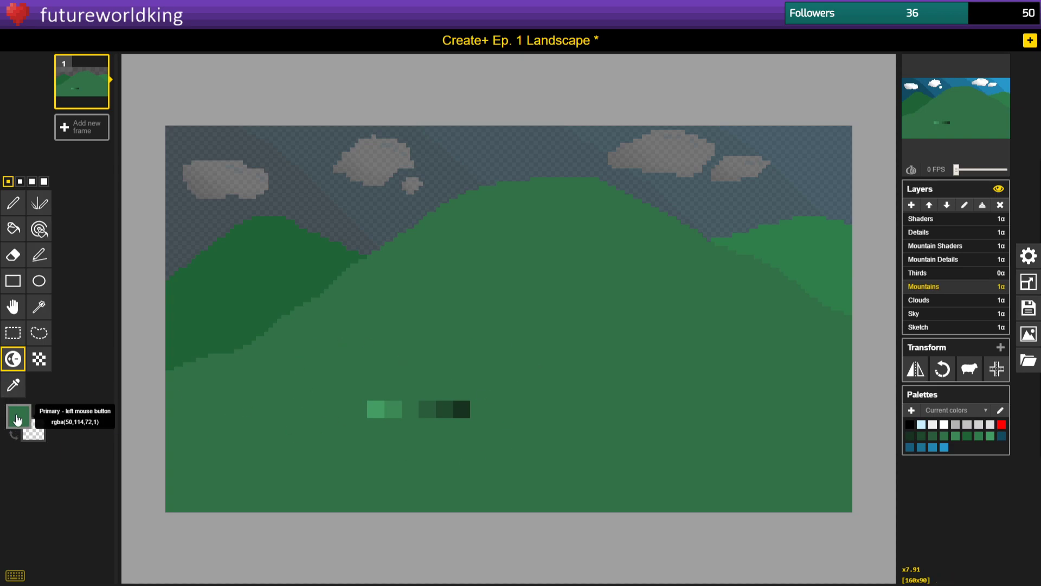
left_click(18, 416)
left_click(18, 494)
mouse_move(351, 432)
left_mouse_down()
mouse_move(392, 441)
mouse_move(511, 426)
mouse_move(502, 389)
left_mouse_up()
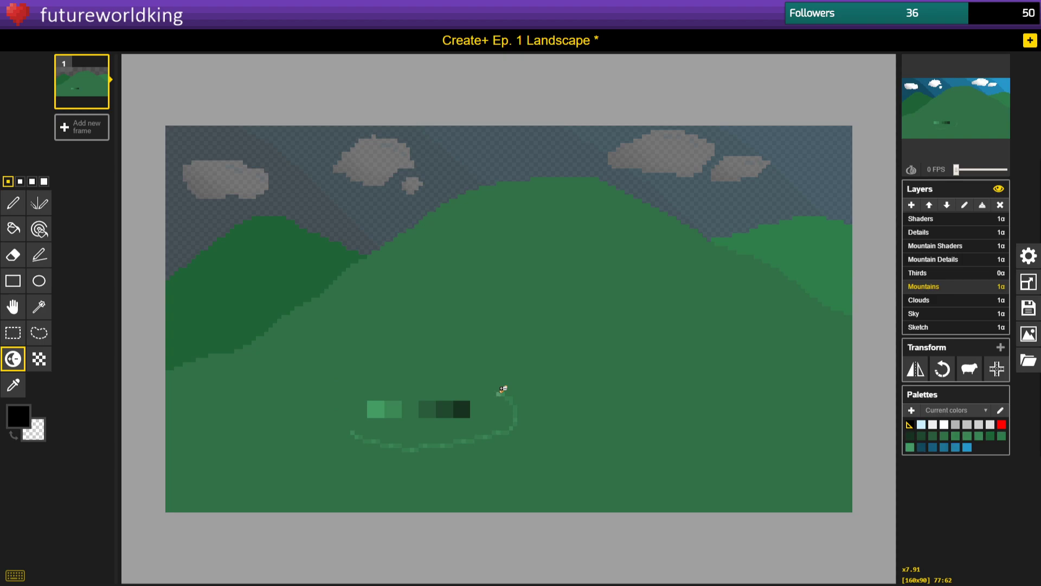
key("ctrl+z")
key("p")
mouse_move(501, 374)
left_mouse_down()
mouse_move(426, 360)
mouse_move(361, 389)
mouse_move(352, 439)
mouse_move(459, 458)
mouse_move(479, 410)
mouse_move(455, 373)
mouse_move(480, 412)
mouse_move(468, 385)
mouse_move(356, 382)
mouse_move(349, 413)
mouse_move(371, 435)
mouse_move(455, 444)
mouse_move(479, 435)
mouse_move(494, 408)
mouse_move(476, 384)
left_mouse_up()
key("ctrl+z")
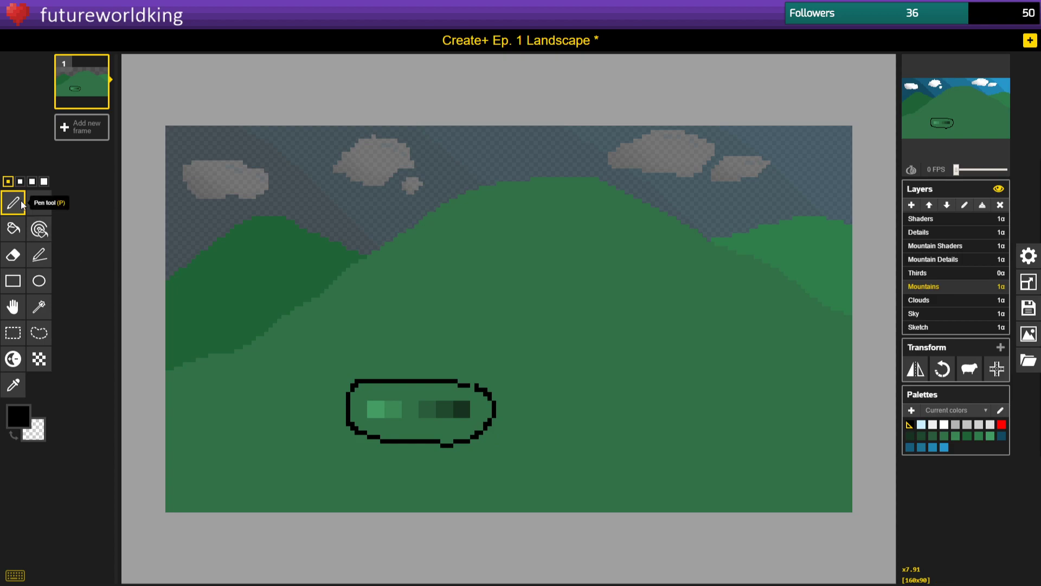
Try a ridge line on the upper main hill in the middle shade of the three dark green swatches.
left_click(16, 386)
left_click(447, 403)
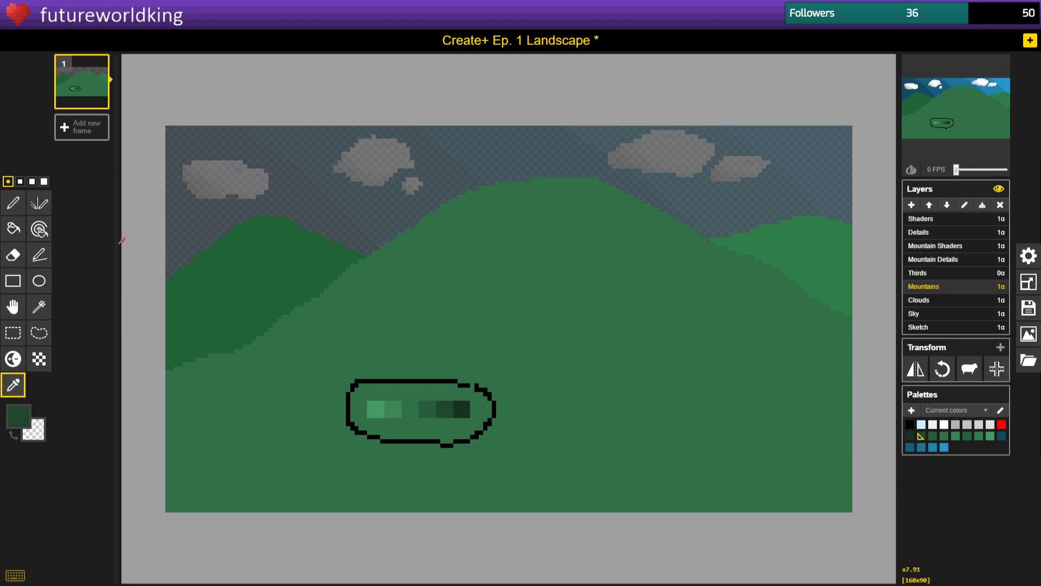
left_click(4, 200)
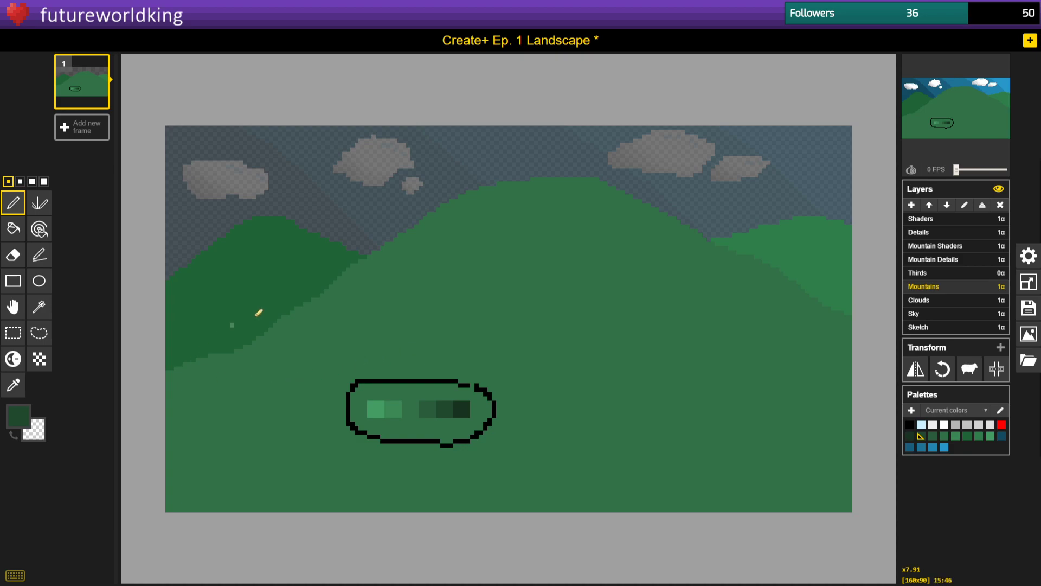
mouse_move(434, 261)
left_mouse_down()
mouse_move(505, 248)
mouse_move(525, 261)
left_mouse_up()
Sample the lightest of the three dark greens as the pen colour and undo the trial ridge strokes.
left_click(13, 384)
left_click(437, 406)
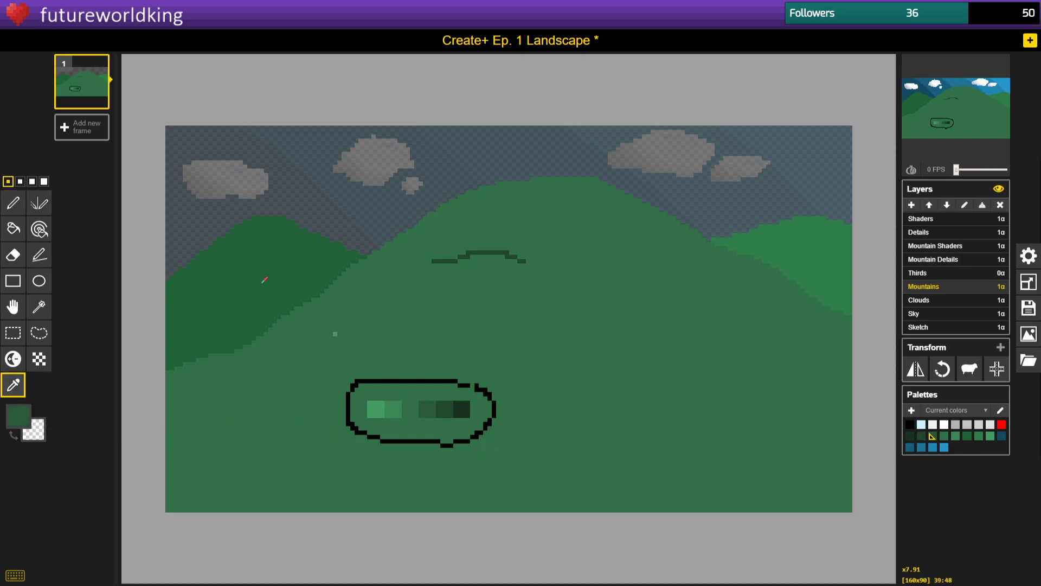
left_click(13, 202)
mouse_move(498, 289)
left_mouse_down()
mouse_move(612, 274)
mouse_move(650, 287)
left_mouse_up()
key("ctrl+z")
key("ctrl+z")
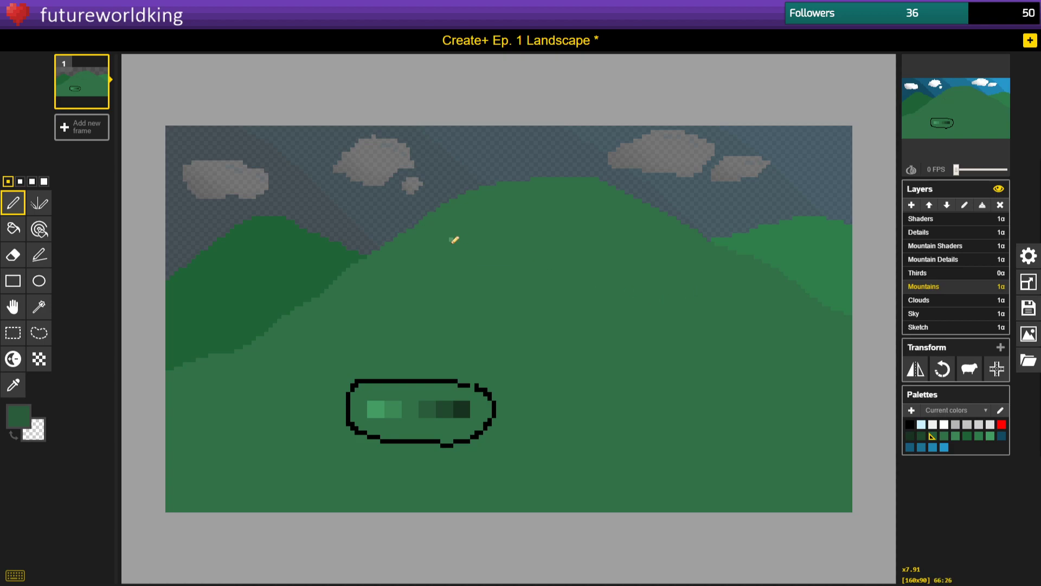
Try two freehand ridge lines on the upper main hill in the sampled dark green.
left_click_drag(449, 255, 570, 260)
key("ctrl+z")
mouse_move(461, 276)
left_mouse_down()
mouse_move(505, 255)
mouse_move(511, 268)
left_mouse_up()
key("ctrl+z")
Set the Thirds layer's opacity to 0.33 and draw a dark green ridge line near the upper-left thirds intersection on the Mountains layer.
left_click(951, 327)
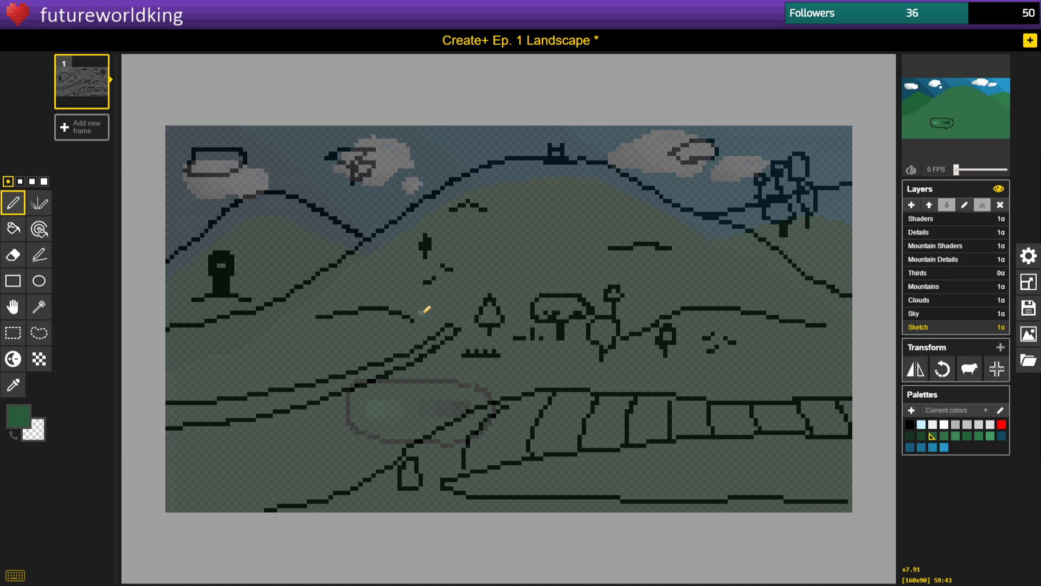
left_click(934, 290)
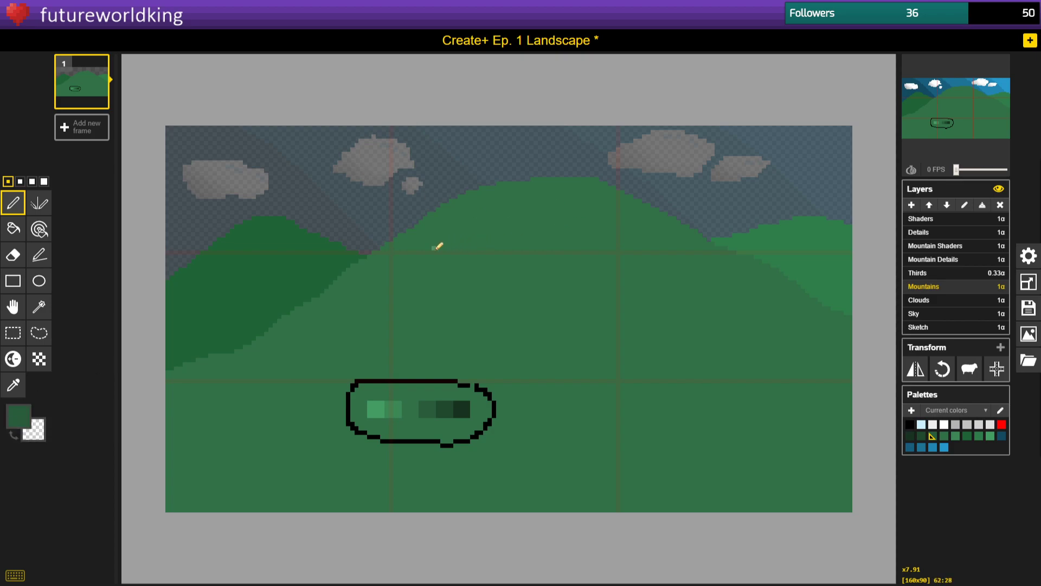
left_click_drag(444, 246, 496, 243)
Move the Sketch layer directly above the Mountains layer and make Mountains the active layer again.
left_click(955, 329)
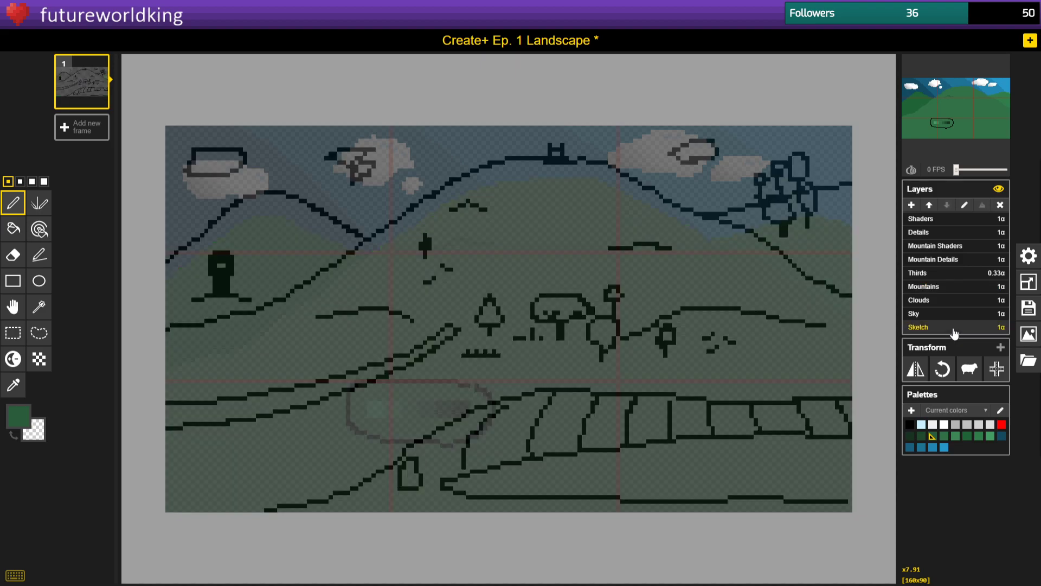
left_click(929, 205)
left_click(929, 205)
left_click(929, 205)
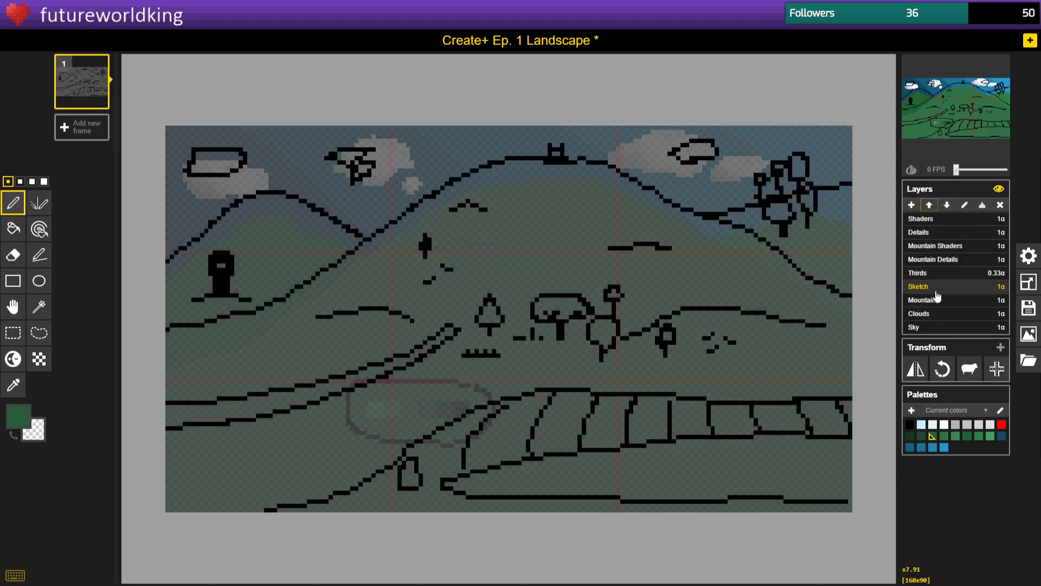
left_click(936, 300)
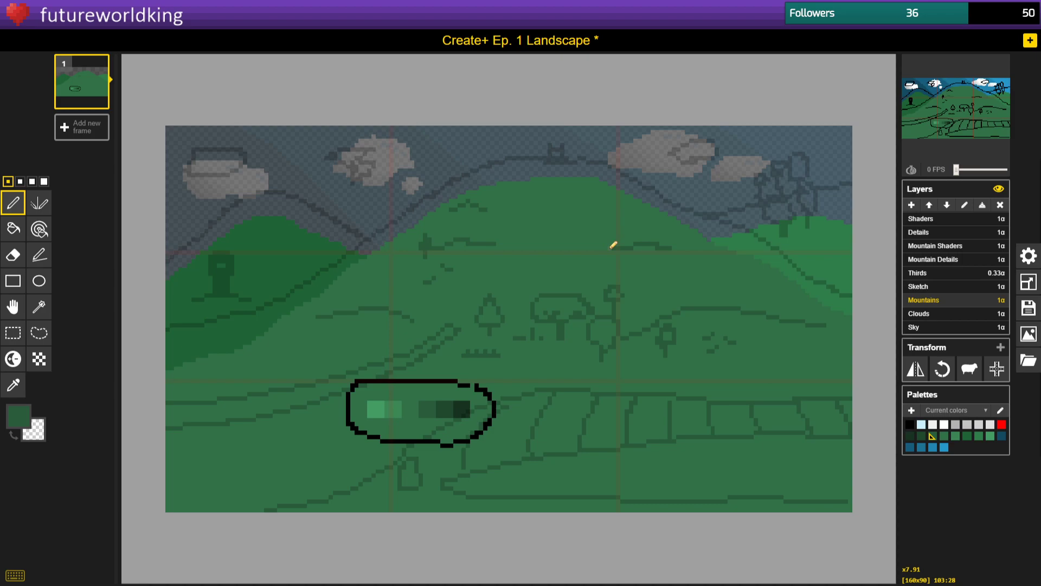
Draw a short ridge line near the upper-right thirds intersection and sample the main hill's base green as the secondary colour.
left_click_drag(612, 247, 662, 245)
left_click(13, 385)
right_click(305, 350)
left_click(13, 204)
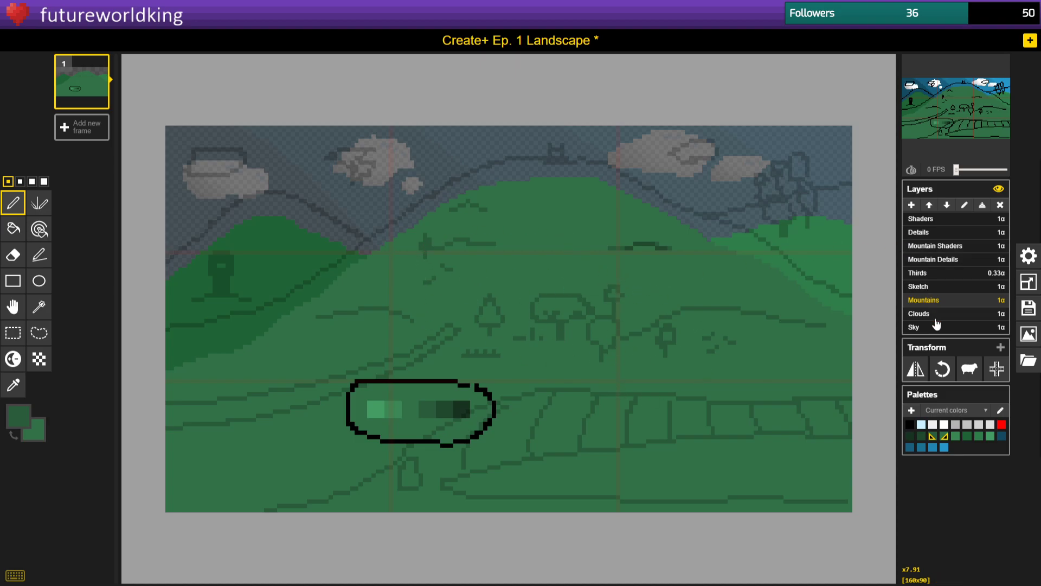
Check the Sketch layer and draw a small dark green ridge mark left of the main hill's summit on the Mountains layer.
left_click(924, 286)
left_click(930, 304)
left_click(929, 286)
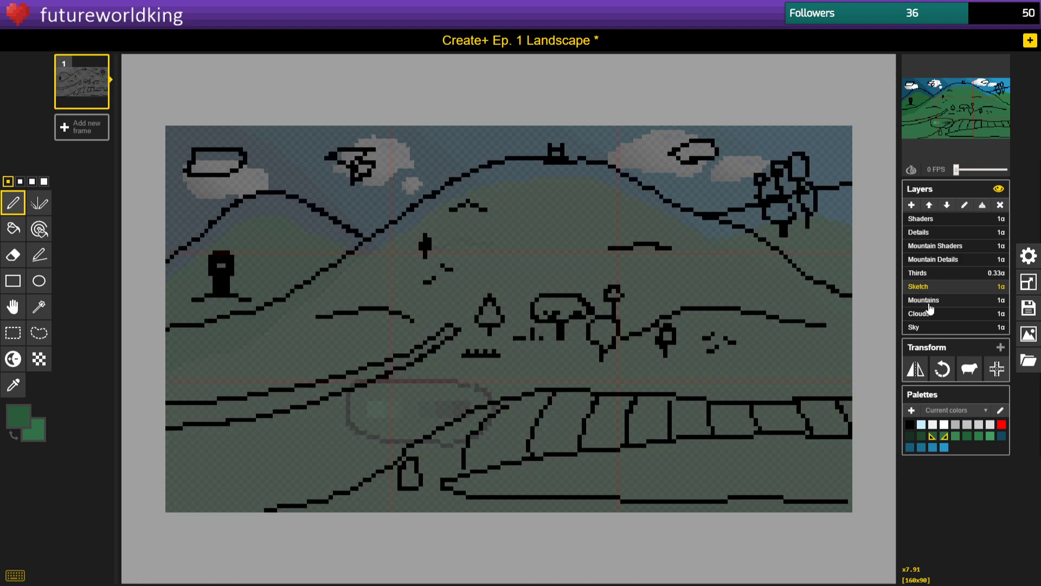
left_click(930, 304)
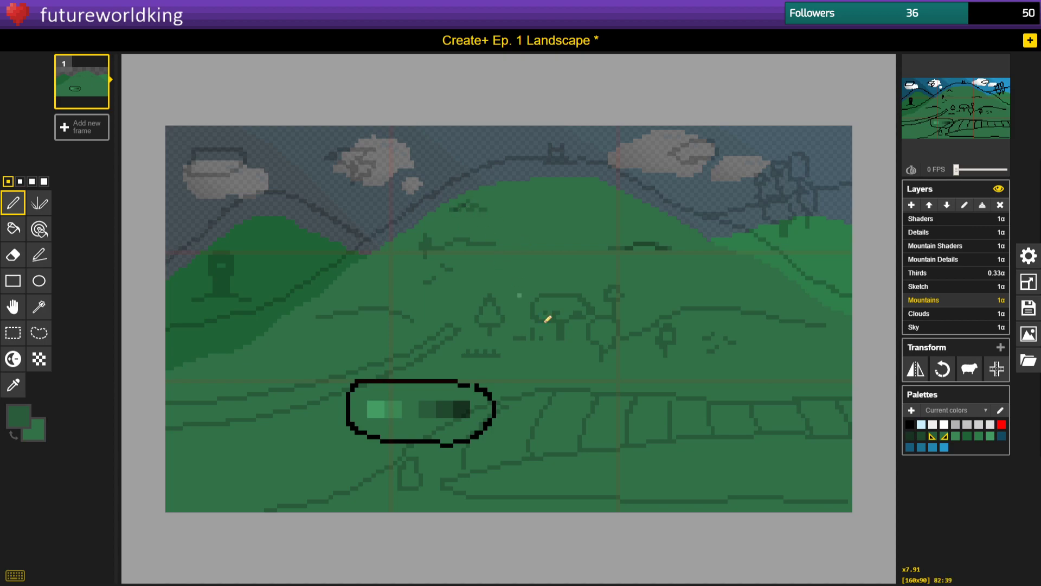
Set the Sketch layer's opacity to 0 and return to the Mountains layer.
left_click(1001, 288)
left_click(1001, 287)
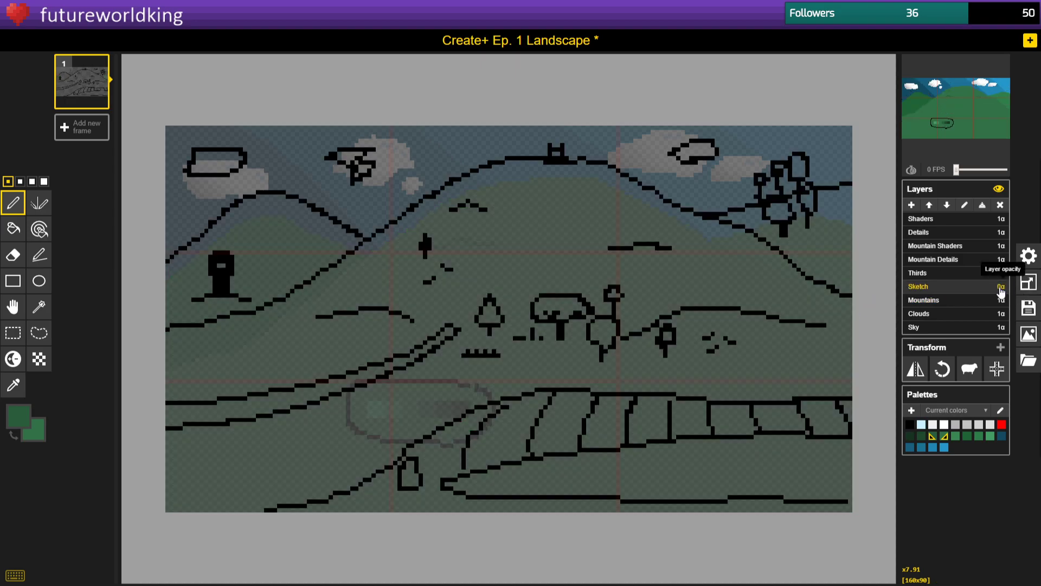
left_click(953, 299)
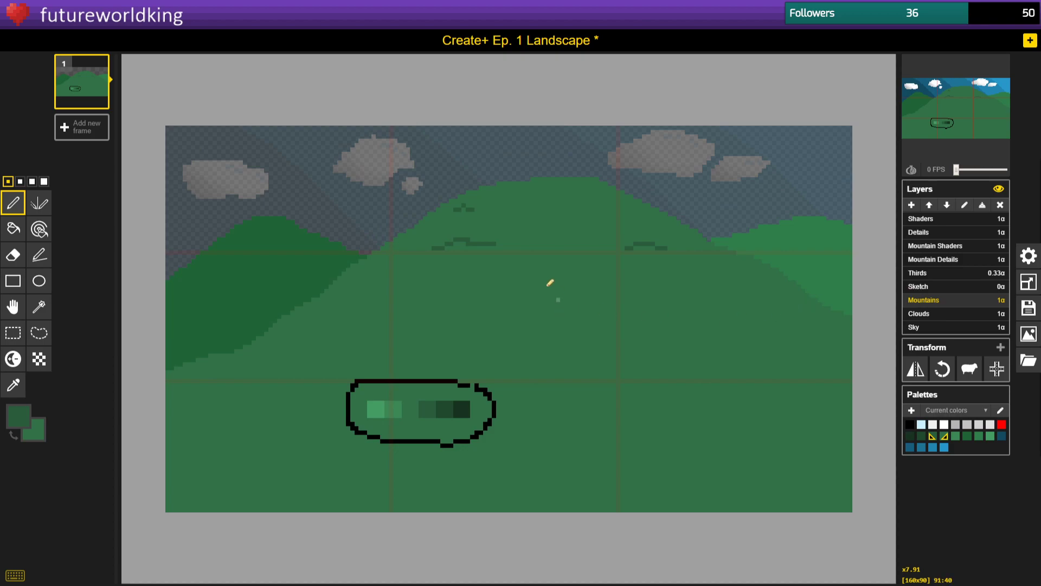
Refine the left ridge line's right-hand end and add a small matching ridge mark right of the main hill's summit.
mouse_move(475, 238)
left_mouse_down()
mouse_move(483, 242)
mouse_move(467, 244)
mouse_move(488, 242)
left_mouse_up()
left_click(491, 248)
left_click(573, 207)
Draw a long, gently curved dark green ridge line across the left half of the main hill, just above the lower thirds line.
left_click(928, 288)
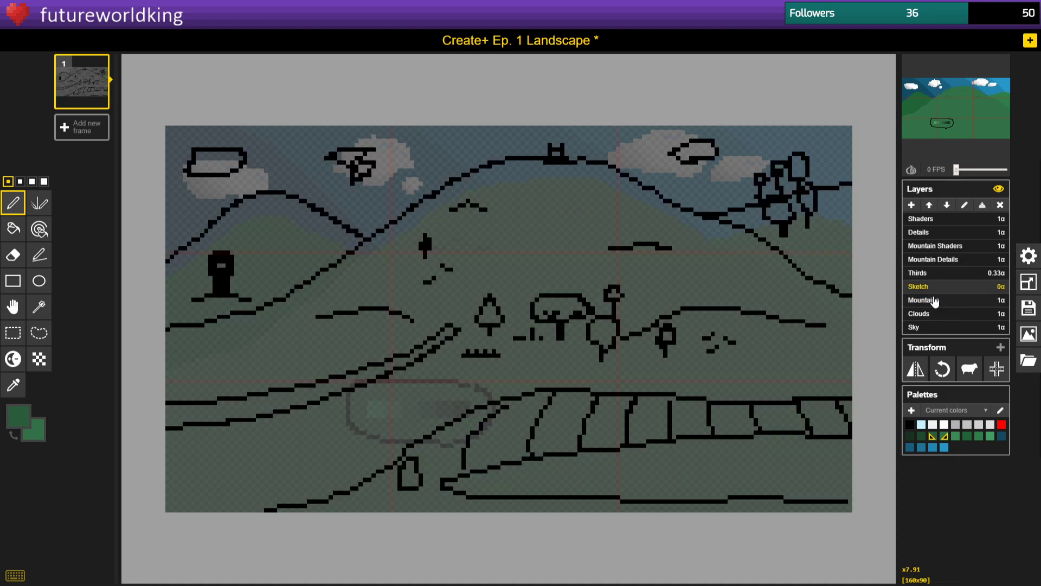
left_click(935, 302)
mouse_move(315, 322)
left_mouse_down()
mouse_move(389, 316)
mouse_move(475, 339)
left_mouse_up()
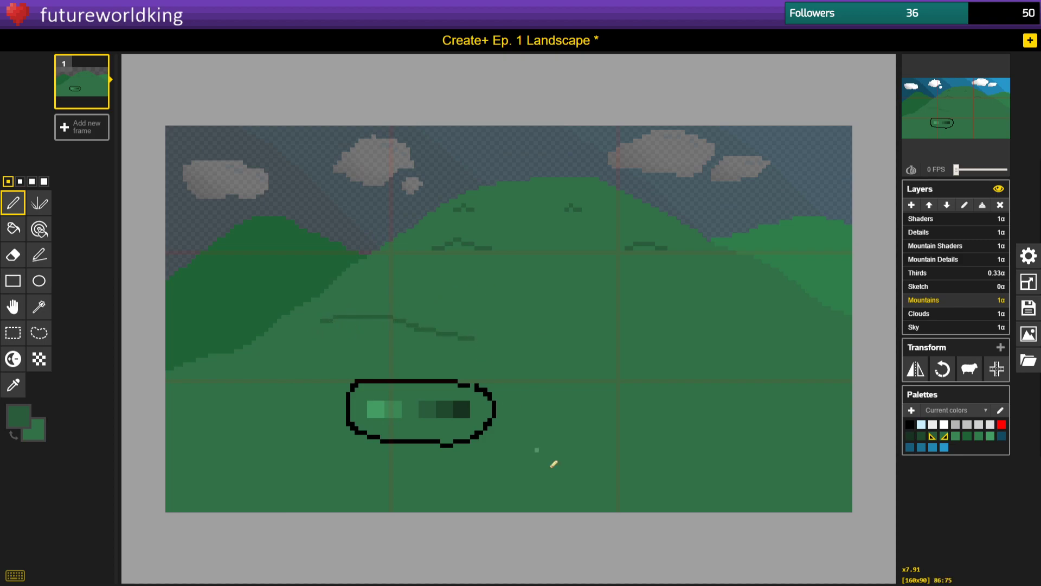
key("ctrl+z")
mouse_move(324, 326)
left_mouse_down()
mouse_move(384, 319)
mouse_move(478, 342)
left_mouse_up()
Draw a long arched dark green ridge line on the right half of the main hill, redrawing it until the curve fits.
mouse_move(665, 346)
left_mouse_down()
mouse_move(752, 325)
mouse_move(833, 322)
left_mouse_up()
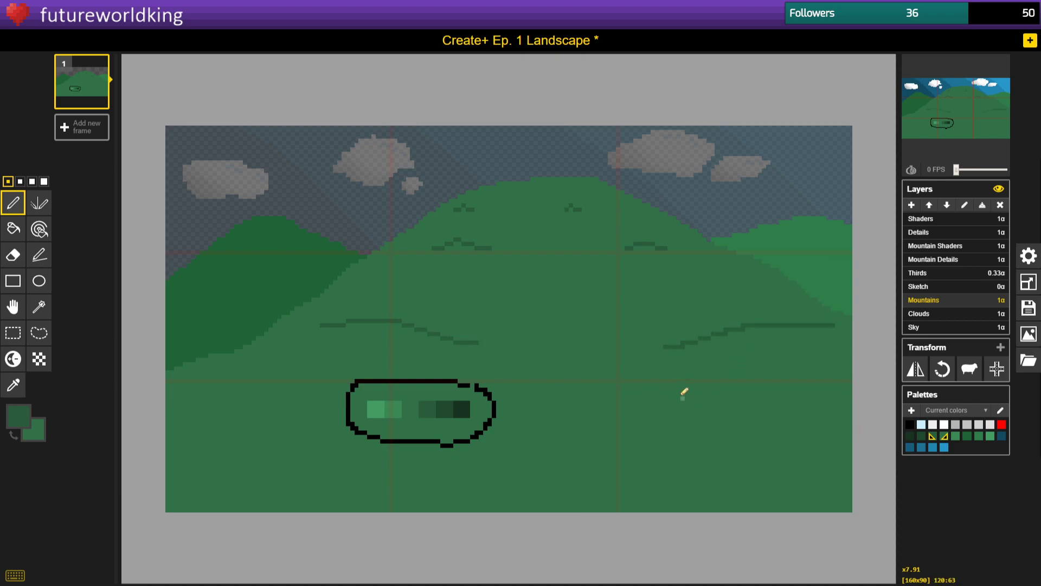
key("ctrl+z")
mouse_move(774, 297)
left_mouse_down()
mouse_move(716, 286)
mouse_move(658, 302)
left_mouse_up()
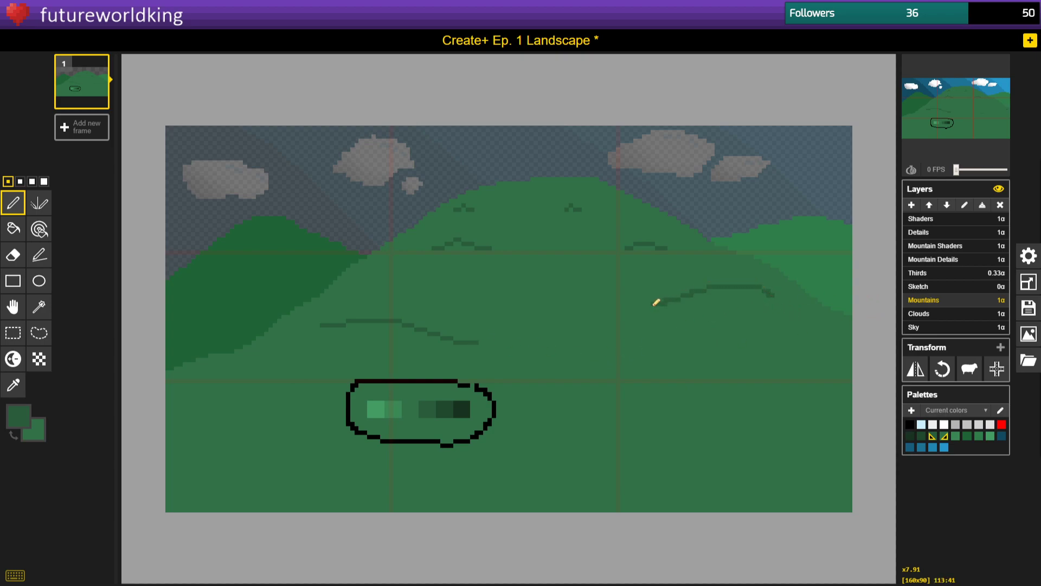
key("ctrl+z")
mouse_move(811, 325)
left_mouse_down()
mouse_move(738, 305)
mouse_move(618, 338)
left_mouse_up()
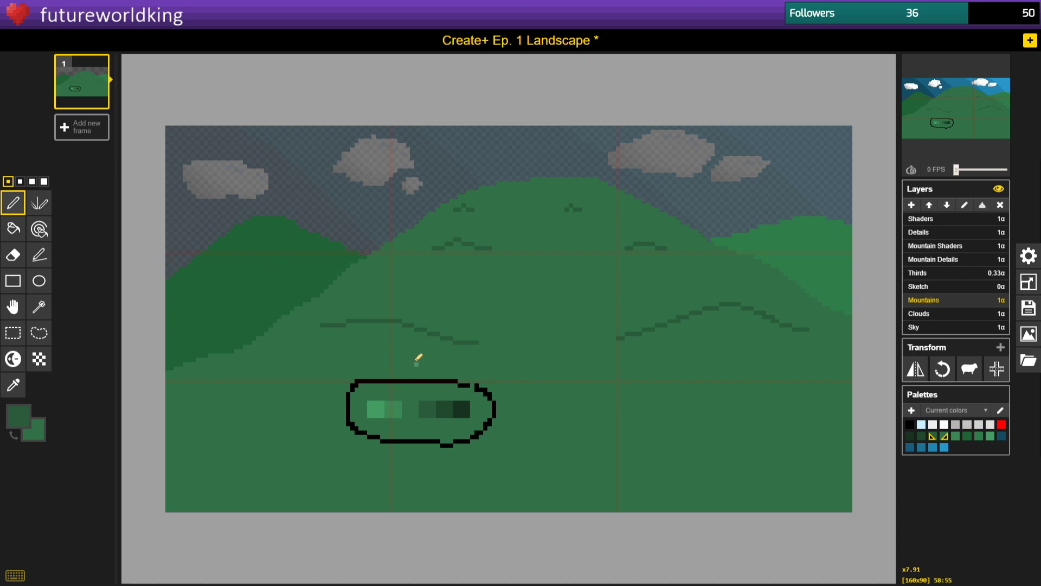
Draw a dark green face on the main hill, with an eye beneath each long ridge line plus a nose and mouth.
mouse_move(401, 332)
left_mouse_down()
mouse_move(356, 357)
mouse_move(417, 378)
mouse_move(417, 348)
mouse_move(397, 342)
mouse_move(420, 364)
left_mouse_up()
mouse_move(697, 324)
left_mouse_down()
mouse_move(671, 350)
mouse_move(708, 369)
mouse_move(715, 322)
mouse_move(683, 340)
mouse_move(683, 358)
mouse_move(697, 347)
mouse_move(667, 351)
mouse_move(695, 359)
mouse_move(679, 348)
mouse_move(692, 371)
left_mouse_up()
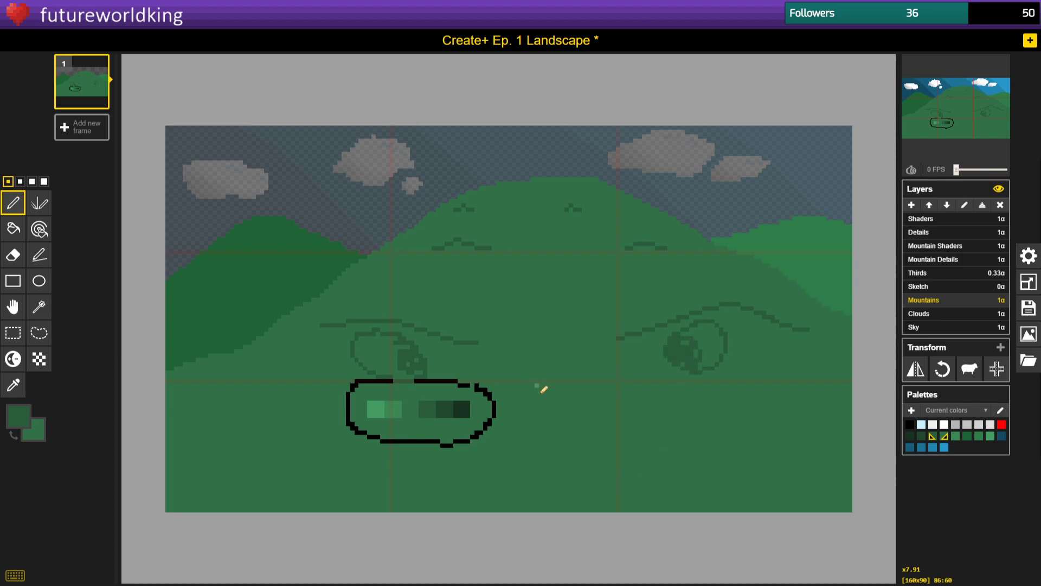
mouse_move(555, 372)
left_mouse_down()
mouse_move(561, 401)
mouse_move(525, 410)
mouse_move(519, 402)
mouse_move(516, 413)
mouse_move(554, 425)
mouse_move(574, 391)
left_mouse_up()
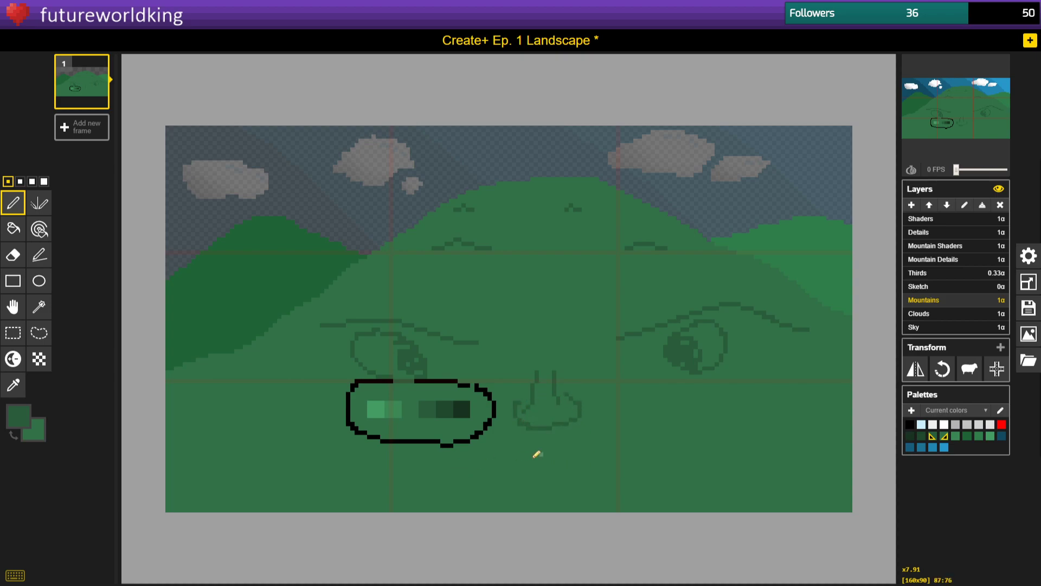
mouse_move(505, 451)
left_mouse_down()
mouse_move(588, 441)
mouse_move(672, 463)
mouse_move(528, 477)
mouse_move(504, 447)
mouse_move(513, 451)
left_mouse_up()
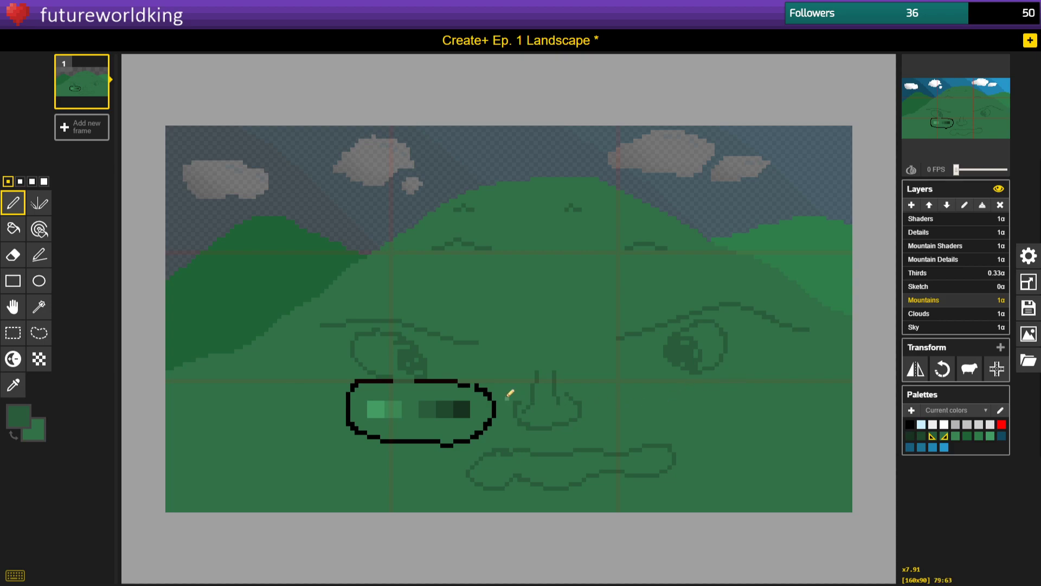
Draw an arched dark green eyebrow line above each of the two long ridge lines on the main hill.
mouse_move(441, 321)
left_mouse_down()
mouse_move(362, 310)
mouse_move(329, 323)
left_mouse_up()
mouse_move(615, 341)
left_mouse_down()
mouse_move(632, 317)
mouse_move(718, 291)
mouse_move(809, 327)
left_mouse_up()
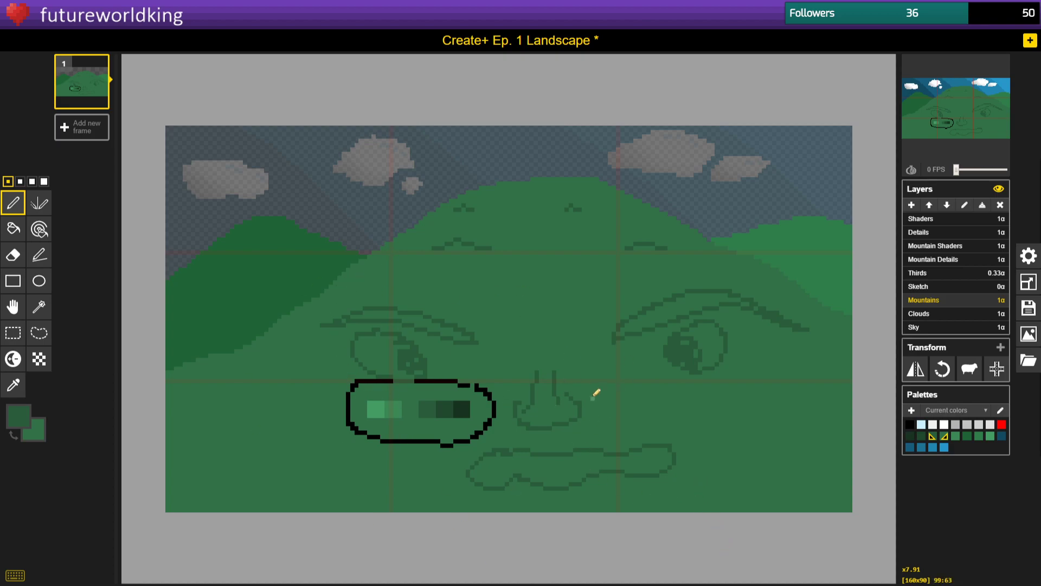
Undo the eyebrow lines, the whole face and the long ridge line on the right half of the main hill.
key("ctrl+z")
key("ctrl+z")
key("ctrl+z")
key("ctrl+z")
key("ctrl+z")
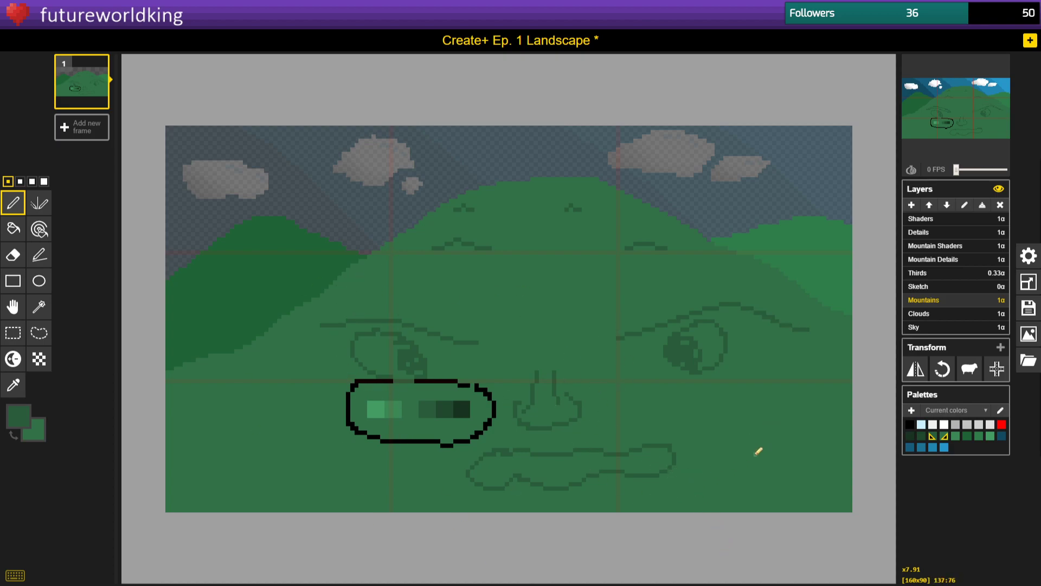
key("ctrl+z")
key("ctrl+z")
key("ctrl+z")
key("ctrl+z")
key("ctrl+z")
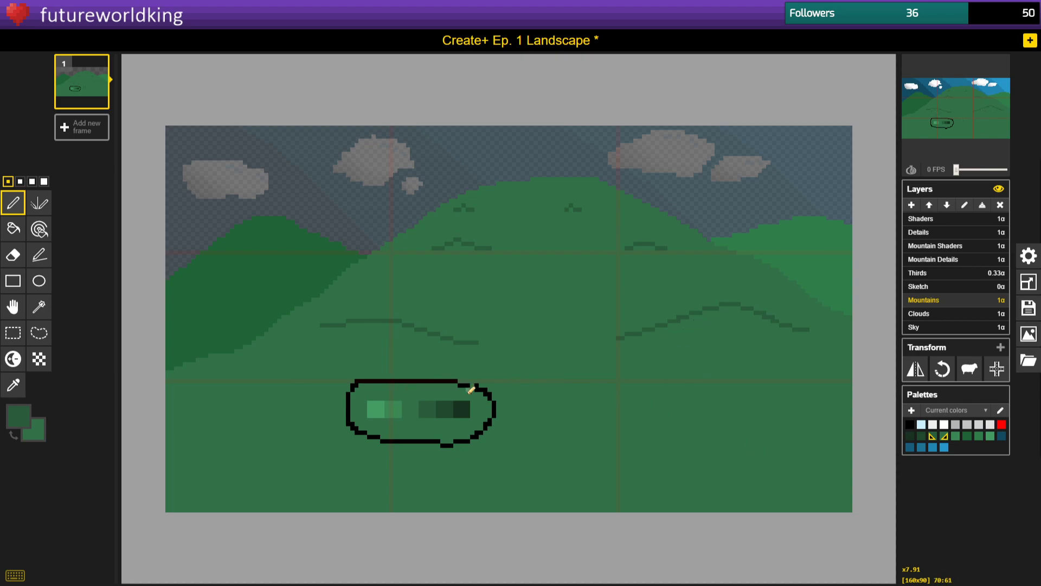
key("ctrl+z")
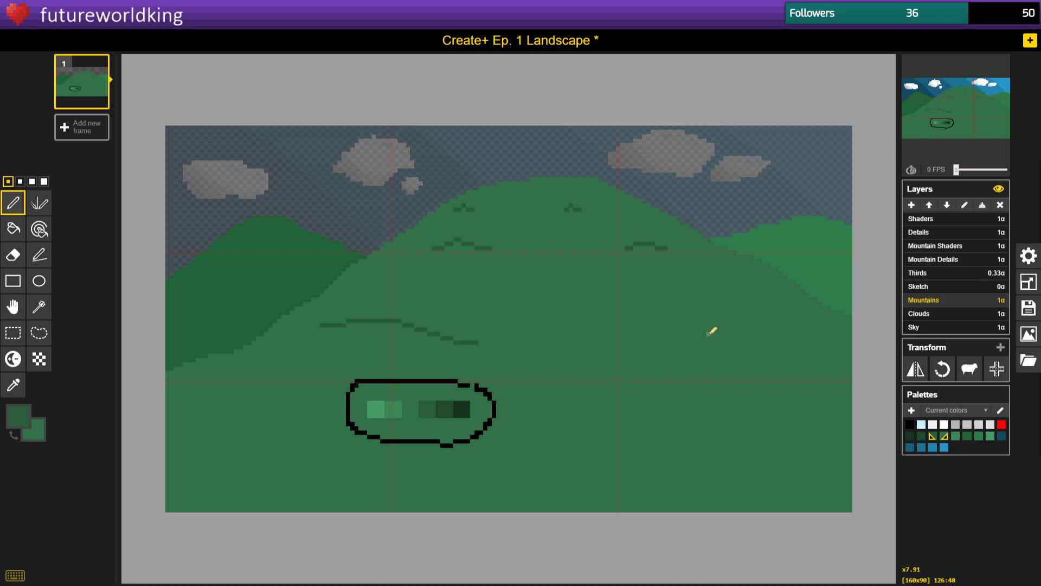
Draw a descending dark green ridge line on the hill's right half, plus two eyes, a nose and a small mouth.
mouse_move(690, 317)
left_mouse_down()
mouse_move(752, 294)
mouse_move(786, 298)
left_mouse_up()
key("ctrl+z")
left_click_drag(782, 351, 660, 329)
mouse_move(685, 343)
left_mouse_down()
mouse_move(710, 370)
mouse_move(690, 342)
left_mouse_up()
mouse_move(404, 333)
left_mouse_down()
mouse_move(400, 362)
mouse_move(404, 332)
mouse_move(428, 344)
mouse_move(414, 360)
mouse_move(428, 345)
mouse_move(428, 360)
left_mouse_up()
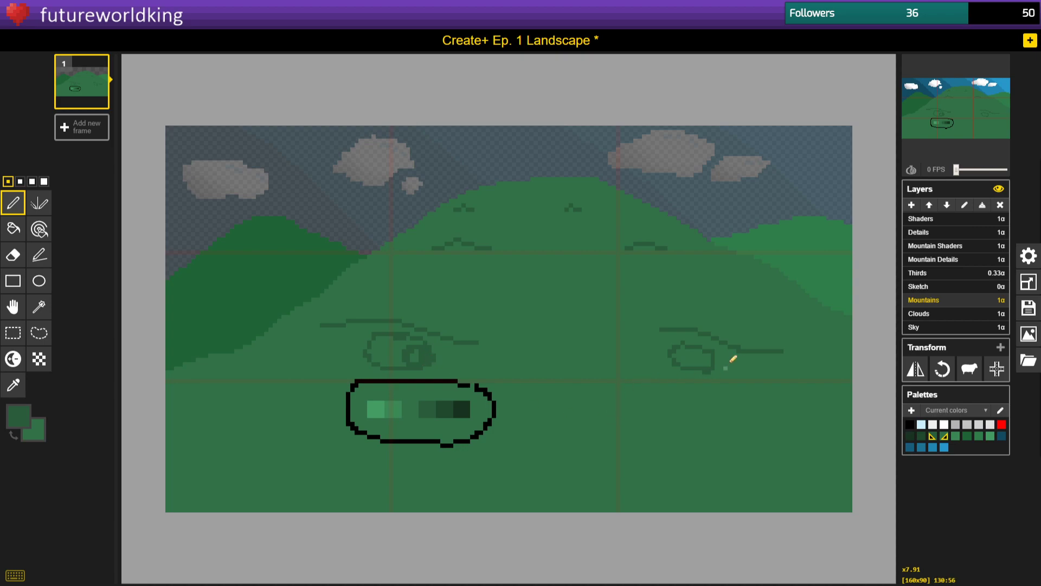
mouse_move(689, 348)
left_mouse_down()
mouse_move(704, 364)
mouse_move(712, 355)
left_mouse_up()
left_click_drag(579, 384, 575, 412)
left_click_drag(533, 453, 577, 466)
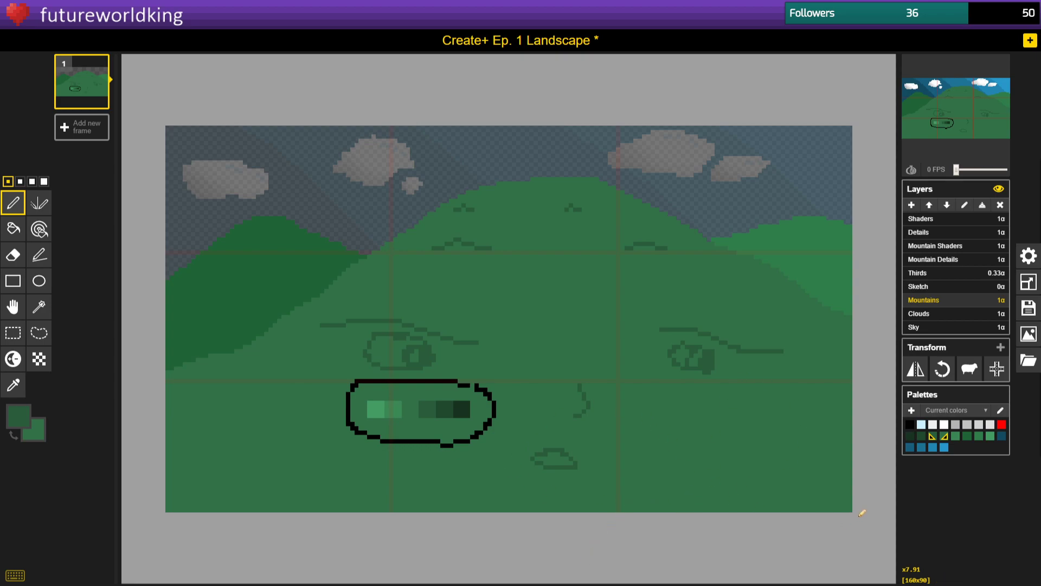
Undo the second face and the descending ridge line on the main hill.
key("ctrl+z")
key("ctrl+z")
key("ctrl+z")
key("ctrl+z")
key("ctrl+z")
key("ctrl+z")
key("ctrl+z")
key("ctrl+z")
key("ctrl+z")
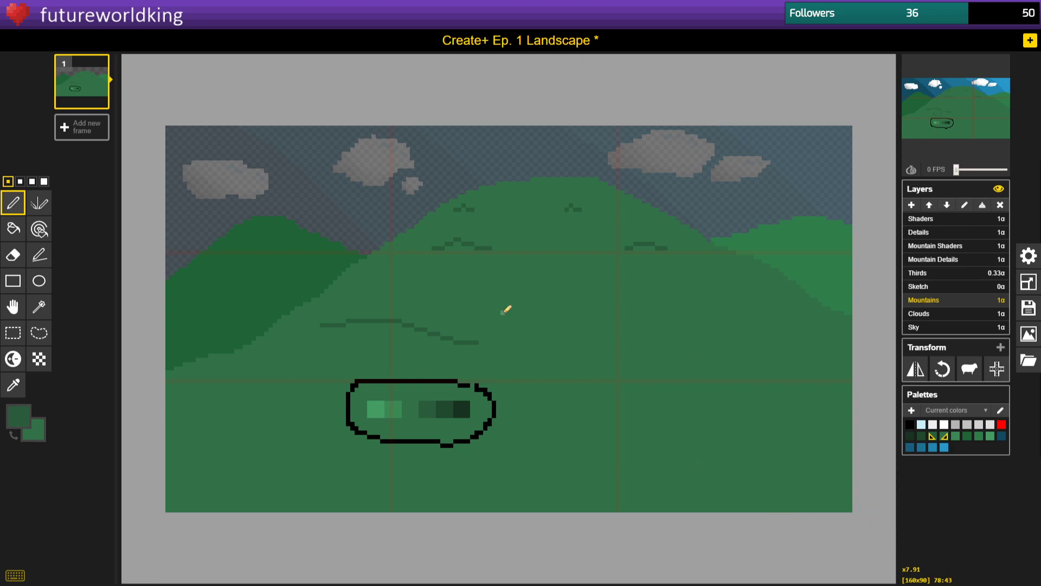
Remove the long left ridge line and draw a gently arched dark green one across the main hill's right half.
key("ctrl+z")
mouse_move(804, 346)
left_mouse_down()
mouse_move(781, 355)
mouse_move(715, 324)
mouse_move(681, 320)
left_mouse_up()
key("ctrl+z")
mouse_move(608, 364)
left_mouse_down()
mouse_move(714, 333)
mouse_move(760, 333)
mouse_move(635, 351)
mouse_move(675, 335)
mouse_move(826, 338)
left_mouse_up()
key("ctrl+z")
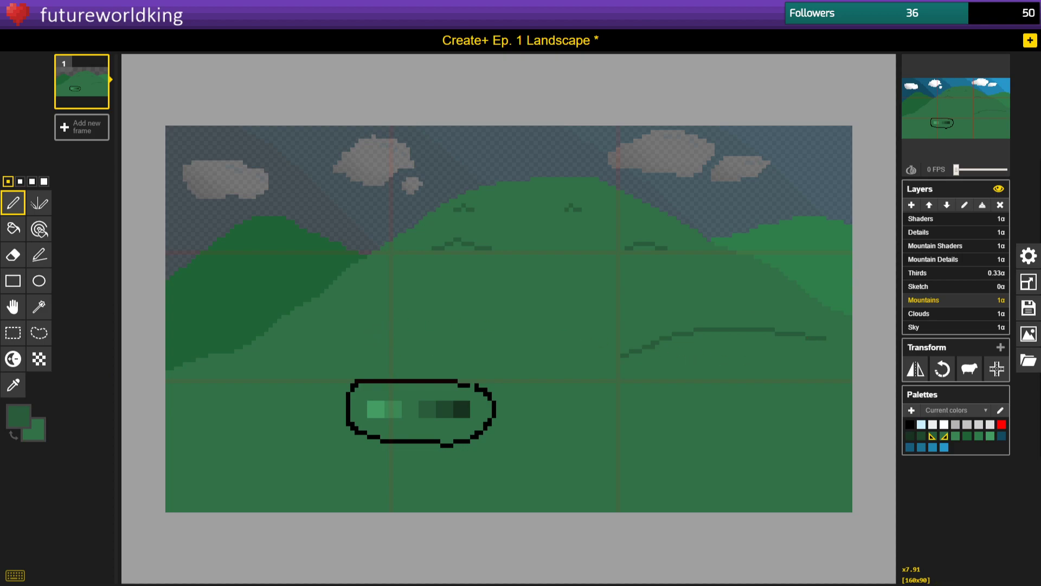
Move the Mountain Details layer below Thirds and Sketch so it sits directly above Mountains.
left_click(948, 259)
left_click(947, 206)
left_click(948, 205)
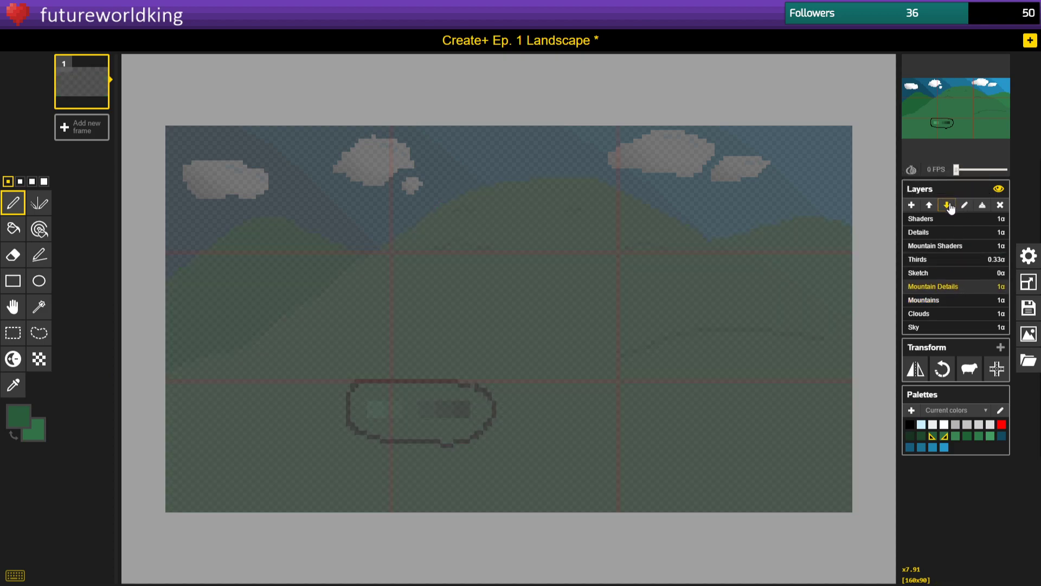
Set the primary colour to light blue #add7e7 for the Pen tool.
left_click(18, 417)
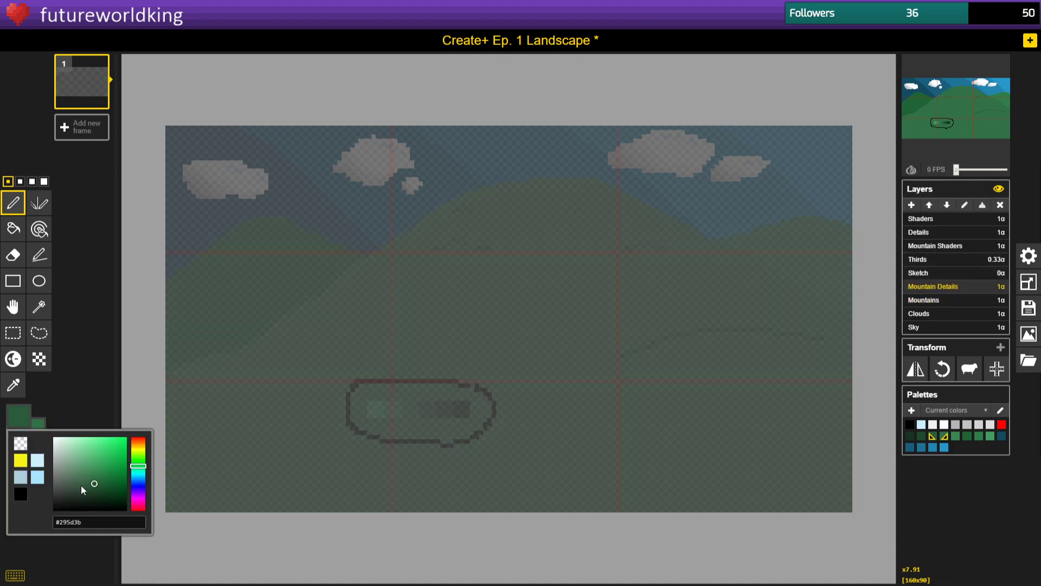
left_click(138, 477)
left_click(76, 443)
left_click(71, 443)
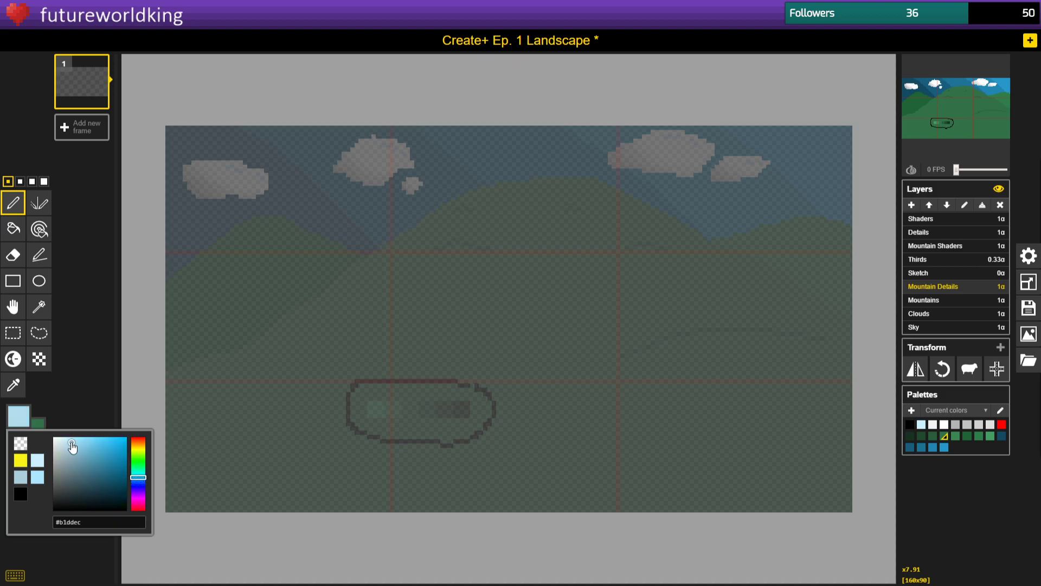
left_click(22, 205)
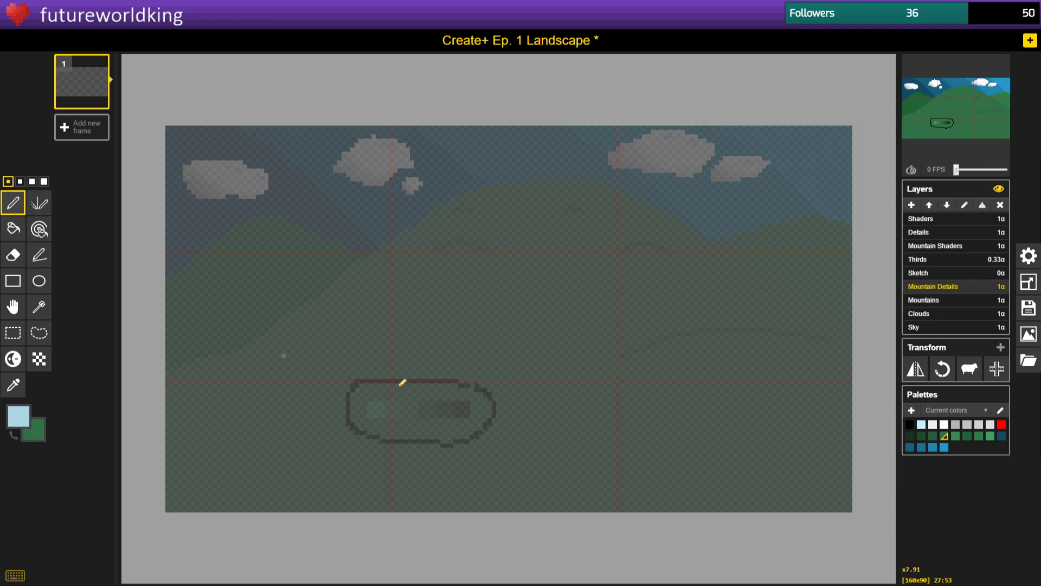
Outline a light blue river curving from mid-hill down to the canvas's left edge, widening as it descends.
left_click(438, 364)
mouse_move(430, 369)
left_mouse_down()
mouse_move(402, 369)
mouse_move(432, 378)
mouse_move(429, 368)
mouse_move(316, 425)
mouse_move(158, 446)
left_mouse_up()
key("ctrl+z")
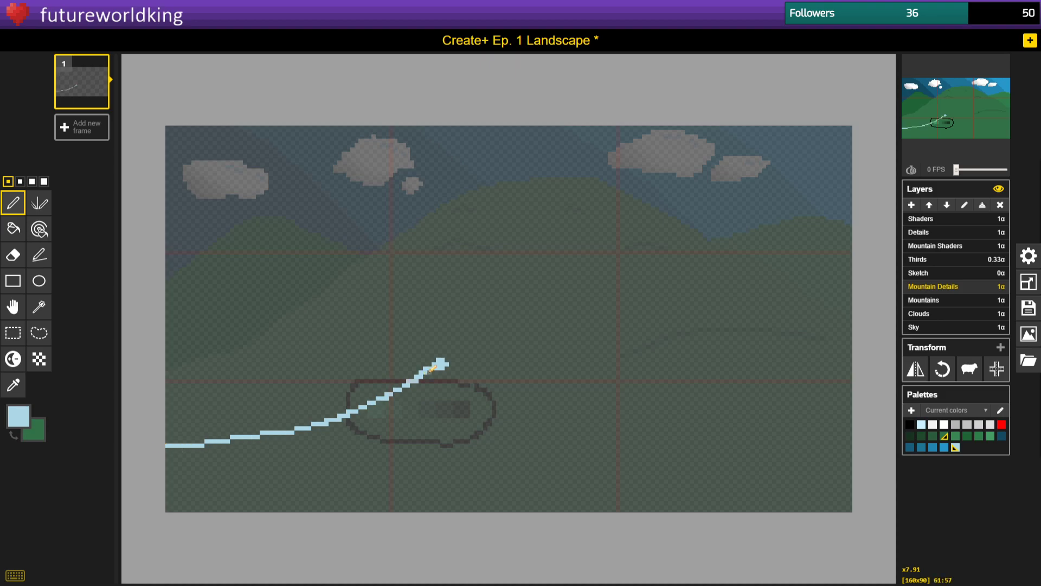
mouse_move(436, 367)
left_mouse_down()
mouse_move(278, 454)
mouse_move(157, 489)
left_mouse_up()
key("ctrl+z")
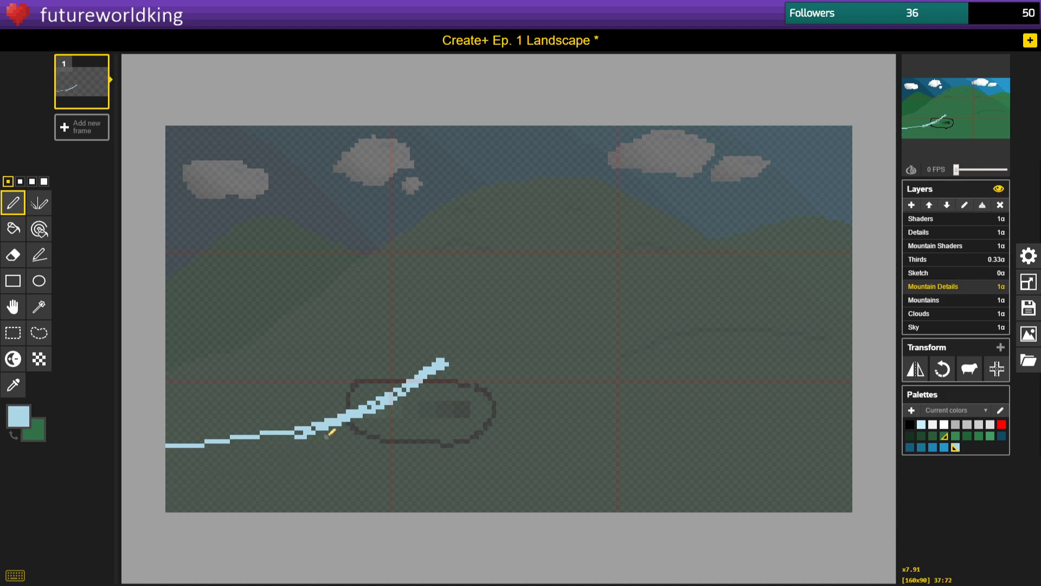
mouse_move(347, 418)
left_mouse_down()
mouse_move(269, 455)
mouse_move(162, 482)
left_mouse_up()
key("ctrl+z")
mouse_move(350, 421)
left_mouse_down()
mouse_move(260, 455)
mouse_move(177, 470)
left_mouse_up()
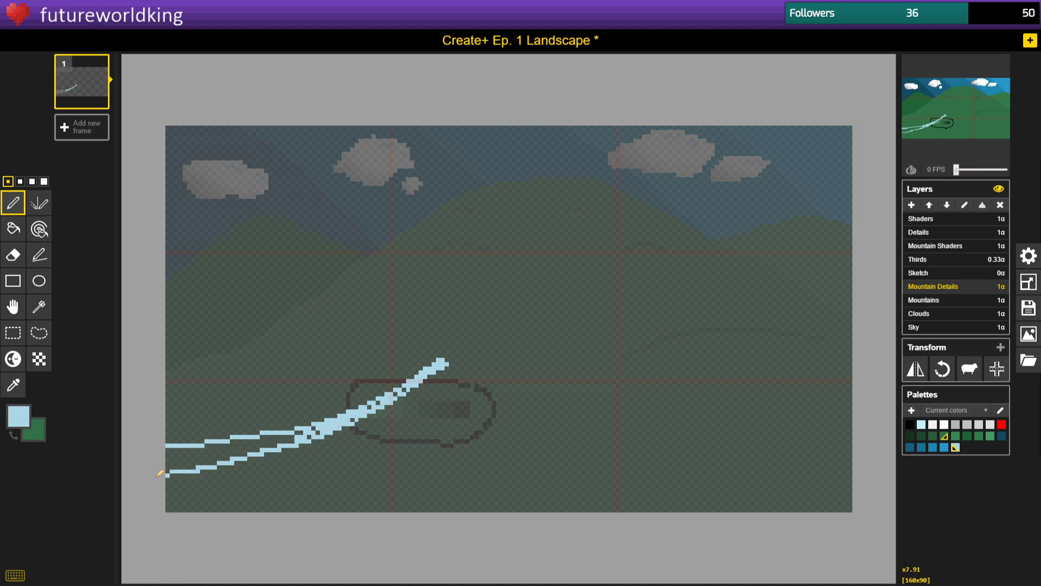
Fill the river with light blue, close its remaining gaps, touch up its upper end and set the secondary colour to transparent.
left_click(13, 228)
left_click(187, 459)
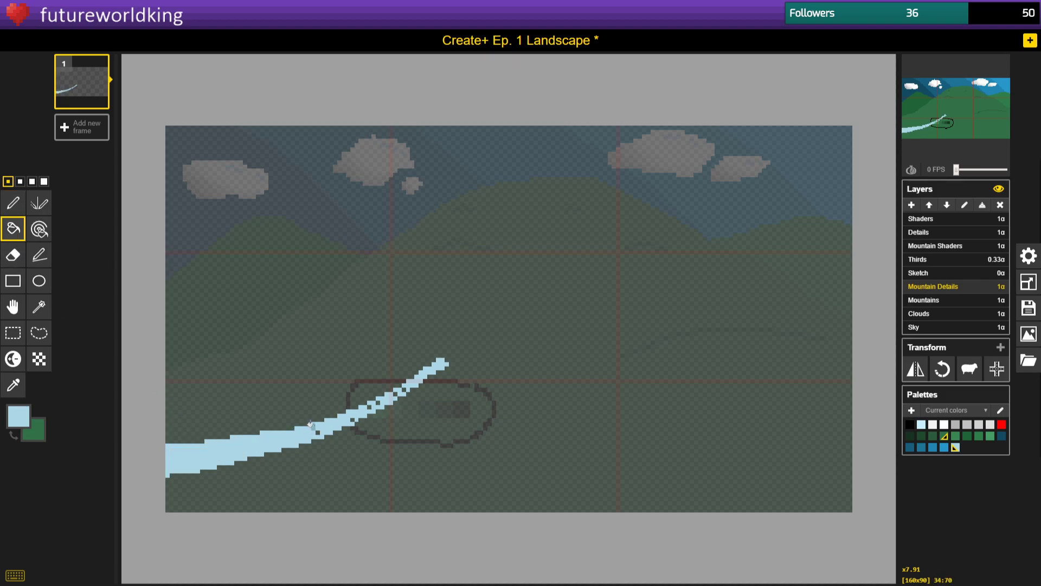
left_click(13, 203)
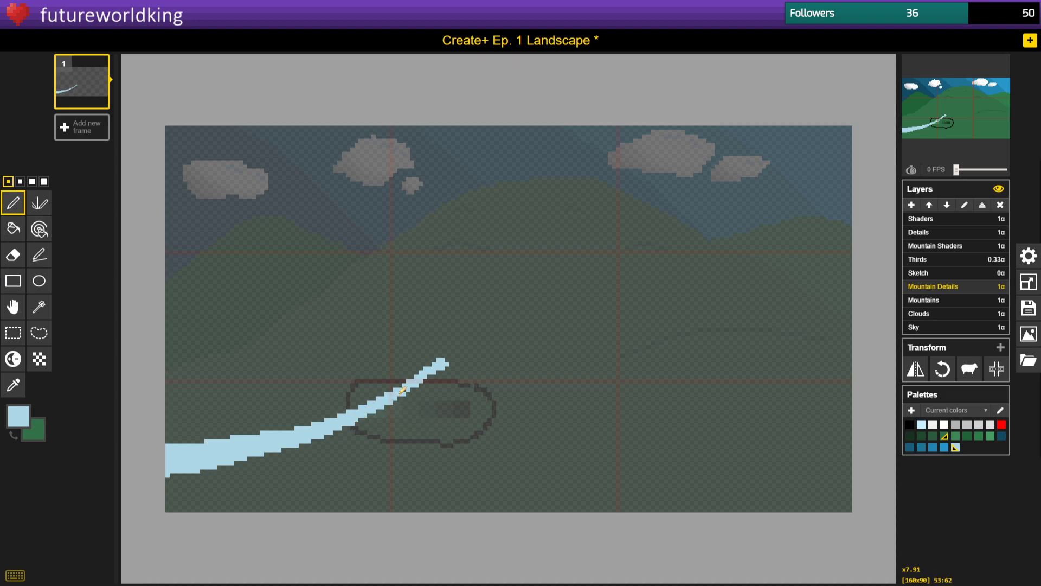
left_click_drag(433, 362, 449, 369)
left_click(34, 432)
left_click(35, 457)
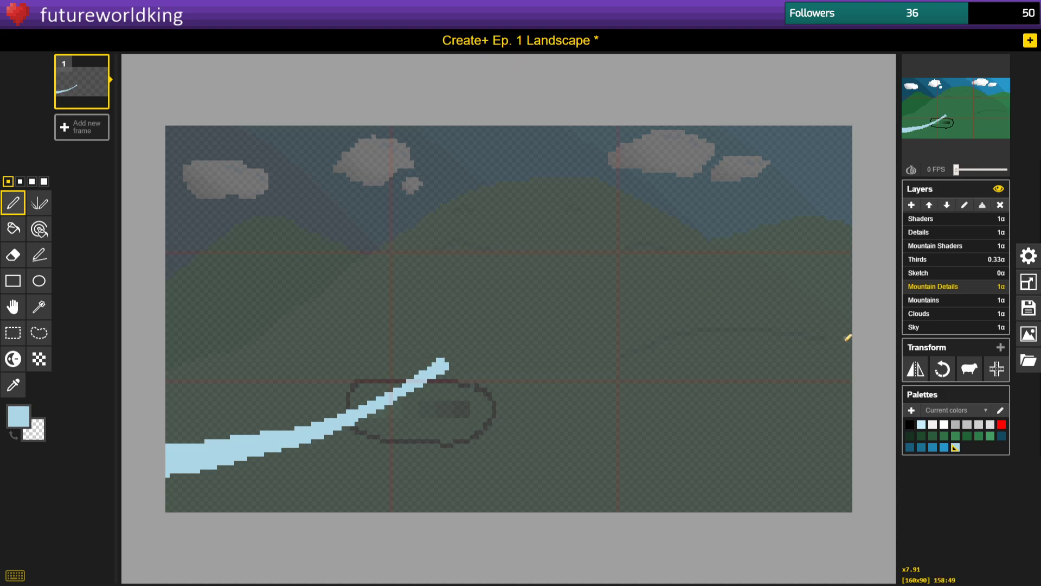
On the Mountains layer, sample the hill green as secondary colour and paint over the black outline around the shade swatches.
left_click(923, 302)
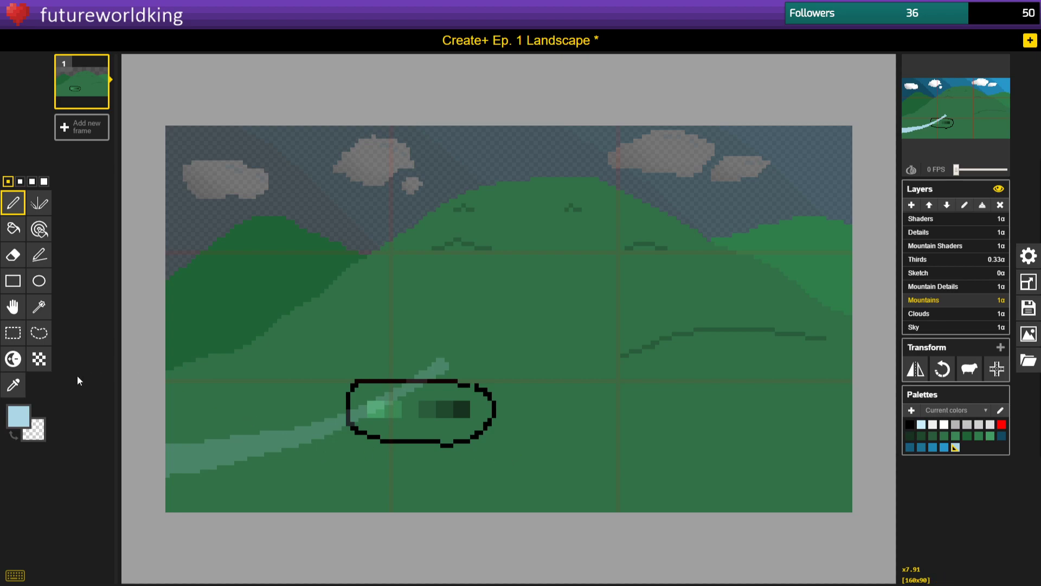
left_click(13, 384)
right_click(446, 337)
left_click(13, 203)
left_click(32, 181)
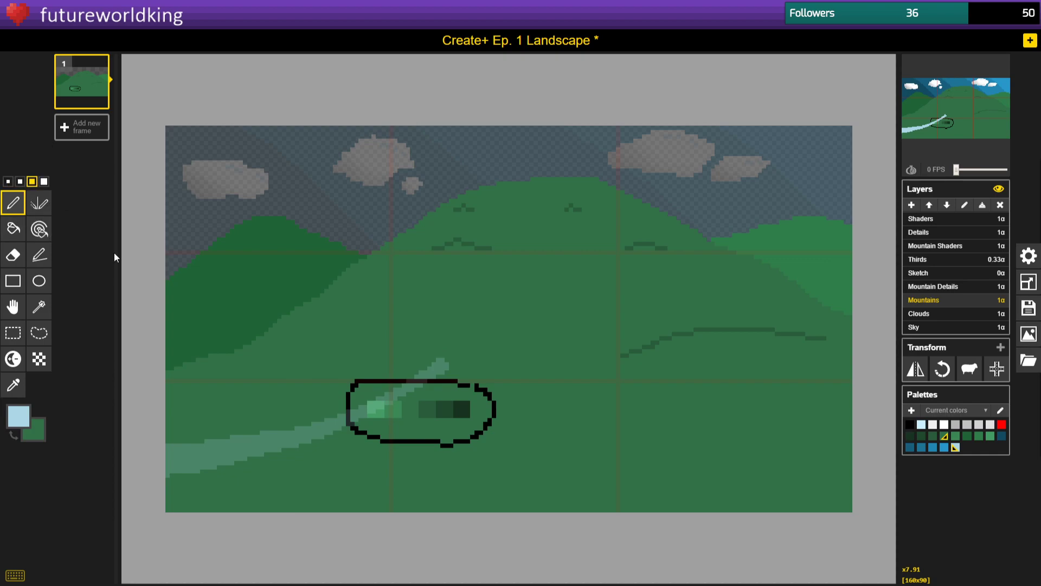
mouse_move(367, 380)
left_mouse_down()
mouse_move(348, 416)
mouse_move(374, 441)
mouse_move(468, 441)
mouse_move(494, 410)
mouse_move(491, 375)
mouse_move(493, 397)
mouse_move(458, 382)
mouse_move(350, 380)
left_mouse_up()
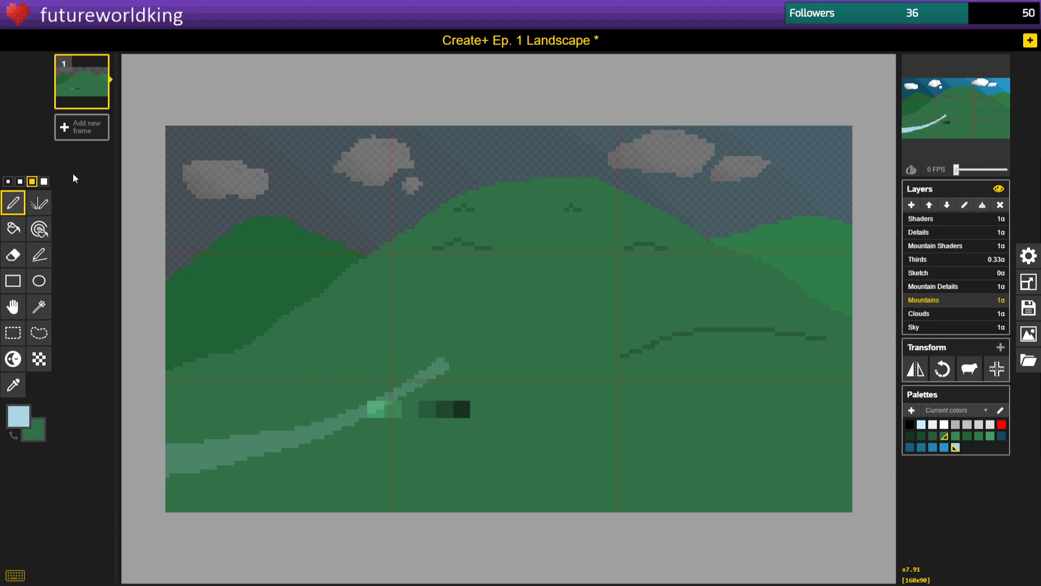
Add a second frame and copy the green shade swatches from frame 1 into it.
left_click(81, 127)
left_click(83, 92)
left_click(39, 332)
mouse_move(476, 397)
left_mouse_down()
mouse_move(337, 397)
mouse_move(421, 432)
mouse_move(488, 407)
left_mouse_up()
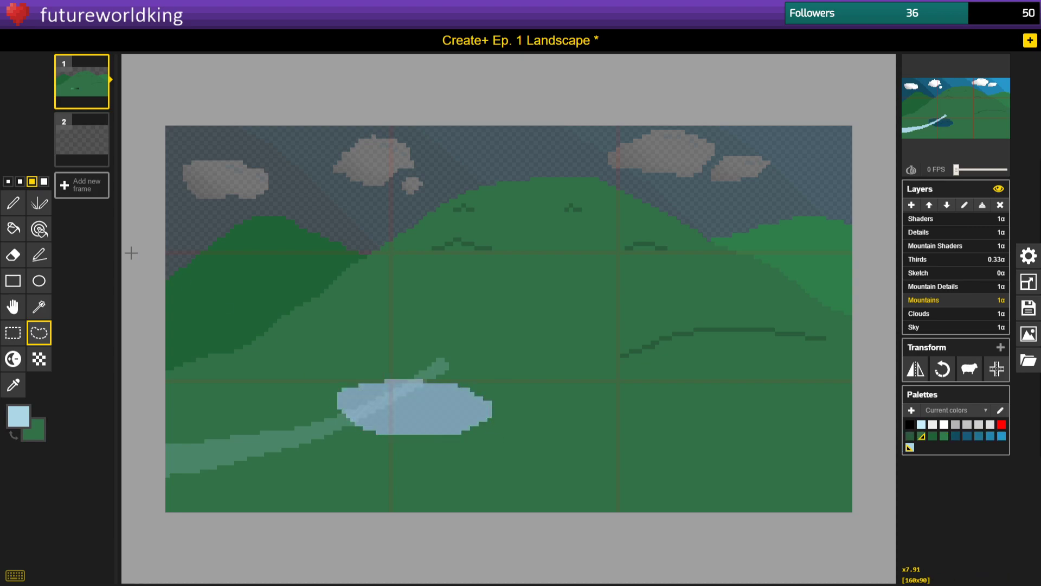
left_click(75, 141)
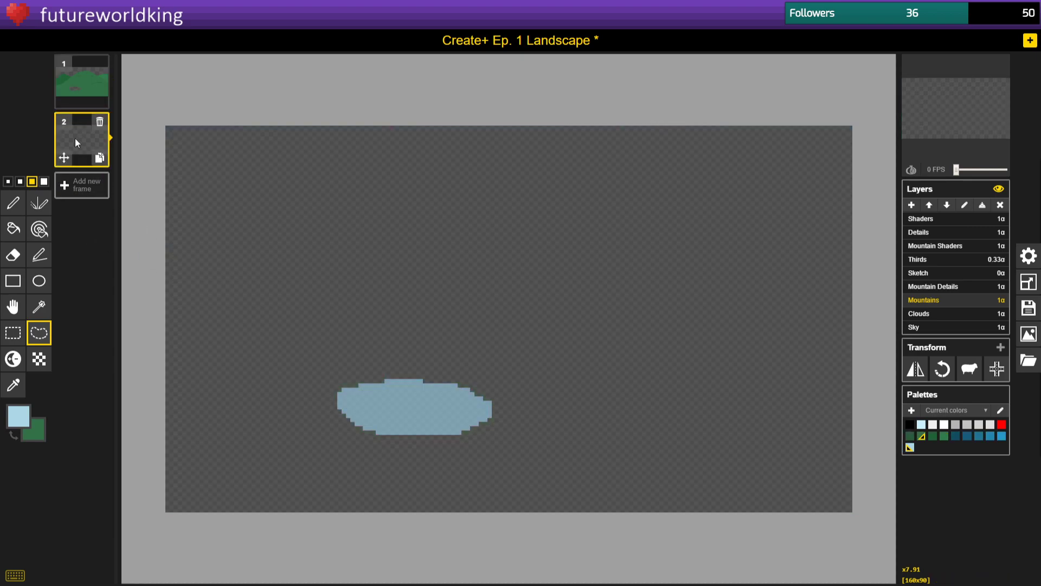
key("ctrl+v")
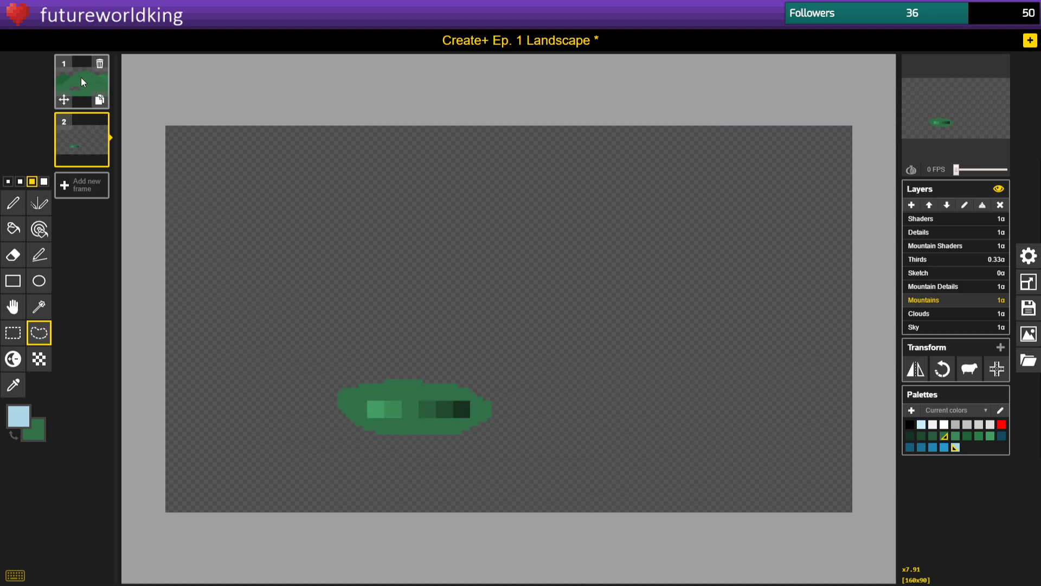
Cover the green shade swatches in frame 1 with the main hill's green.
left_click(82, 79)
left_click(16, 230)
right_click(427, 417)
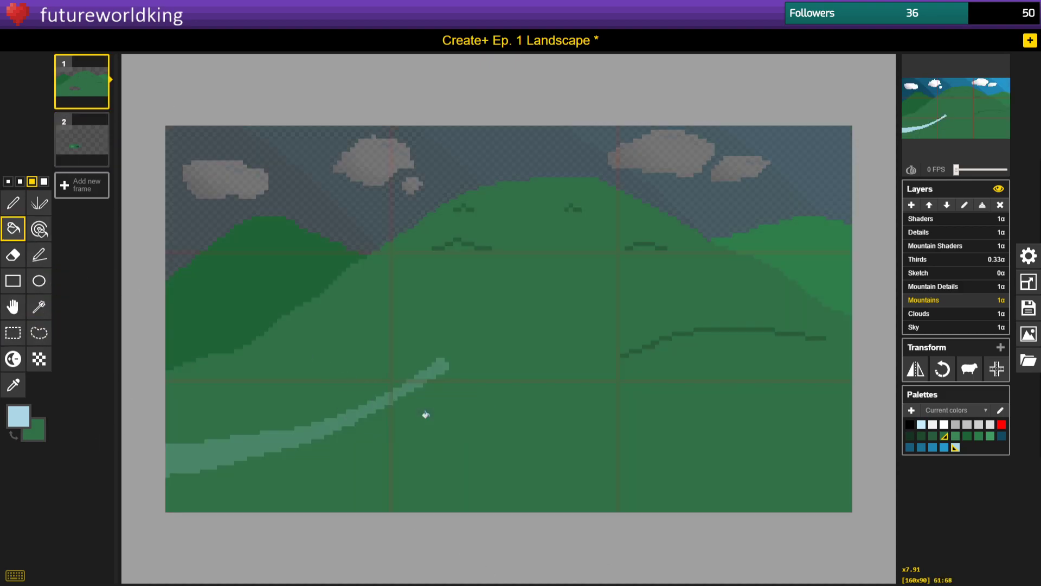
Try a one-pixel black rounded outline on the main hill at the river's upper end.
left_click(13, 204)
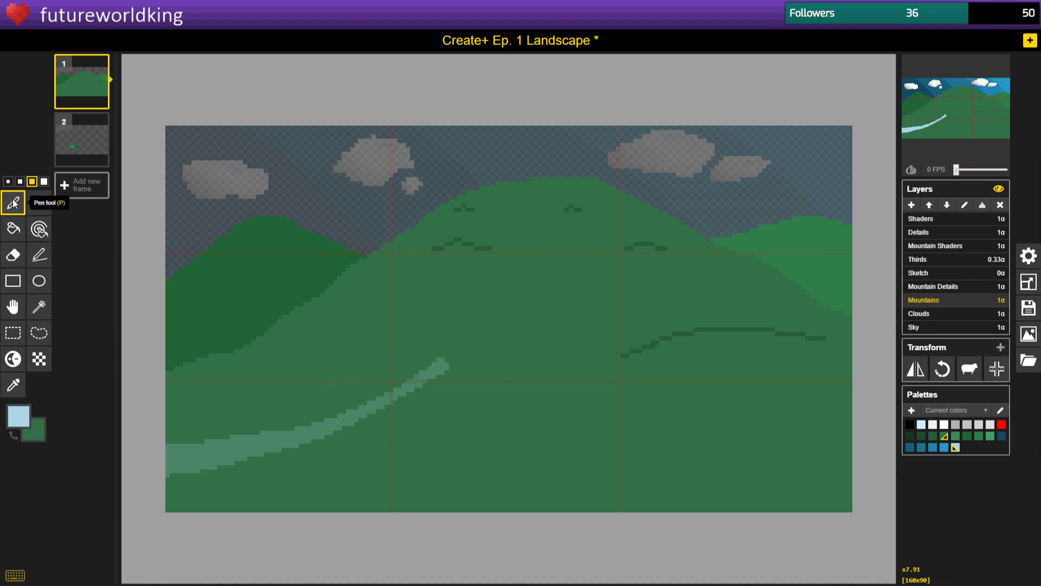
left_click(18, 417)
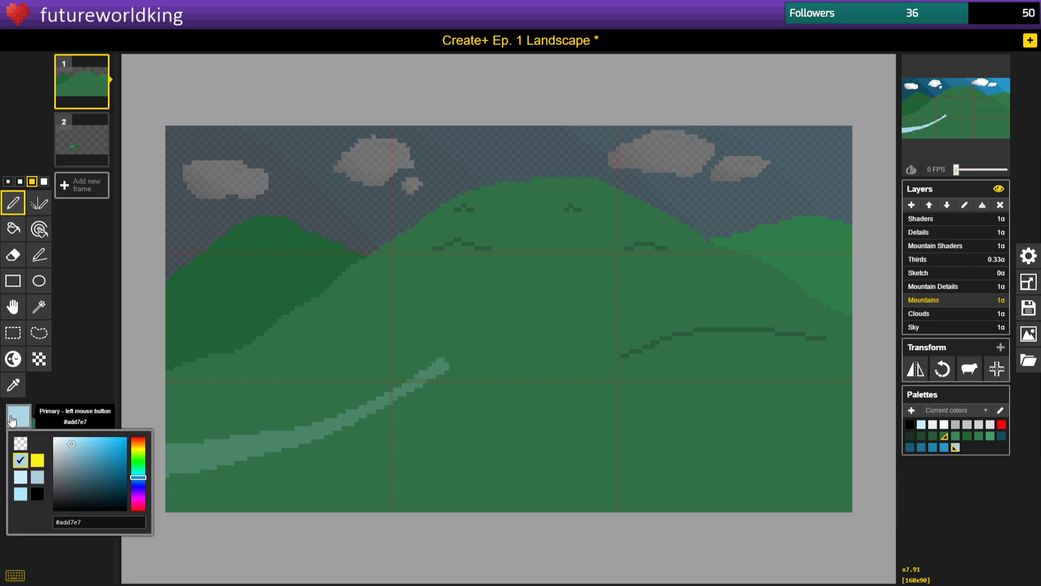
left_click(37, 494)
left_click(7, 182)
mouse_move(590, 342)
left_mouse_down()
mouse_move(455, 347)
mouse_move(533, 416)
mouse_move(585, 332)
left_mouse_up()
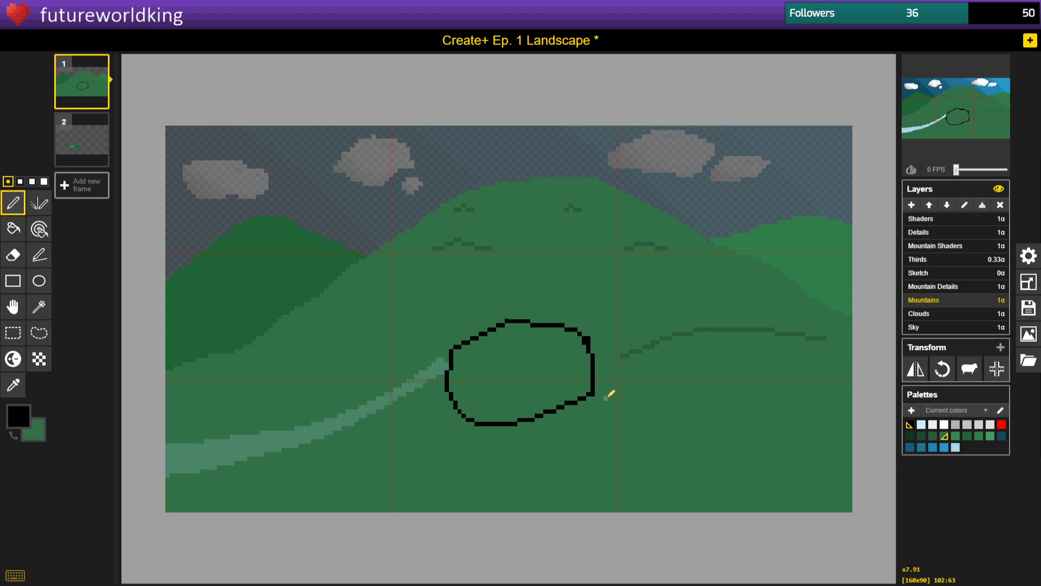
key("ctrl+z")
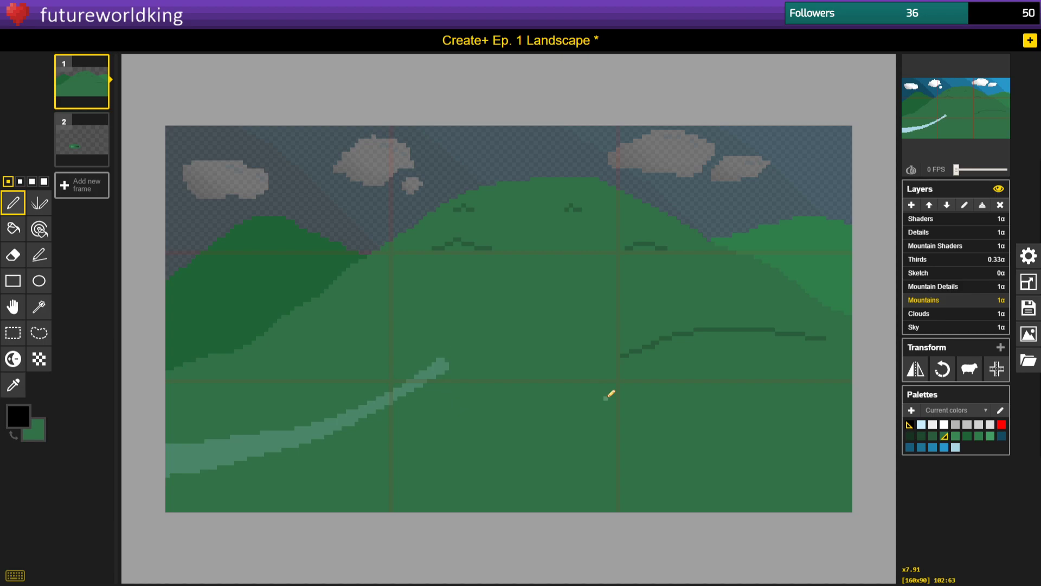
On the Mountain Details layer, sample the river's light blue as primary colour and make the secondary colour transparent.
left_click(973, 286)
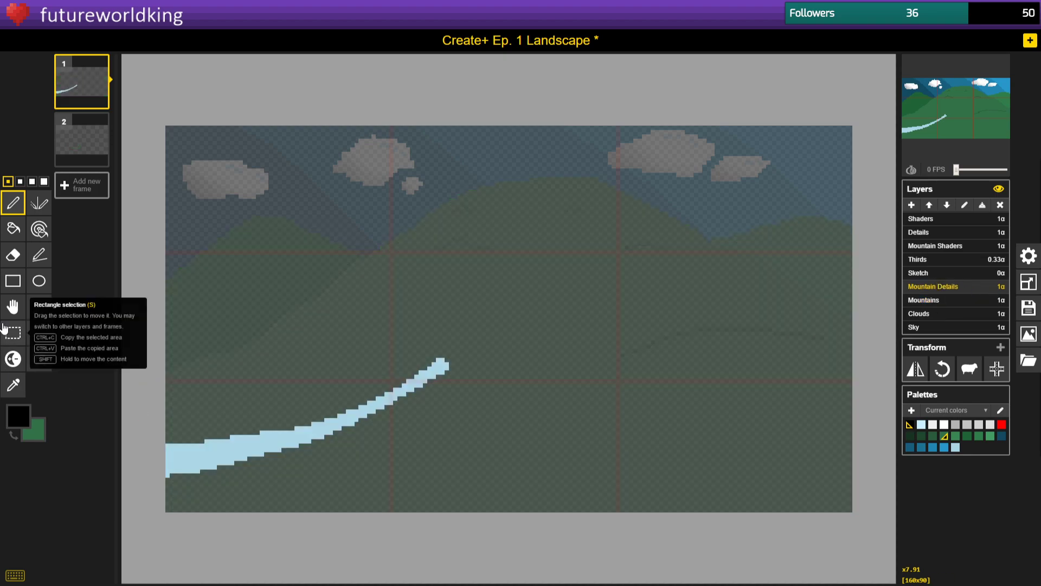
left_click(13, 384)
left_click(256, 446)
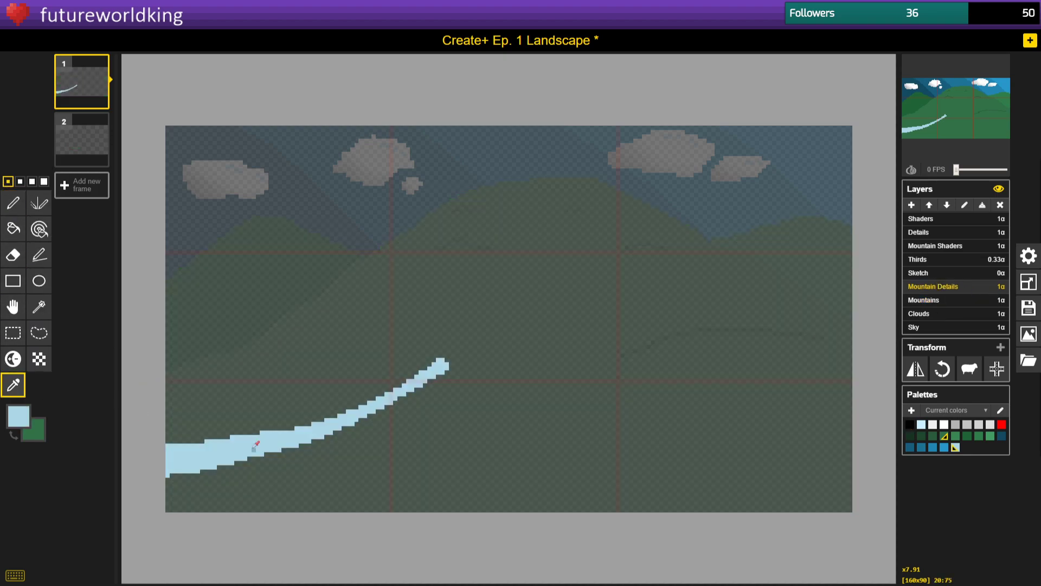
left_click(13, 203)
left_click(37, 433)
left_click(37, 456)
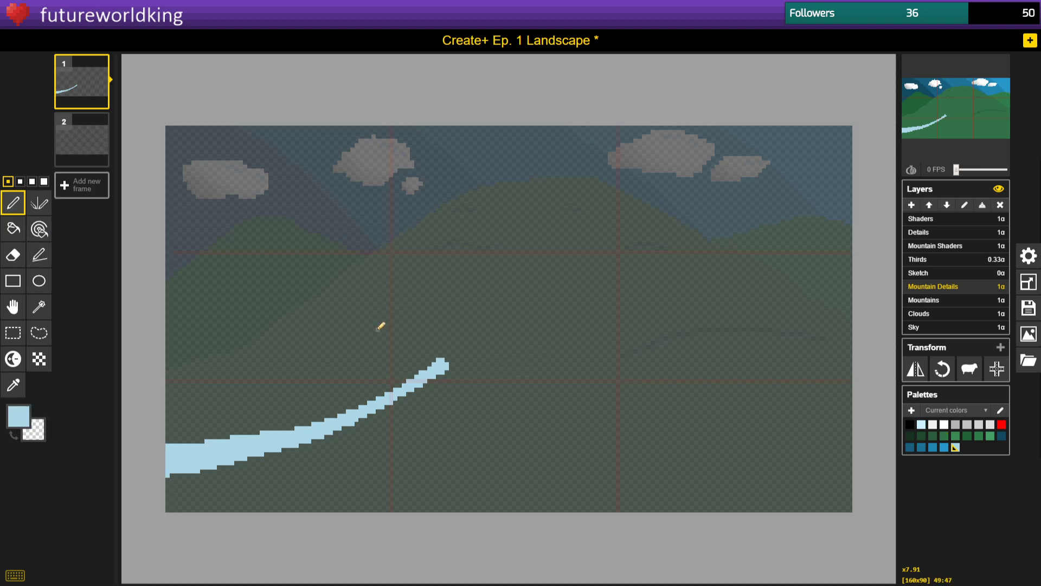
Thin the river's upper tip and extend it to the right with a short, level light blue bend.
right_click(434, 364)
right_click(439, 360)
right_click(446, 364)
right_click(446, 369)
mouse_move(439, 361)
left_mouse_down()
mouse_move(452, 360)
mouse_move(447, 368)
left_mouse_up()
left_click_drag(458, 366, 460, 360)
right_click(463, 368)
right_click(460, 372)
left_click_drag(466, 371, 469, 364)
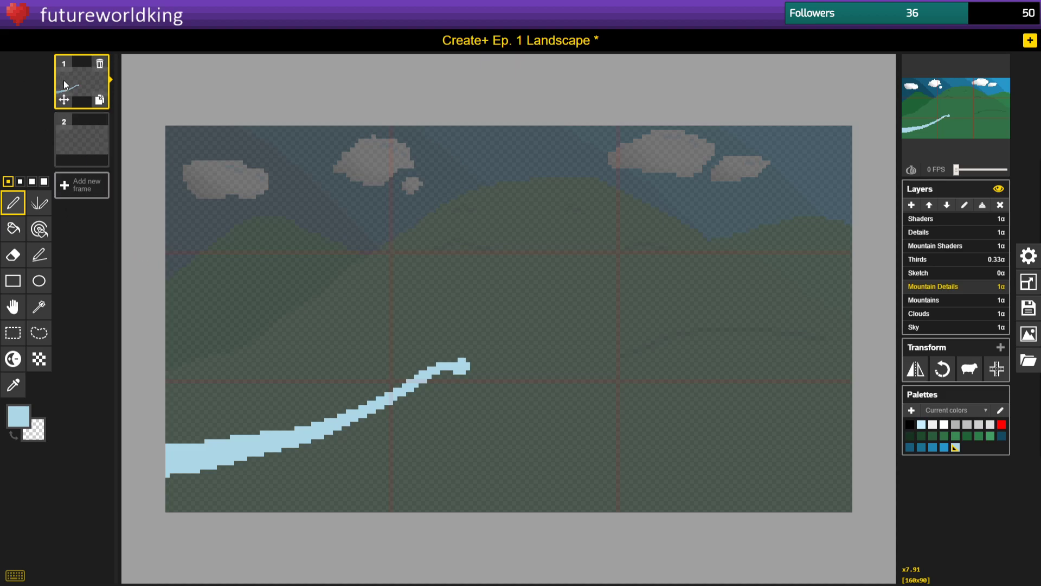
Select the Mountains layer and switch to the enlarged view of the artwork to examine the river and ridges.
left_click(989, 300)
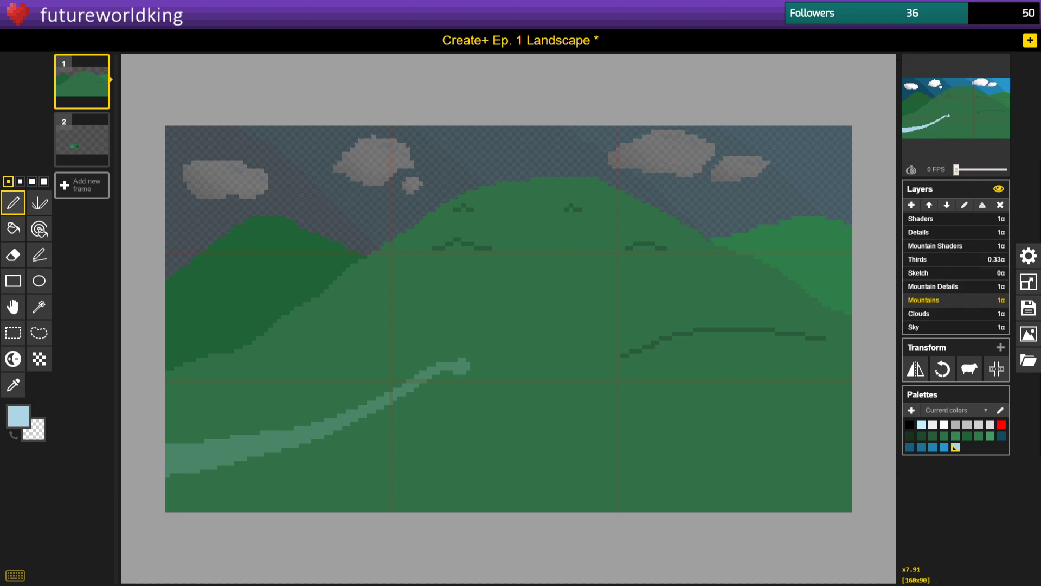
key("alt+Tab")
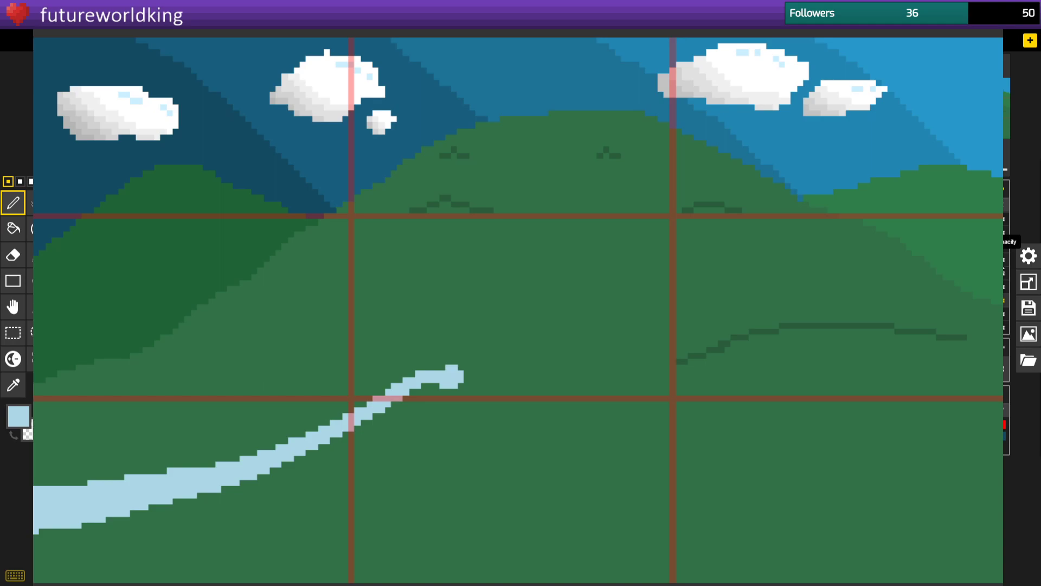
Hide the thirds guide, sample the medium blue from the sky and fill the other bands for one solid blue sky.
key("alt+Tab")
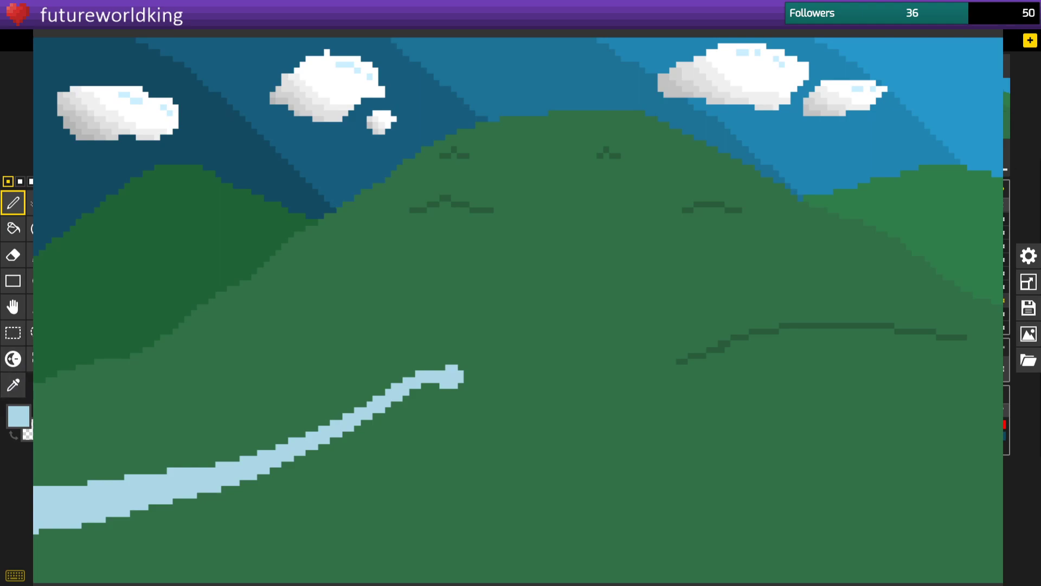
left_click(22, 386)
left_click(968, 103)
left_click(13, 228)
left_click(238, 163)
left_click(946, 106)
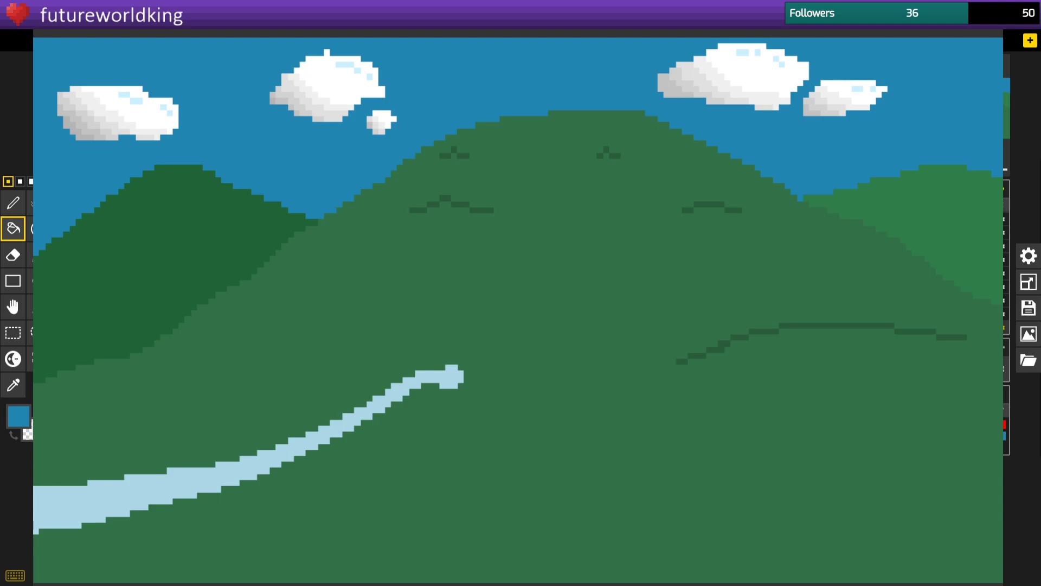
Try sketching one-pixel black outlines of a lower-right foreground mound with a small stump and an inner curve.
left_click(13, 203)
left_click(962, 301)
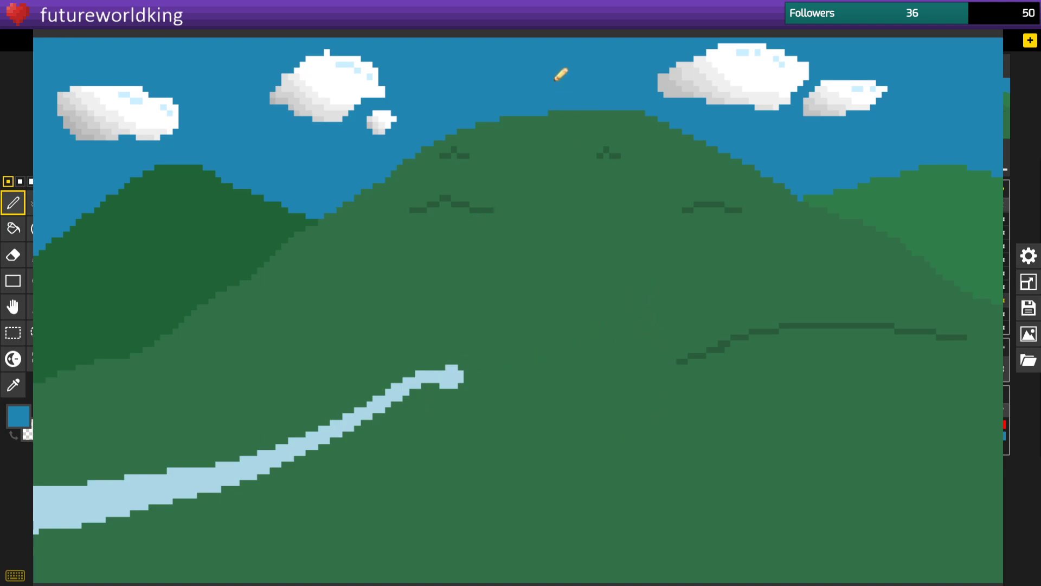
left_click_drag(848, 203, 879, 216)
key("ctrl+z")
left_click(18, 416)
left_click(37, 494)
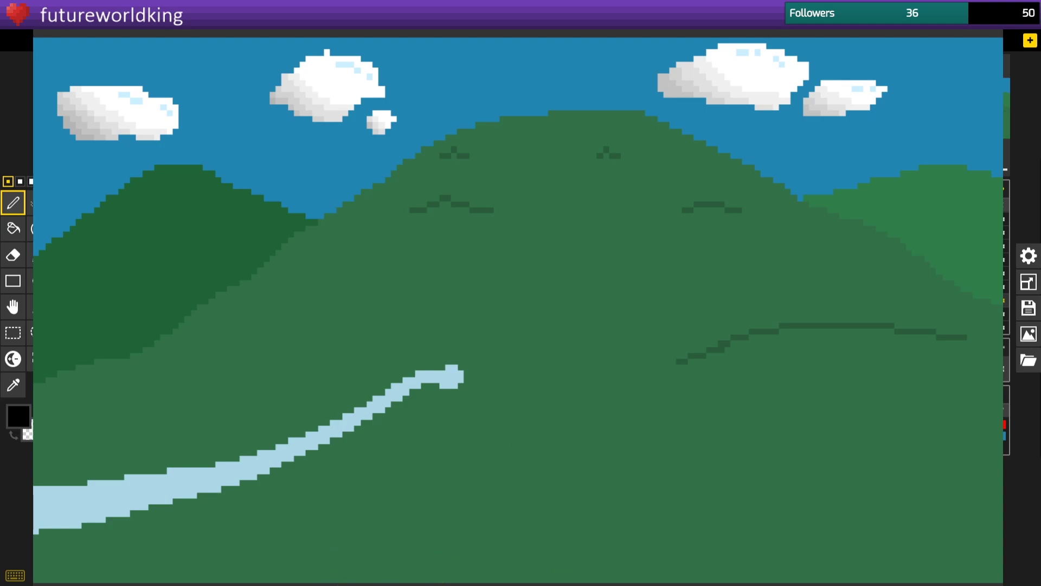
mouse_move(347, 581)
left_mouse_down()
mouse_move(488, 516)
mouse_move(790, 458)
mouse_move(998, 458)
left_mouse_up()
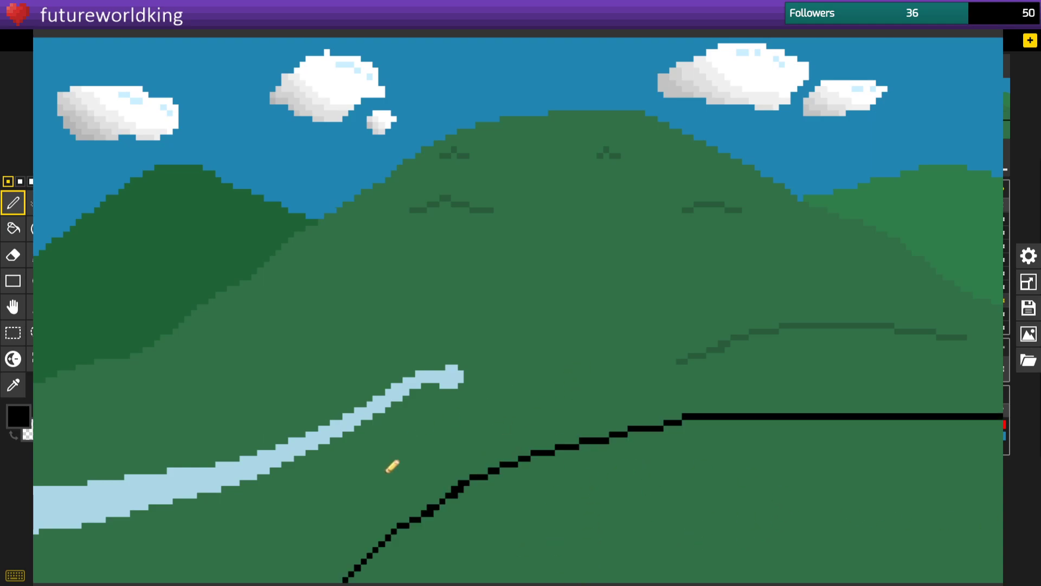
mouse_move(437, 417)
left_mouse_down()
mouse_move(472, 417)
mouse_move(488, 469)
left_mouse_up()
left_click_drag(471, 413, 518, 457)
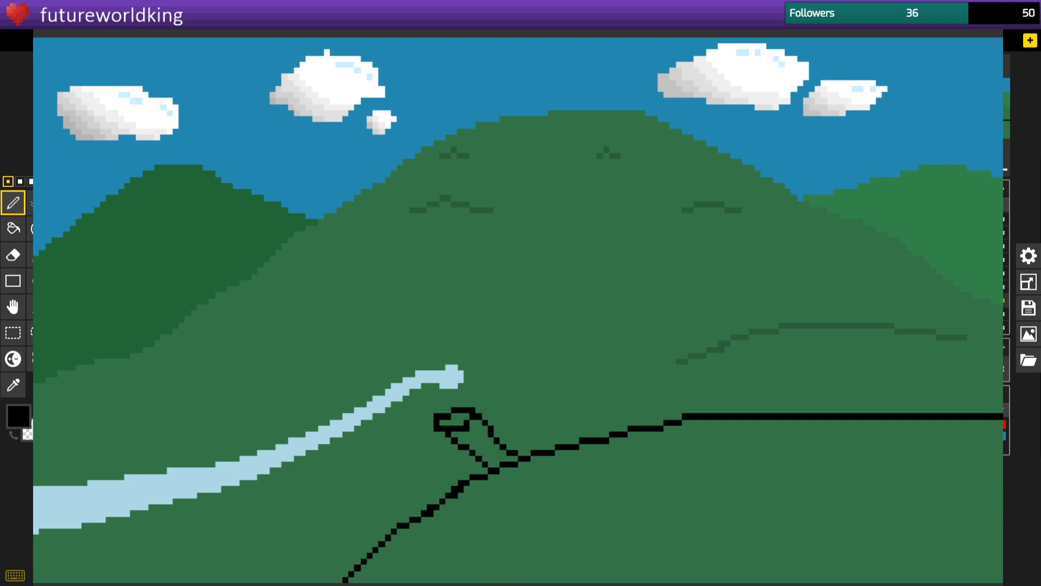
mouse_move(526, 581)
left_mouse_down()
mouse_move(670, 502)
mouse_move(1002, 525)
left_mouse_up()
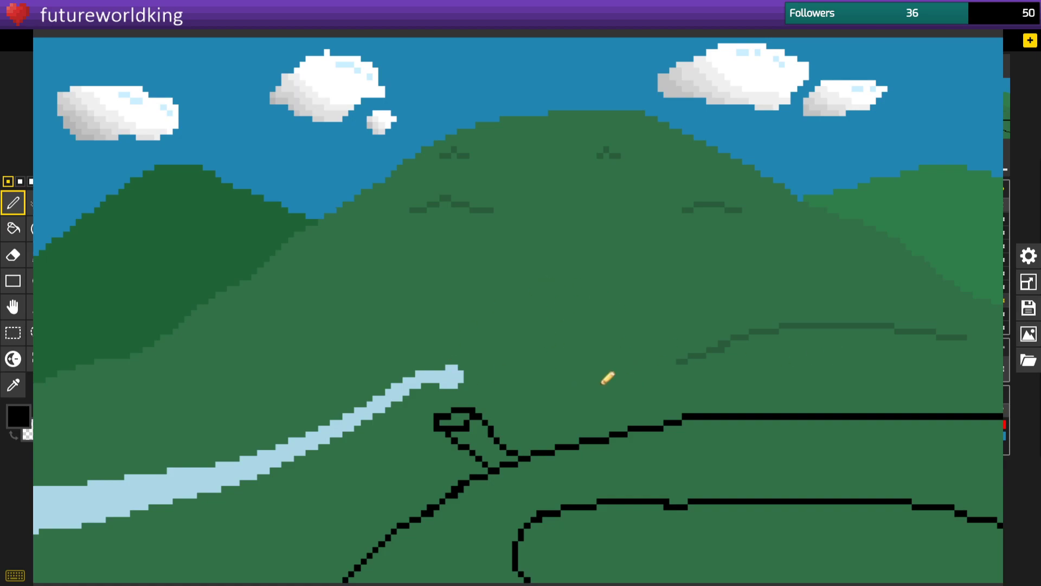
Undo the black foreground outline strokes.
key("ctrl+z")
key("ctrl+z")
key("ctrl+z")
key("ctrl+z")
key("ctrl+z")
key("ctrl+z")
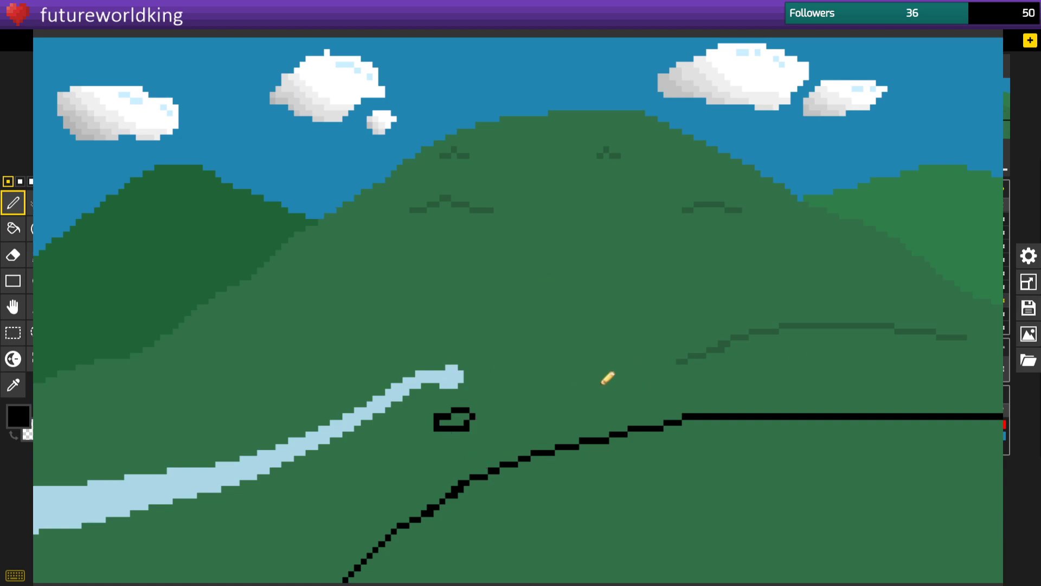
Add a layer named Cave and paint a thick near-black arc across the lower-right foreground.
left_click(912, 205)
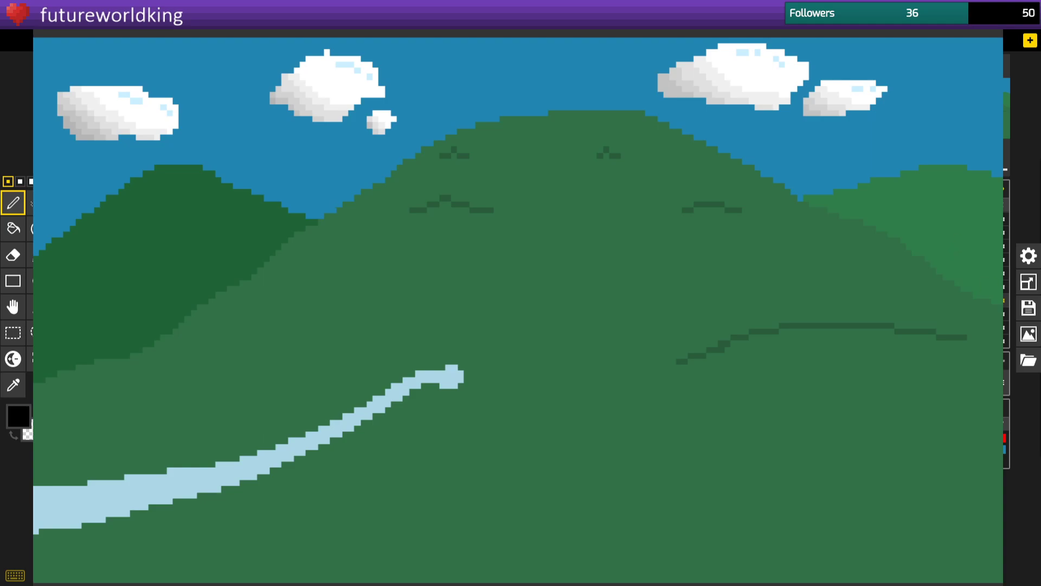
left_click(976, 286)
left_click(18, 416)
left_click(76, 504)
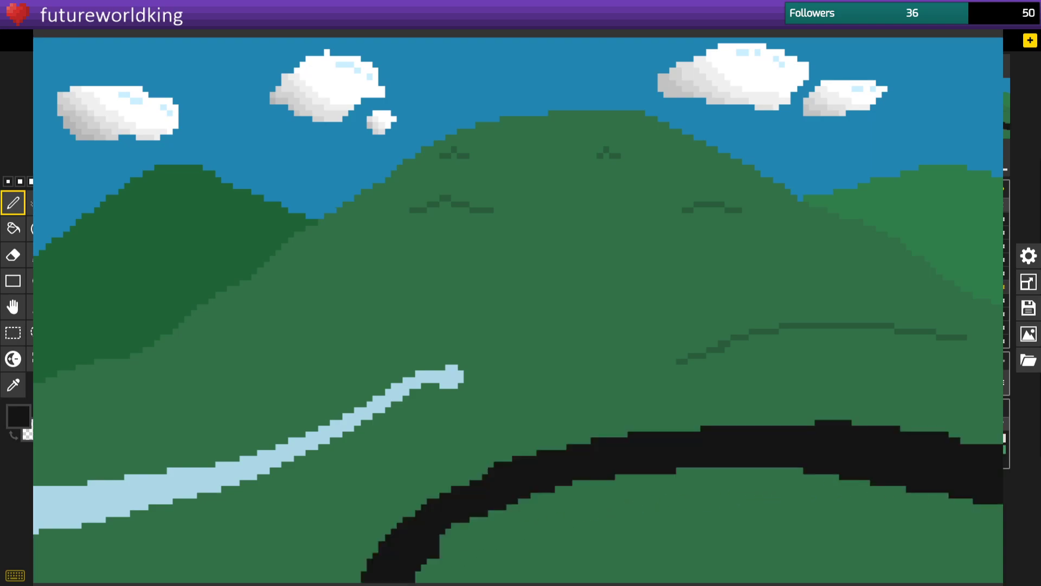
Fill the area under the arc with near-black, and lower and smooth the mound's upper edge.
left_click(13, 229)
left_click(590, 537)
left_click(7, 203)
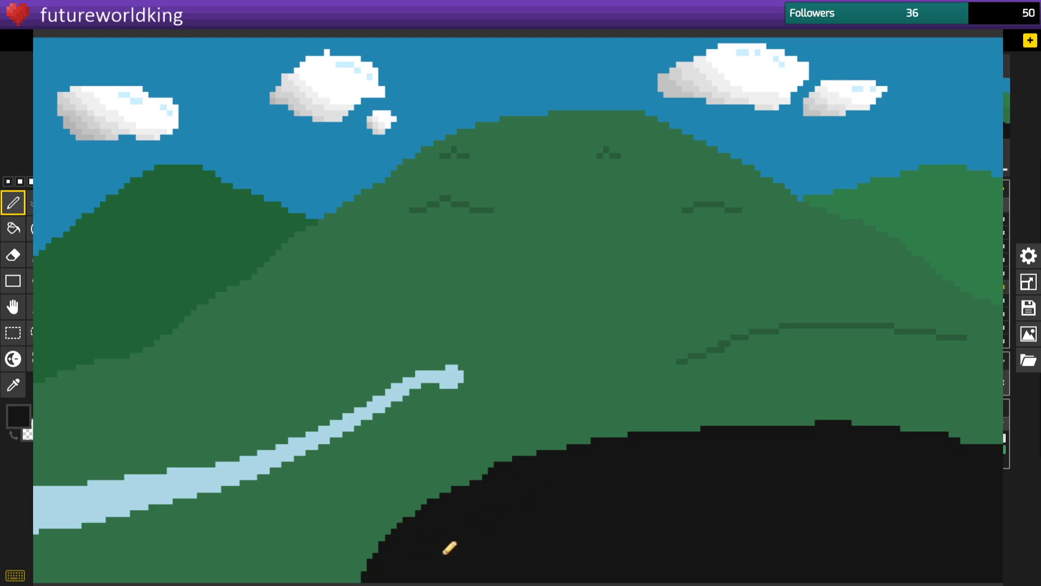
key("ctrl+z")
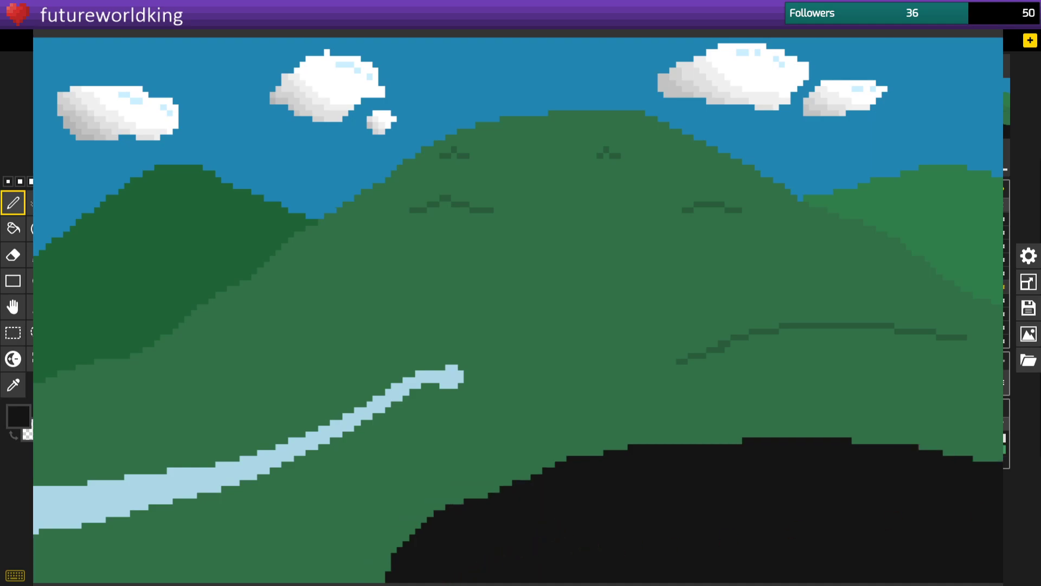
key("ctrl+y")
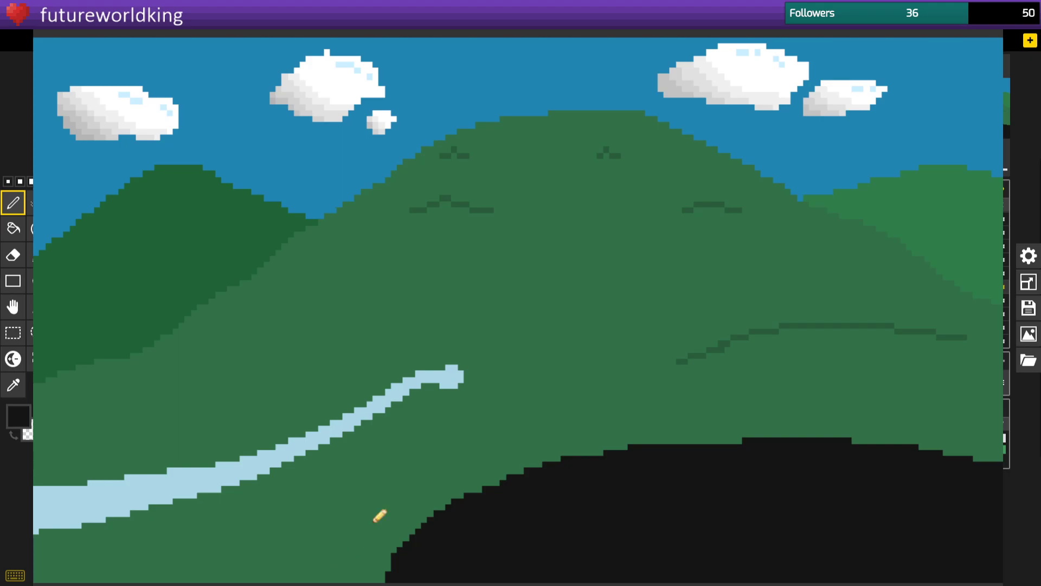
On the Mountains layer, set the primary colour to dark red #763434 and the pen size to one pixel.
left_click(954, 314)
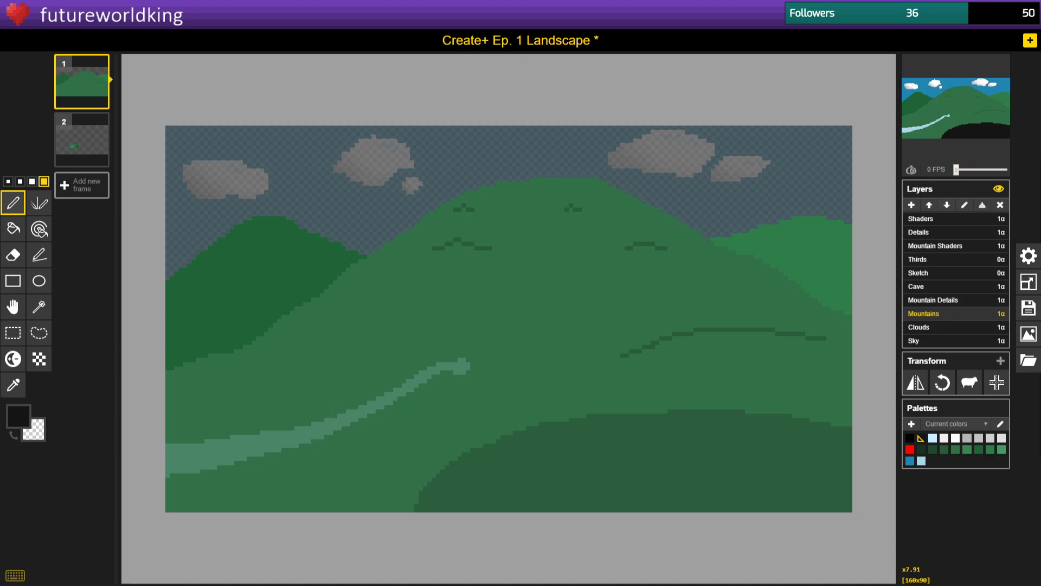
left_click(18, 416)
left_click(97, 470)
mouse_move(96, 474)
left_mouse_down()
mouse_move(86, 474)
mouse_move(97, 483)
left_mouse_up()
left_click(96, 473)
left_click_drag(96, 473, 96, 477)
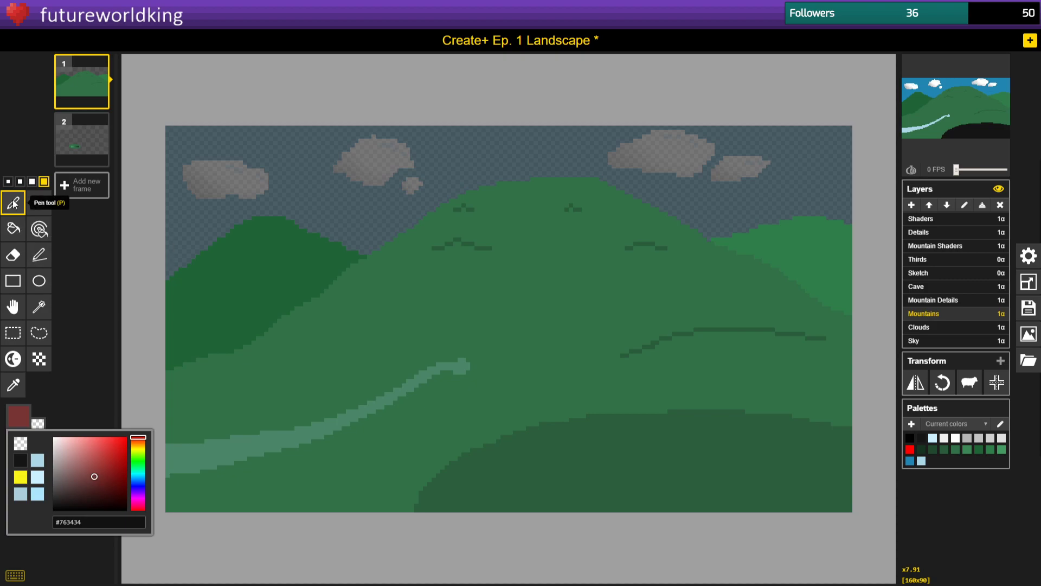
left_click(8, 181)
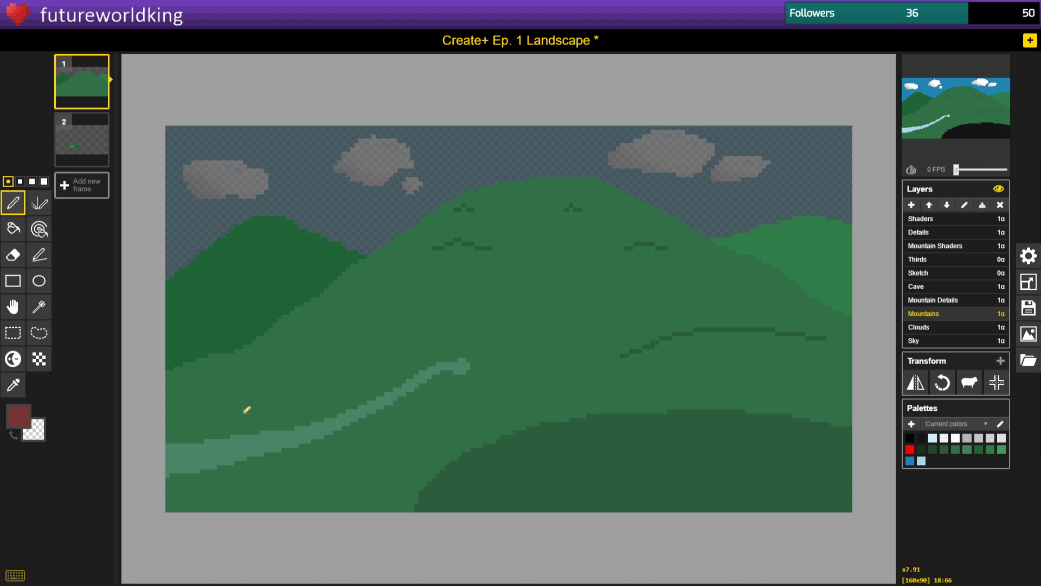
Check the Sketch layer, return to Mountains, and outline and fill a dark red arched patch above the river's left end.
left_click(939, 275)
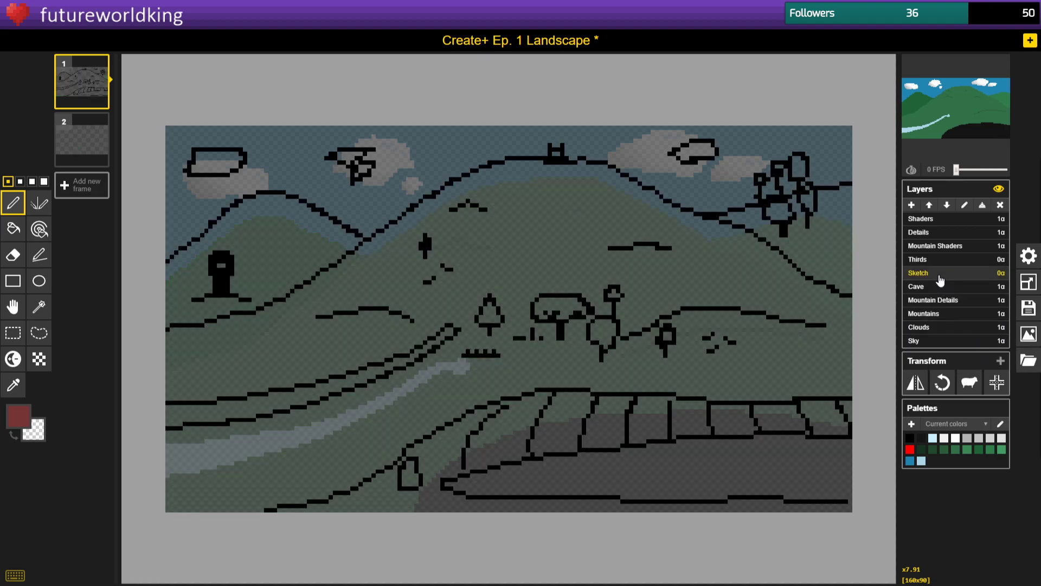
left_click(957, 313)
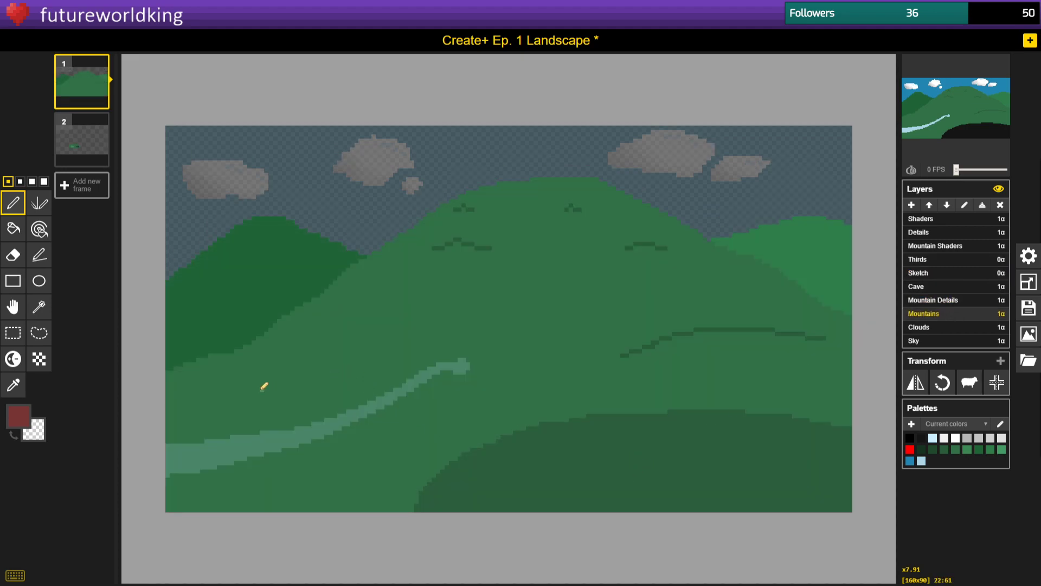
mouse_move(249, 399)
left_mouse_down()
mouse_move(193, 403)
mouse_move(175, 422)
mouse_move(183, 431)
mouse_move(249, 426)
left_mouse_up()
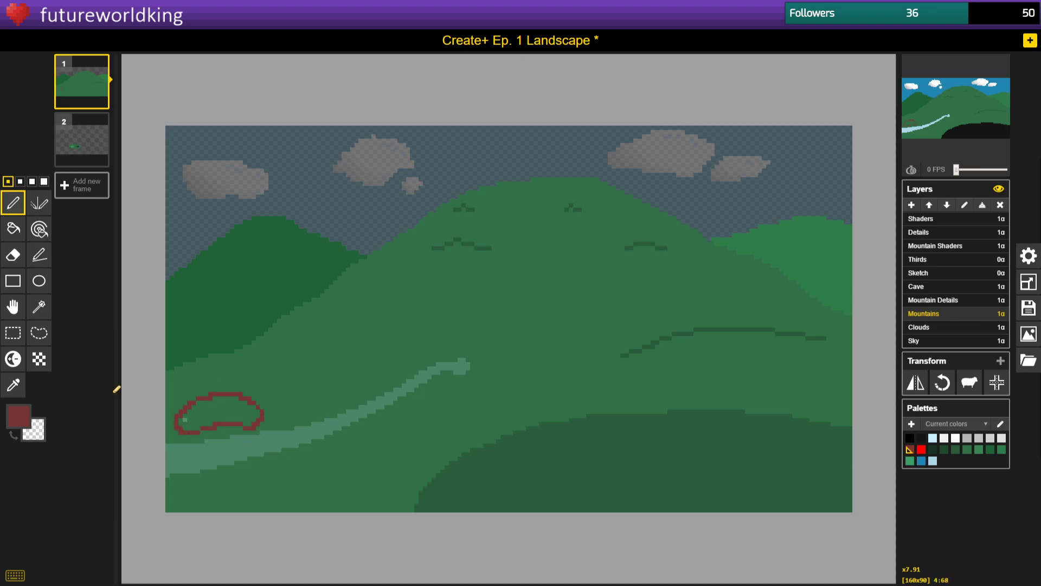
left_click(13, 228)
left_click(216, 407)
left_click(13, 203)
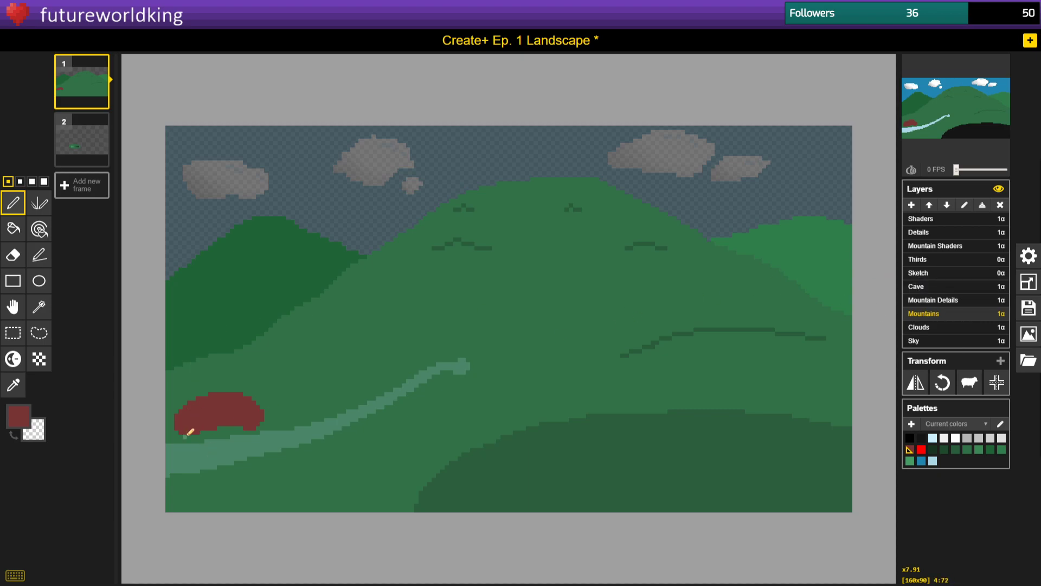
Try reshaping the underside of the red patch, undo back to its outline and refill it with dark red.
left_click_drag(191, 432, 237, 425)
key("ctrl+z")
key("ctrl+z")
key("ctrl+z")
left_click(13, 228)
left_click(214, 417)
left_click(13, 203)
Sample the main hill's green and trim the right end of the red patch with the pen.
left_click(13, 385)
left_click(314, 375)
left_click(13, 203)
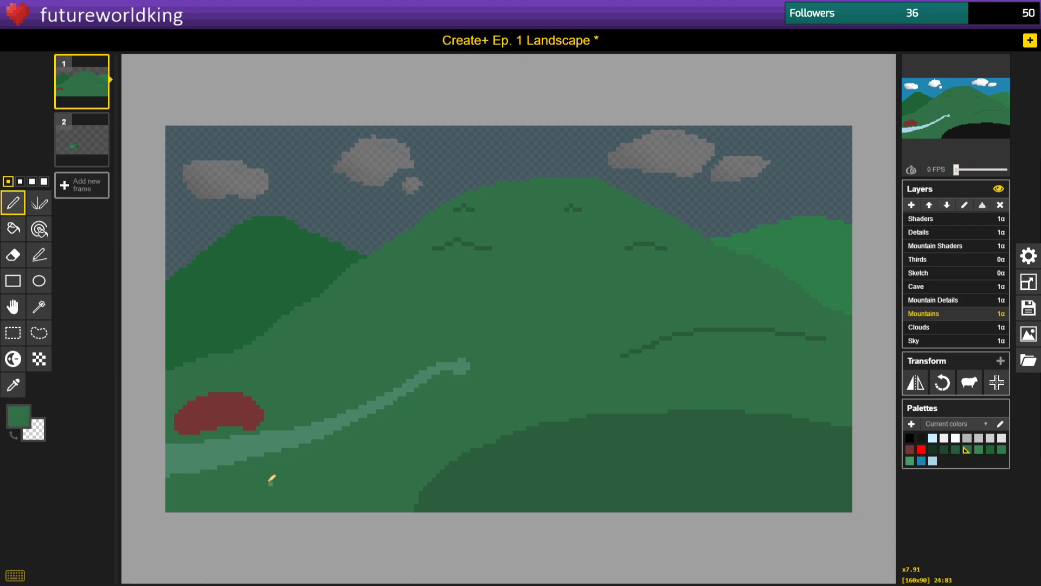
mouse_move(229, 426)
left_mouse_down()
mouse_move(259, 430)
mouse_move(237, 422)
mouse_move(255, 428)
mouse_move(266, 411)
mouse_move(238, 427)
left_mouse_up()
With dark red as primary and hill green as secondary colour, reshape the patch into a low, flat form and save the artwork.
left_click(13, 385)
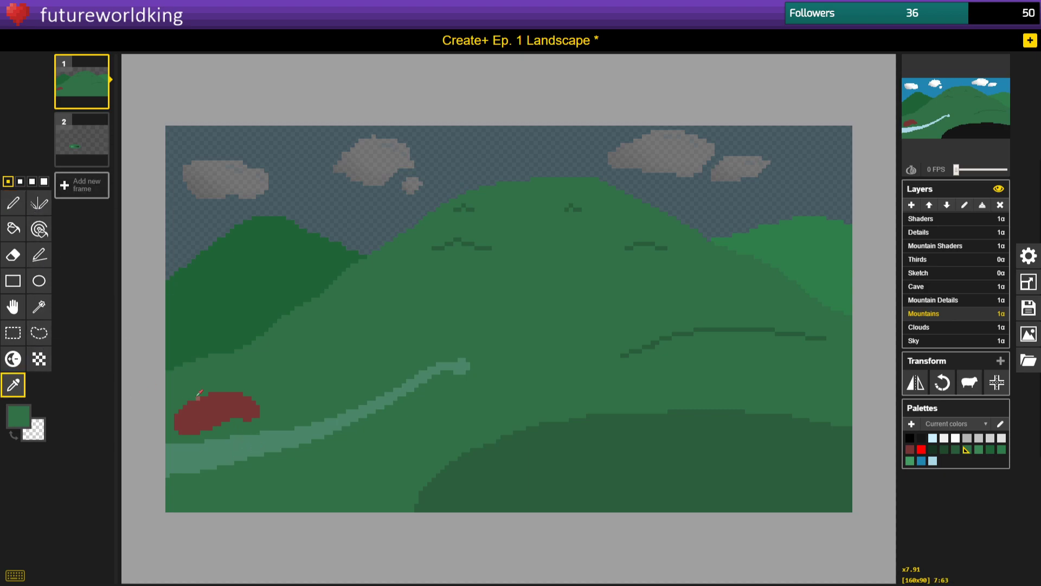
left_click(13, 202)
left_click(13, 435)
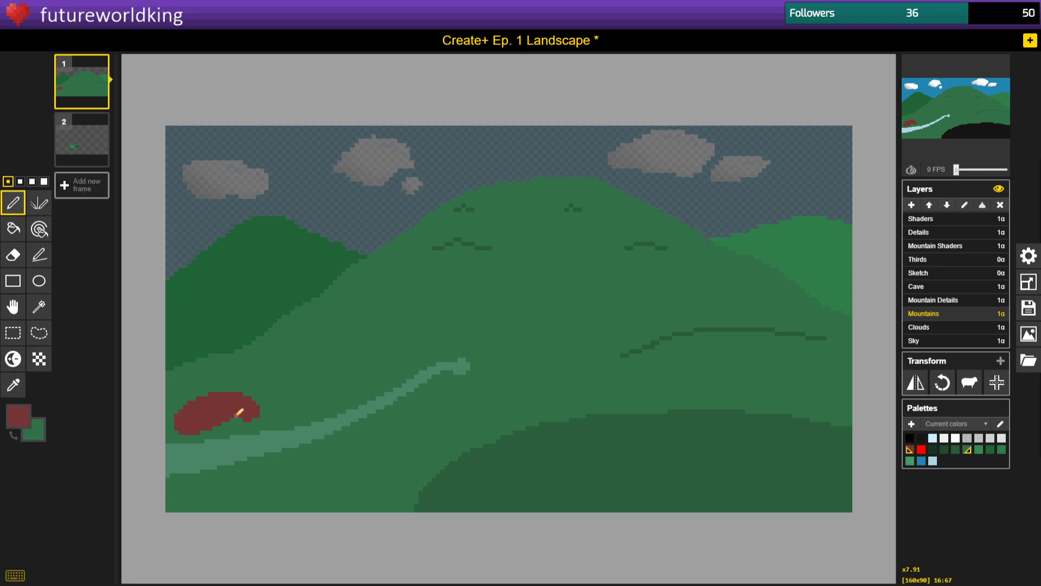
left_click_drag(243, 418, 251, 421)
mouse_move(174, 413)
left_mouse_down()
mouse_move(266, 399)
mouse_move(174, 416)
mouse_move(213, 392)
mouse_move(188, 399)
mouse_move(255, 401)
mouse_move(212, 394)
mouse_move(208, 425)
mouse_move(208, 401)
mouse_move(240, 419)
left_mouse_up()
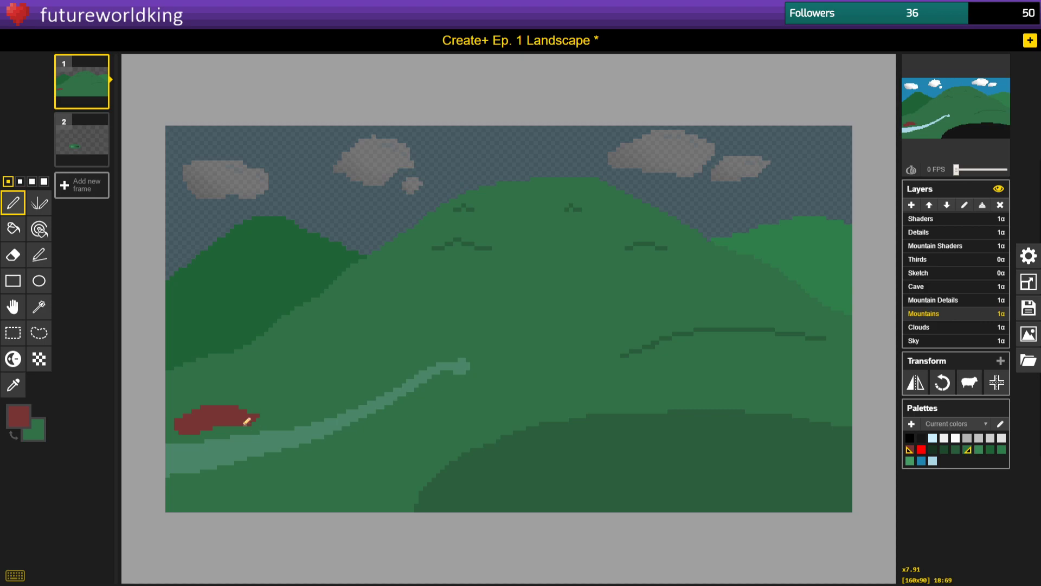
left_click(257, 417)
key("ctrl+s")
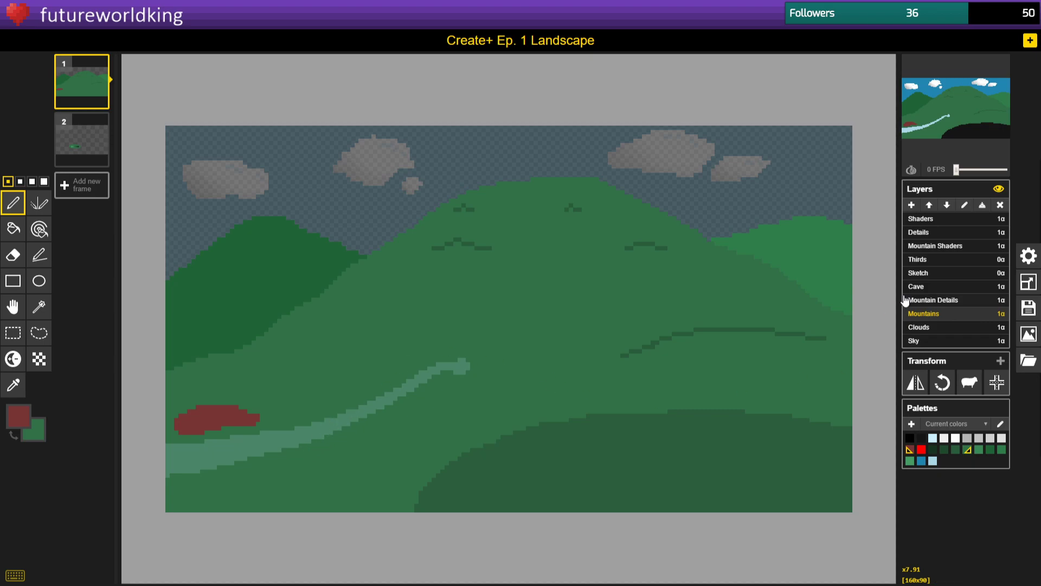
Set the Mountain Shaders layer's opacity to 0.33 and choose near-black with the largest pen size.
left_click(953, 247)
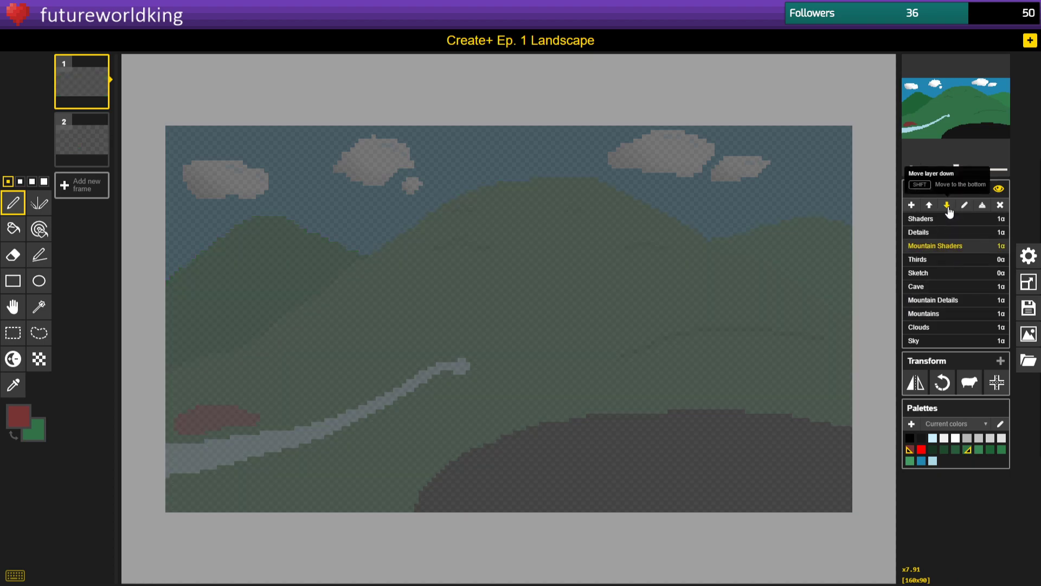
left_click(949, 315)
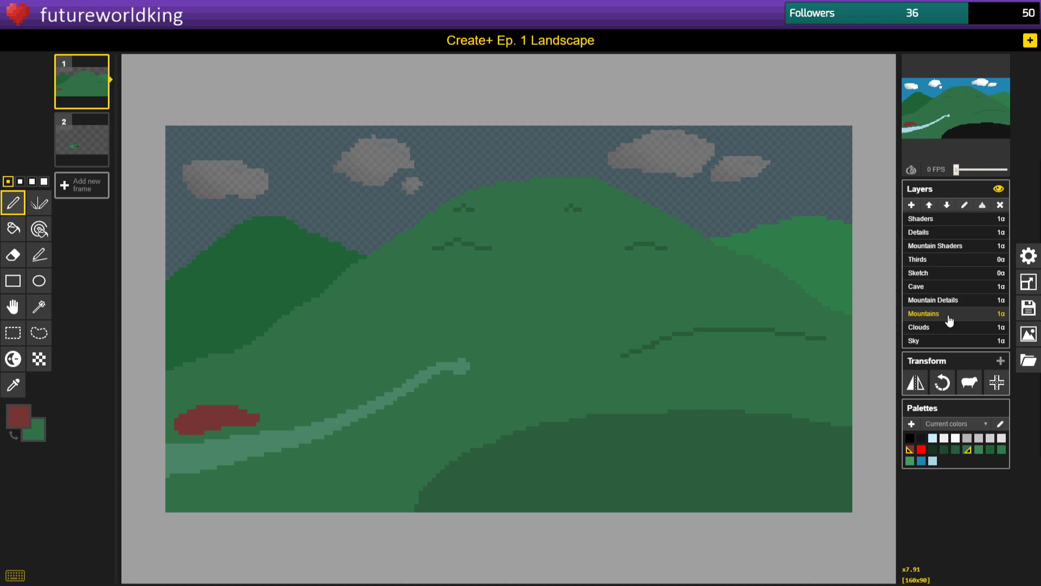
left_click(963, 247)
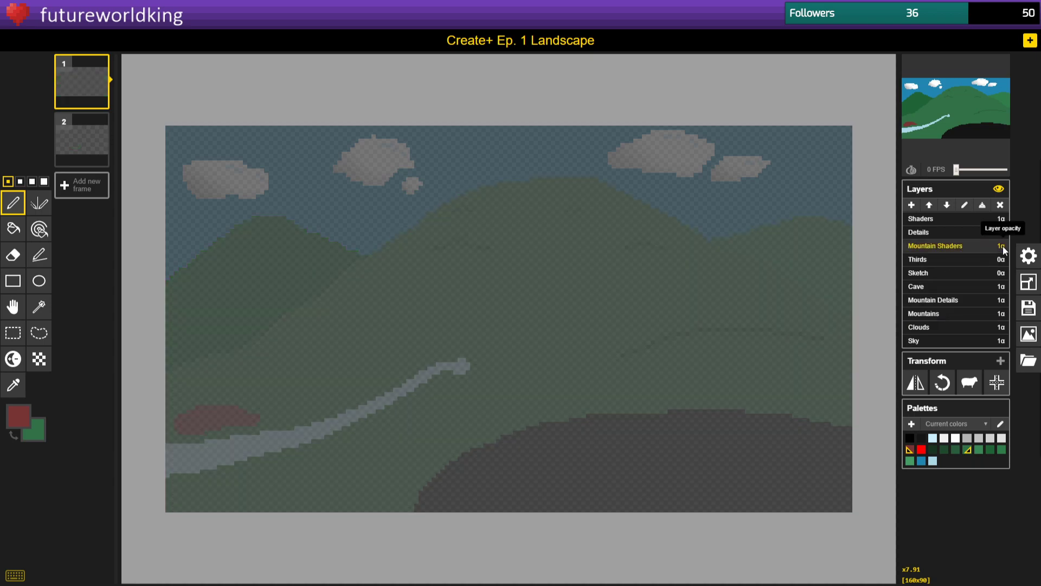
left_click(1003, 247)
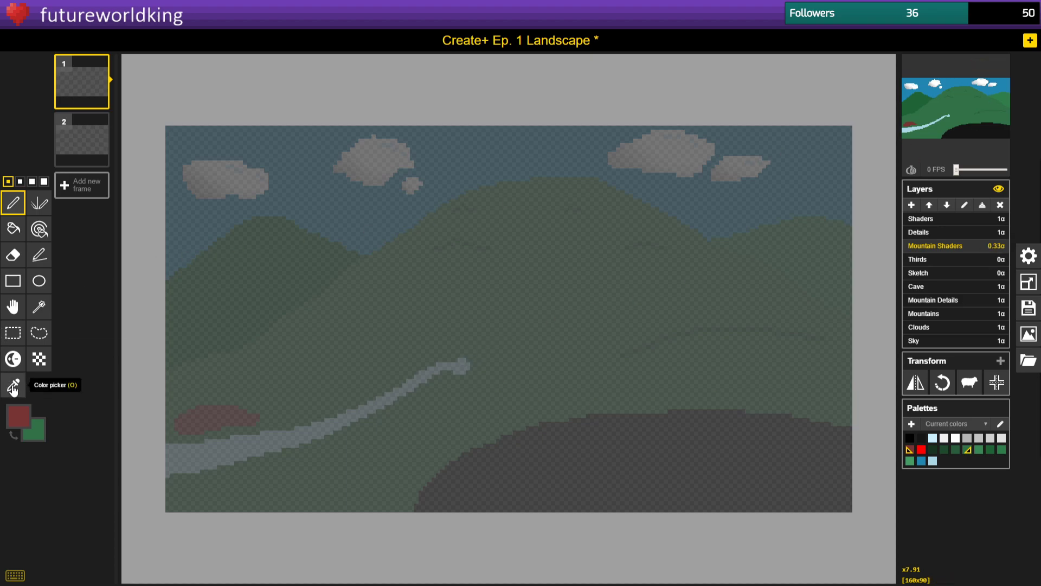
left_click(19, 416)
left_click(37, 461)
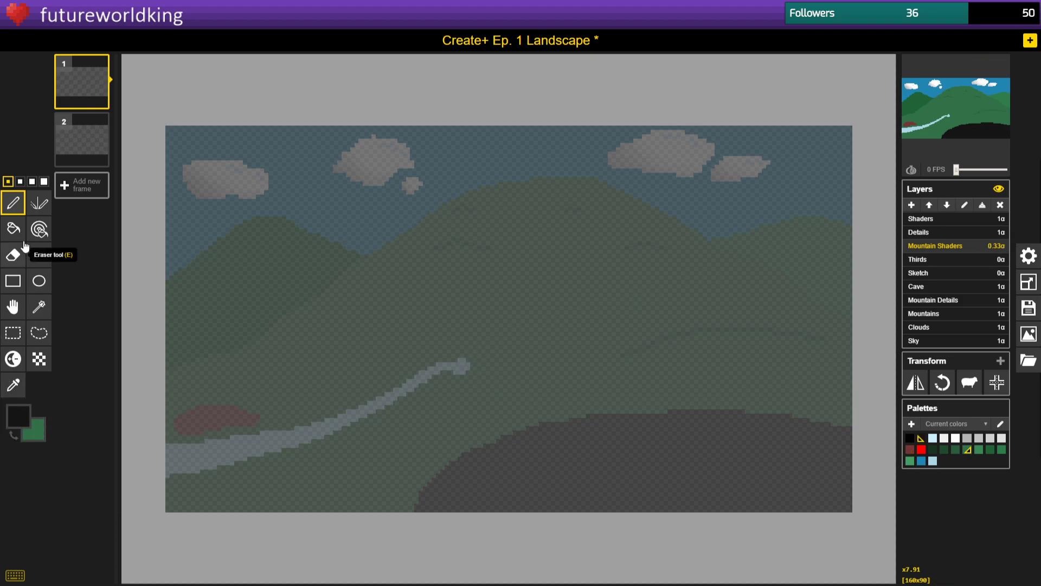
left_click(44, 181)
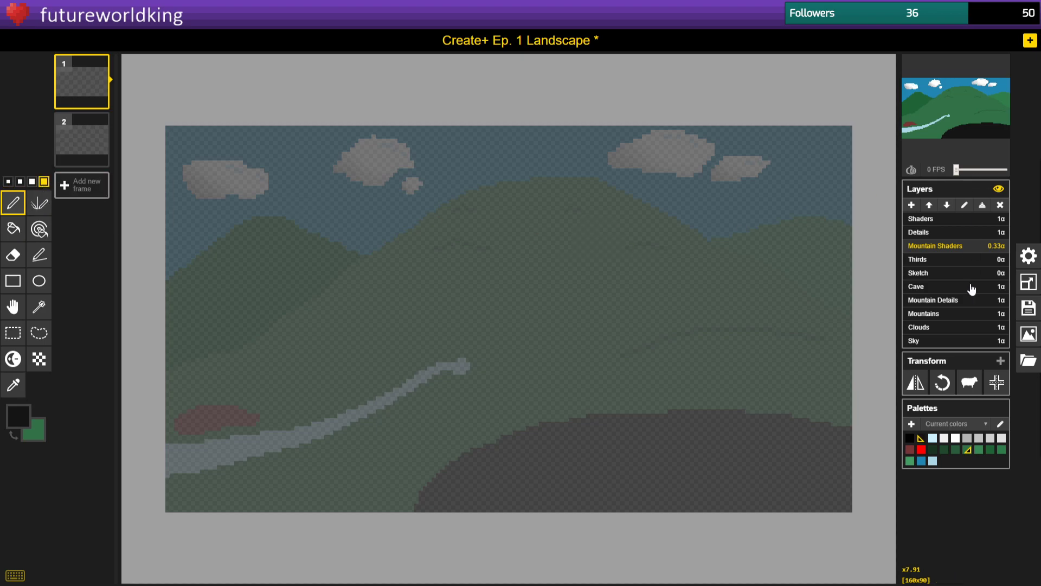
On the Mountains layer, draw a one-pixel near-black wavy line across the main hill to the canvas's right edge.
left_click(950, 300)
left_click(949, 317)
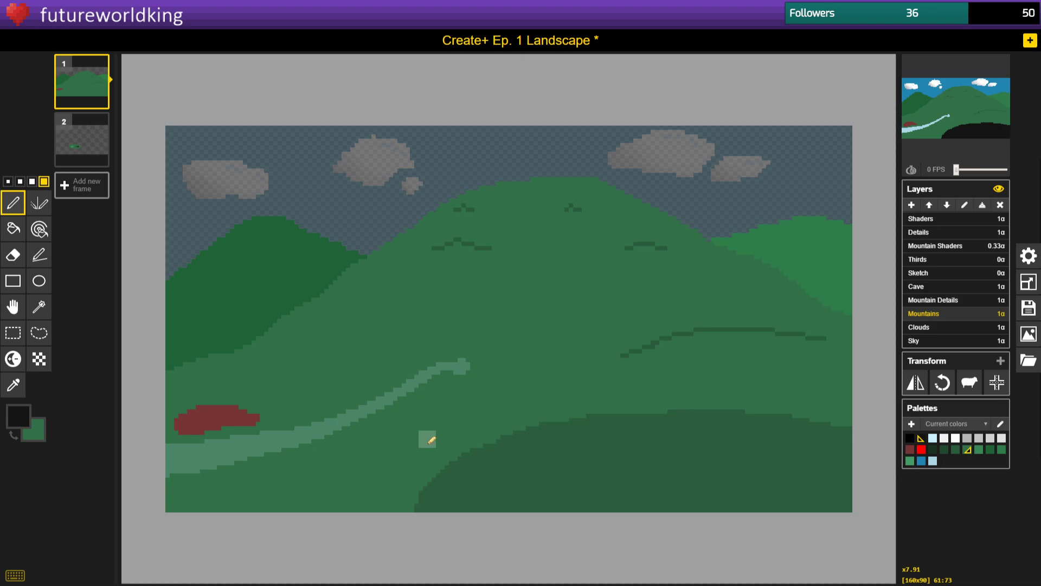
left_click(8, 181)
mouse_move(270, 346)
left_mouse_down()
mouse_move(347, 363)
mouse_move(448, 351)
mouse_move(577, 364)
mouse_move(856, 345)
left_mouse_up()
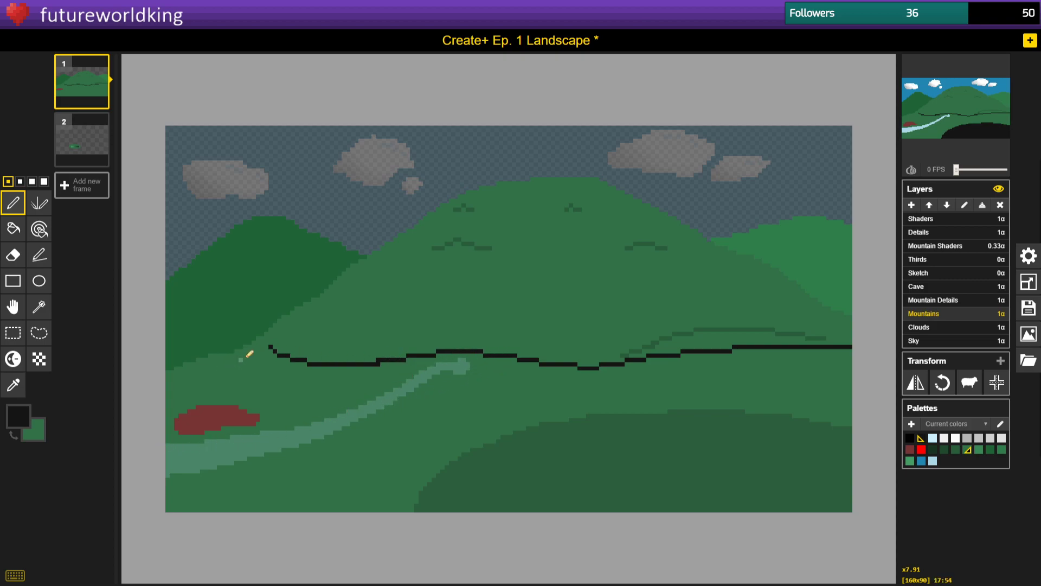
Draw six near-black diagonal strokes sloping down to the left, spaced across the area below the wavy line.
left_click_drag(254, 355, 202, 389)
left_click_drag(345, 376, 287, 403)
left_click_drag(455, 390, 347, 478)
left_click_drag(580, 388, 502, 459)
left_click_drag(683, 398, 606, 471)
left_click_drag(787, 389, 743, 464)
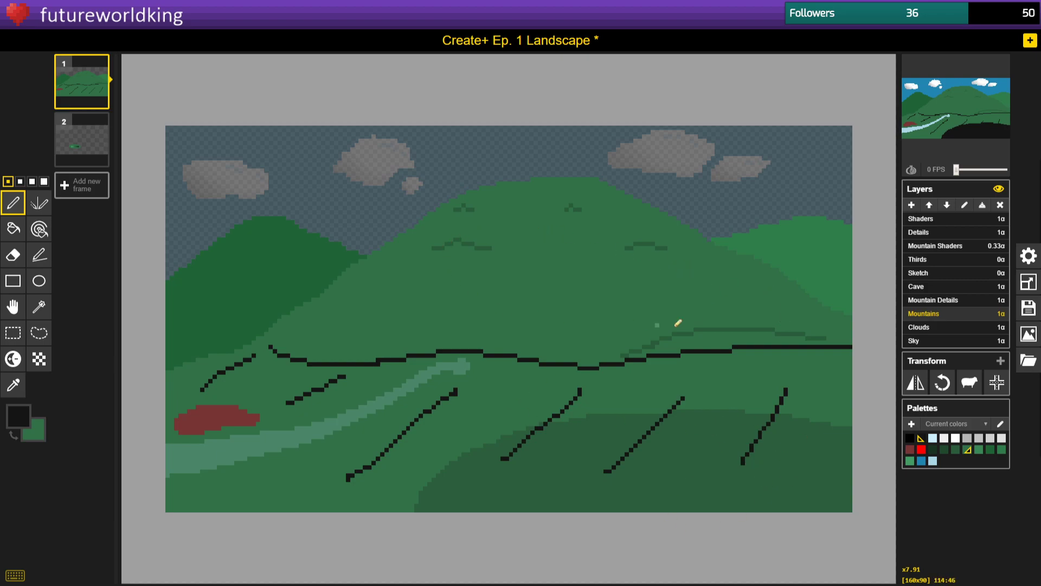
Undo all the near-black diagonal strokes and the wavy line on the Mountains layer.
key("ctrl+z")
key("ctrl+z")
key("ctrl+z")
key("ctrl+z")
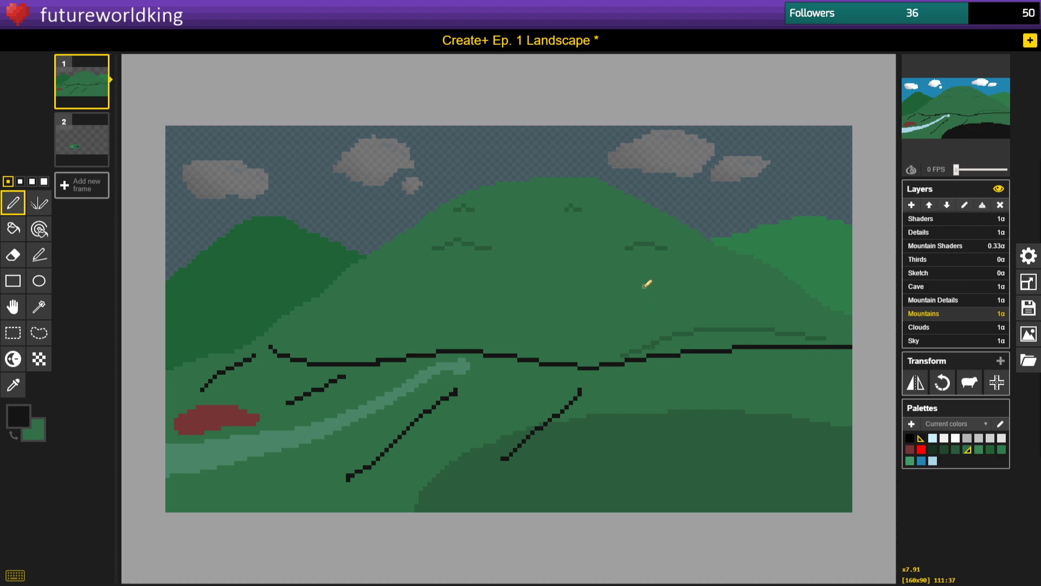
key("ctrl+z")
key("ctrl+z")
key("ctrl+z")
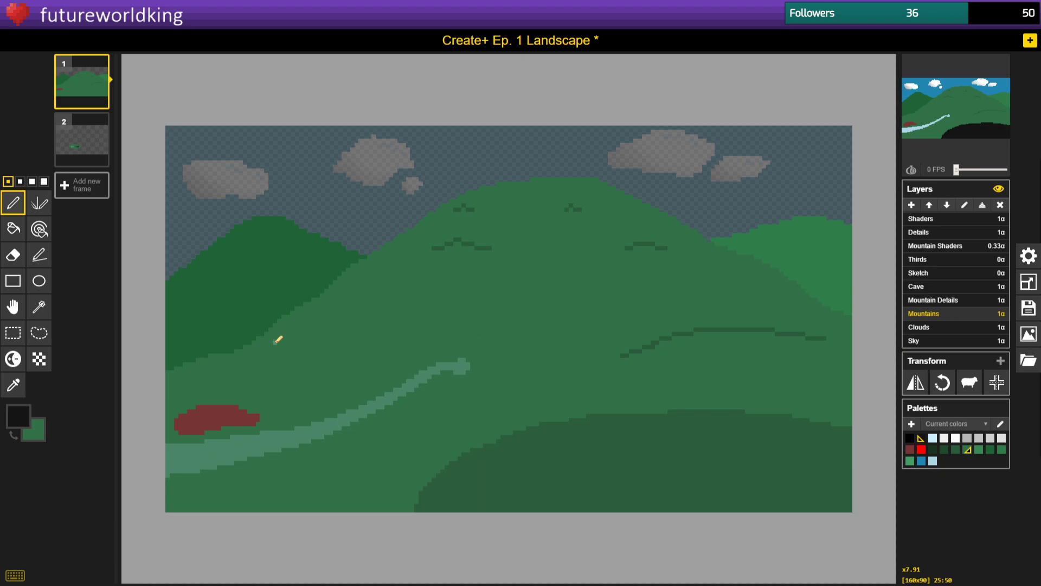
On the Mountain Shaders layer, draw a thick near-black line across the hills' base with the largest pen and fill everything below it.
left_click(944, 247)
left_click(44, 182)
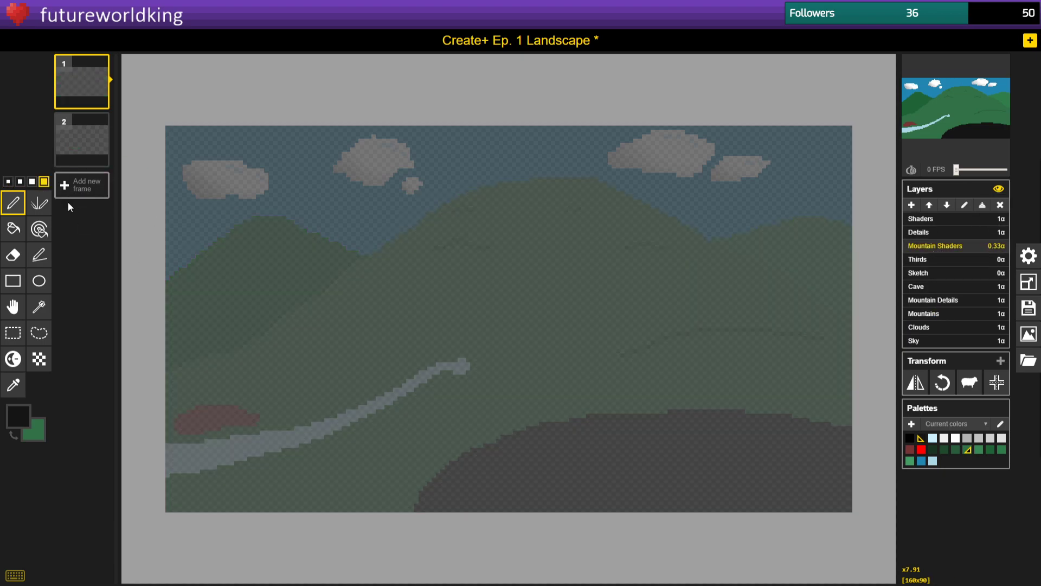
mouse_move(266, 357)
left_mouse_down()
mouse_move(519, 382)
mouse_move(663, 381)
mouse_move(851, 356)
mouse_move(845, 507)
left_mouse_up()
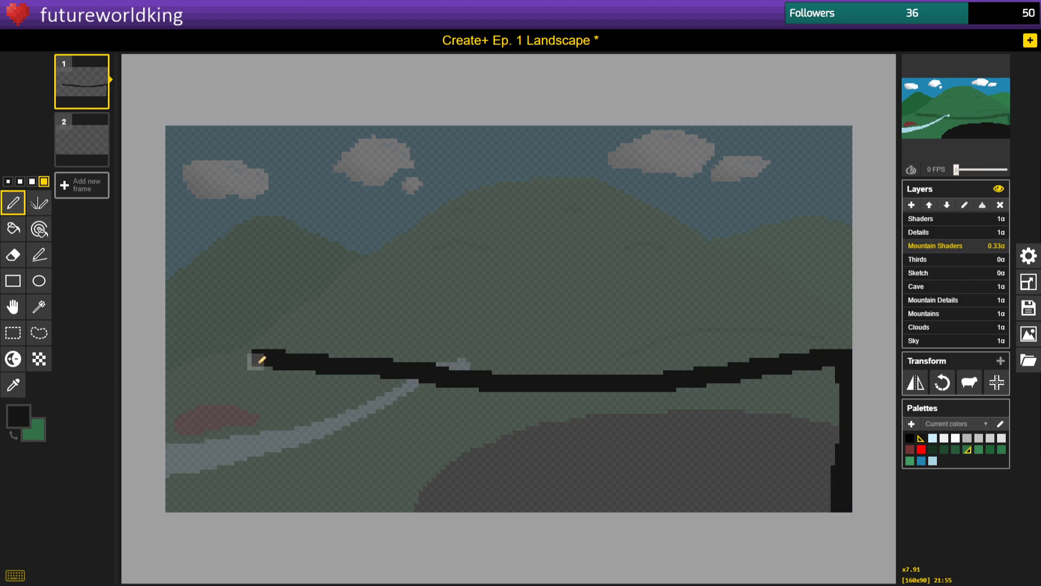
mouse_move(257, 358)
left_mouse_down()
mouse_move(167, 397)
mouse_move(144, 388)
left_mouse_up()
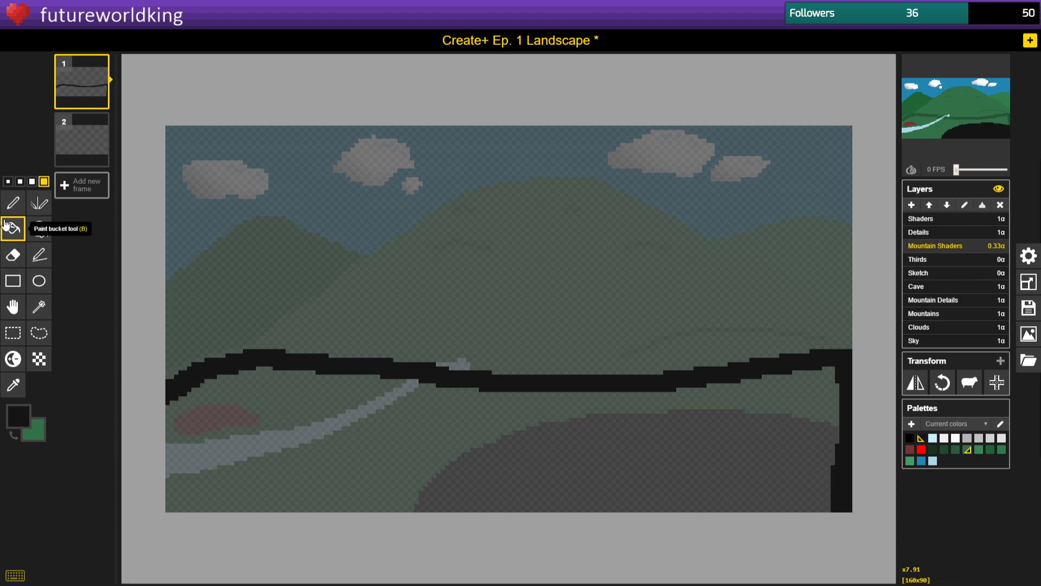
left_click(13, 228)
left_click(284, 430)
left_click(16, 199)
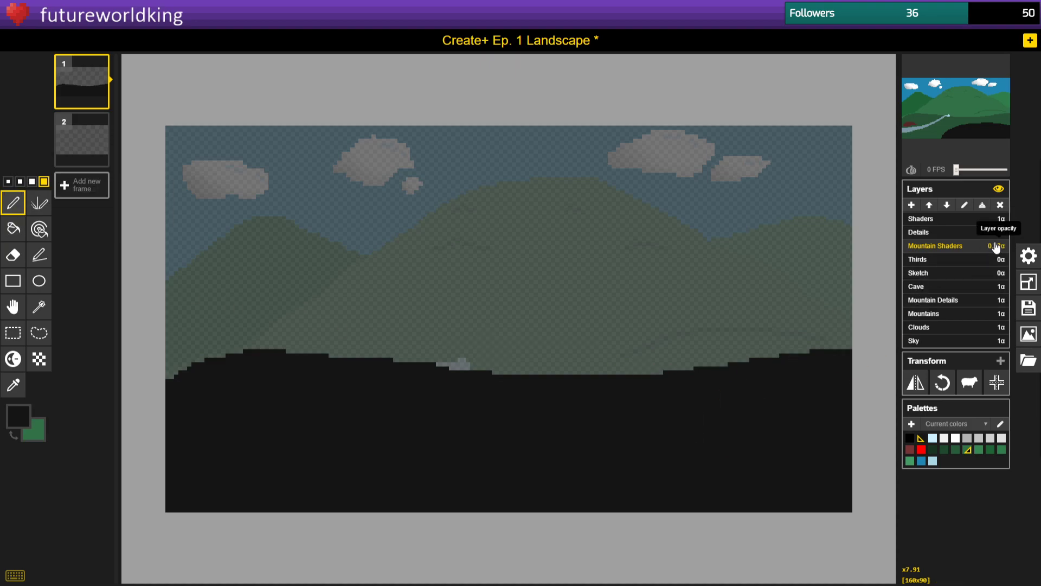
Show the enlarged artwork preview over the canvas and lower the Mountain Shaders layer's opacity.
left_click(961, 314)
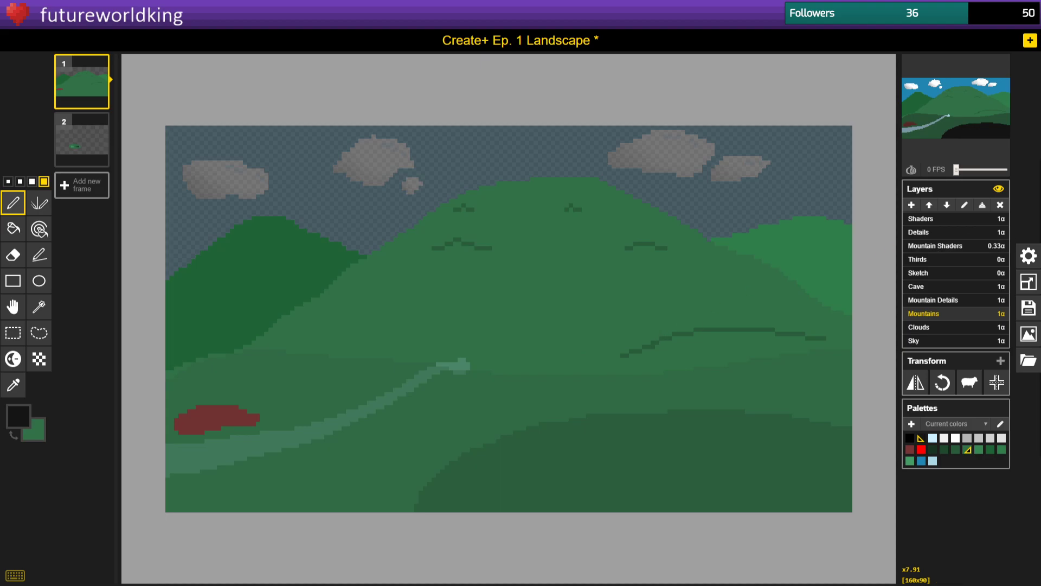
key("alt+Tab")
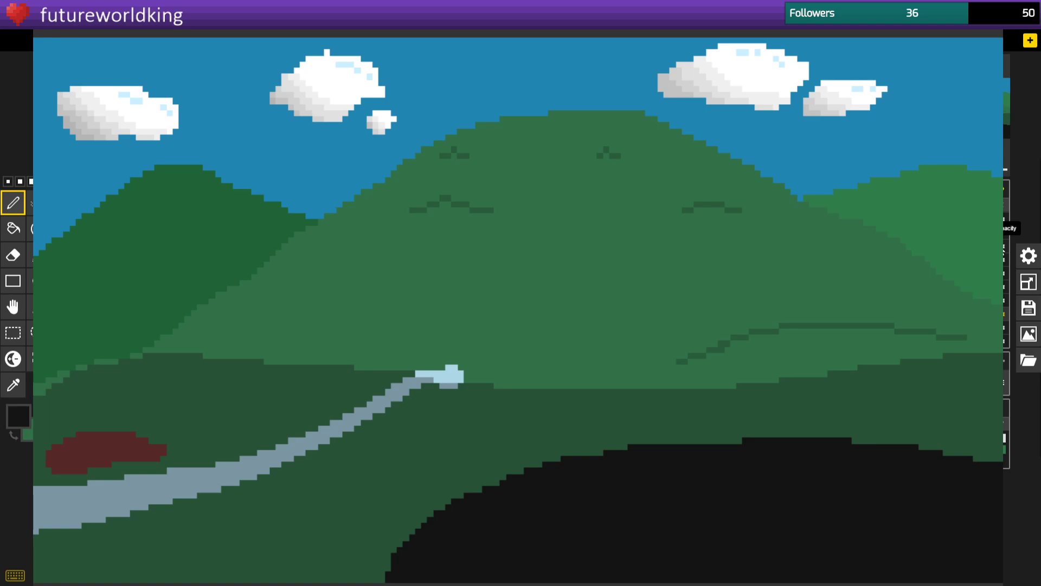
key("Return")
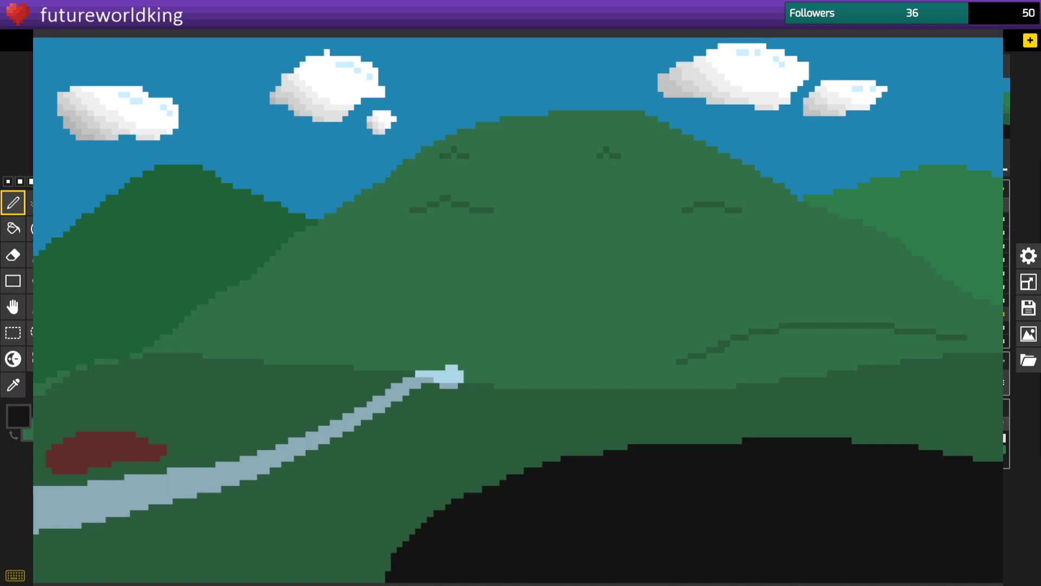
Set the pen size to one pixel and try a line across the main hill's lower slope.
left_click(8, 181)
left_click(957, 246)
left_click(958, 300)
left_click(957, 314)
mouse_move(248, 363)
left_mouse_down()
mouse_move(463, 377)
mouse_move(721, 368)
mouse_move(959, 318)
left_mouse_up()
key("ctrl+z")
Pick transparent as the secondary colour and clear the filled shading from the Mountain Shaders layer with the paint bucket.
left_click(13, 228)
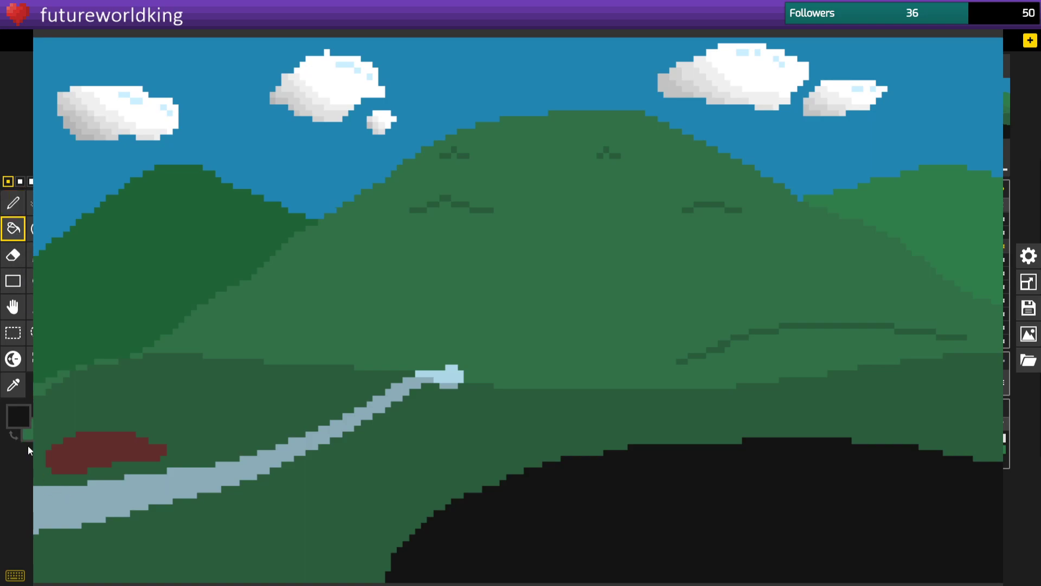
left_click(12, 384)
right_click(263, 273)
left_click(14, 208)
left_click(9, 236)
left_click(492, 547)
left_click(13, 202)
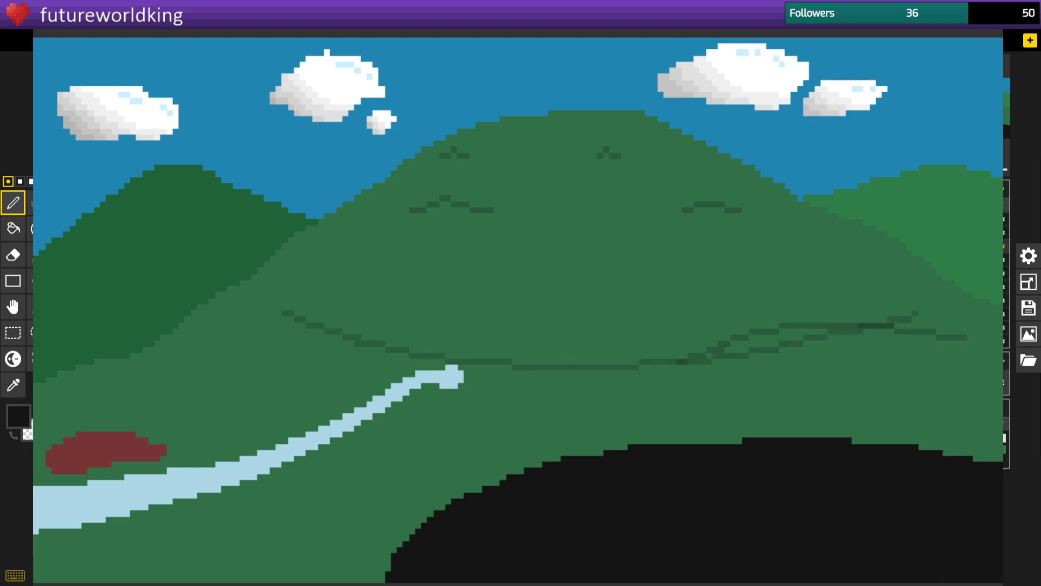
Sketch a shallow one-pixel line across the main hill's base and eight curved contour strokes running along its slopes.
left_click_drag(139, 380, 1001, 392)
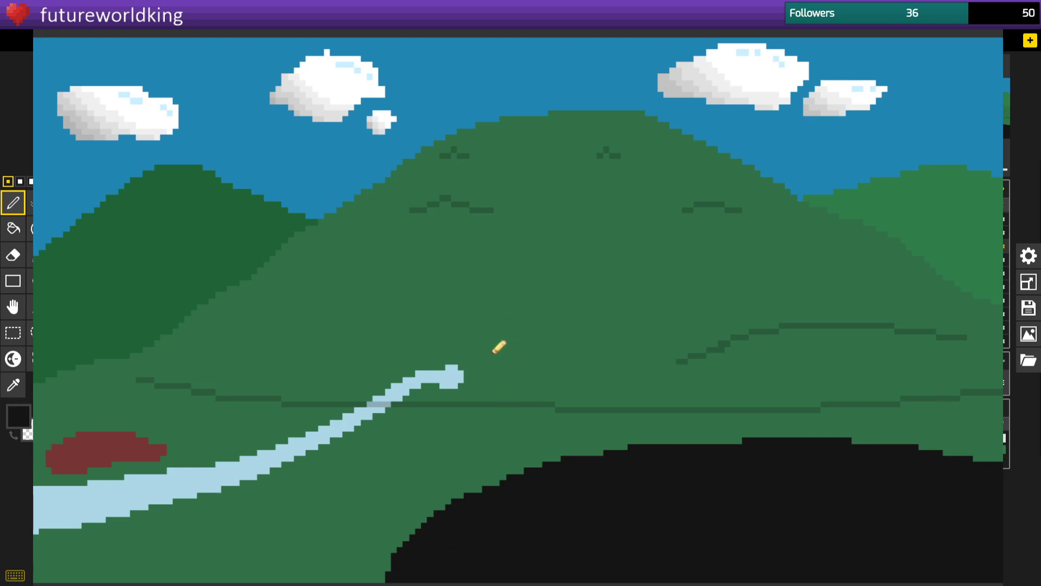
left_click_drag(307, 331, 394, 239)
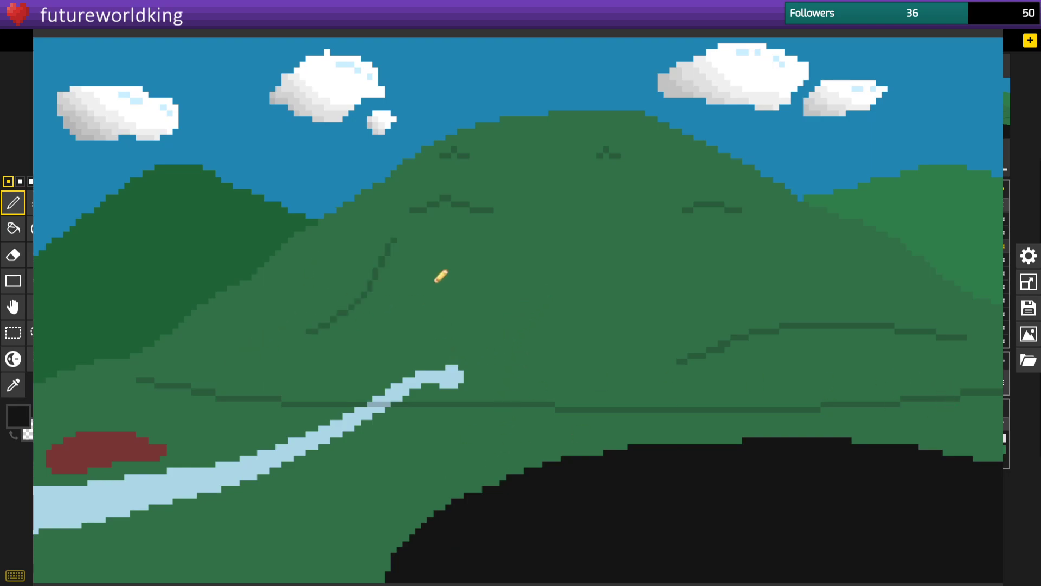
left_click_drag(495, 386, 527, 245)
left_click_drag(617, 258, 697, 404)
mouse_move(702, 268)
left_mouse_down()
mouse_move(740, 309)
mouse_move(852, 379)
left_mouse_up()
left_click_drag(805, 268, 954, 363)
left_click_drag(527, 270, 399, 386)
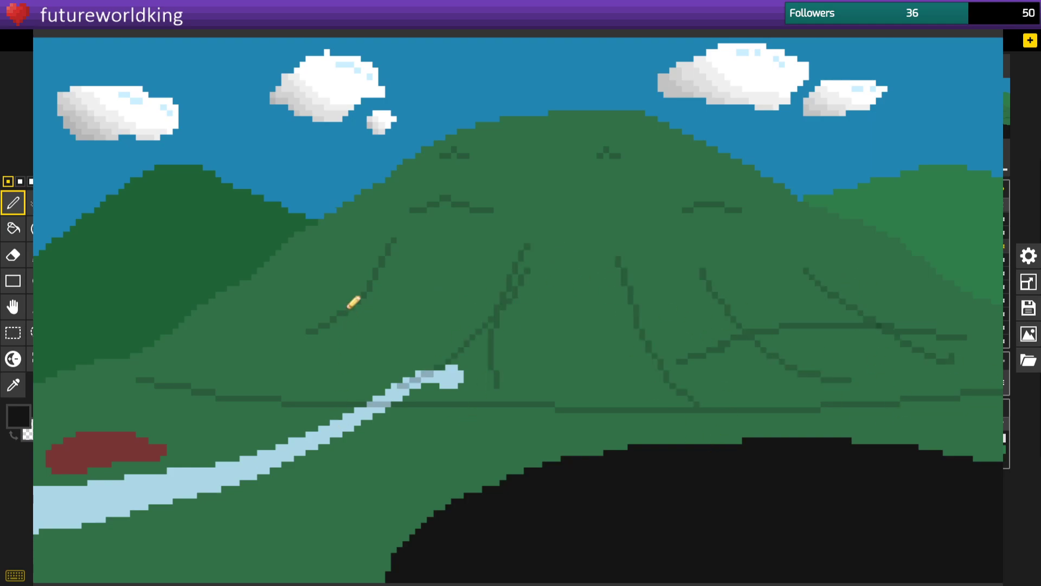
left_click_drag(240, 362, 325, 330)
left_click_drag(488, 289, 391, 357)
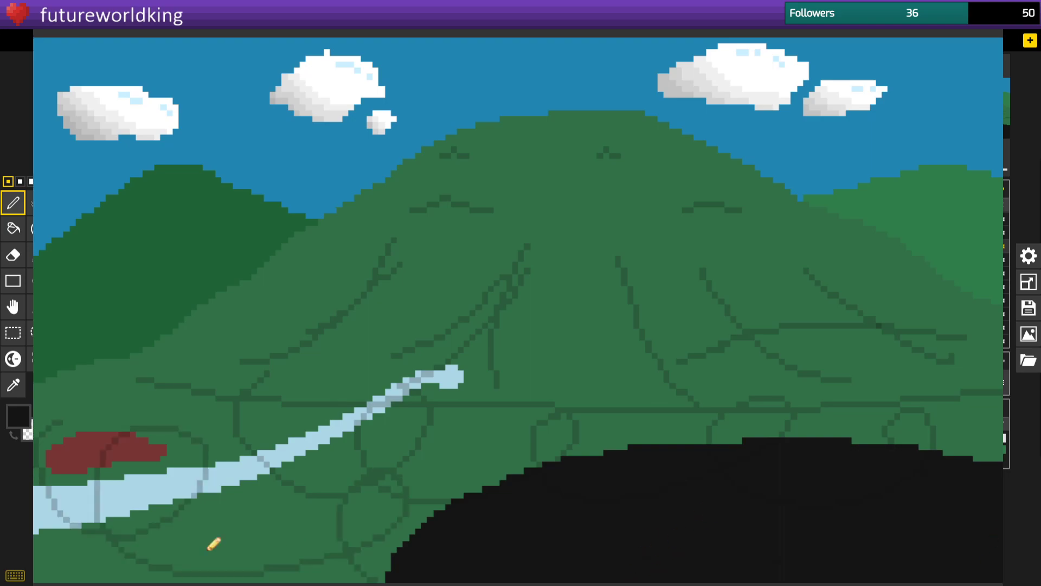
Undo the trial circles, the slope contour strokes and the line across the hill's base.
key("ctrl+z")
key("ctrl+z")
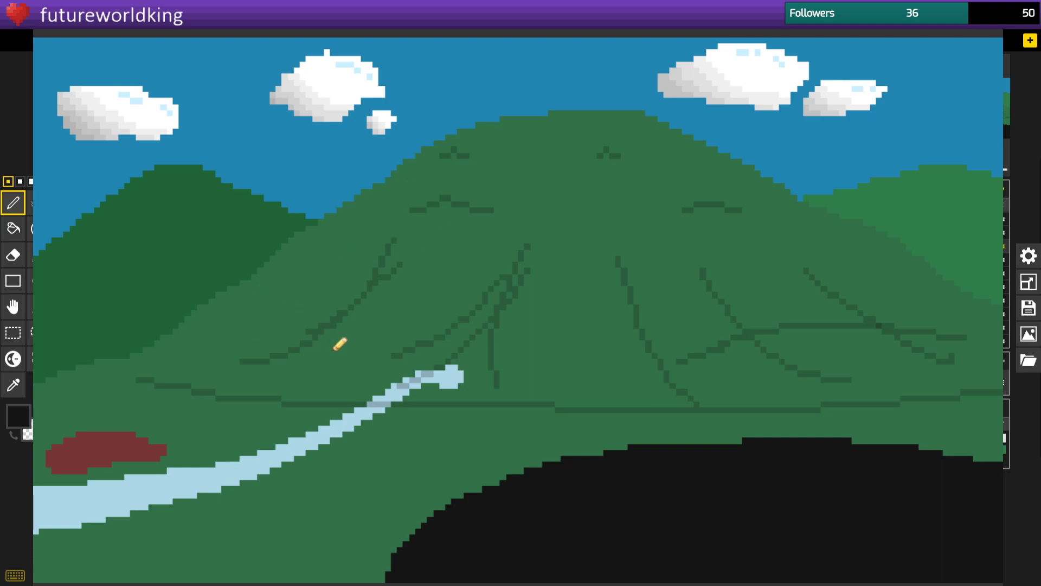
key("ctrl+z")
key("ctrl+z")
key("ctrl+z")
key("ctrl+z")
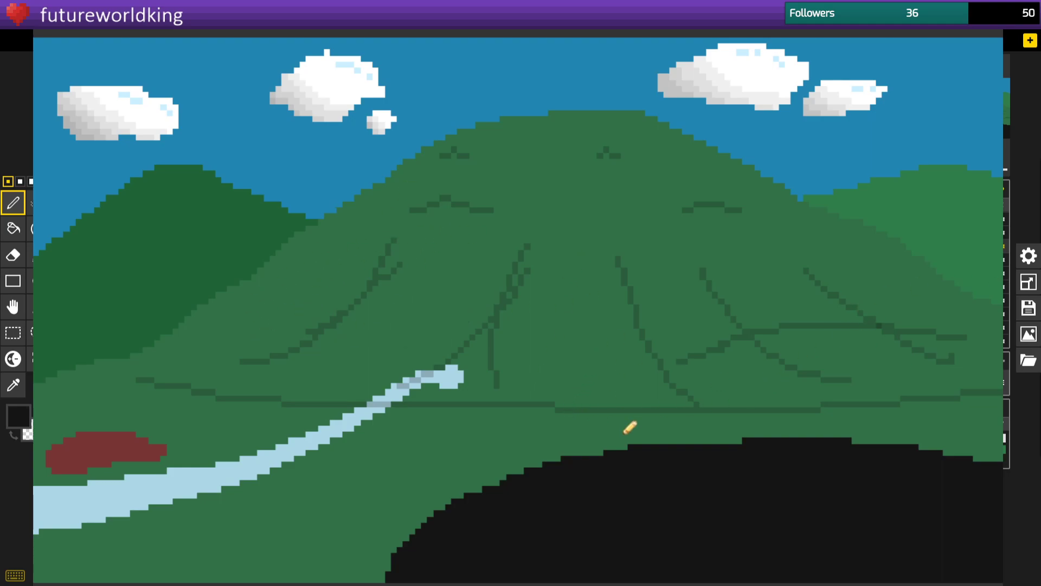
key("ctrl+z")
key("ctrl+z")
key("ctrl+z")
key("ctrl+z")
key("ctrl+z")
key("ctrl+z")
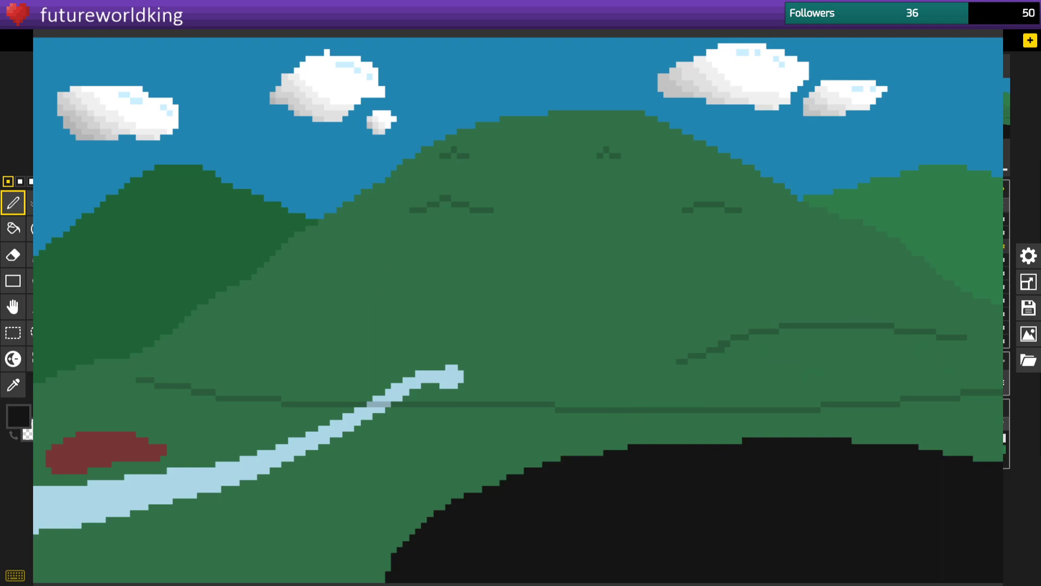
key("ctrl+y")
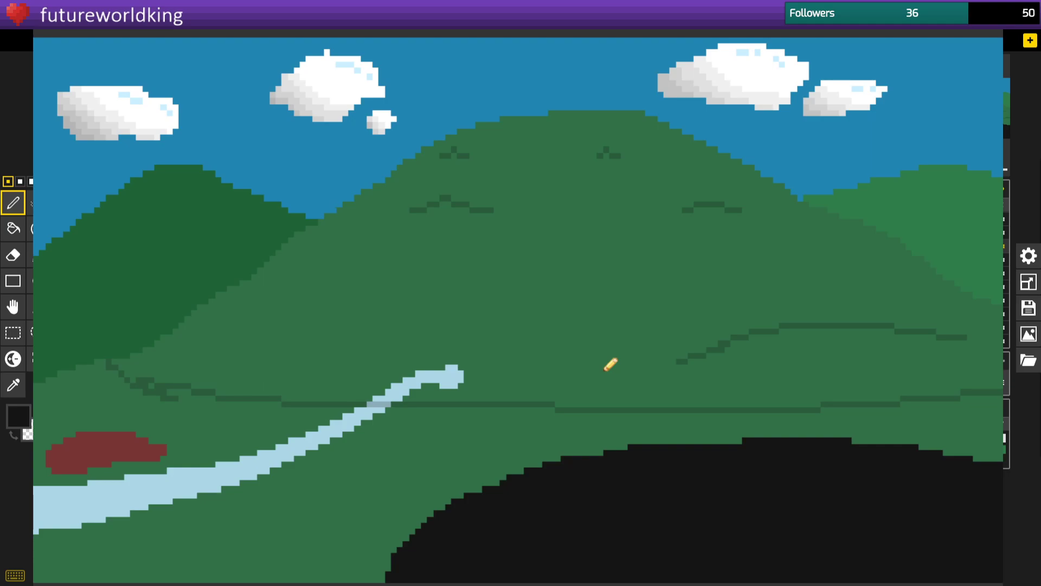
key("ctrl+z")
key("ctrl+z")
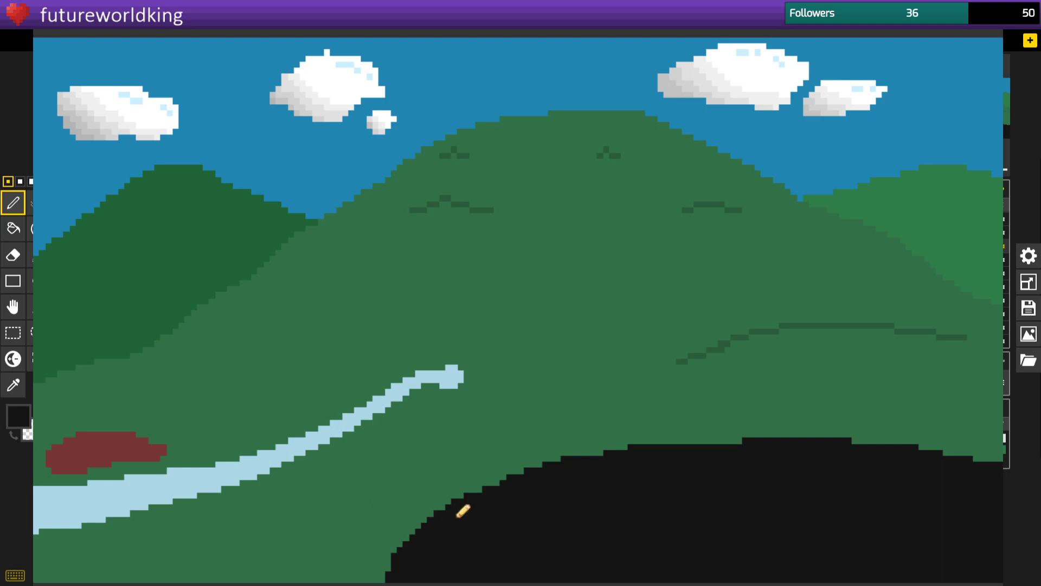
Rework the one-pixel near-black shading boundary into a shallow curve from the canvas's left edge, below the hills, to its right edge.
key("ctrl+y")
key("ctrl+z")
key("ctrl+y")
key("ctrl+z")
key("ctrl+y")
key("ctrl+z")
key("ctrl+y")
key("ctrl+z")
key("ctrl+y")
key("ctrl+z")
key("ctrl+y")
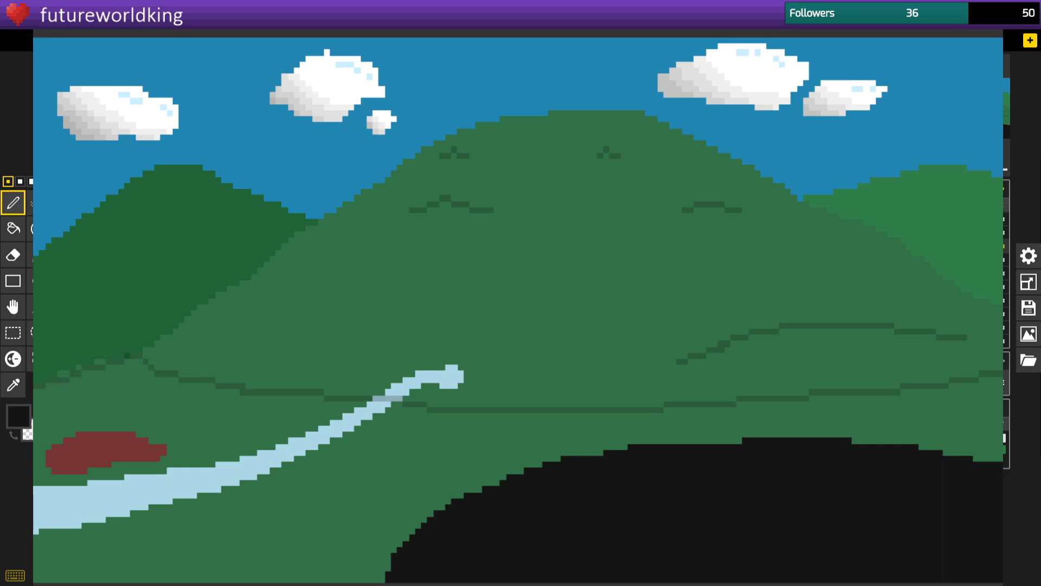
Fill the ground below the boundary line with near-black shading and touch up the gaps at the left hill's foot.
left_click(13, 229)
left_click(227, 548)
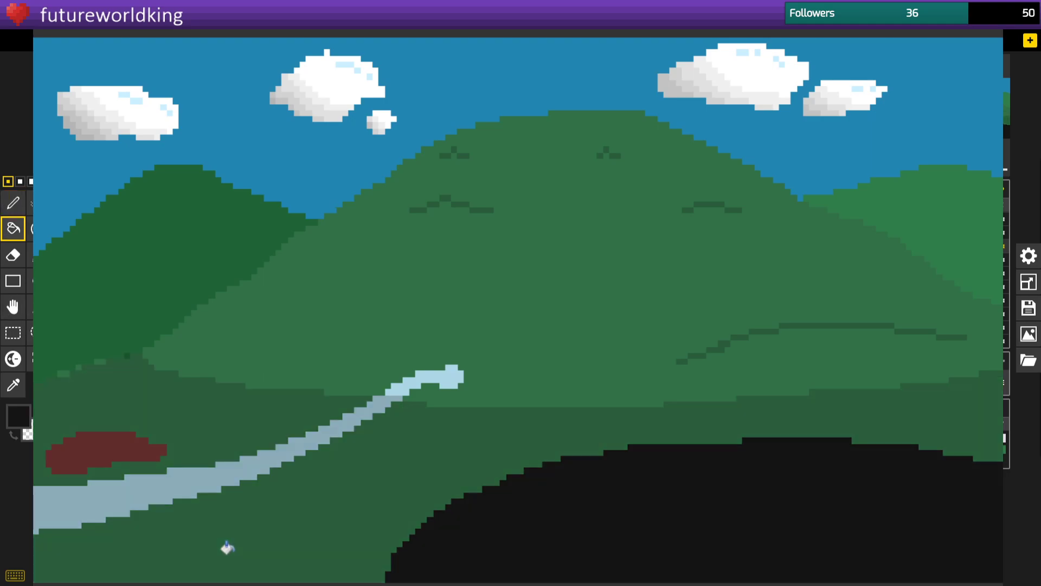
left_click(13, 202)
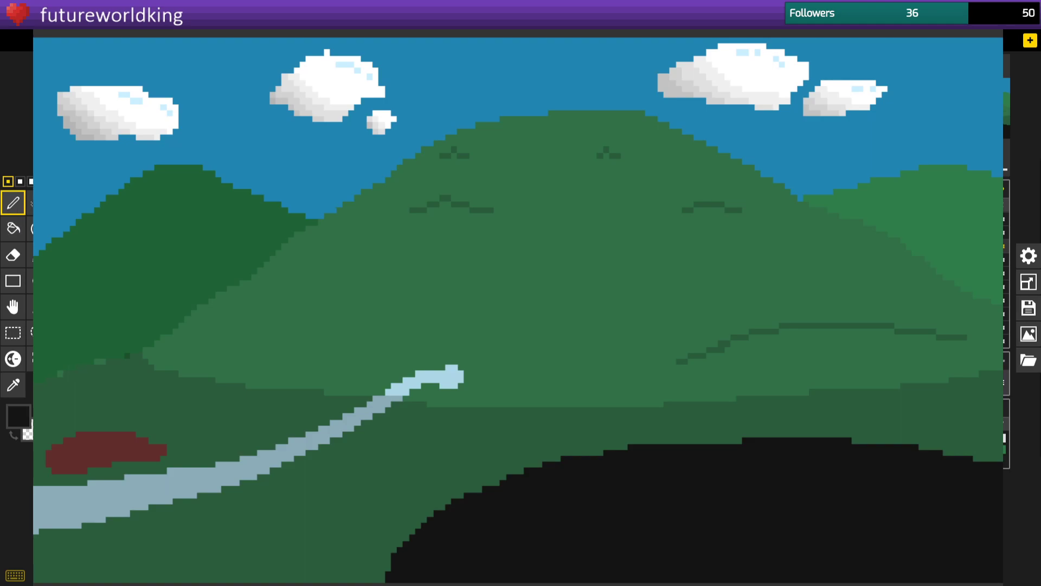
Leave the enlarged preview of the landscape and save the sprite.
left_click(90, 361)
key("alt+Tab")
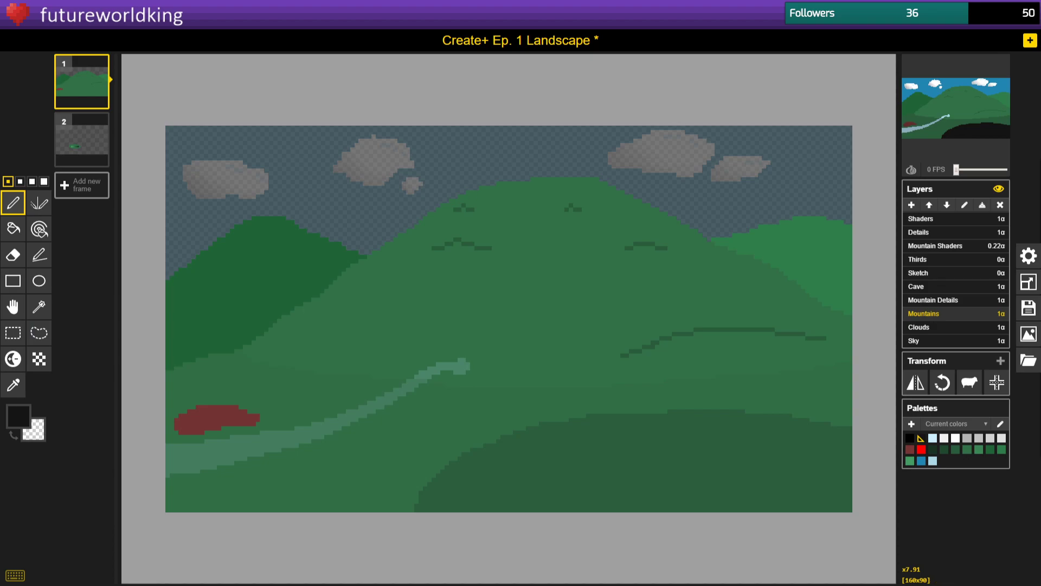
key("ctrl+s")
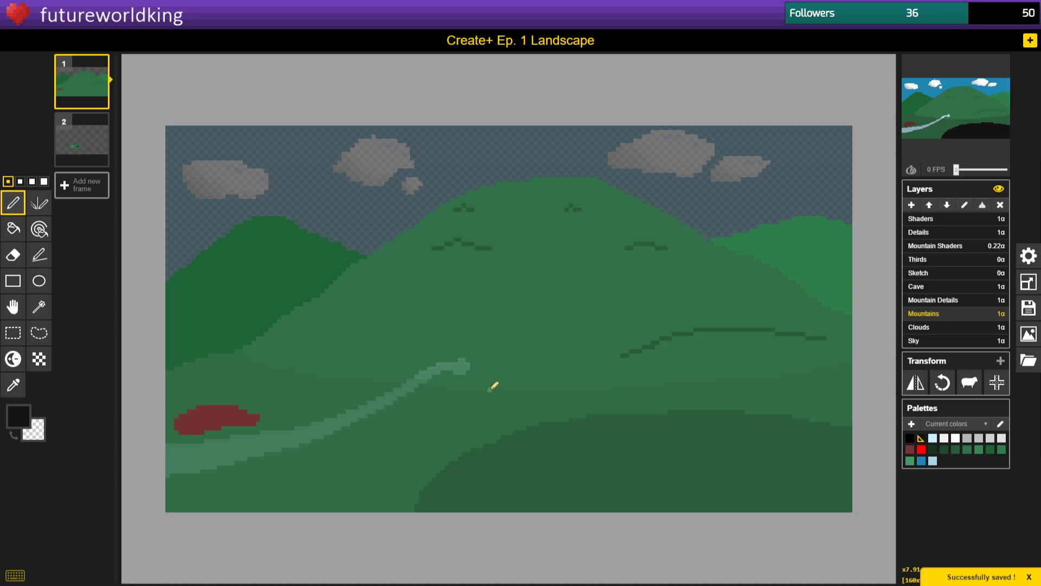
On the Mountain Details layer, sample the river's light blue and redraw the river's upper end so it bends downhill.
left_click(949, 301)
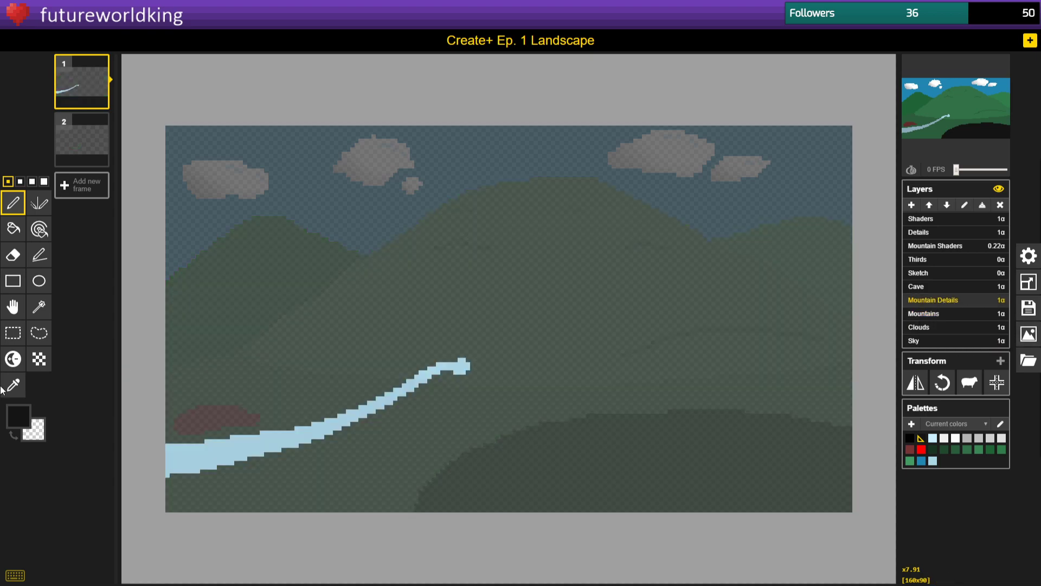
left_click(13, 384)
left_click(405, 386)
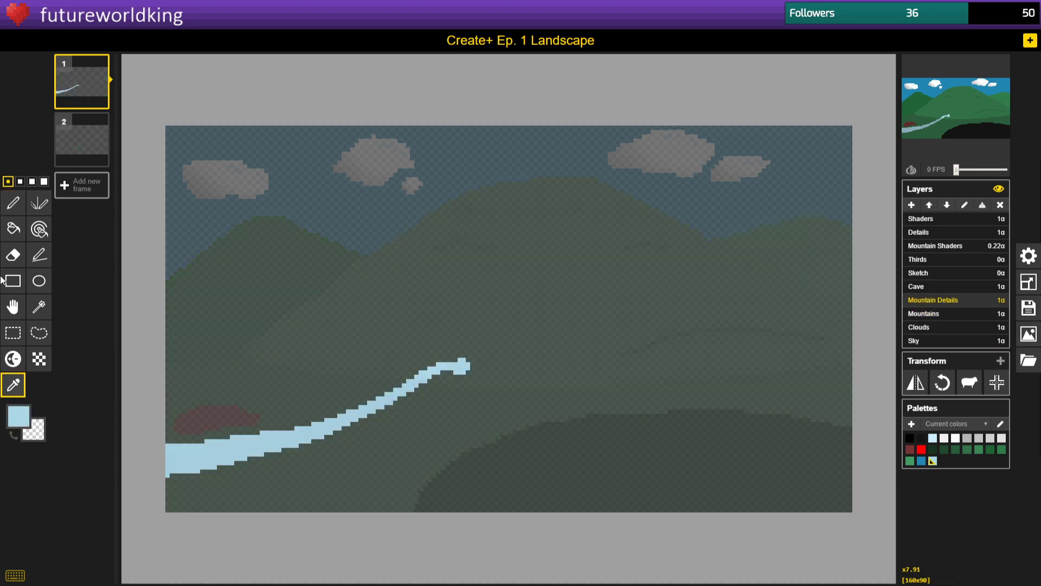
left_click(13, 203)
mouse_move(421, 382)
left_mouse_down()
mouse_move(508, 370)
mouse_move(411, 364)
mouse_move(430, 359)
mouse_move(460, 361)
mouse_move(414, 365)
mouse_move(406, 378)
mouse_move(450, 362)
mouse_move(457, 371)
mouse_move(404, 373)
mouse_move(483, 371)
mouse_move(400, 385)
mouse_move(464, 370)
mouse_move(410, 377)
mouse_move(449, 376)
mouse_move(372, 398)
mouse_move(422, 394)
mouse_move(446, 399)
mouse_move(400, 397)
mouse_move(446, 405)
mouse_move(406, 402)
mouse_move(432, 397)
mouse_move(449, 403)
mouse_move(404, 398)
mouse_move(448, 411)
mouse_move(416, 410)
mouse_move(434, 415)
mouse_move(436, 393)
left_mouse_up()
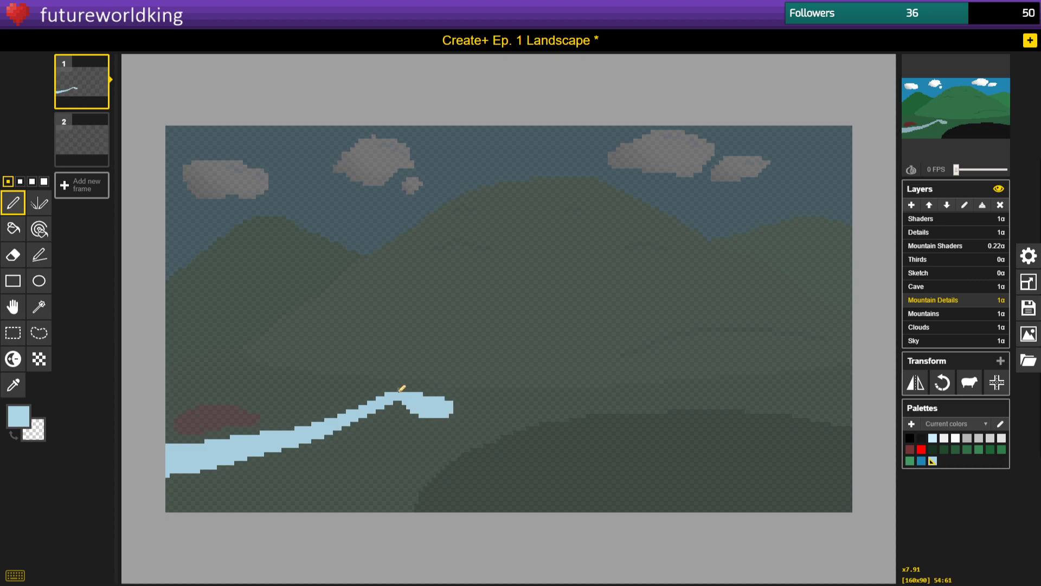
mouse_move(401, 388)
left_mouse_down()
mouse_move(444, 406)
mouse_move(387, 408)
mouse_move(429, 432)
mouse_move(391, 384)
mouse_move(470, 421)
mouse_move(427, 399)
left_mouse_up()
Set the pen size to 2 px and paint a small rounded pool at the shortened river's upper end.
left_click(43, 182)
left_click(36, 183)
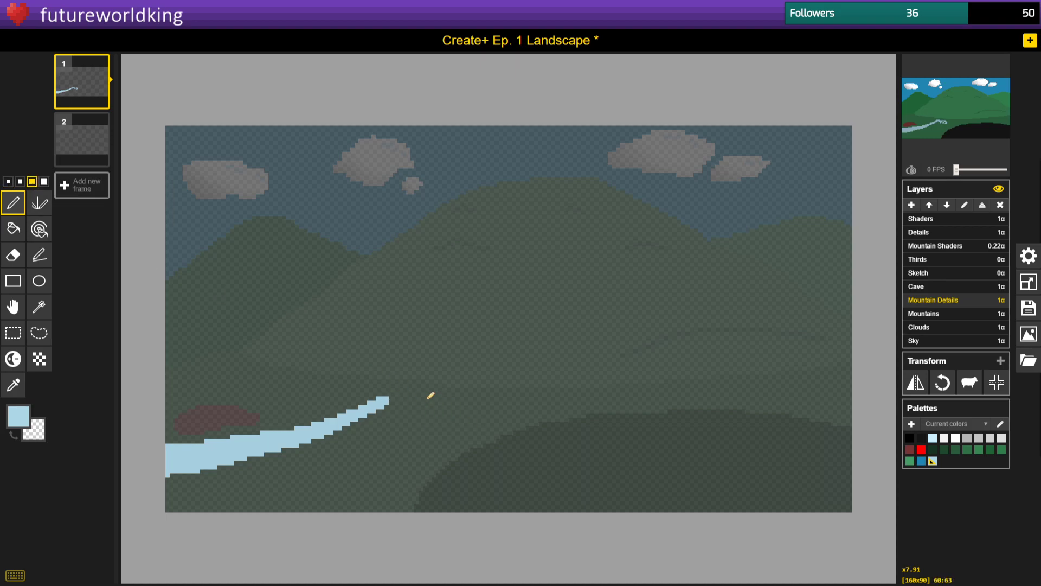
left_click(20, 181)
mouse_move(389, 395)
left_mouse_down()
mouse_move(348, 420)
mouse_move(414, 399)
mouse_move(418, 410)
mouse_move(317, 432)
mouse_move(389, 396)
mouse_move(416, 401)
mouse_move(386, 409)
mouse_move(416, 413)
left_mouse_up()
key("ctrl+z")
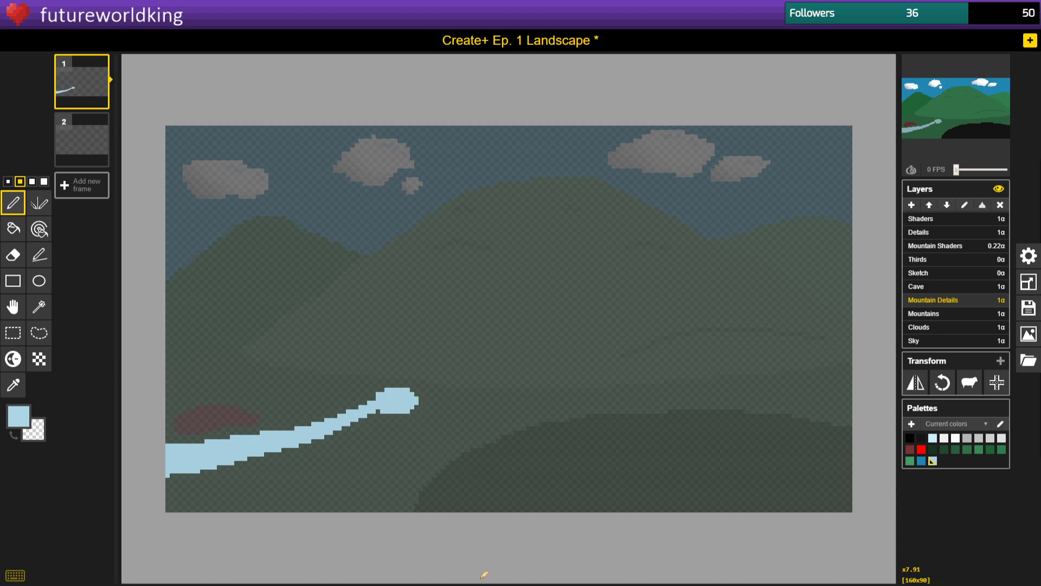
Set the pen size to 1 px and clean up stray pixels along the river's lower edge where it leaves the canvas.
left_click(7, 181)
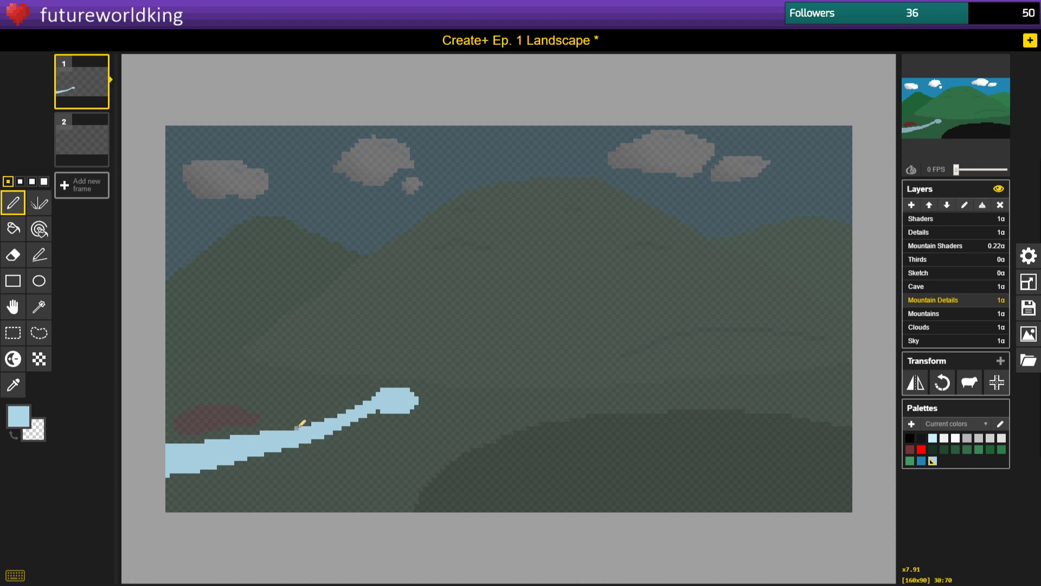
mouse_move(300, 426)
left_mouse_down()
mouse_move(284, 426)
mouse_move(307, 425)
left_mouse_up()
key("ctrl+z")
left_click_drag(189, 475, 170, 476)
right_click(194, 471)
right_click(189, 476)
right_click(185, 476)
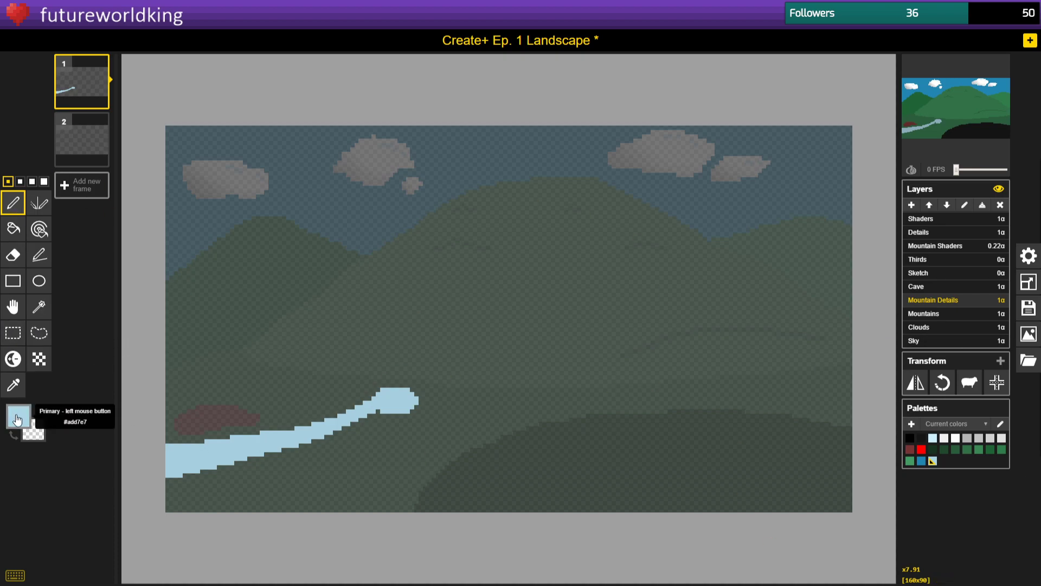
Set the primary colour to blue #4684e8 and paint a one-pixel-pen water streak inside the river's wide lower end.
left_click(18, 416)
left_click(139, 481)
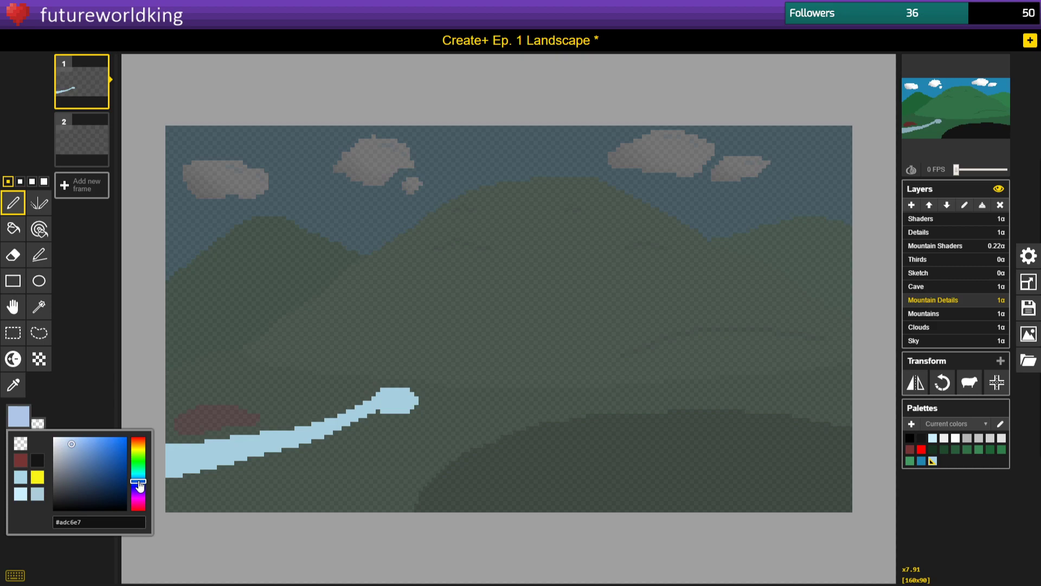
left_click_drag(97, 445, 105, 444)
left_click_drag(138, 480, 139, 487)
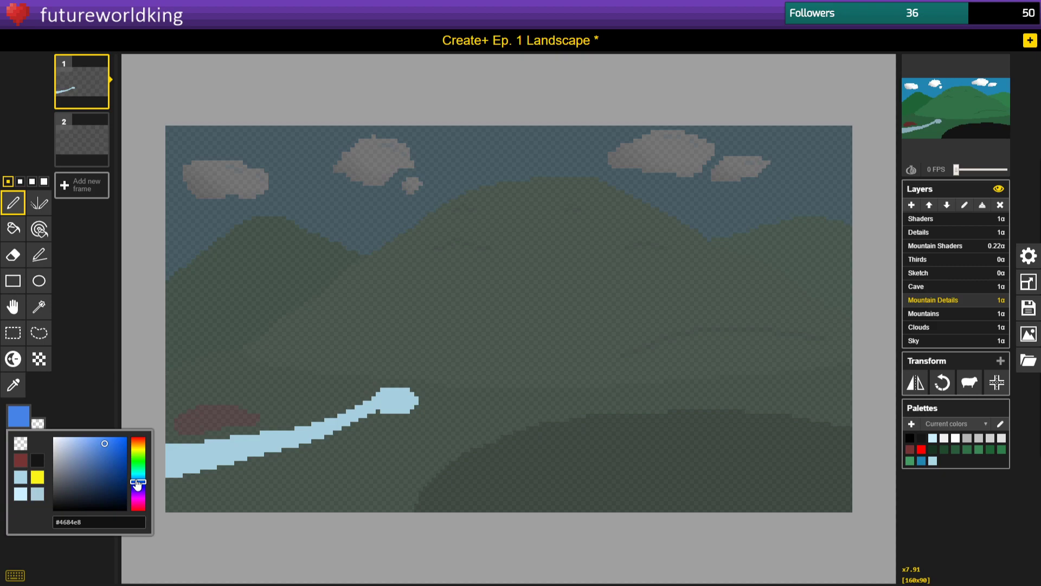
left_click(21, 198)
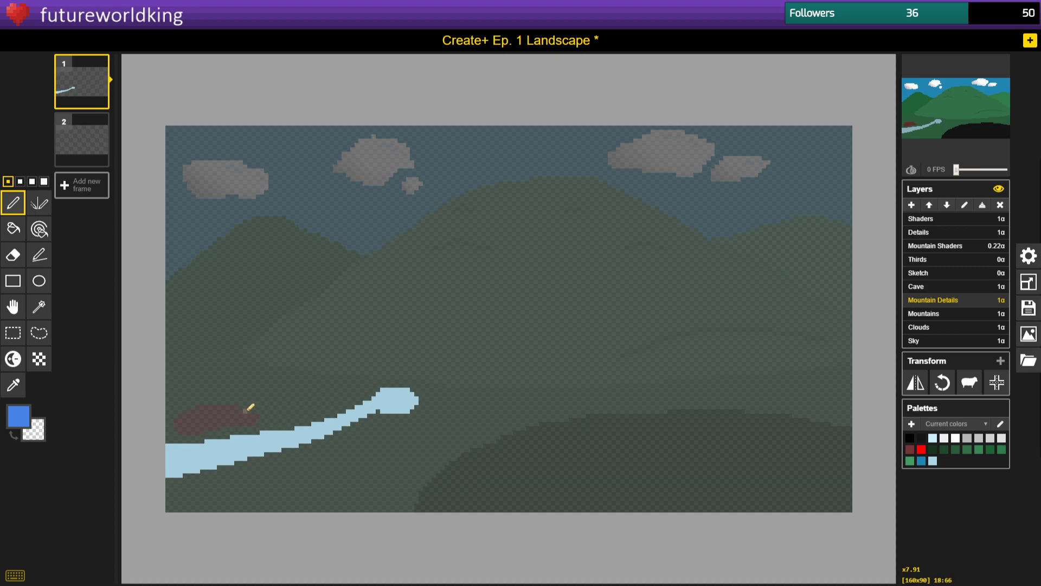
left_click(20, 182)
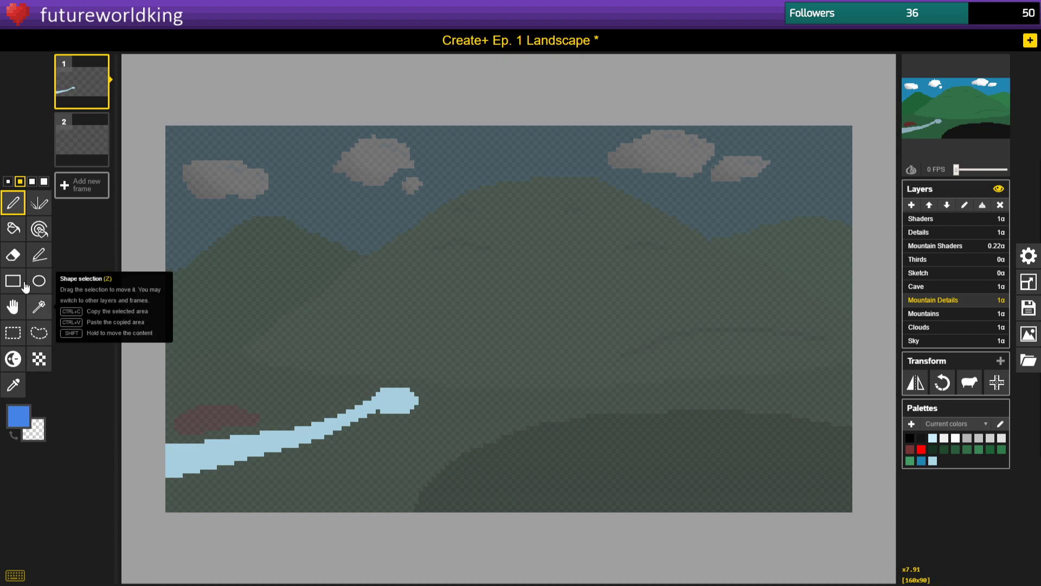
left_click(11, 180)
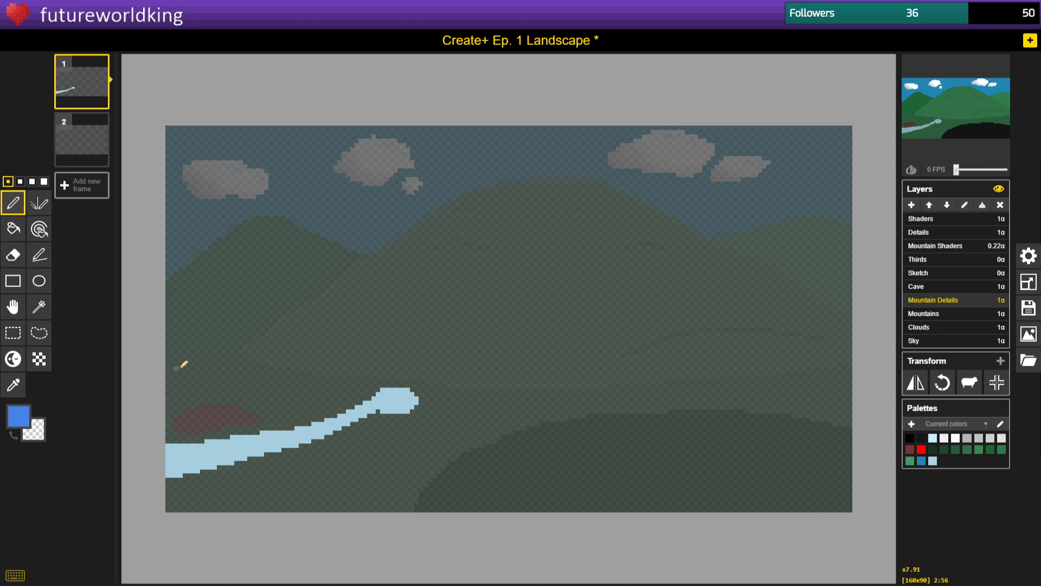
mouse_move(166, 454)
left_mouse_down()
mouse_move(228, 446)
mouse_move(169, 456)
mouse_move(209, 448)
mouse_move(180, 453)
left_mouse_up()
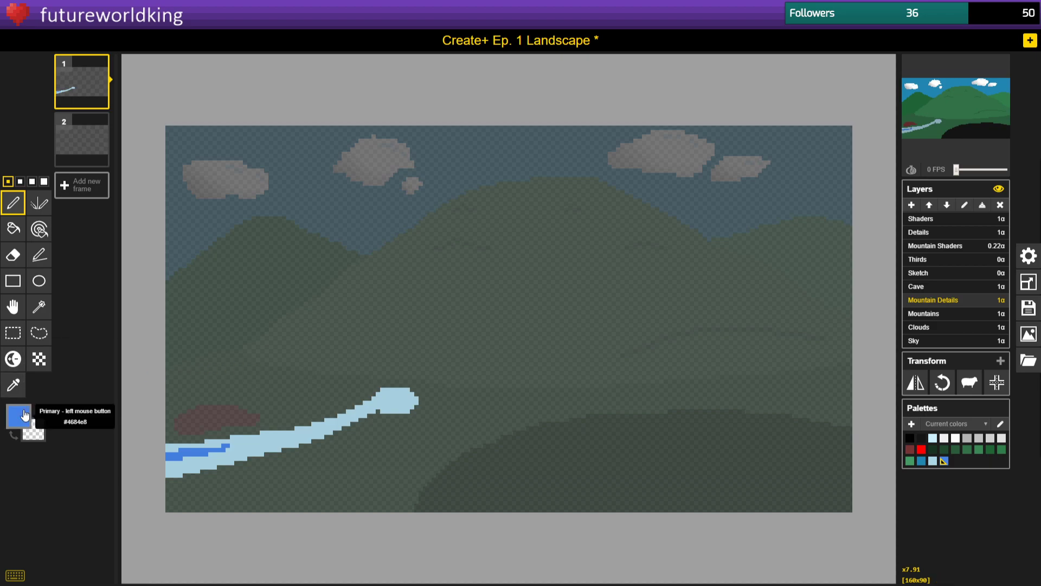
Set the primary colour to pale blue #c5dbff and fill the light part of the river with it.
left_click(18, 416)
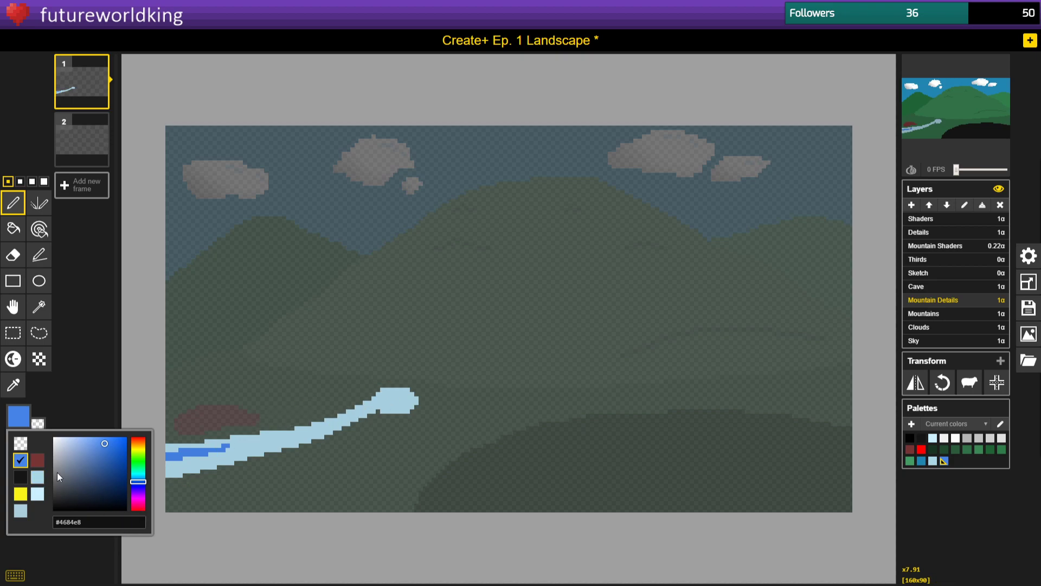
left_click(70, 441)
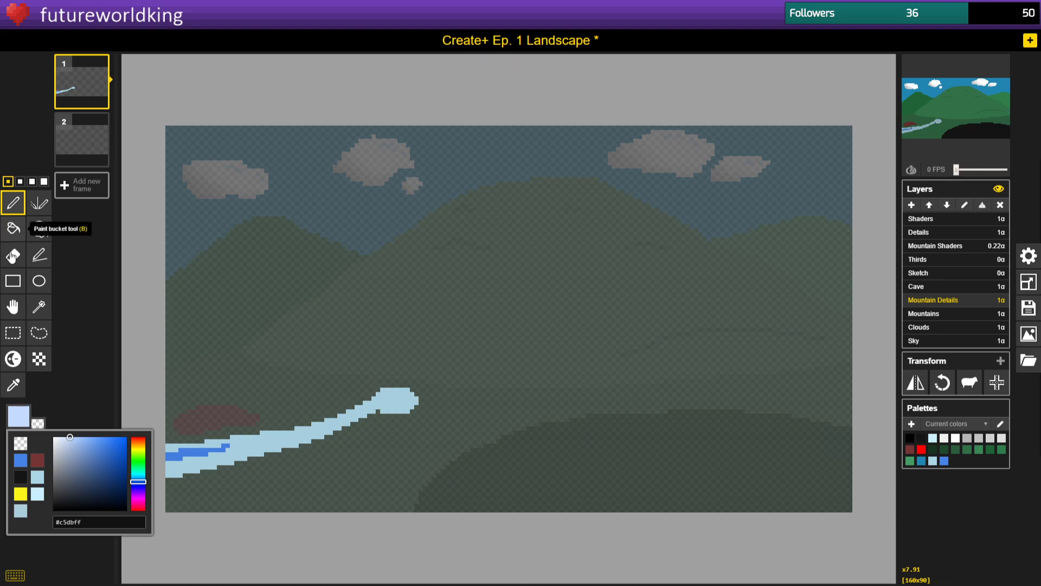
left_click(17, 228)
left_click(390, 393)
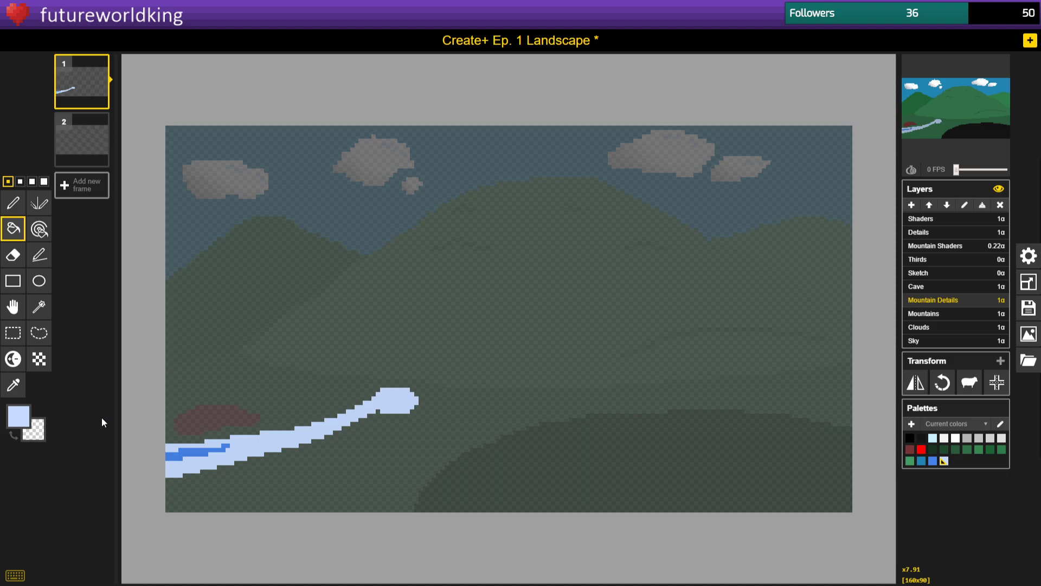
Sample the river's darker blue, touch up the streak at the canvas edge and paint the interior of the pool.
key("i")
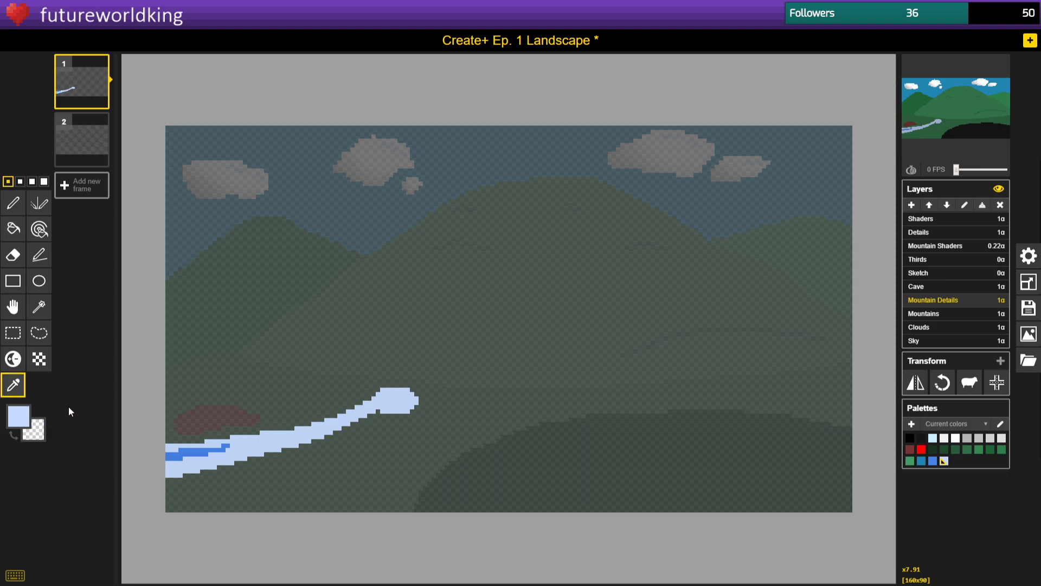
left_click(172, 455)
left_click(13, 203)
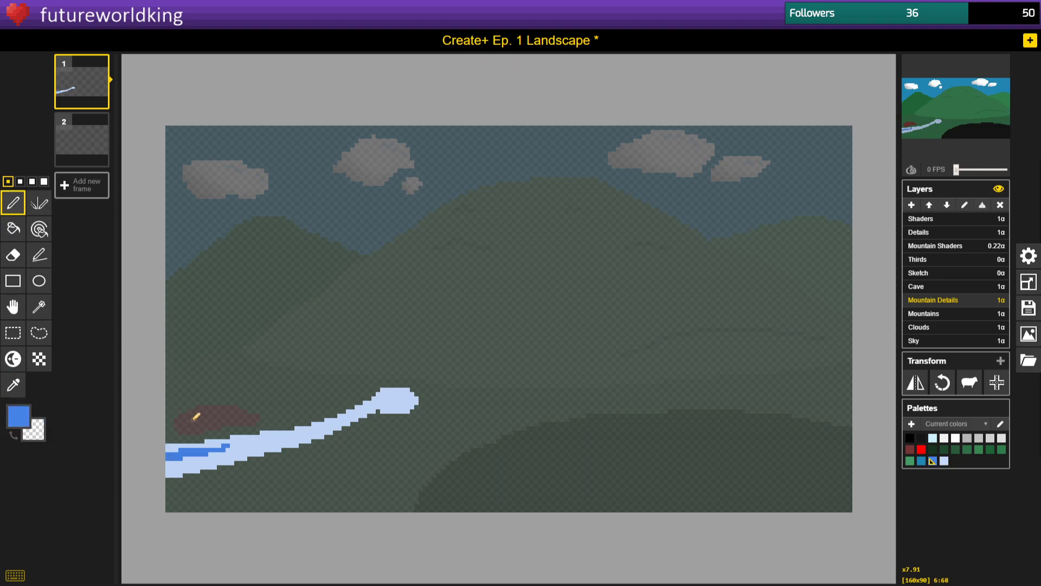
left_click(169, 446)
left_click(172, 444)
key("ctrl+z")
mouse_move(176, 451)
left_mouse_down()
mouse_move(163, 451)
mouse_move(167, 470)
mouse_move(215, 463)
mouse_move(173, 466)
left_mouse_up()
left_click(168, 463)
key("ctrl+z")
mouse_move(387, 394)
left_mouse_down()
mouse_move(382, 402)
mouse_move(411, 396)
left_mouse_up()
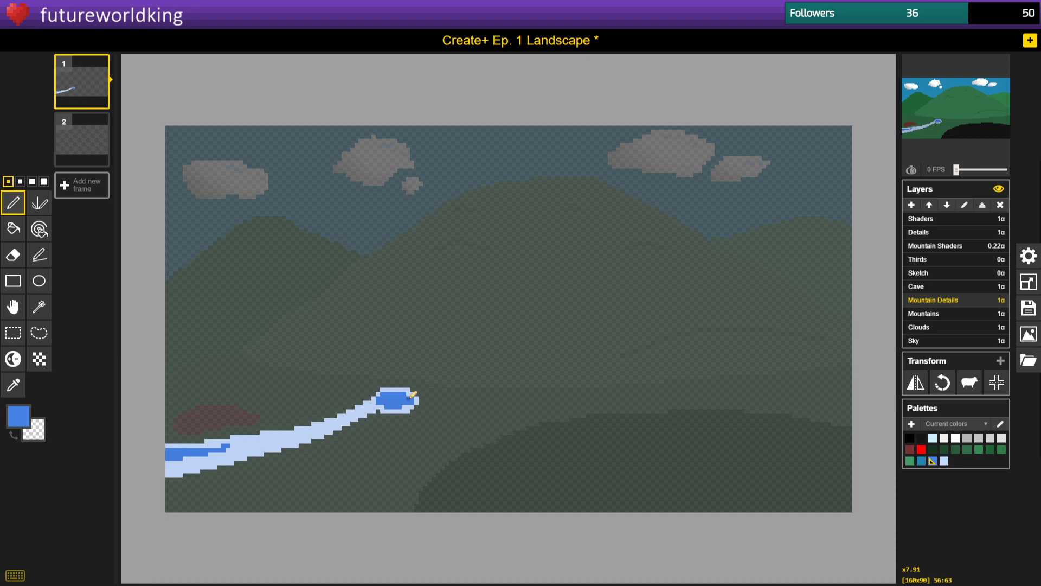
Sample the pale blue as secondary colour and paint the river's whole interior blue, leaving a pale outline along both banks.
left_click(13, 384)
right_click(313, 425)
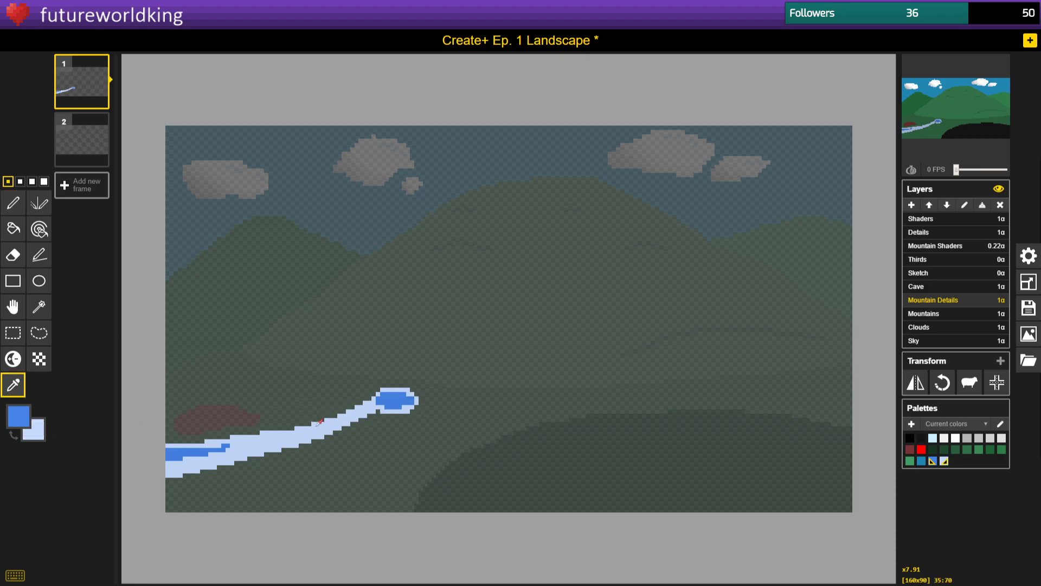
left_click(13, 212)
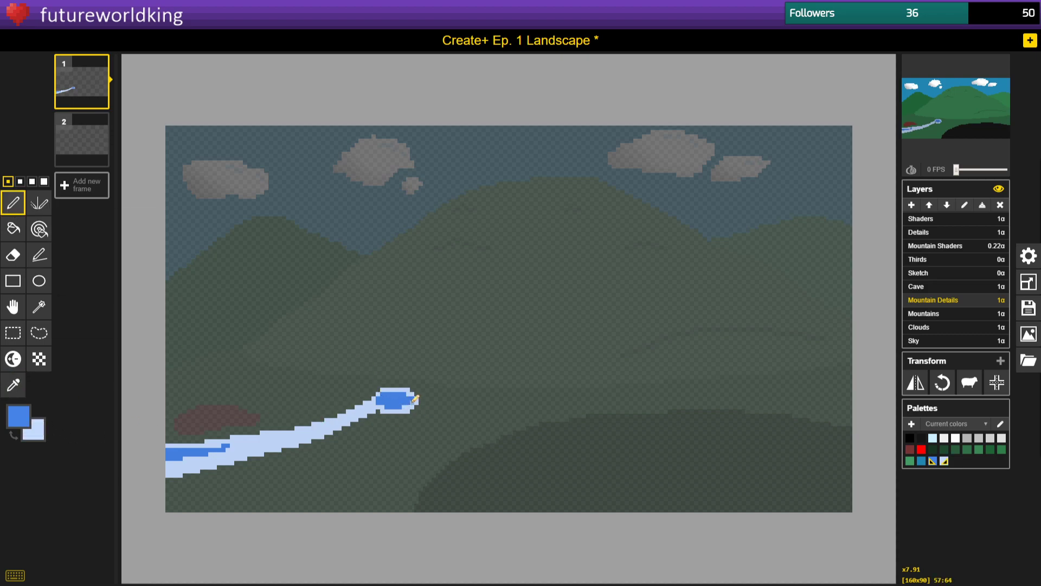
mouse_move(405, 407)
left_mouse_down()
mouse_move(368, 409)
mouse_move(376, 403)
mouse_move(302, 435)
mouse_move(155, 468)
mouse_move(261, 440)
mouse_move(220, 444)
left_mouse_up()
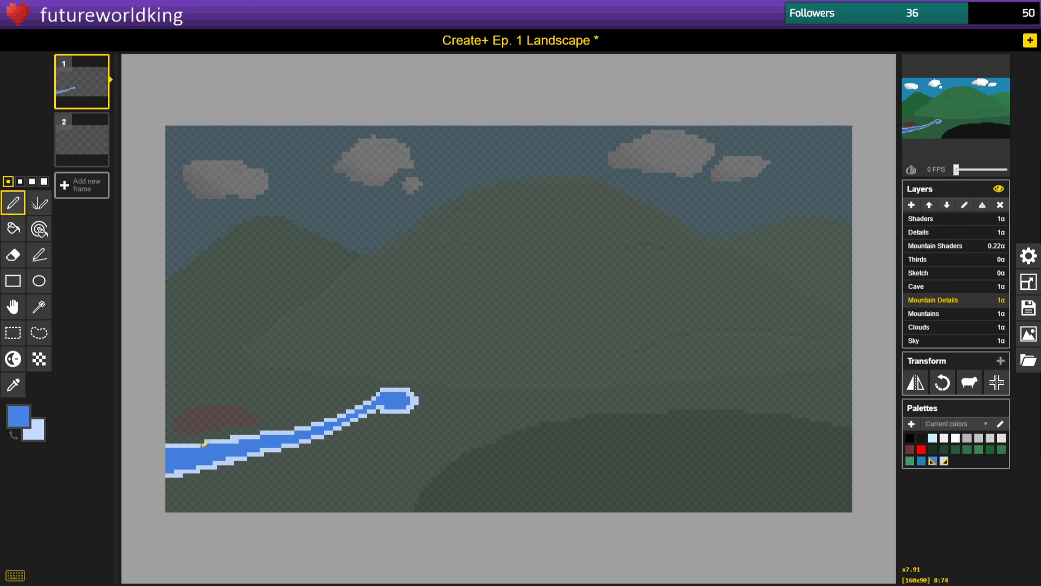
left_click_drag(181, 450, 167, 450)
Set the export scale to 12x for a 1920 x 1080 resolution and close the export settings.
left_click(1028, 335)
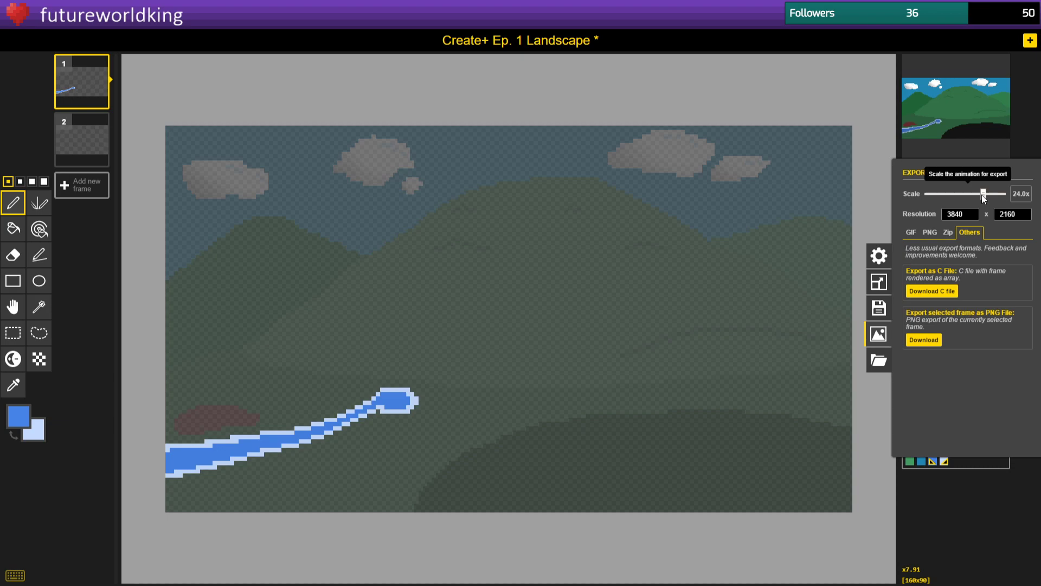
mouse_move(976, 194)
left_mouse_down()
mouse_move(946, 193)
mouse_move(957, 193)
left_mouse_up()
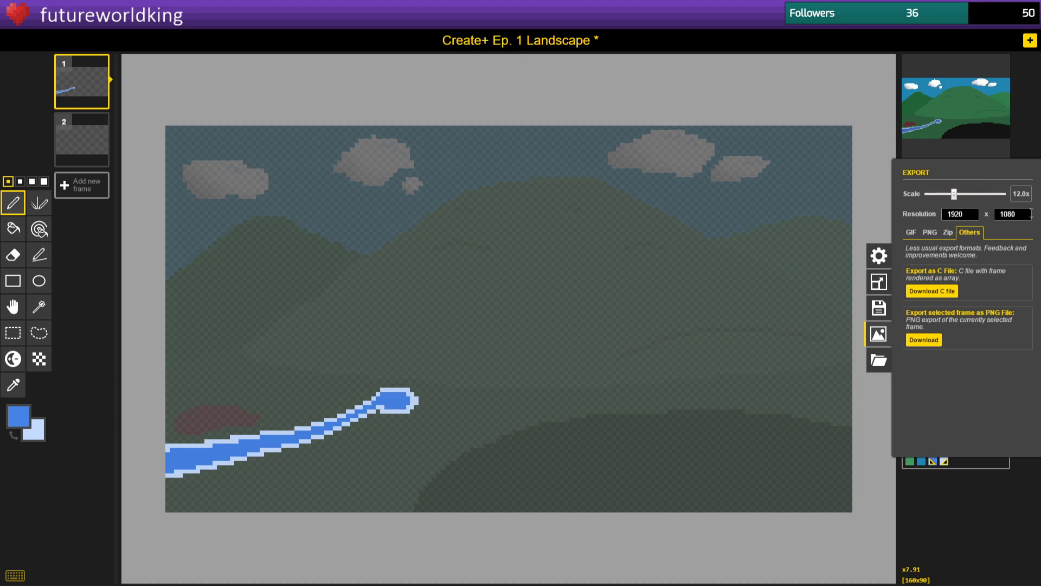
left_click(832, 49)
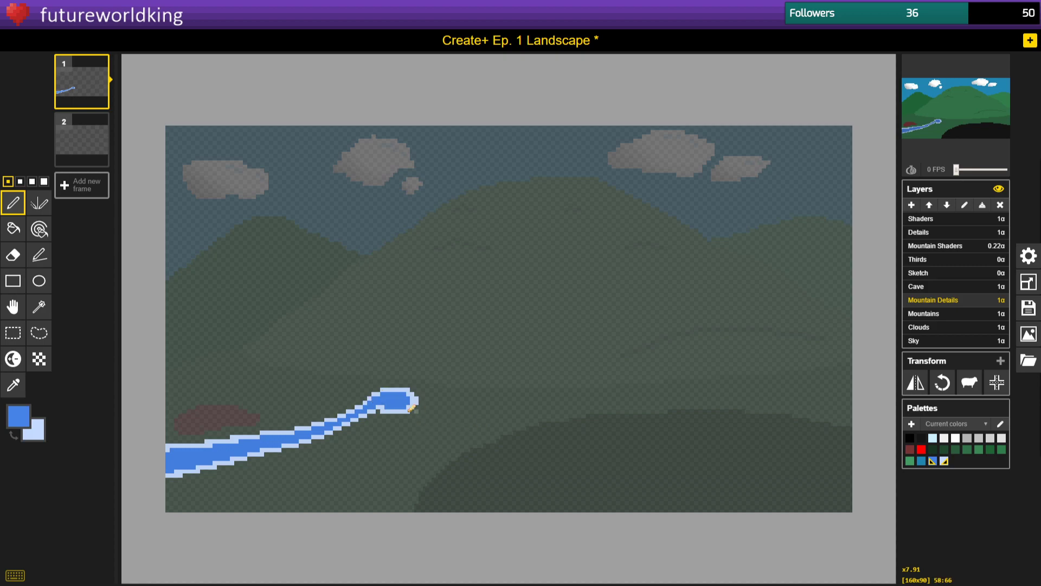
mouse_move(389, 405)
left_mouse_down()
mouse_move(412, 403)
mouse_move(391, 409)
mouse_move(399, 403)
left_mouse_up()
key("ctrl+z")
key("ctrl+z")
Examine the shading and highlights of the clouds up close on the Clouds layer, ending on the Mountains layer.
left_click(925, 331)
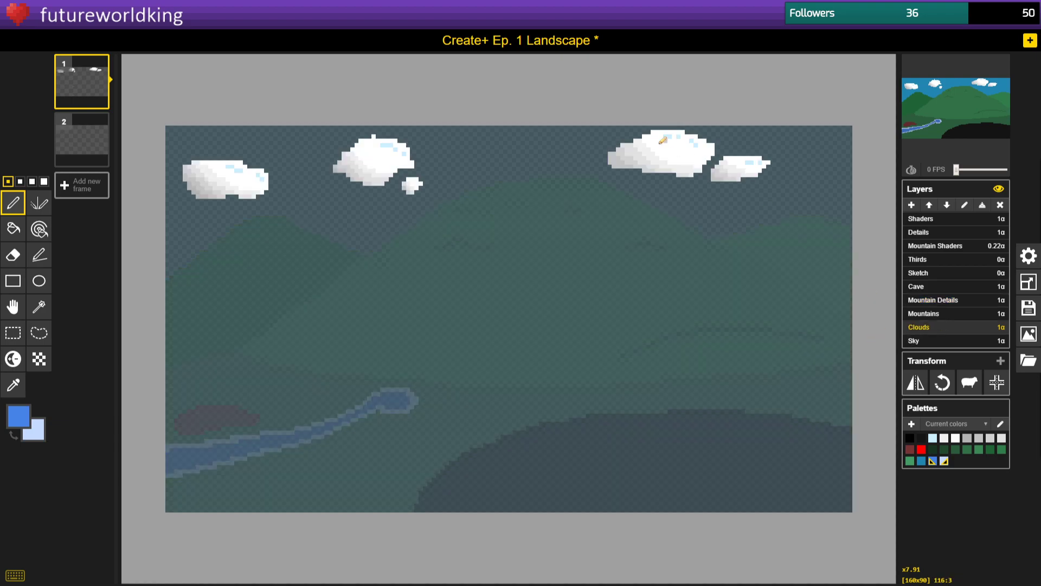
scroll(336, 176, "up", 5)
left_click(935, 90)
left_click_drag(934, 90, 916, 90)
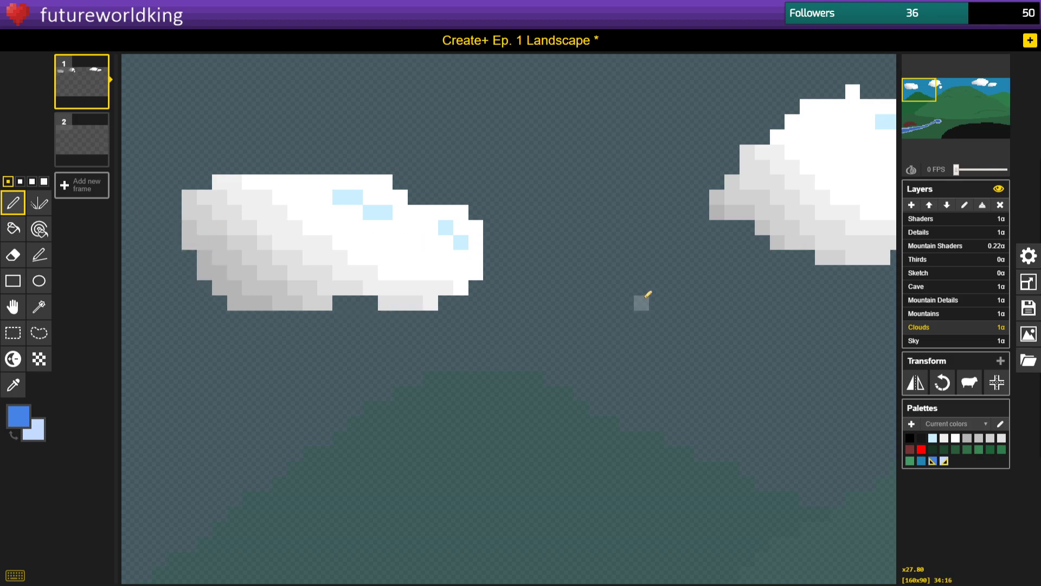
scroll(465, 288, "down", 2)
scroll(410, 221, "down", 2)
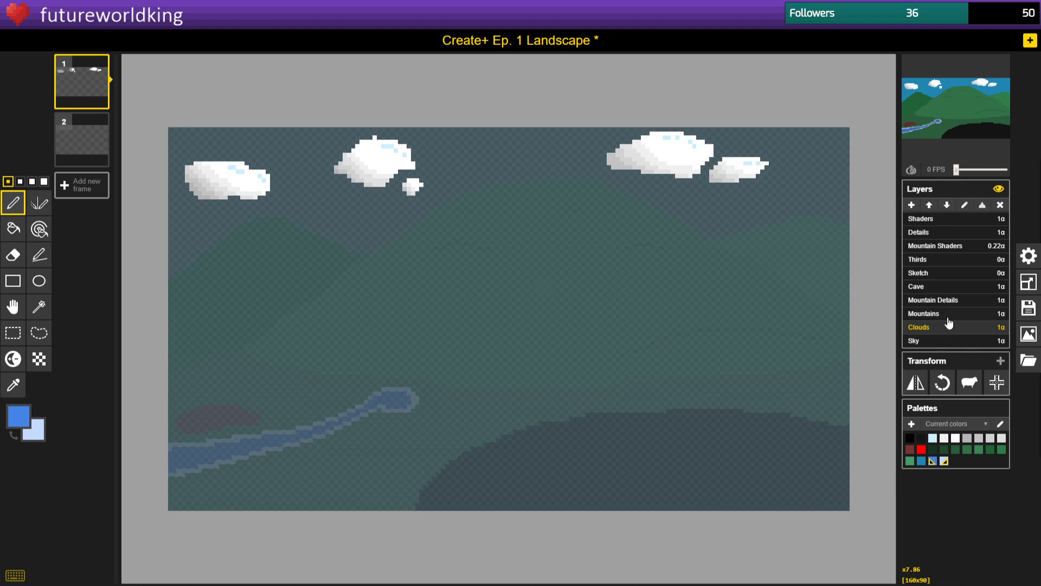
left_click(948, 317)
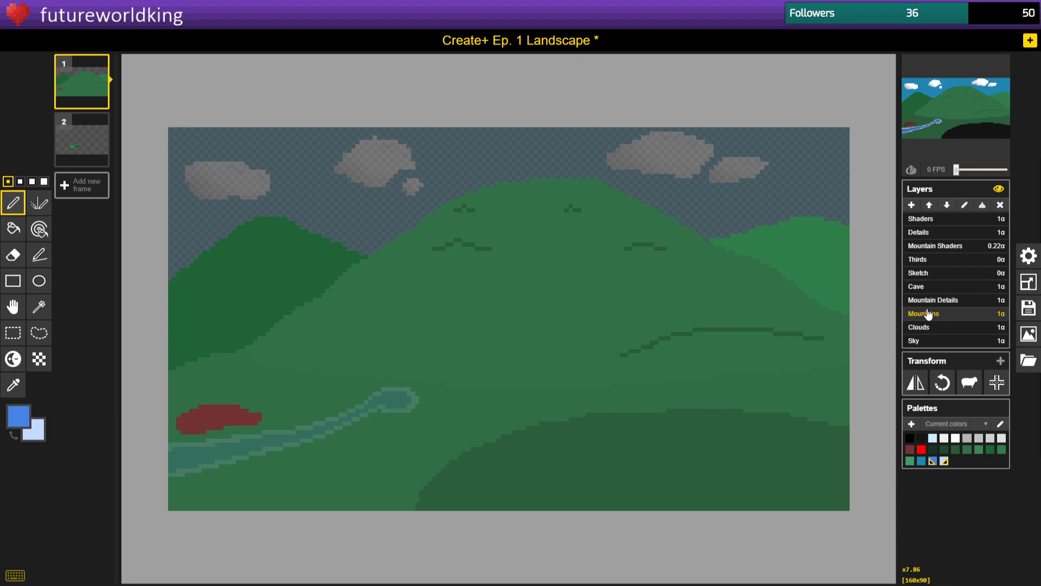
On the Mountain Details layer, rework the pale upper bank of the river and repaint the water beside it blue.
left_click(935, 299)
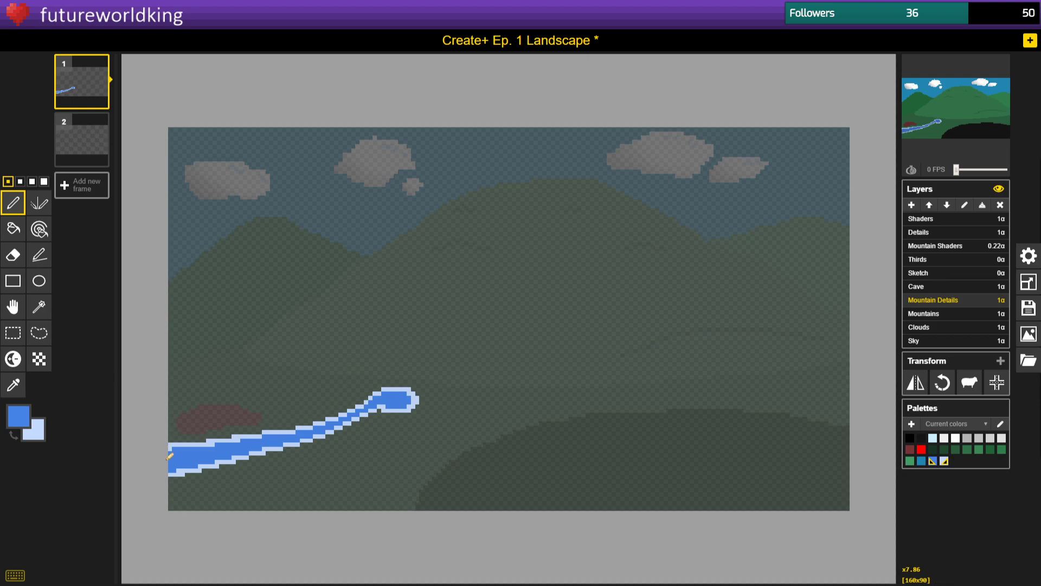
mouse_move(181, 441)
left_mouse_down()
mouse_move(224, 447)
mouse_move(167, 451)
mouse_move(240, 441)
left_mouse_up()
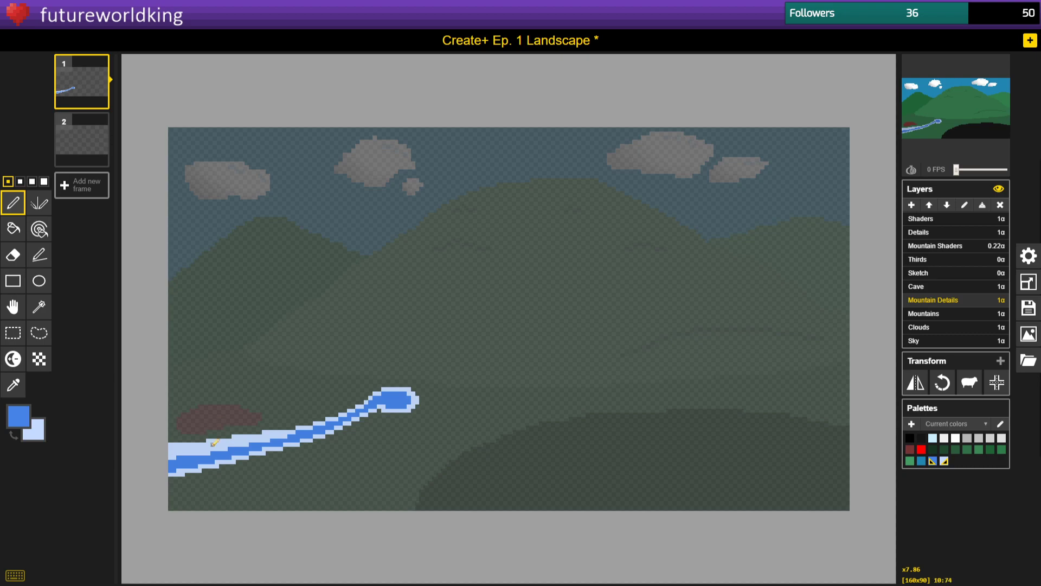
mouse_move(209, 448)
left_mouse_down()
mouse_move(176, 455)
mouse_move(224, 448)
left_mouse_up()
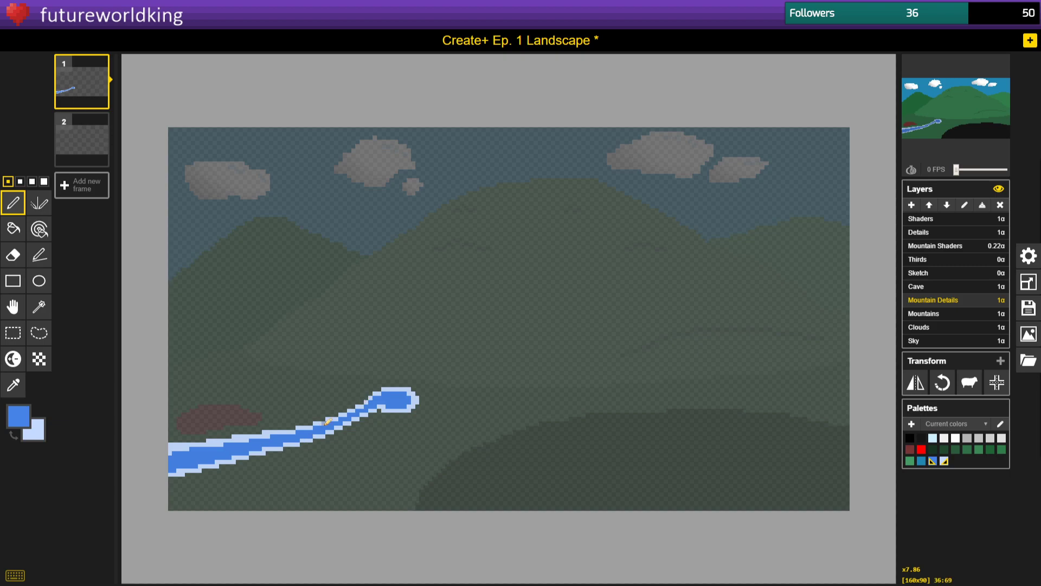
Make the Mountains layer the active layer.
scroll(324, 423, "down", 2)
scroll(326, 421, "up", 2)
scroll(328, 422, "down", 1)
scroll(328, 422, "up", 1)
scroll(329, 422, "down", 1)
left_click(936, 314)
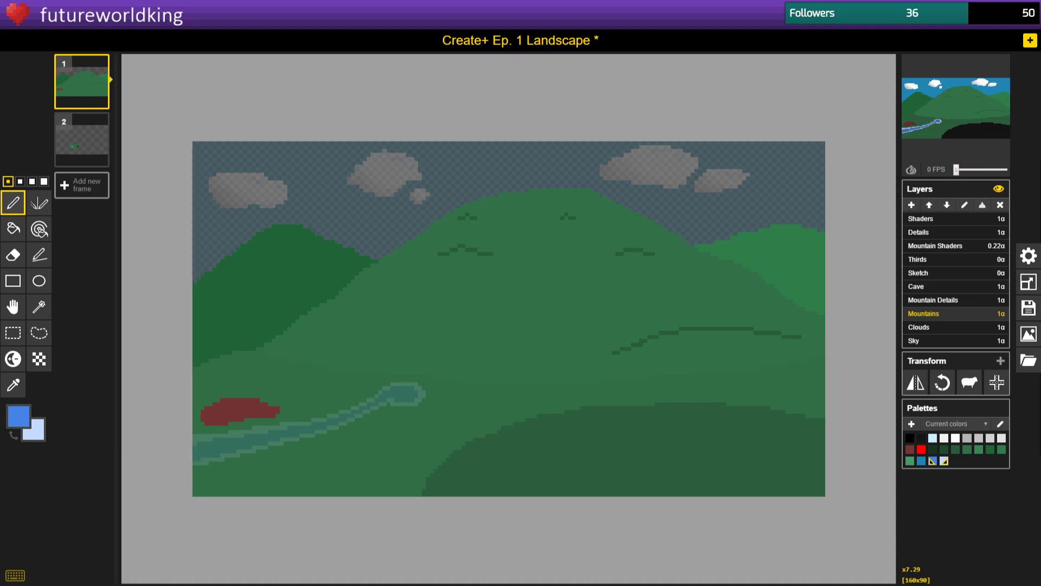
Examine the whole landscape in the enlarged preview and make Mountain Details the active layer.
key("alt+Tab")
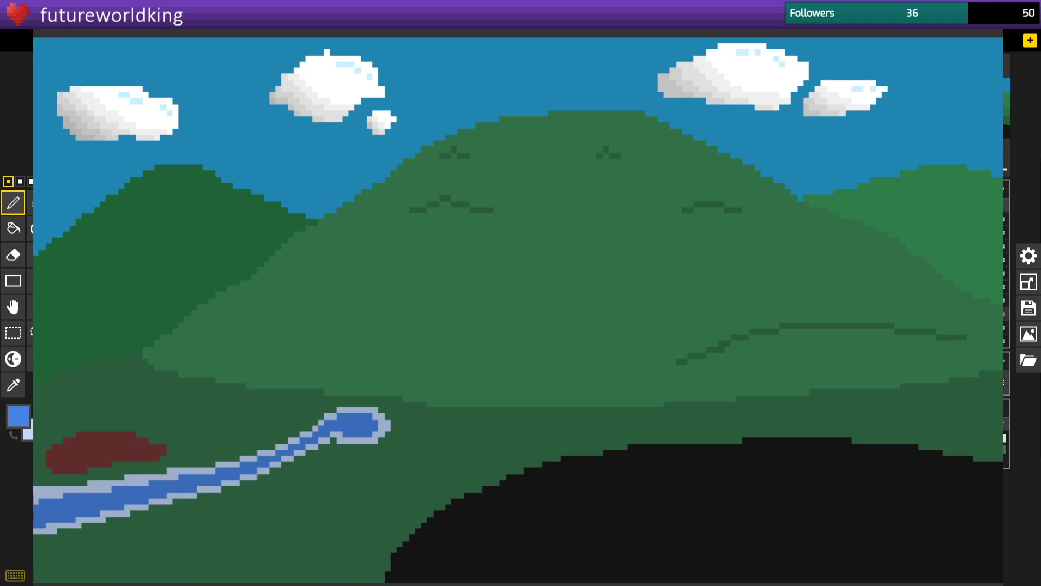
left_click(954, 301)
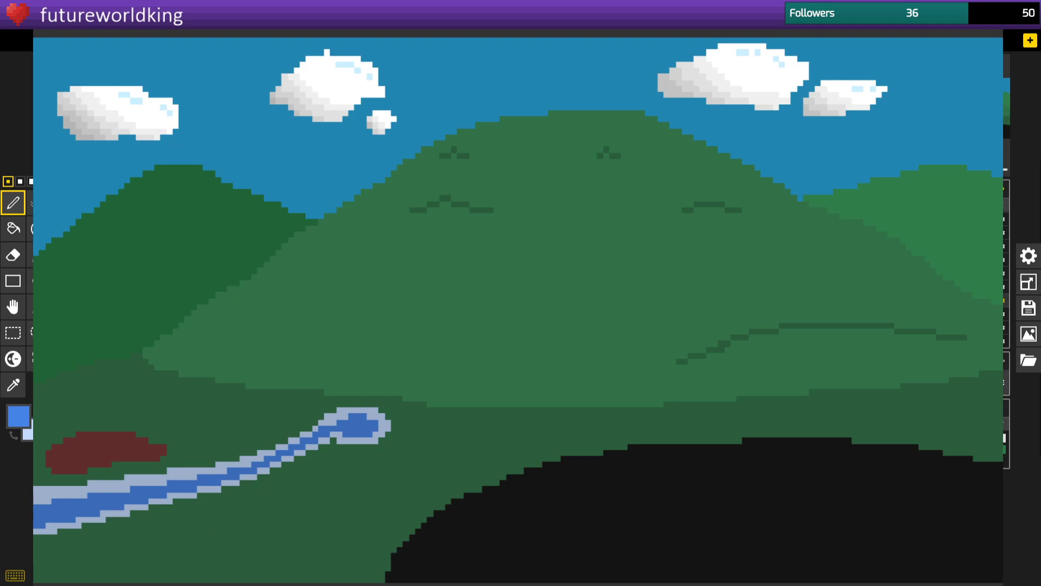
key("alt+Tab")
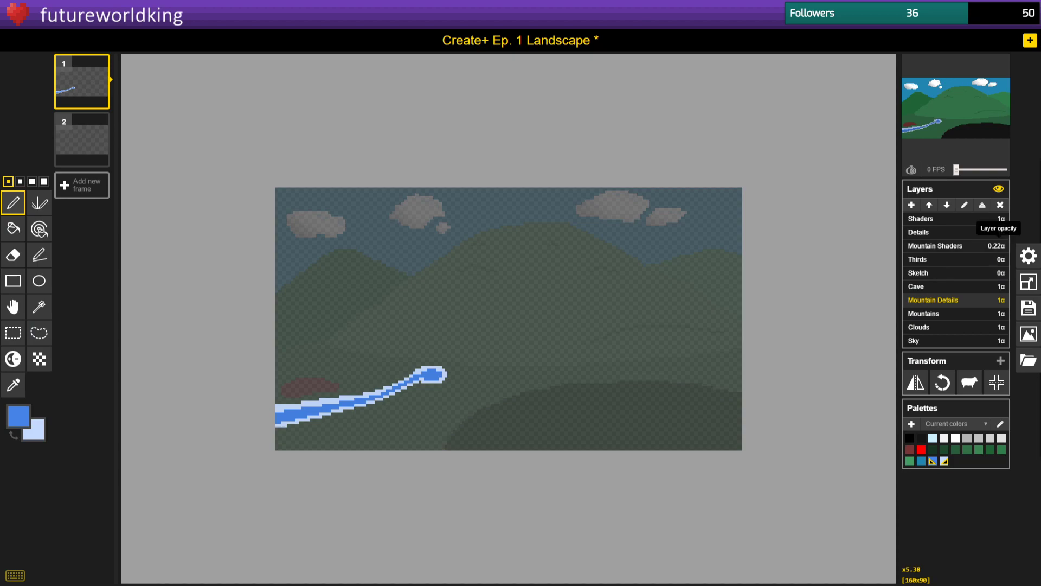
Fill the transparent background of the Sketch layer with white (#ffffff) by painting all pixels of the same colour.
left_click(924, 286)
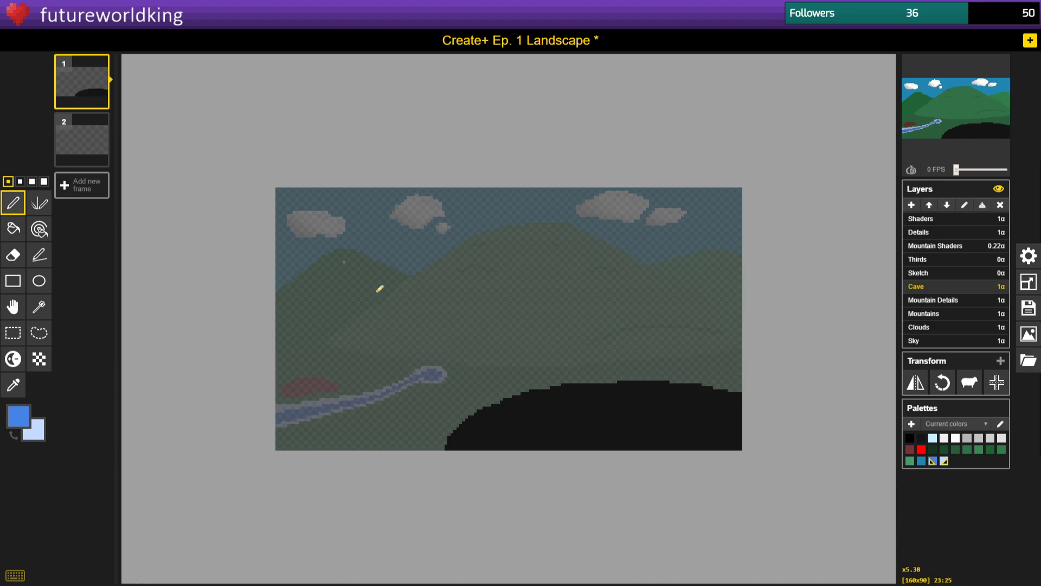
left_click(950, 275)
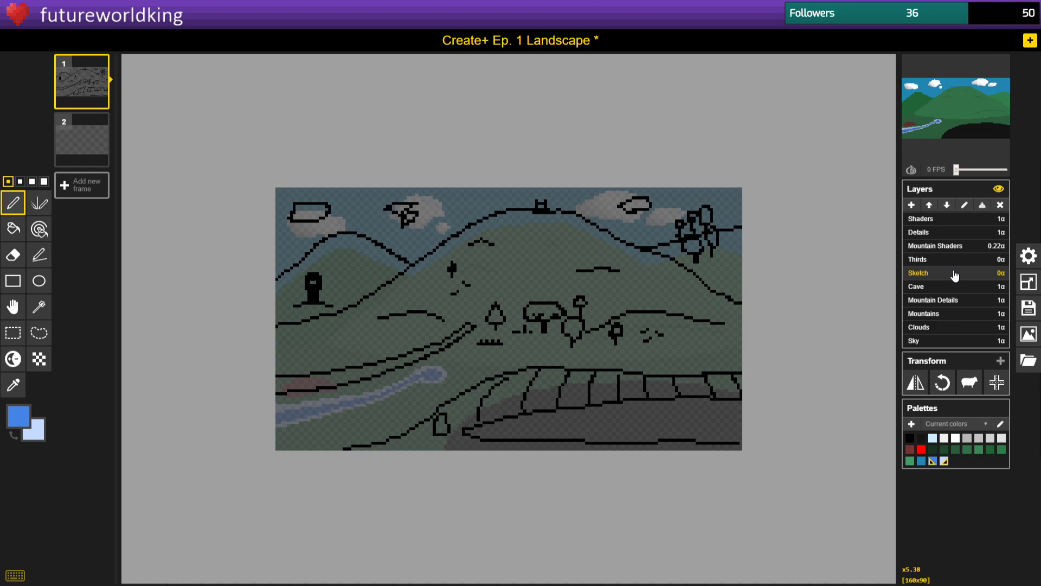
scroll(507, 311, "up", 2)
scroll(509, 310, "down", 1)
scroll(509, 311, "up", 1)
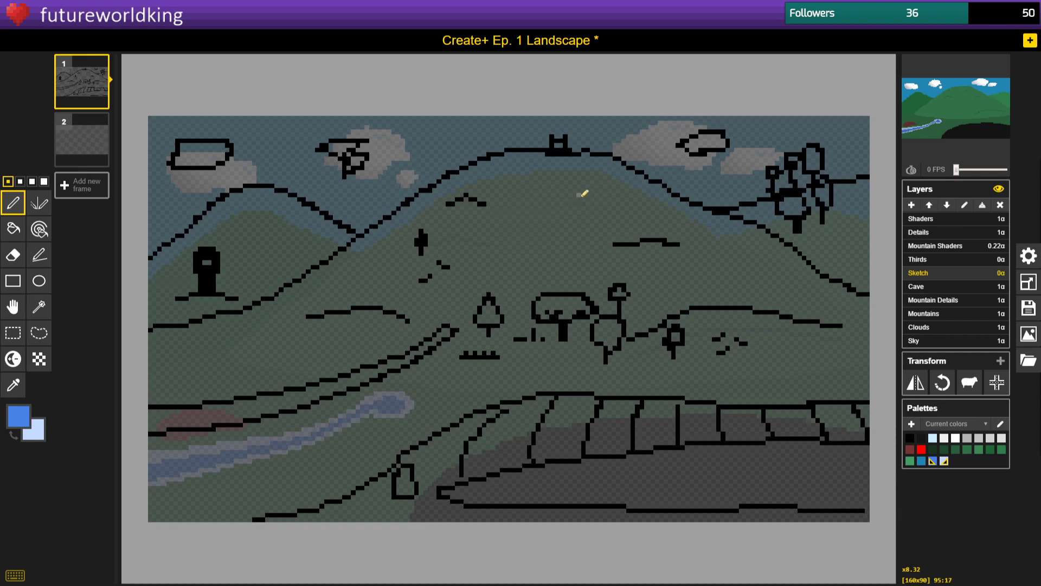
left_click(39, 229)
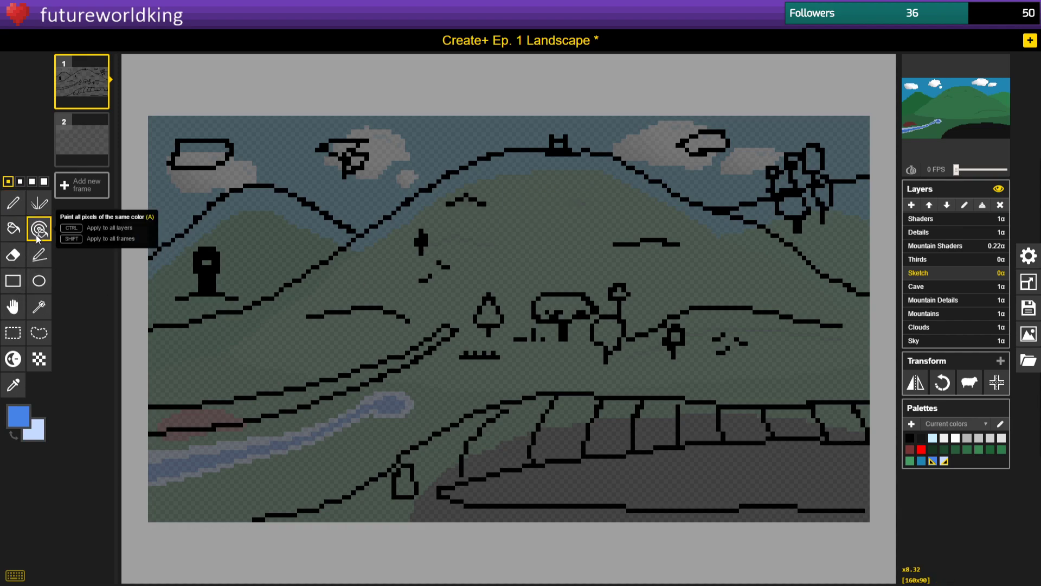
left_click(23, 426)
left_click_drag(78, 465, 22, 420)
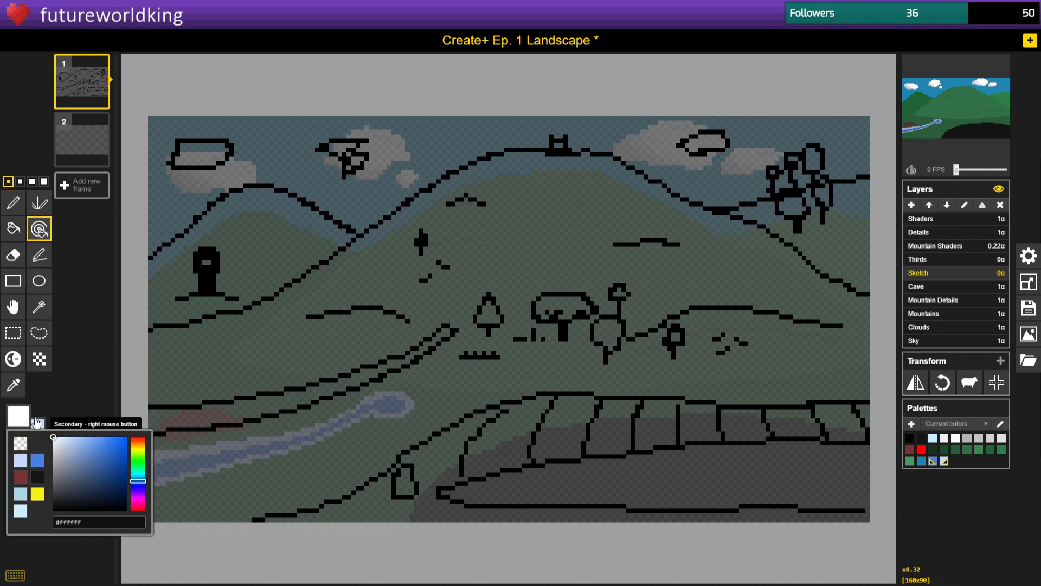
left_click(92, 334)
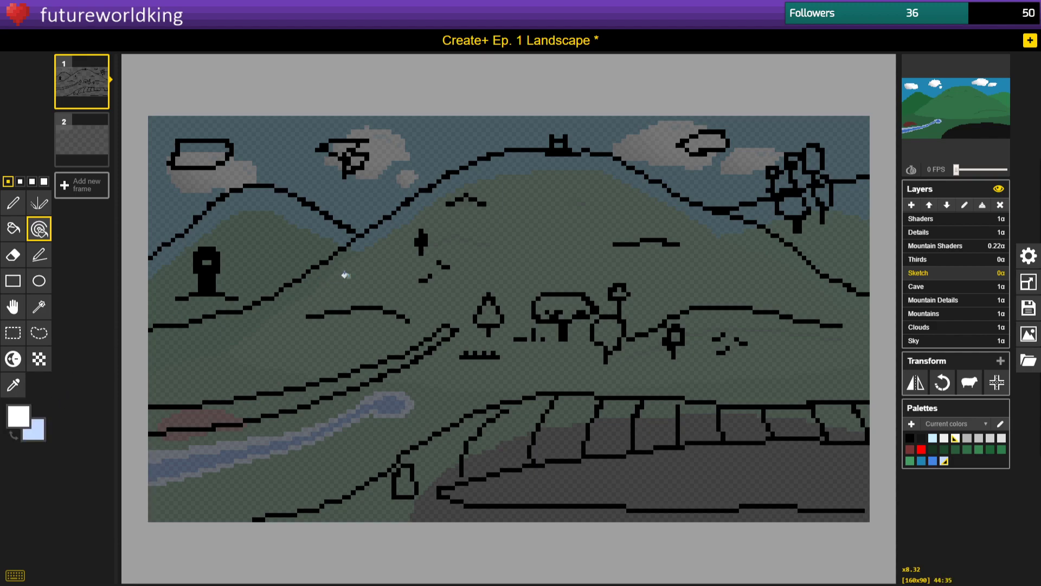
left_click(345, 275)
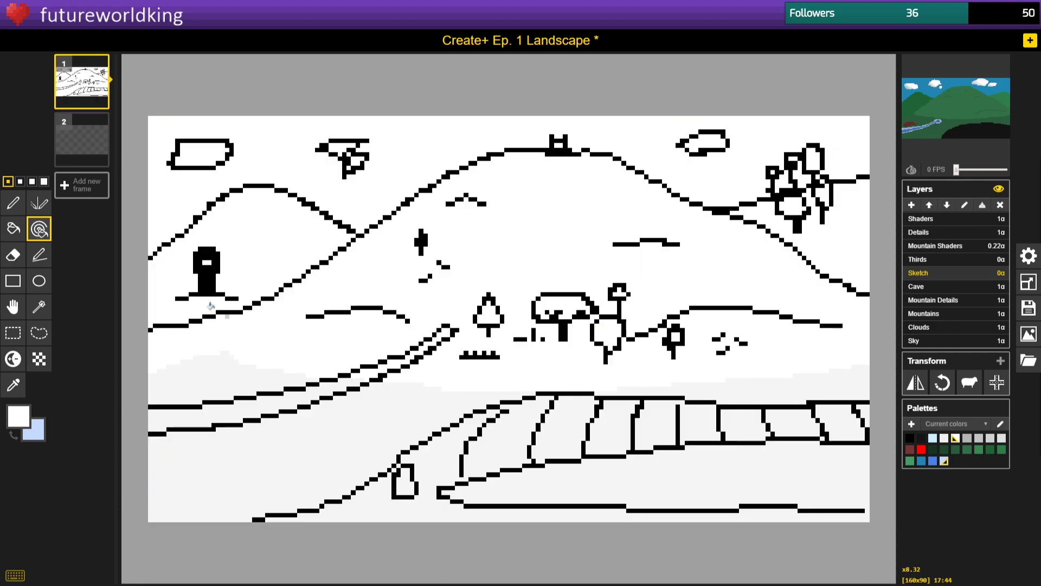
Switch to the Pen tool and set the primary colour to black and the secondary colour to transparent.
left_click(12, 205)
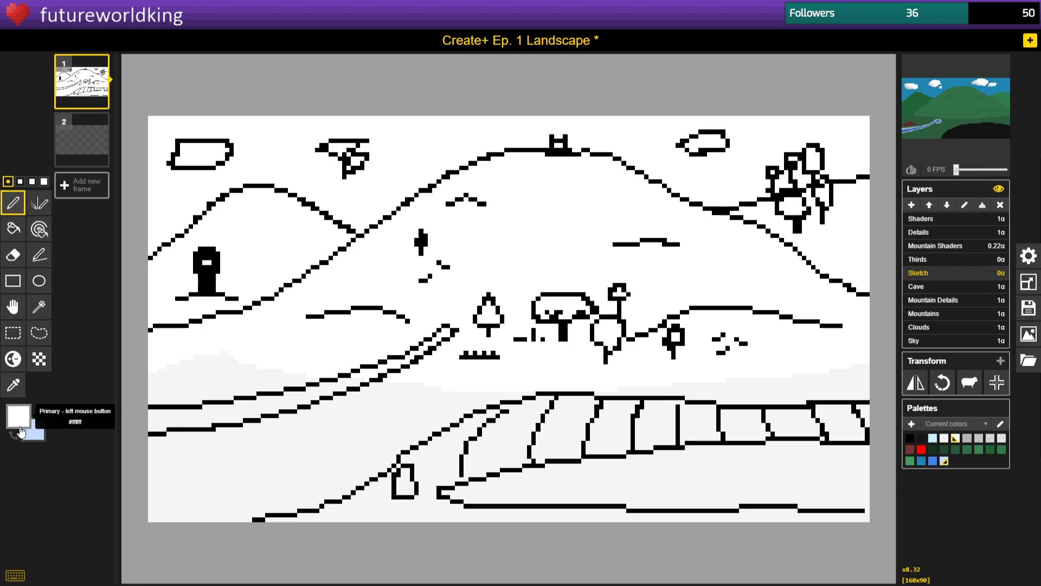
left_click(18, 418)
left_click(22, 501)
left_click(18, 418)
left_click(89, 395)
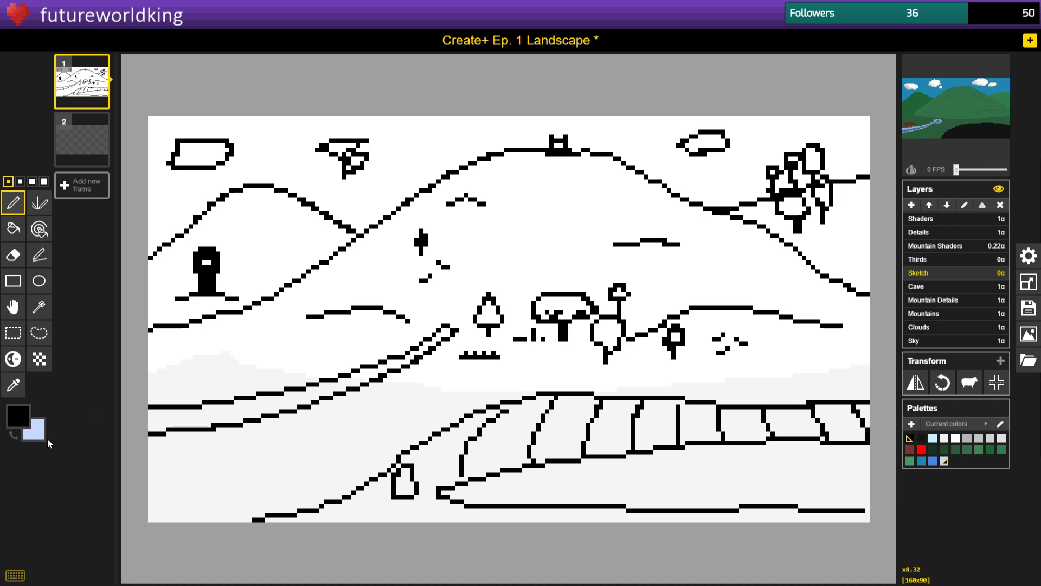
left_click(35, 433)
left_click(34, 457)
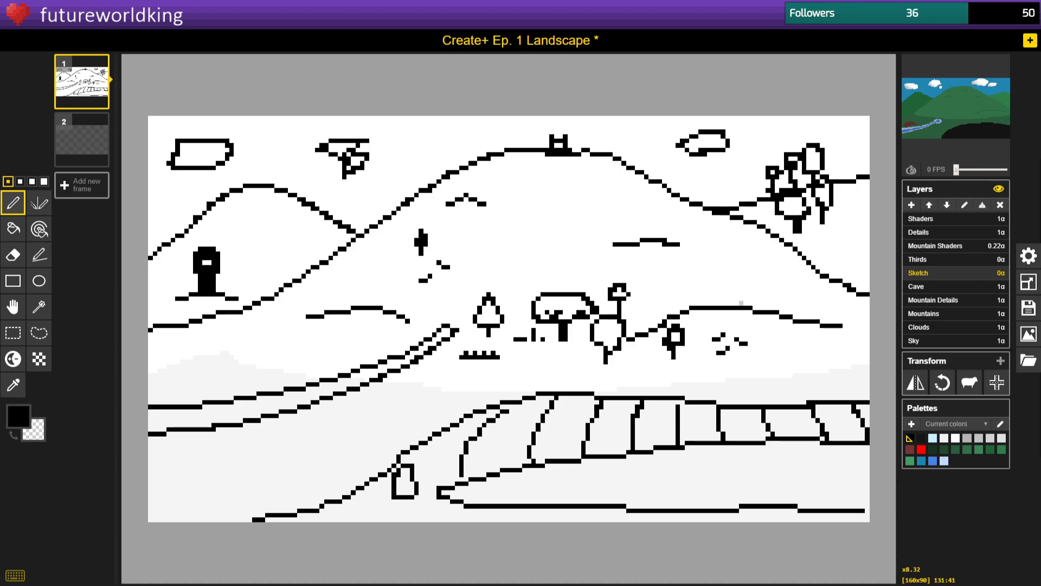
On the Mountains layer, lasso the dark red patch above the river and move it slightly upward.
left_click(946, 286)
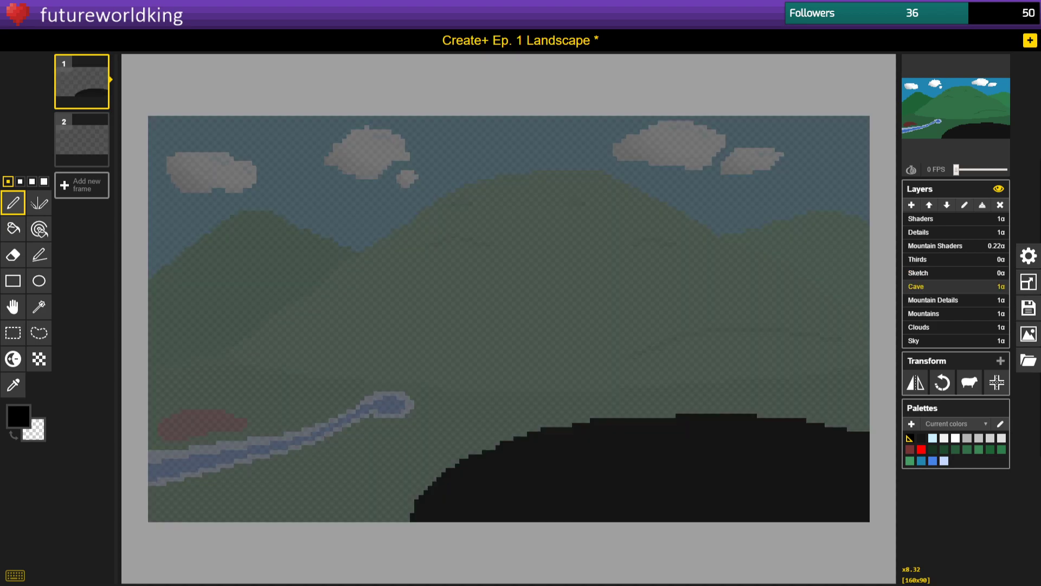
left_click(946, 313)
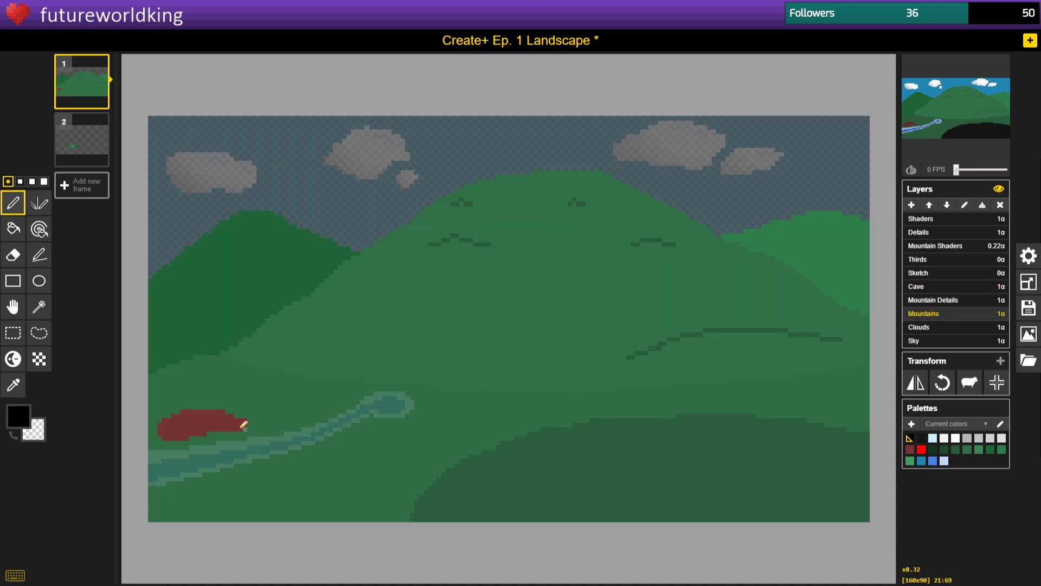
left_click(39, 333)
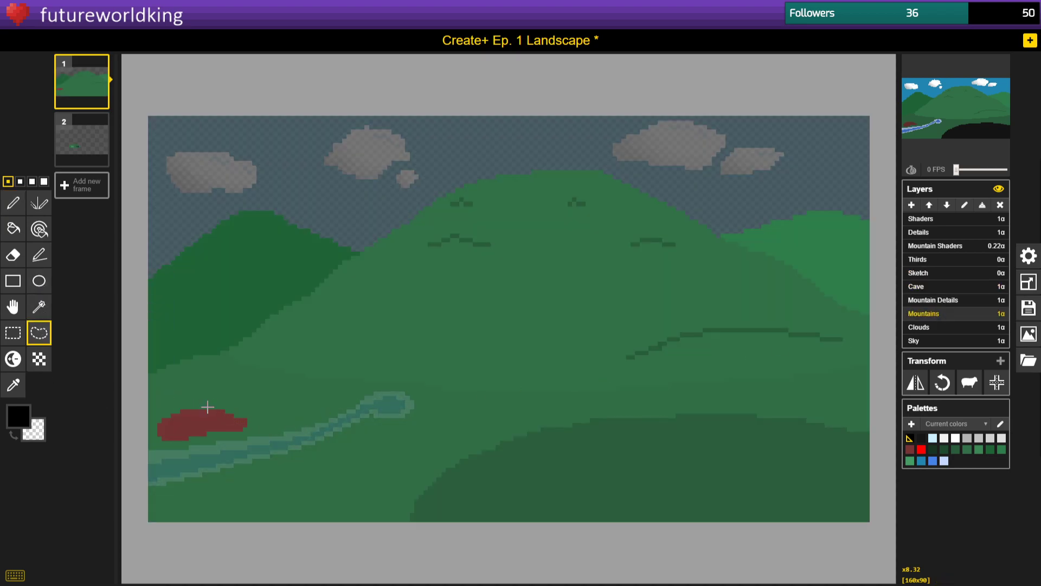
mouse_move(252, 414)
left_mouse_down()
mouse_move(200, 396)
mouse_move(159, 404)
mouse_move(145, 430)
mouse_move(197, 459)
mouse_move(247, 442)
mouse_move(257, 421)
mouse_move(232, 407)
left_mouse_up()
key("ctrl+x")
key("ctrl+v")
Fill the transparent gap below the moved red patch with the green sampled from the main mountain.
left_click(13, 384)
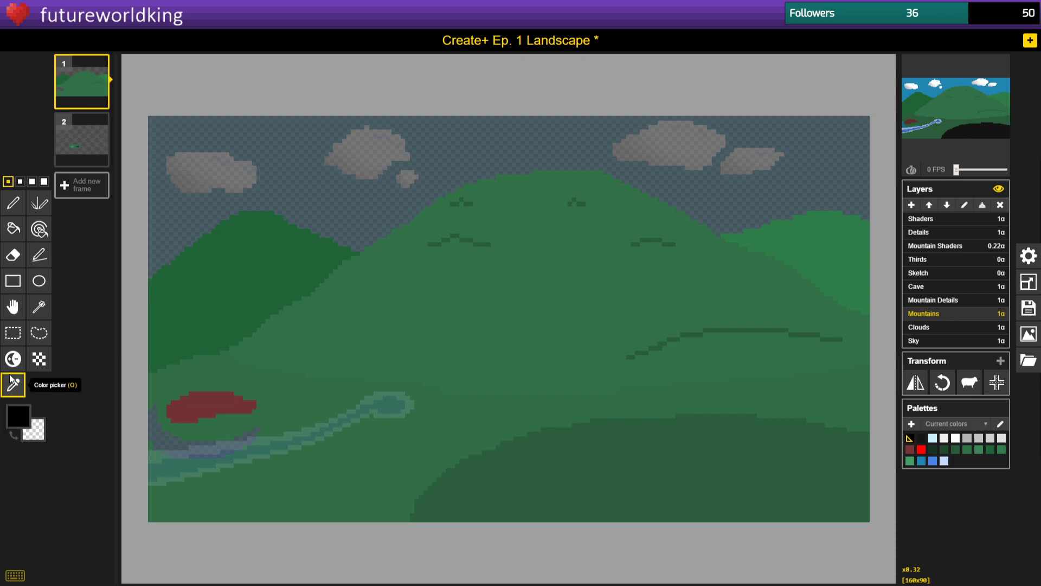
left_click(430, 365)
left_click(13, 228)
left_click(165, 432)
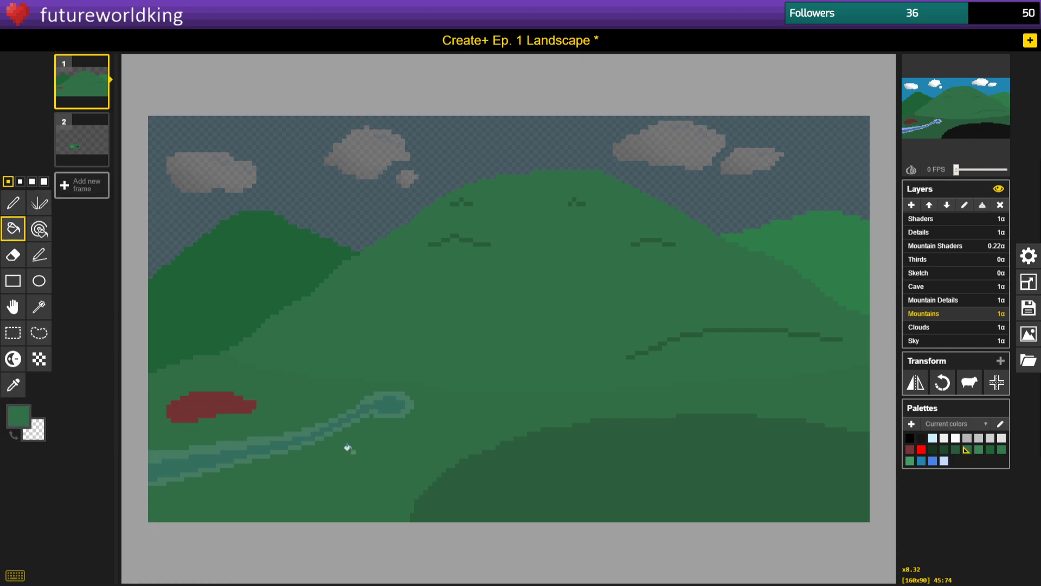
Rename the Mountain Details layer as River and move the river slightly upward.
left_click(954, 274)
left_click(955, 290)
left_click(957, 305)
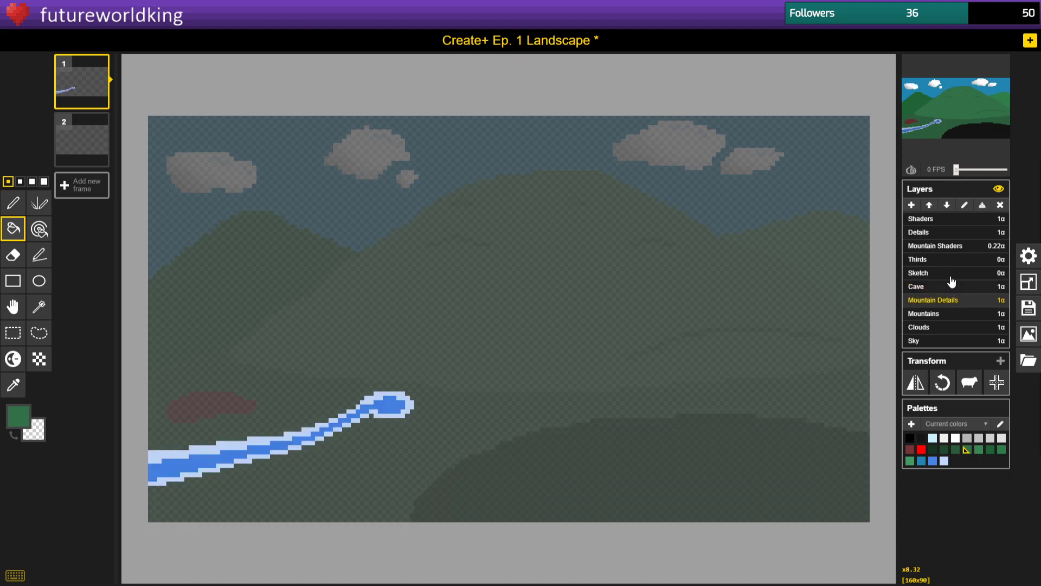
left_click(948, 313)
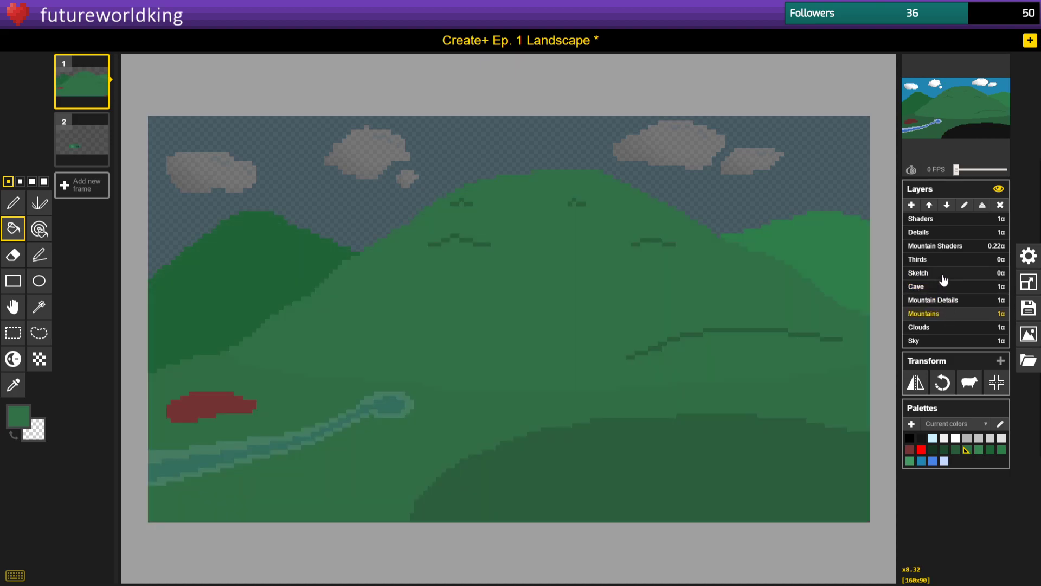
left_click(944, 279)
left_click(939, 313)
left_click(927, 300)
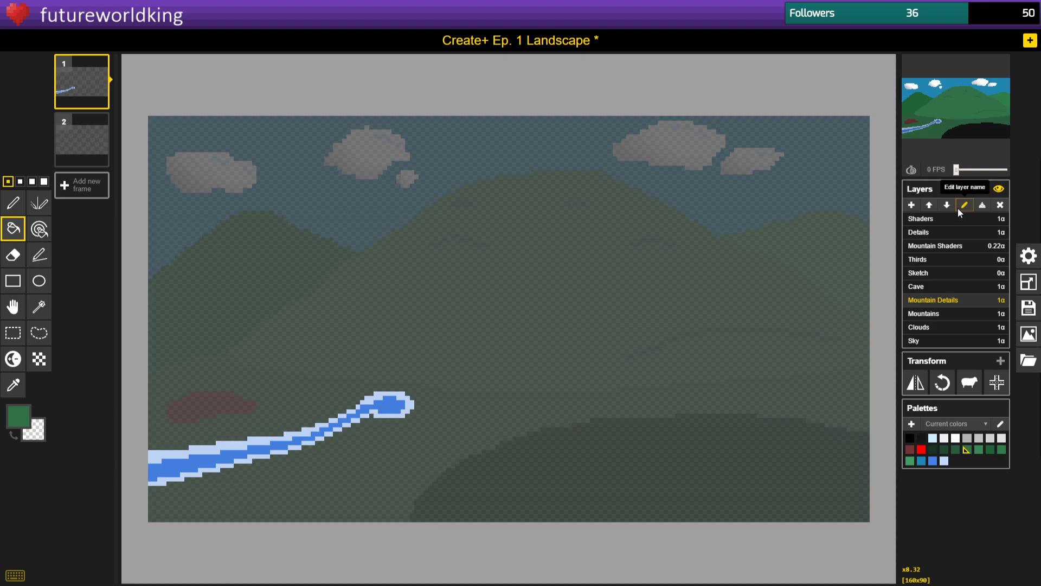
type("River")
key("Return")
left_click(13, 306)
left_click_drag(511, 440, 514, 420)
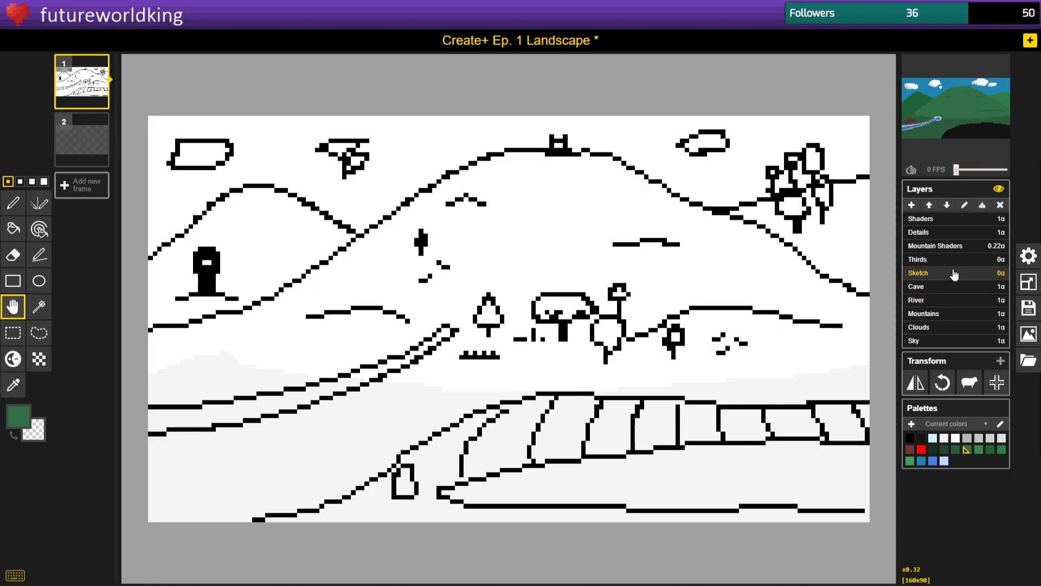
Clear the white background from the Sketch layer by painting it transparent, leaving the black outlines, and return to the Pen tool.
left_click(955, 274)
left_click(39, 229)
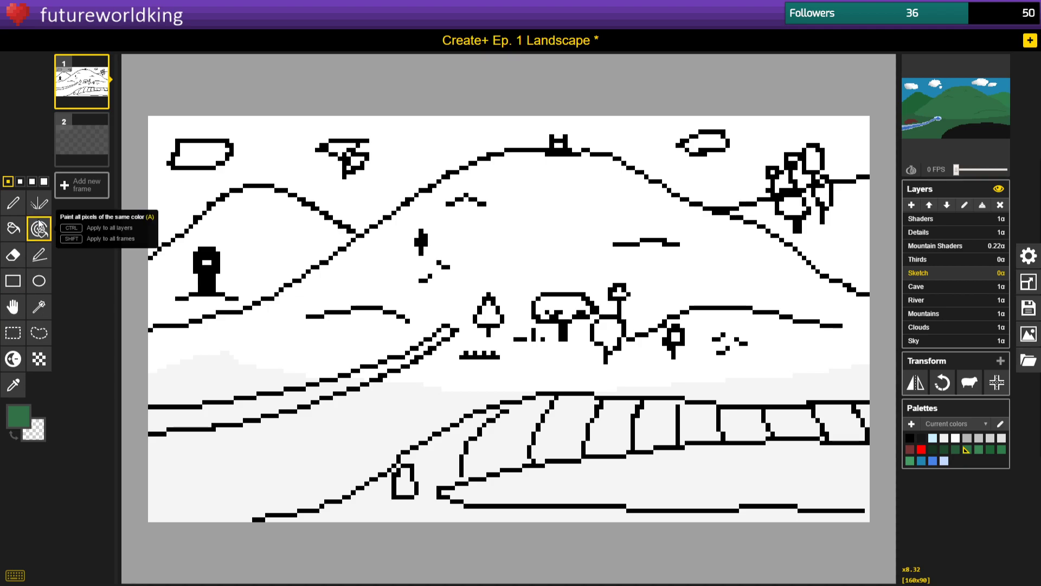
right_click(282, 223)
left_click(5, 208)
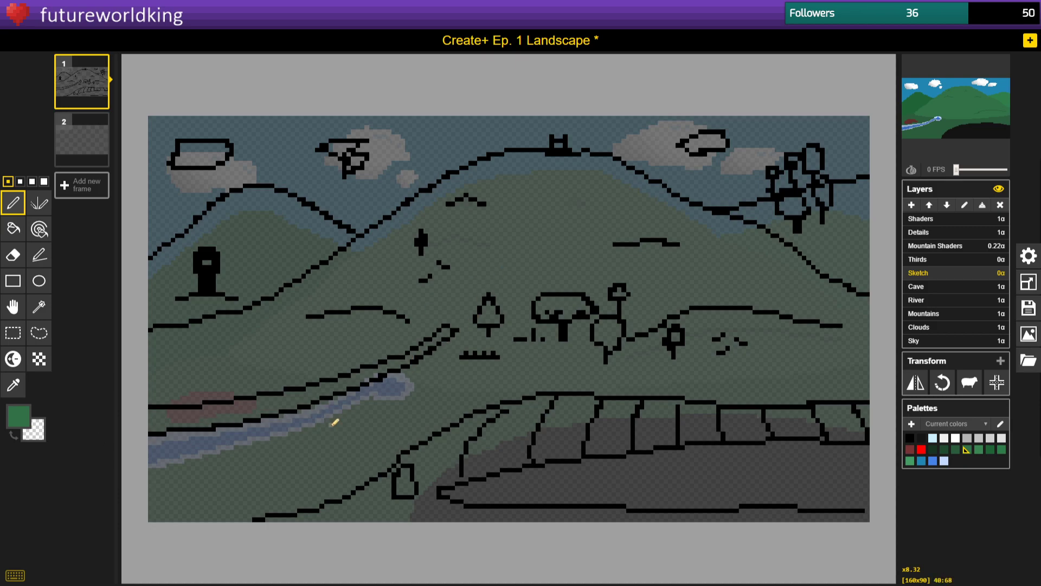
On the Mountains layer, lasso the red patch, move it below the river and fill the gap left behind with the mountain green.
left_click(935, 317)
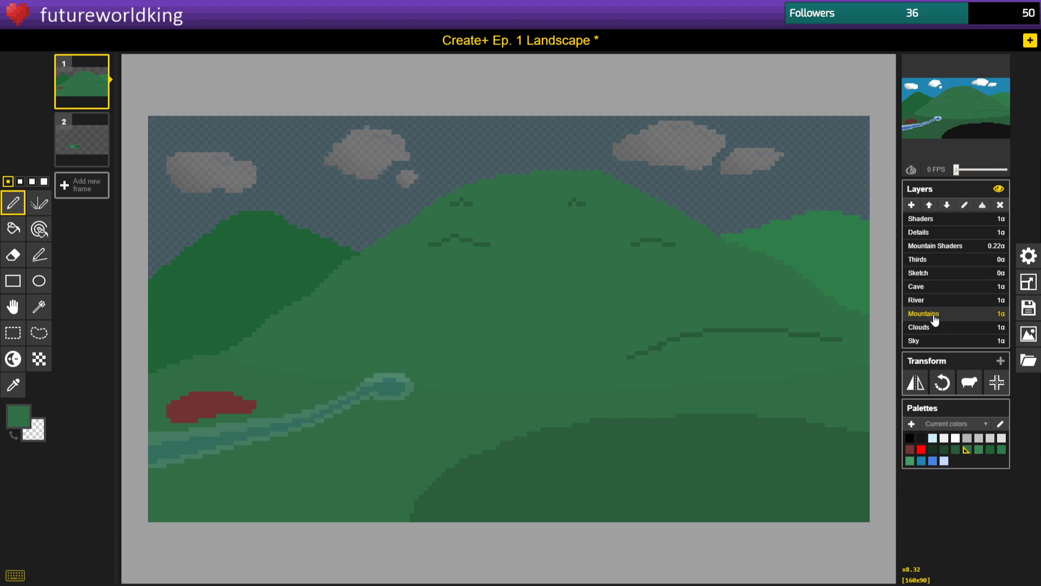
left_click(928, 220)
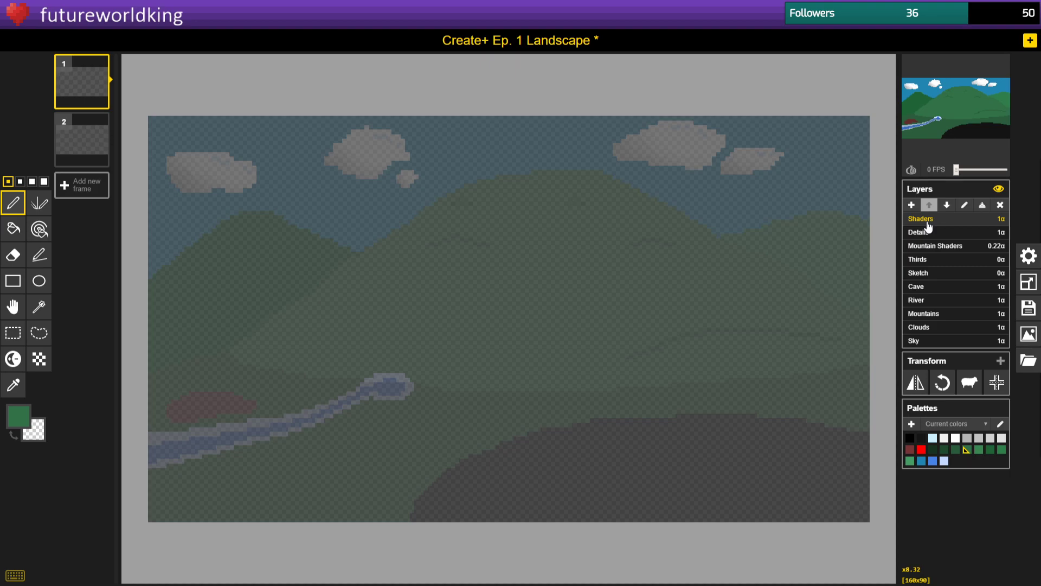
left_click(936, 314)
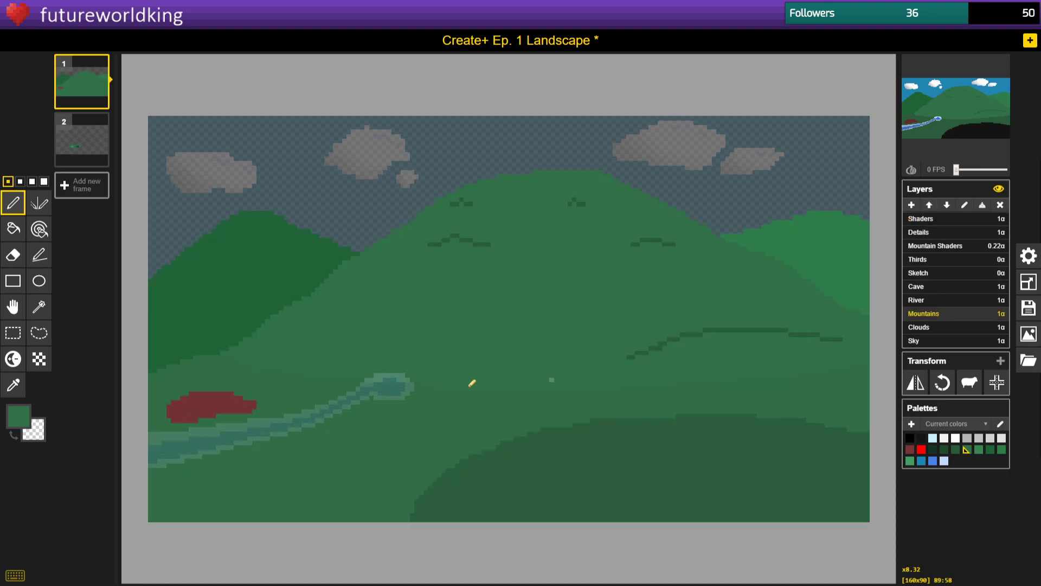
left_click(39, 333)
mouse_move(176, 434)
left_mouse_down()
mouse_move(224, 439)
mouse_move(275, 419)
mouse_move(254, 379)
mouse_move(187, 382)
mouse_move(150, 417)
mouse_move(204, 414)
mouse_move(207, 464)
left_mouse_up()
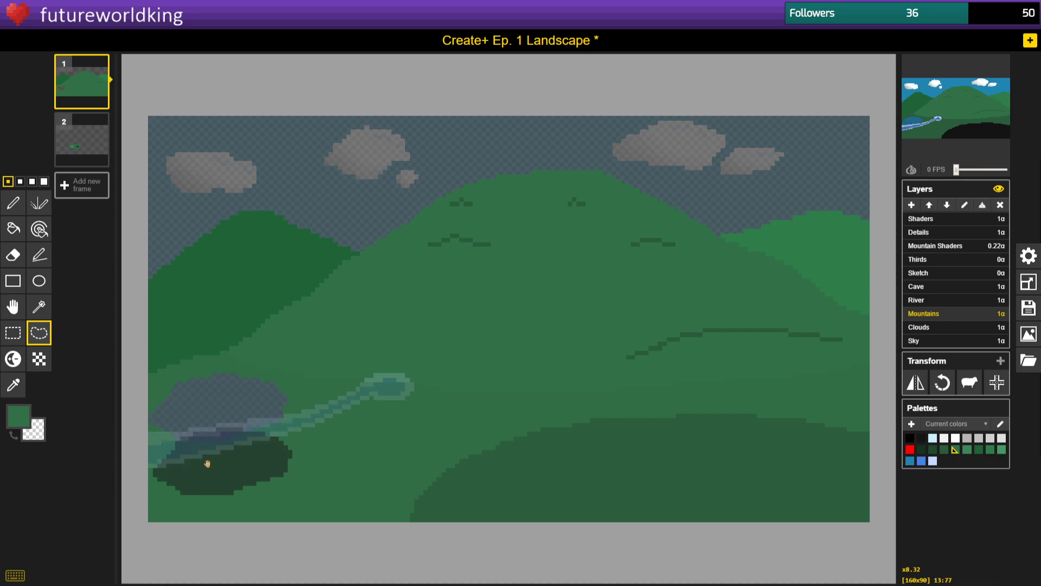
left_click(406, 451)
left_click(11, 237)
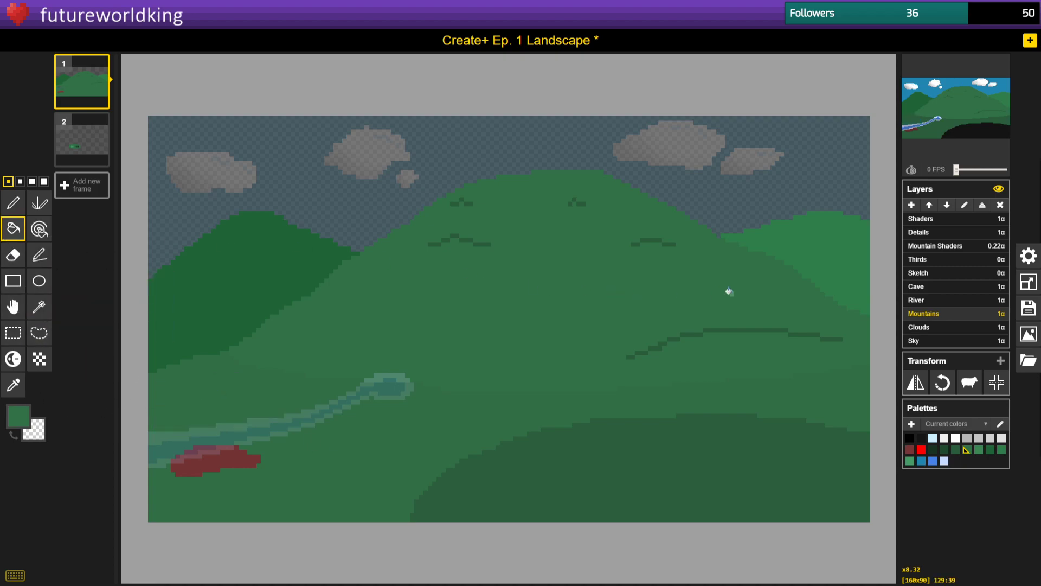
On the River layer, move the river further up so it clears the red patch.
left_click(922, 300)
left_click(13, 306)
left_click_drag(328, 428, 327, 412)
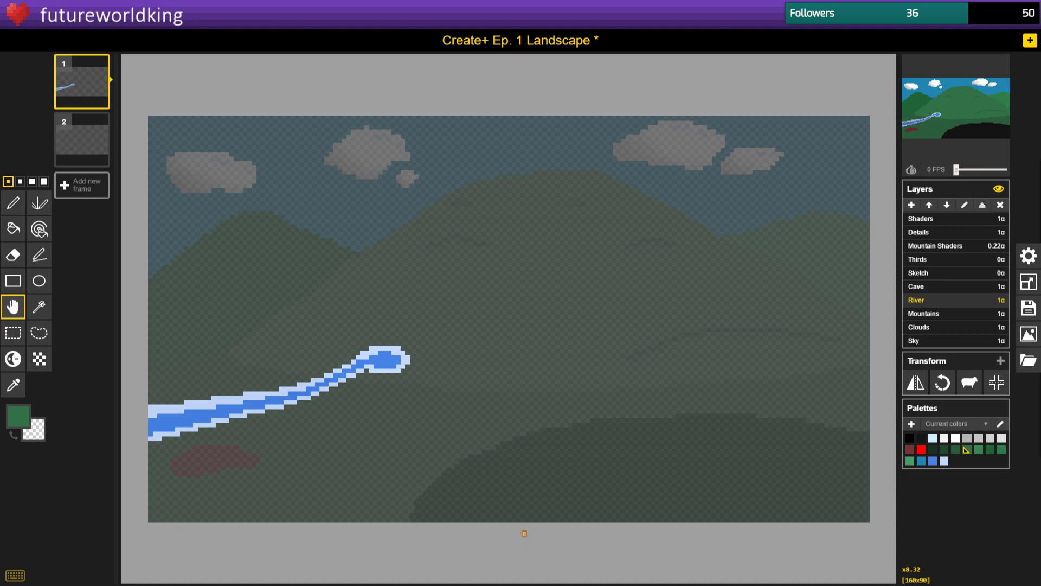
Set the Mountain Shaders layer's opacity to 0 and view the whole landscape in the enlarged preview.
left_click(1000, 251)
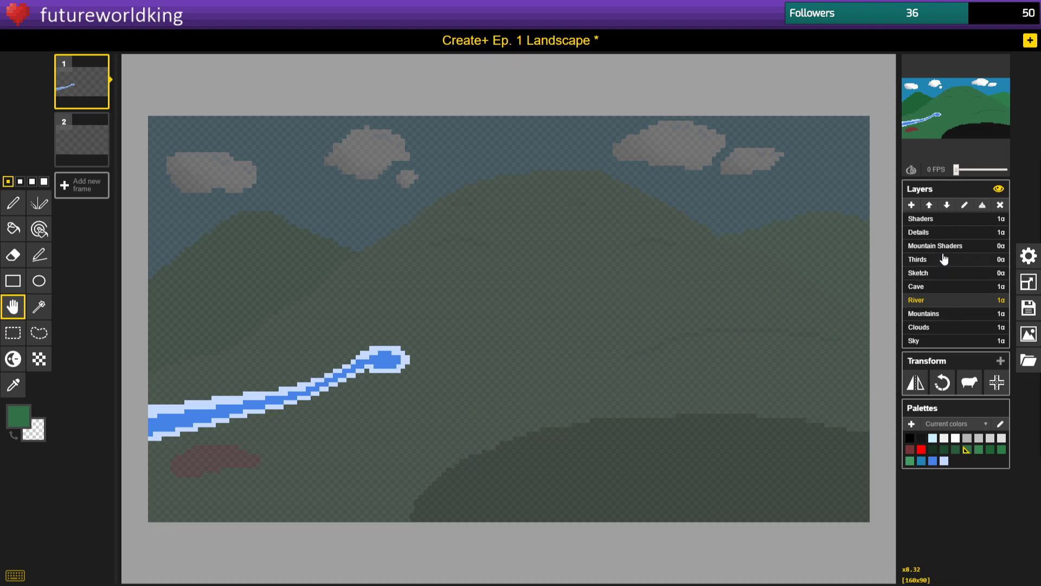
left_click(945, 219)
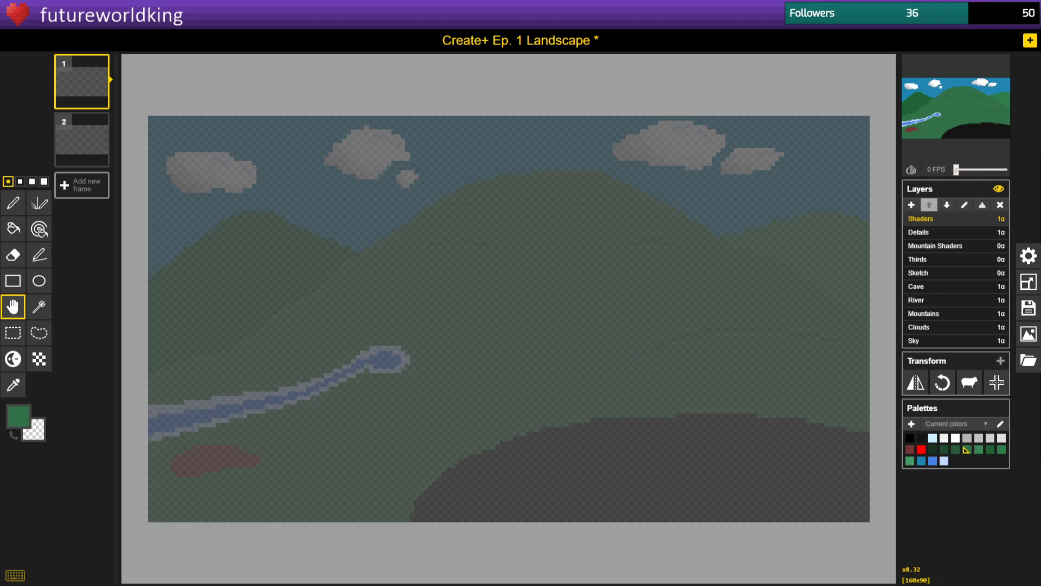
key("alt+Tab")
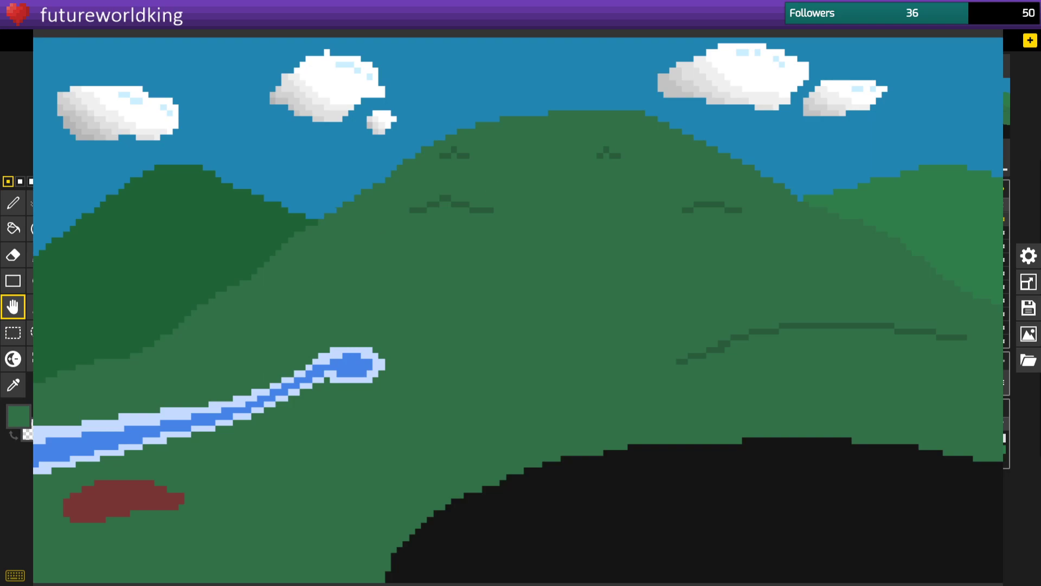
Raise the Sketch layer's opacity so its black outlines show over the landscape.
left_click(949, 246)
left_click(949, 274)
left_click(1004, 280)
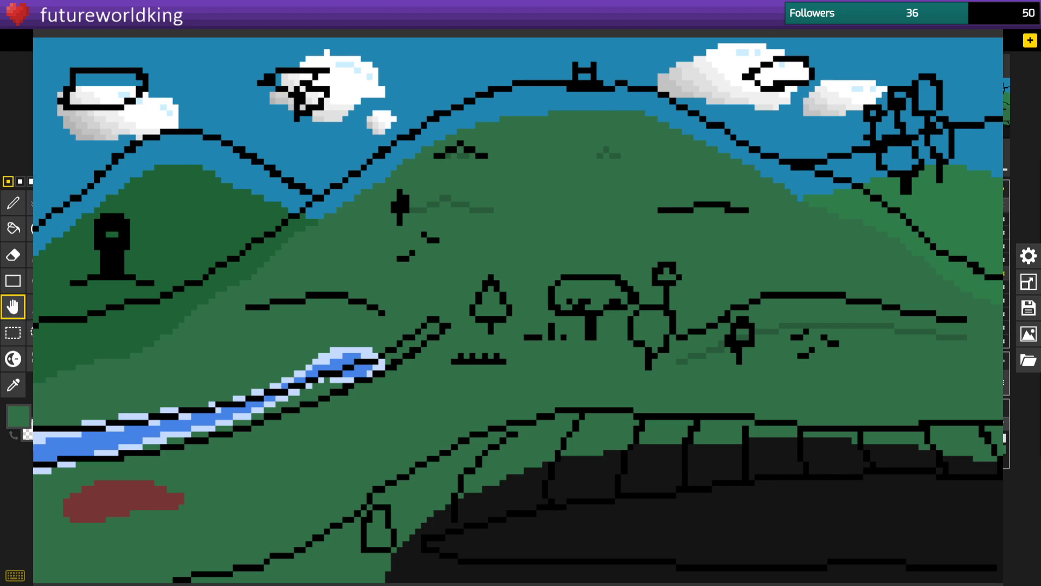
Shift the sketch outlines slightly down and to the right over the landscape with the Move tool.
left_click(15, 204)
left_click(8, 306)
left_click_drag(424, 370, 430, 382)
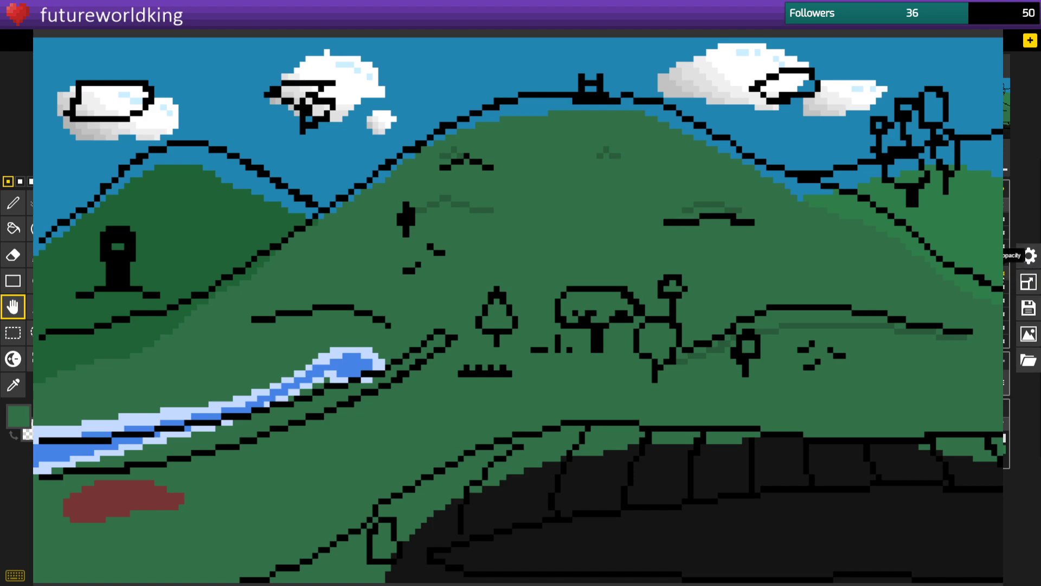
Set the Sketch layer's opacity to 0, check the landscape in the enlarged preview, close it and save the artwork.
key("Return")
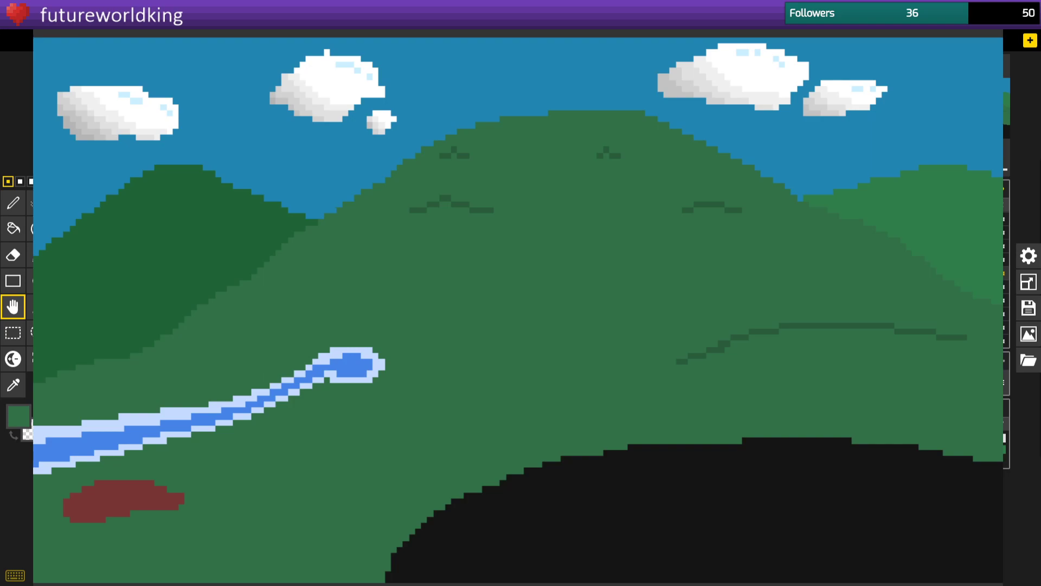
key("alt+F4")
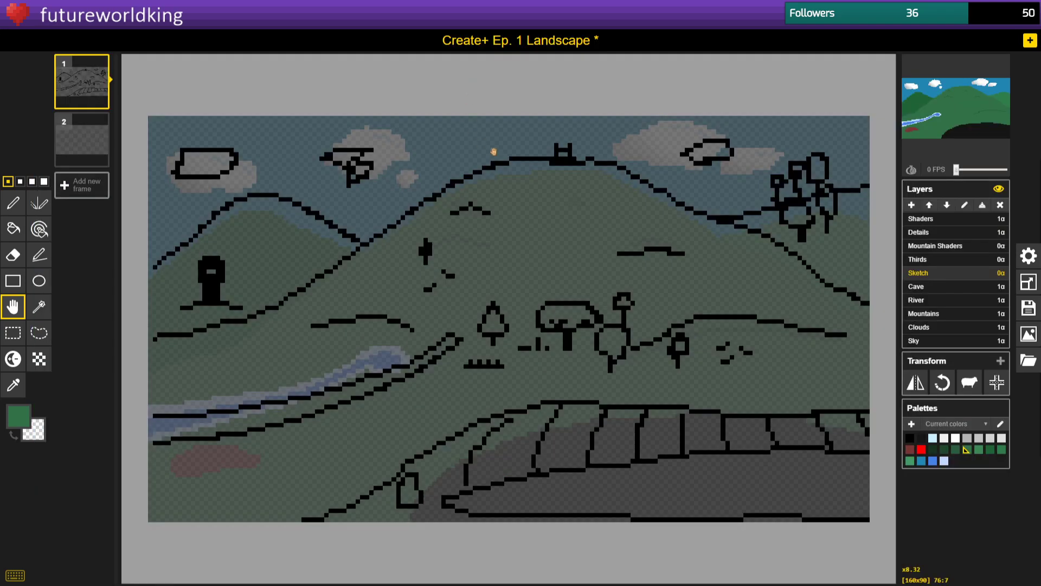
key("ctrl+s")
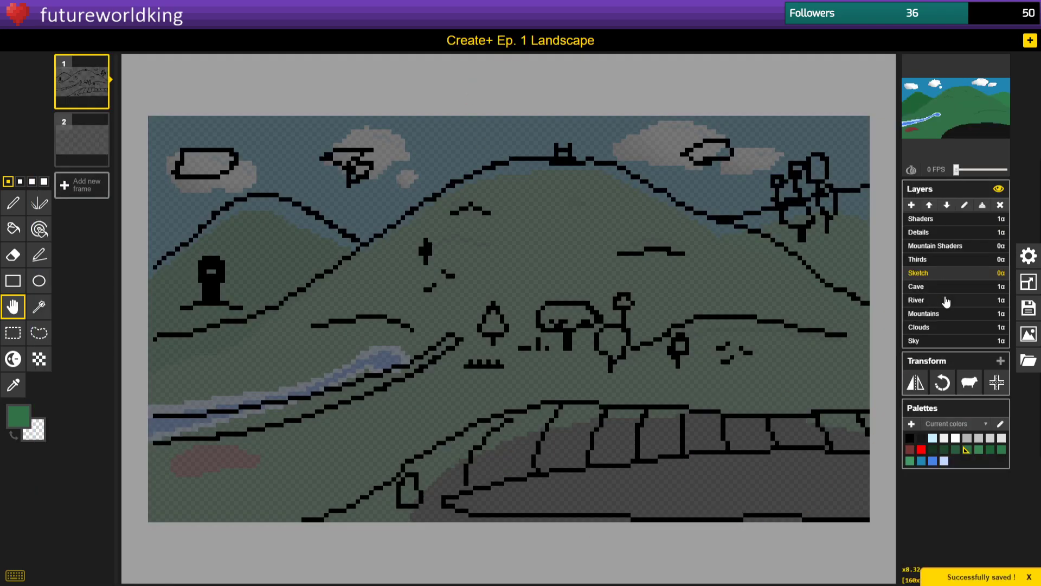
On the Mountains layer, enlarge the dark red patch below the river using its own sampled colour and the second-smallest pen size.
left_click(947, 301)
left_click(946, 318)
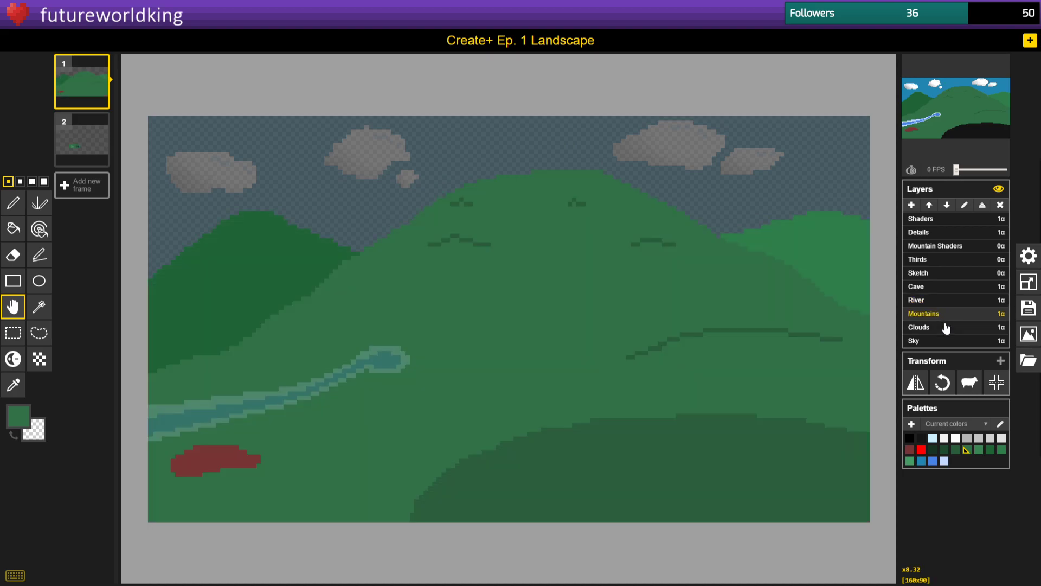
left_click(13, 384)
left_click(218, 463)
left_click(13, 203)
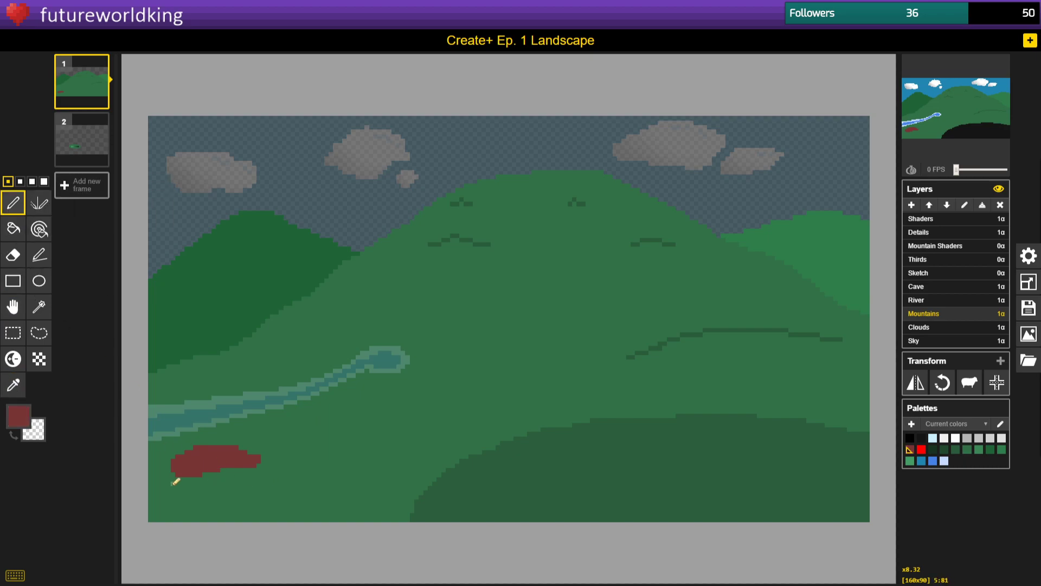
mouse_move(176, 468)
left_mouse_down()
mouse_move(282, 457)
mouse_move(240, 450)
mouse_move(277, 458)
mouse_move(271, 465)
mouse_move(221, 446)
mouse_move(265, 447)
mouse_move(286, 464)
mouse_move(253, 482)
mouse_move(200, 489)
mouse_move(170, 472)
mouse_move(199, 452)
mouse_move(246, 449)
mouse_move(264, 467)
mouse_move(271, 457)
mouse_move(239, 477)
mouse_move(183, 478)
mouse_move(246, 468)
mouse_move(185, 492)
mouse_move(224, 489)
left_mouse_up()
key("ctrl+z")
left_click(20, 181)
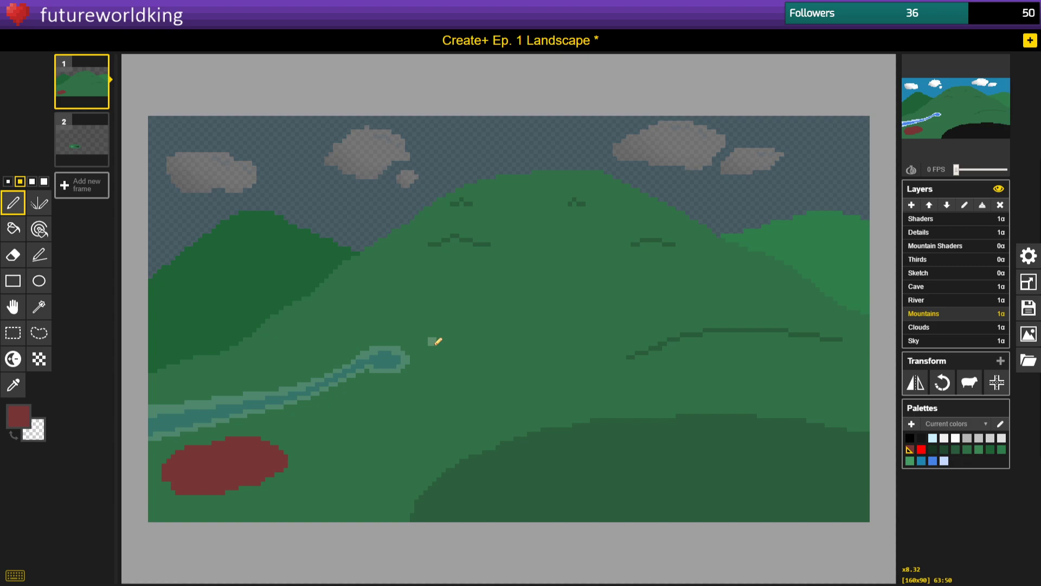
Sample the ridge marks' dark green as primary and the main mountain's green as secondary for the one-pixel Pen tool.
left_click(8, 181)
left_click(16, 382)
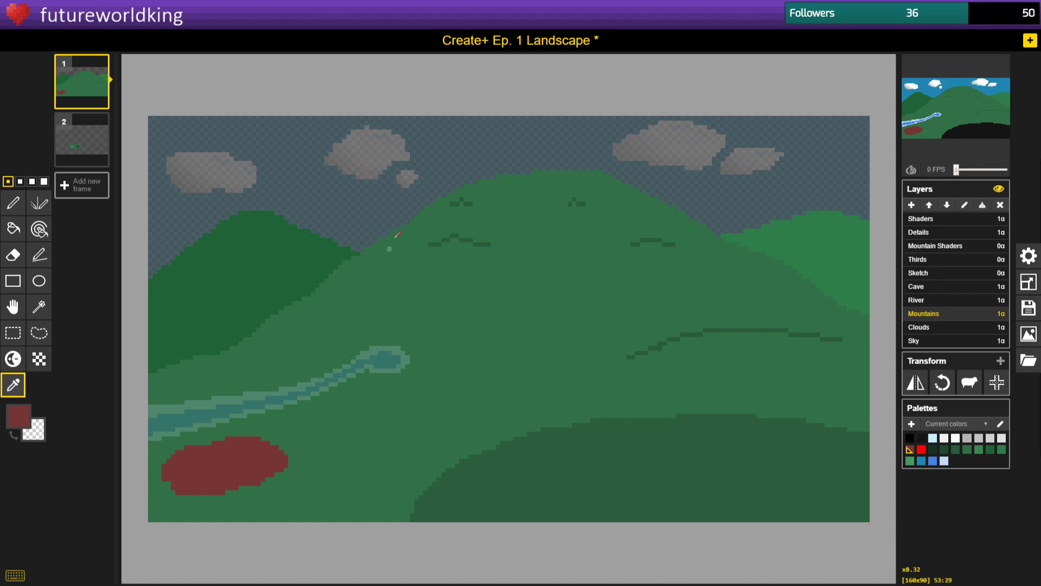
left_click(470, 200)
left_click(13, 203)
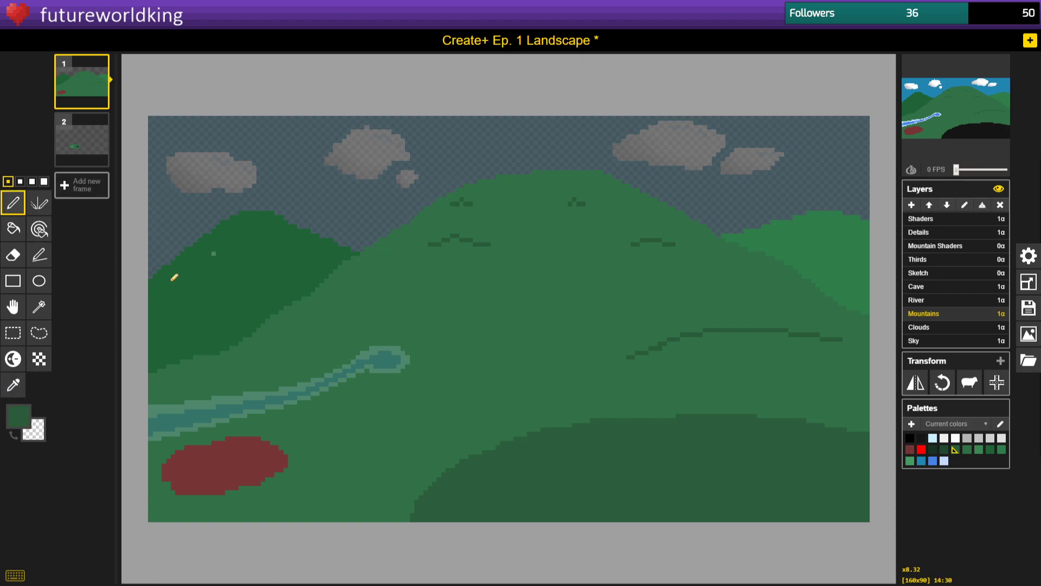
left_click(13, 384)
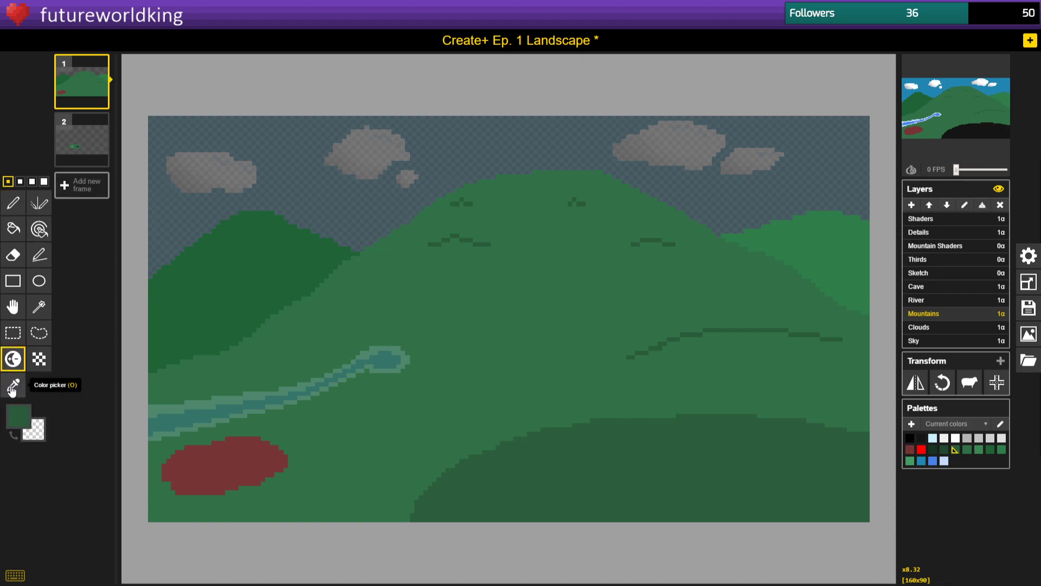
right_click(477, 303)
left_click(3, 204)
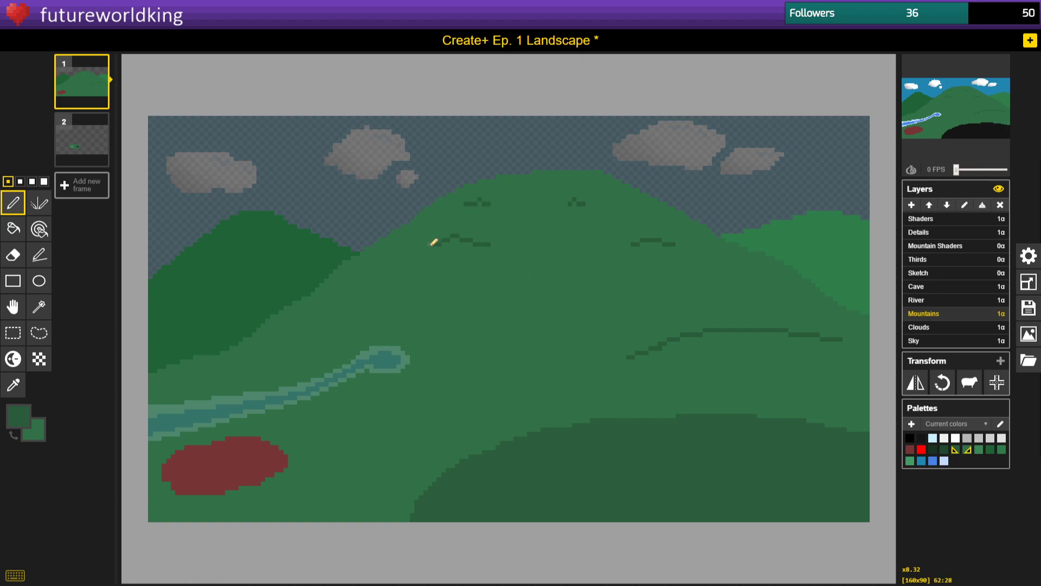
Replace the ridge marks on the main mountain's upper-left slope with one small dark green peaked mark, consulting the Sketch layer for placement.
left_click_drag(434, 239, 490, 243)
mouse_move(392, 257)
left_mouse_down()
mouse_move(437, 245)
mouse_move(469, 253)
left_mouse_up()
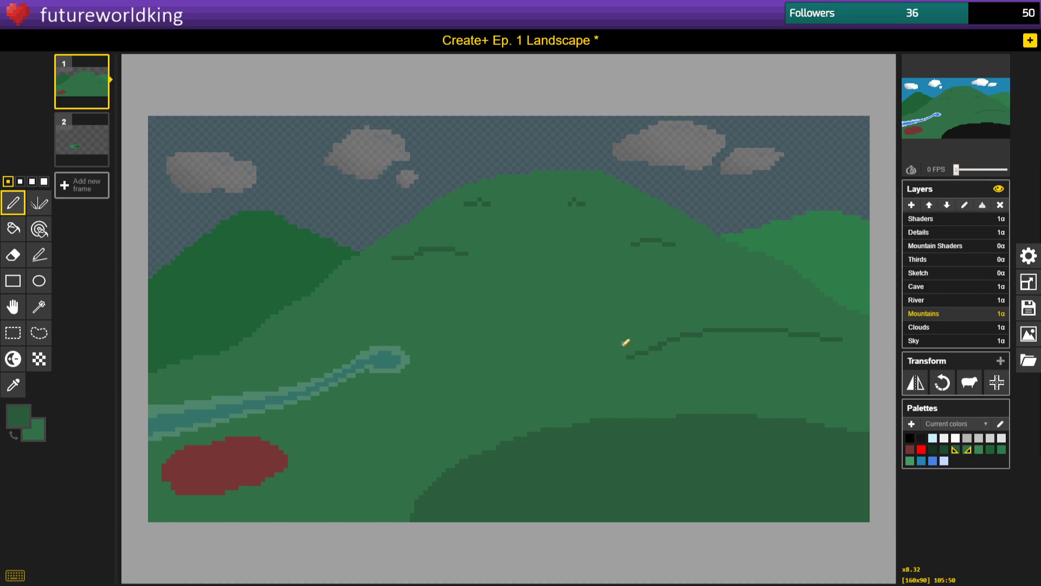
key("ctrl+z")
left_click(941, 274)
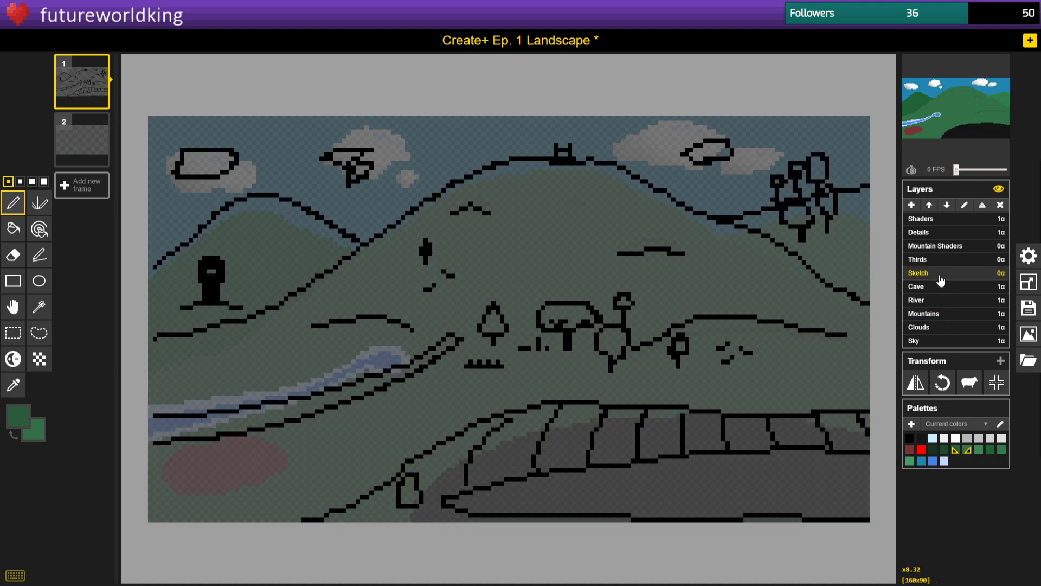
left_click(934, 315)
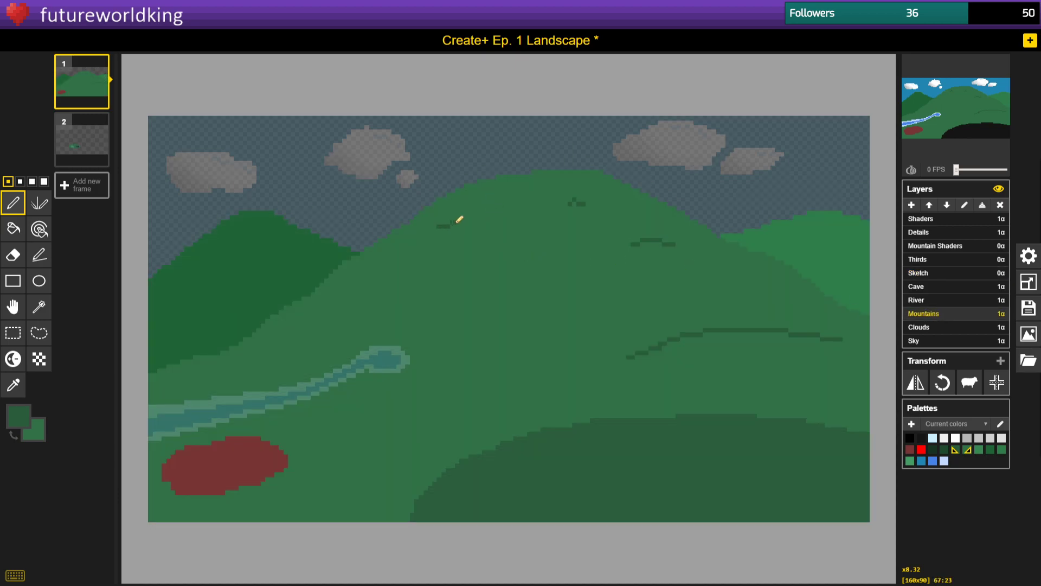
left_click_drag(471, 223, 488, 227)
Compare the Mountains layer with the sketch outlines and try a short dark green stroke midway down the main mountain.
left_click(925, 273)
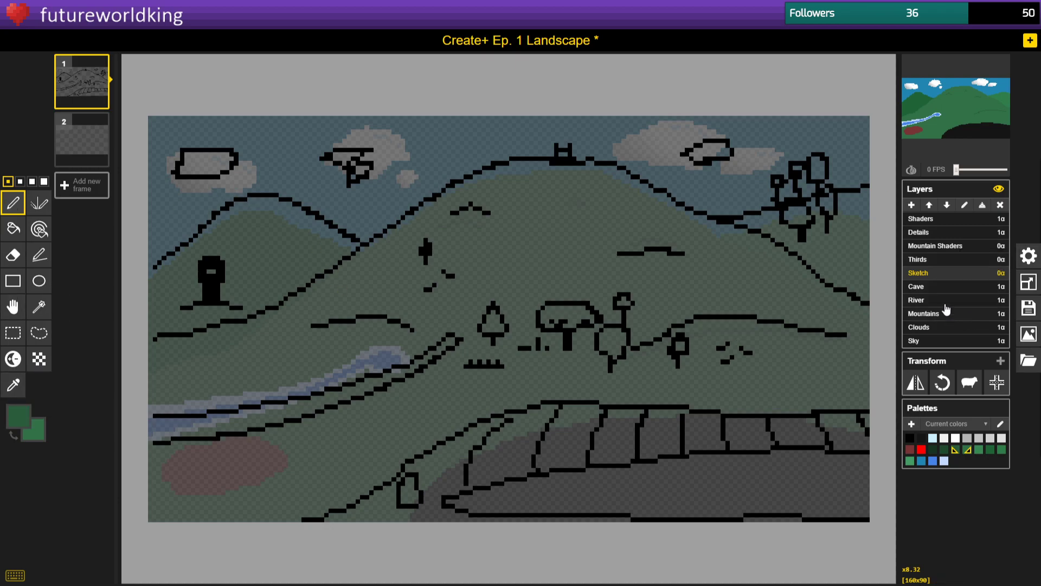
left_click(948, 317)
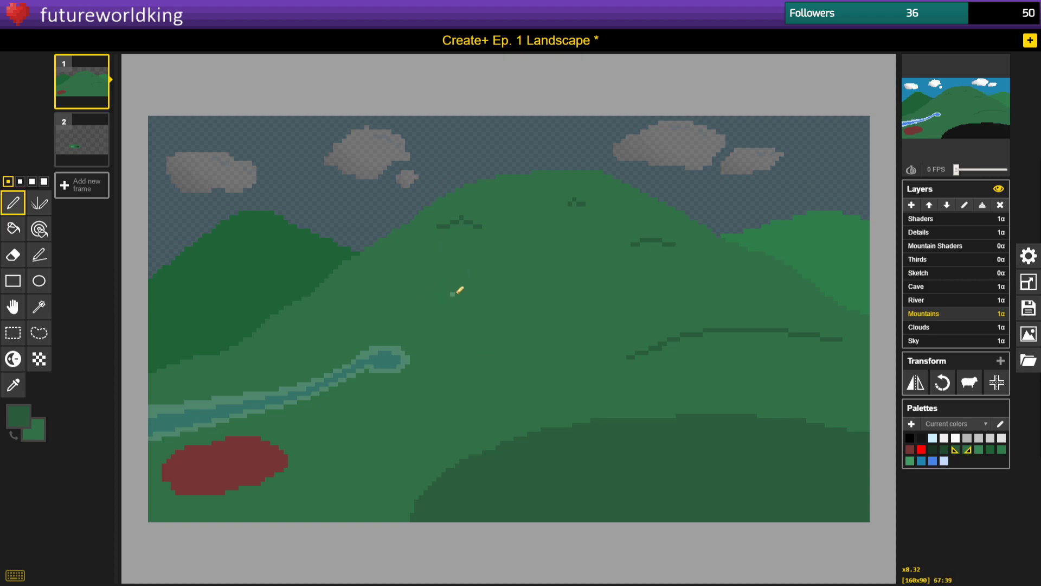
left_click(950, 272)
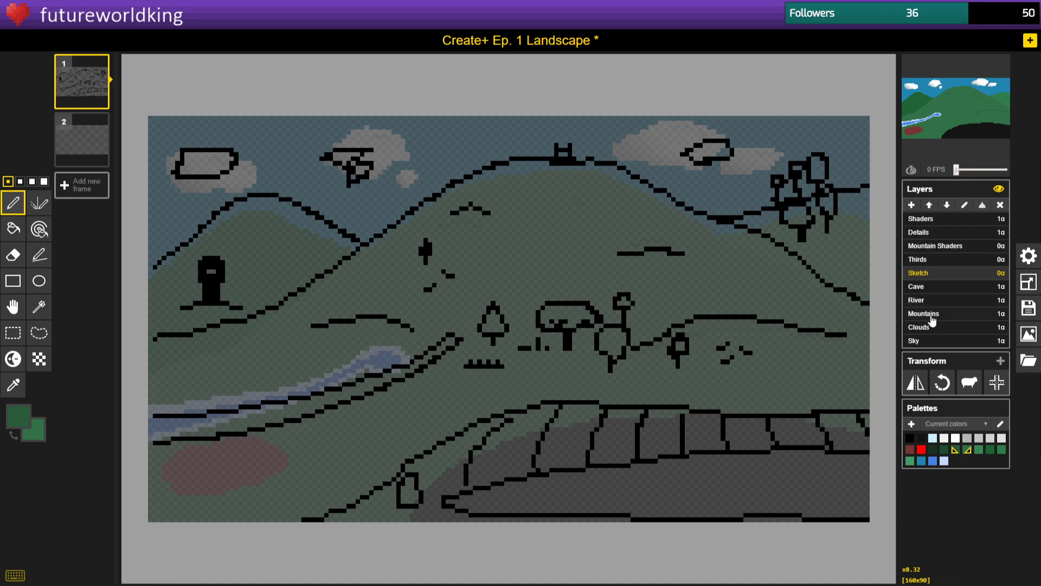
left_click(932, 320)
mouse_move(624, 315)
left_mouse_down()
mouse_move(562, 293)
mouse_move(462, 318)
mouse_move(467, 366)
mouse_move(631, 354)
mouse_move(626, 323)
left_mouse_up()
key("ctrl+z")
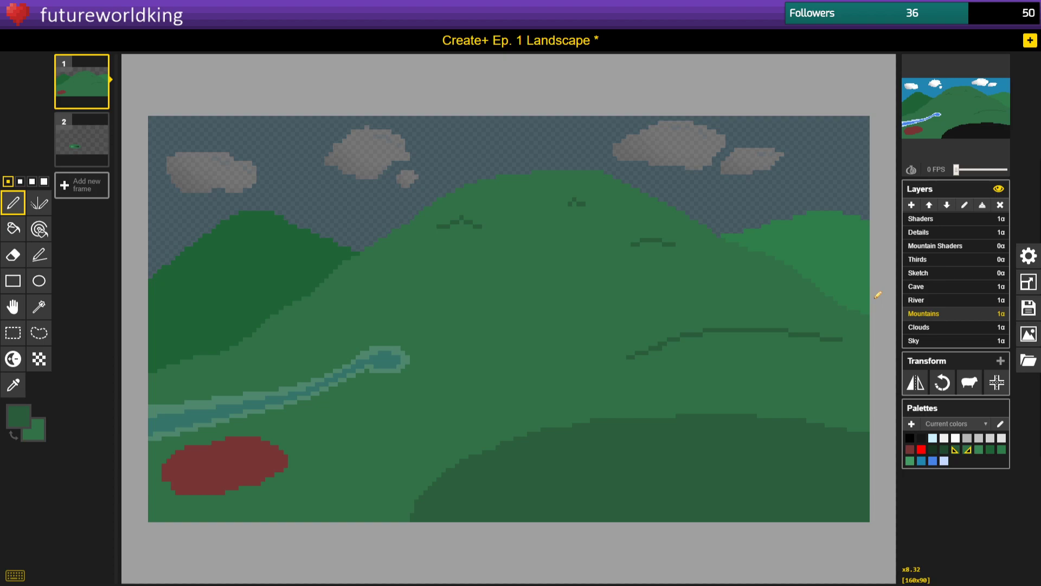
Shade a small dark peaked ridge mark near the summit of the left hill with the Lighten tool.
left_click(13, 358)
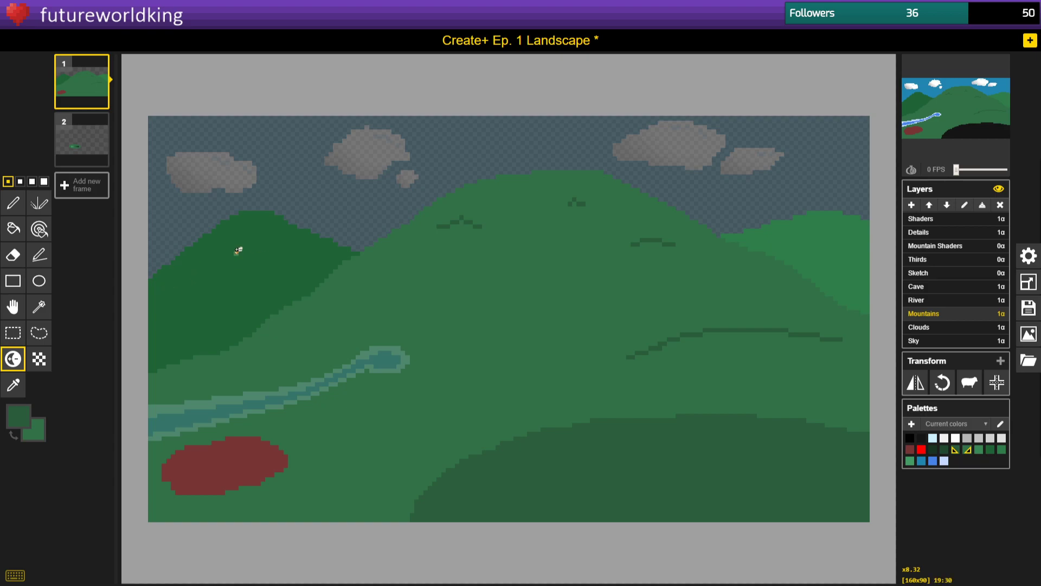
left_click_drag(226, 243, 252, 248)
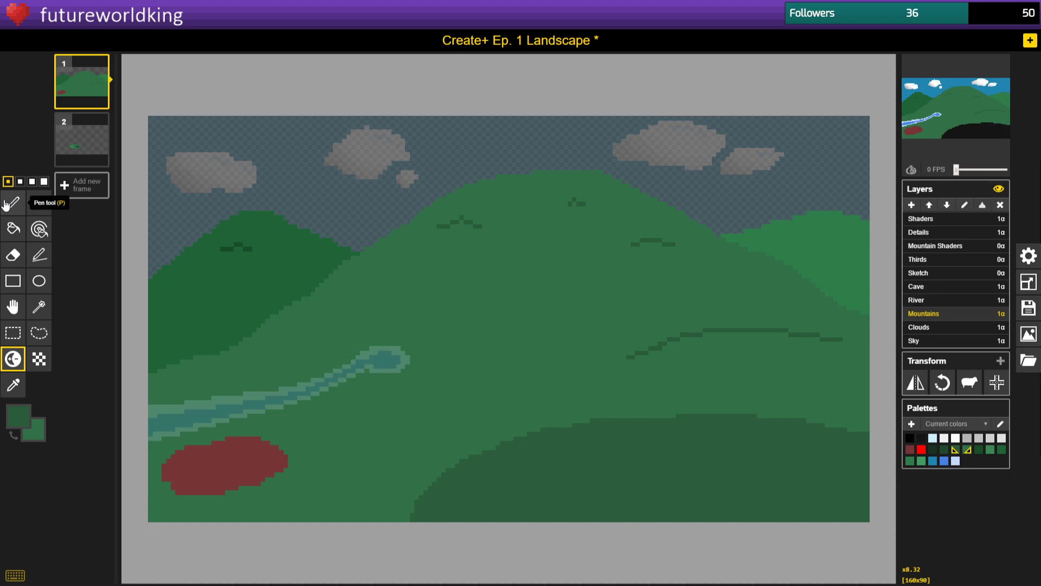
Try black pen placeholders on the main mountain: small upright shapes at the summit and slopes, plus a large outlined tree.
left_click(19, 419)
left_click(22, 456)
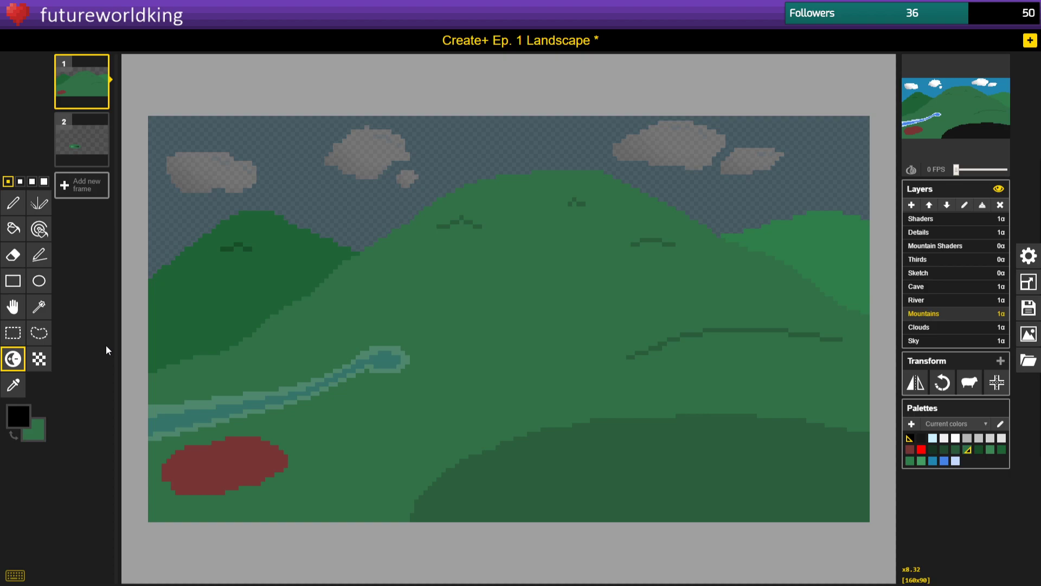
left_click(13, 202)
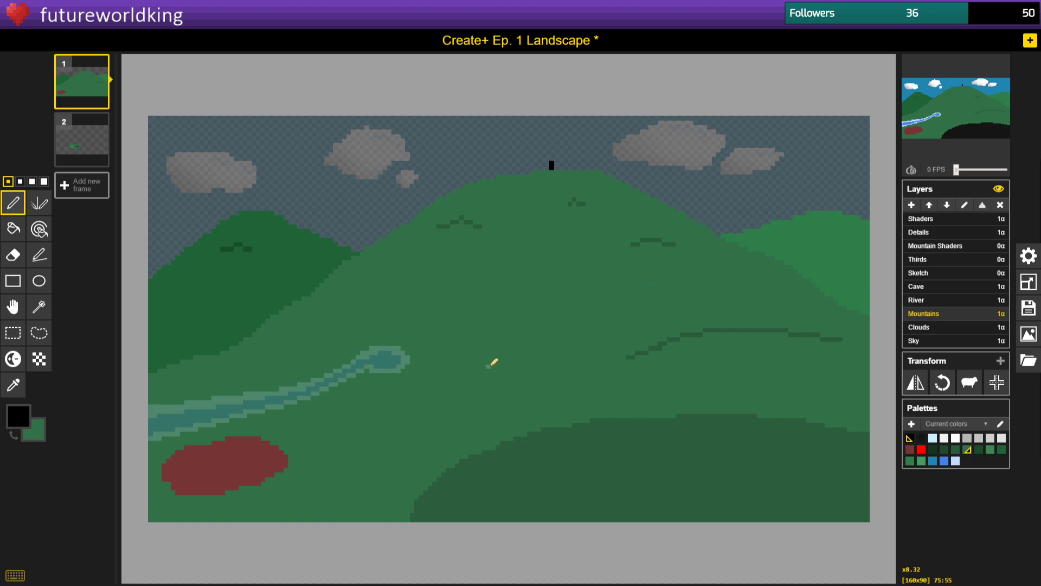
left_click_drag(475, 352, 473, 339)
left_click_drag(454, 254, 452, 233)
left_click(452, 230)
mouse_move(605, 371)
left_mouse_down()
mouse_move(609, 342)
mouse_move(607, 367)
mouse_move(614, 341)
mouse_move(613, 367)
mouse_move(638, 319)
mouse_move(619, 339)
mouse_move(601, 328)
mouse_move(603, 348)
mouse_move(558, 329)
mouse_move(586, 322)
left_mouse_up()
mouse_move(644, 337)
left_mouse_down()
mouse_move(644, 298)
mouse_move(572, 307)
mouse_move(545, 333)
mouse_move(592, 350)
left_mouse_up()
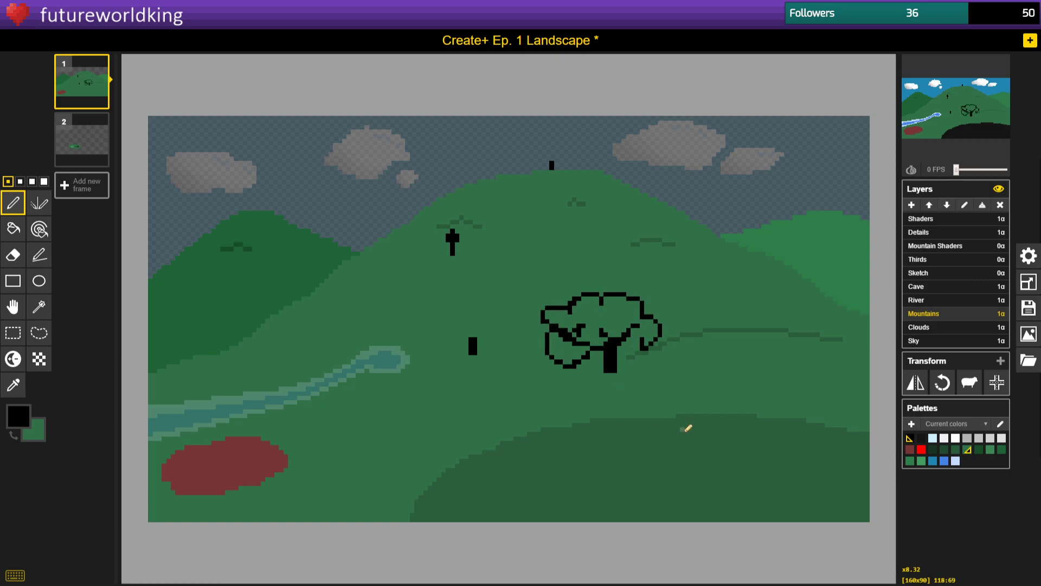
Undo all the black tree and placeholder strokes on the main mountain.
key("ctrl+z")
key("ctrl+z")
key("ctrl+z")
key("ctrl+z")
key("ctrl+z")
key("ctrl+z")
key("ctrl+z")
key("ctrl+z")
key("ctrl+z")
key("ctrl+z")
key("ctrl+z")
key("ctrl+z")
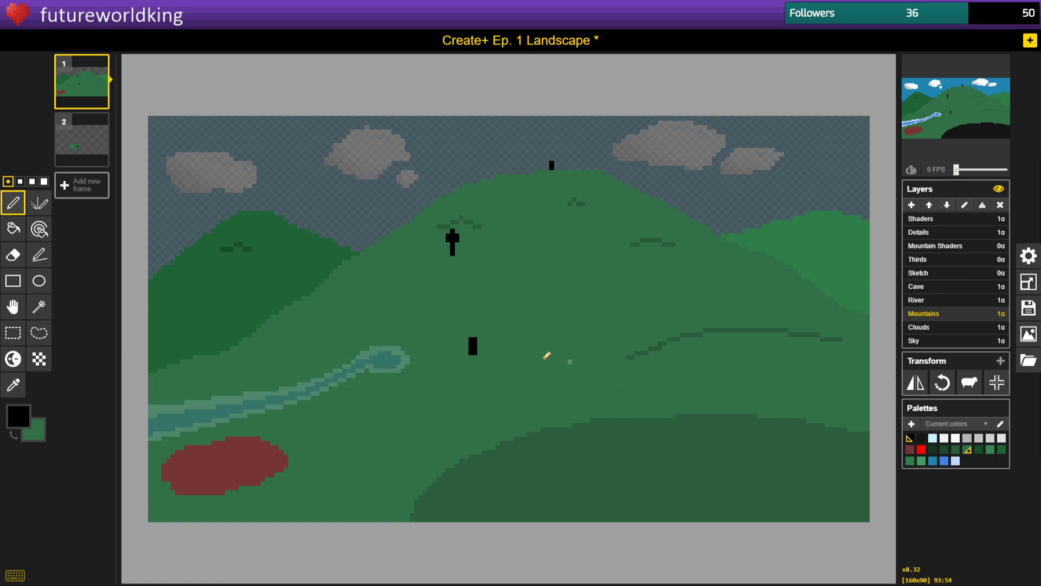
key("ctrl+z")
key("ctrl+z")
key("ctrl+z")
Sample the dark green of the left hill's ridge mark as the Pen tool's primary colour.
left_click(13, 385)
left_click(237, 238)
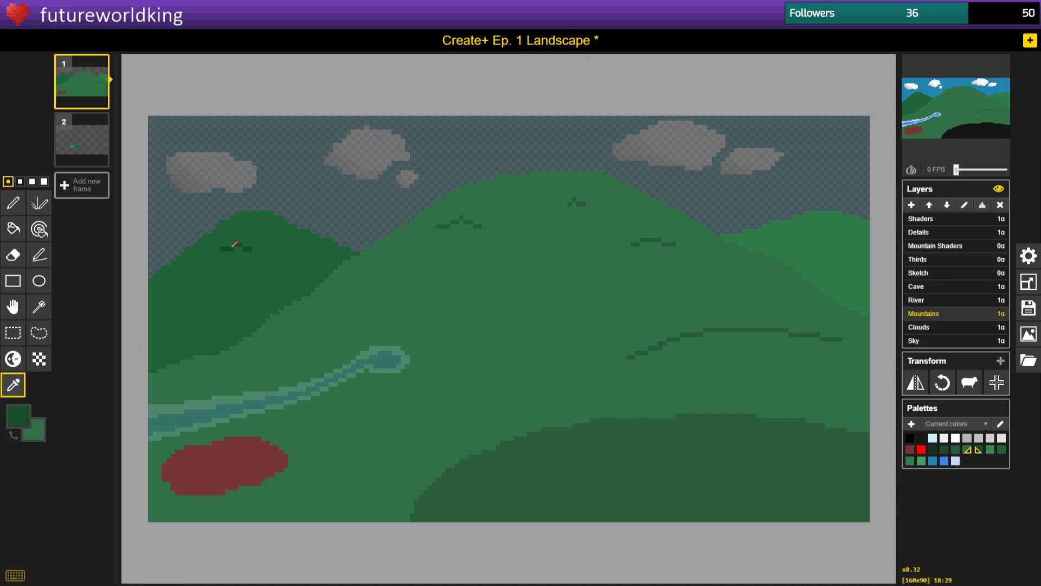
left_click(13, 203)
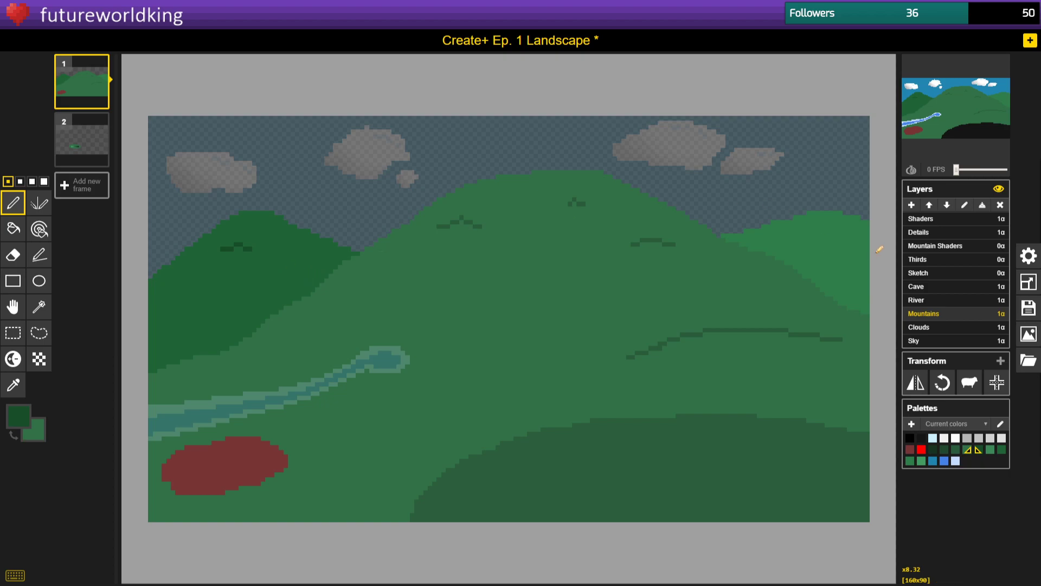
Move the Mountain Shaders layer down to just above Mountains and set its opacity to 0.22.
left_click(929, 246)
left_click(947, 205)
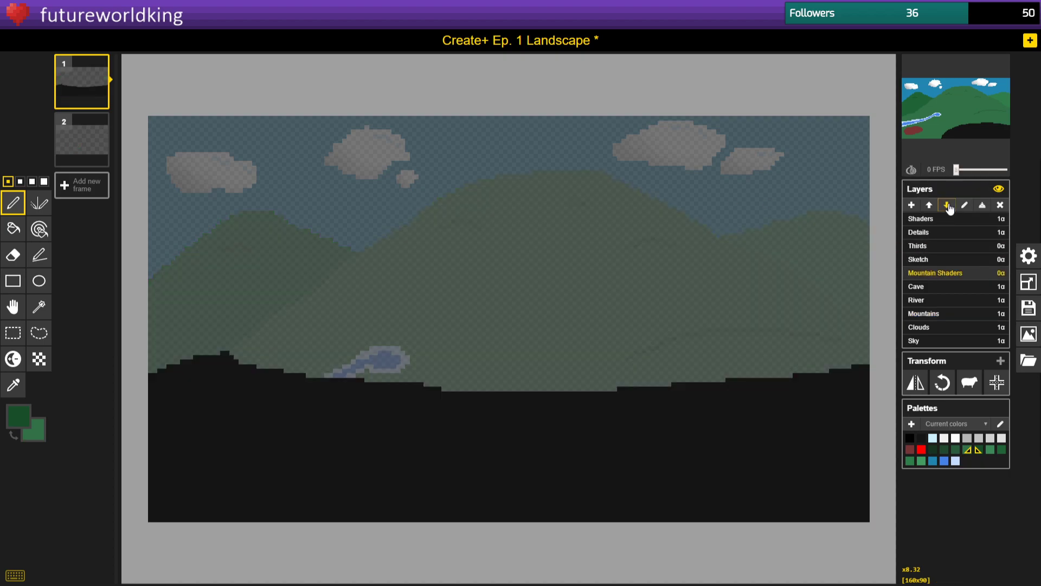
left_click(948, 205)
left_click(947, 205)
left_click(947, 205)
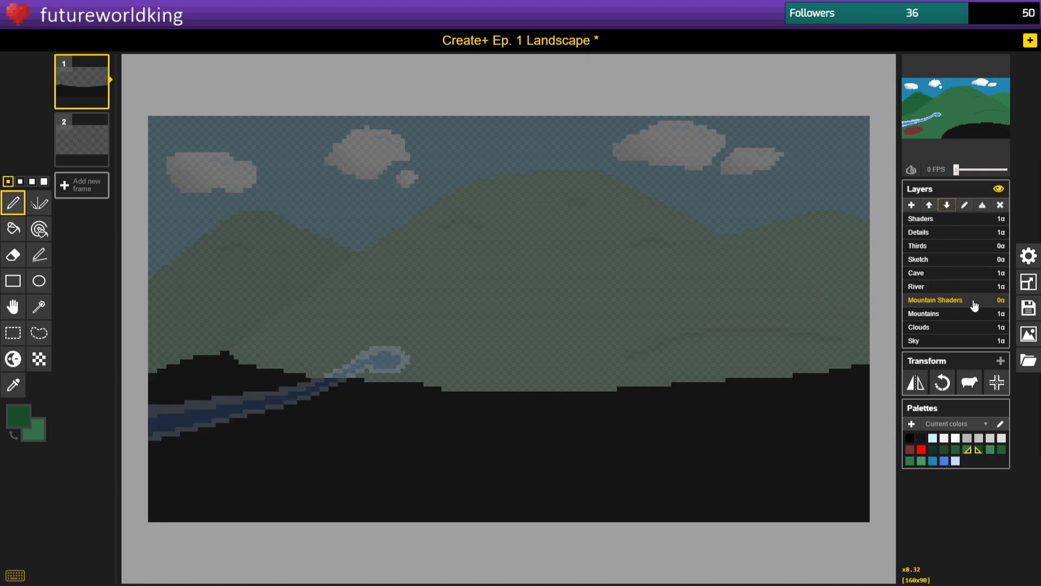
type("0.22")
key("Return")
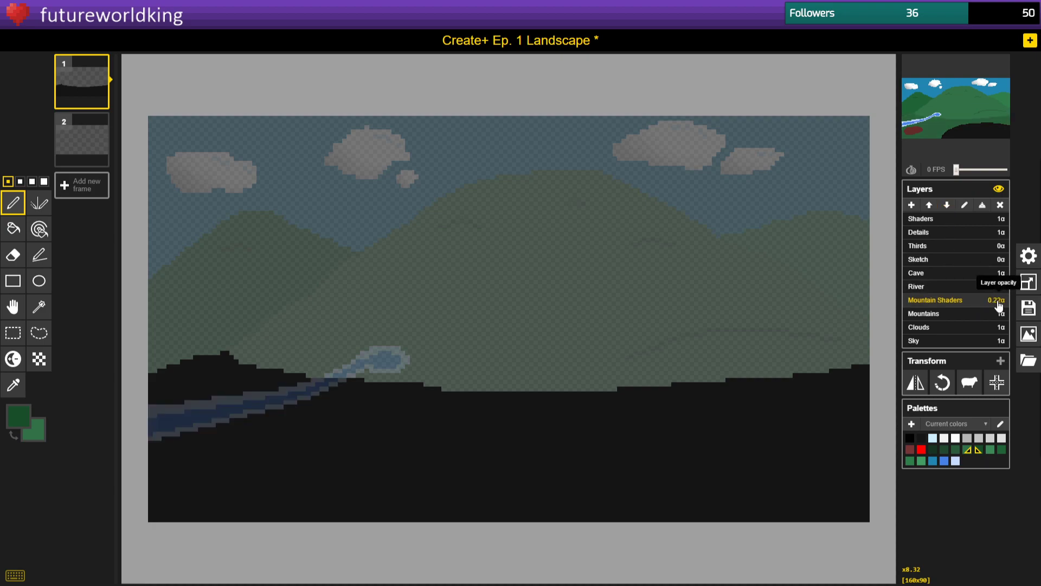
left_click(940, 314)
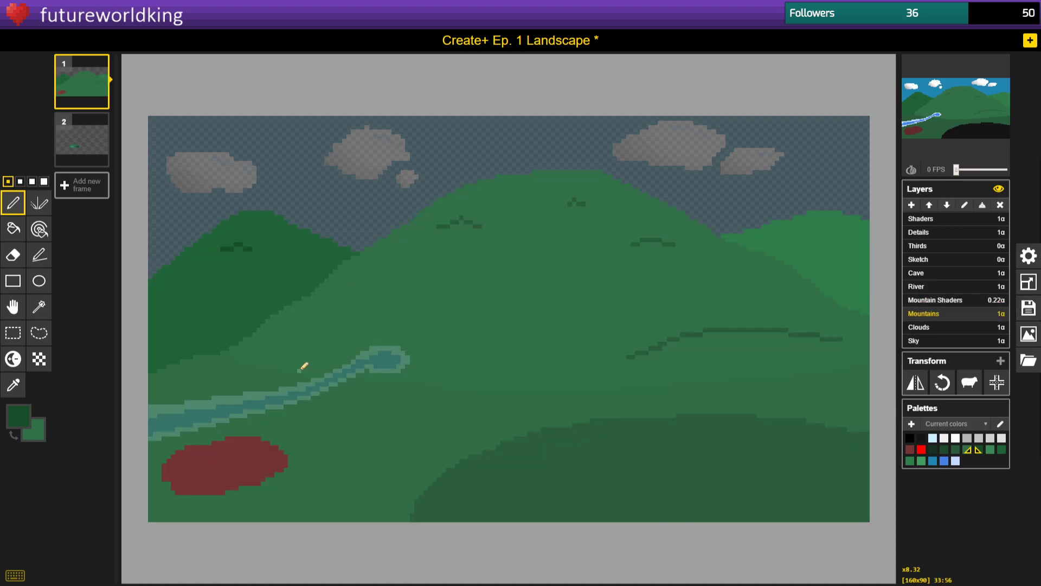
On Mountain Shaders, raise the upper edge of the near-black shading using its sampled colour and the largest pen size.
left_click(942, 300)
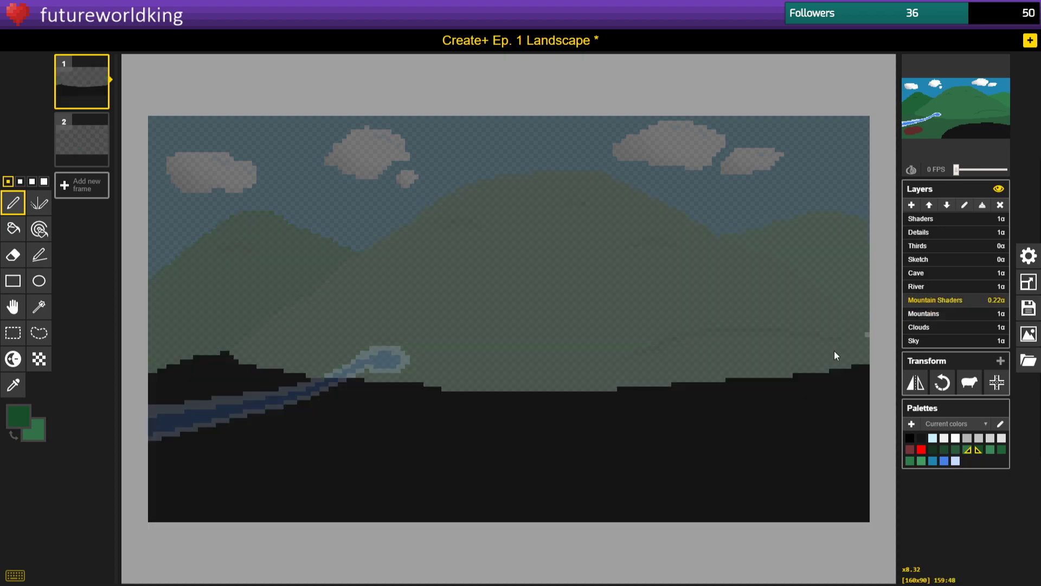
left_click(24, 386)
left_click(353, 422)
left_click(13, 203)
left_click(44, 182)
mouse_move(242, 360)
left_mouse_down()
mouse_move(271, 364)
mouse_move(275, 350)
mouse_move(260, 350)
mouse_move(384, 379)
mouse_move(479, 379)
mouse_move(870, 358)
mouse_move(731, 381)
mouse_move(520, 390)
mouse_move(262, 341)
left_mouse_up()
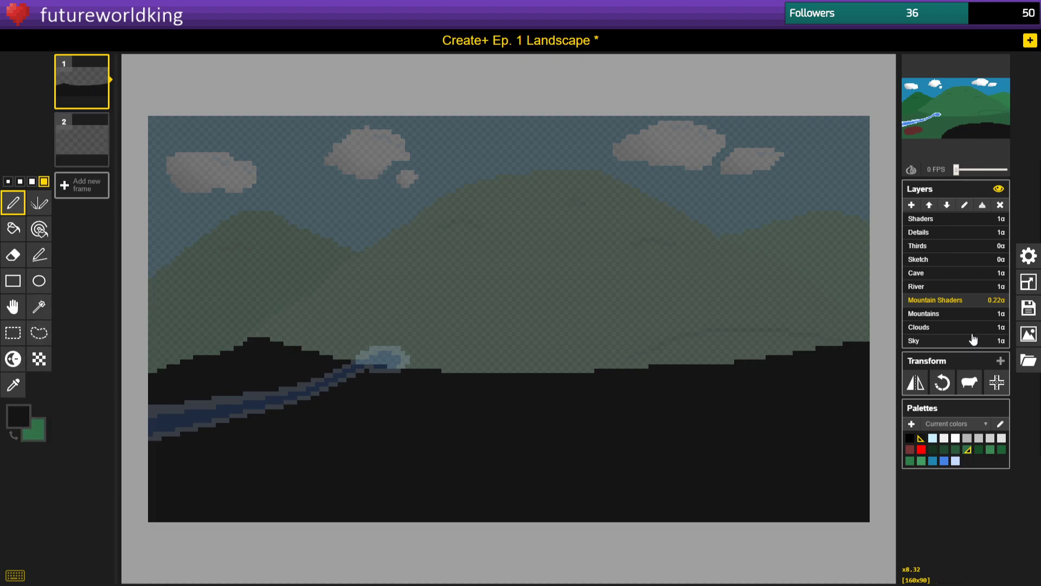
left_click(960, 287)
left_click(946, 314)
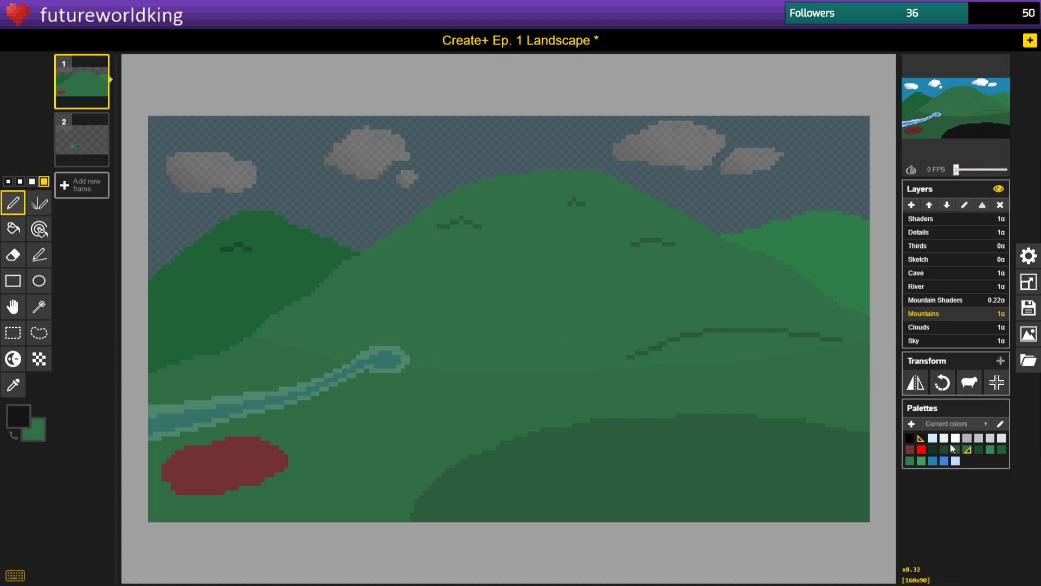
On Mountain Shaders, paint a rounded white (#ffffff) highlight at the main mountain's centre and view it from the Mountains layer.
left_click(941, 301)
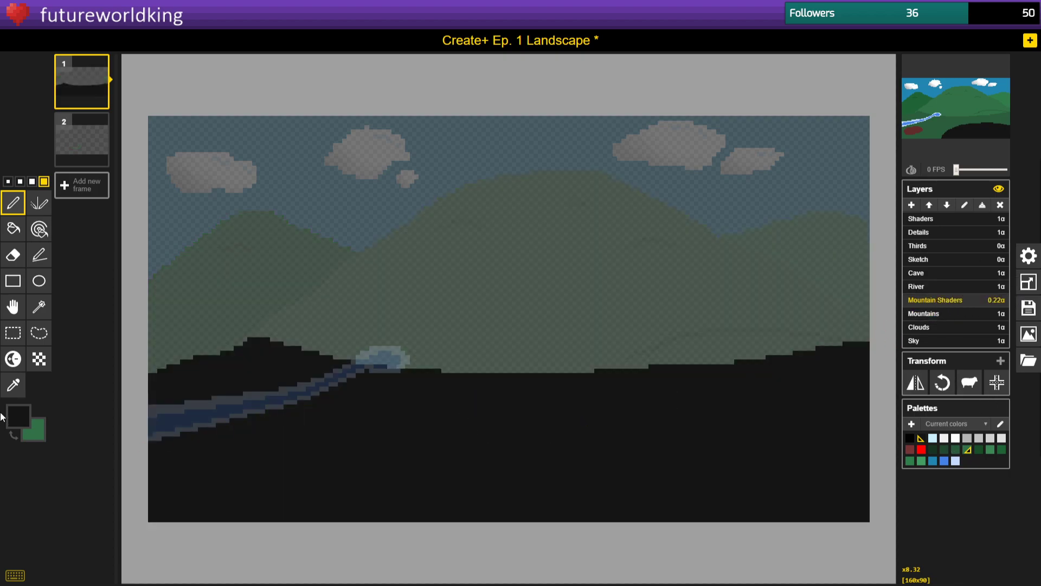
left_click(18, 416)
left_click(37, 459)
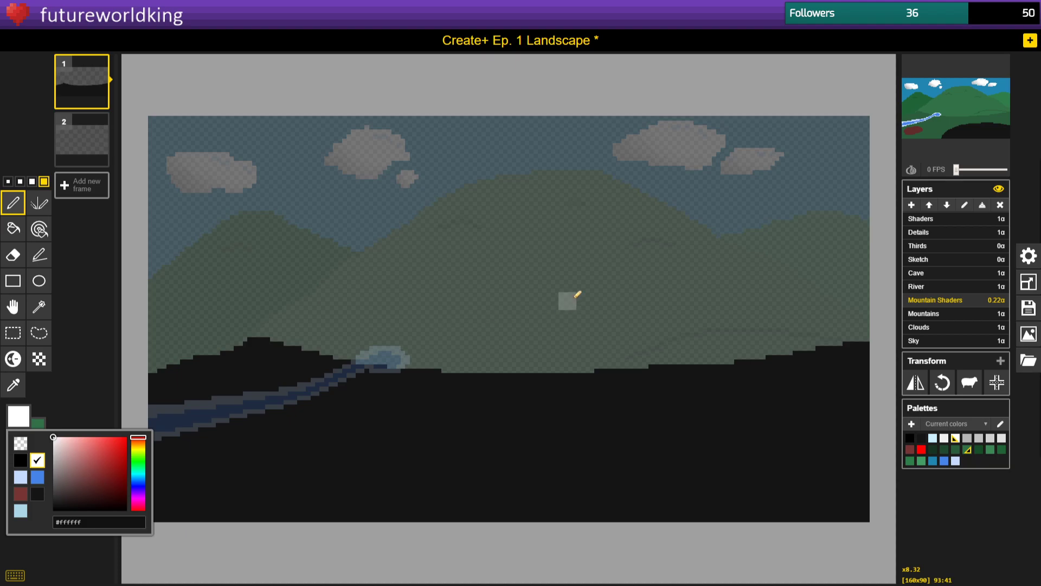
mouse_move(530, 281)
left_mouse_down()
mouse_move(524, 272)
mouse_move(567, 317)
mouse_move(570, 255)
mouse_move(567, 266)
mouse_move(496, 277)
left_mouse_up()
left_click(931, 314)
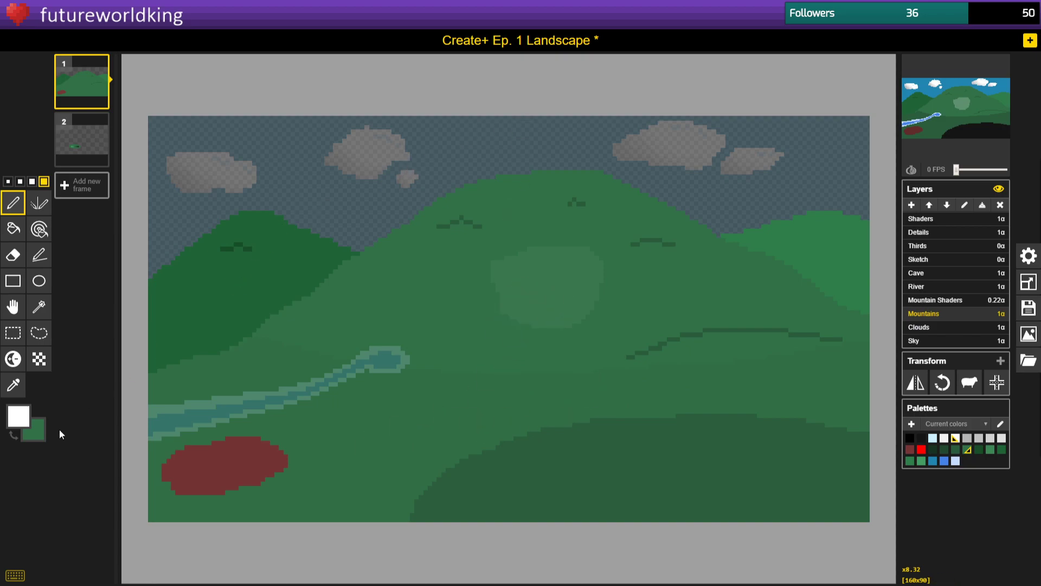
On Mountain Shaders, paint a rounded red (#ff0000) patch beside the white highlight and view it from the Mountains layer.
left_click(943, 299)
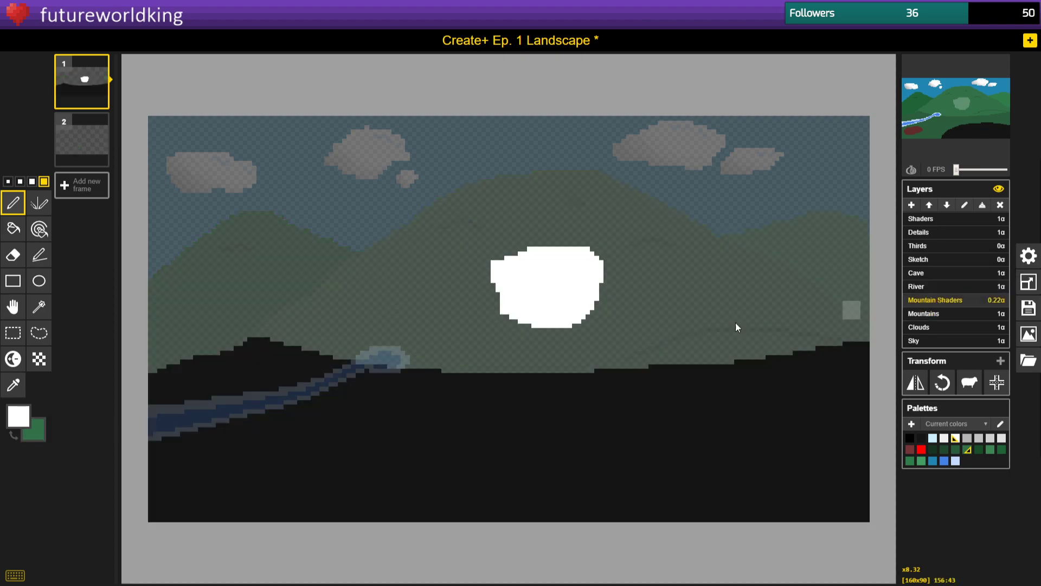
left_click(18, 416)
left_click_drag(103, 445, 165, 415)
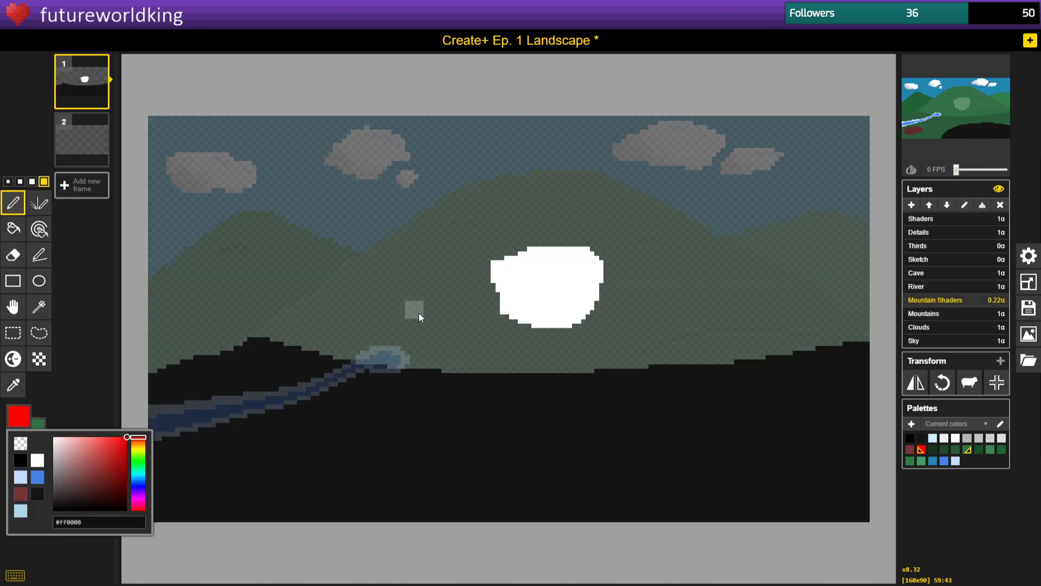
mouse_move(441, 274)
left_mouse_down()
mouse_move(415, 299)
mouse_move(457, 305)
mouse_move(437, 272)
left_mouse_up()
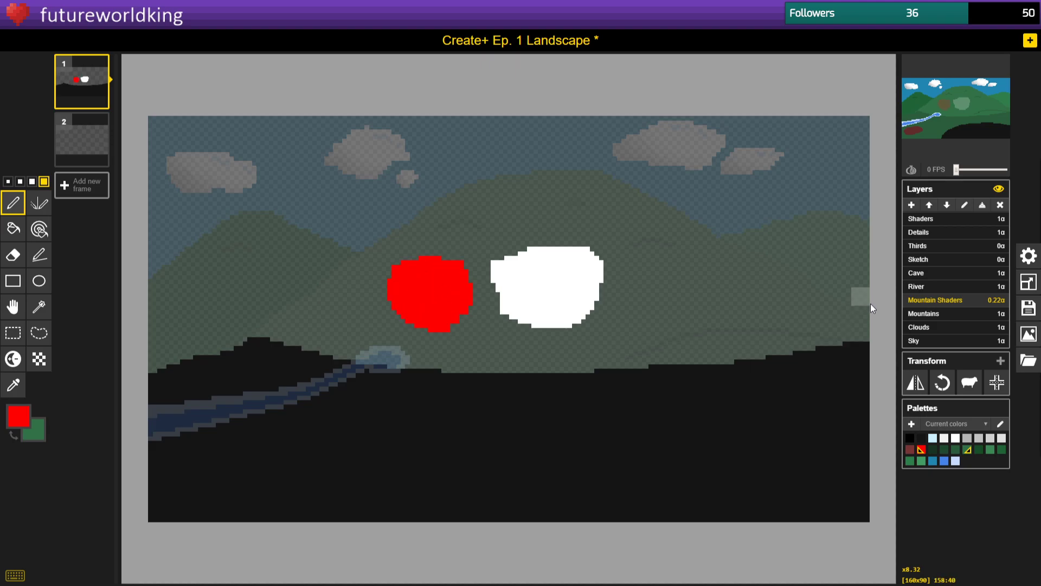
left_click(945, 316)
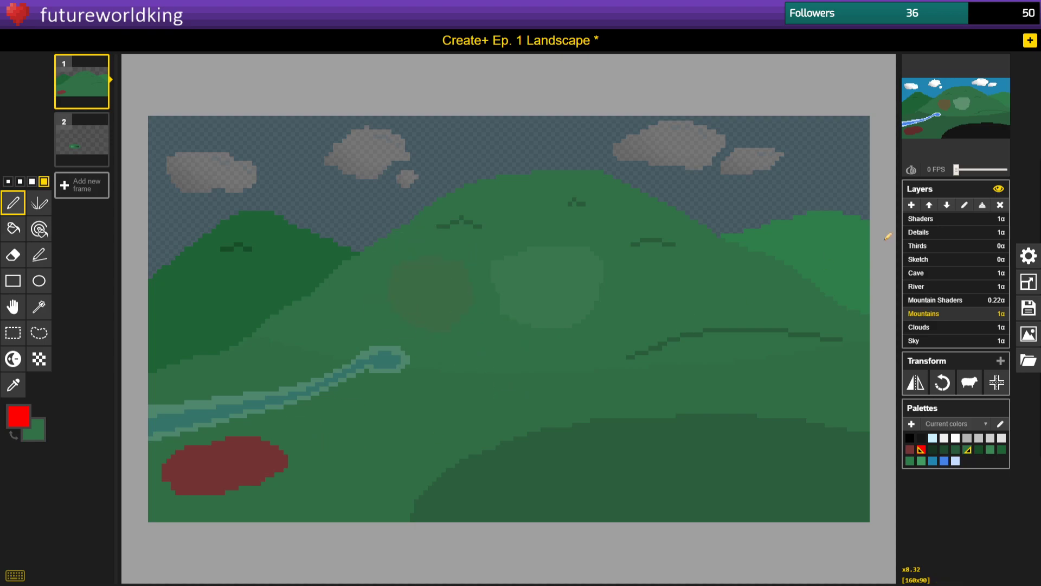
Erase the red patch and the white highlight from Mountain Shaders, and return to the Pen tool at its smallest size.
left_click(968, 306)
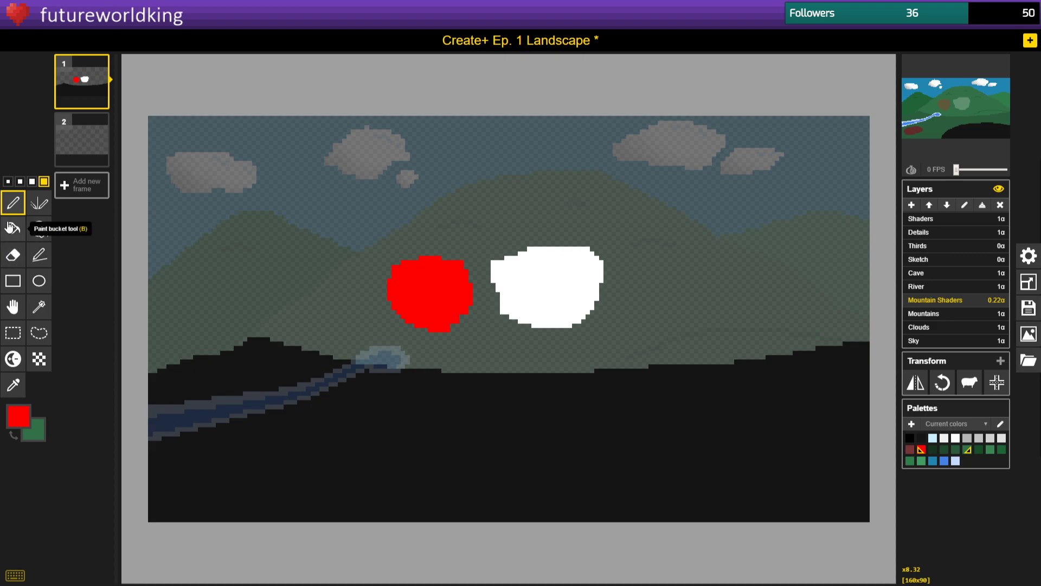
left_click(13, 255)
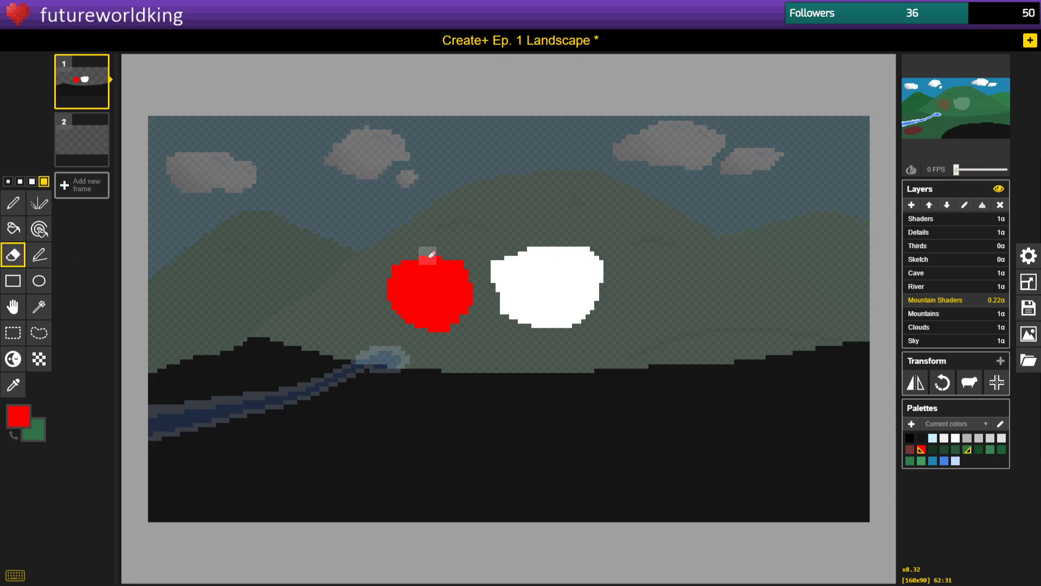
mouse_move(438, 261)
left_mouse_down()
mouse_move(433, 311)
mouse_move(463, 316)
left_mouse_up()
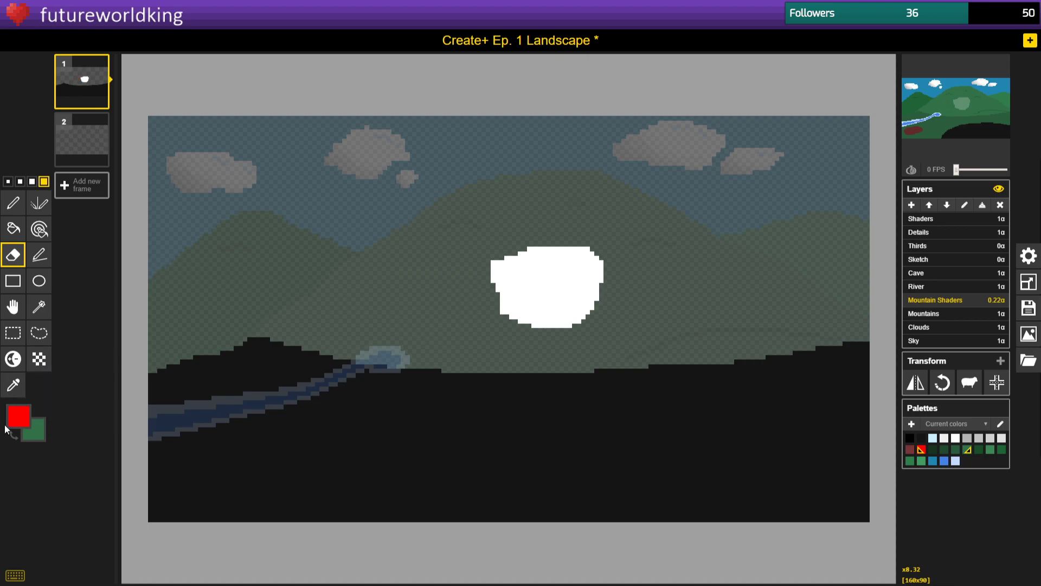
mouse_move(522, 250)
left_mouse_down()
mouse_move(511, 280)
mouse_move(495, 281)
mouse_move(499, 314)
mouse_move(588, 324)
left_mouse_up()
left_click(13, 203)
left_click(7, 181)
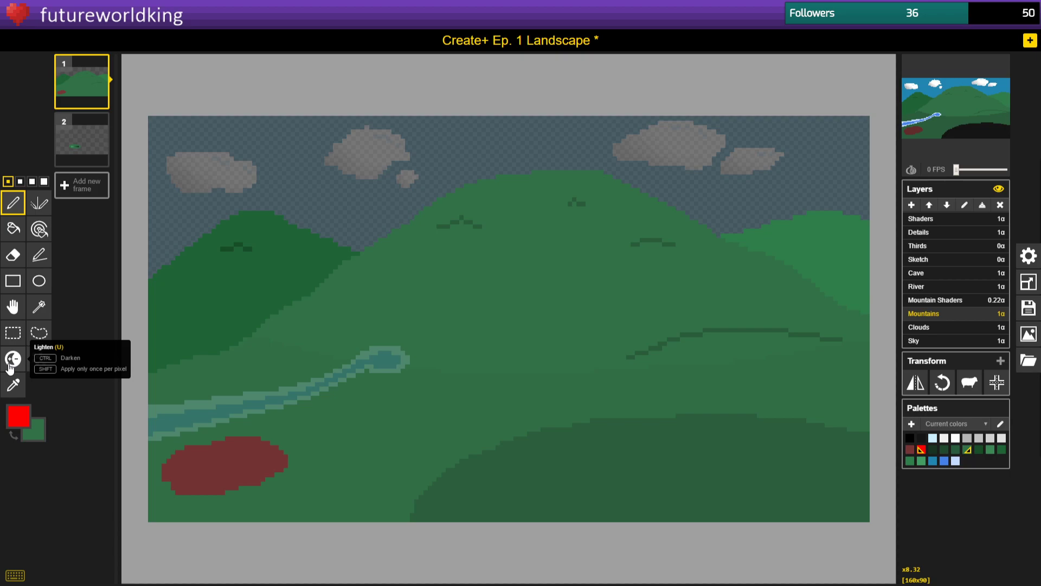
Examine the Mountain Shaders, Mountains, Sky and Clouds layers, comparing the view with and without the other layers' preview.
left_click(964, 301)
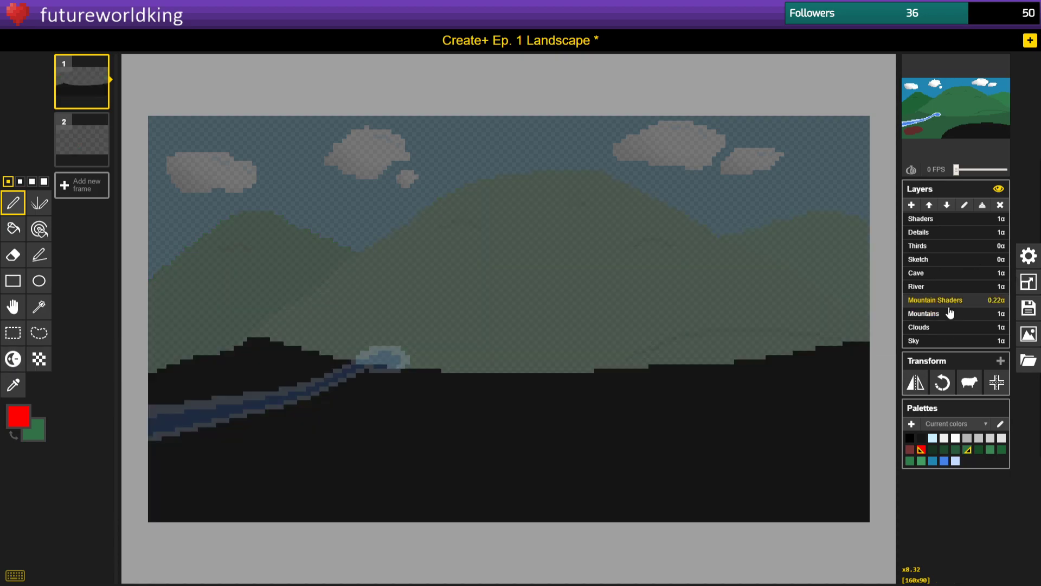
left_click(958, 315)
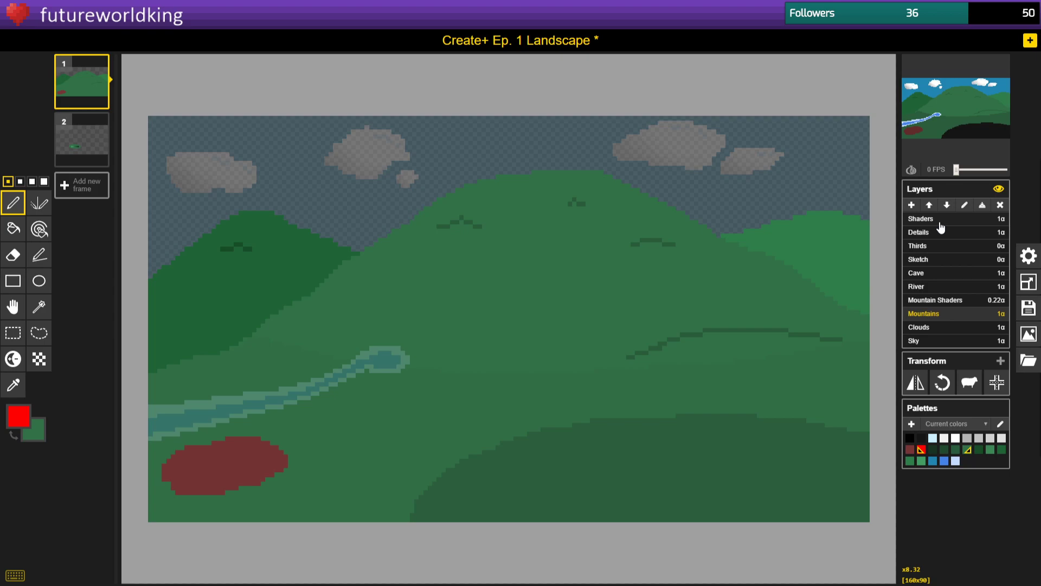
left_click(943, 342)
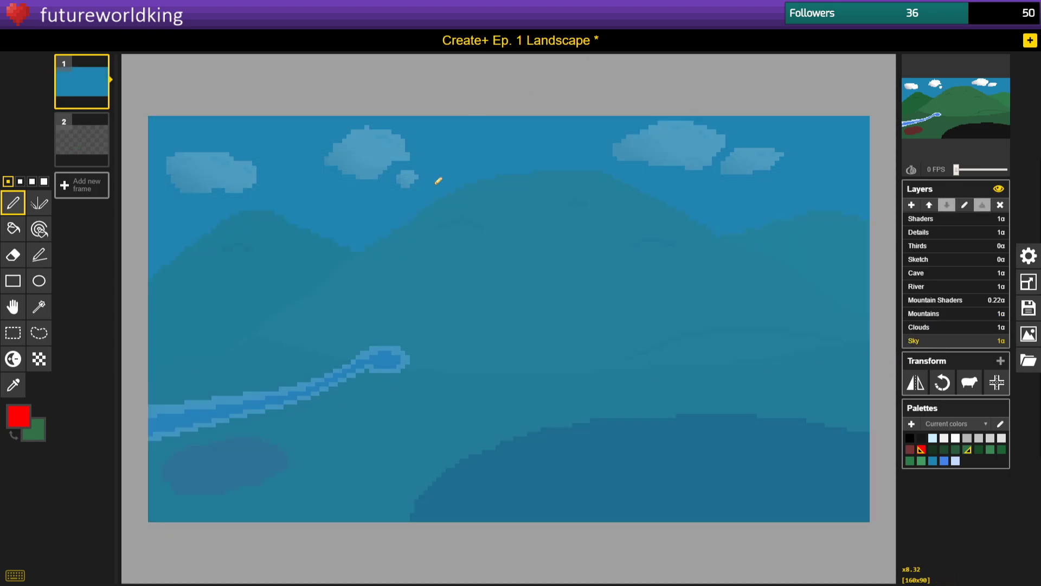
left_click(998, 188)
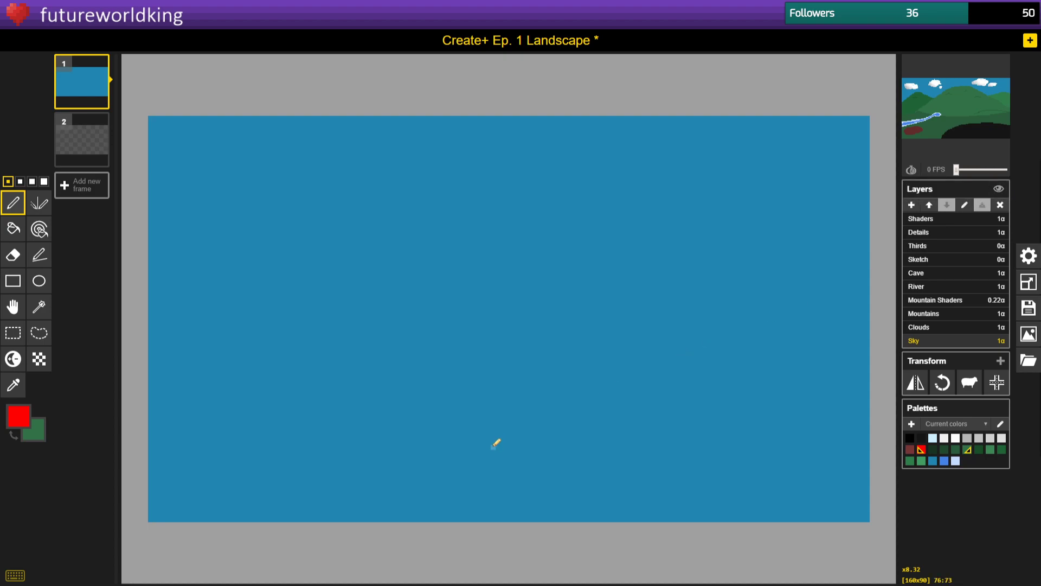
left_click(933, 327)
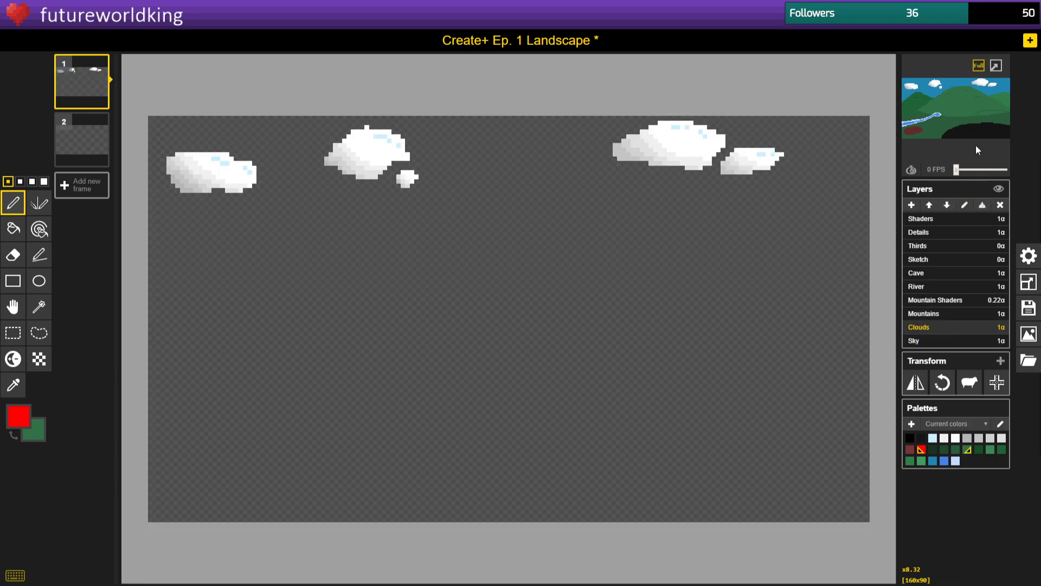
left_click(999, 189)
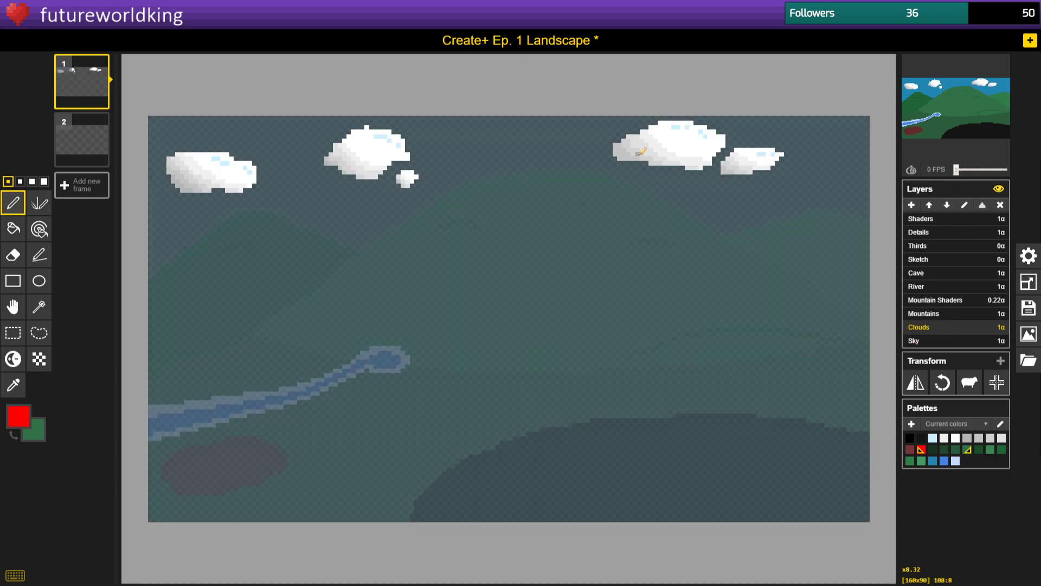
left_click(999, 189)
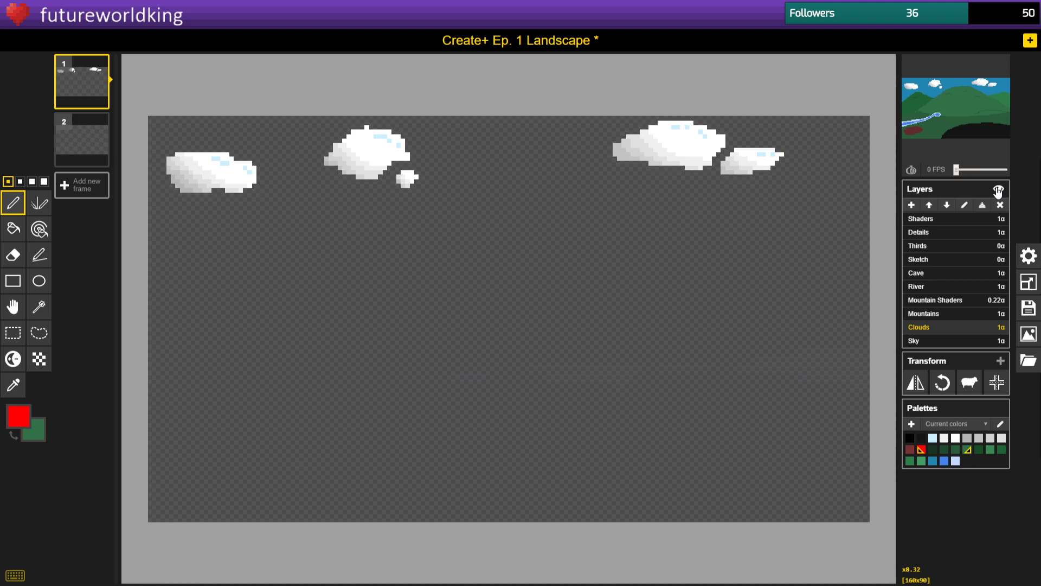
On Mountain Shaders, touch up the left slope of the shading's hump with one pixel of its sampled near-black.
left_click(938, 301)
left_click_drag(1003, 301, 990, 304)
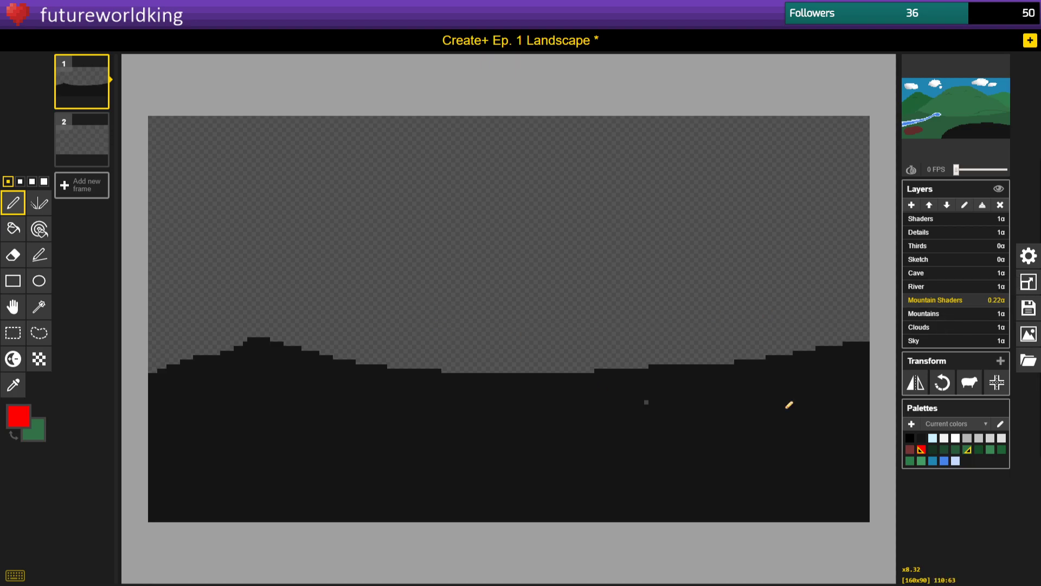
mouse_move(913, 102)
left_click(14, 385)
left_click(182, 408)
left_click(13, 204)
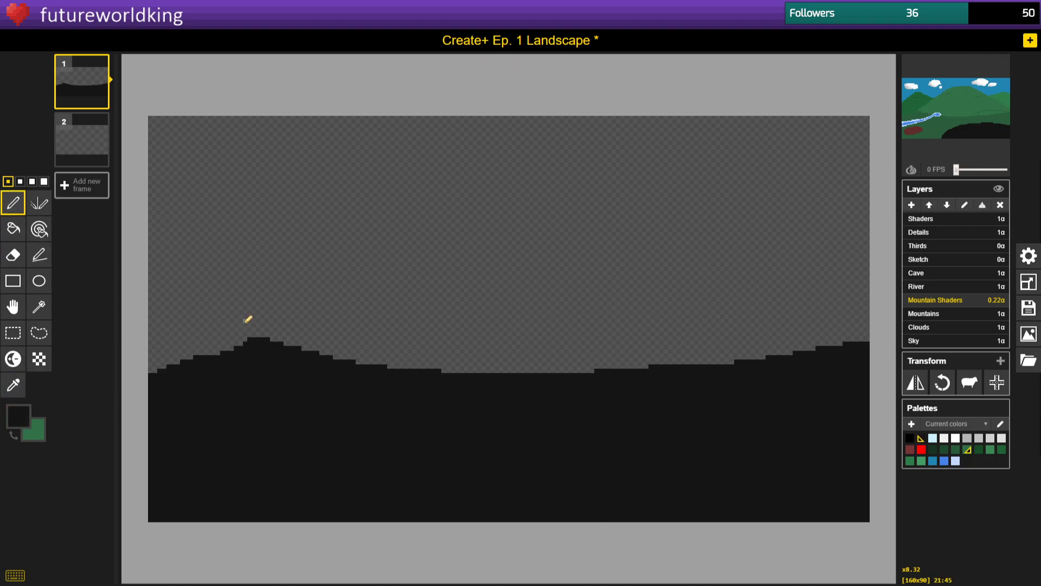
scroll(227, 335, "up", 2)
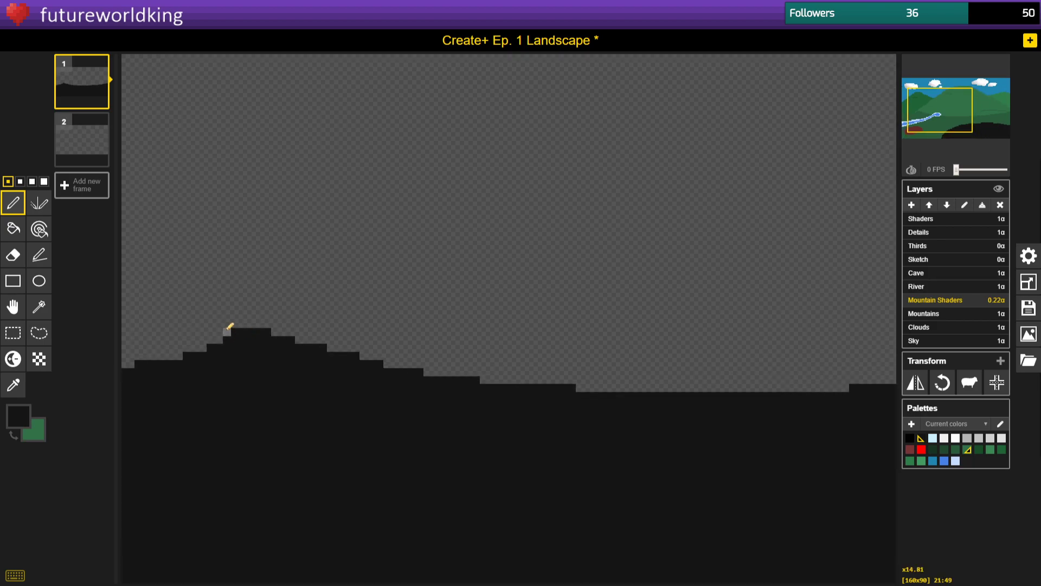
left_click(221, 338)
scroll(322, 379, "down", 2)
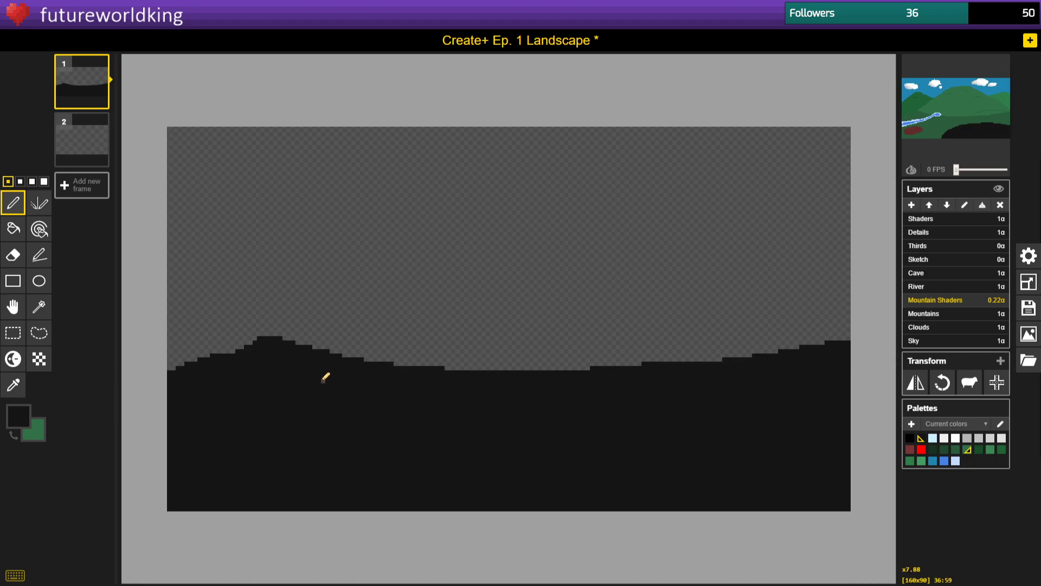
Compare the Mountains layer alone and with the other layers previewed, and examine the Sketch and Thirds guide layers.
left_click(940, 317)
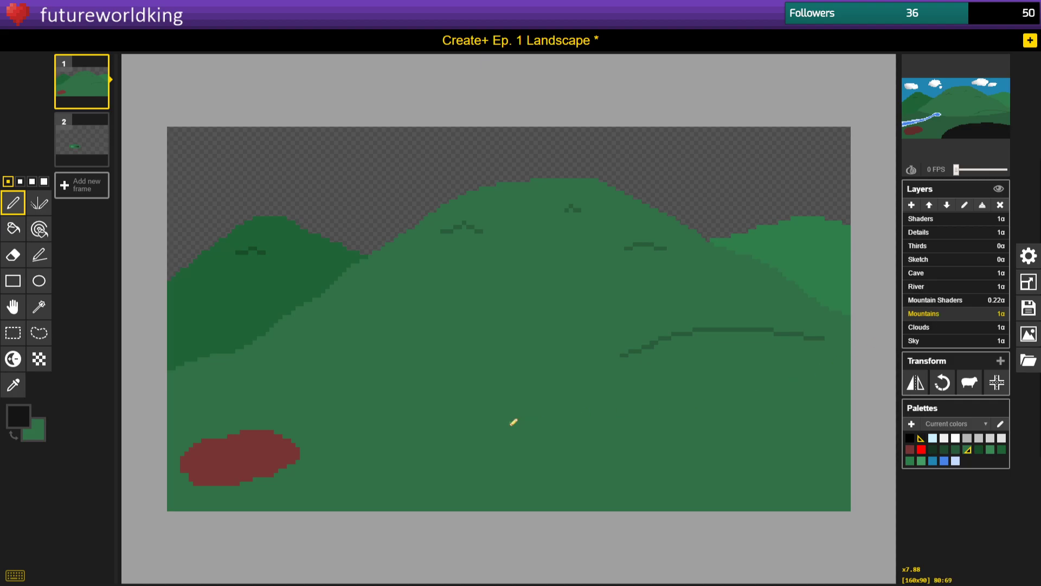
left_click(999, 189)
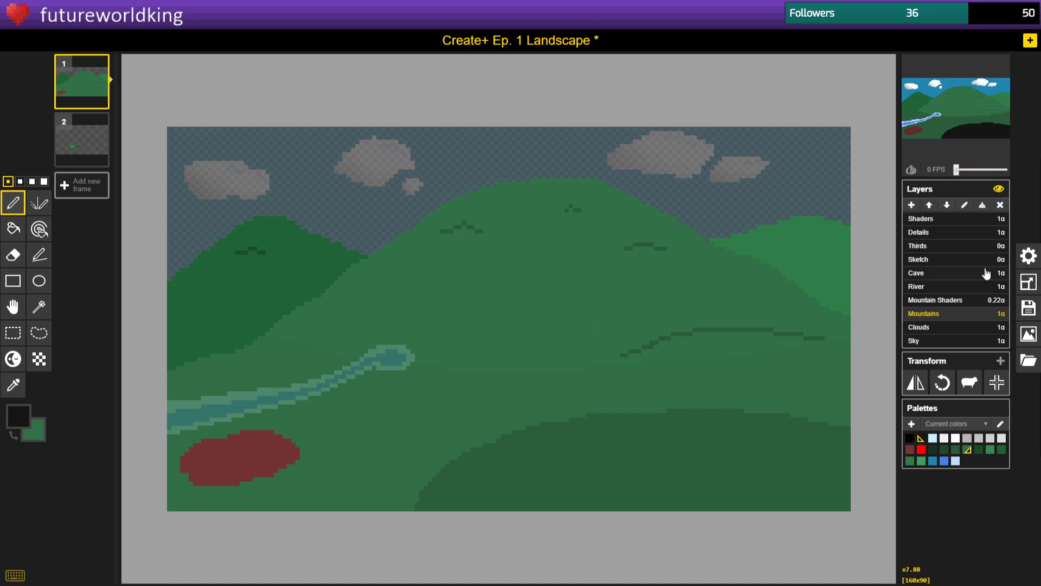
left_click(952, 248)
left_click(953, 261)
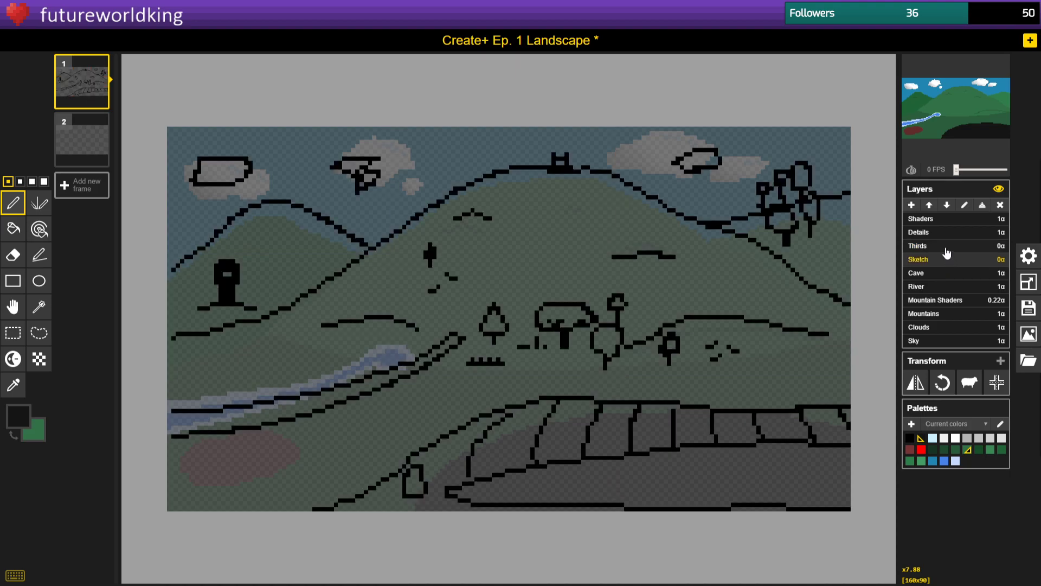
left_click(947, 253)
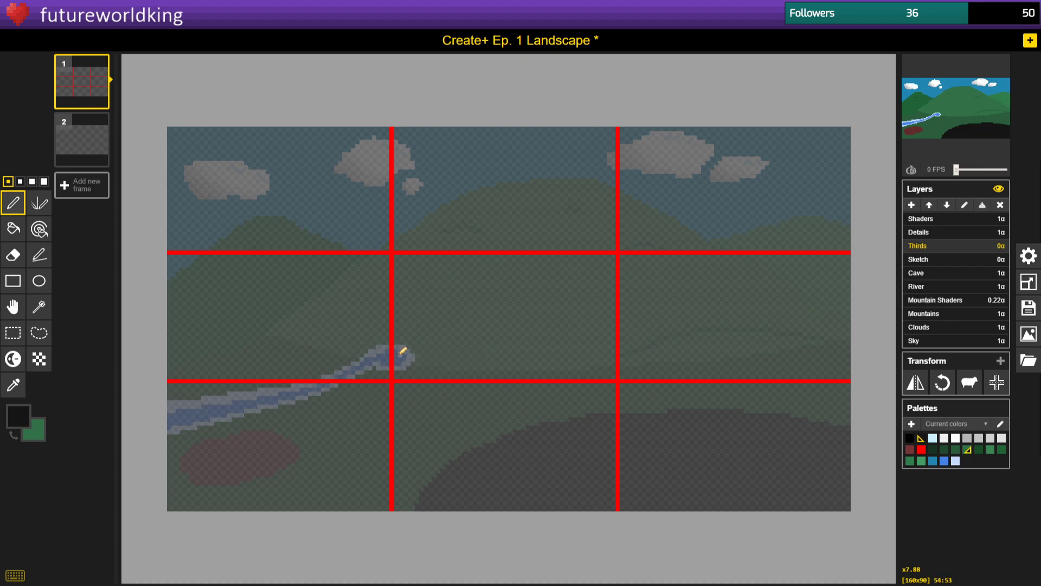
Move the Thirds layer down to just below River, set its opacity to 1 and make River the active layer.
left_click(953, 261)
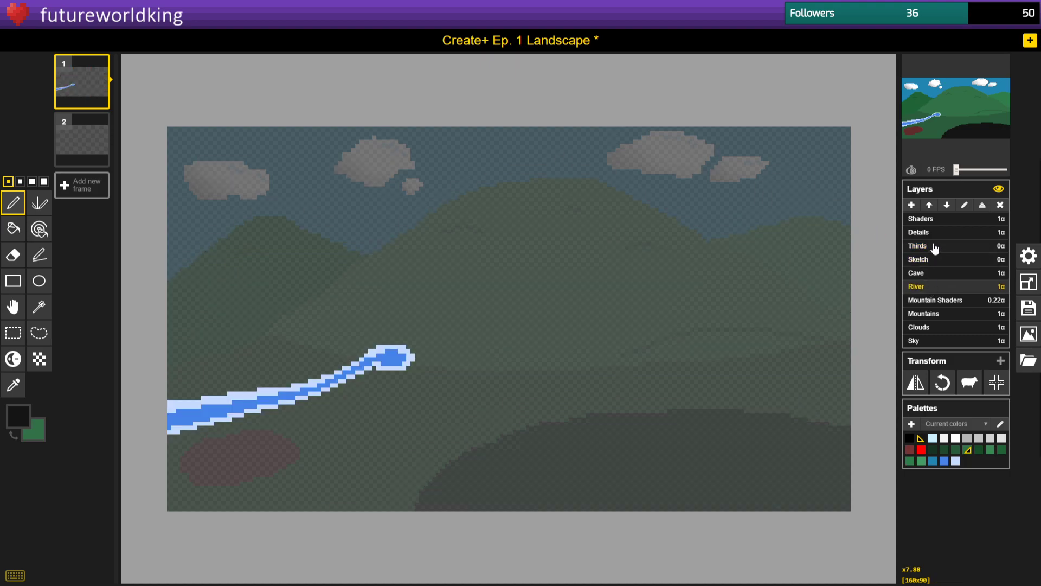
left_click(936, 247)
left_click(947, 205)
left_click(946, 205)
left_click(929, 287)
left_click(932, 274)
left_click(946, 205)
left_click(933, 275)
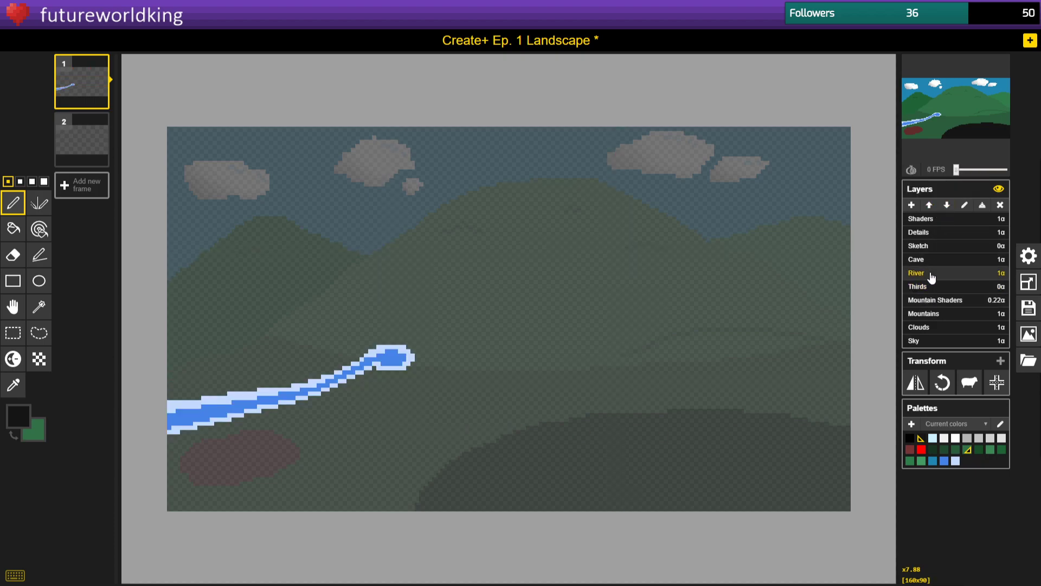
left_click(1001, 287)
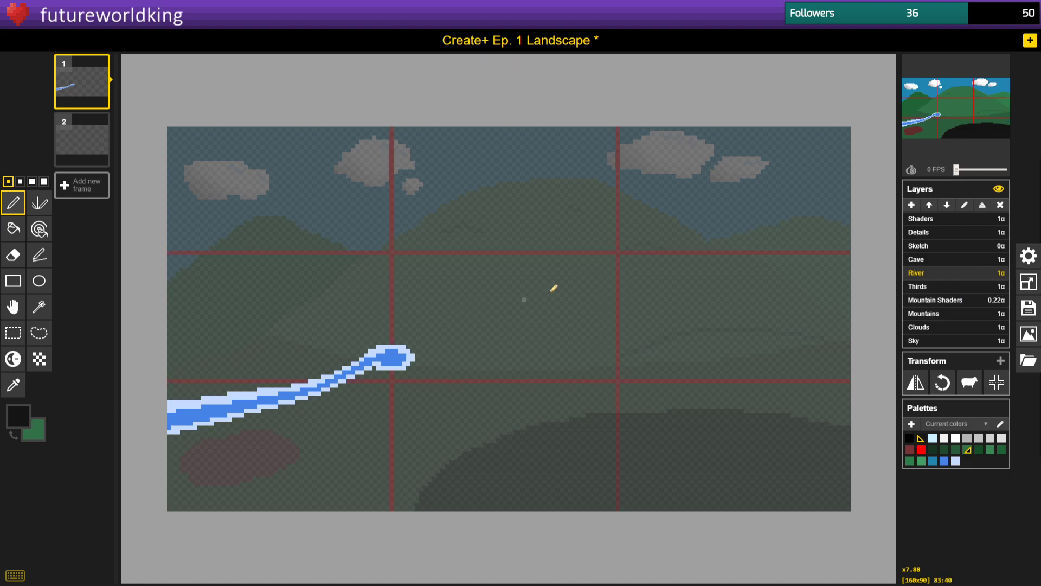
Lasso the rounded pool at the river's end and move it straight down onto the lower-left thirds intersection.
left_click(39, 333)
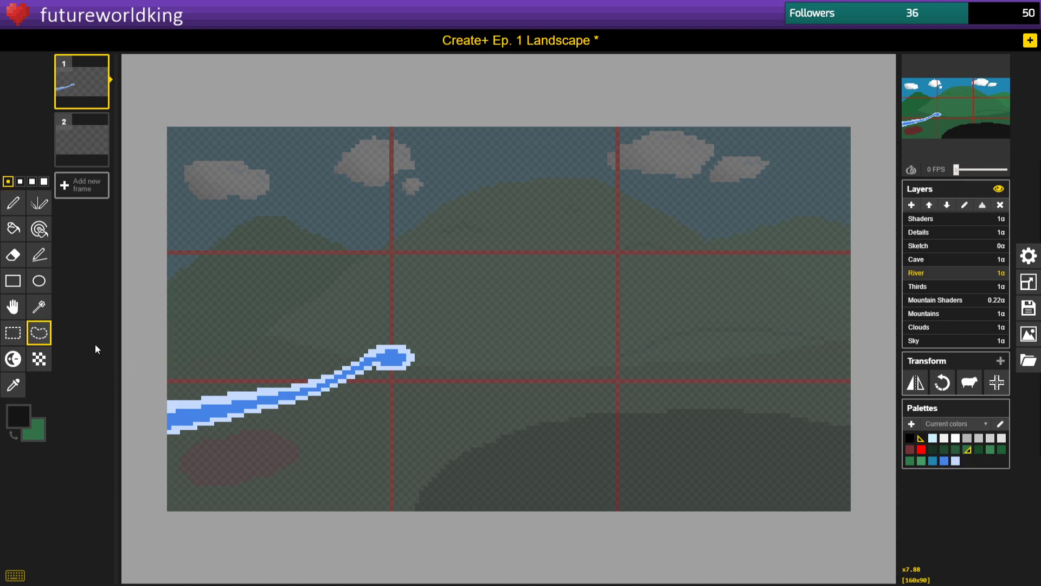
mouse_move(386, 341)
left_mouse_down()
mouse_move(362, 354)
mouse_move(388, 384)
mouse_move(416, 365)
mouse_move(403, 338)
mouse_move(431, 384)
mouse_move(395, 389)
left_mouse_up()
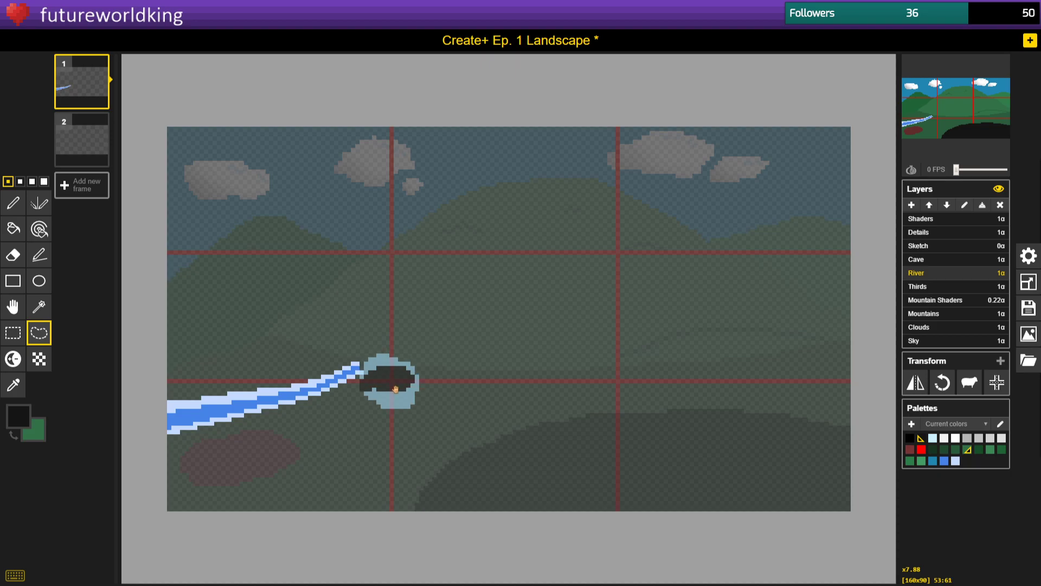
left_click(407, 421)
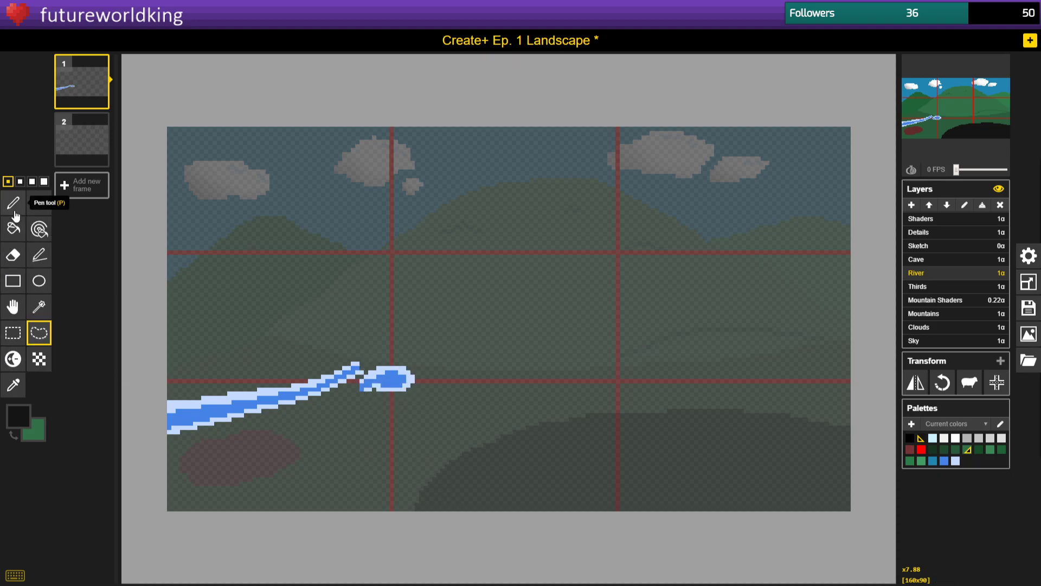
Sample the river's pale blue edge as the Pen tool's primary colour and its blue water as the secondary colour.
left_click(13, 385)
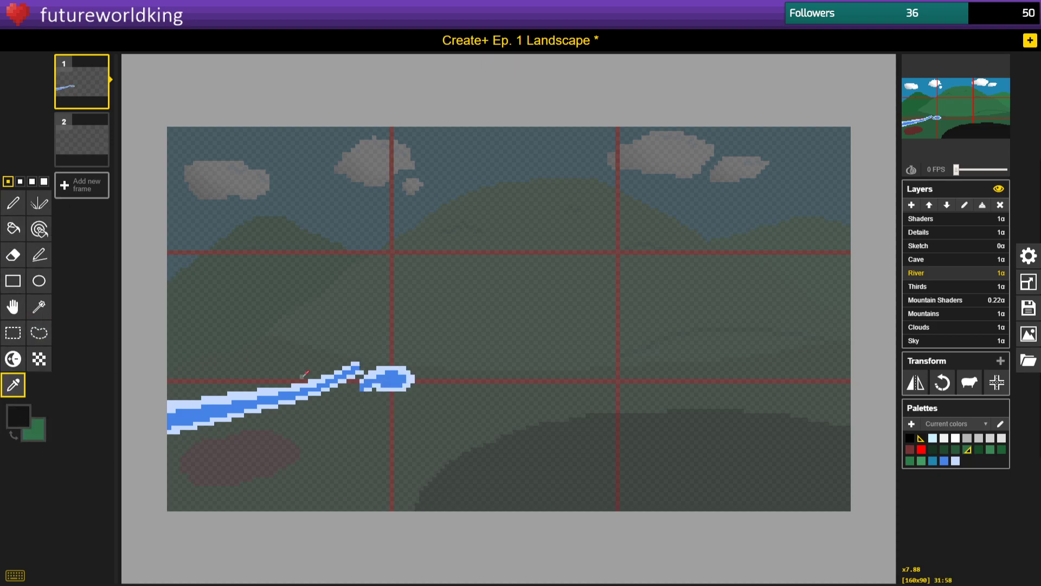
left_click(352, 368)
right_click(348, 370)
left_click(20, 203)
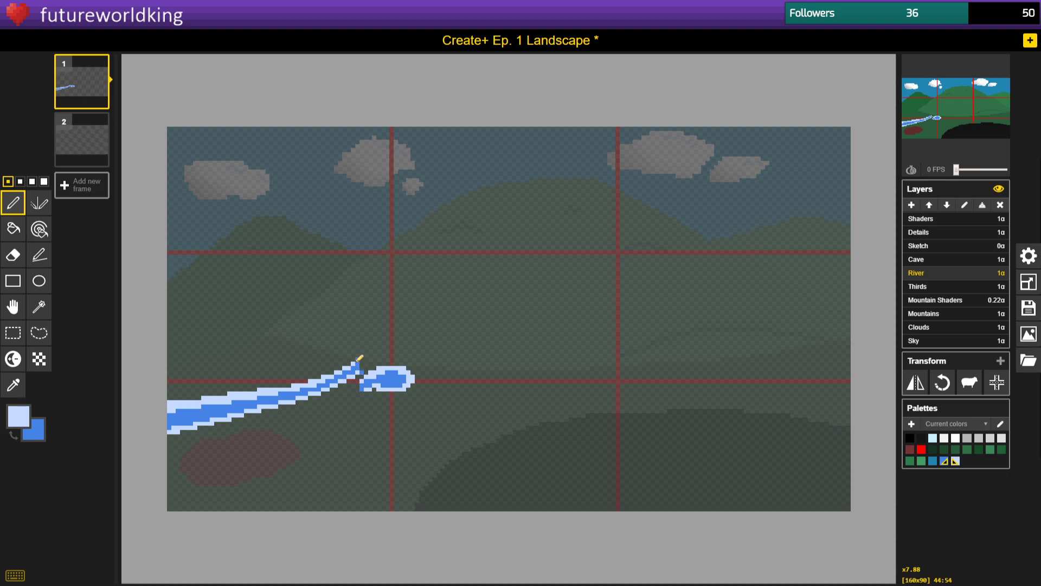
Erase the old upper stretch of river next to the moved pool, leaving a gap for redrawing with the Pen tool.
left_click(13, 255)
mouse_move(355, 355)
left_mouse_down()
mouse_move(369, 387)
mouse_move(347, 360)
mouse_move(336, 376)
mouse_move(352, 409)
mouse_move(338, 369)
left_mouse_up()
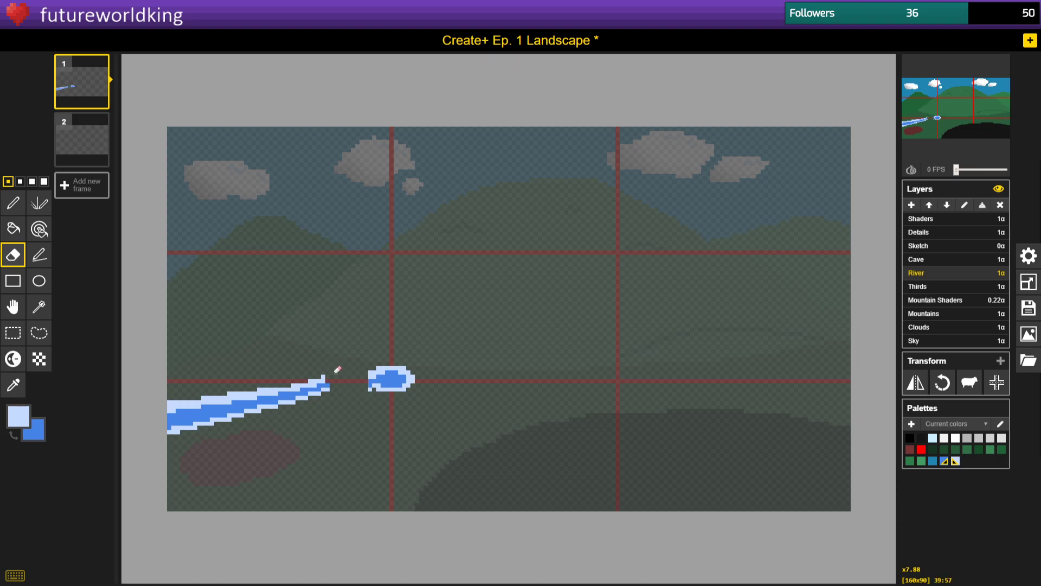
left_click(13, 202)
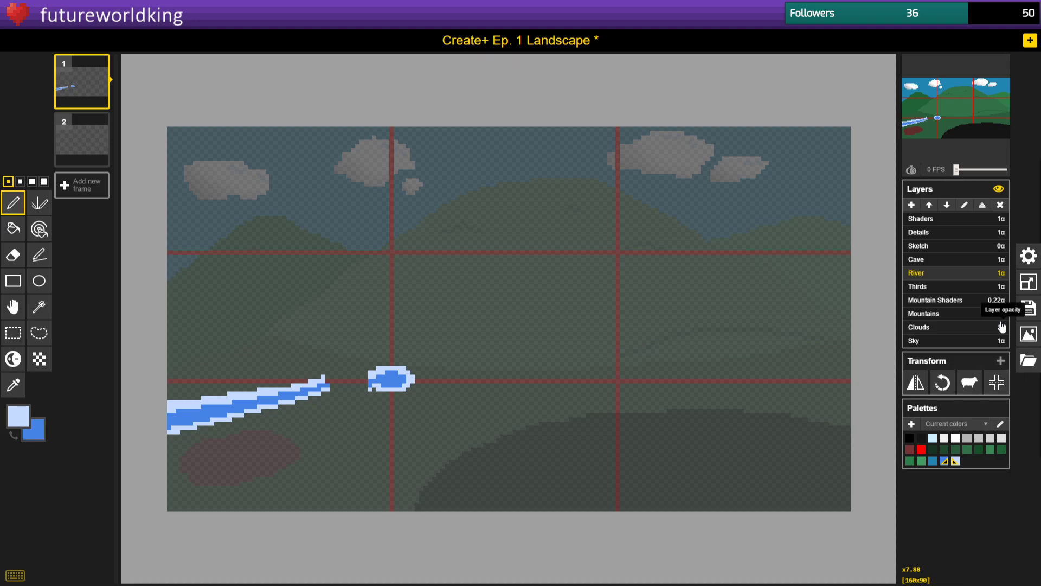
On the Mountains layer, sample the main mountain's green as the primary colour.
left_click(974, 316)
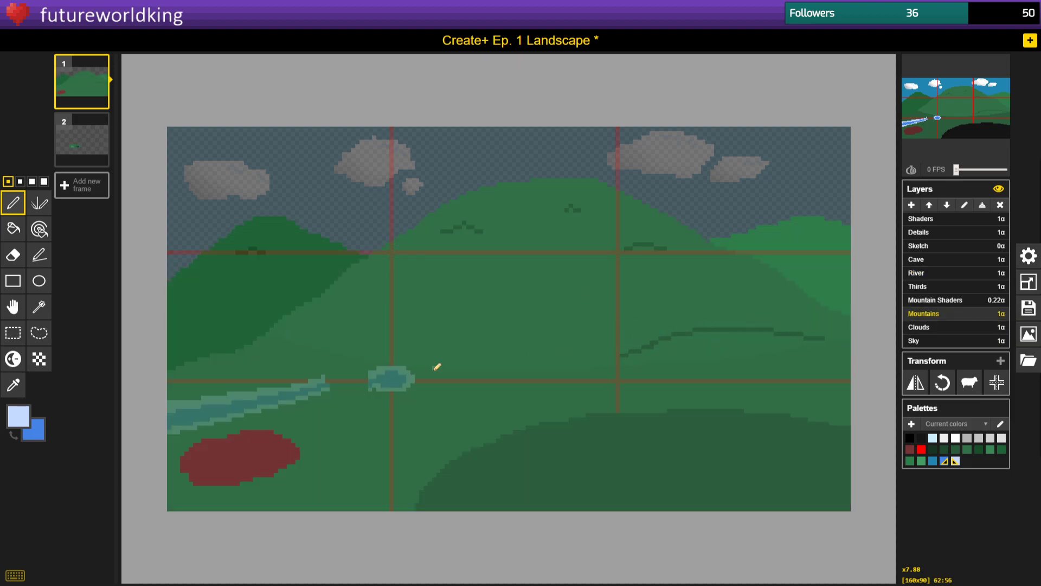
left_click(13, 385)
left_click(619, 327)
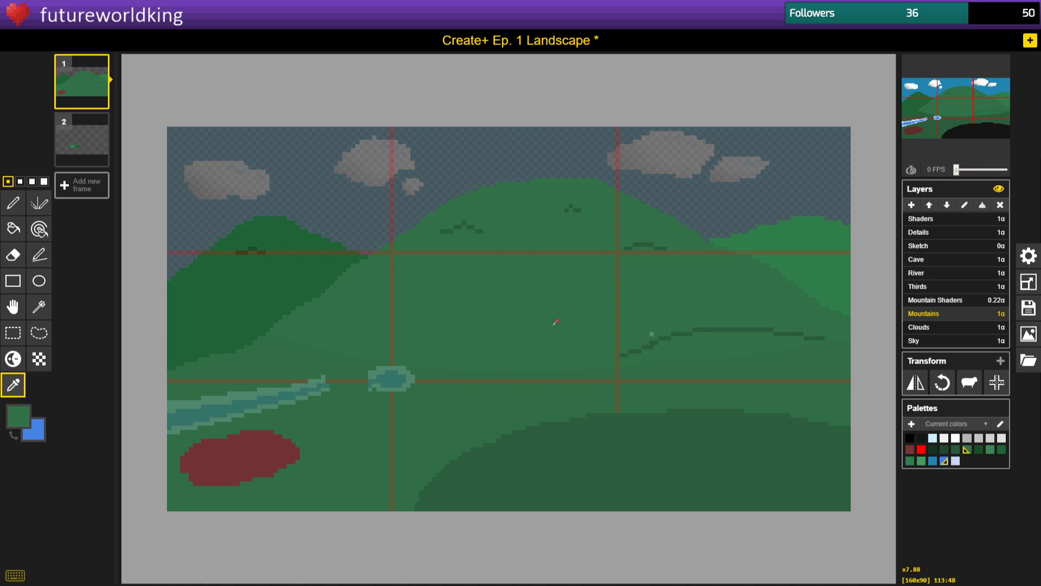
Sample the darker mountain green and draw a drooping contour line across the main mountain's lower-left slope with the Pen tool.
left_click(682, 334)
left_click(13, 203)
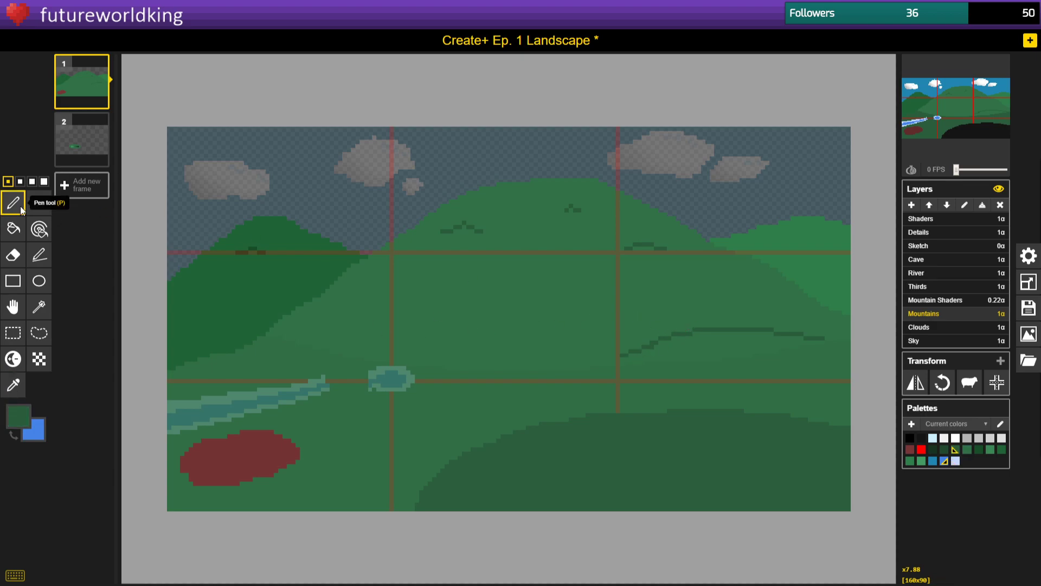
mouse_move(339, 322)
left_mouse_down()
mouse_move(487, 308)
mouse_move(562, 325)
left_mouse_up()
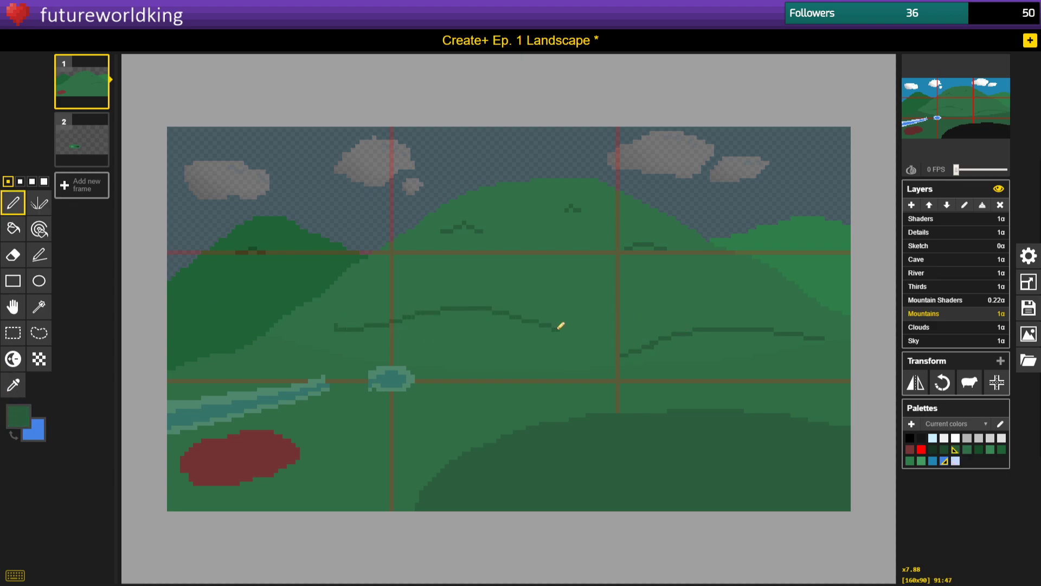
key("ctrl+z")
mouse_move(313, 323)
left_mouse_down()
mouse_move(389, 322)
mouse_move(516, 359)
left_mouse_up()
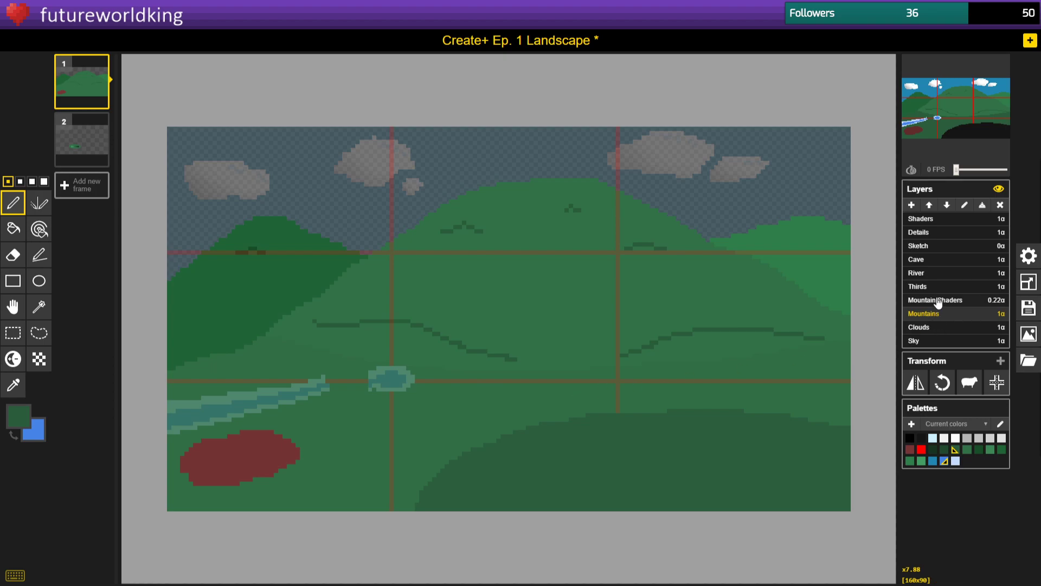
On the River layer, lasso the pool, place it under the left contour line and put a copy under the right one.
left_click(920, 273)
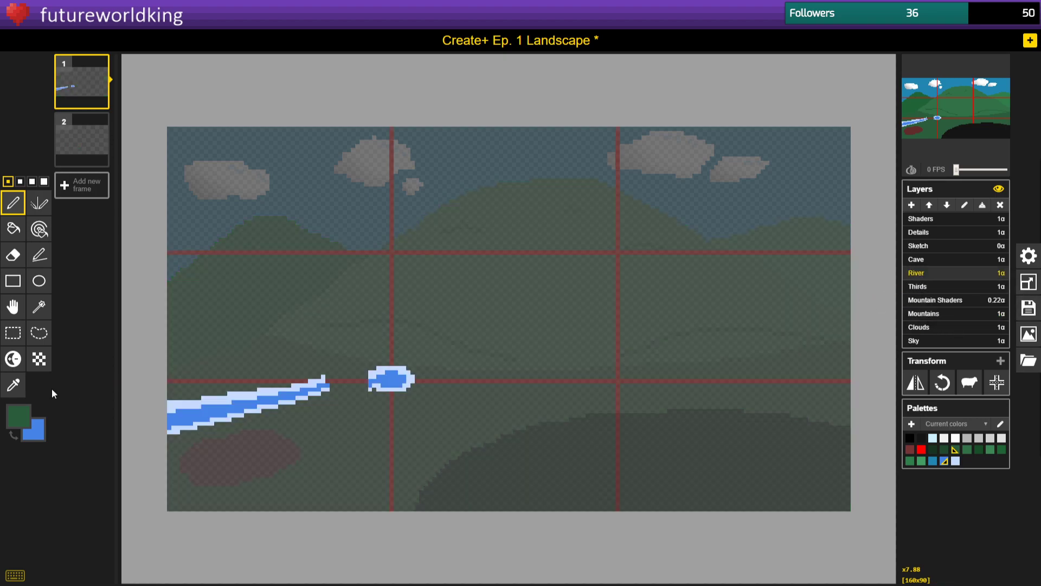
left_click(38, 333)
mouse_move(409, 355)
left_mouse_down()
mouse_move(355, 382)
mouse_move(429, 364)
mouse_move(408, 354)
mouse_move(409, 367)
mouse_move(644, 382)
mouse_move(710, 359)
left_mouse_up()
left_click(726, 404)
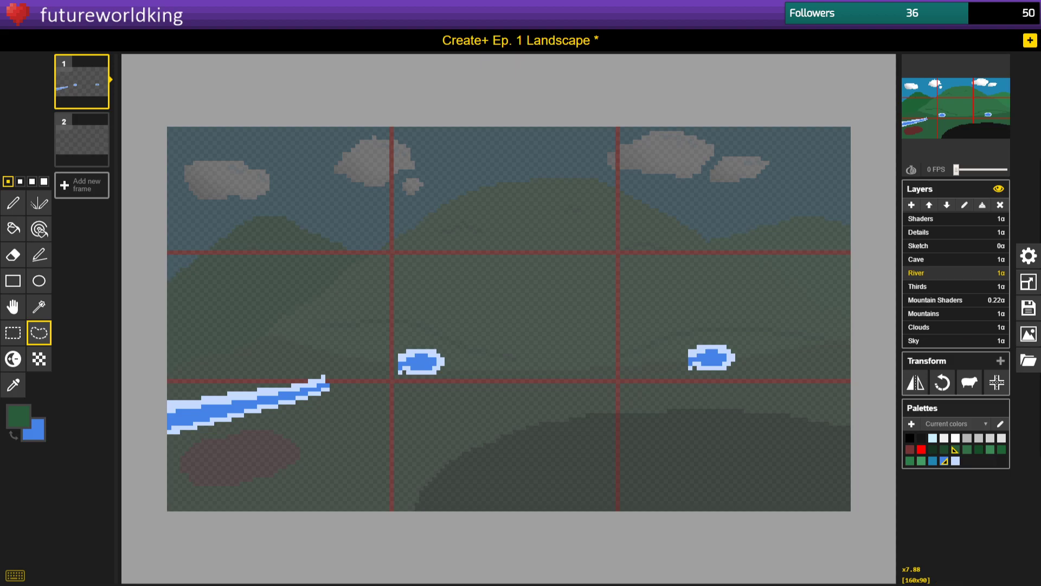
Hide the Thirds and Cave layers and move the remaining river stretch below and between the two pools as a mouth.
key("alt+Tab")
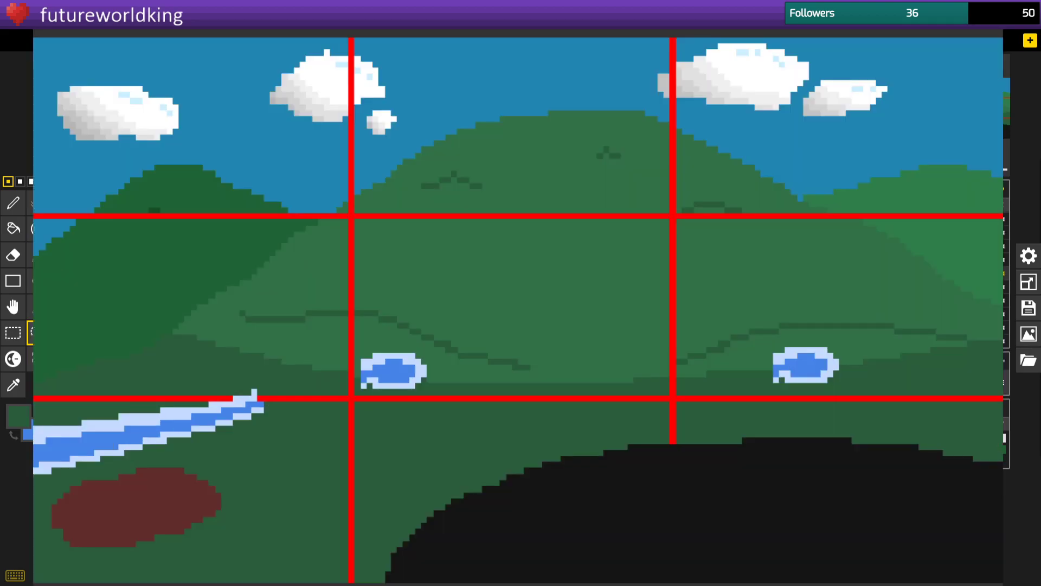
key("Return")
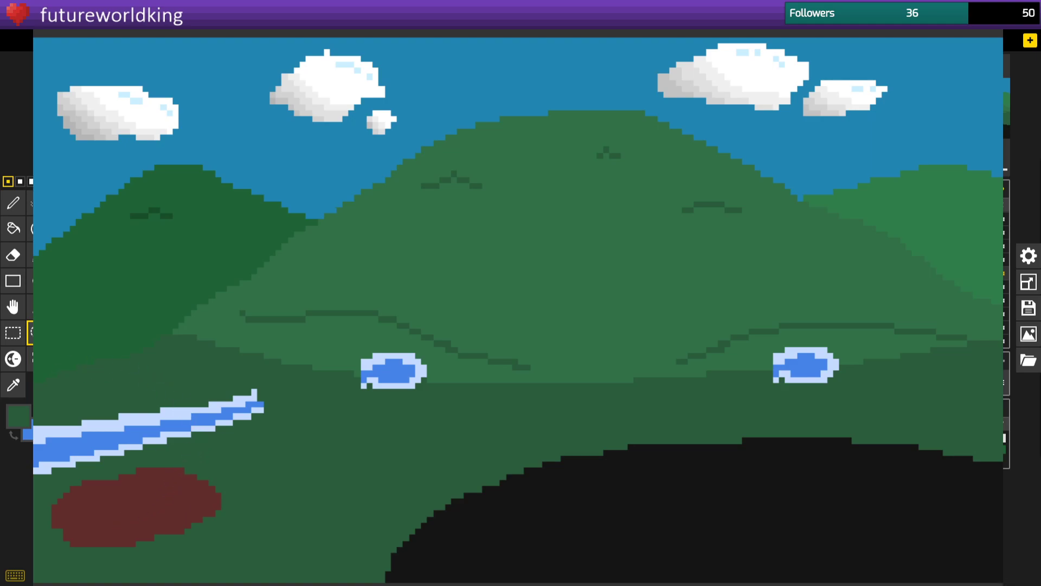
key("ctrl+z")
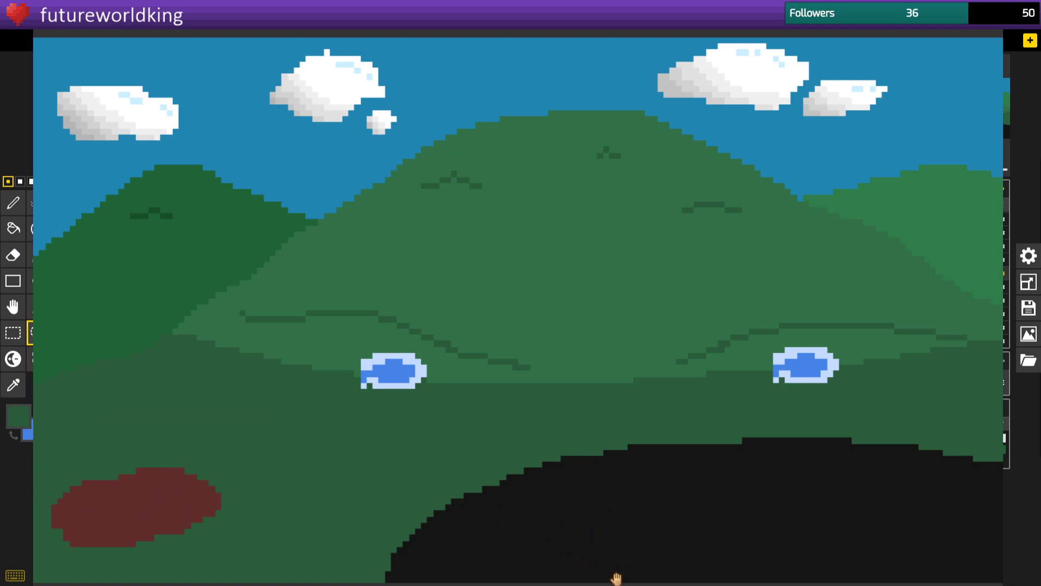
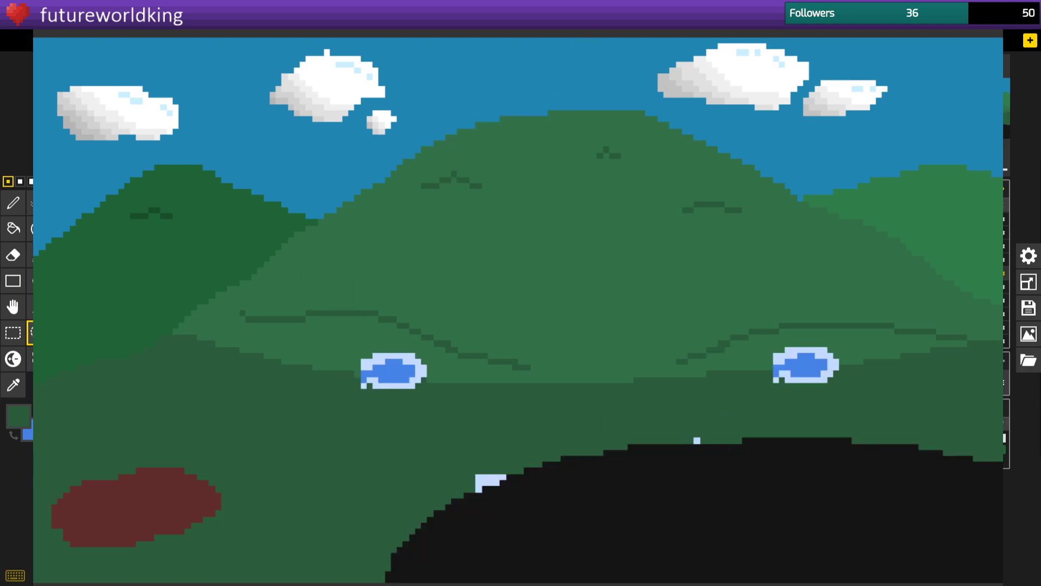
left_click(1003, 264)
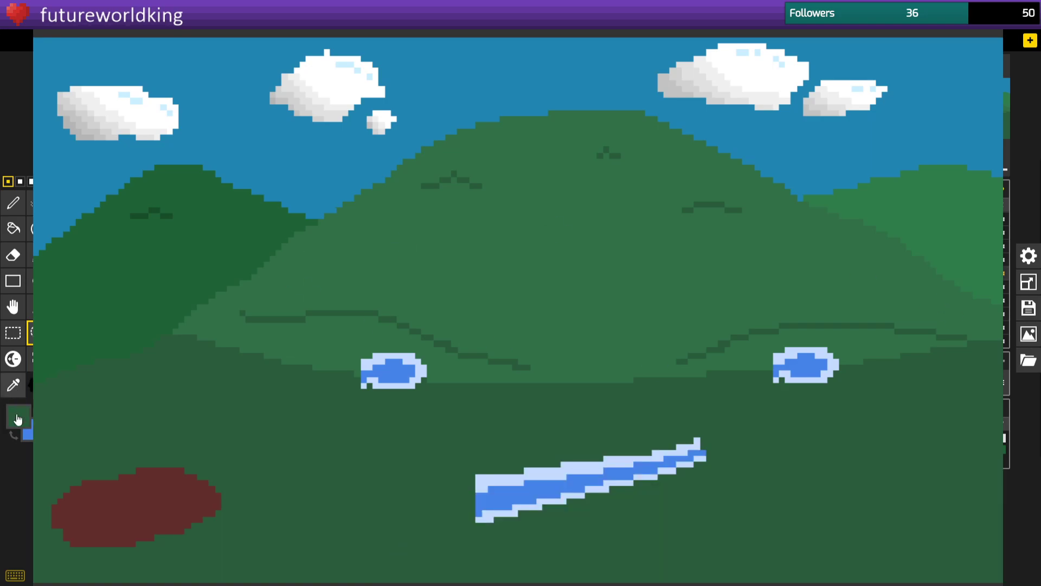
With the Pen tool in river blue, draw a nose between the pools and a short crease at the mouth's left corner.
left_click(12, 434)
left_click(13, 203)
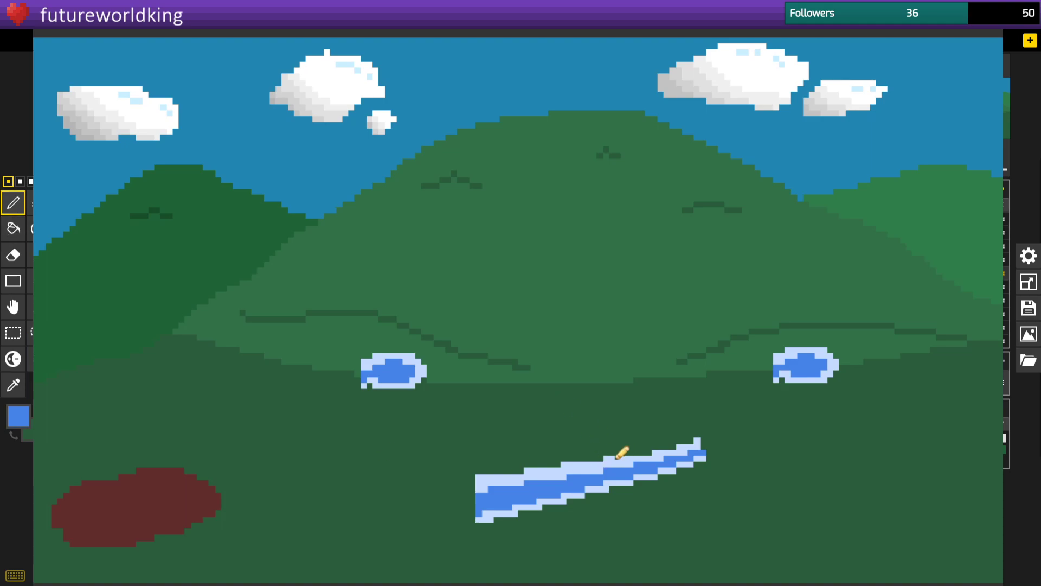
left_click_drag(581, 378, 589, 407)
mouse_move(599, 372)
left_mouse_down()
mouse_move(619, 412)
mouse_move(611, 429)
left_mouse_up()
key("ctrl+z")
key("ctrl+z")
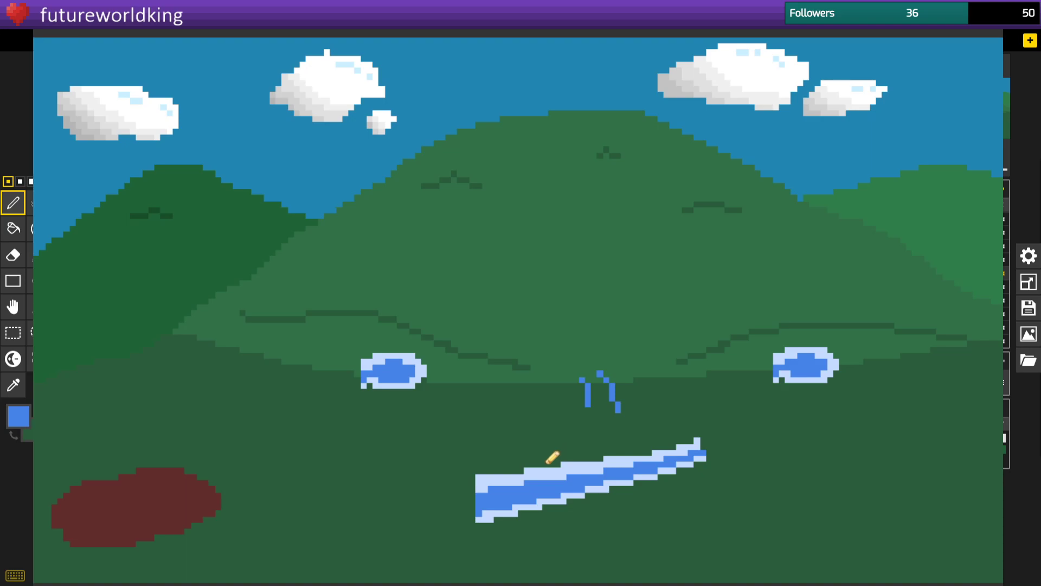
left_click_drag(618, 410, 582, 428)
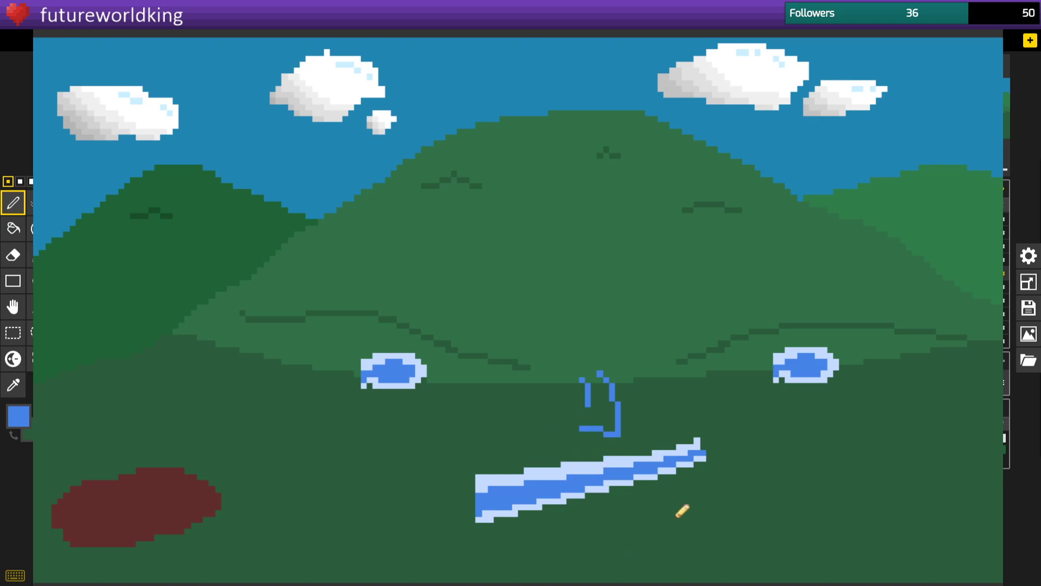
left_click_drag(436, 477, 475, 459)
Choose a darker blue and draw slanted wrinkles beside both eyes and three curved wrinkles across the forehead.
left_click(18, 416)
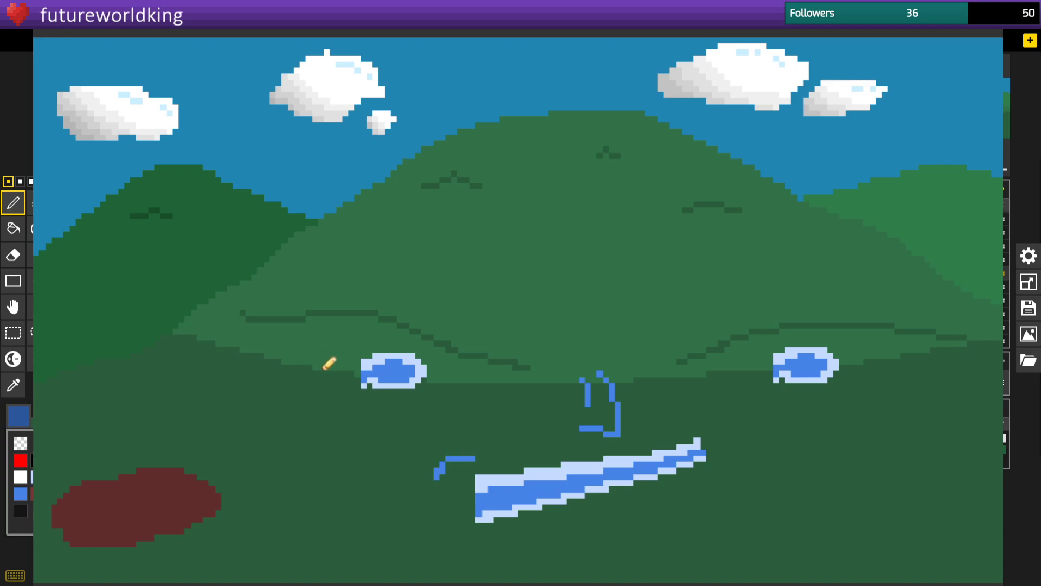
left_click_drag(401, 313, 388, 331)
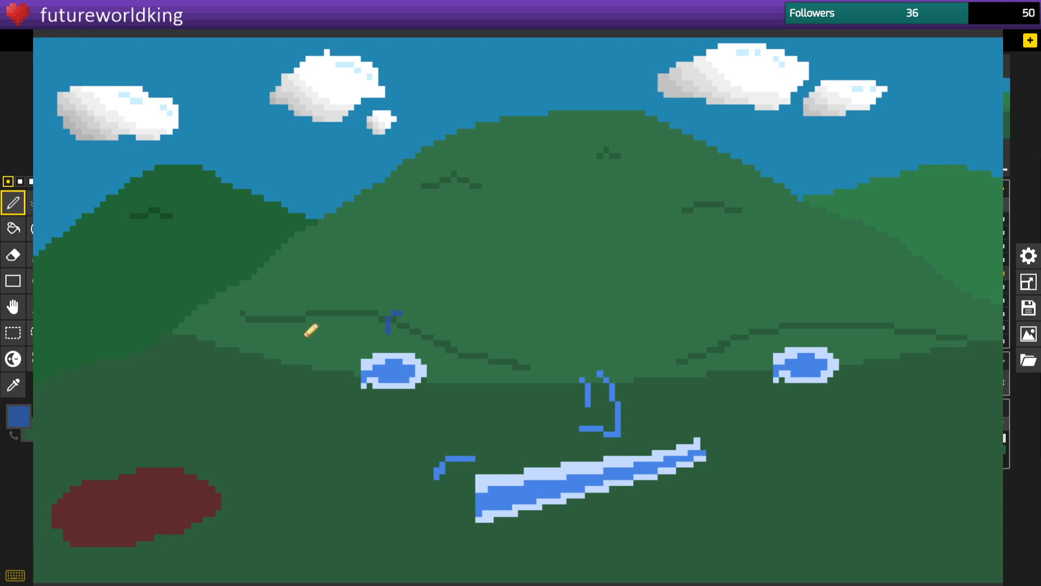
key("ctrl+z")
left_click_drag(352, 337, 327, 367)
left_click_drag(326, 331, 285, 374)
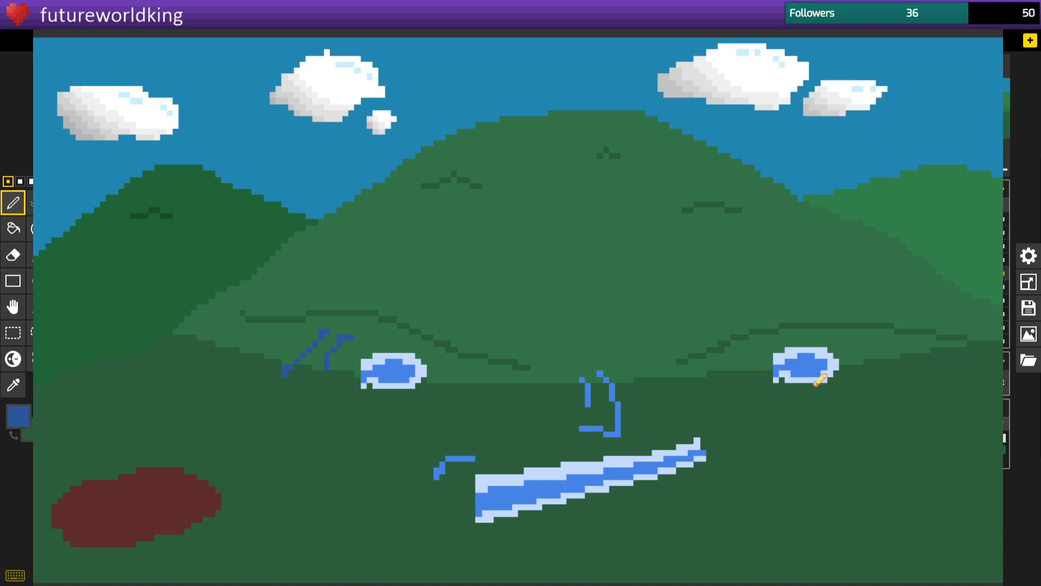
left_click_drag(831, 331, 860, 362)
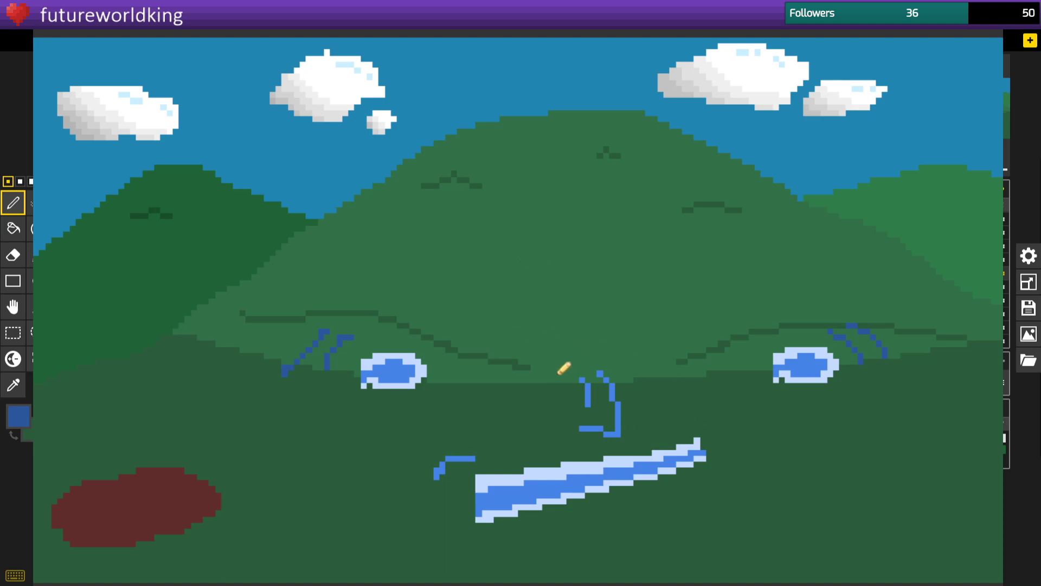
mouse_move(557, 336)
left_mouse_down()
mouse_move(644, 336)
mouse_move(539, 313)
mouse_move(668, 295)
left_mouse_up()
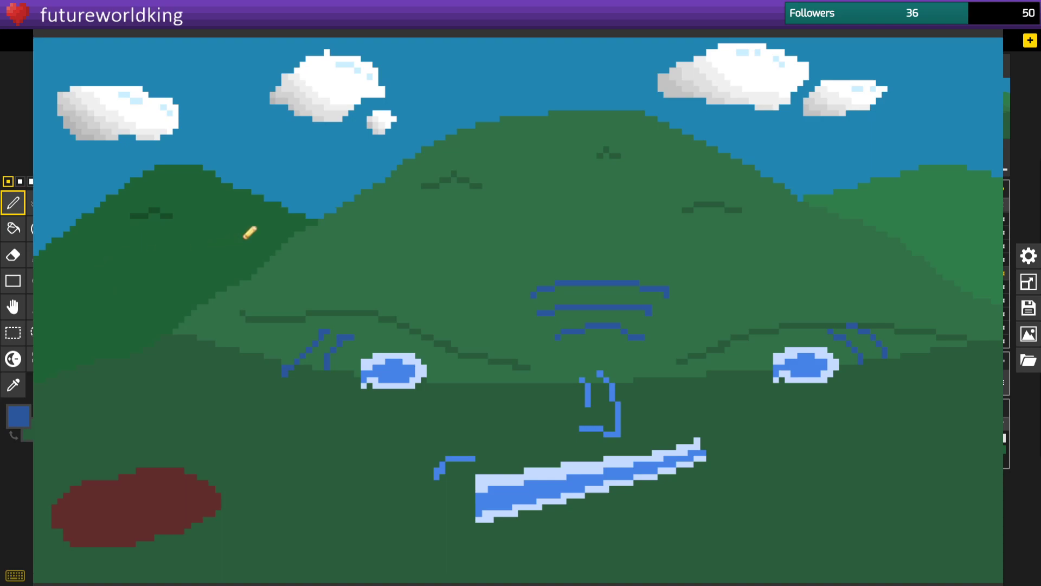
Switch to a dark green and paint inner-ear patches on the left and right background hills.
left_click(14, 434)
left_click(23, 420)
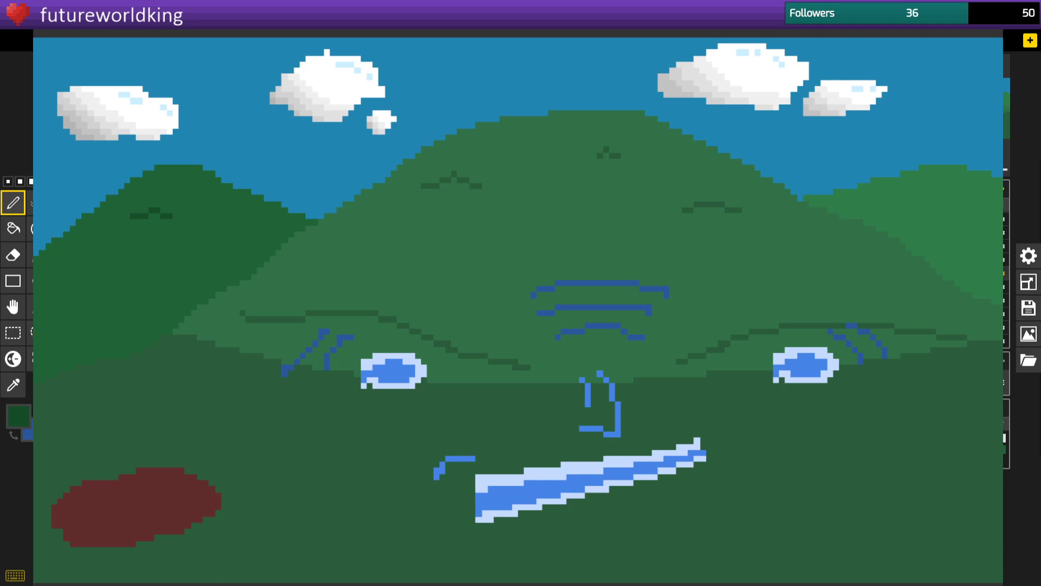
key("ctrl+y")
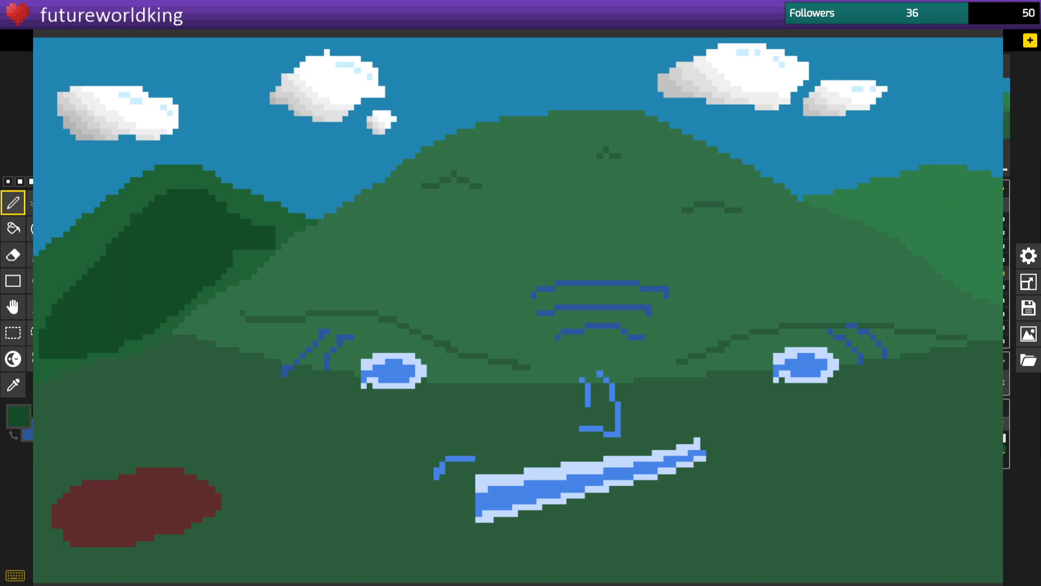
key("ctrl+y")
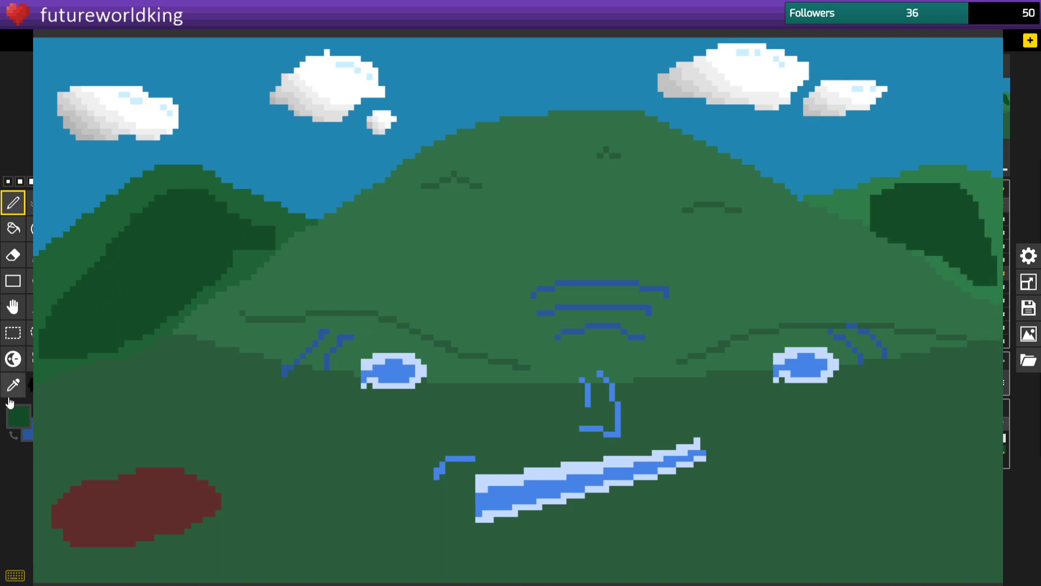
Pick an even darker green, set the second pen size and draw curved fold lines inside both ear patches.
left_click(19, 421)
left_click(153, 494)
left_click(20, 181)
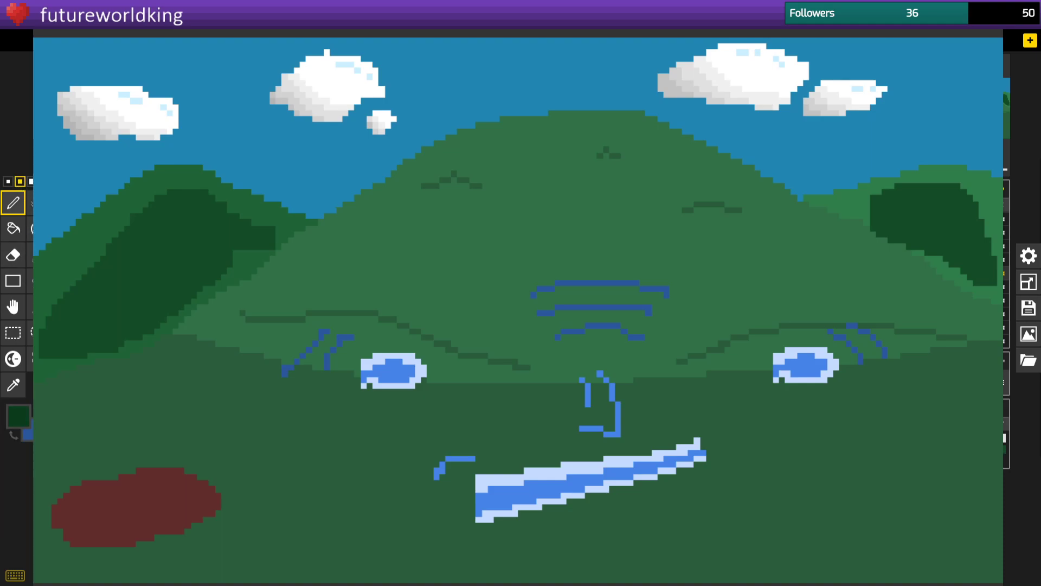
left_click_drag(82, 311, 205, 238)
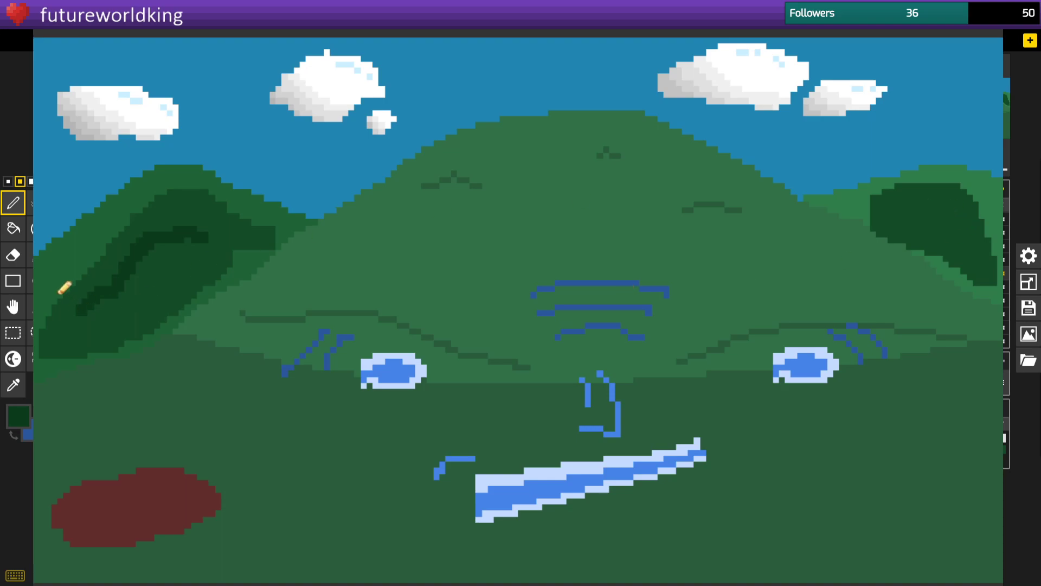
left_click_drag(127, 310, 171, 270)
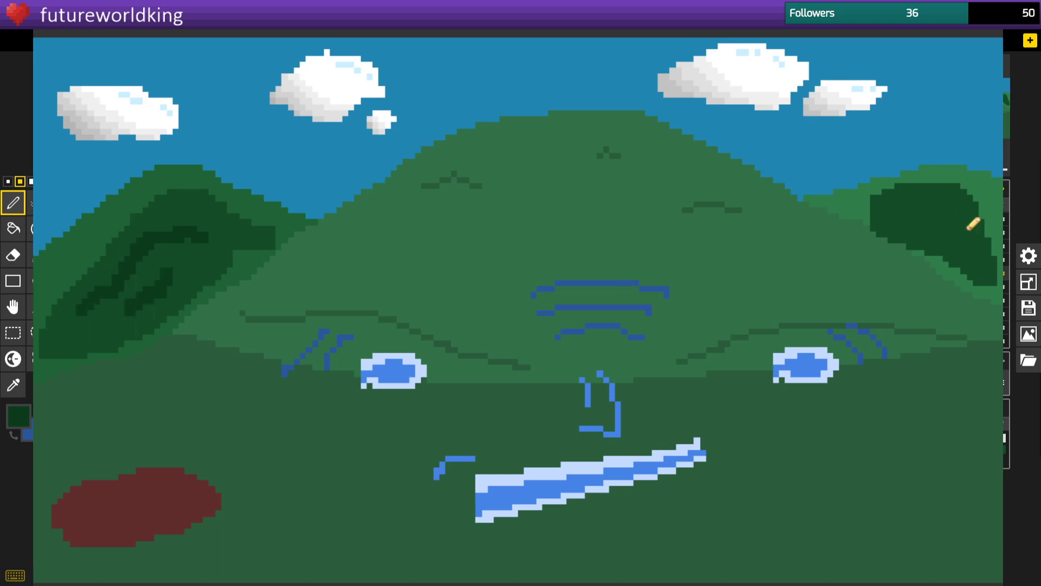
left_click_drag(897, 230, 951, 246)
left_click_drag(908, 205, 976, 265)
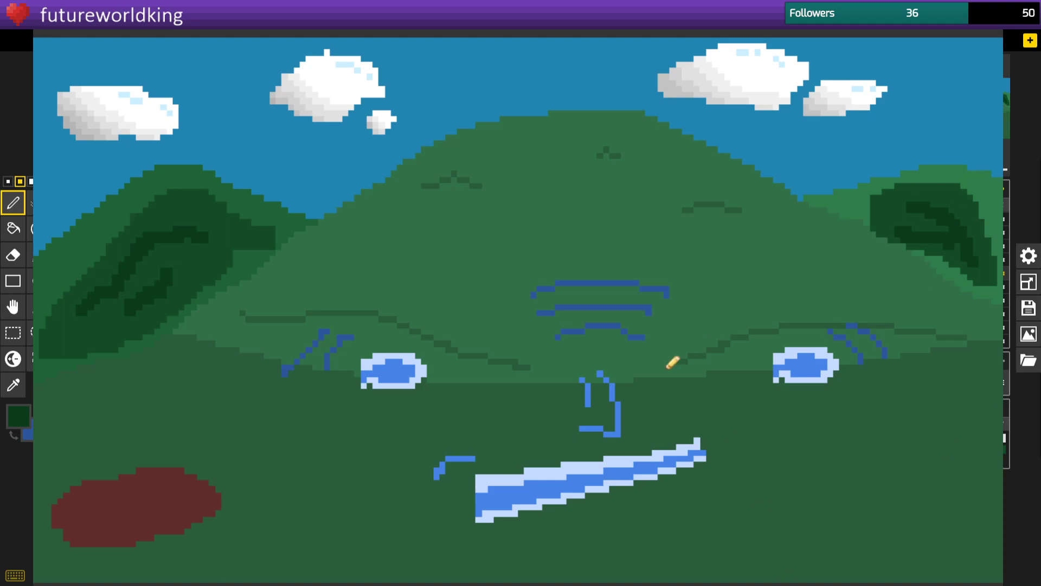
Choose black and dot a pupil in each eye, placed off-centre so both eyes look inward toward the nose.
left_click(22, 425)
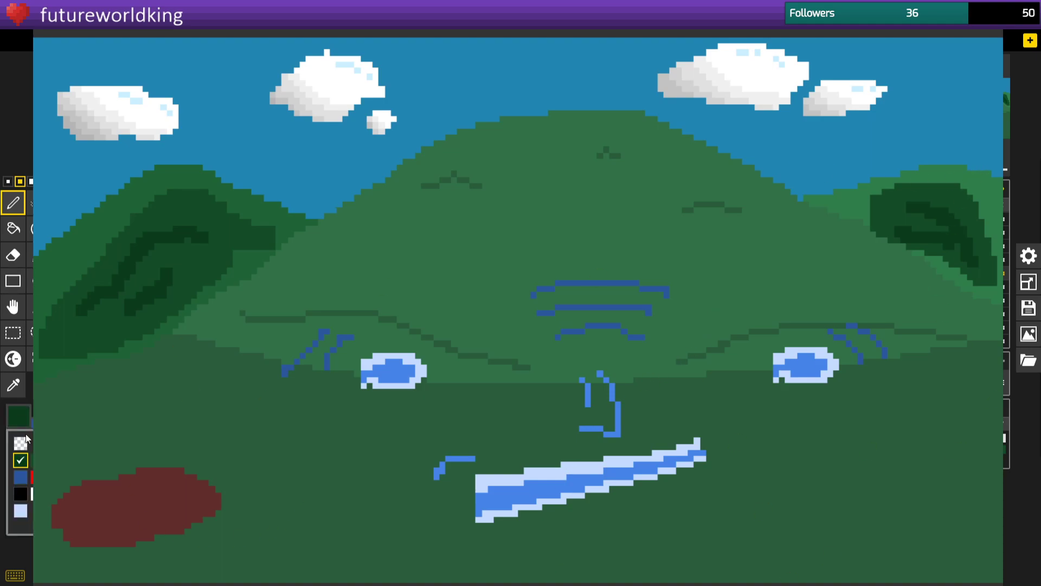
left_click(33, 493)
left_click(21, 494)
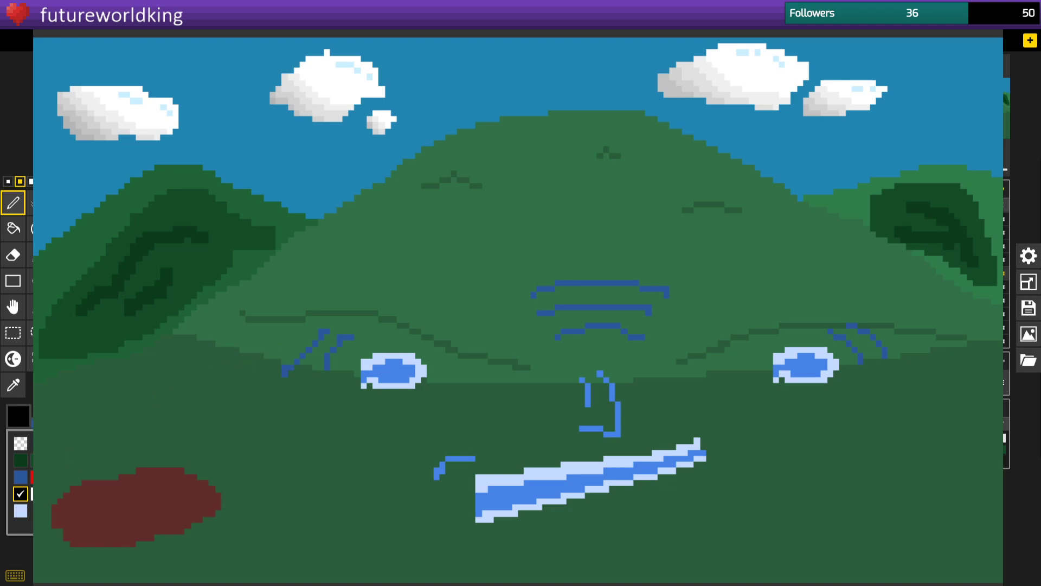
left_click(396, 370)
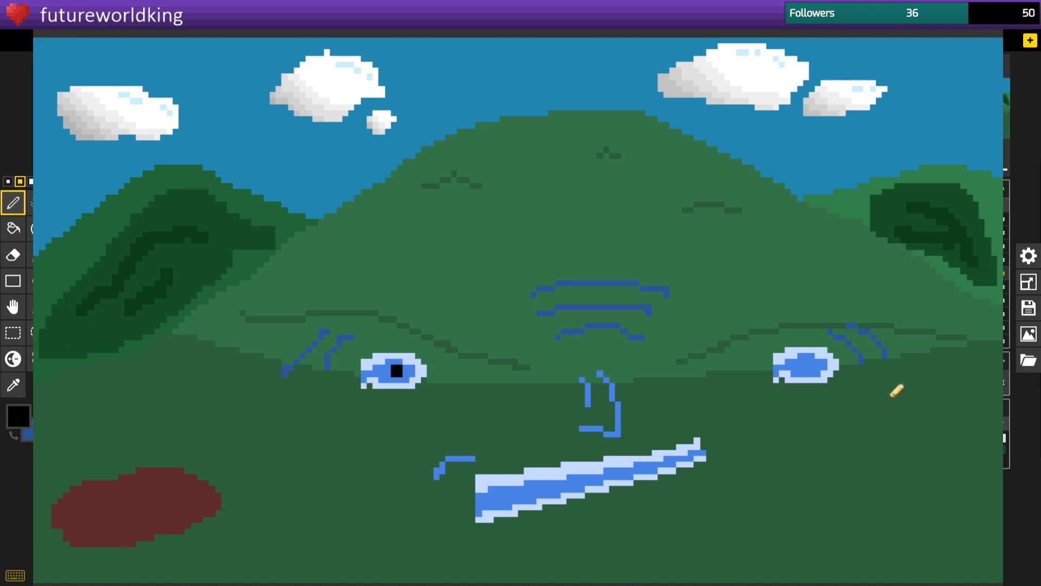
left_click(803, 364)
key("ctrl+z")
left_click(796, 358)
key("ctrl+z")
left_click(790, 364)
key("ctrl+z")
key("ctrl+z")
left_click(409, 371)
left_click(791, 364)
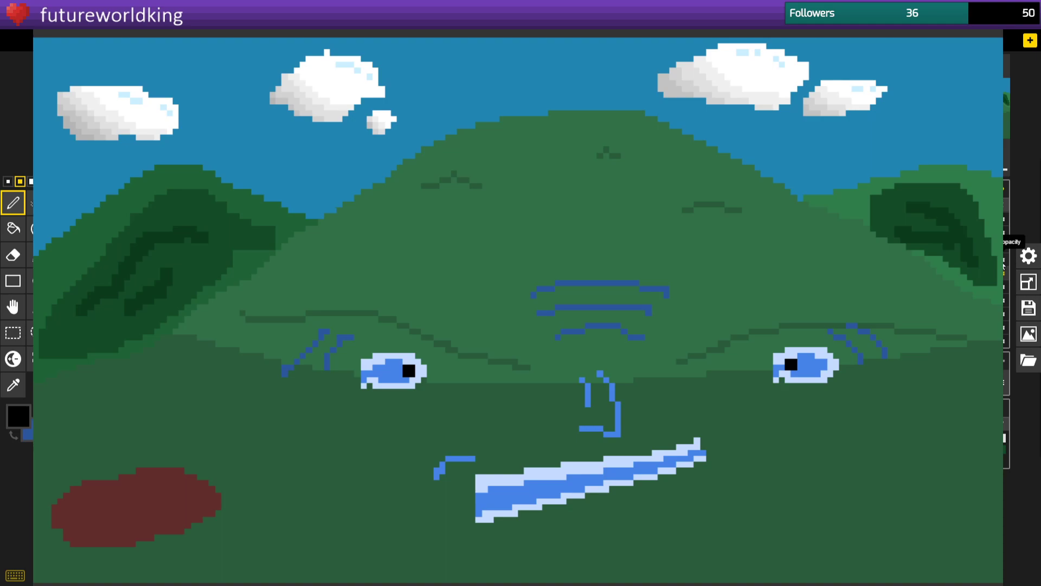
On the Mountains layer, draw a black speech-bubble outline beside the mouth's right end with "UWU" lettered inside.
key("Return")
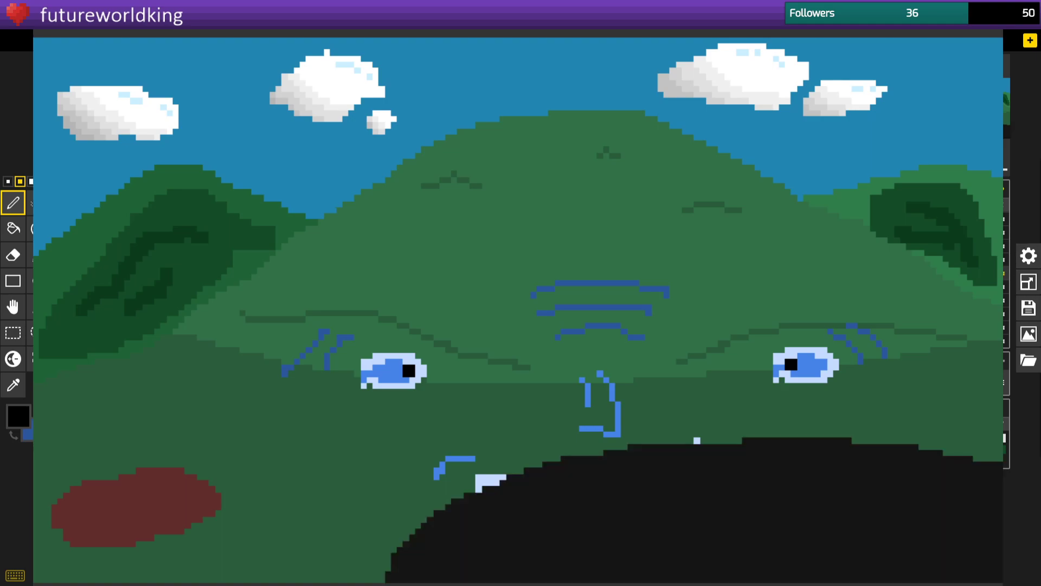
left_click(966, 300)
left_click(965, 287)
left_click(965, 314)
left_click_drag(838, 437, 945, 453)
key("ctrl+z")
left_click_drag(710, 440, 922, 447)
Fill the speech bubble with white and hide the Cave layer covering it.
left_click(16, 414)
left_click(36, 494)
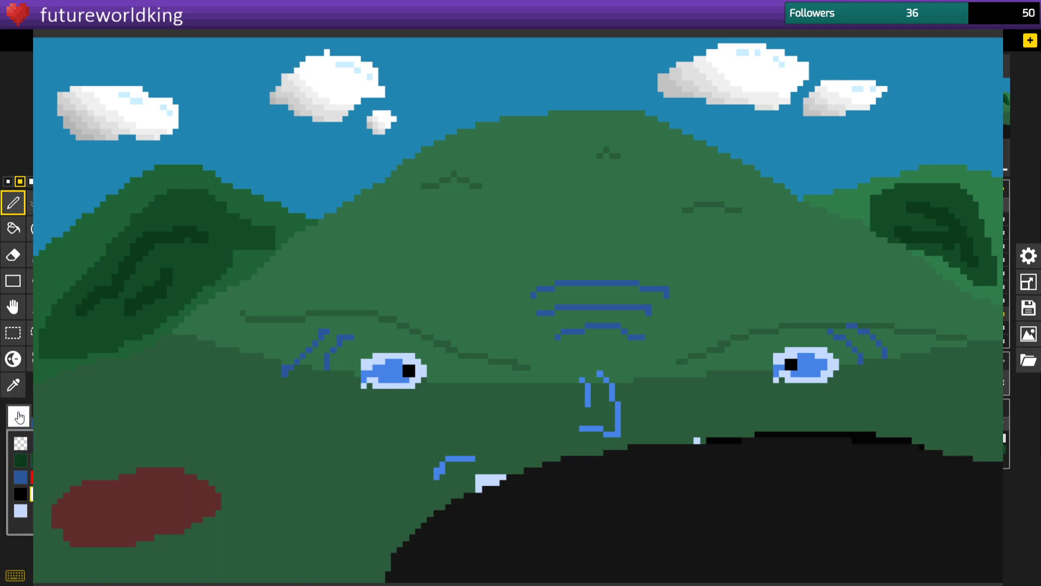
left_click(13, 229)
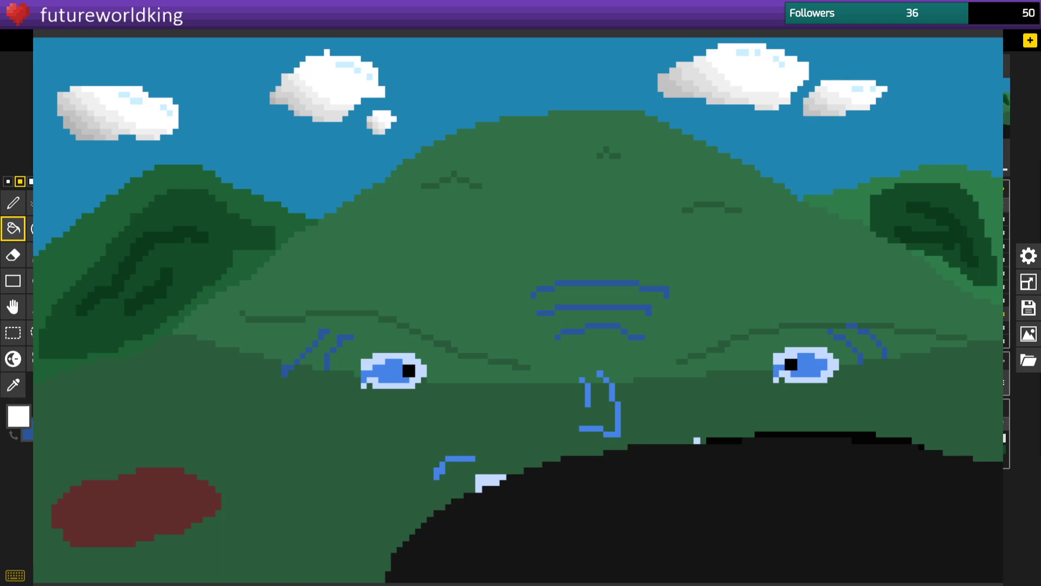
left_click(13, 203)
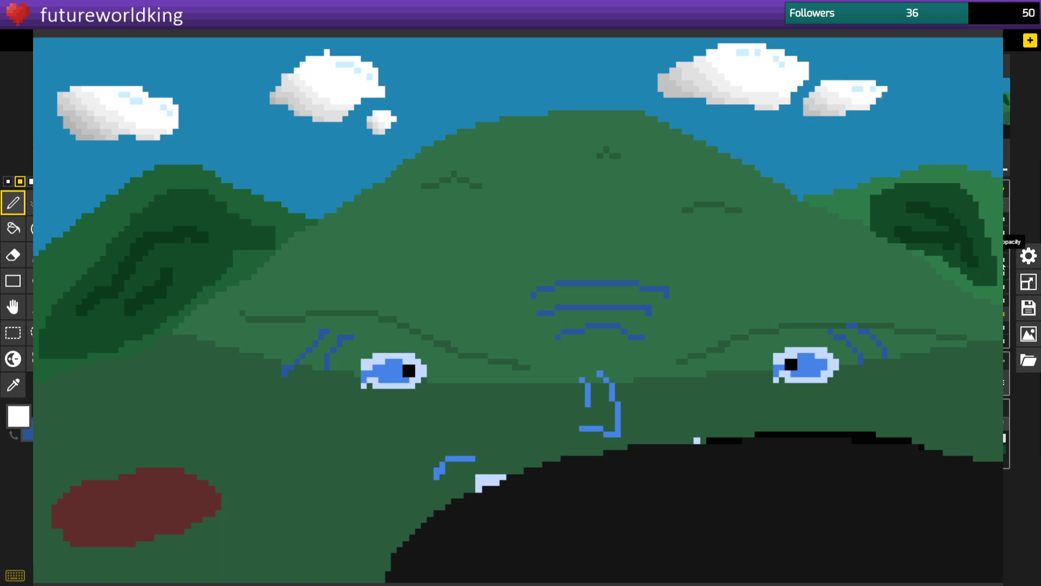
key("Return")
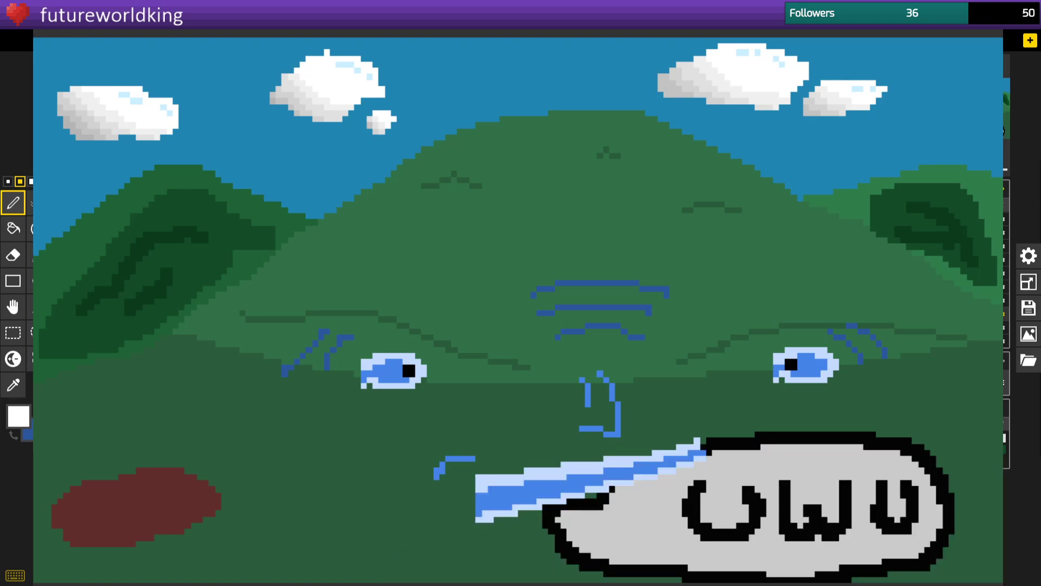
Sample the mountain's green and paint over the speech bubble's upper-left edge just below the mouth.
left_click(976, 273)
left_click(977, 314)
left_click(13, 385)
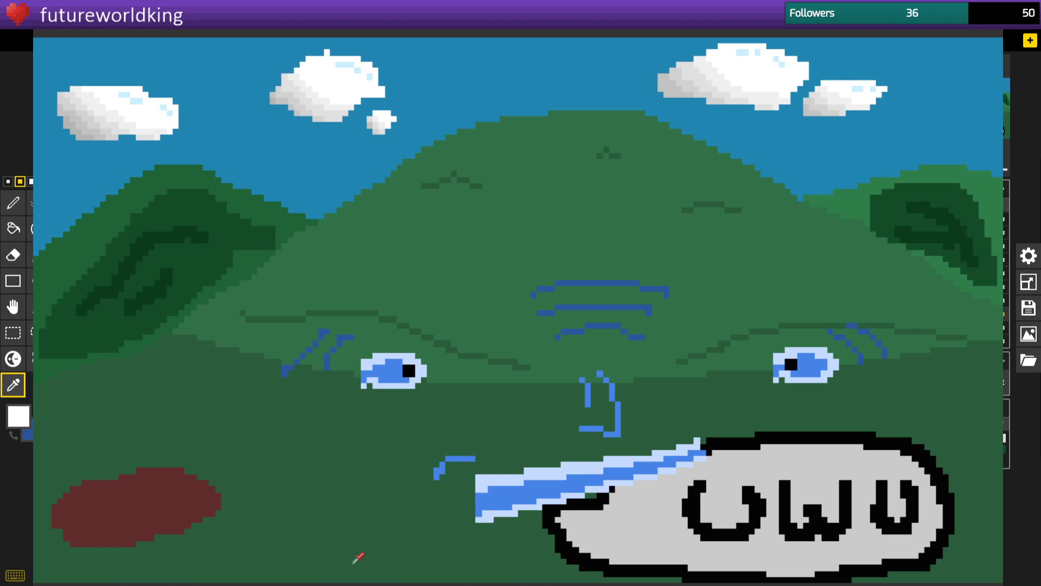
left_click(353, 562)
left_click(19, 208)
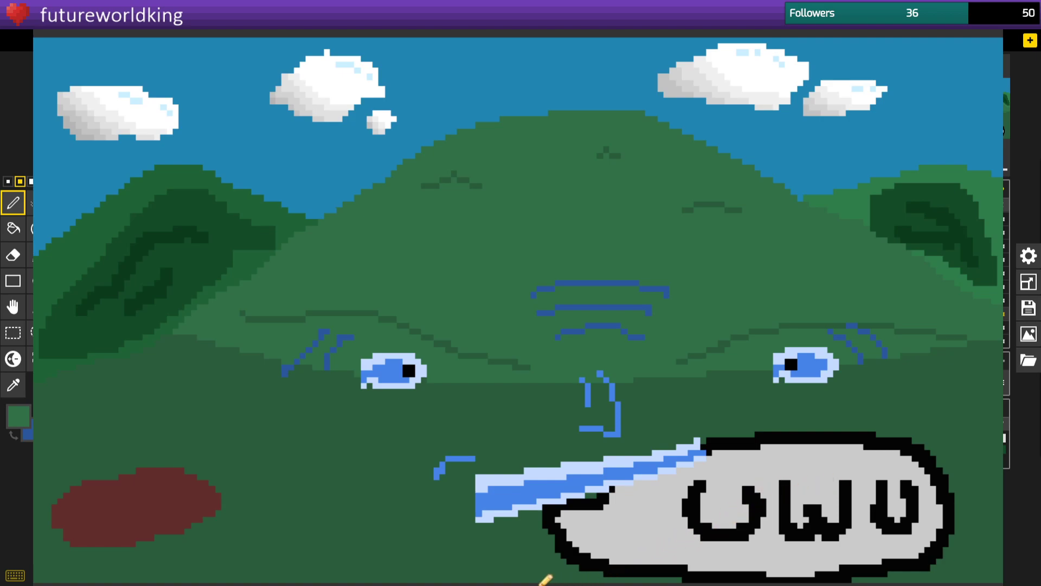
key("ctrl+y")
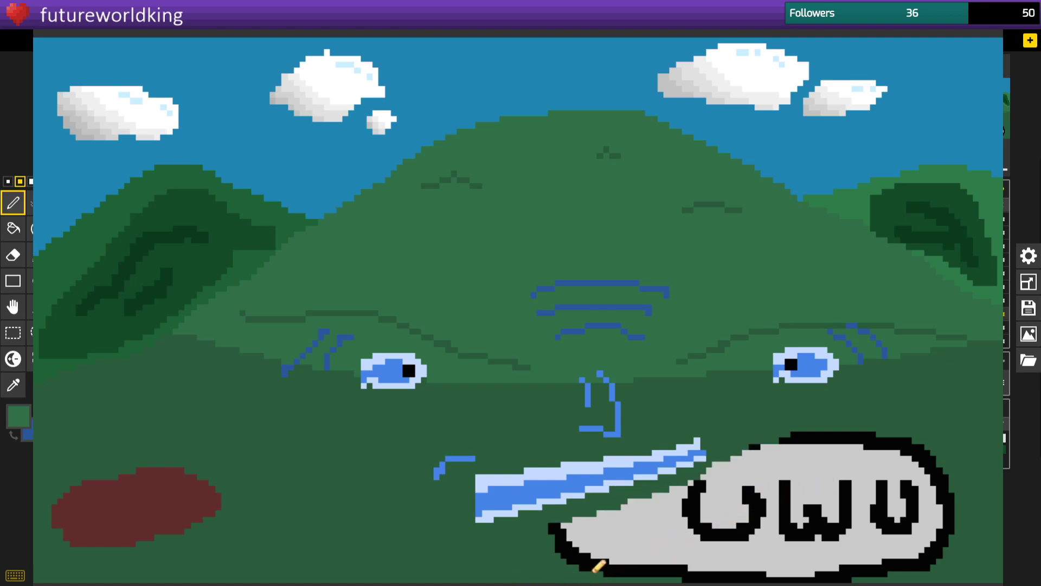
Reset the colours to black and white and redraw the bubble's upper-left outline as a black curve sweeping down to a pointed tail.
left_click(13, 385)
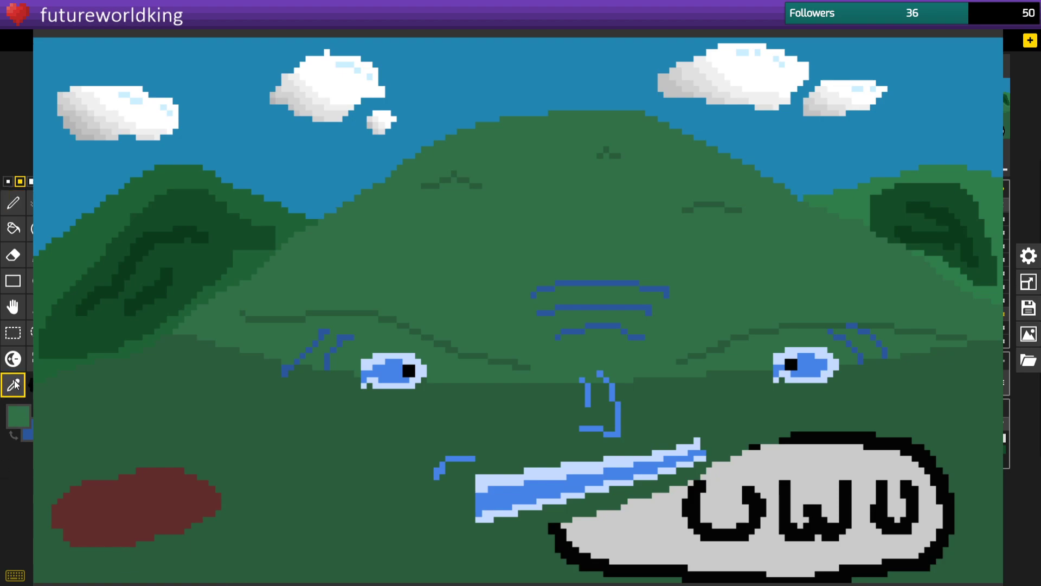
key("d")
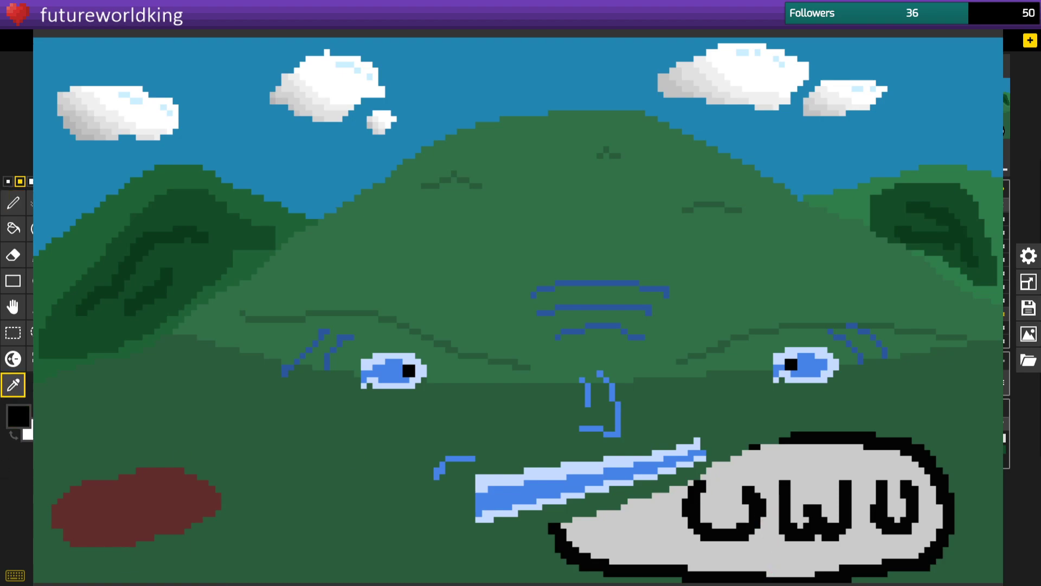
left_click(13, 203)
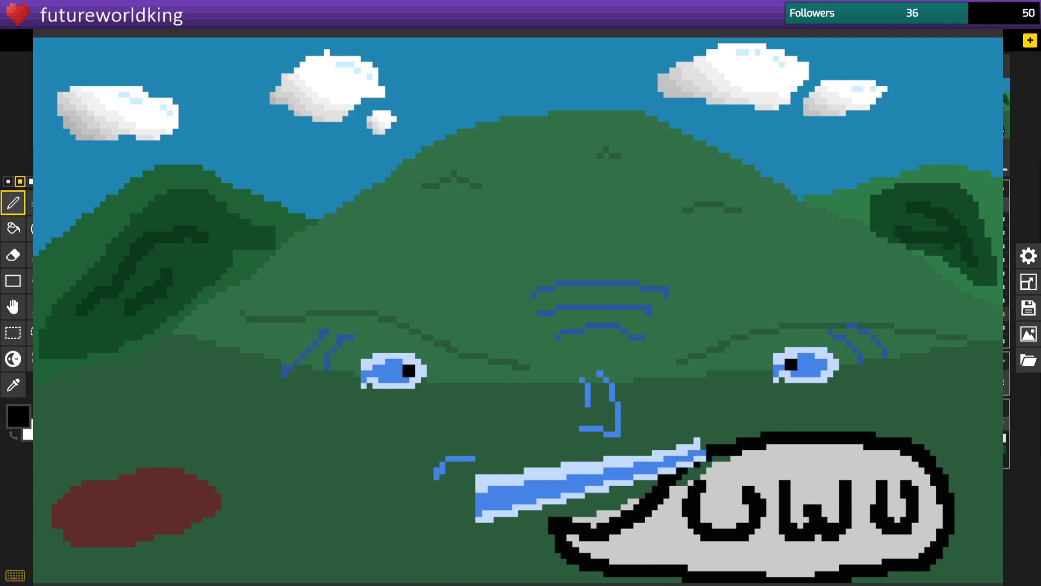
Sample the mountain green again and fill the leftover white pixels outside the speech bubble's tail.
left_click(13, 229)
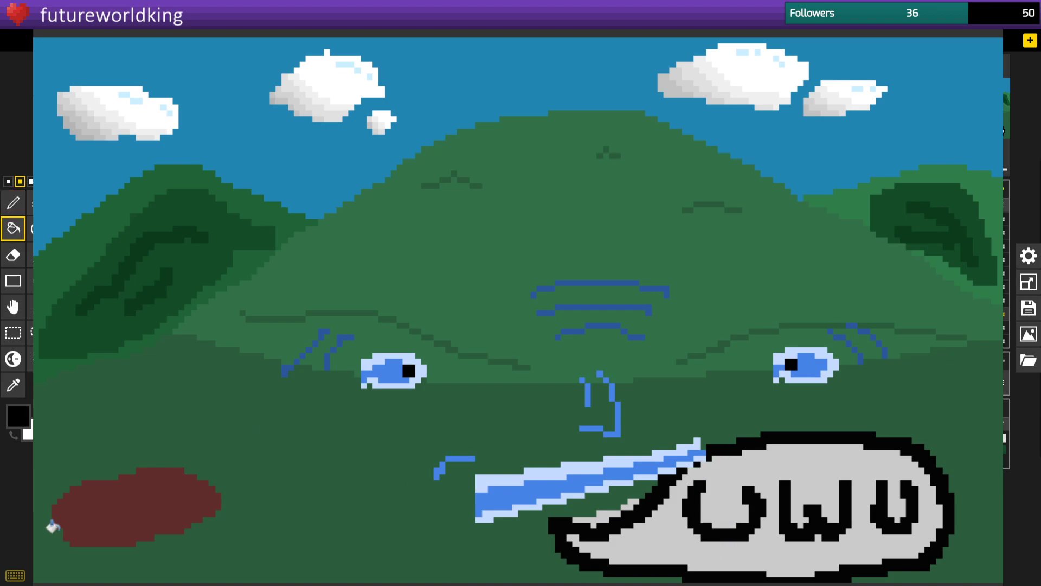
left_click(13, 384)
left_click(209, 483)
left_click(13, 201)
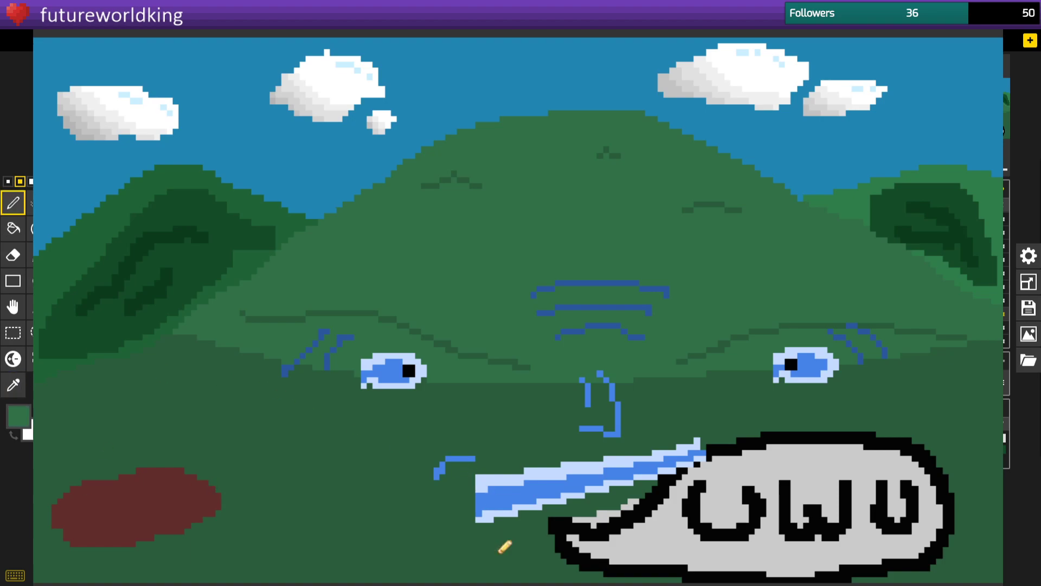
left_click(11, 258)
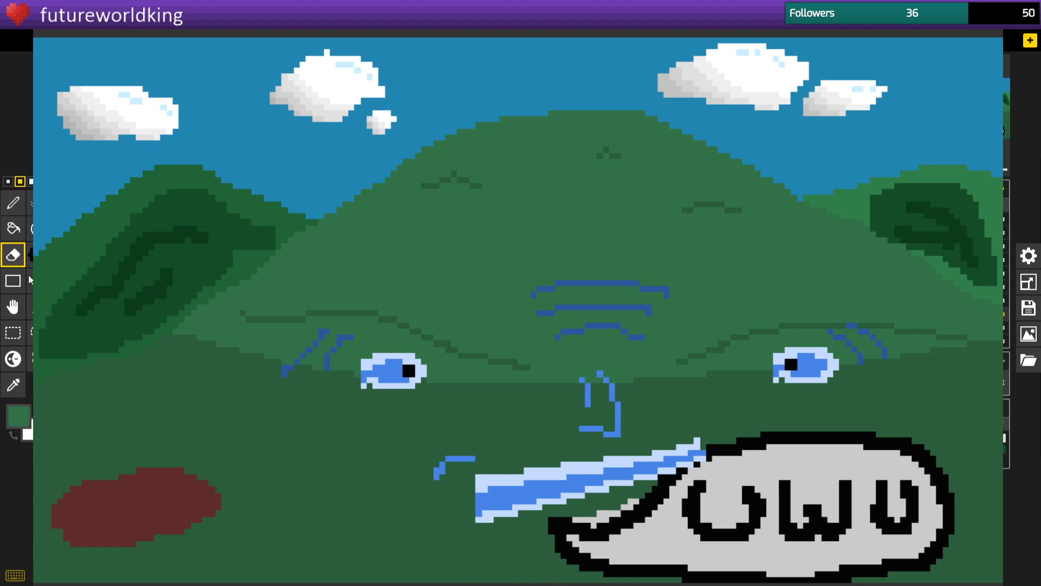
left_click(14, 232)
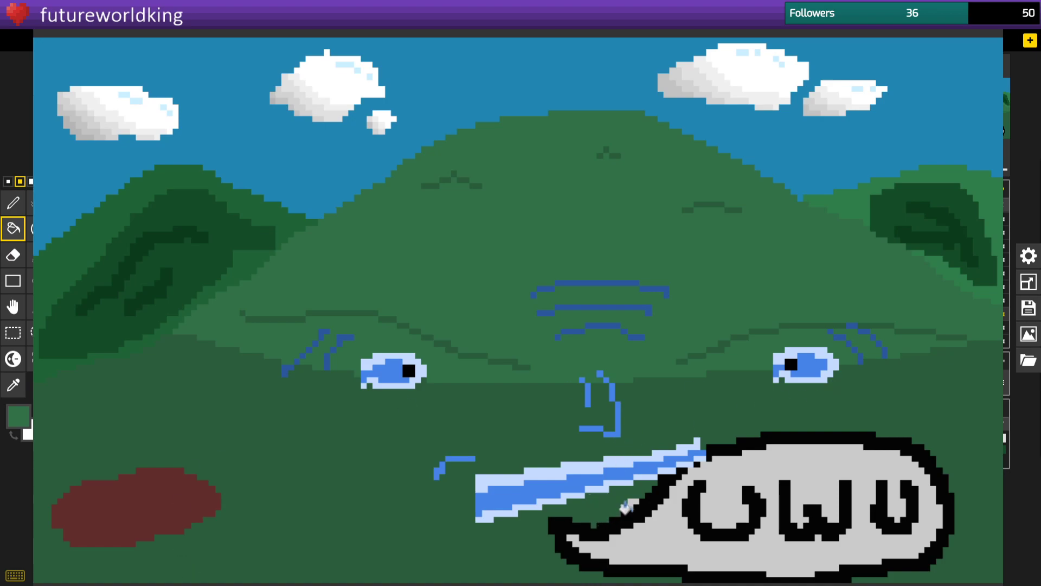
left_click(629, 503)
Move the whole speech bubble up and to the right, and fill the gap it leaves with the mountain green.
left_click(30, 332)
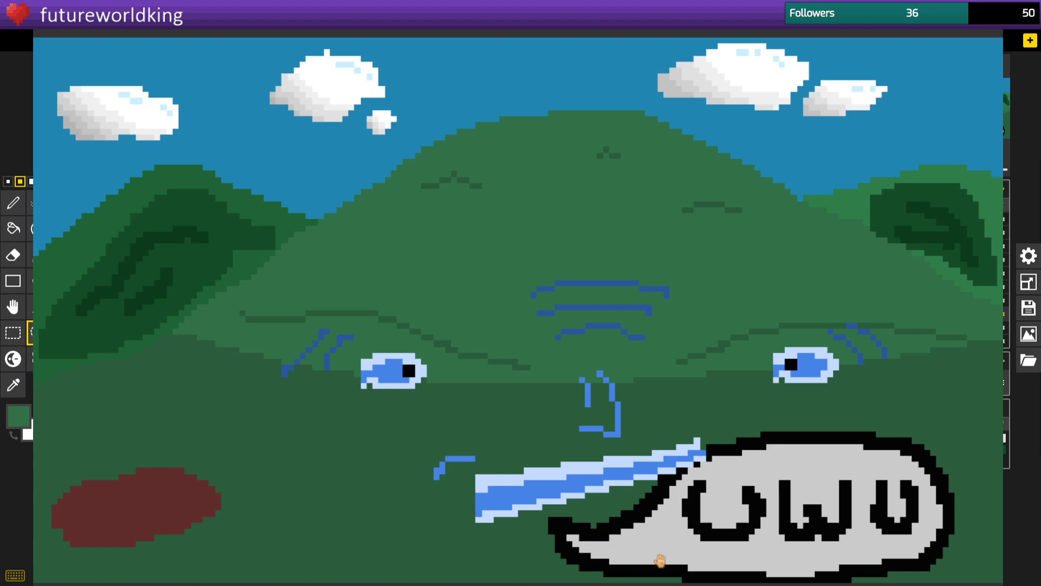
key("Down")
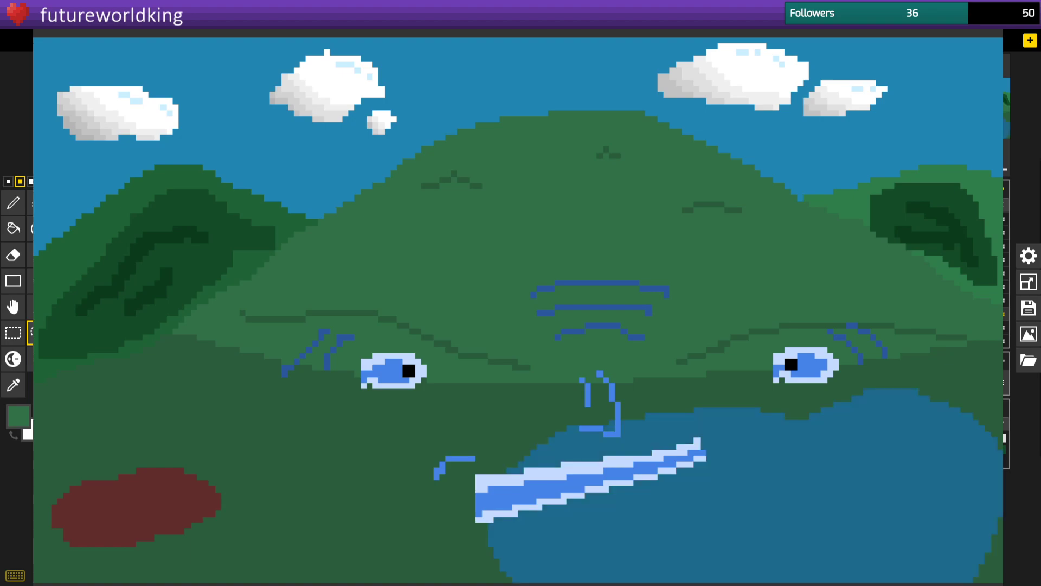
key("Up")
left_click(13, 228)
left_click(526, 515)
left_click(522, 490)
left_click(538, 480)
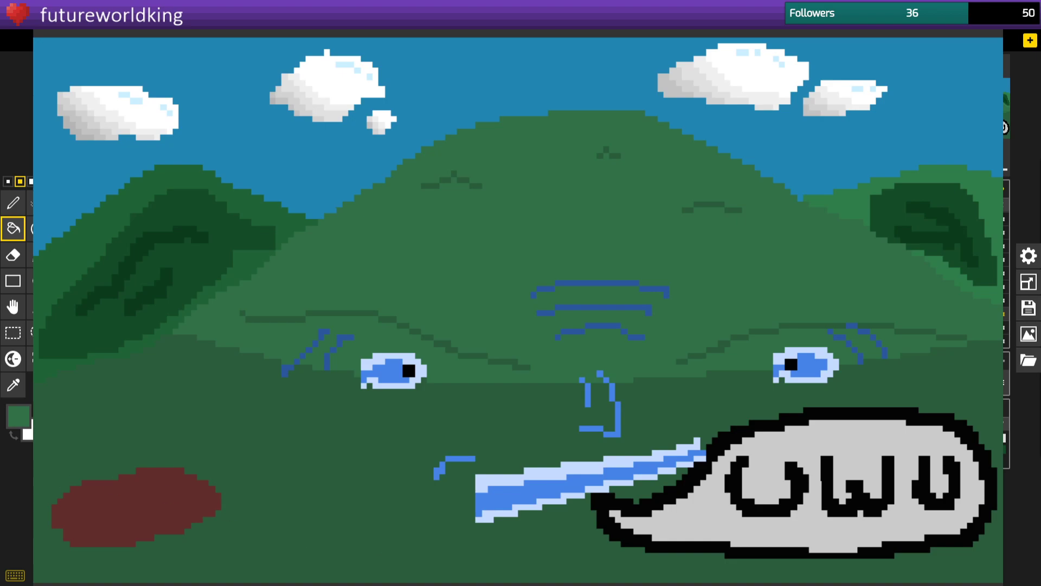
Sample the red cheek patch's colour and paint the matching cheek behind the speech bubble's upper-right corner.
left_click(13, 386)
left_click(103, 504)
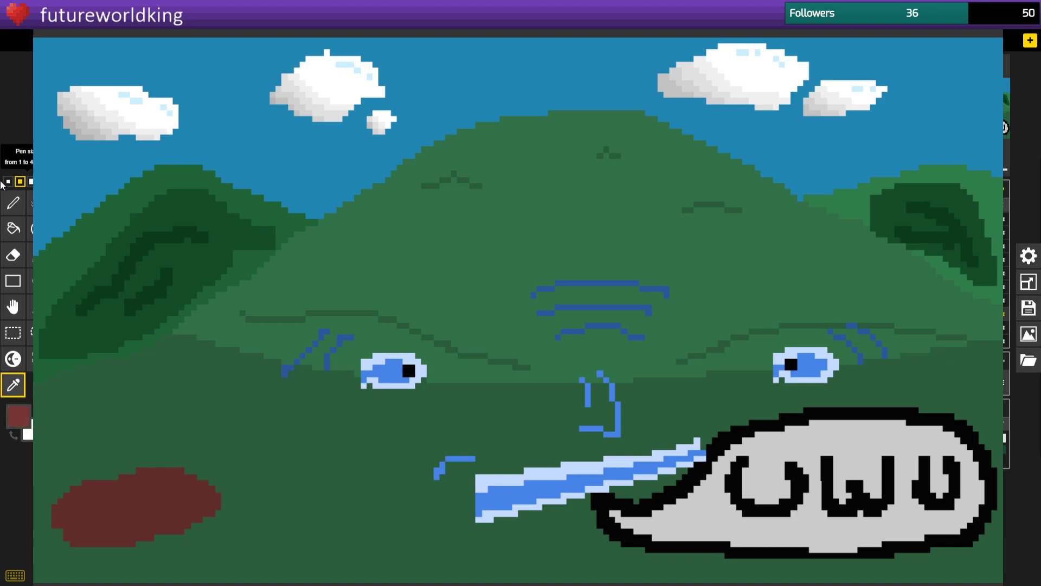
left_click(12, 203)
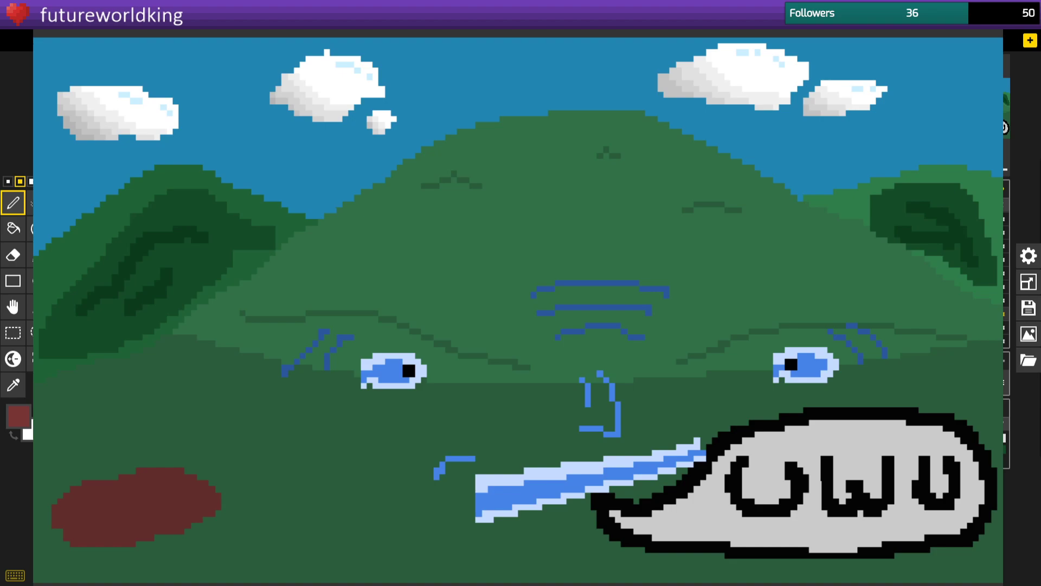
mouse_move(958, 410)
left_mouse_down()
mouse_move(998, 453)
mouse_move(984, 439)
left_mouse_up()
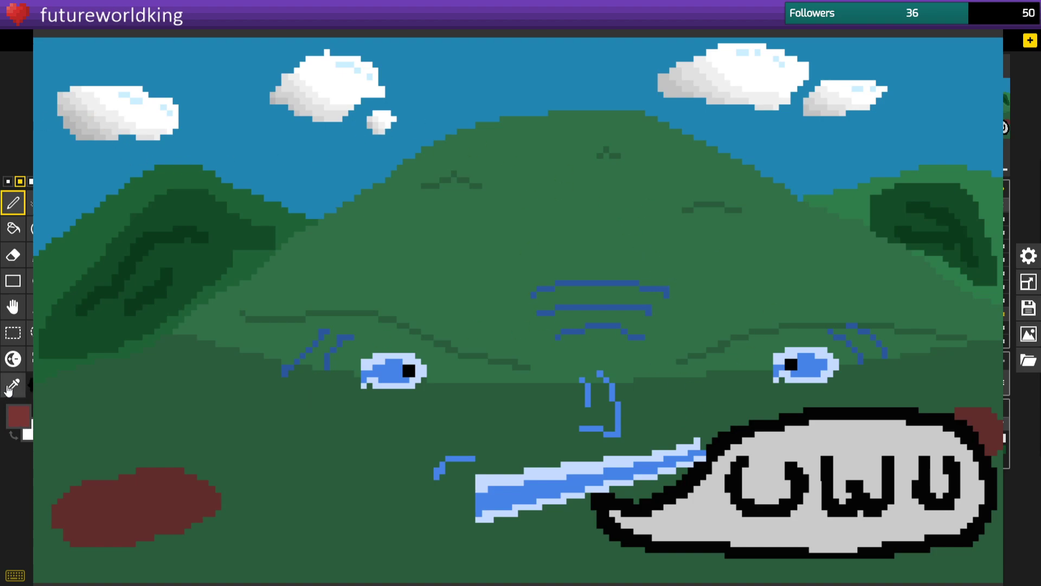
Pick the very dark green and draw three short hooked hair strands along the top of the central mountain.
left_click(15, 416)
left_click(20, 461)
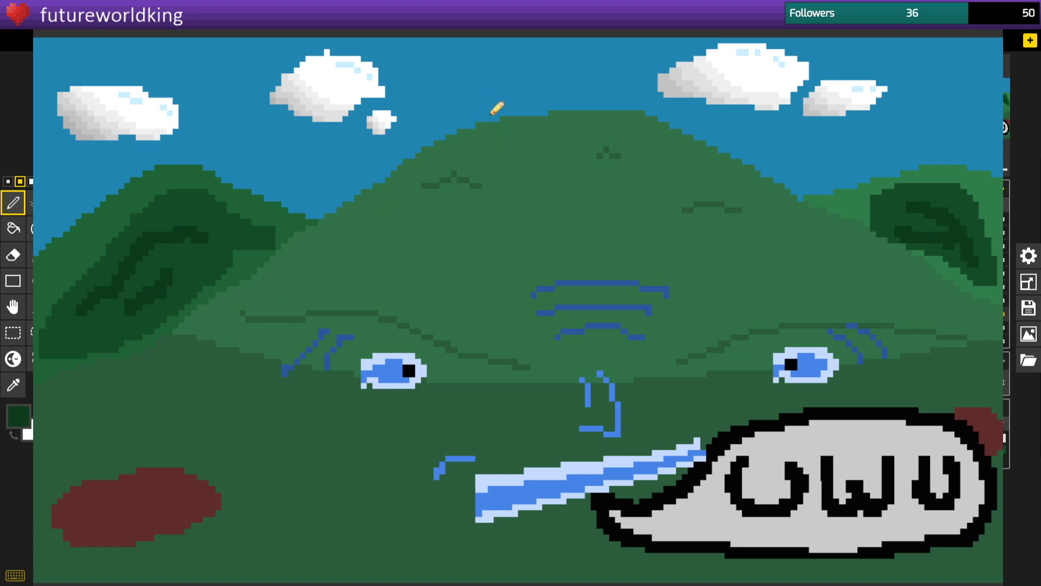
left_click_drag(503, 114, 512, 150)
left_click_drag(547, 108, 564, 142)
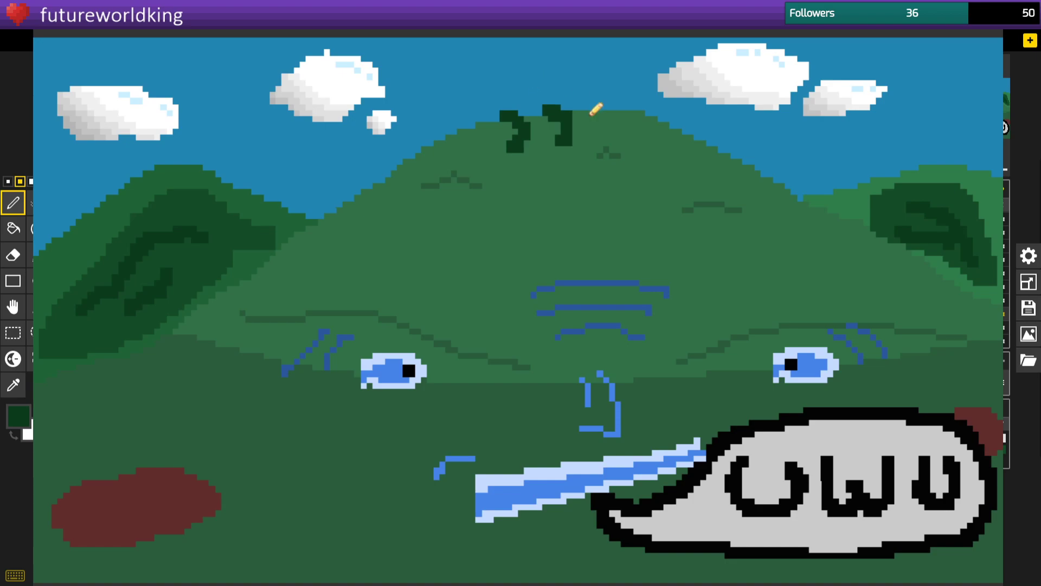
left_click_drag(595, 95, 608, 138)
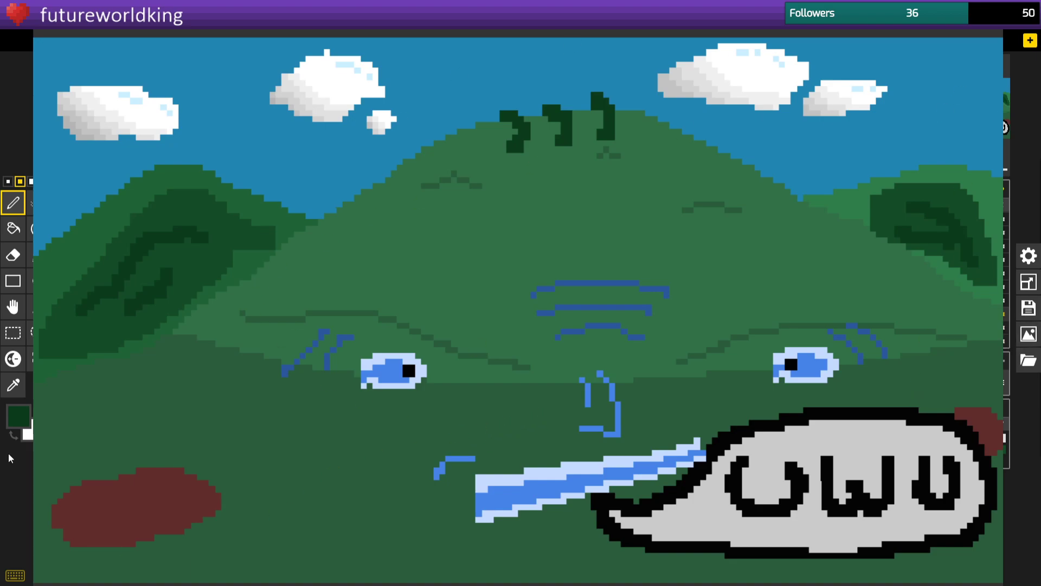
Pick yellow, set the largest pen size, paint a wide sun shape across the upper sky and lower the layer's opacity.
left_click(21, 419)
left_click(21, 493)
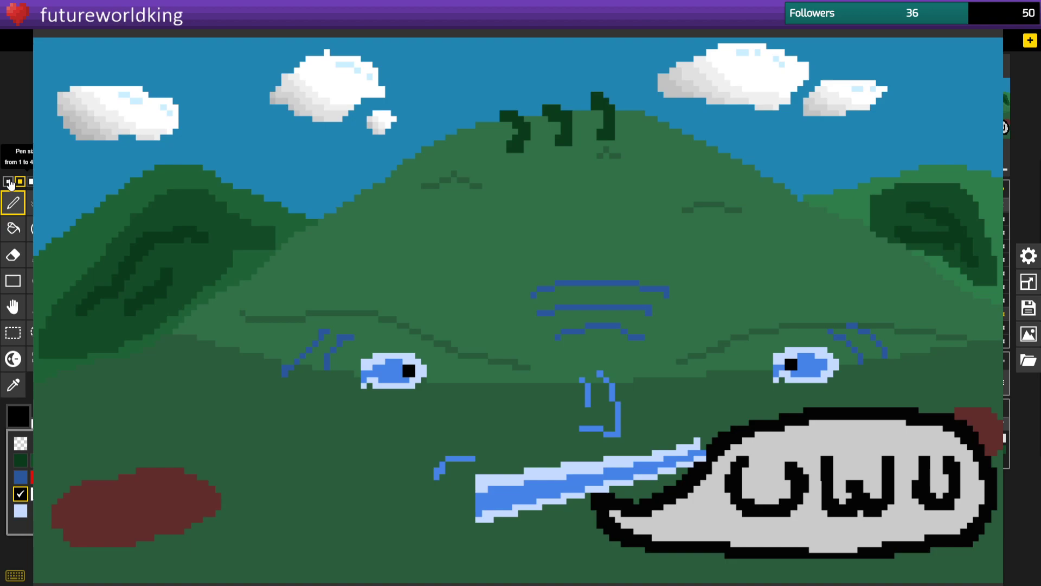
left_click(954, 327)
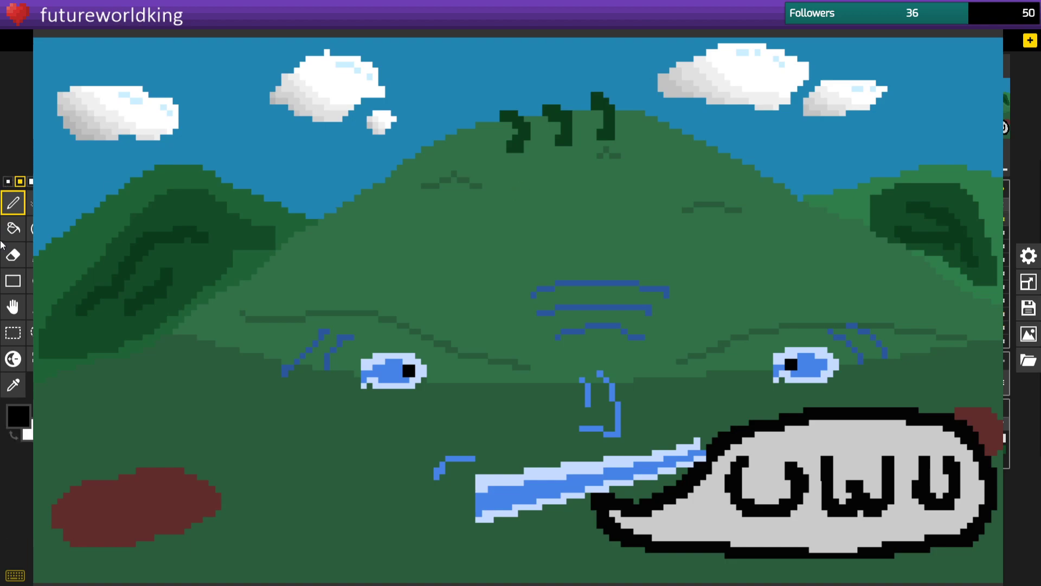
left_click(17, 431)
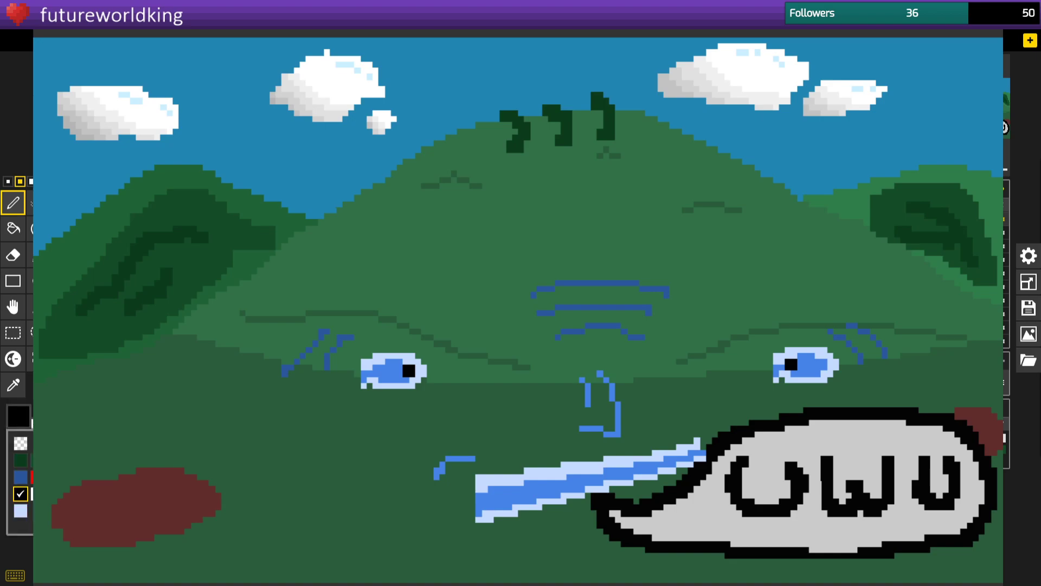
left_click_drag(117, 469, 135, 448)
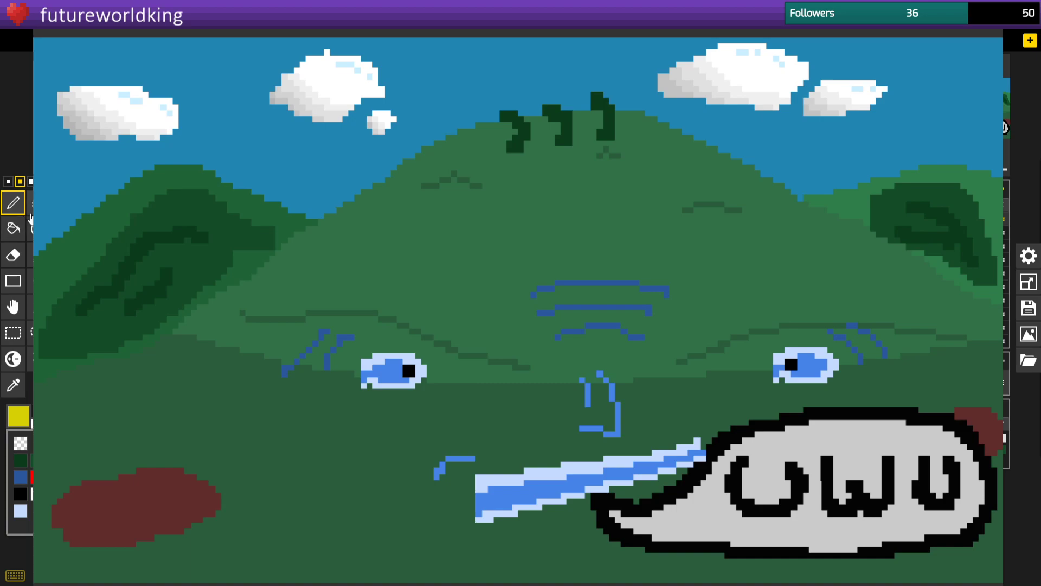
left_click(44, 181)
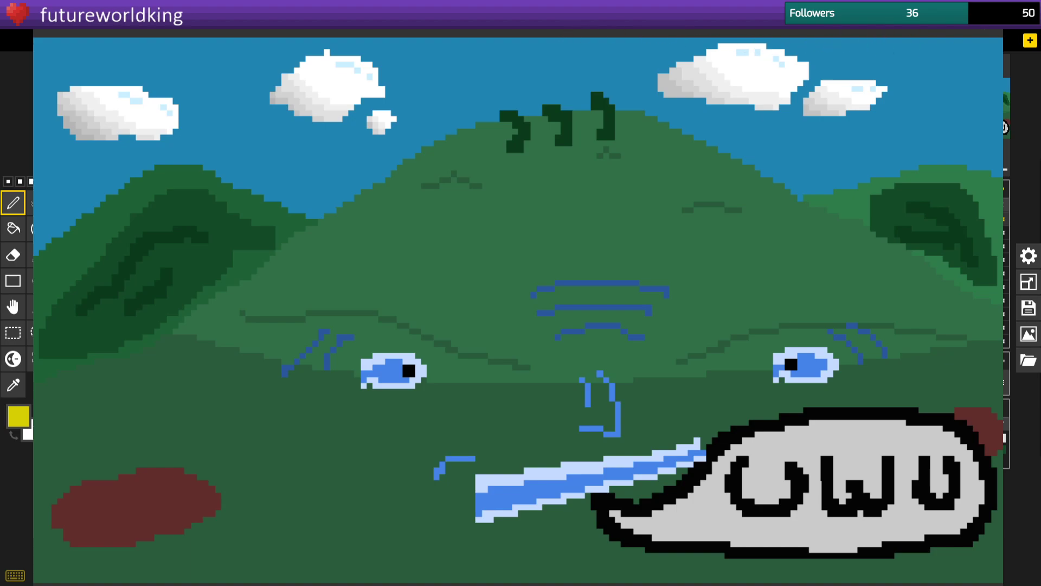
key("ctrl+y")
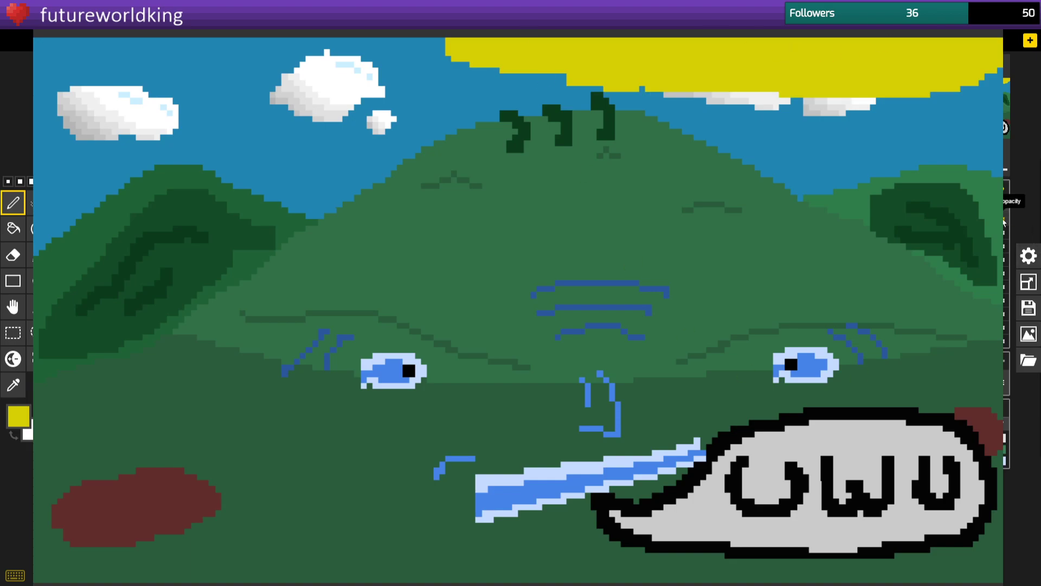
key("Return")
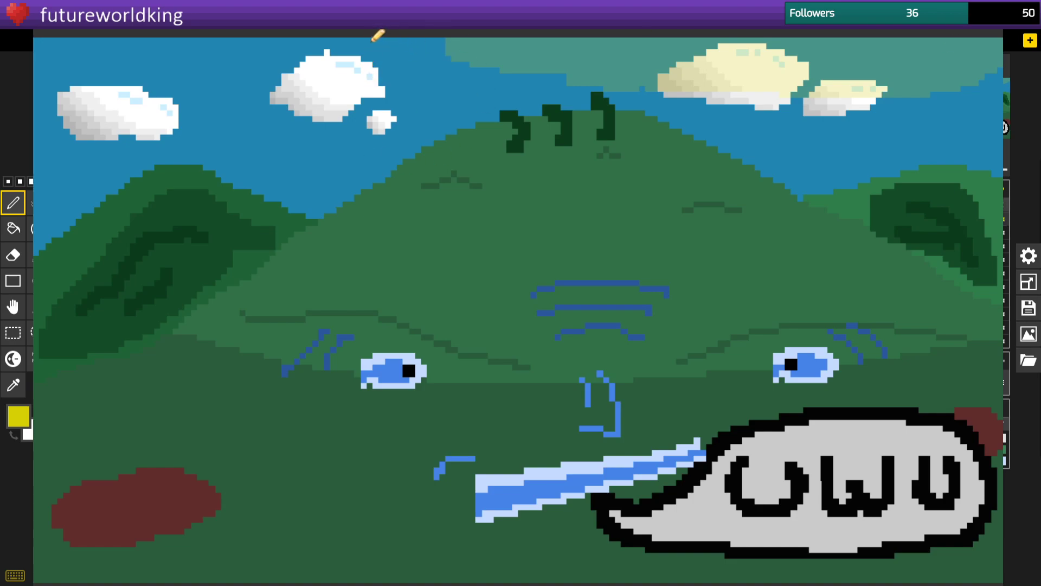
Set the second pen size and draw translucent yellow sunbeams fanning out from the sun over the clouds and mountains.
left_click(23, 185)
left_click_drag(175, 108, 379, 83)
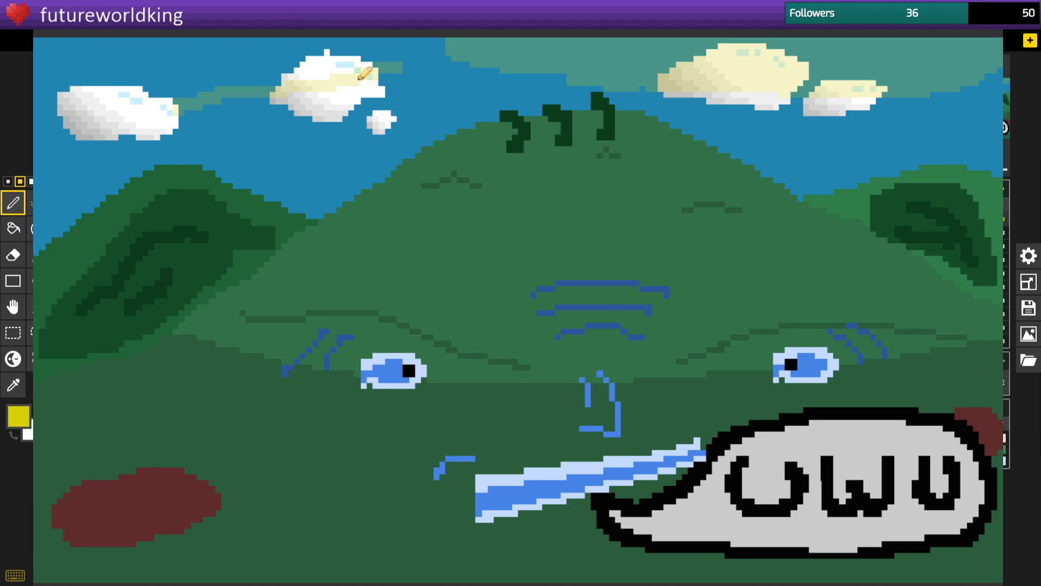
left_click_drag(214, 236, 560, 97)
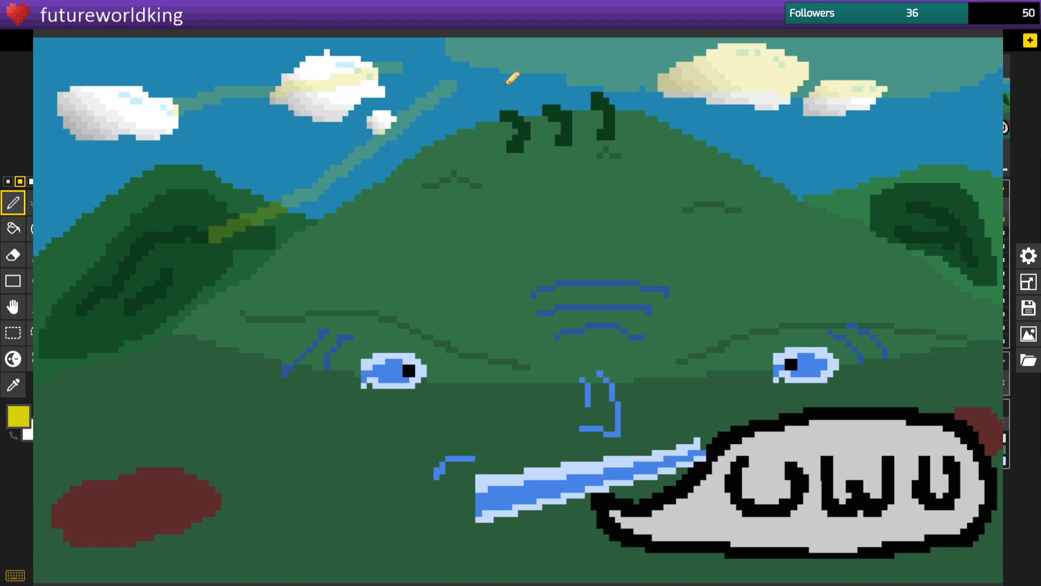
left_click_drag(383, 282, 528, 117)
left_click_drag(524, 305, 621, 121)
left_click_drag(692, 126, 646, 277)
left_click_drag(740, 130, 781, 290)
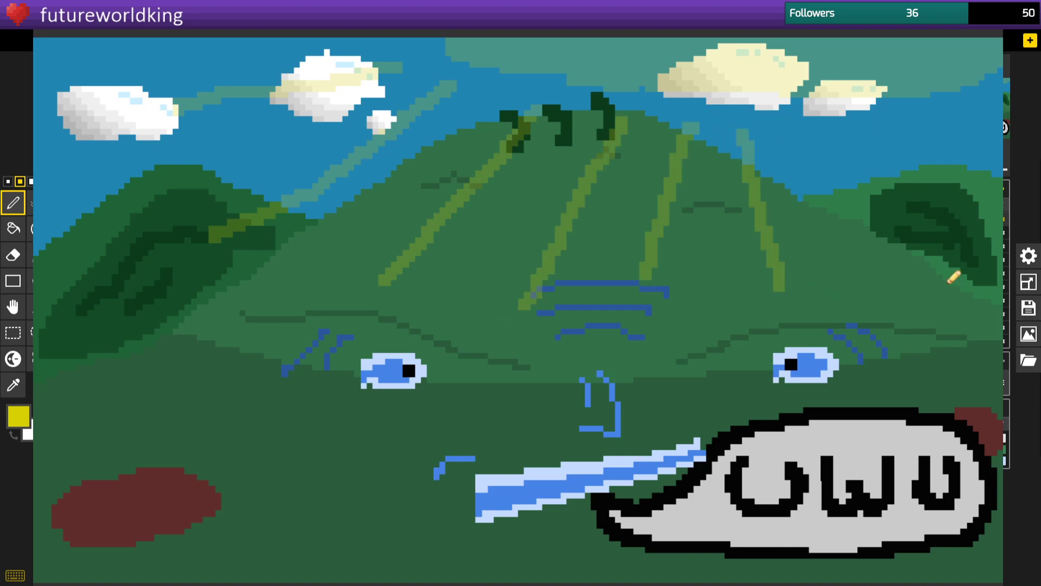
left_click_drag(824, 131, 898, 289)
left_click_drag(928, 118, 998, 273)
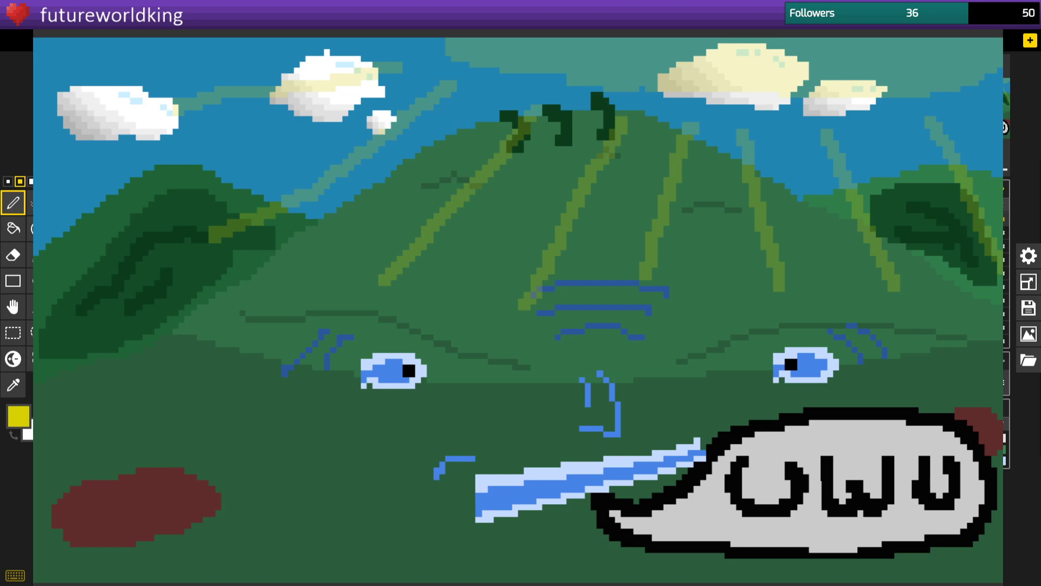
Change the drawing colour to a slightly warmer golden yellow.
left_click(18, 416)
left_click(119, 446)
left_click(144, 446)
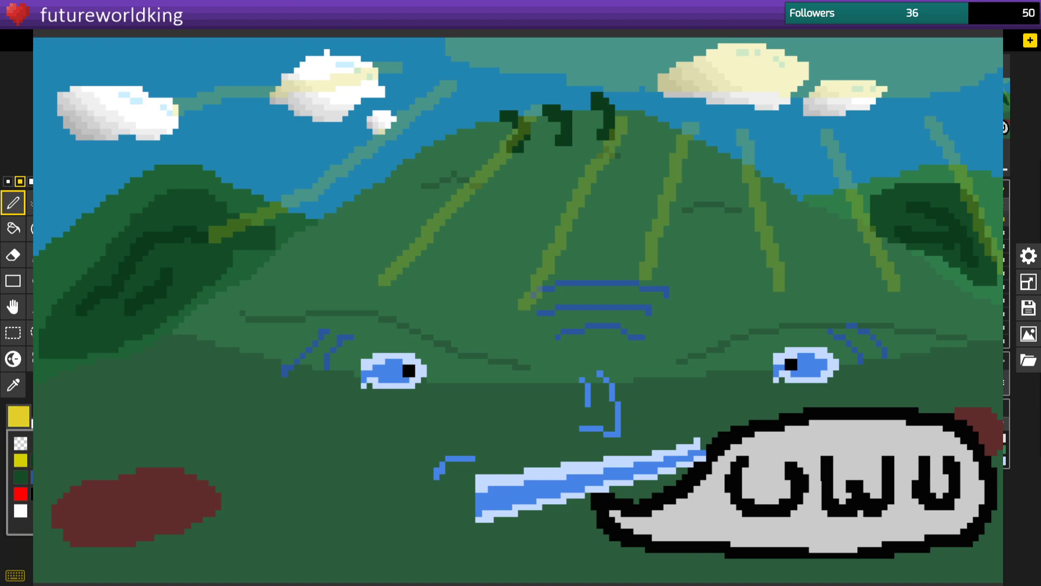
left_click(246, 157)
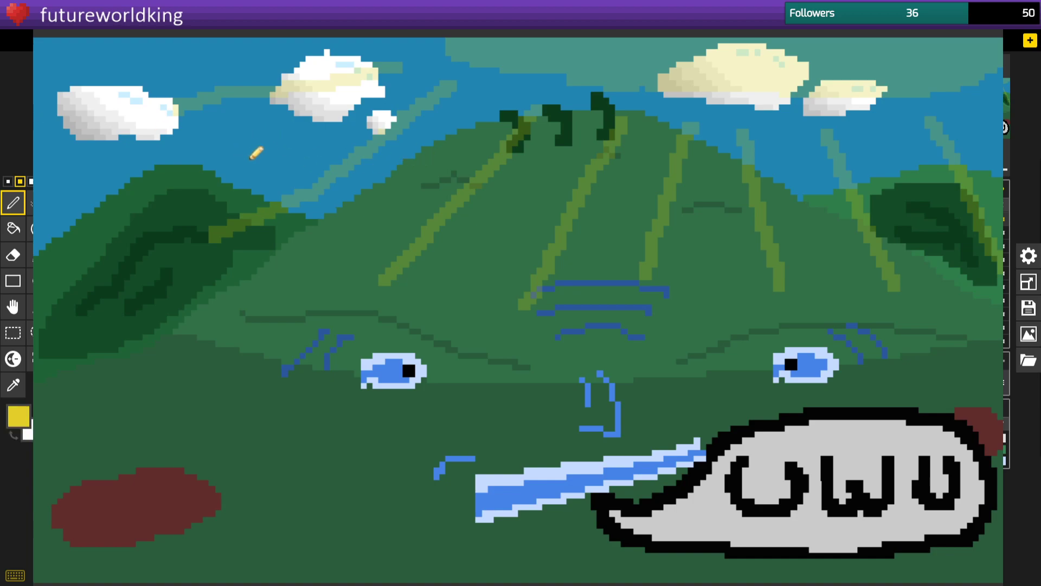
Try drawing a thick golden halo ring around the mountaintop with the largest pen size, and undo it.
mouse_move(807, 125)
left_mouse_down()
mouse_move(709, 89)
mouse_move(667, 86)
left_mouse_up()
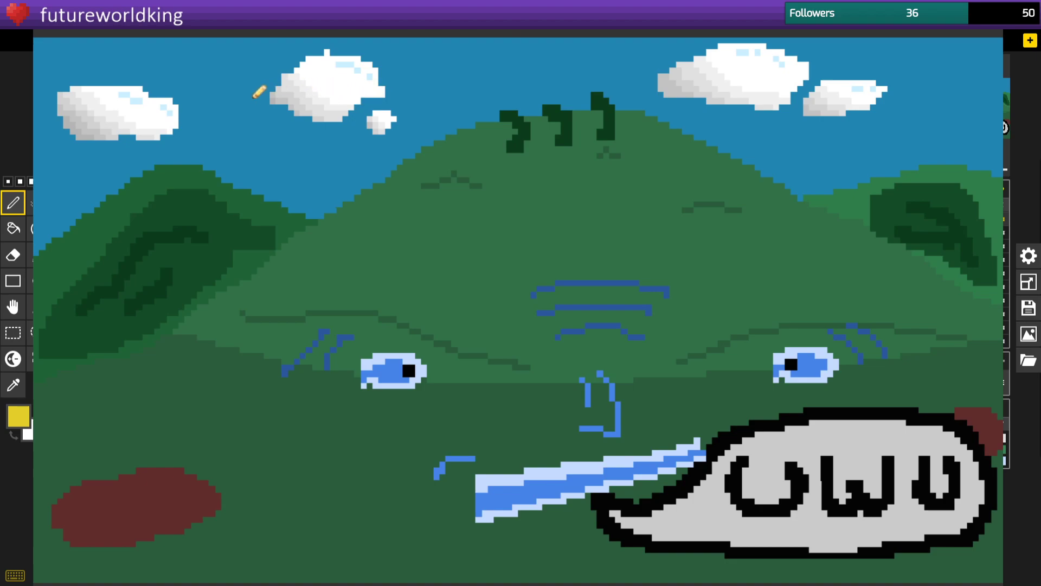
mouse_move(673, 212)
left_mouse_down()
mouse_move(783, 112)
mouse_move(657, 82)
left_mouse_up()
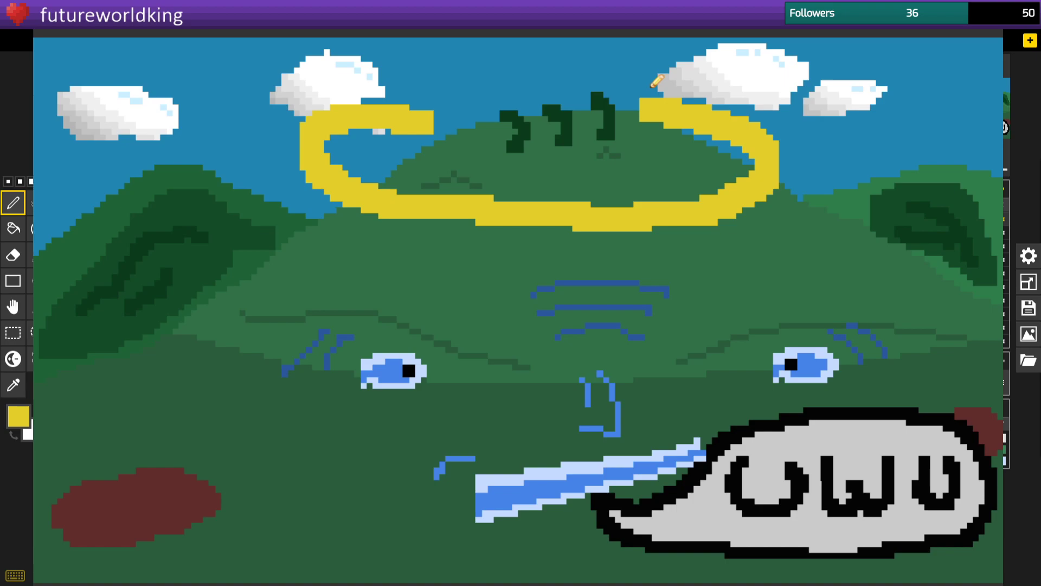
key("ctrl+z")
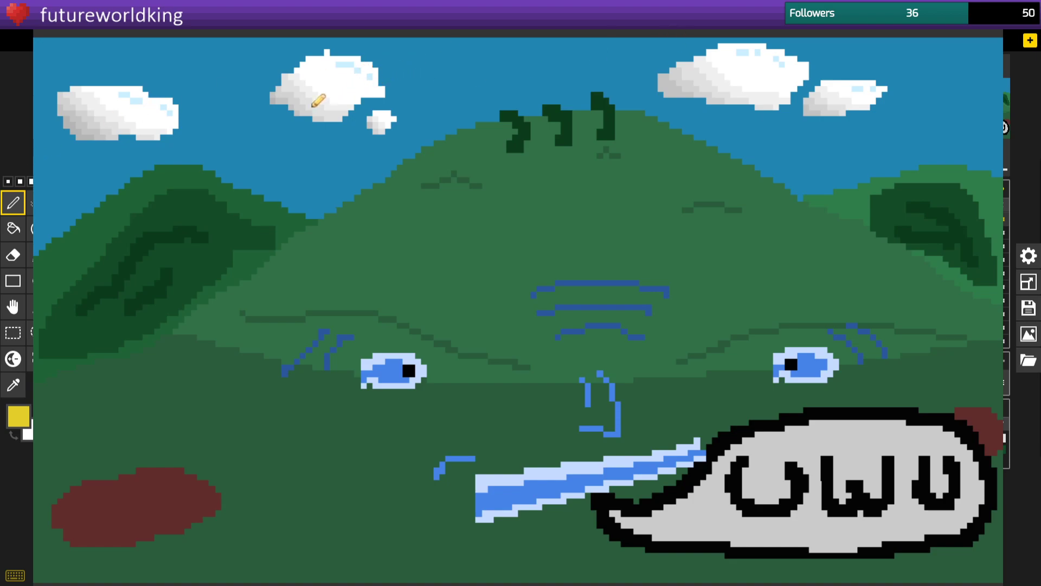
Draw a thick translucent golden halo ring around the mountaintop and look at the image export settings.
mouse_move(386, 167)
left_mouse_down()
mouse_move(445, 178)
mouse_move(668, 157)
mouse_move(710, 125)
mouse_move(665, 78)
mouse_move(615, 69)
mouse_move(420, 72)
left_mouse_up()
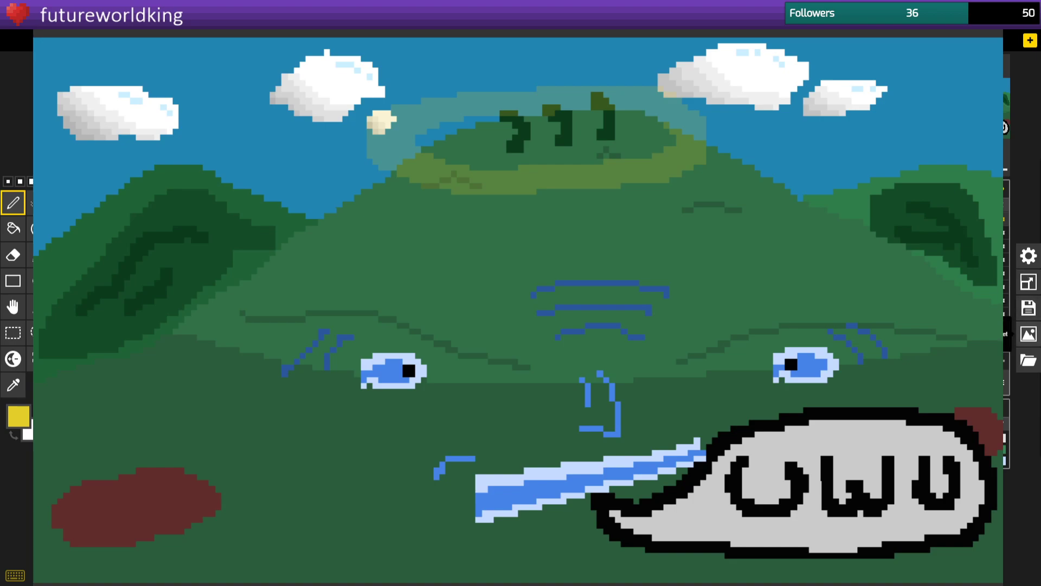
left_click(1028, 333)
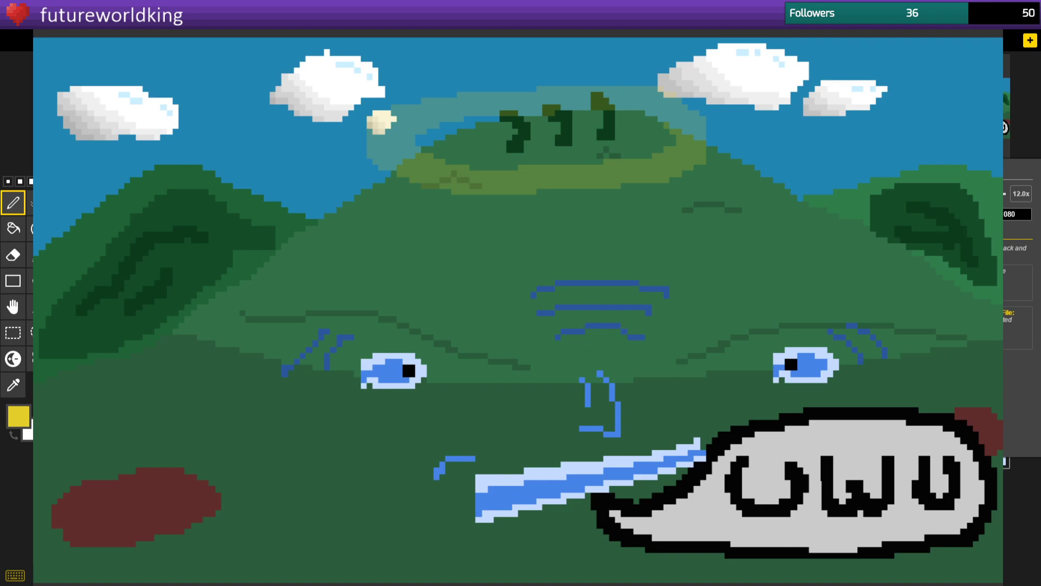
key("Escape")
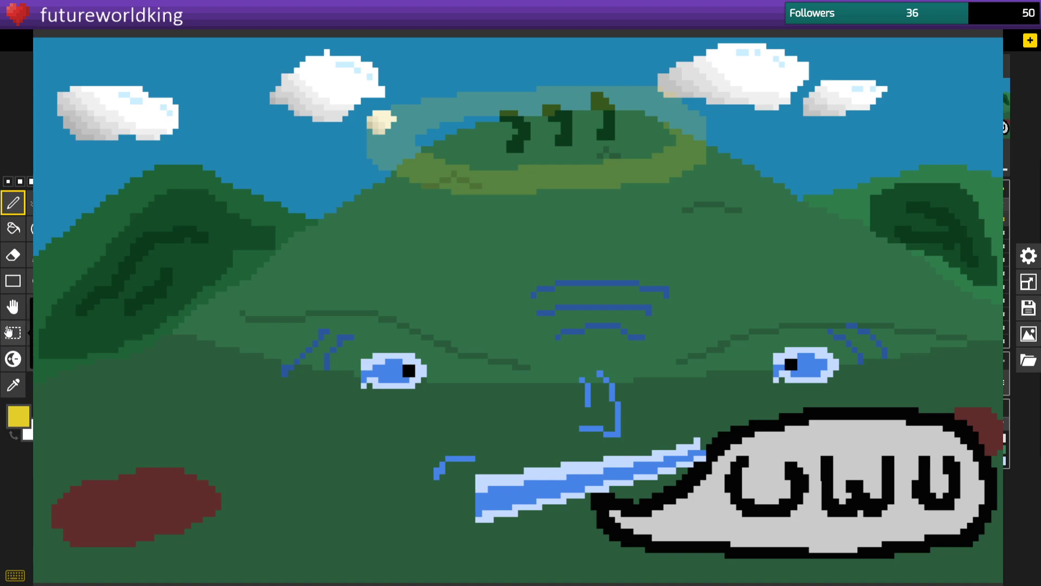
Remove the golden halo around the mountaintop and the dark green ear shapes on both side mountains.
left_click(30, 333)
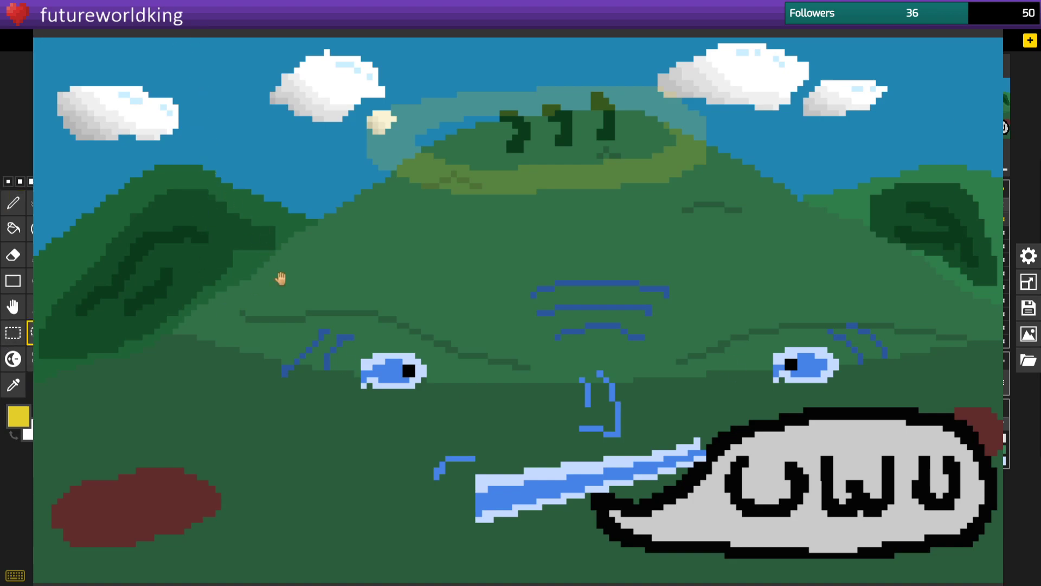
key("ctrl+x")
left_click(1001, 233)
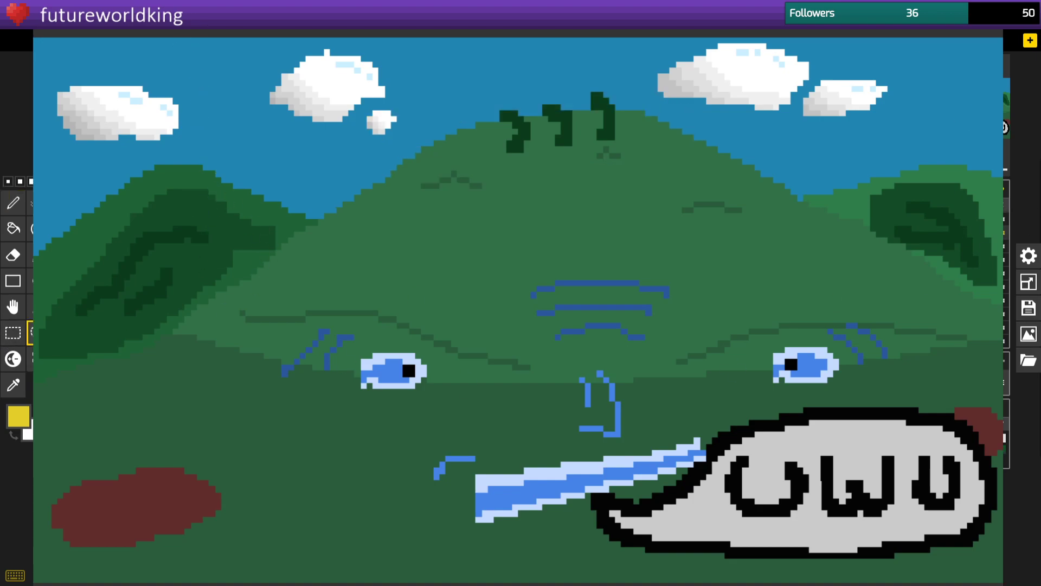
left_click(1001, 246)
left_click(1001, 260)
left_click(987, 274)
key("ctrl+z")
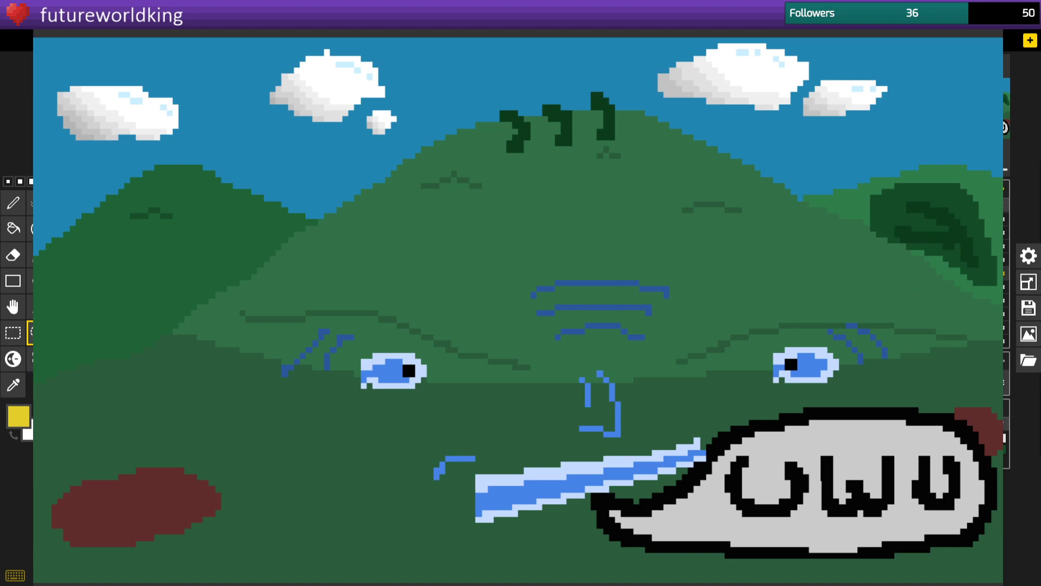
key("ctrl+z")
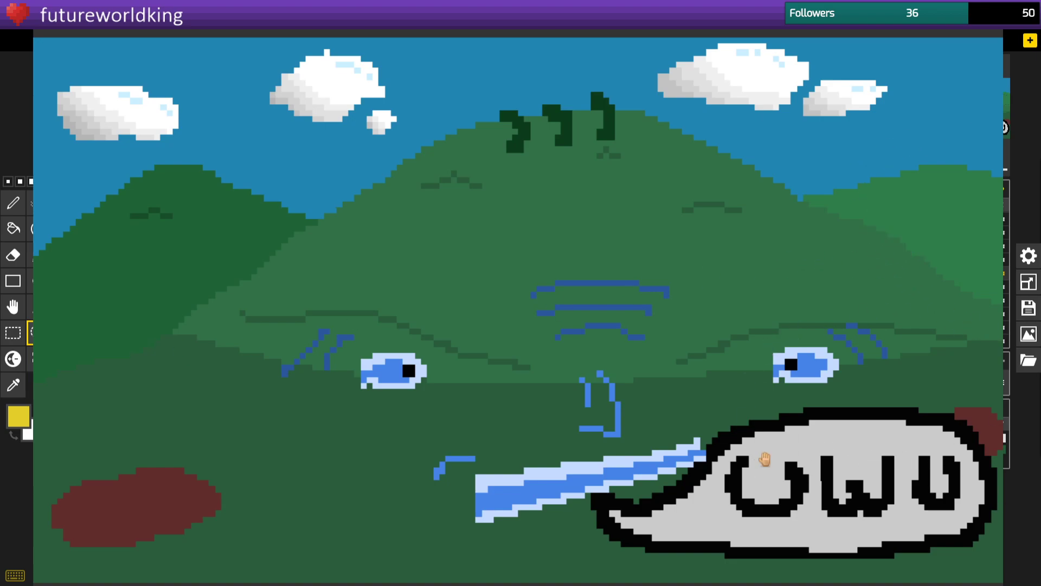
Remove the blue forehead wrinkles, the nose, the right eye and the wrinkle lines beside both eyes.
key("ctrl+z")
key("ctrl+z")
key("ctrl+z")
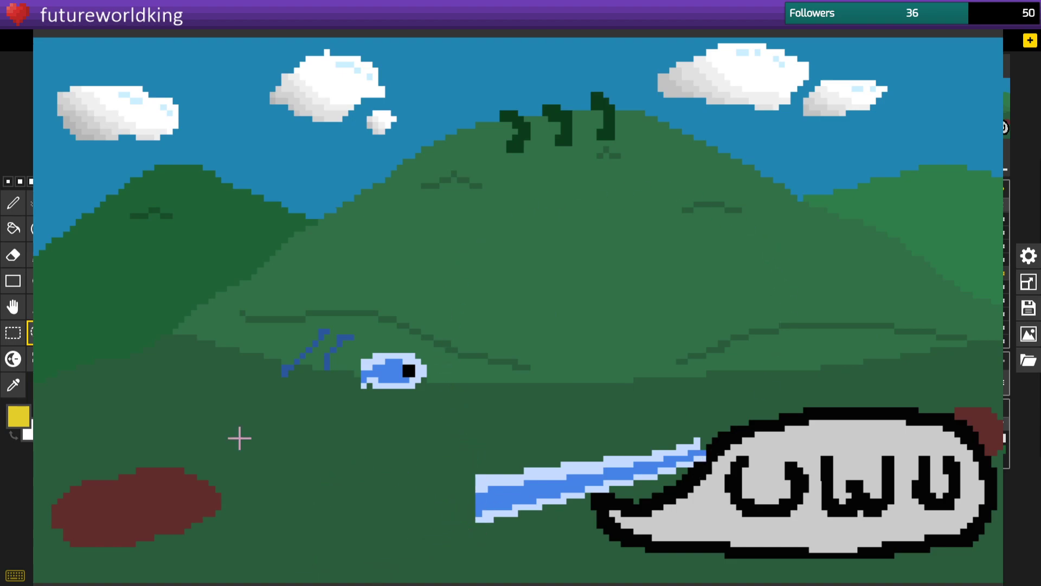
key("ctrl+z")
Sample the remaining eye's light blue and mid blue as drawing colours and cover its black pupil using the smallest pen size.
left_click(13, 384)
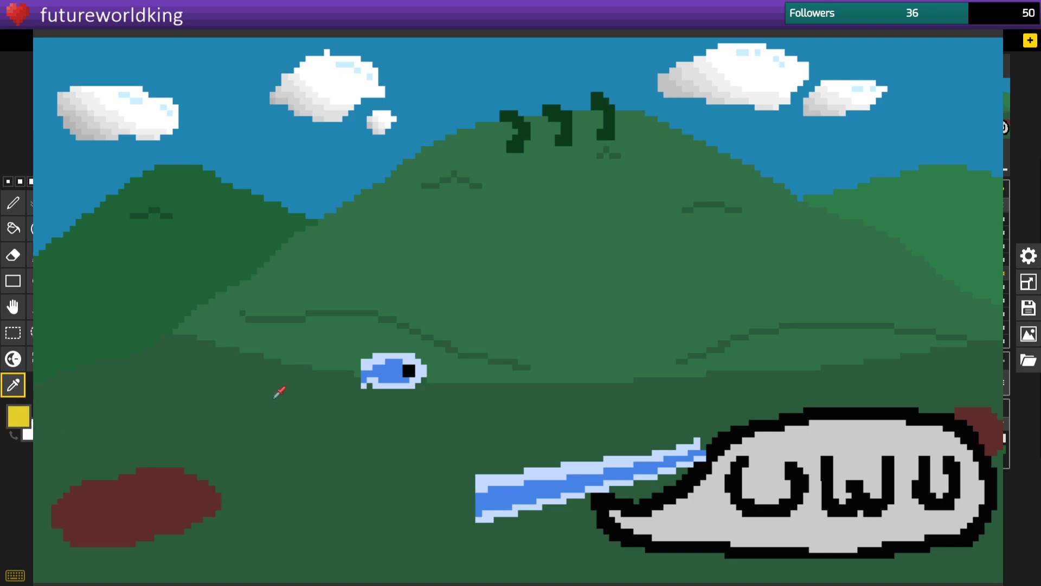
left_click(317, 392)
right_click(322, 409)
left_click(7, 202)
left_click(8, 181)
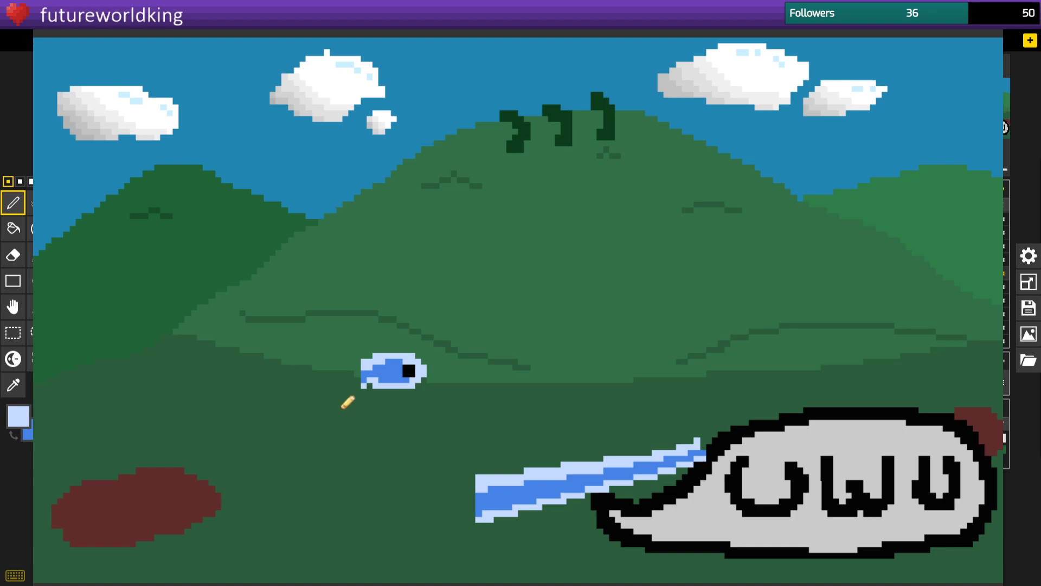
key("ctrl+z")
Move the mouth-shaped river and the eye-shaped lake back to the lower-left foreground so they join above the dark red patch.
left_click(30, 332)
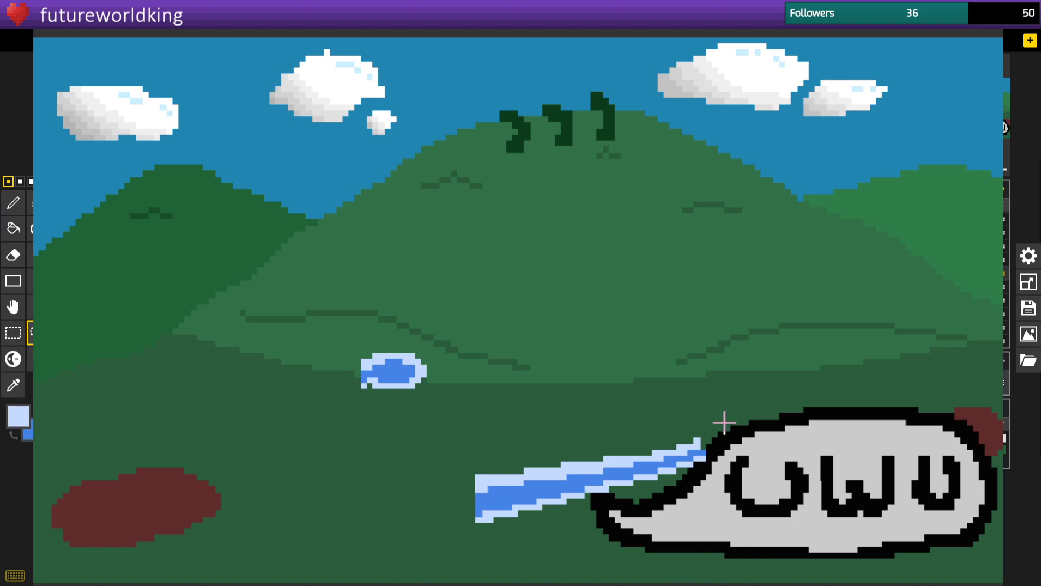
key("ctrl+z")
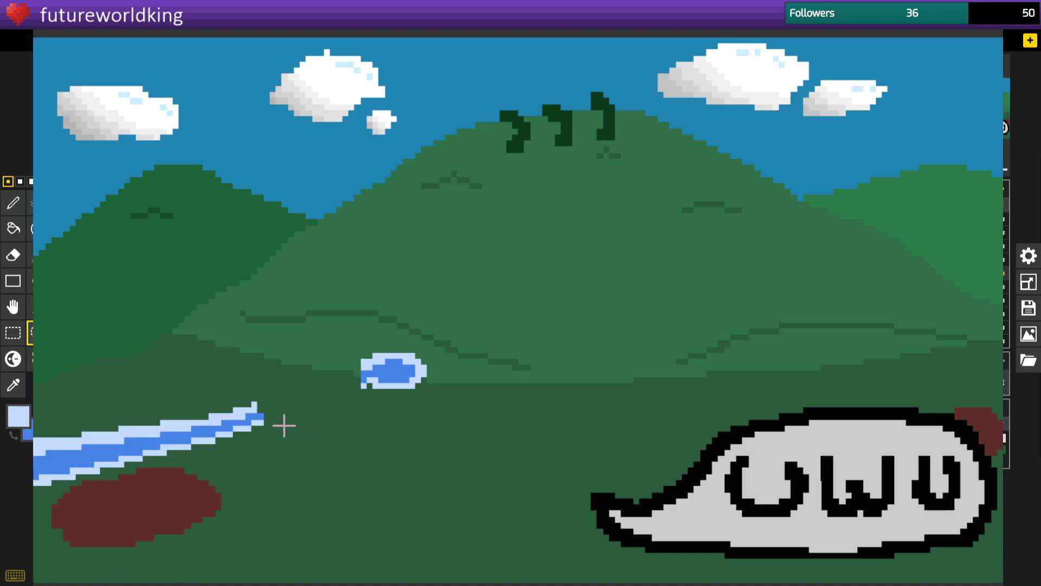
key("ctrl+z")
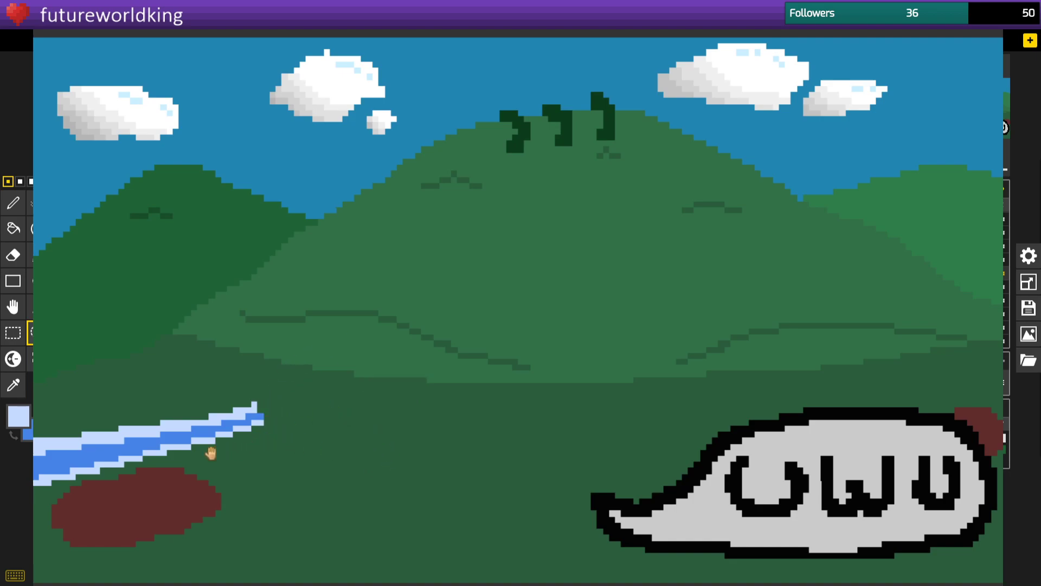
key("ctrl+z")
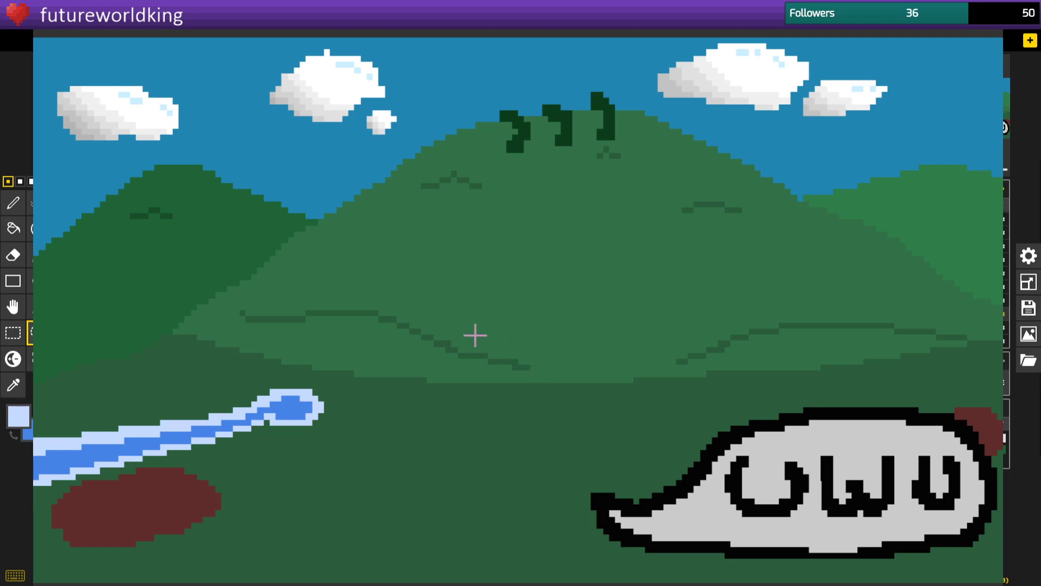
Cut two large slanted eye shapes out of the mountain and a mouth shape out of the right foreground, removing the speech bubble.
left_click(124, 321)
key("Delete")
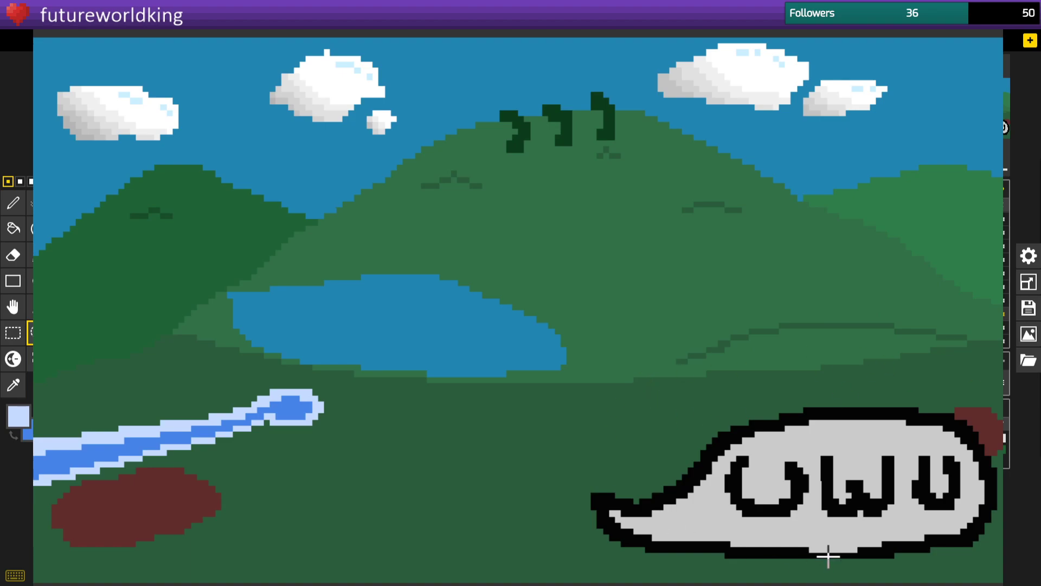
key("Delete")
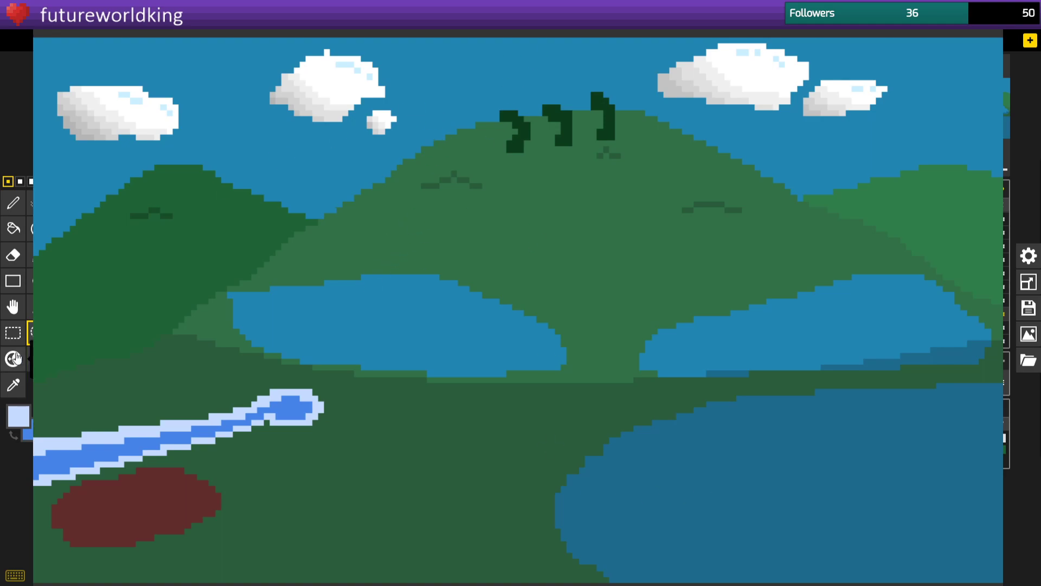
Erase the tips of the three hair tufts that stick out above the mountain's outline.
left_click(18, 261)
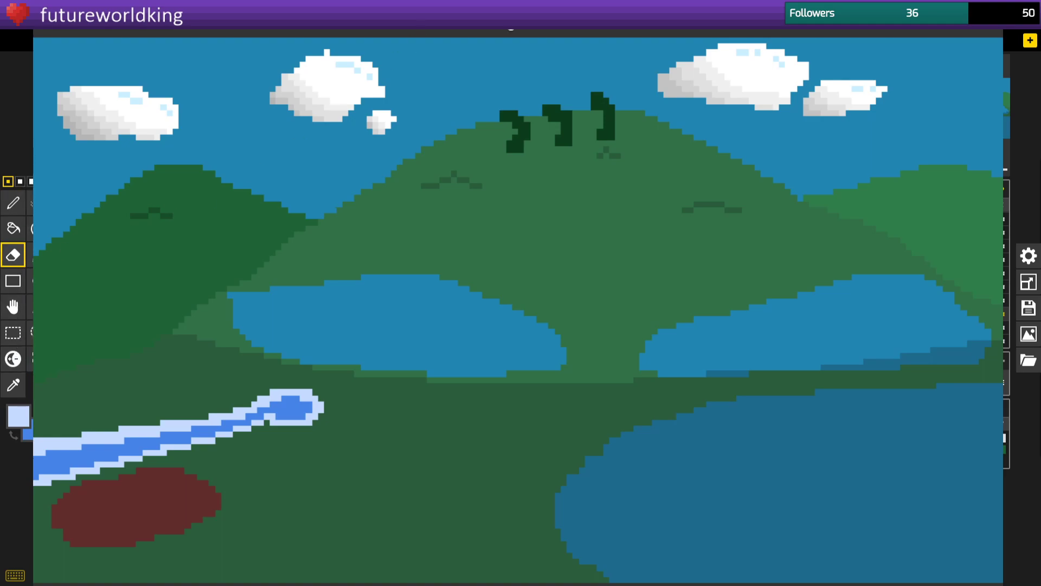
mouse_move(556, 59)
left_mouse_down()
mouse_move(604, 58)
mouse_move(562, 78)
mouse_move(615, 74)
mouse_move(587, 70)
left_mouse_up()
left_click_drag(510, 79, 529, 71)
left_click_drag(461, 84, 469, 85)
Sample the mountain's green and fill the remains of the three hair tufts with it.
left_click(13, 385)
left_click(530, 213)
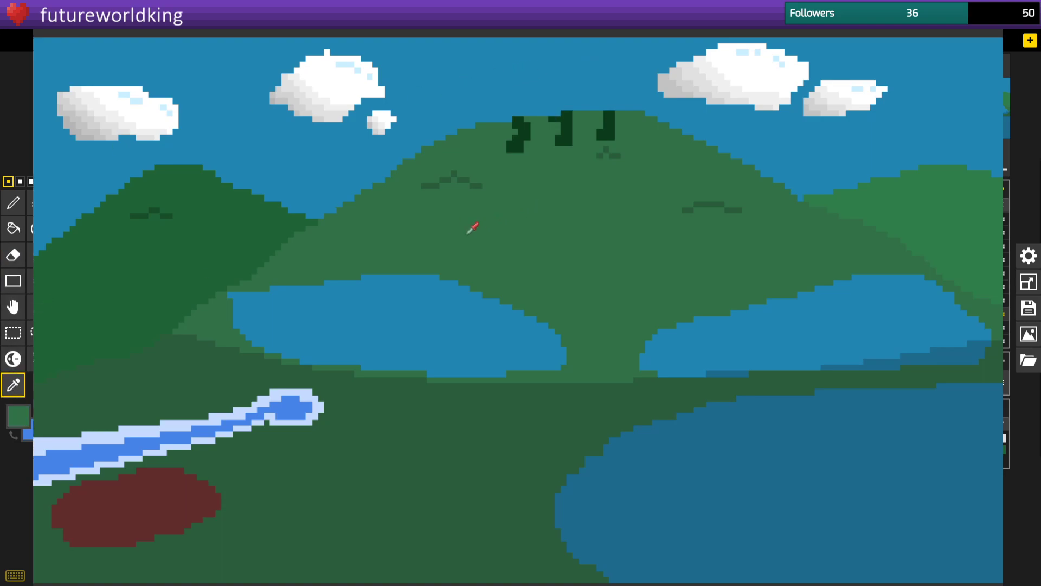
left_click(13, 228)
left_click(517, 94)
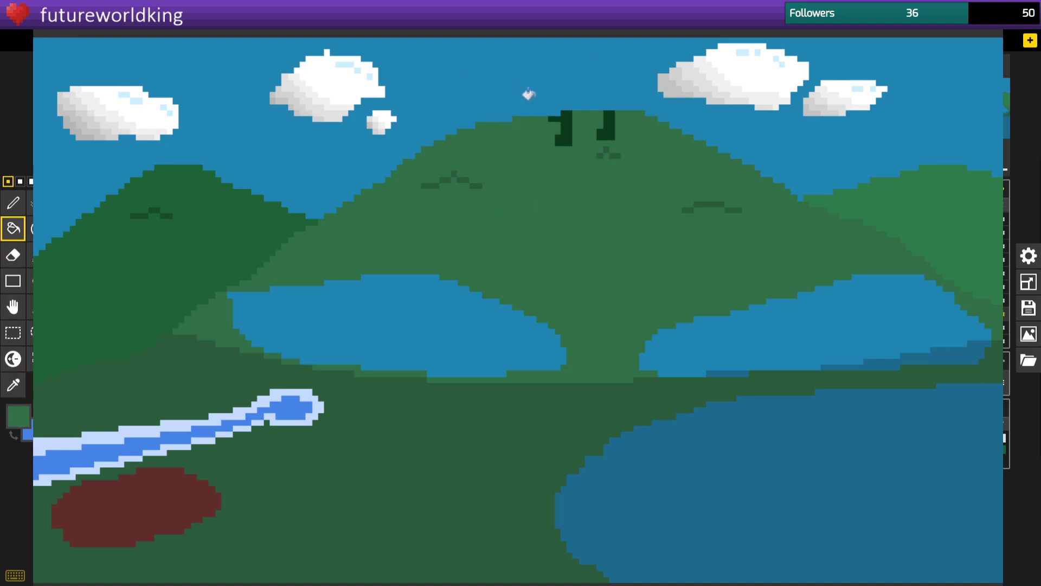
left_click(555, 92)
left_click(582, 90)
Draw a thick black ring-shaped iris in each of the two eye cut-outs with the pen.
left_click(14, 202)
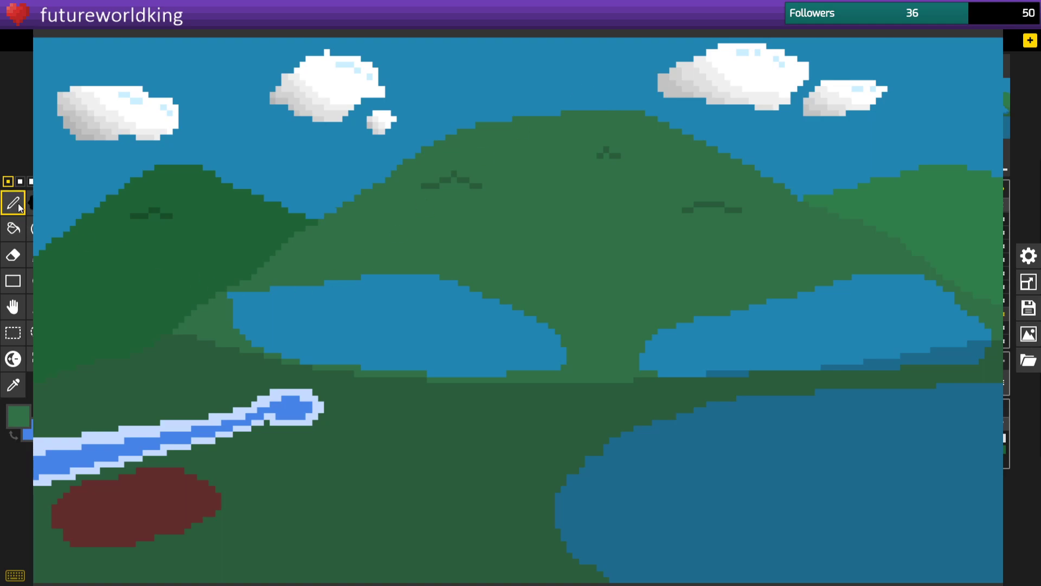
left_click(22, 418)
left_click(20, 510)
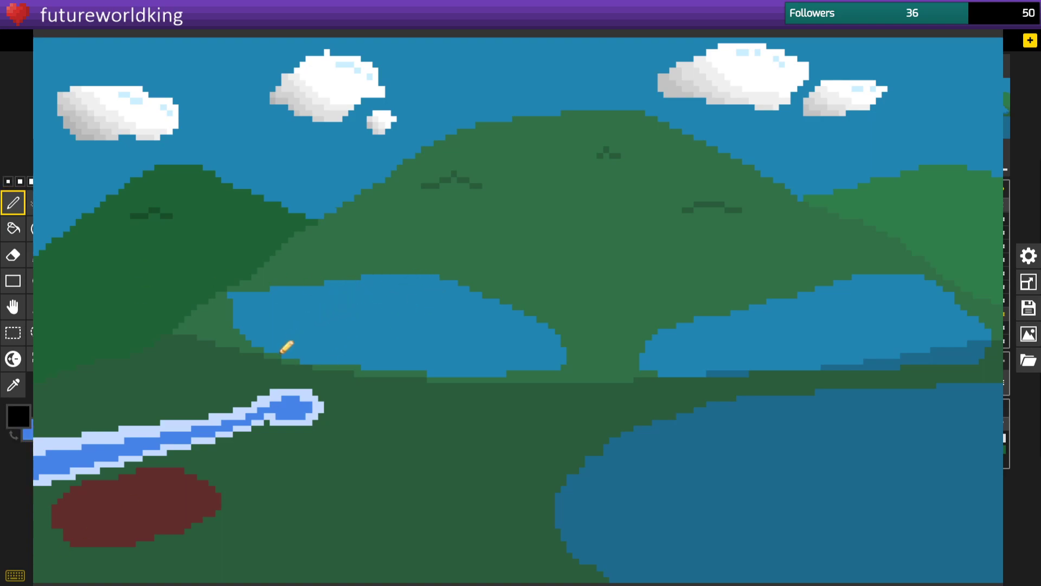
left_click_drag(350, 317, 353, 312)
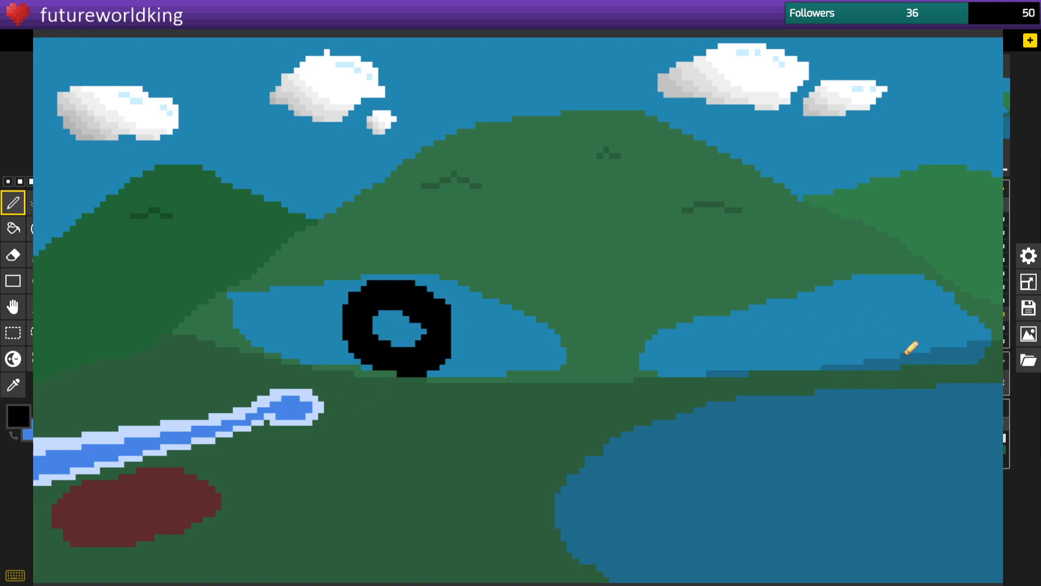
left_click_drag(864, 325, 857, 345)
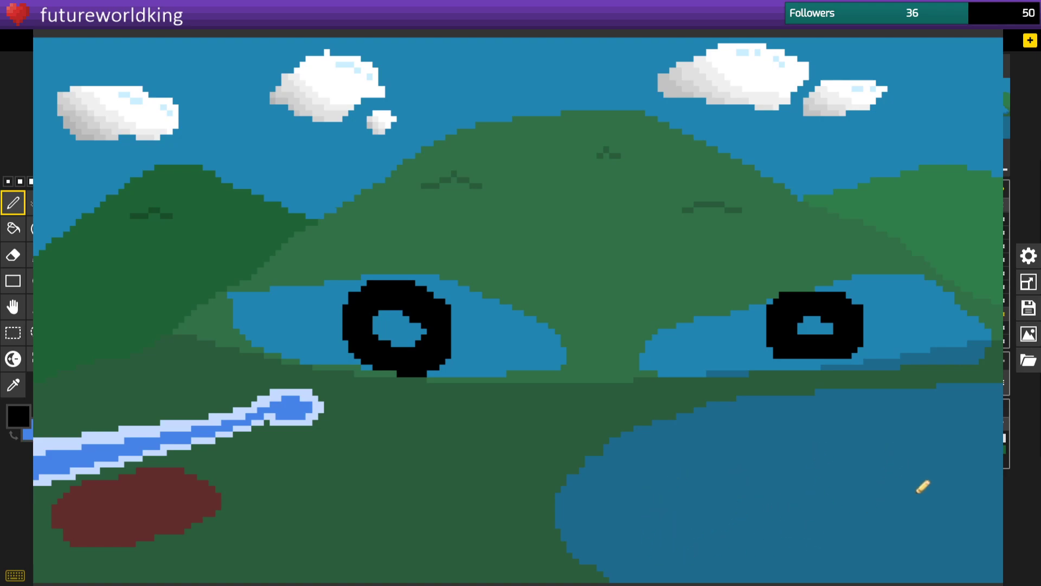
Draw thick black outlines of jagged upper and lower teeth across the mouth cut-out.
left_click_drag(897, 397, 645, 444)
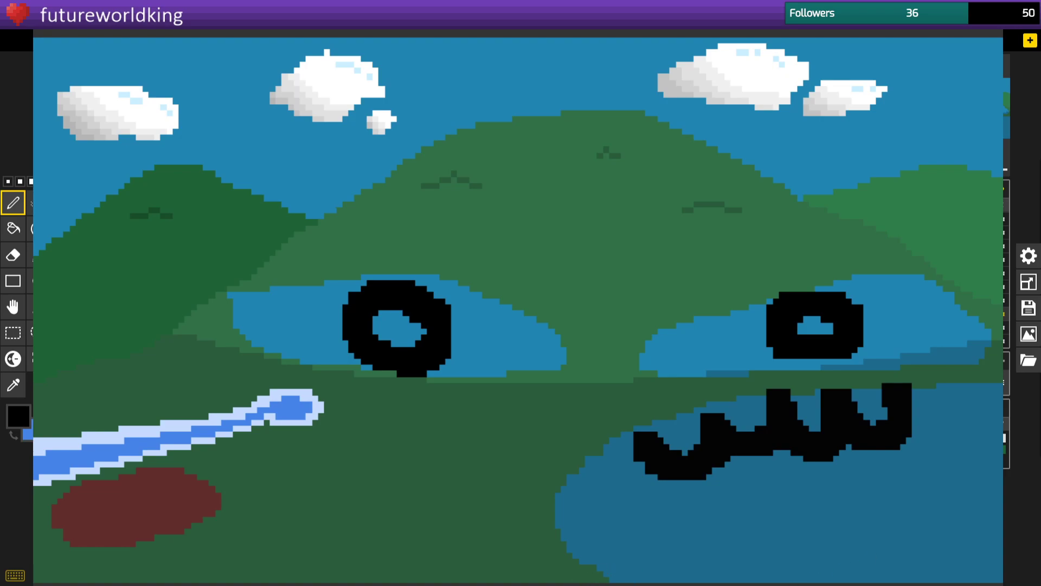
left_click_drag(585, 546, 1001, 529)
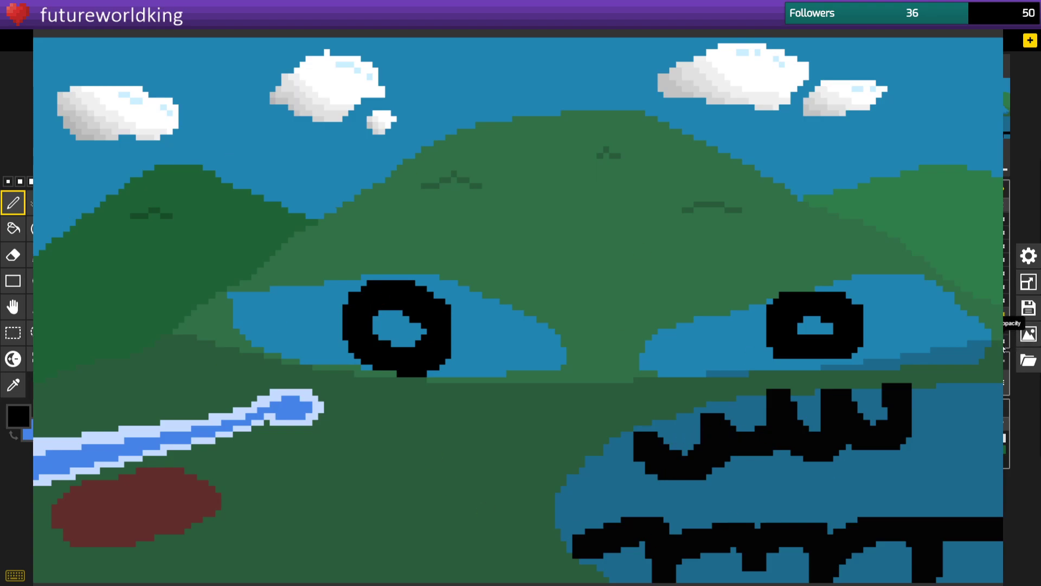
Take away the blue sky background and bucket-fill the sky, both eyes and the centres of their irises with white.
key("Return")
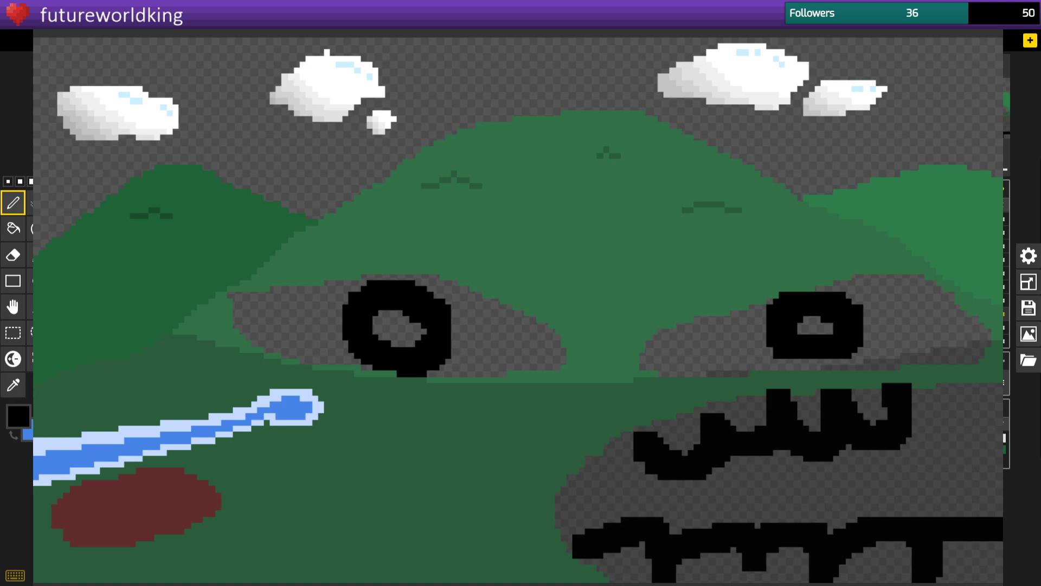
left_click(16, 417)
left_click(20, 443)
left_click(16, 231)
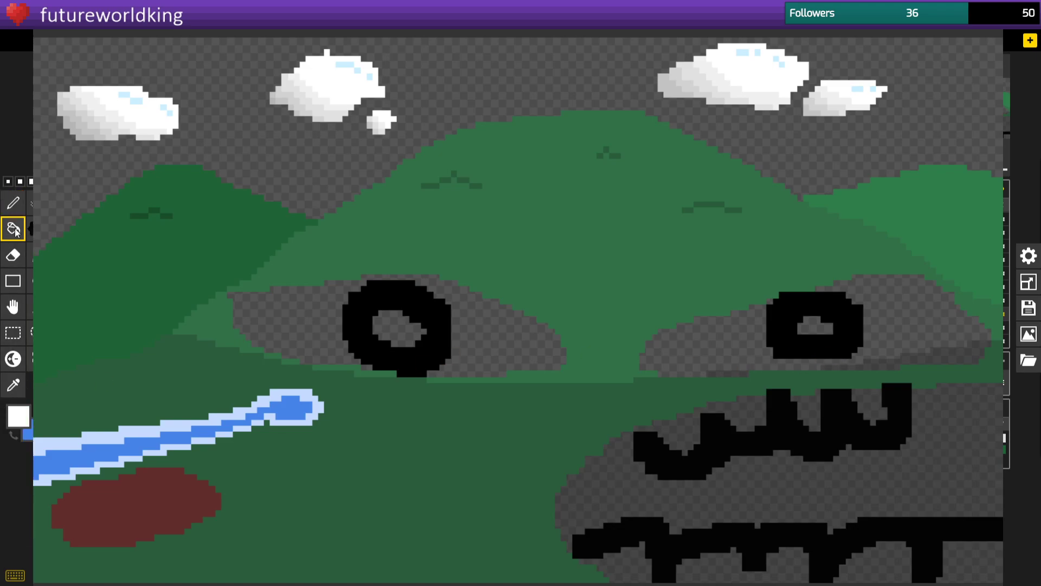
left_click(326, 157)
left_click(487, 367)
left_click(397, 329)
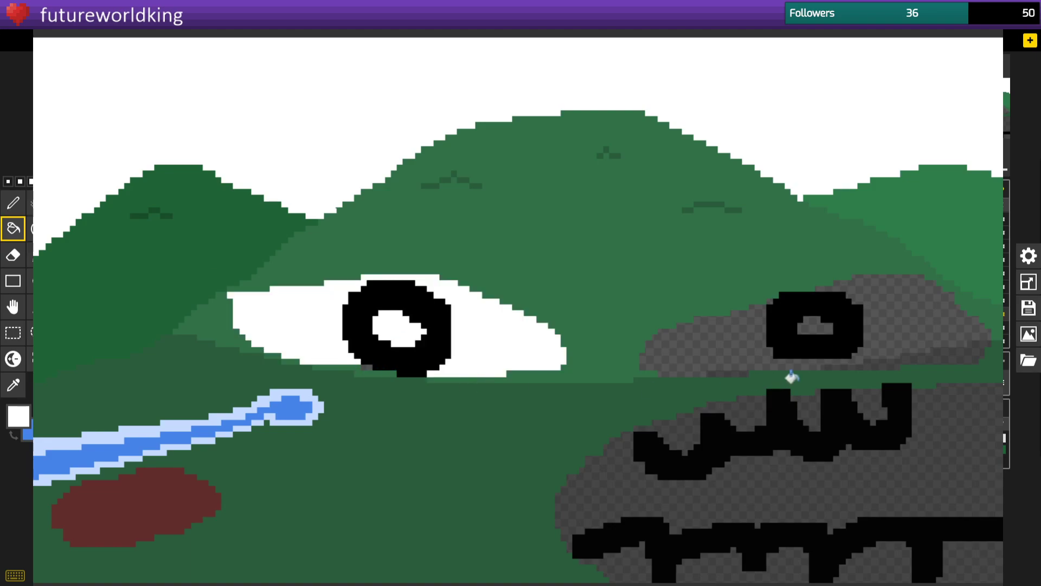
left_click(767, 365)
left_click(815, 328)
Bucket-fill the mouth opening and the gaps between the upper and lower teeth with white, undoing the fill over the black outline.
left_click(906, 472)
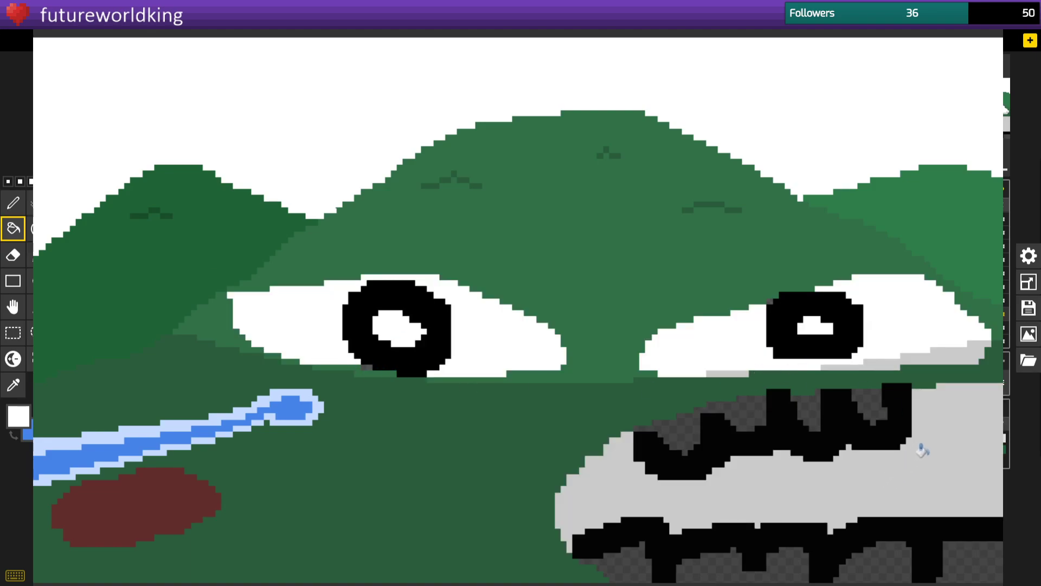
left_click(870, 407)
left_click(807, 406)
left_click(740, 461)
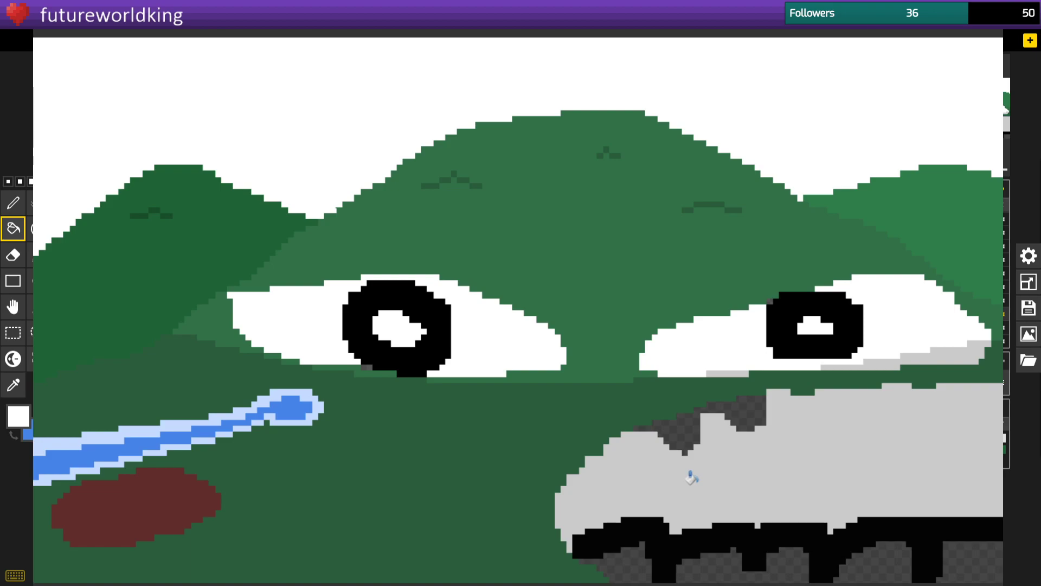
key("ctrl+z")
left_click(714, 566)
left_click(630, 564)
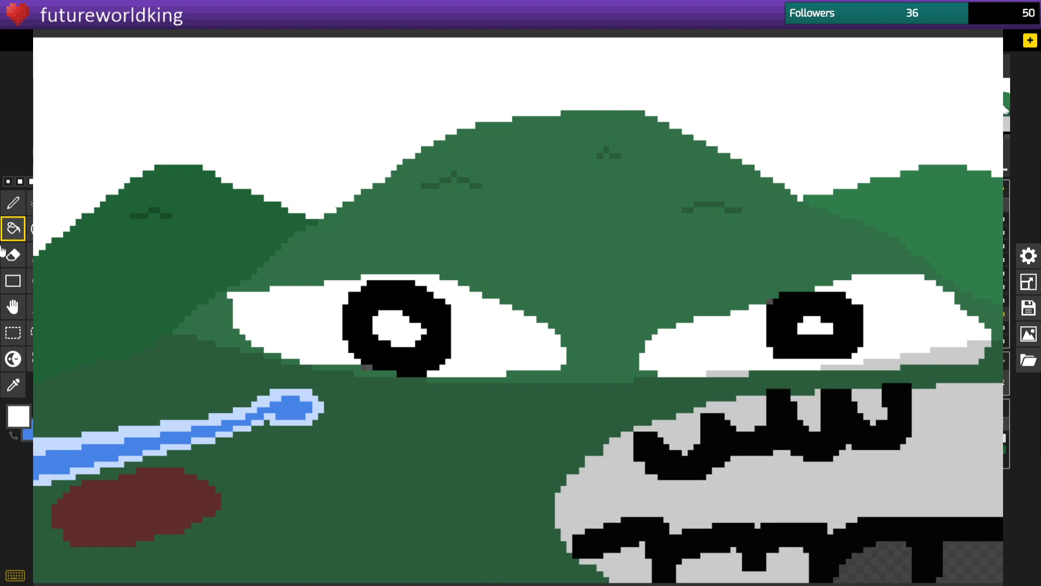
left_click(31, 228)
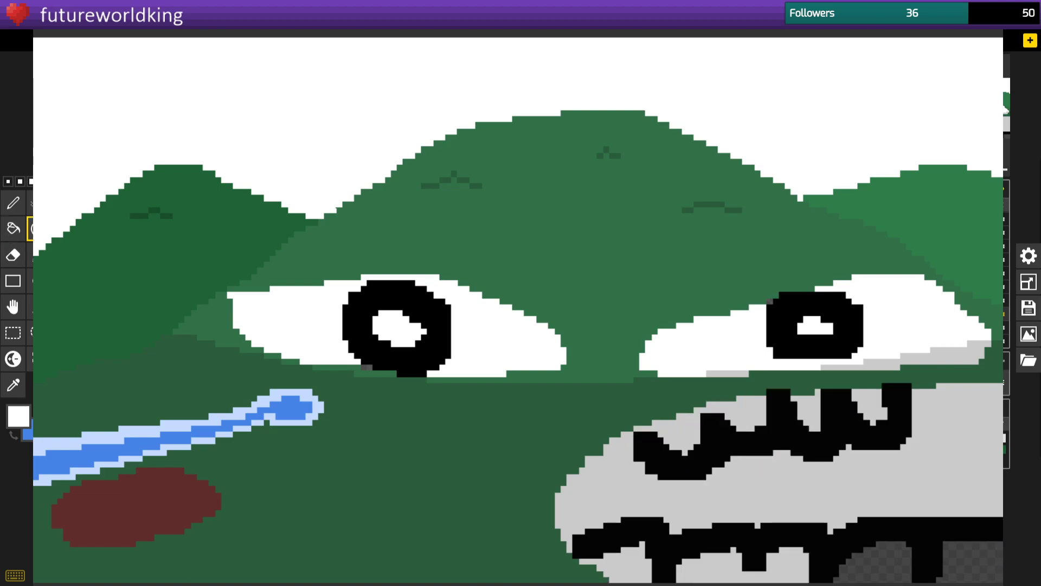
left_click(878, 565)
Bucket-fill the centres of both irises with bright red and the open mouth between the teeth with a muted red.
left_click(23, 408)
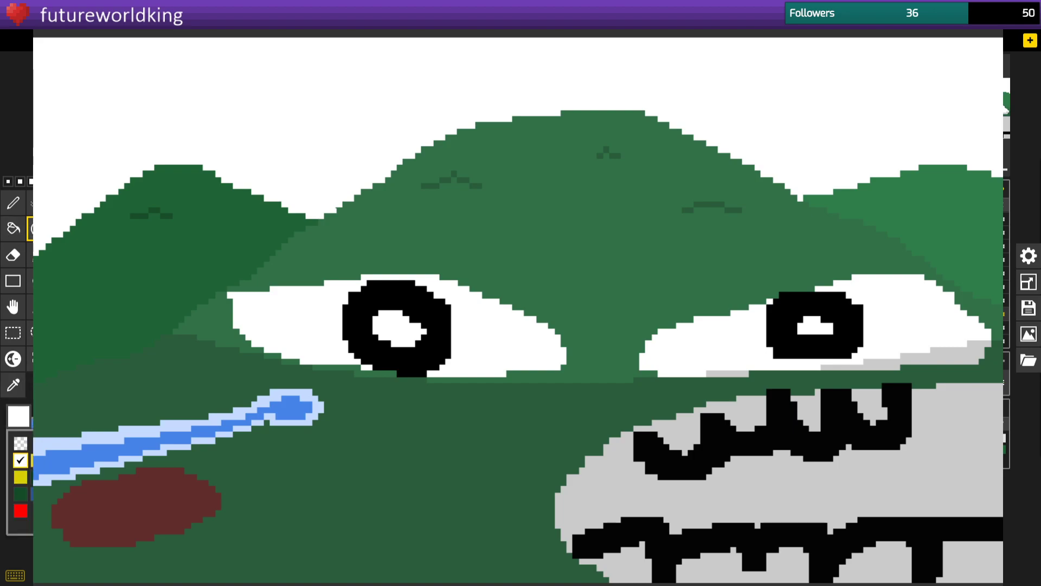
left_click(54, 460)
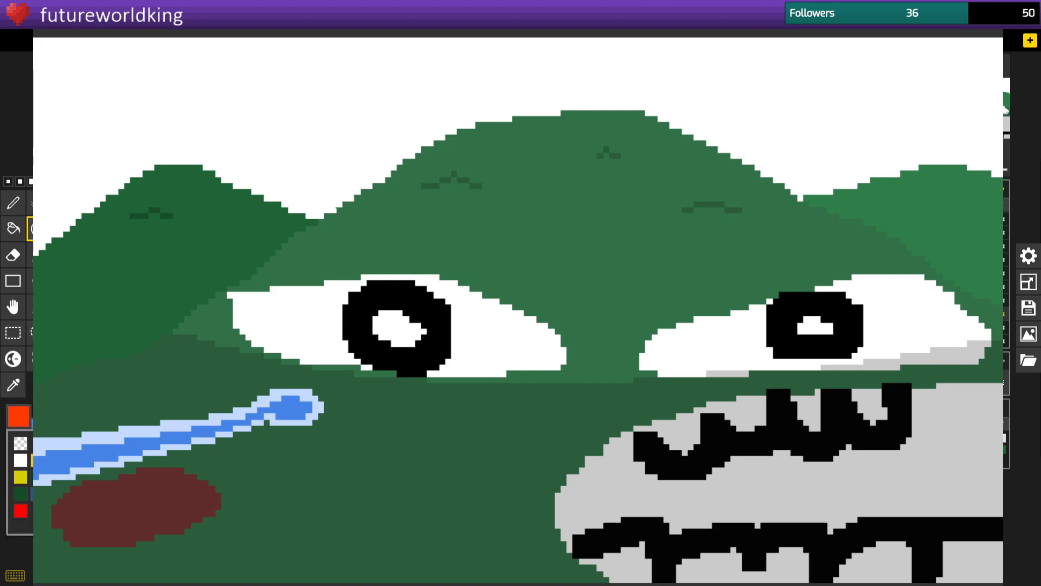
left_click(20, 511)
left_click(13, 229)
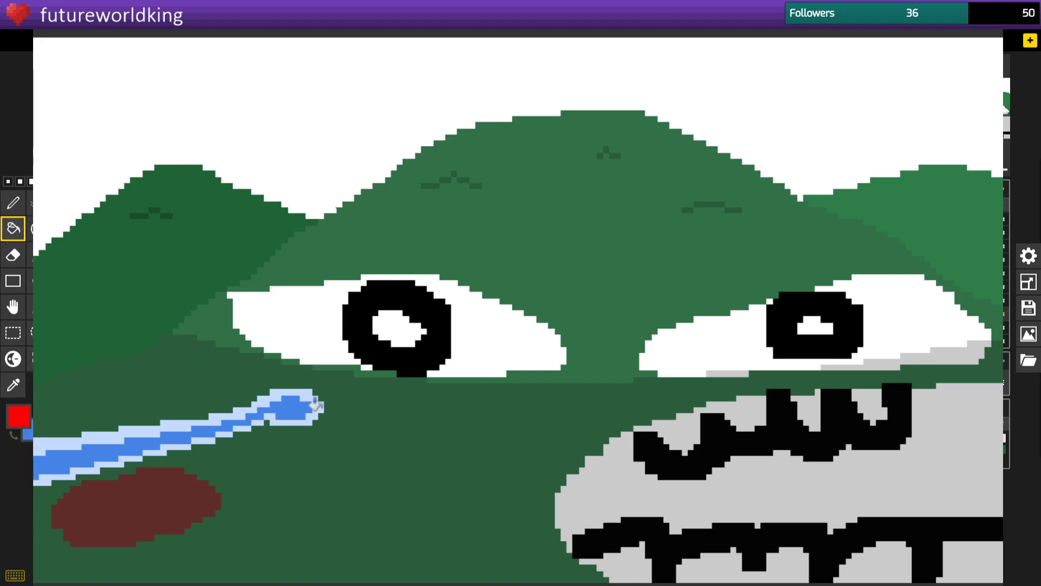
left_click(398, 328)
left_click(815, 326)
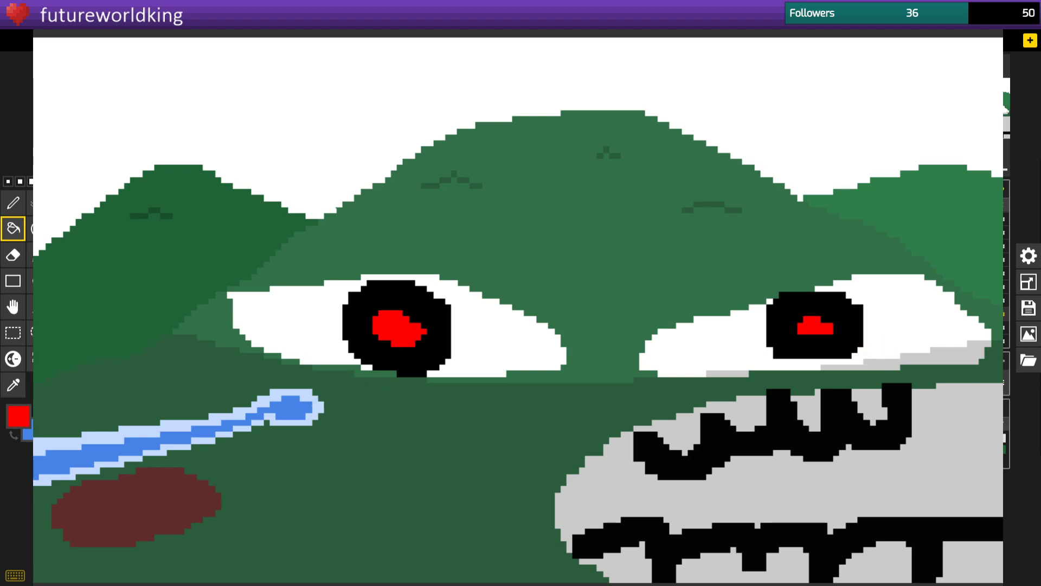
left_click(19, 415)
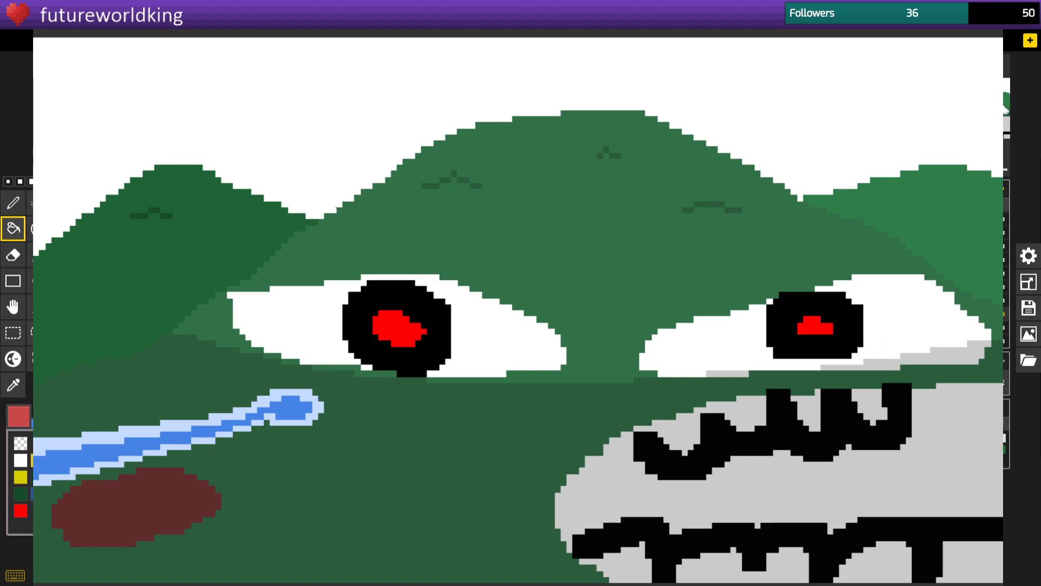
left_click(809, 518)
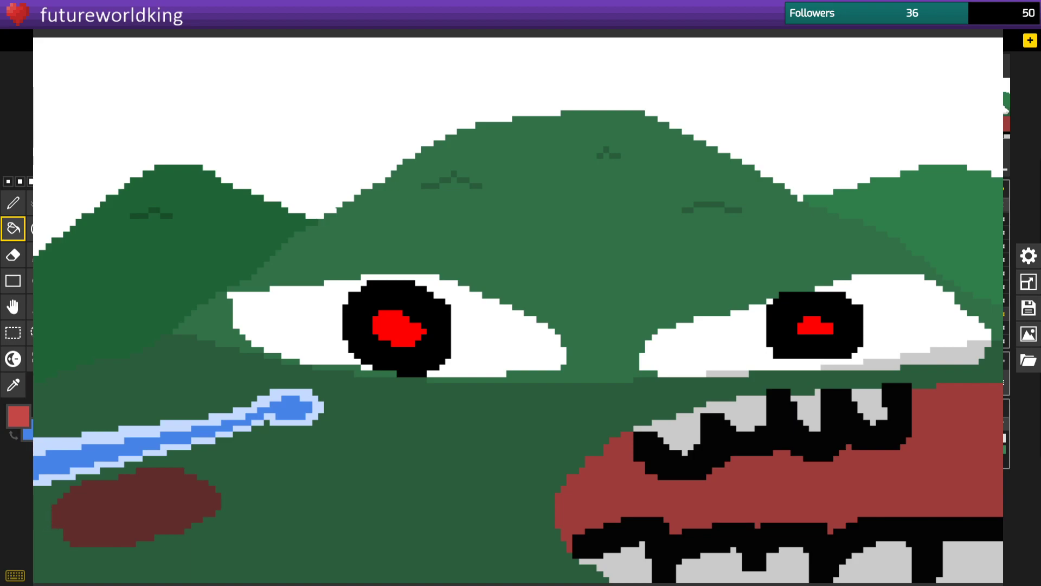
Handwrite "IMMA BABY" on two lines in the white sky with a thicker black pen.
left_click(18, 417)
left_click_drag(141, 460, 31, 556)
left_click(21, 186)
left_click(21, 186)
left_click(18, 205)
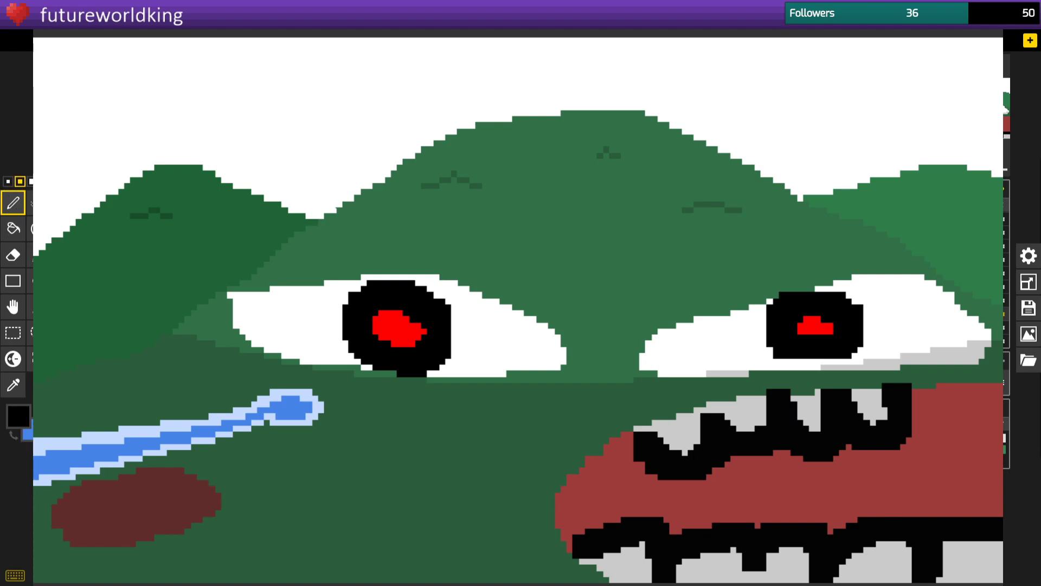
mouse_move(105, 58)
left_mouse_down()
mouse_move(114, 95)
mouse_move(326, 91)
mouse_move(319, 72)
left_mouse_up()
left_click_drag(210, 118, 221, 152)
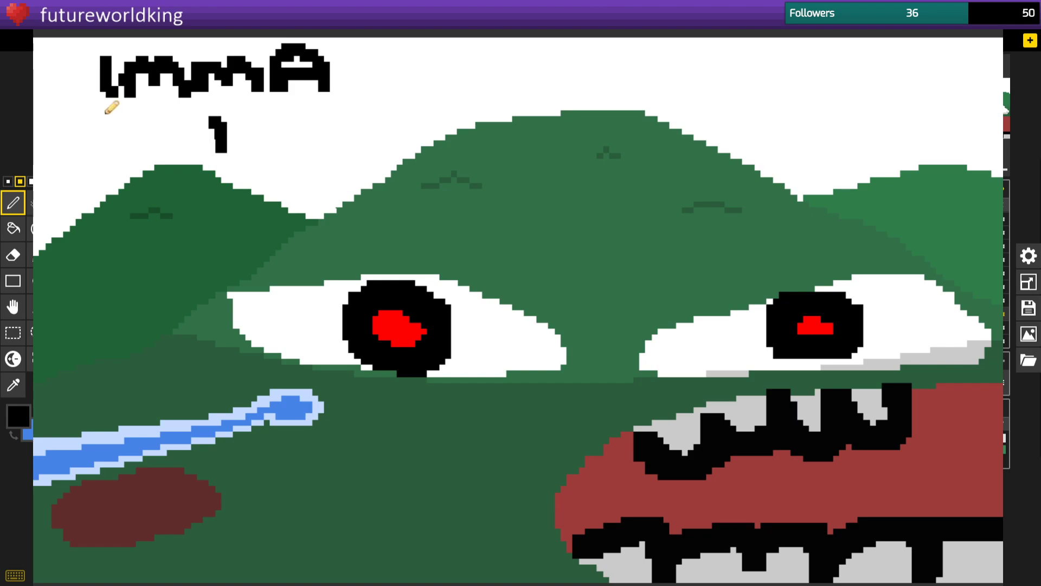
mouse_move(215, 116)
left_mouse_down()
mouse_move(222, 157)
mouse_move(300, 159)
mouse_move(302, 102)
left_mouse_up()
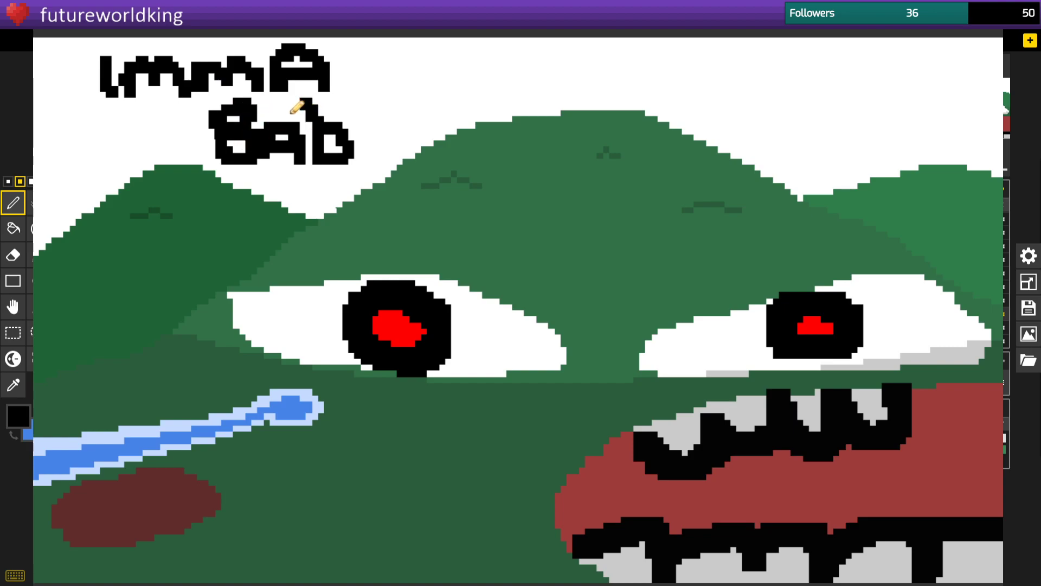
left_click_drag(363, 114, 379, 187)
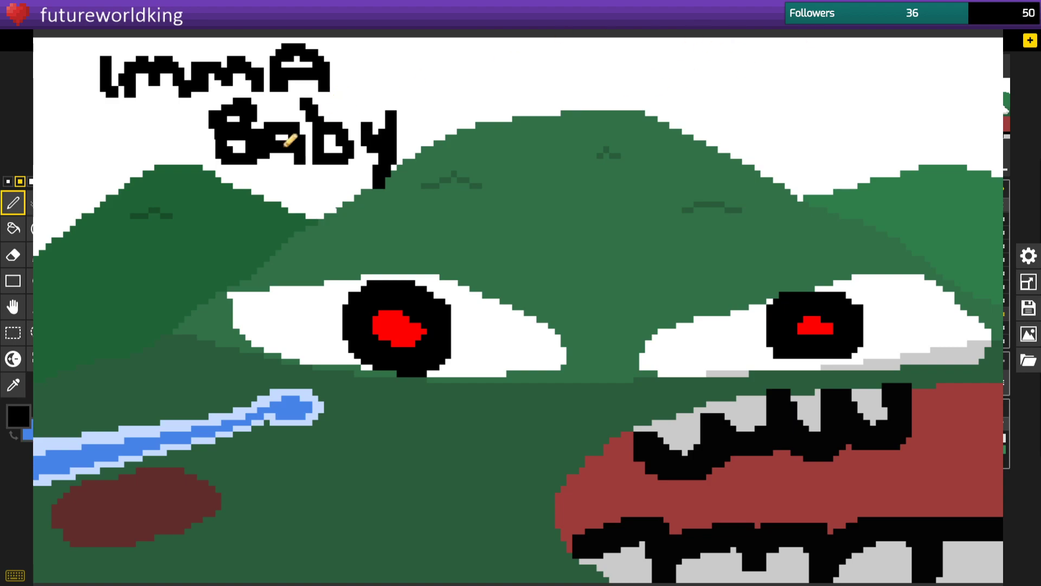
Undo all pen strokes of the "IMMA BABY" lettering in the sky.
key("ctrl+z")
key("ctrl+z")
key("ctrl+z")
key("ctrl+z")
key("ctrl+z")
key("ctrl+z")
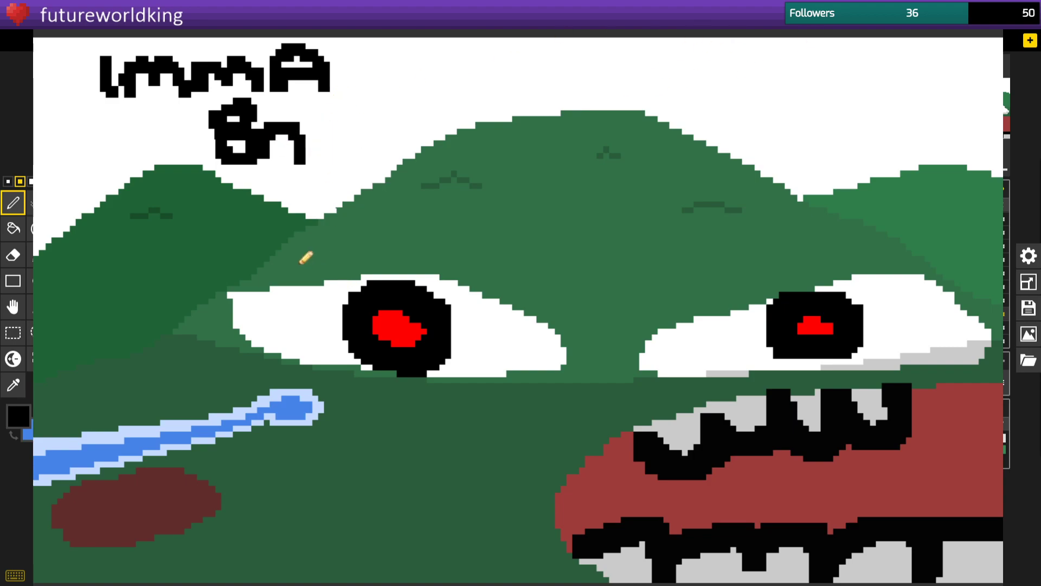
key("ctrl+z")
key("ctrl+z")
key("ctrl+z")
key("ctrl+z")
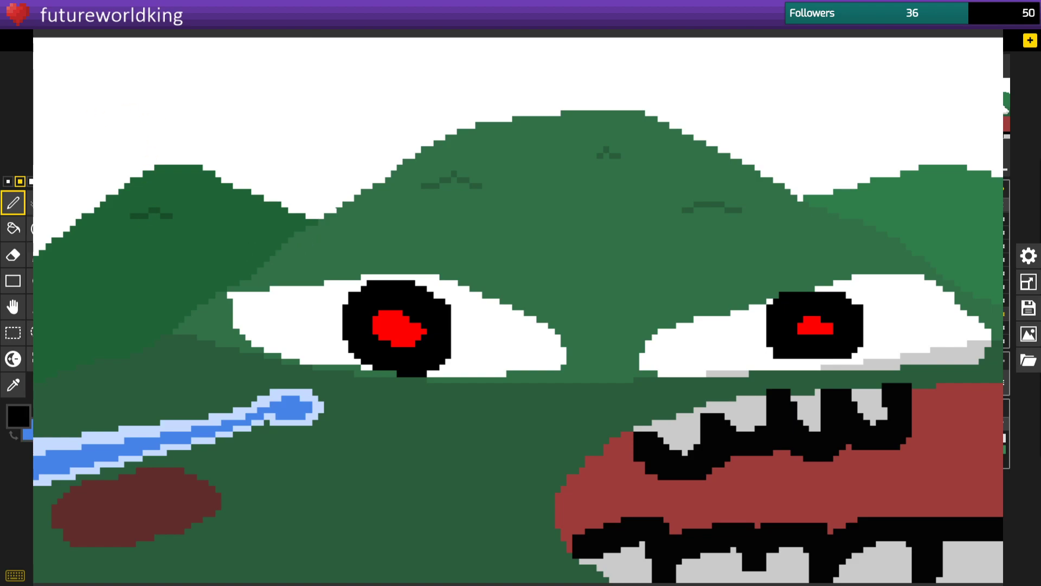
Handwrite "A baby" in thick black letters at the start of the white sky.
key("ctrl+y")
key("ctrl+y")
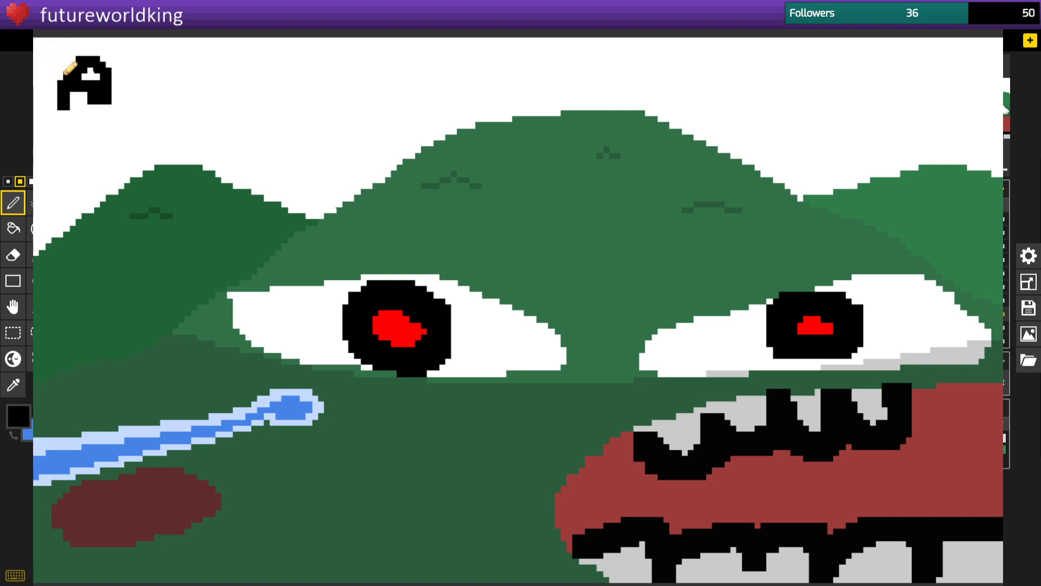
key("ctrl+y")
key("ctrl+y")
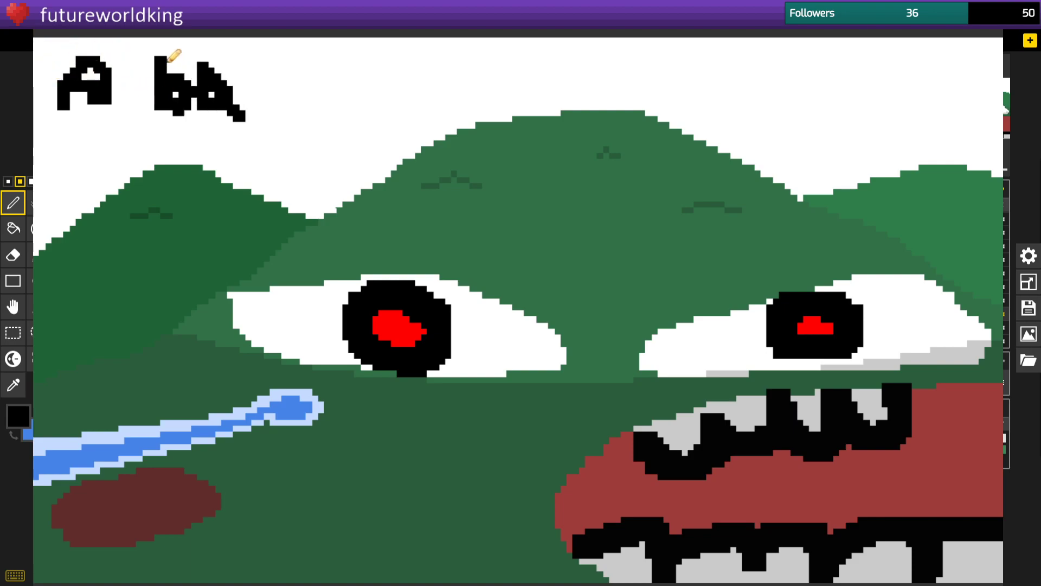
key("ctrl+y")
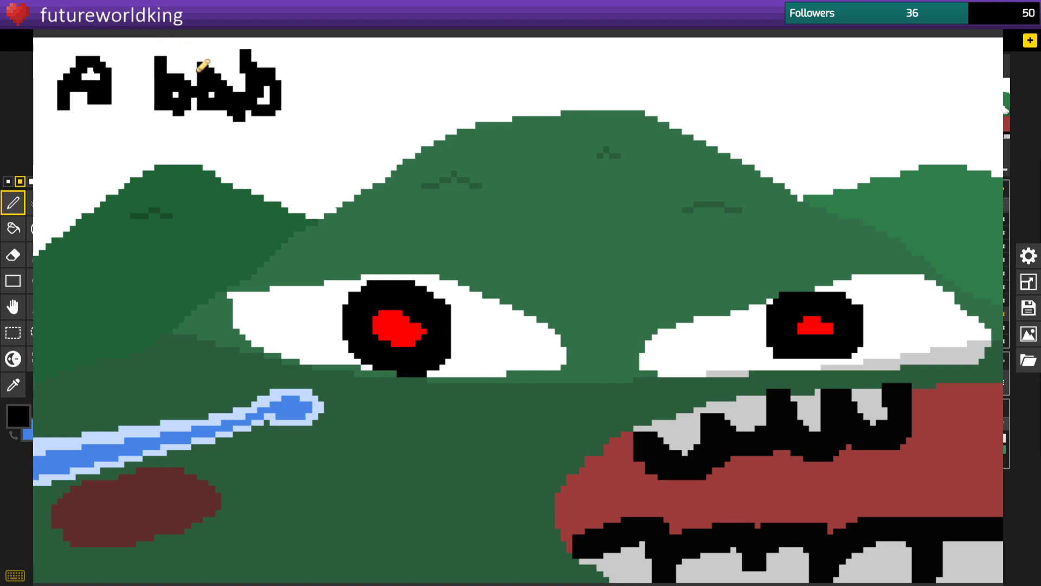
left_click_drag(286, 85, 311, 135)
left_click_drag(354, 103, 330, 125)
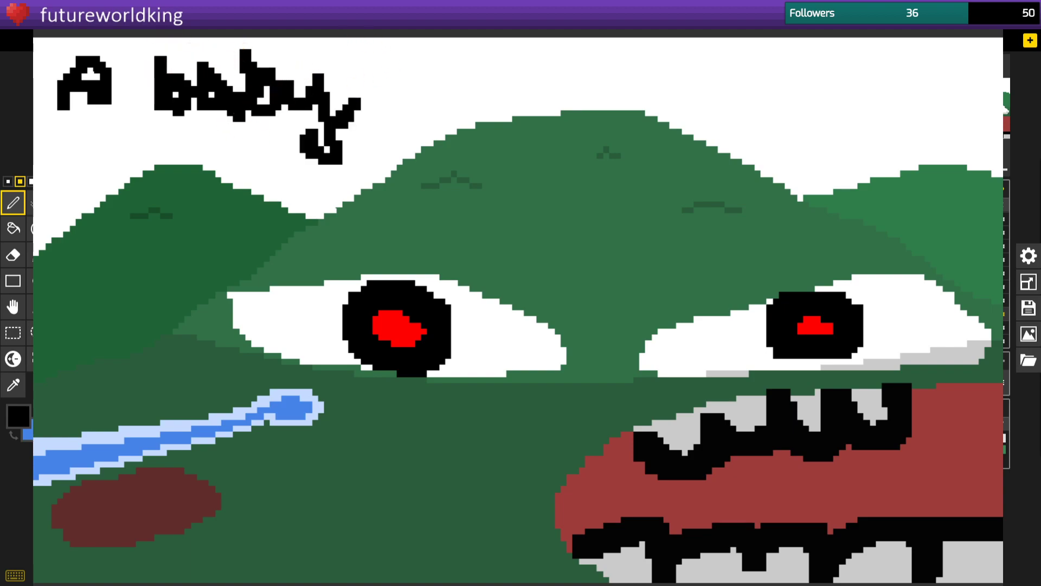
Continue the sky lettering with "I am - yoda" in thick black and take away the blue beam above the dark red cheek.
left_click_drag(396, 55, 397, 99)
key("ctrl+y")
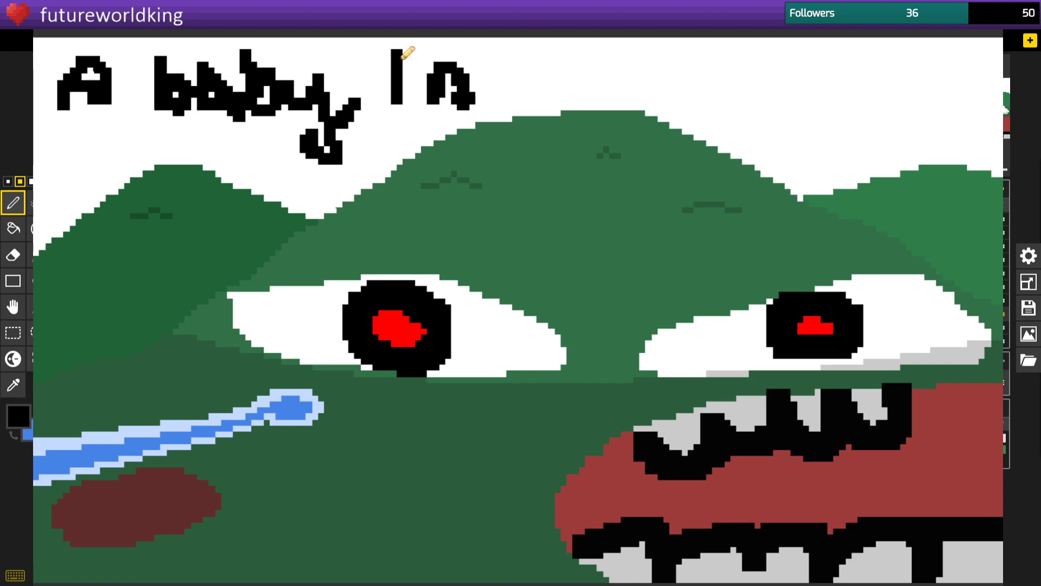
key("ctrl+y")
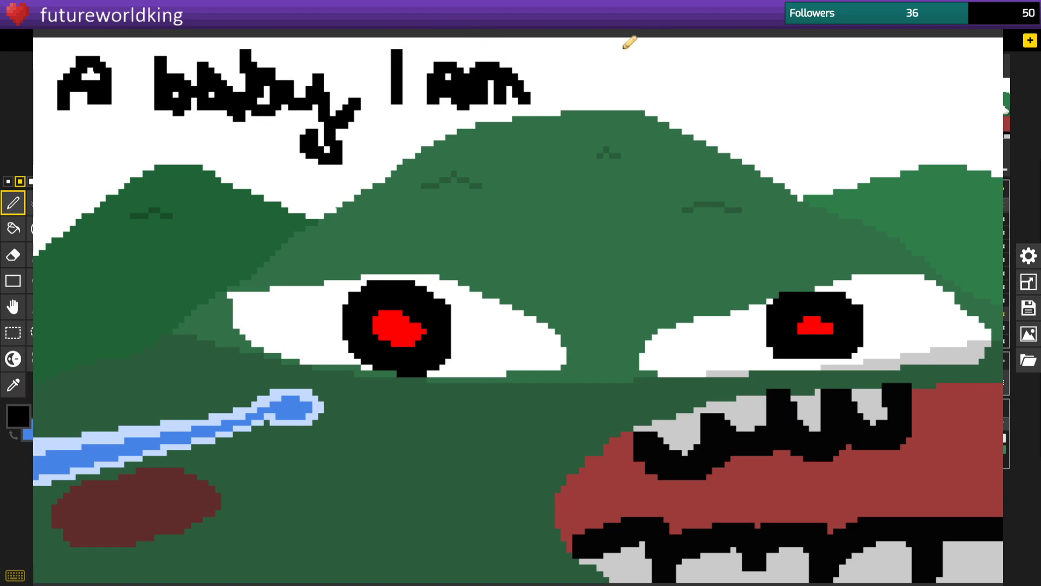
mouse_move(602, 74)
left_mouse_down()
mouse_move(670, 86)
mouse_move(687, 68)
mouse_move(730, 68)
left_mouse_up()
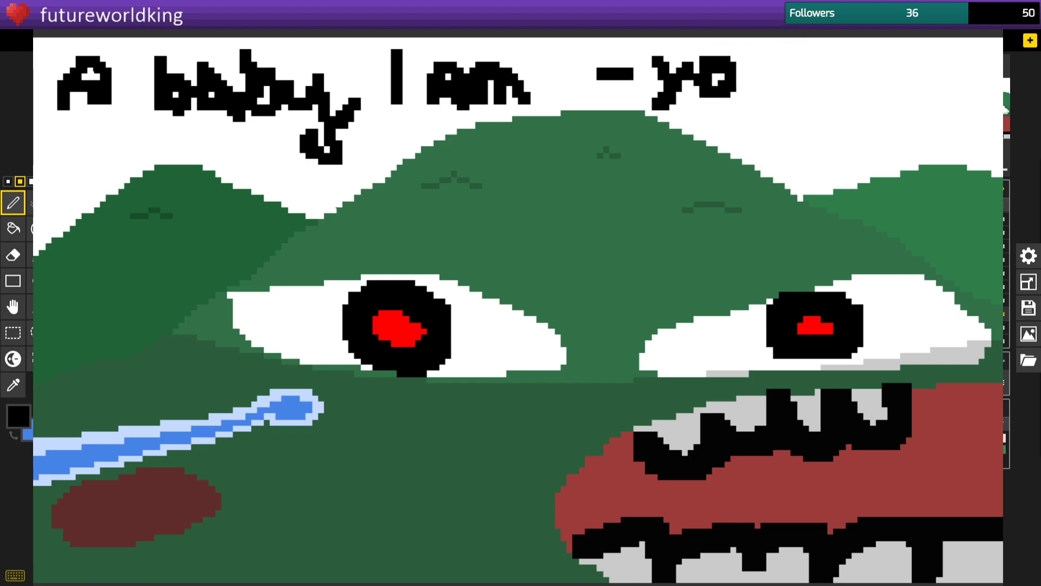
left_click_drag(771, 41, 749, 81)
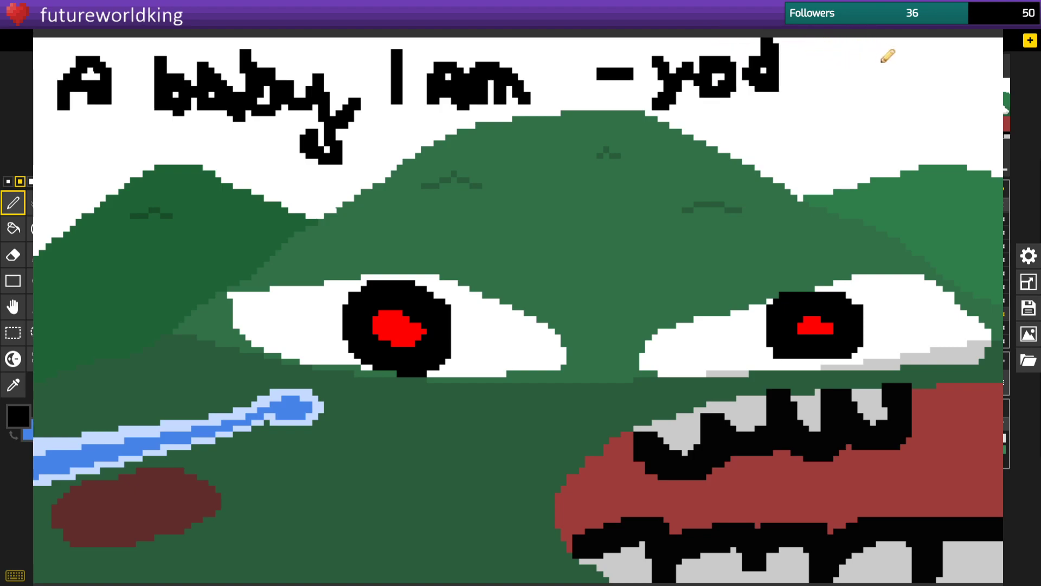
left_click_drag(816, 65, 837, 97)
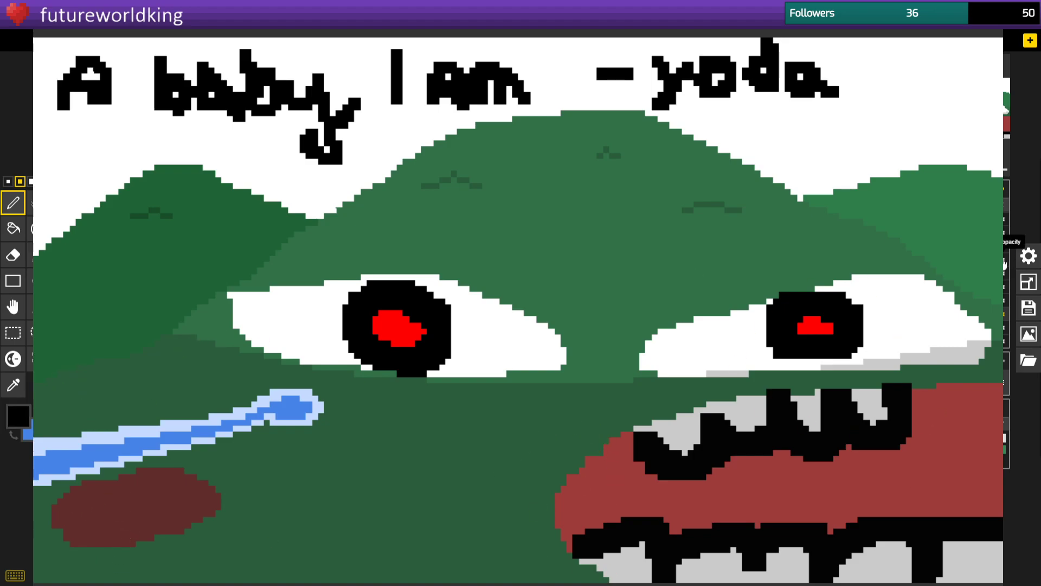
key("ctrl+z")
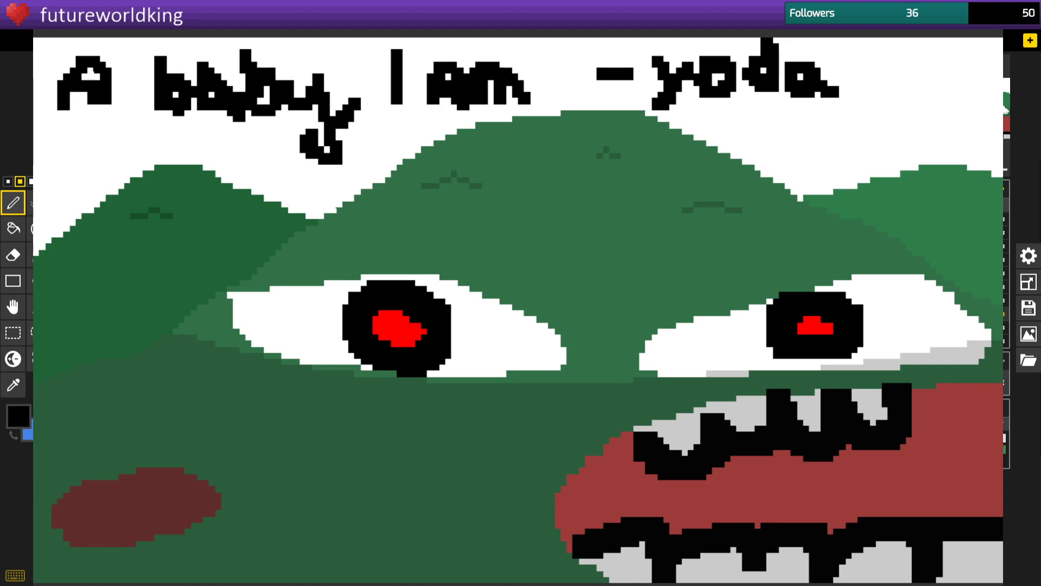
Handwrite "ART 4 EVA" with the thinnest black pen on the green beside the dark red cheek and frame it with a heart outline.
left_click(8, 182)
mouse_move(296, 478)
left_mouse_down()
mouse_move(327, 468)
mouse_move(339, 478)
left_mouse_up()
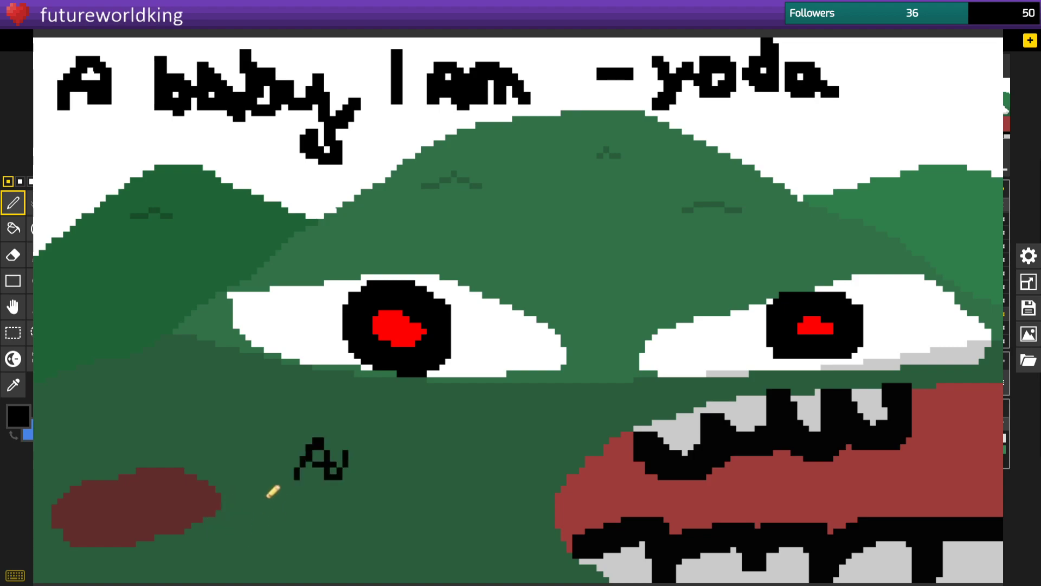
left_click_drag(344, 441, 370, 477)
mouse_move(386, 439)
left_mouse_down()
mouse_move(387, 479)
mouse_move(403, 440)
left_mouse_up()
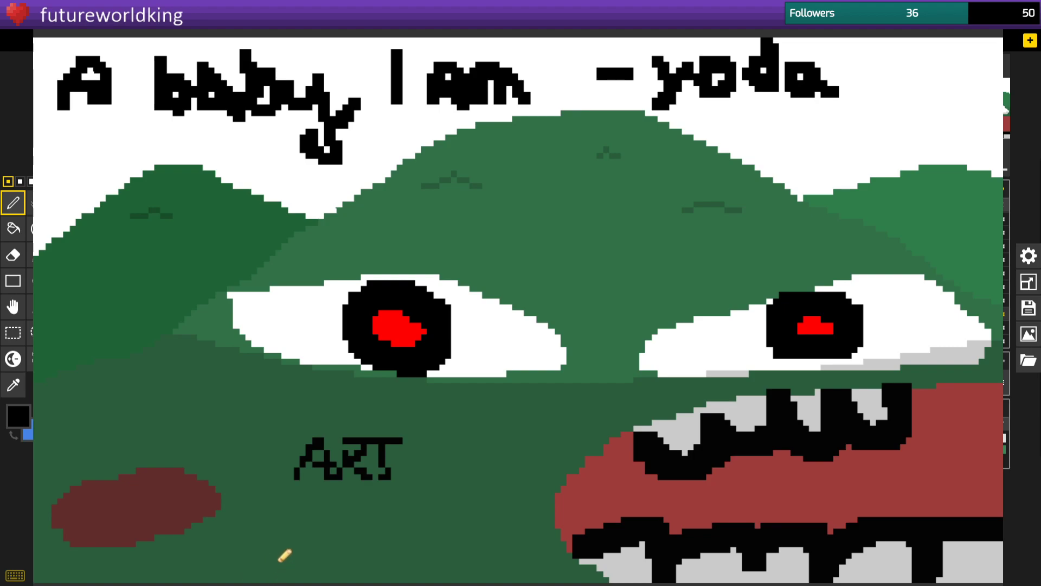
left_click_drag(332, 488, 354, 509)
left_click_drag(351, 487, 365, 528)
mouse_move(297, 518)
left_mouse_down()
mouse_move(311, 555)
mouse_move(325, 520)
mouse_move(325, 544)
mouse_move(362, 524)
mouse_move(408, 557)
mouse_move(428, 538)
left_mouse_up()
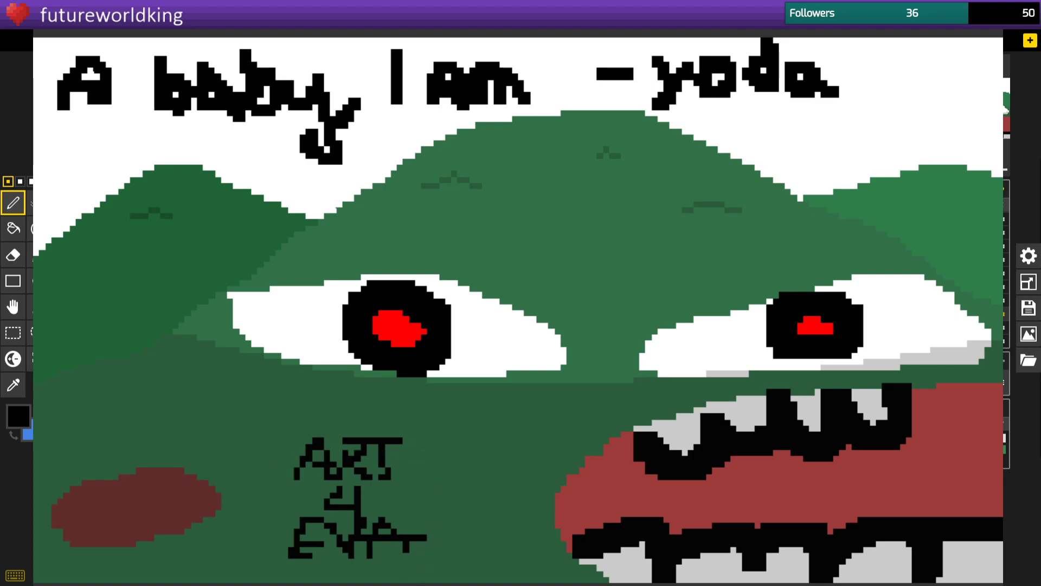
left_click_drag(379, 579, 349, 417)
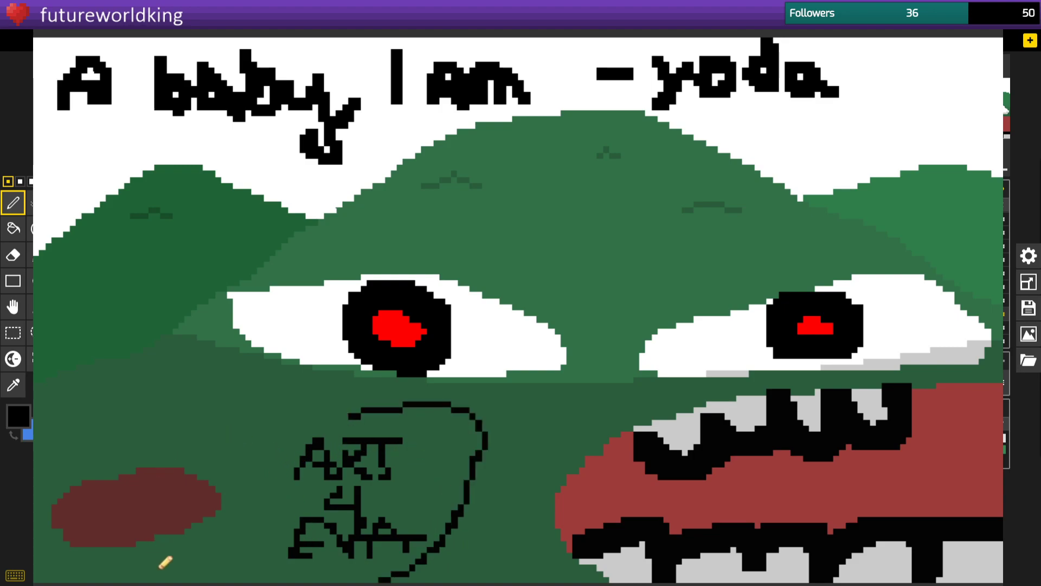
left_click_drag(351, 421, 321, 580)
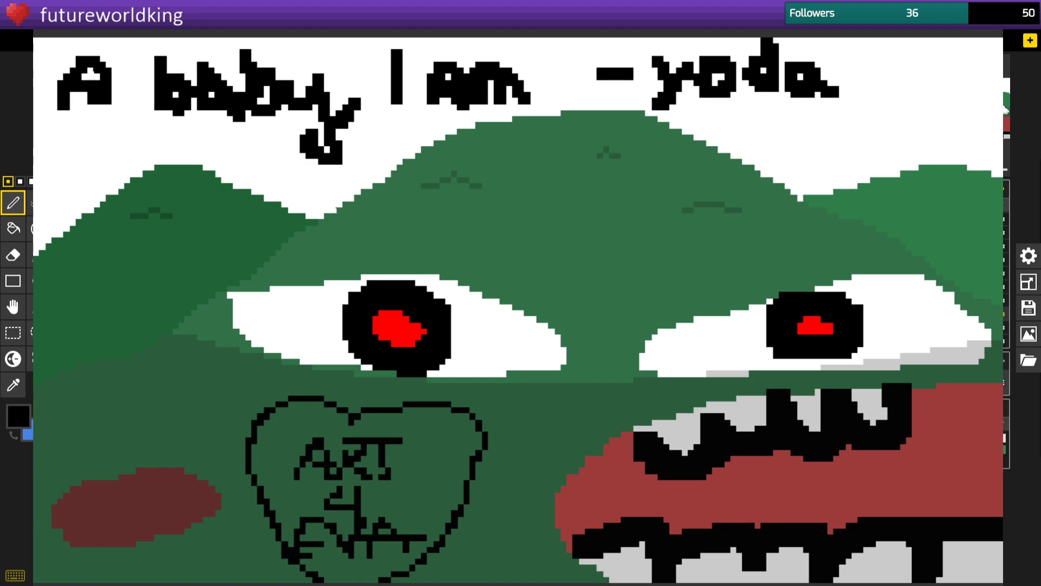
Open the image export options and look at the available formats.
left_click(1026, 335)
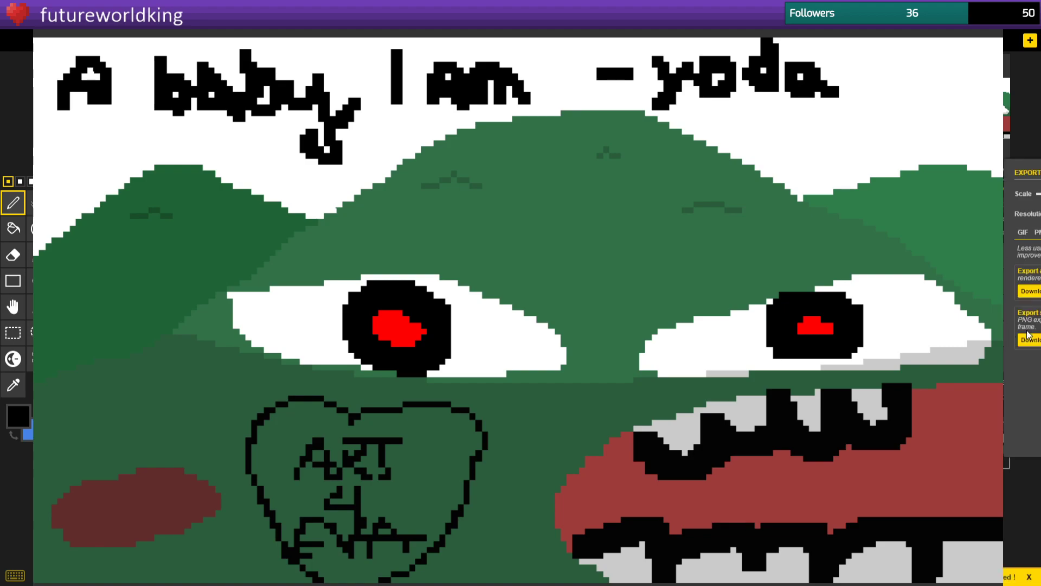
left_click(934, 231)
left_click(980, 231)
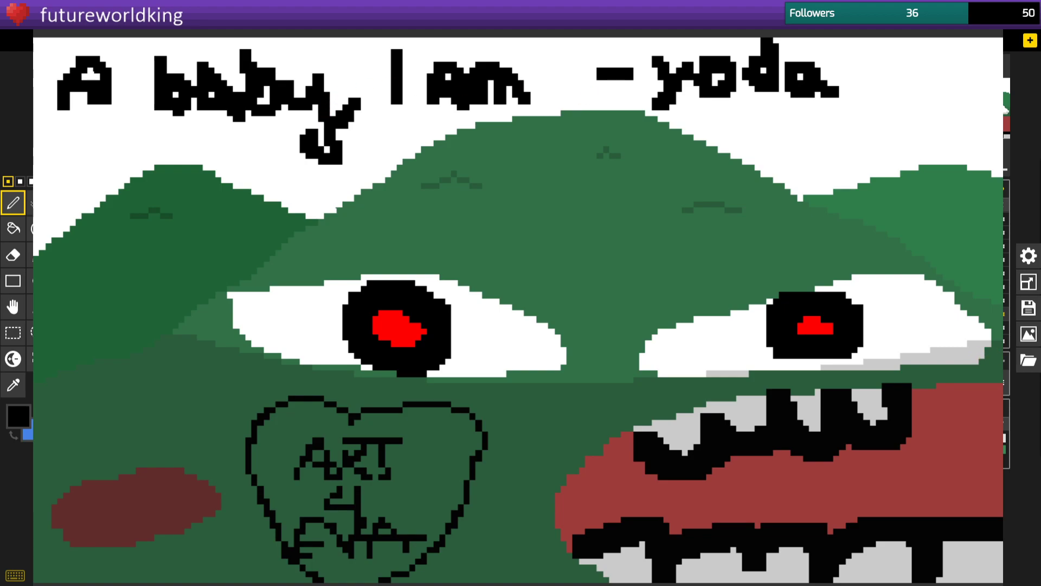
Turn all white, black and red areas of the face and lettering transparent by painting every pixel of the same colour.
left_click(13, 229)
left_click(19, 416)
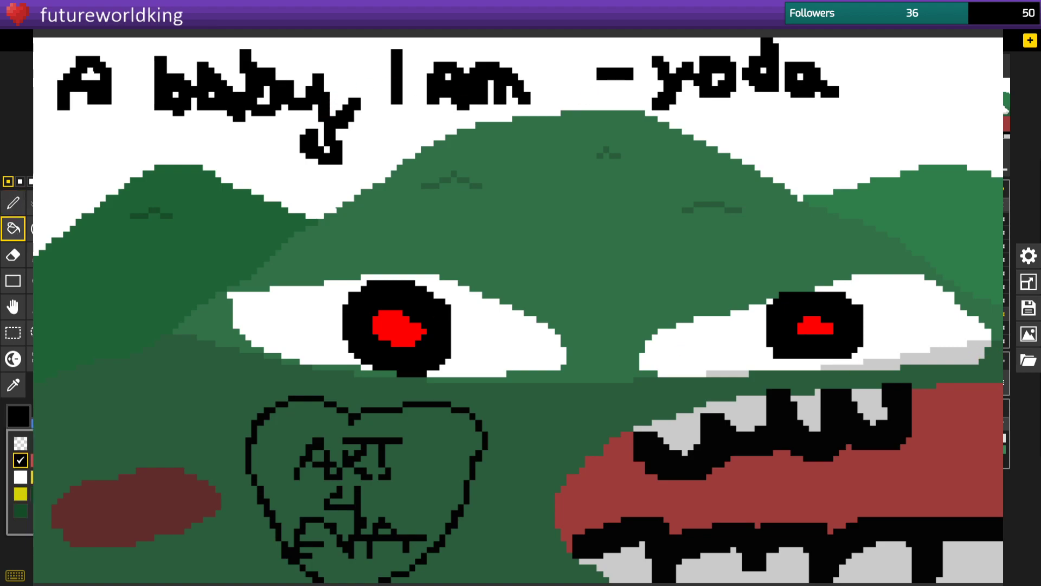
left_click(22, 443)
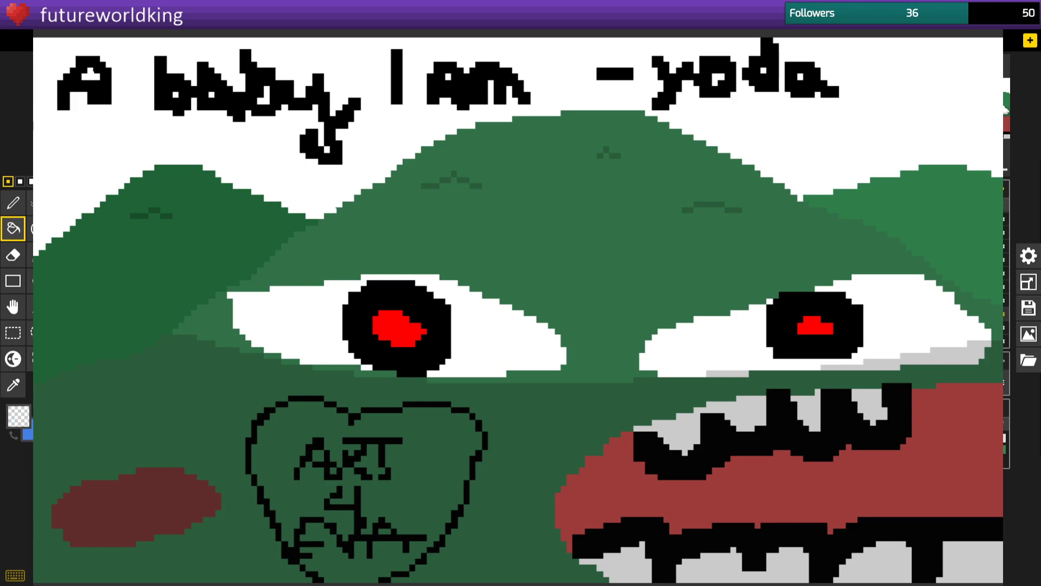
left_click(36, 229)
left_click(130, 152)
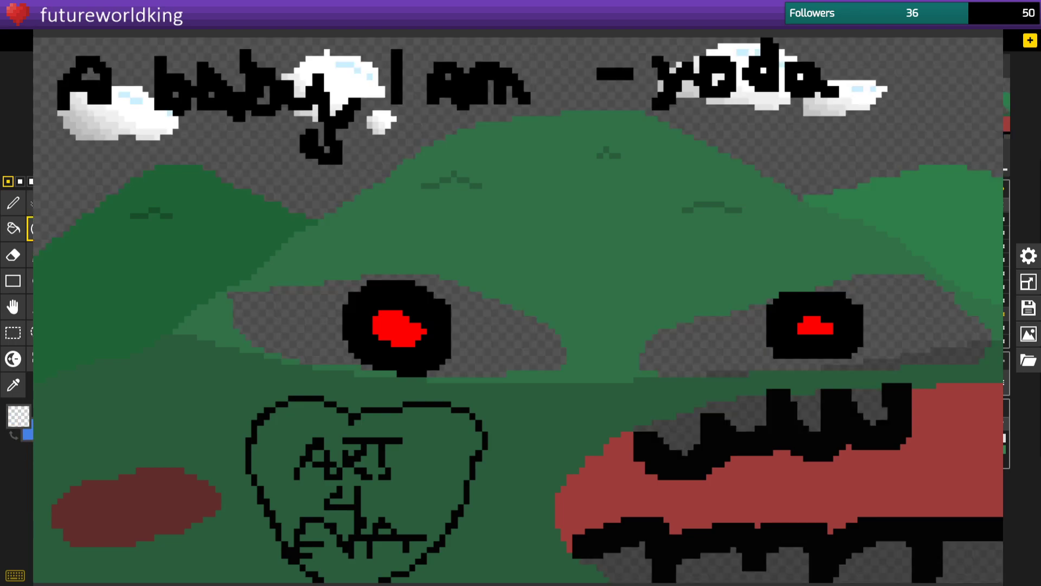
left_click(321, 152)
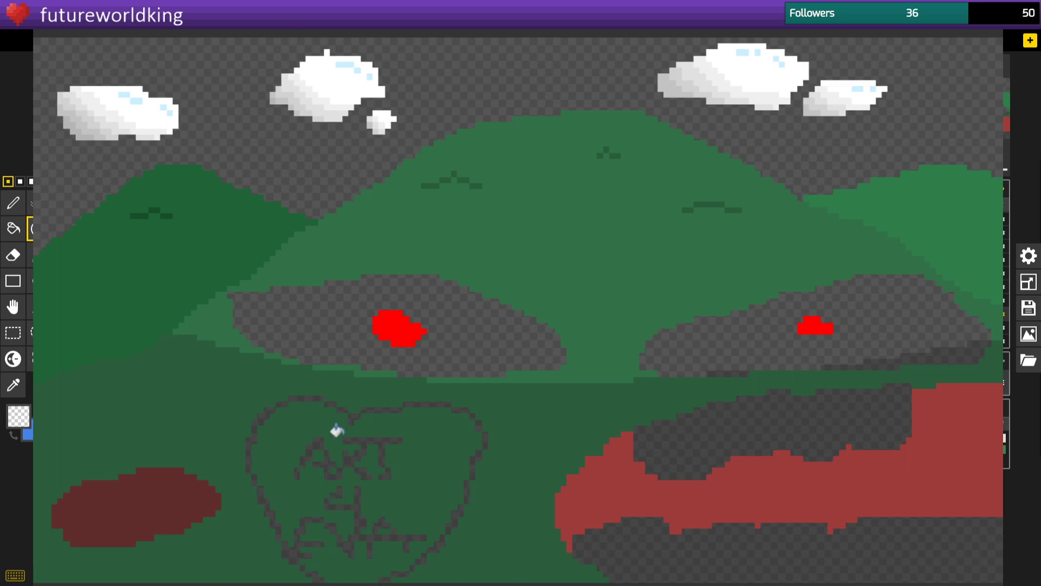
left_click(792, 514)
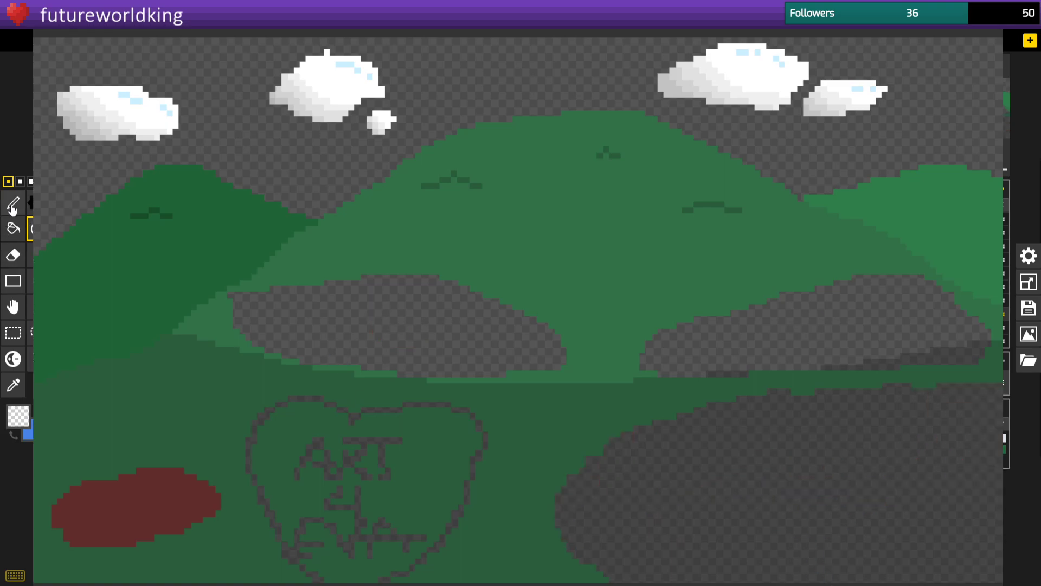
Pick the mountain's green and bucket-fill both transparent eye cut-outs and the mouth cut-out with it.
left_click(14, 386)
left_click(35, 450)
left_click(13, 228)
left_click(273, 324)
left_click(900, 369)
left_click(792, 552)
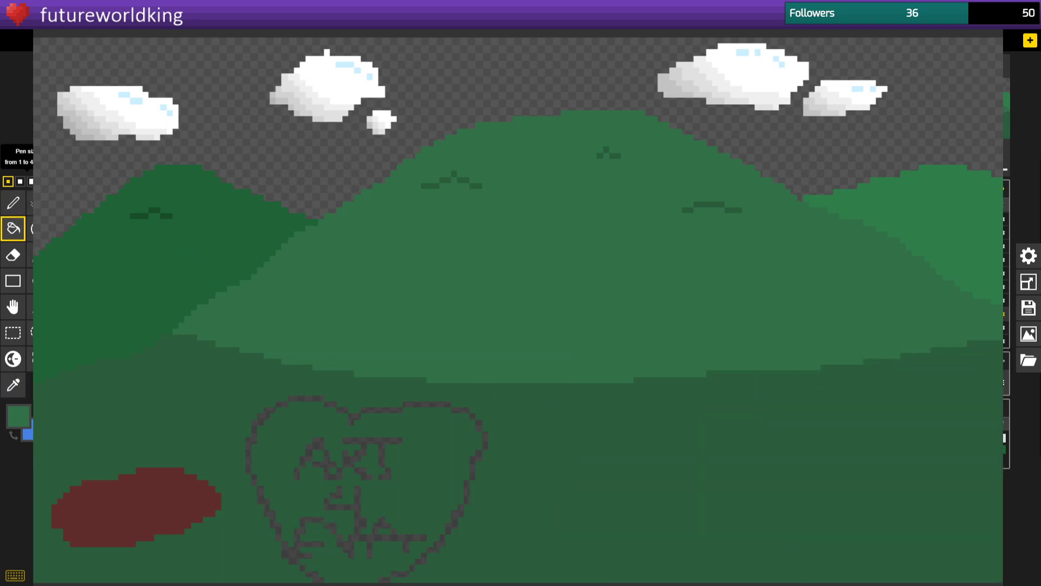
Remove the "ART 4 EVA" lettering and its heart outline from the green foreground.
left_click(19, 208)
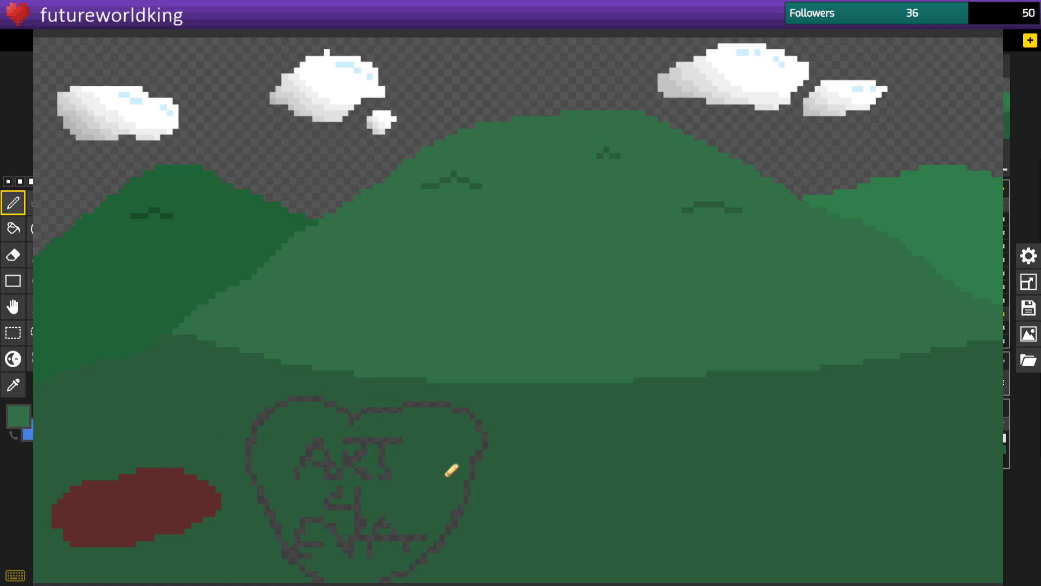
key("ctrl+z")
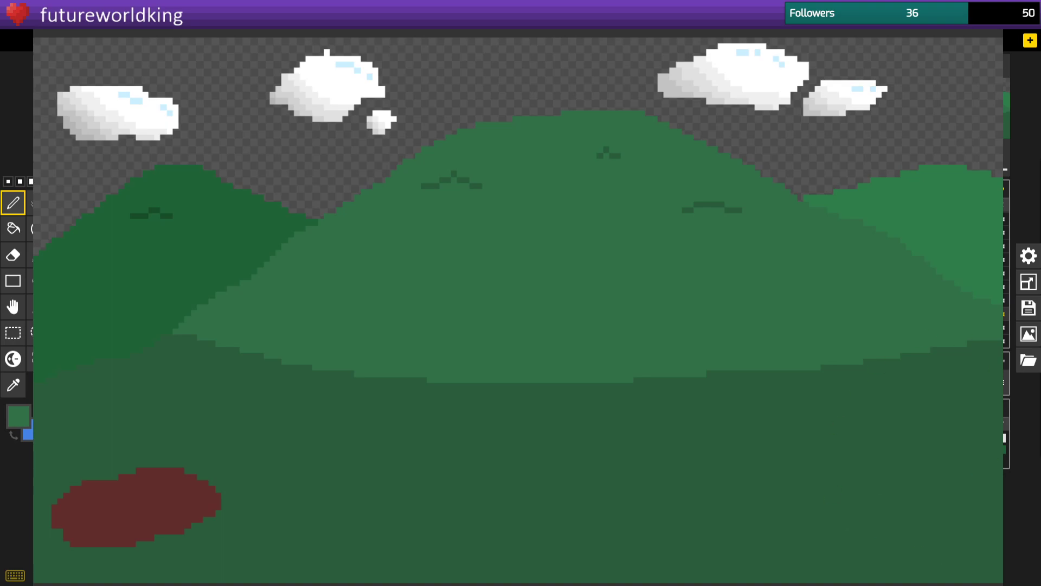
Set the Sky, River and Cave layers to an opacity of 1.
left_click(1004, 345)
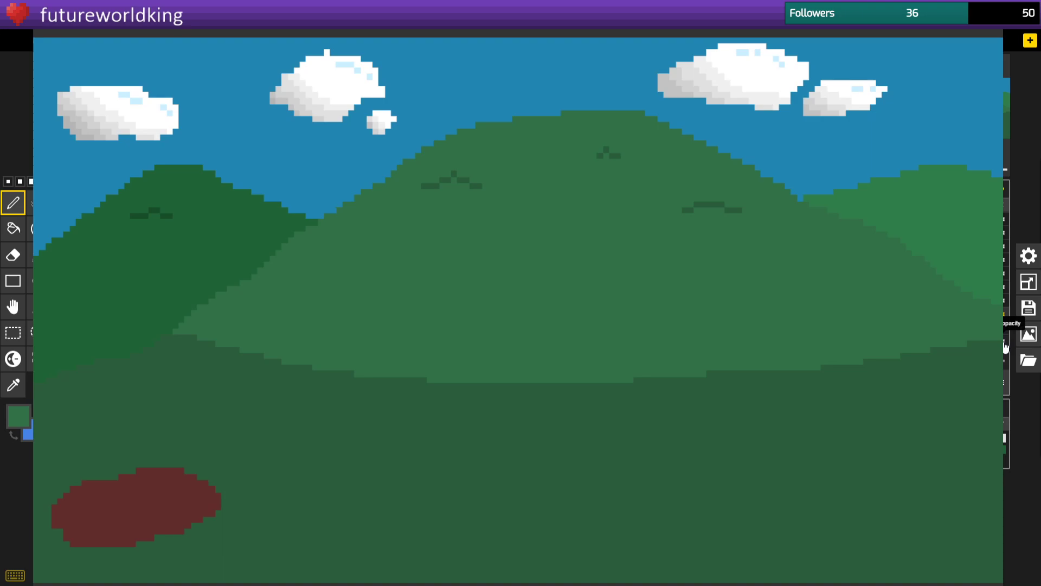
left_click(971, 300)
left_click(971, 287)
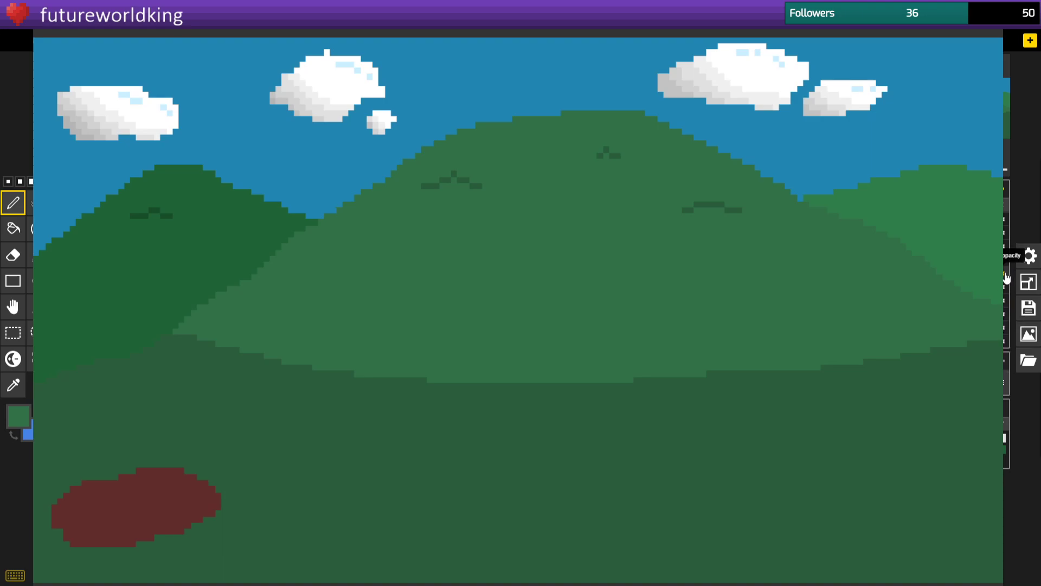
type("1")
key("Return")
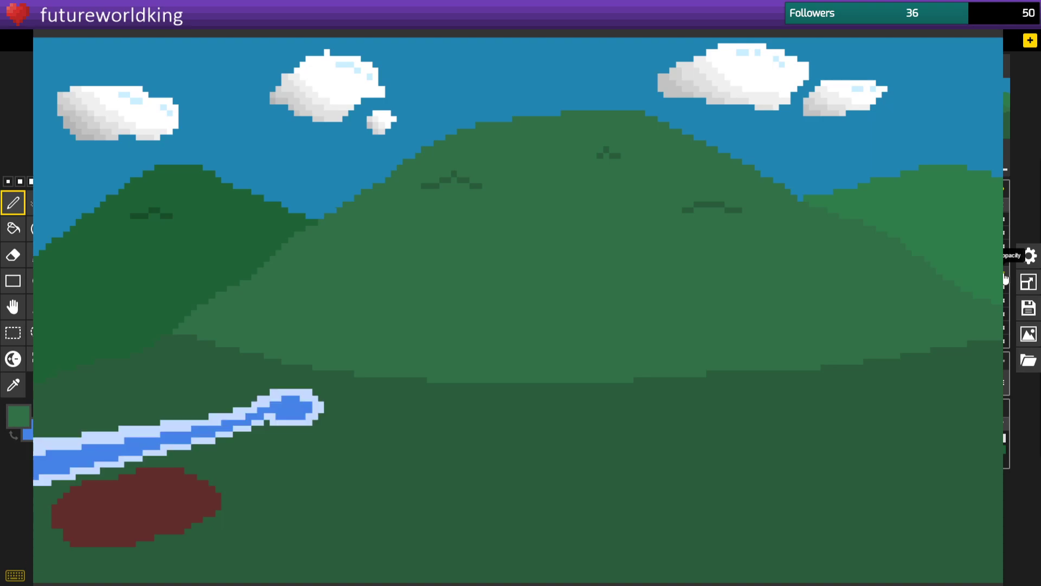
left_click(1004, 260)
type("1")
key("Return")
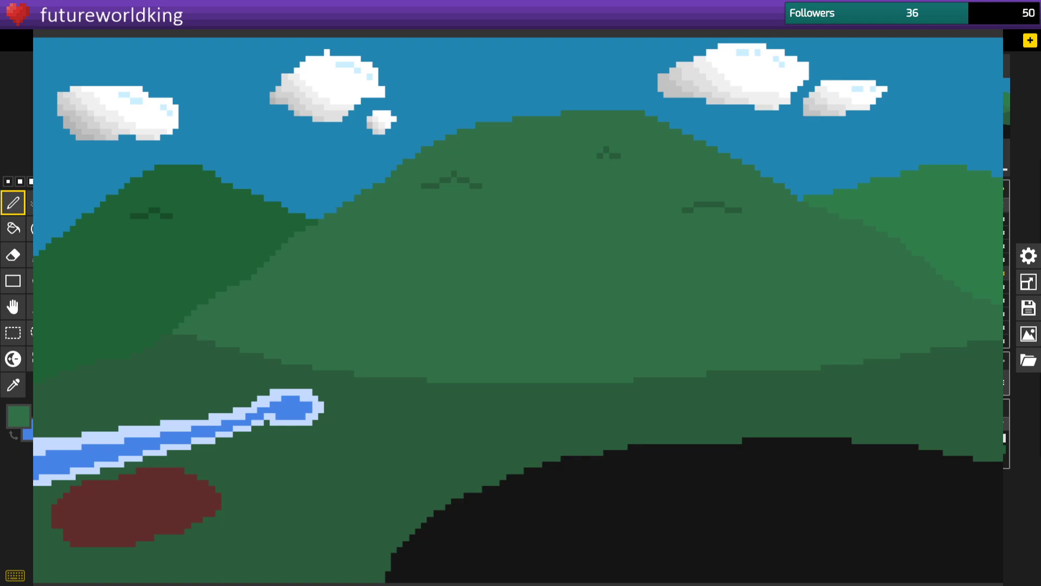
On the Mountains layer, trim the upper and outer edges of the dark red patch below the river with the thinnest pen.
left_click(965, 246)
left_click(966, 232)
left_click(949, 220)
left_click(949, 246)
left_click(949, 219)
left_click(949, 300)
left_click(949, 314)
left_click(8, 181)
key("ctrl+z")
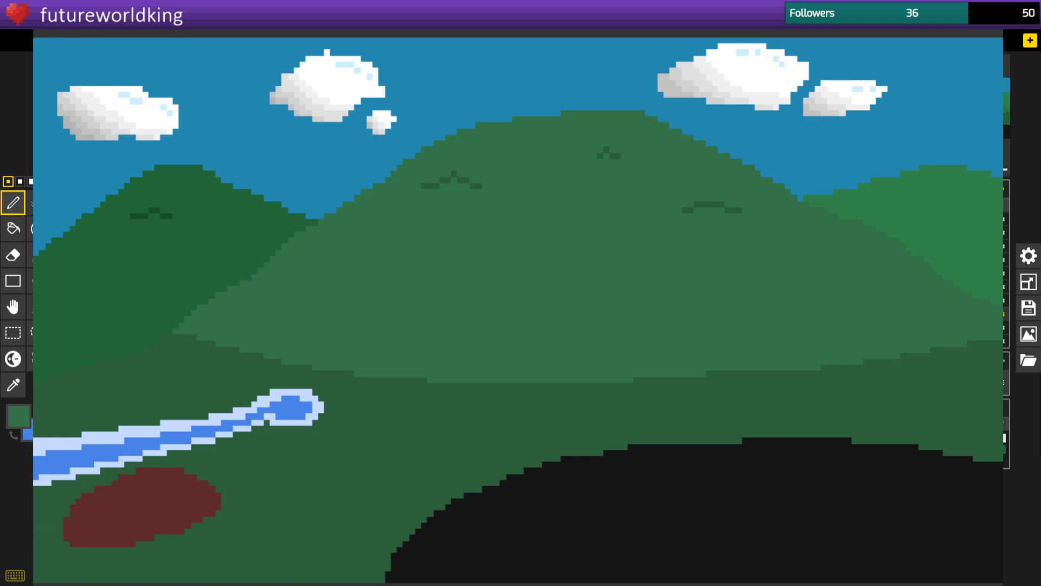
key("ctrl+z")
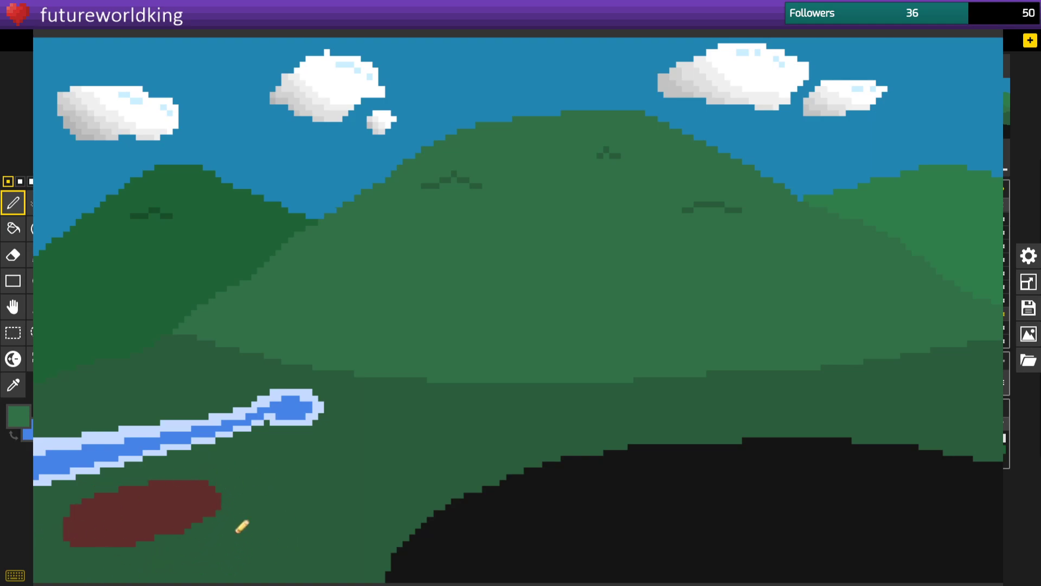
Pick the patch's dark red as the secondary colour and round out the patch's lower and right-hand edges with the pen.
left_click(13, 385)
right_click(103, 512)
left_click(16, 203)
key("ctrl+z")
key("ctrl+z")
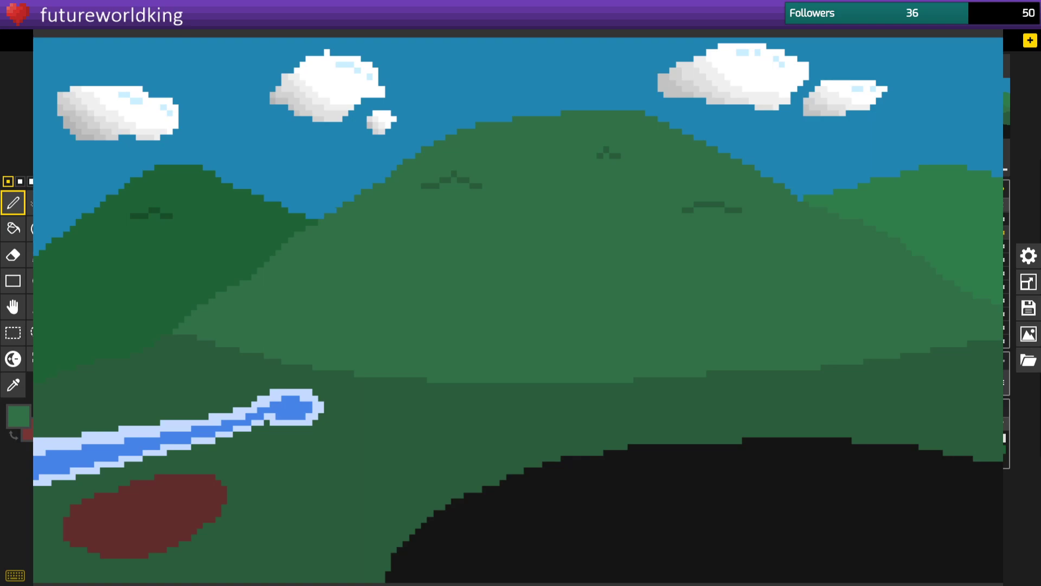
Try the lighten/darken tool on the shade swatches of the green test blob in the second frame.
left_click(13, 358)
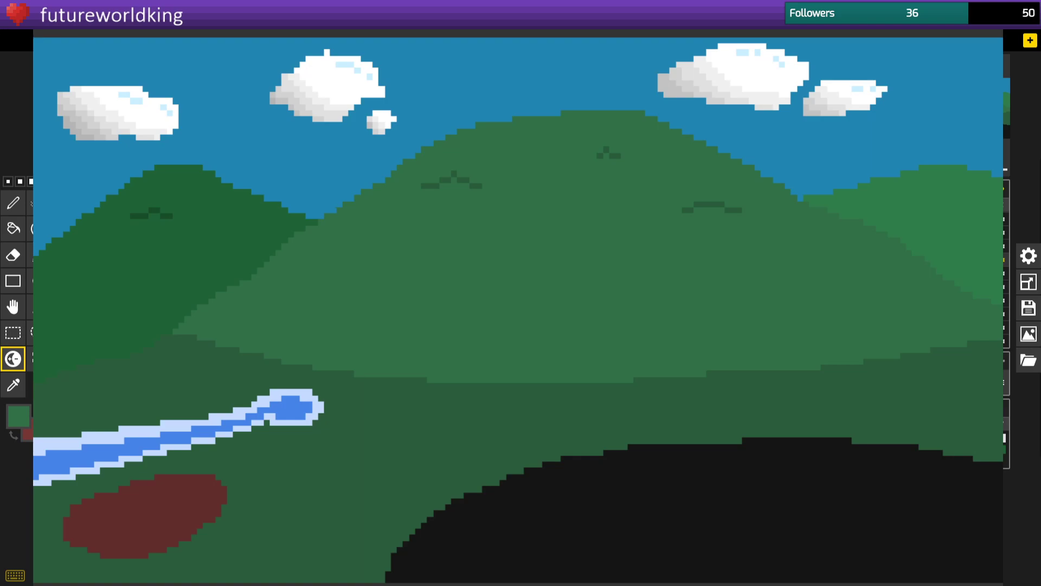
key("ctrl+z")
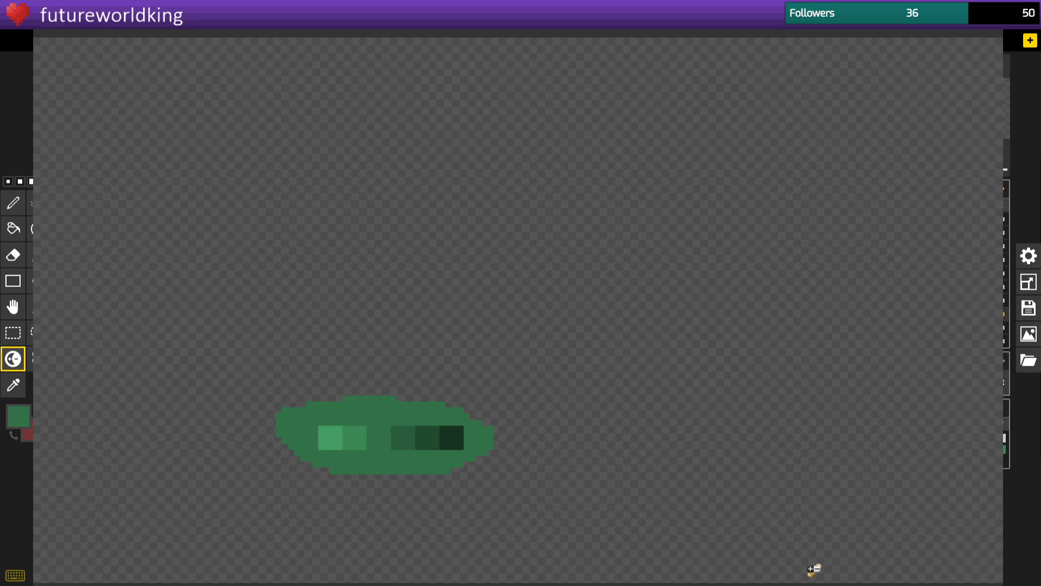
left_click(344, 440)
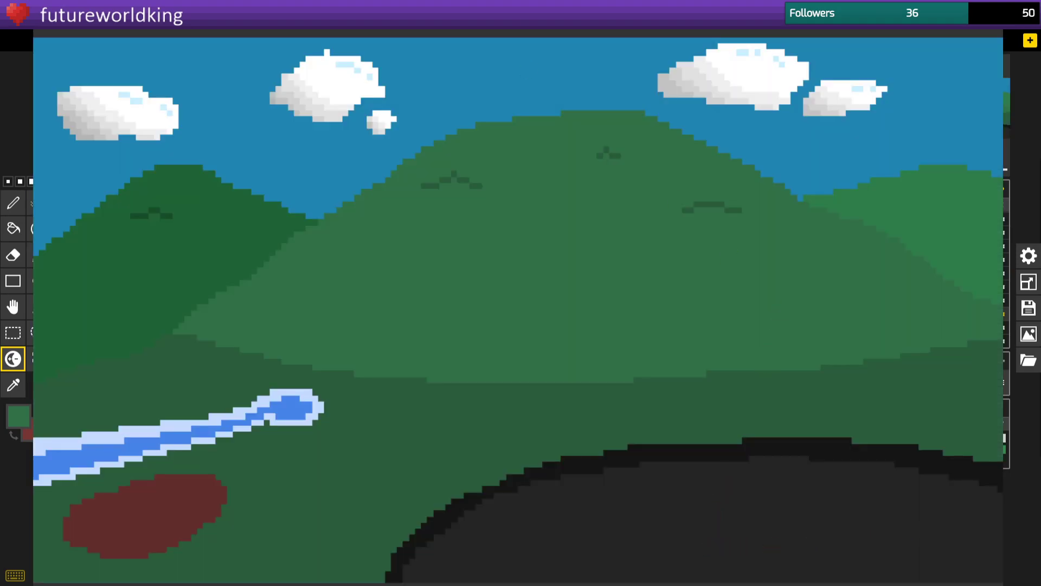
Examine the shading of the clouds up close on the Clouds layer.
left_click(954, 259)
left_click(955, 327)
scroll(569, 169, "up", 4)
scroll(667, 166, "down", 4)
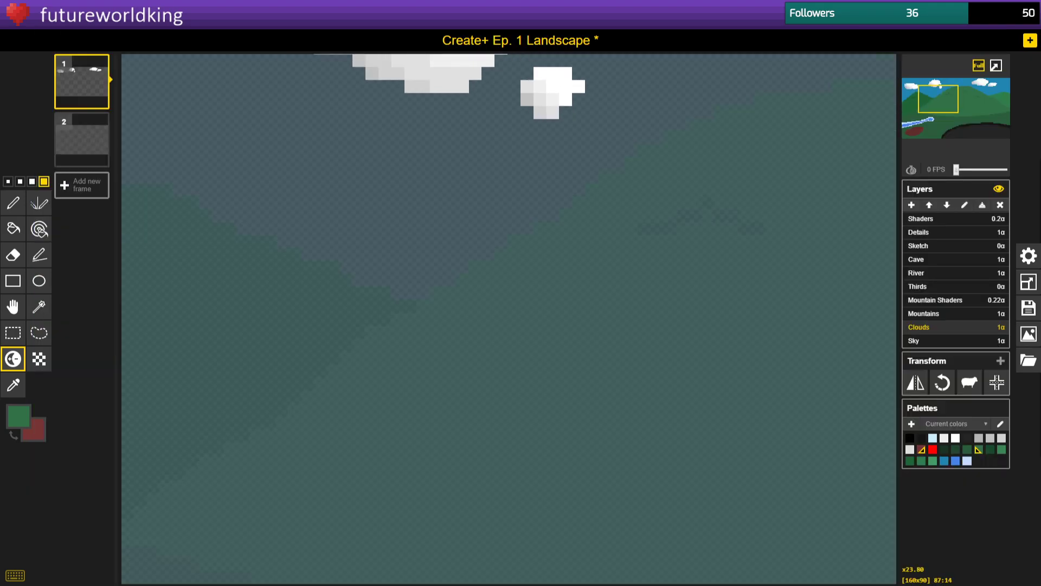
scroll(748, 160, "up", 3)
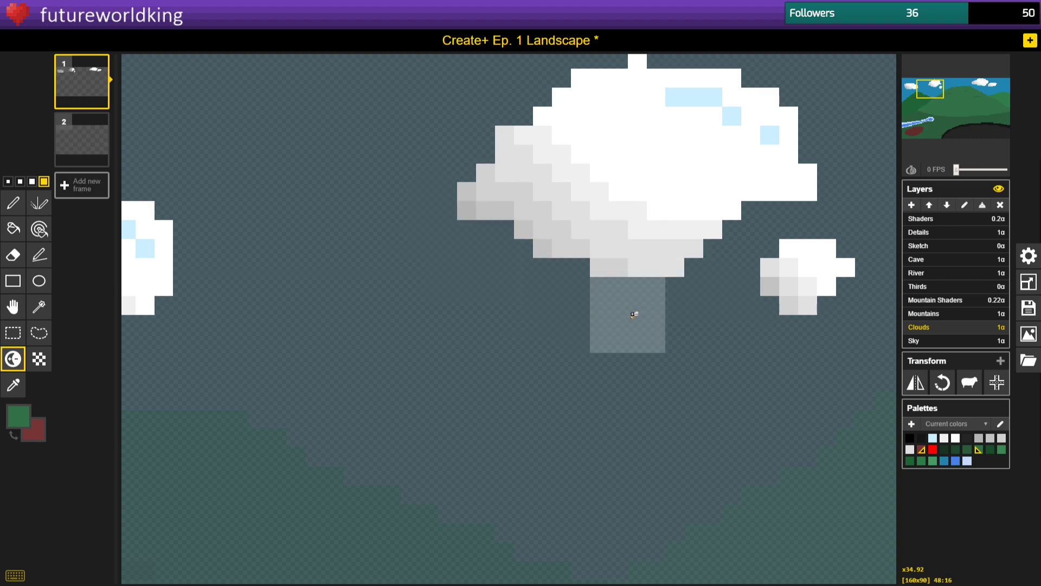
scroll(633, 315, "down", 4)
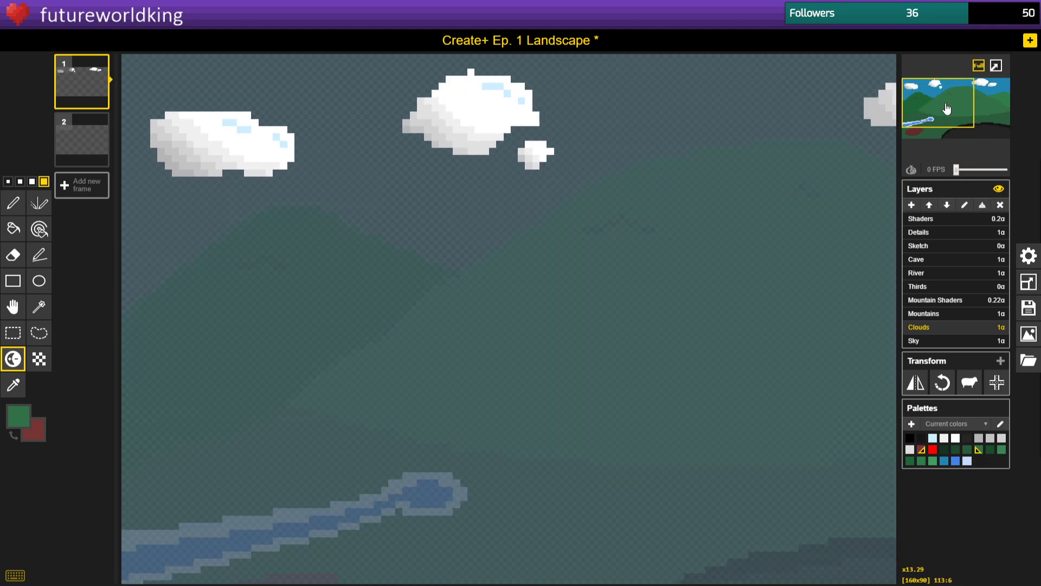
scroll(575, 220, "down", 3)
scroll(651, 255, "up", 1)
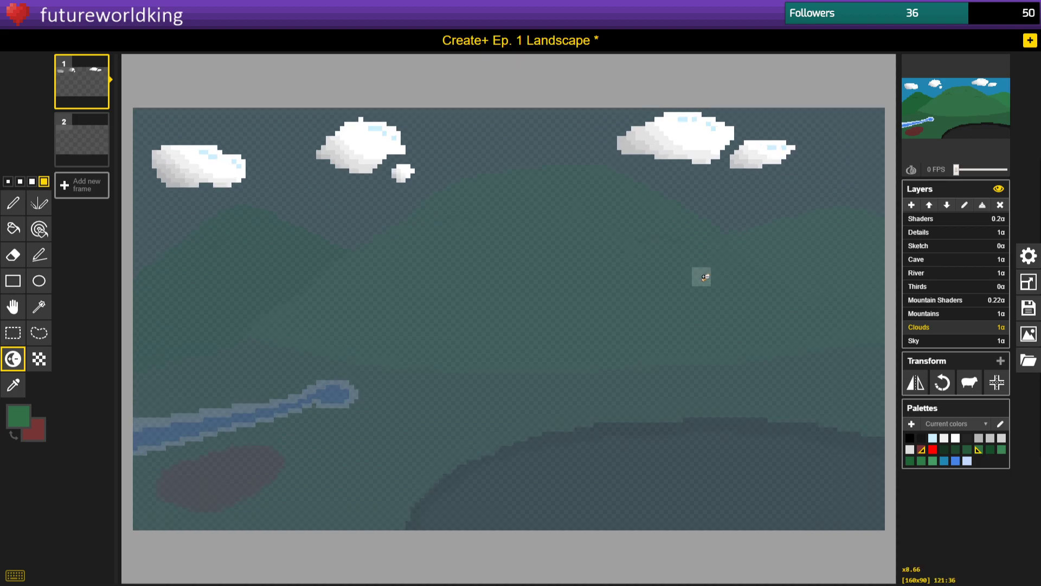
Lighten the cave interior in two further nested bands on the Cave layer and preview the whole landscape.
left_click(942, 260)
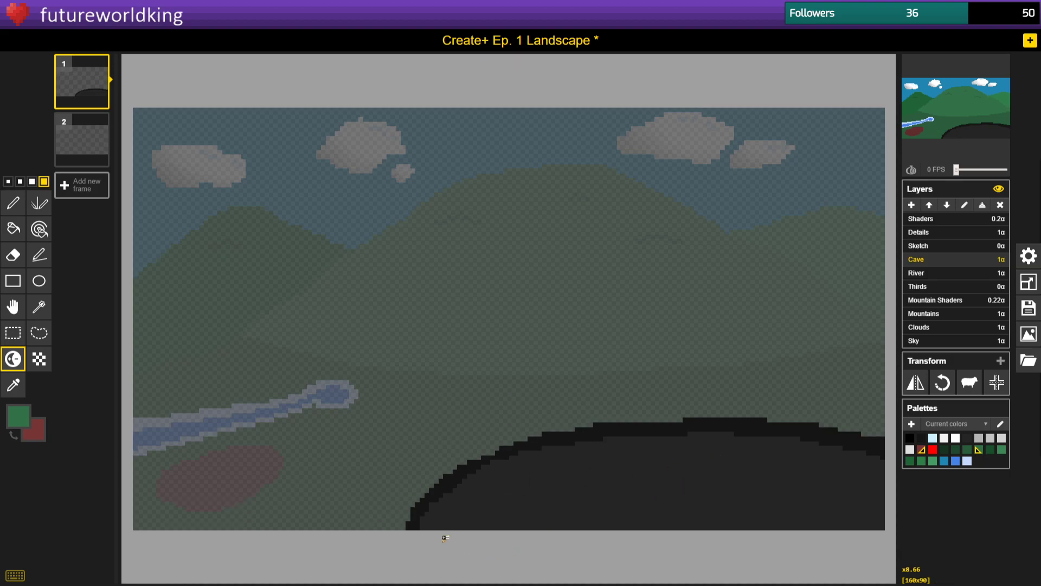
mouse_move(453, 530)
left_mouse_down()
mouse_move(502, 496)
mouse_move(640, 457)
mouse_move(793, 462)
mouse_move(872, 482)
mouse_move(866, 496)
mouse_move(746, 473)
mouse_move(674, 476)
mouse_move(556, 499)
mouse_move(653, 471)
mouse_move(521, 512)
mouse_move(647, 505)
mouse_move(579, 520)
mouse_move(539, 502)
mouse_move(611, 501)
mouse_move(750, 518)
mouse_move(608, 521)
mouse_move(657, 491)
mouse_move(836, 499)
mouse_move(852, 502)
mouse_move(788, 518)
mouse_move(871, 522)
mouse_move(746, 529)
left_mouse_up()
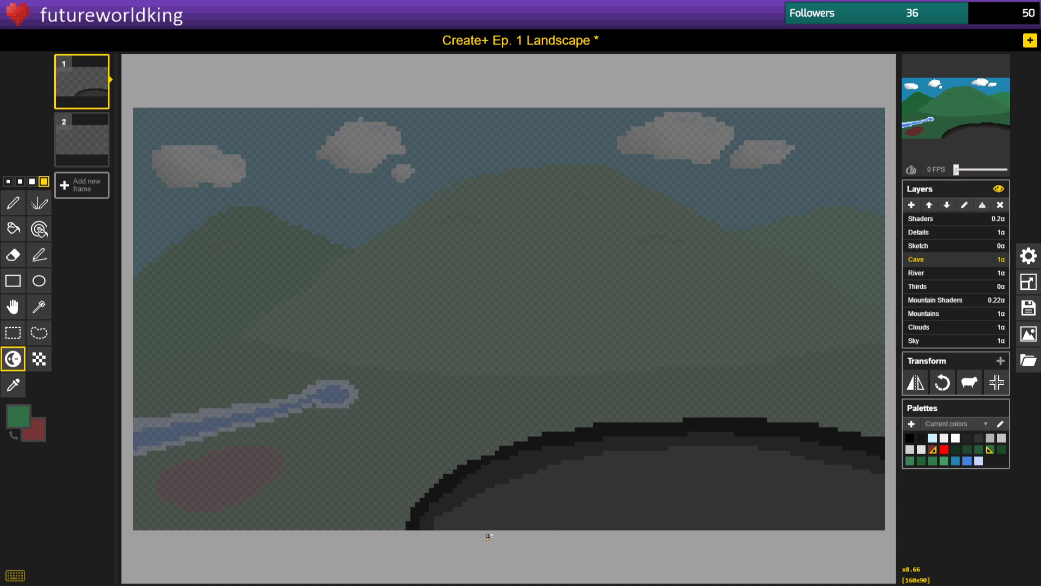
mouse_move(473, 529)
left_mouse_down()
mouse_move(541, 496)
mouse_move(642, 481)
mouse_move(787, 483)
mouse_move(886, 505)
mouse_move(696, 488)
mouse_move(488, 522)
mouse_move(882, 518)
mouse_move(627, 500)
left_mouse_up()
scroll(395, 243, "down", 6)
scroll(602, 335, "up", 5)
scroll(607, 331, "down", 2)
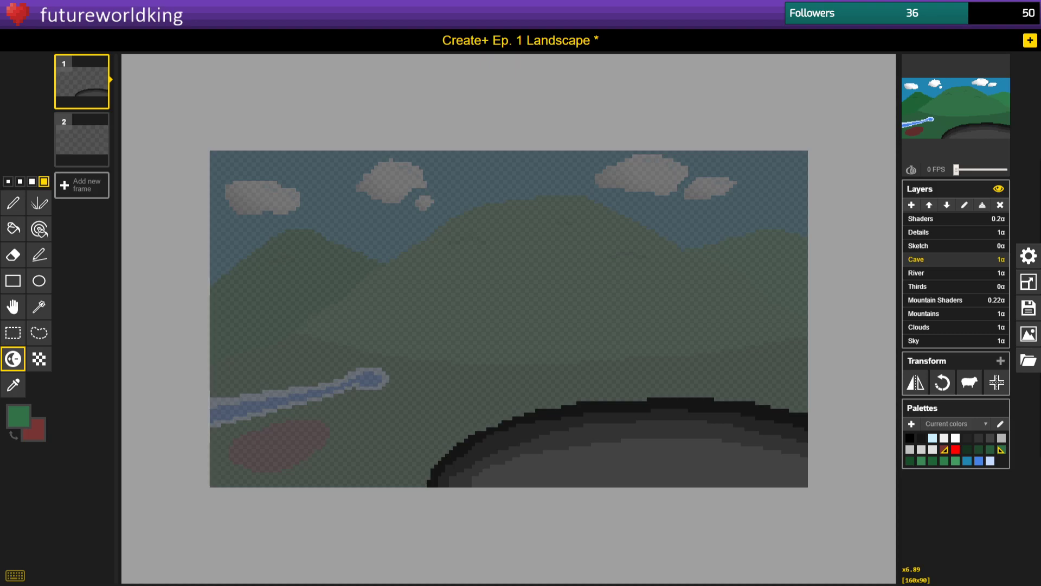
key("alt+Tab")
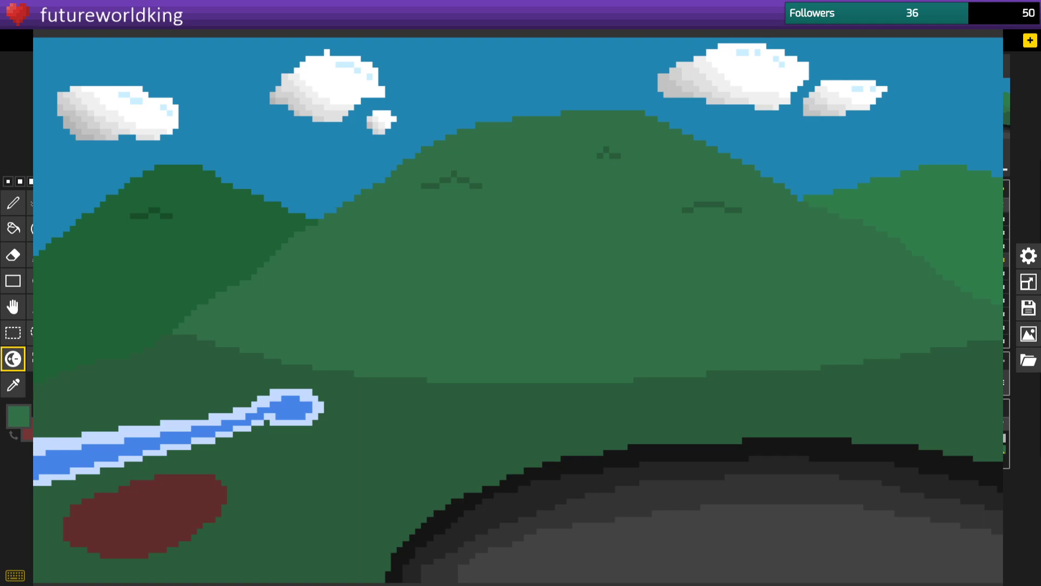
key("alt+F4")
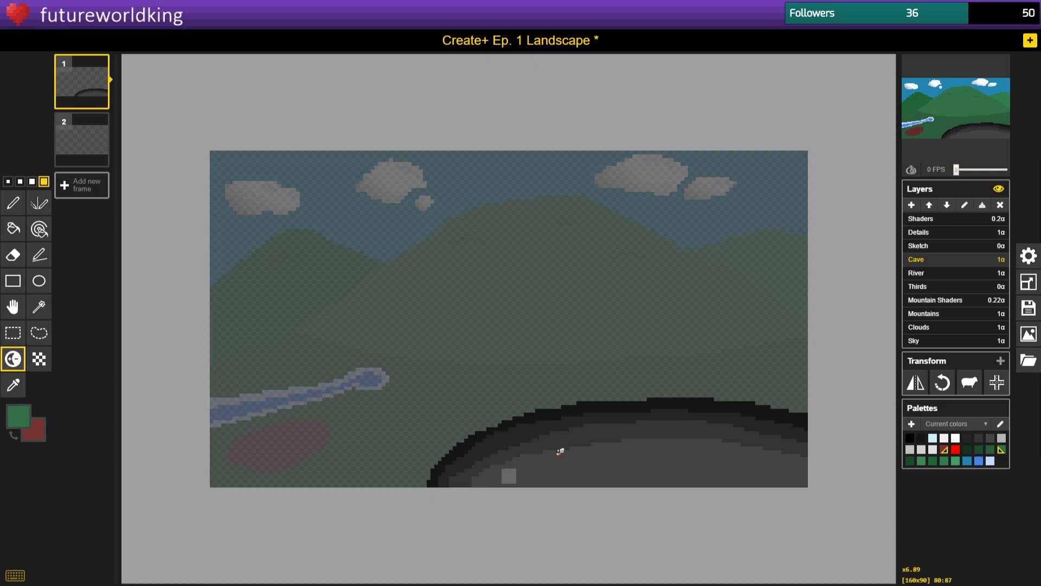
On the Mountains layer, darken a curved band of ground around the cave and bucket-fill the area inside it with the band's green.
left_click(933, 233)
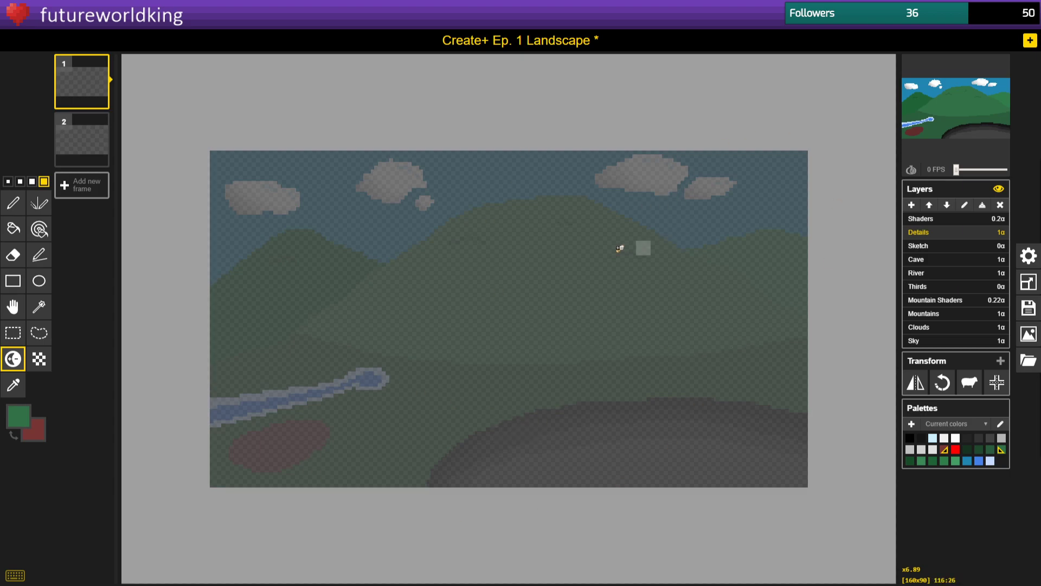
left_click(936, 329)
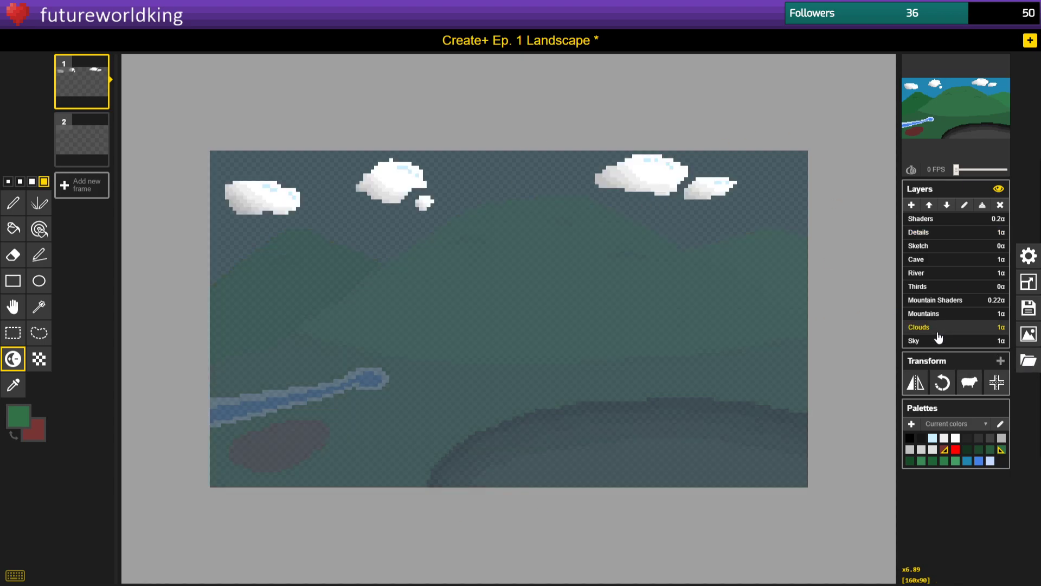
left_click(937, 340)
left_click(949, 314)
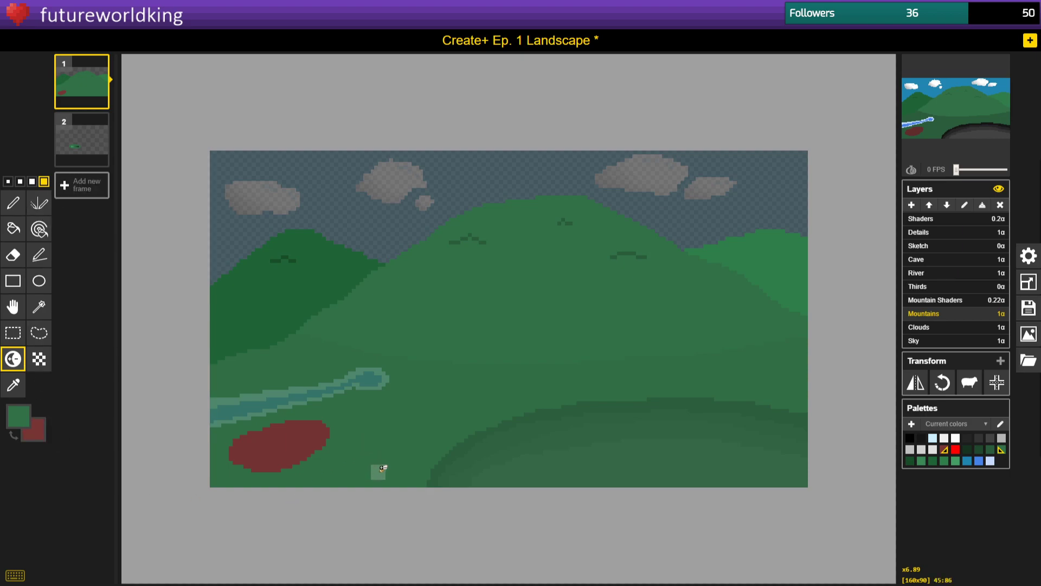
mouse_move(369, 481)
left_mouse_down()
mouse_move(452, 419)
mouse_move(489, 408)
mouse_move(611, 389)
mouse_move(822, 382)
left_mouse_up()
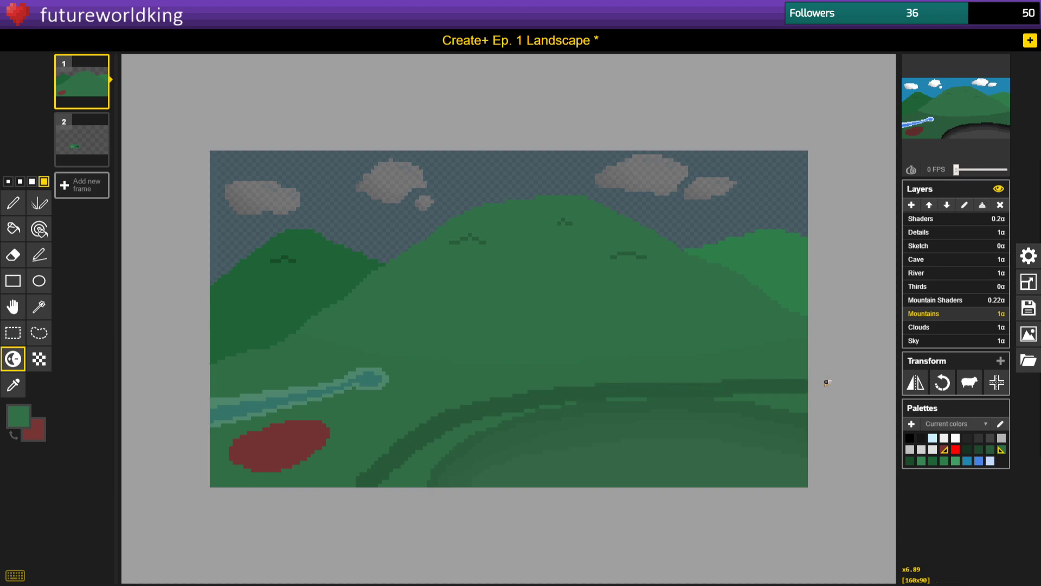
left_click(14, 385)
left_click(428, 433)
left_click(13, 229)
left_click(549, 458)
Darken a second curved band just inside the first around the cave and bucket-fill the enclosed ground with its darker green.
left_click(13, 358)
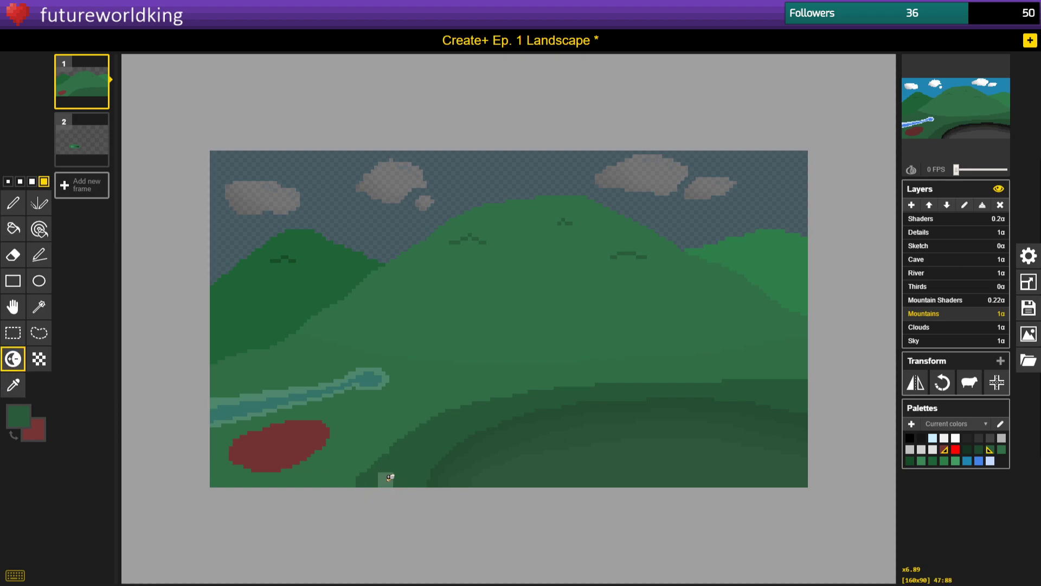
mouse_move(372, 481)
left_mouse_down()
mouse_move(509, 414)
mouse_move(612, 400)
mouse_move(808, 398)
left_mouse_up()
left_click(13, 385)
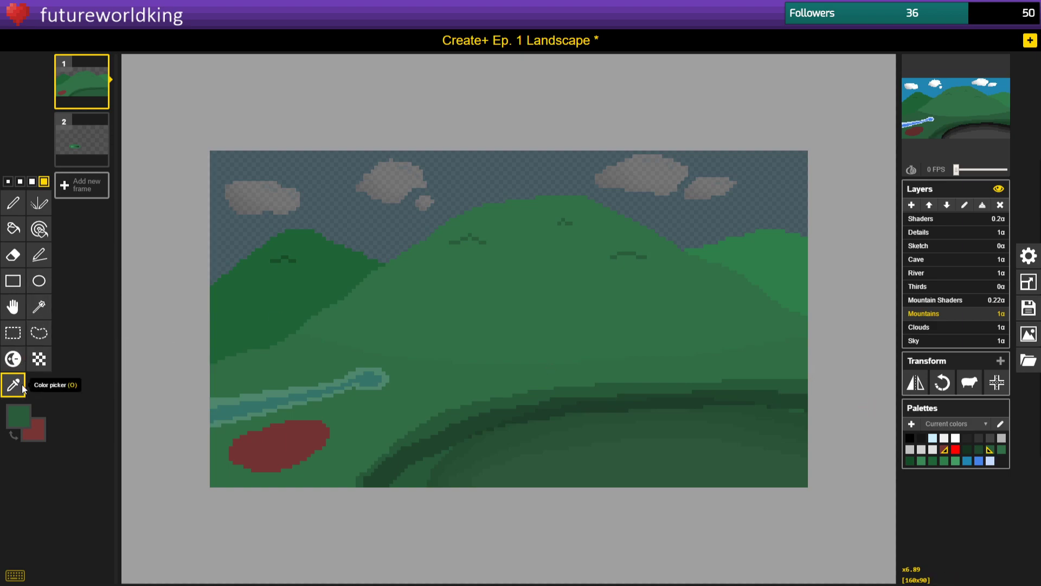
left_click(438, 437)
left_click(8, 231)
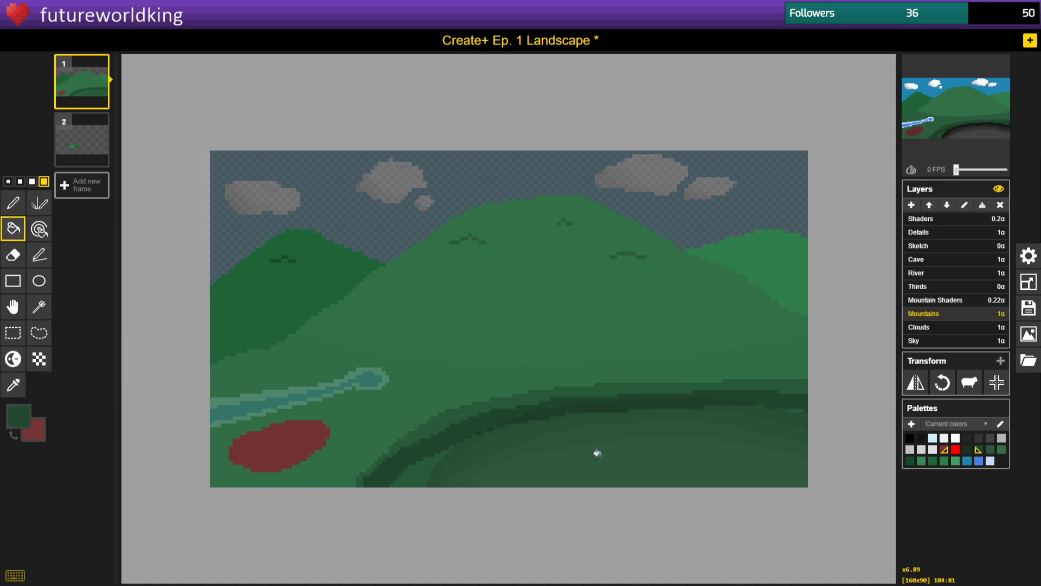
left_click(598, 452)
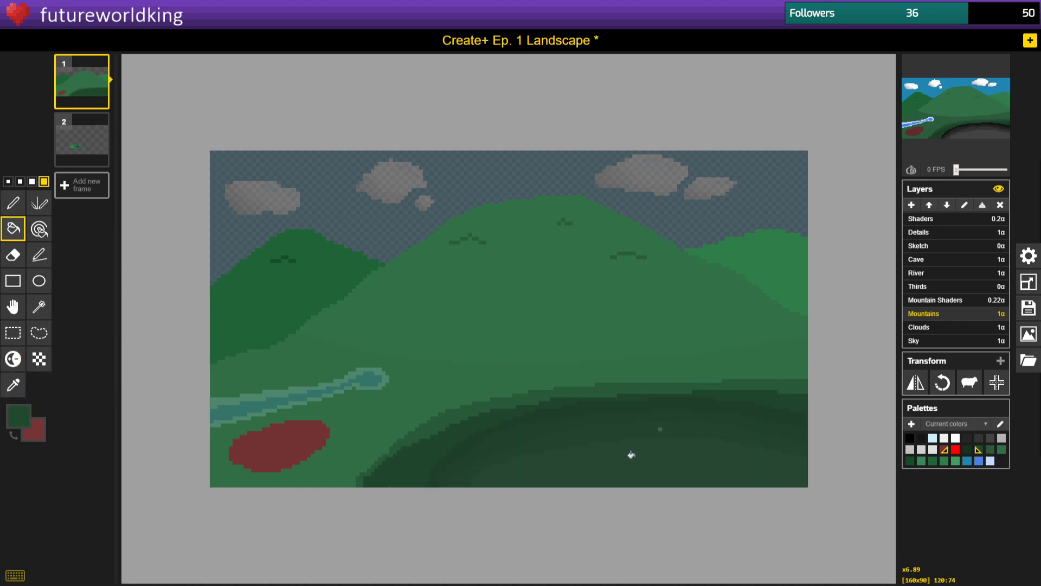
Darken a third, innermost band around the cave, bucket-fill the area within it with that darkest green, and switch to the Pen tool.
left_click(13, 385)
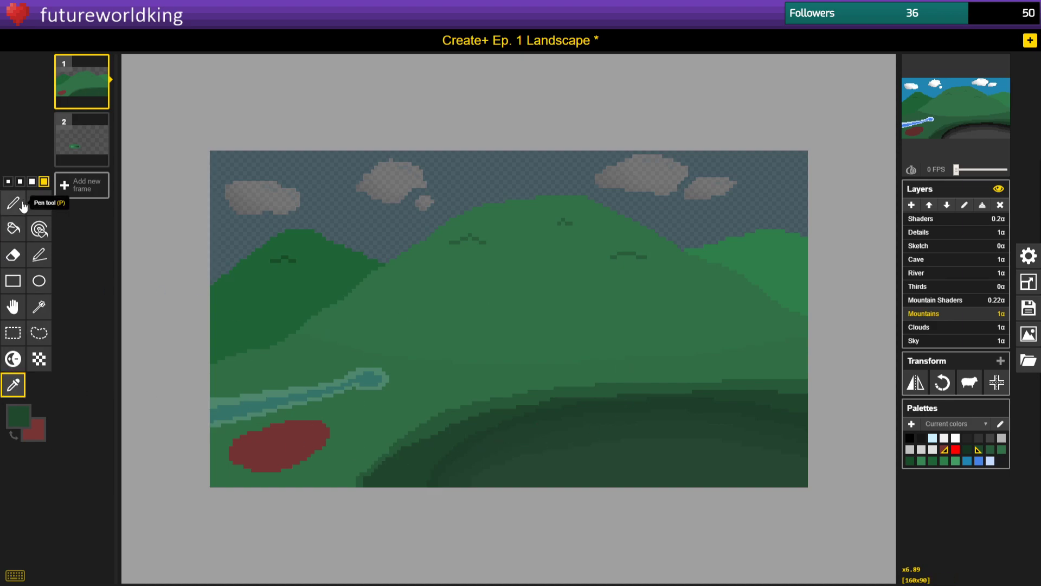
left_click(13, 358)
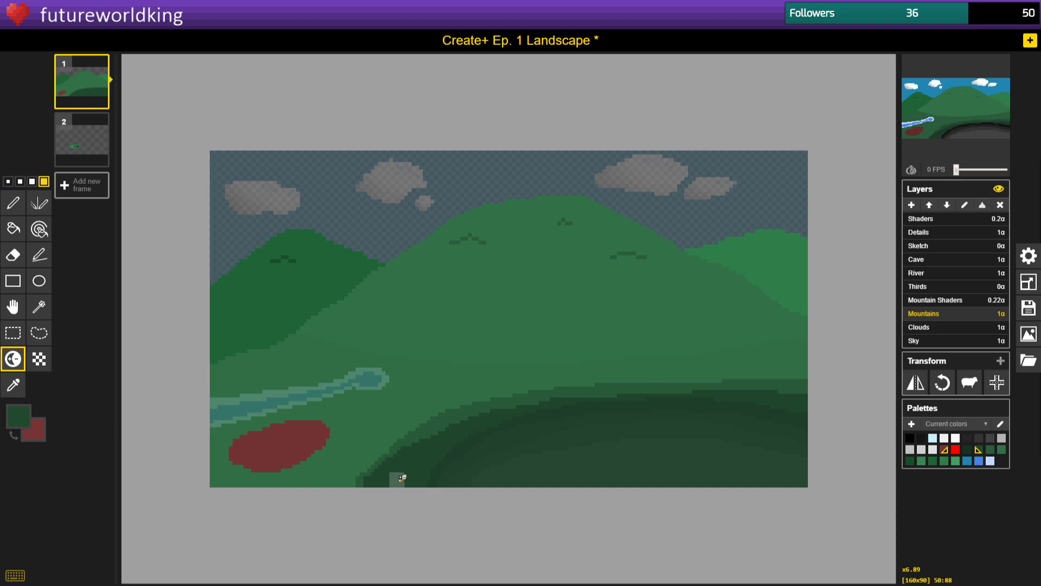
mouse_move(388, 481)
left_mouse_down()
mouse_move(536, 419)
mouse_move(808, 417)
mouse_move(620, 417)
mouse_move(670, 408)
mouse_move(819, 418)
left_mouse_up()
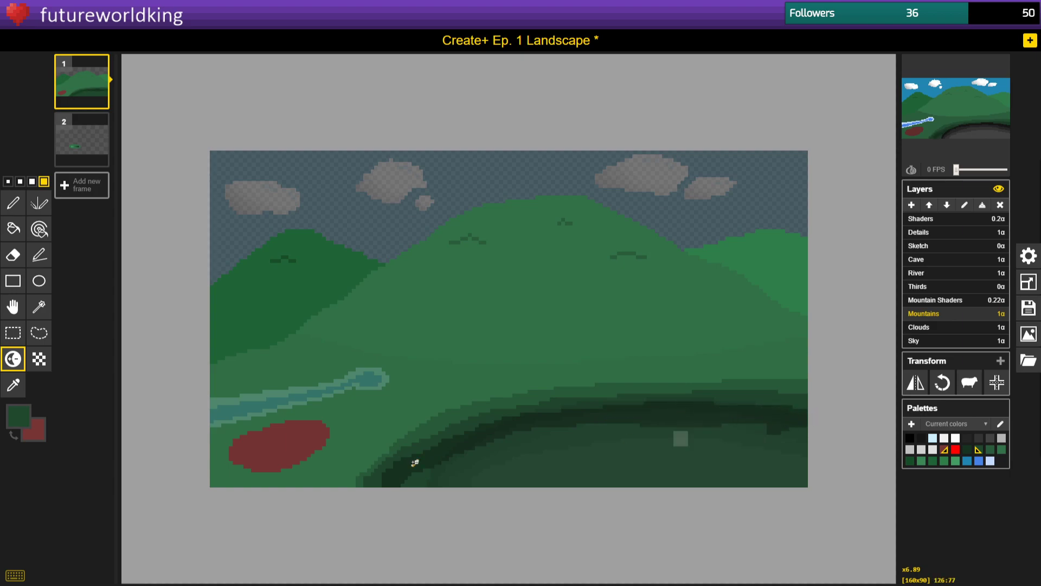
left_click(13, 385)
left_click(412, 456)
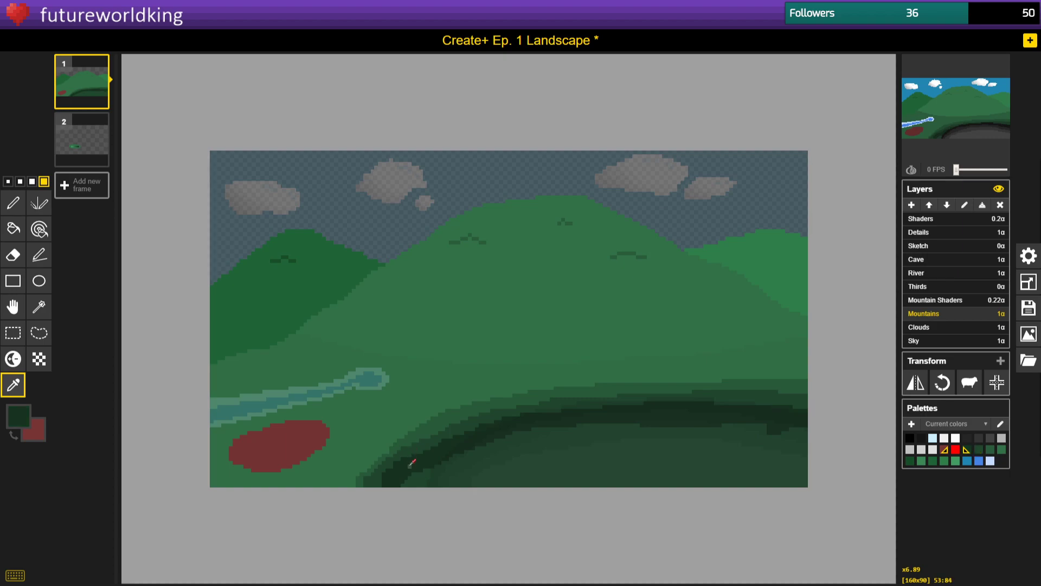
left_click(13, 228)
left_click(566, 468)
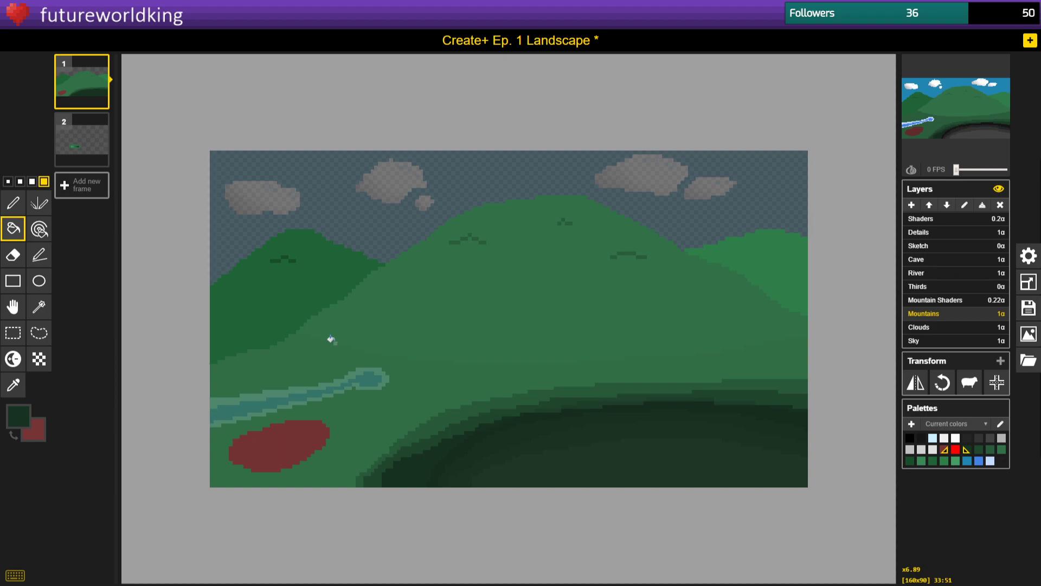
left_click(11, 211)
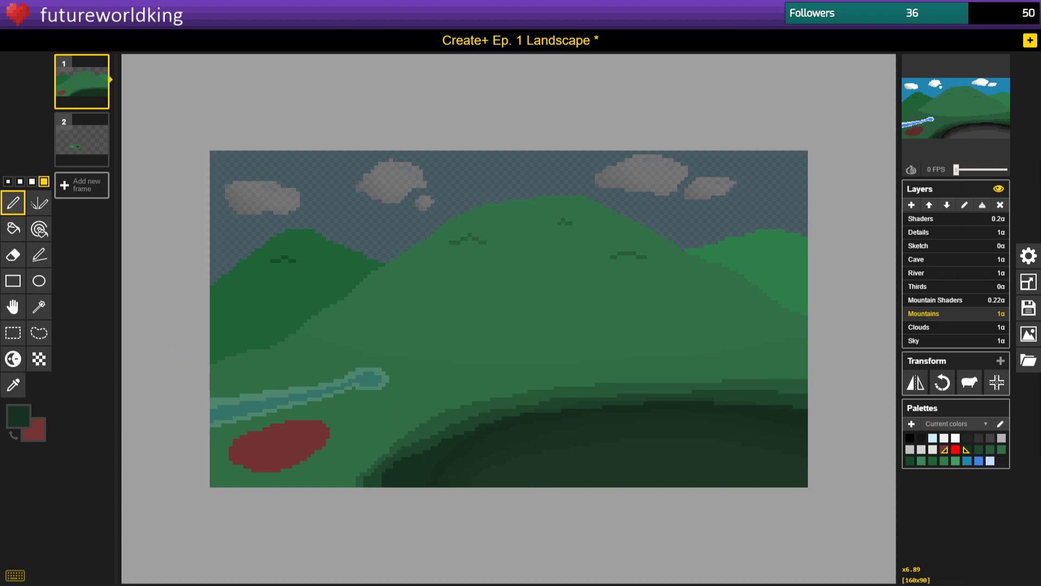
Try to paint a thick dark-green band over the ground along the cave's upper edge with the Pen tool.
left_click(921, 261)
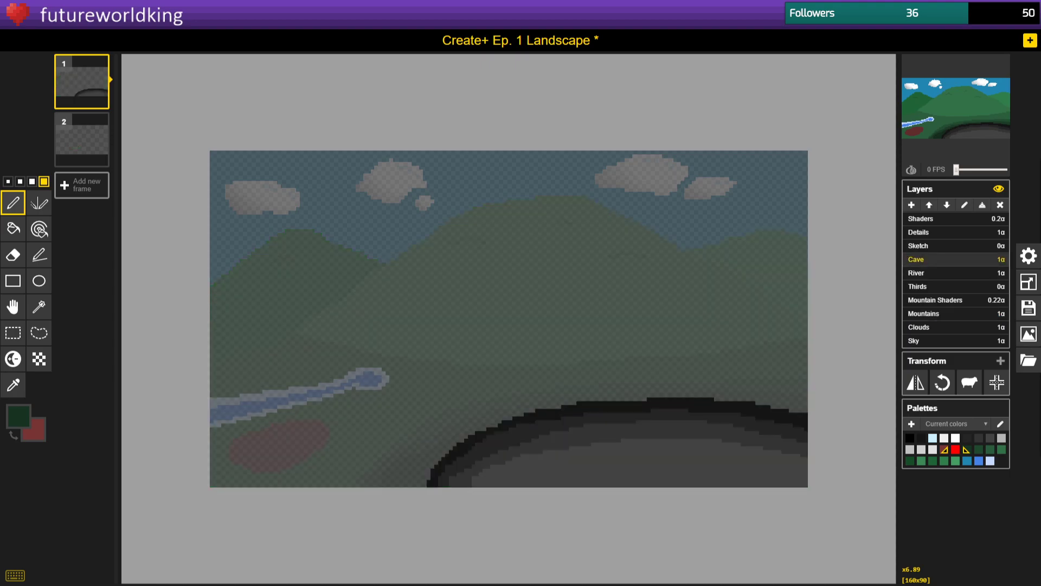
key("alt+Tab")
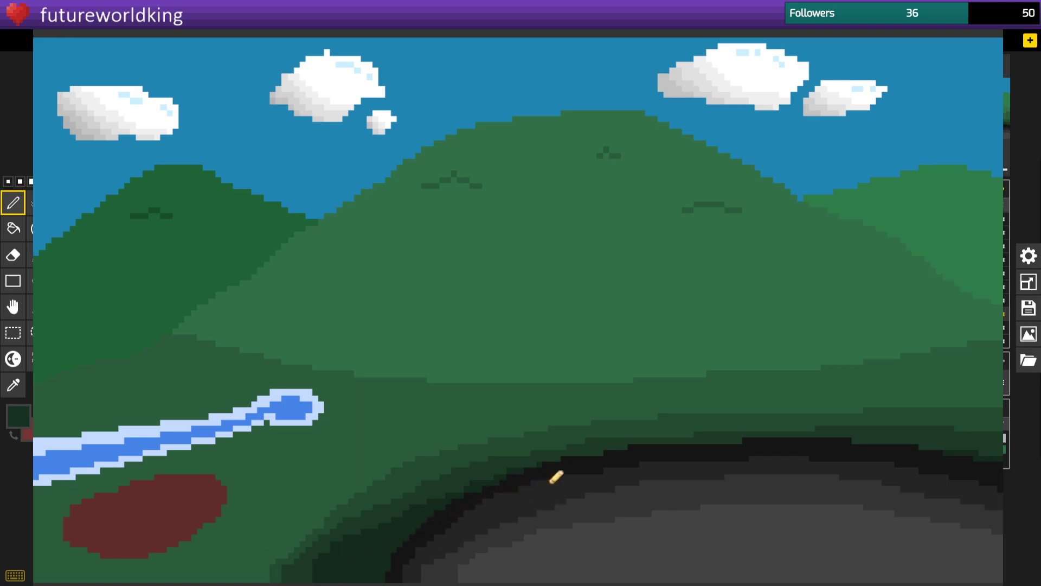
mouse_move(960, 440)
left_mouse_down()
mouse_move(934, 457)
mouse_move(936, 487)
left_mouse_up()
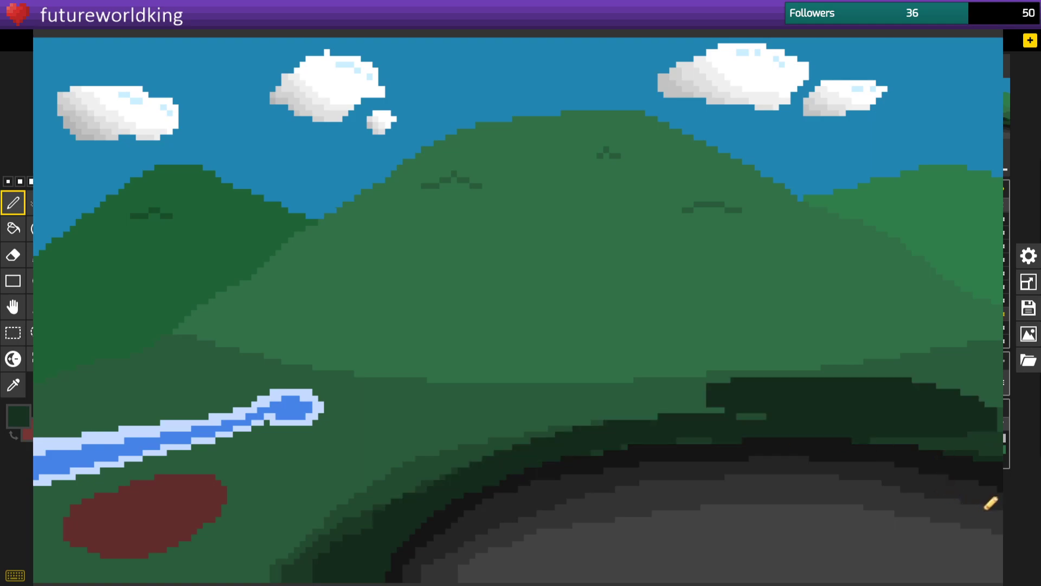
key("ctrl+z")
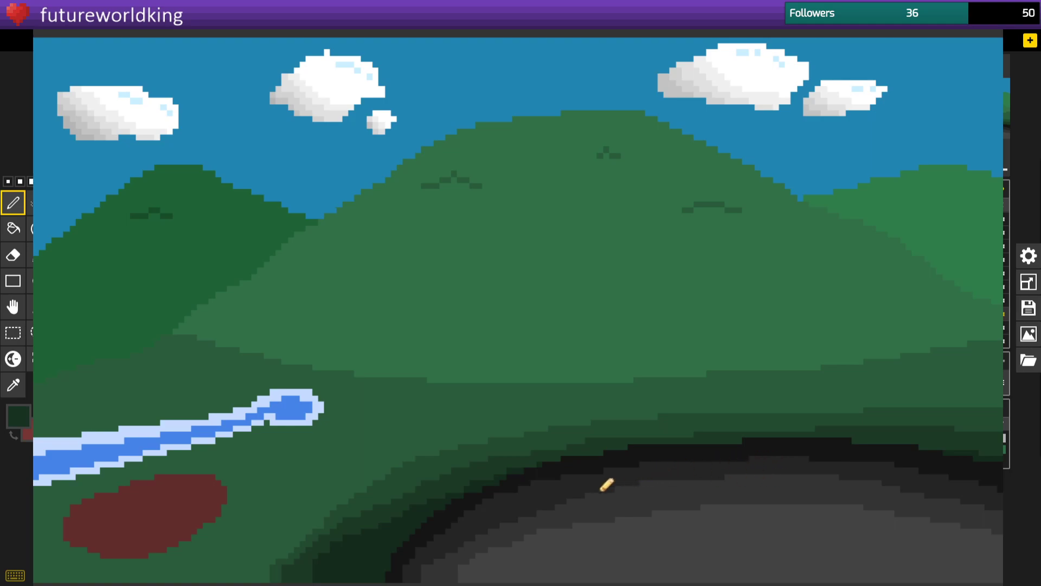
key("ctrl+y")
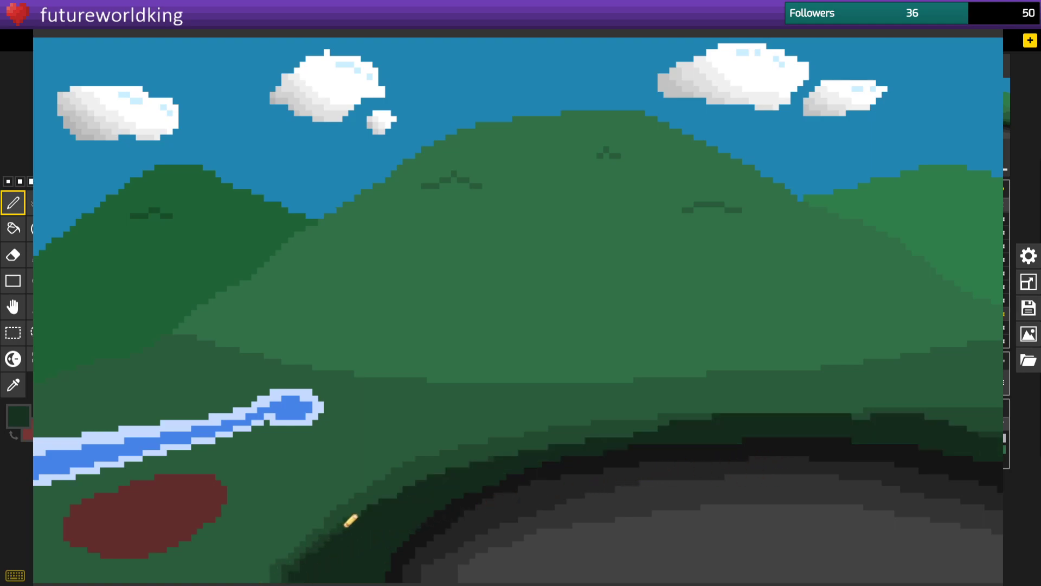
key("ctrl+y")
key("ctrl+z")
key("ctrl+z")
Try to darken the ground around the cave in overlapping, progressively wider curved strokes with the lighten/darken tool.
left_click(13, 359)
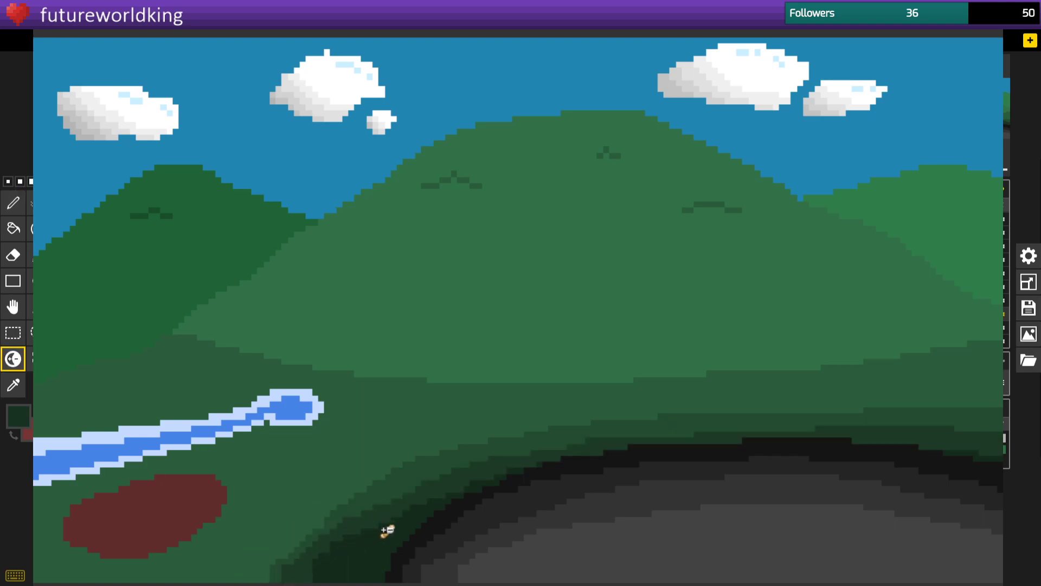
left_click_drag(866, 467, 1002, 485)
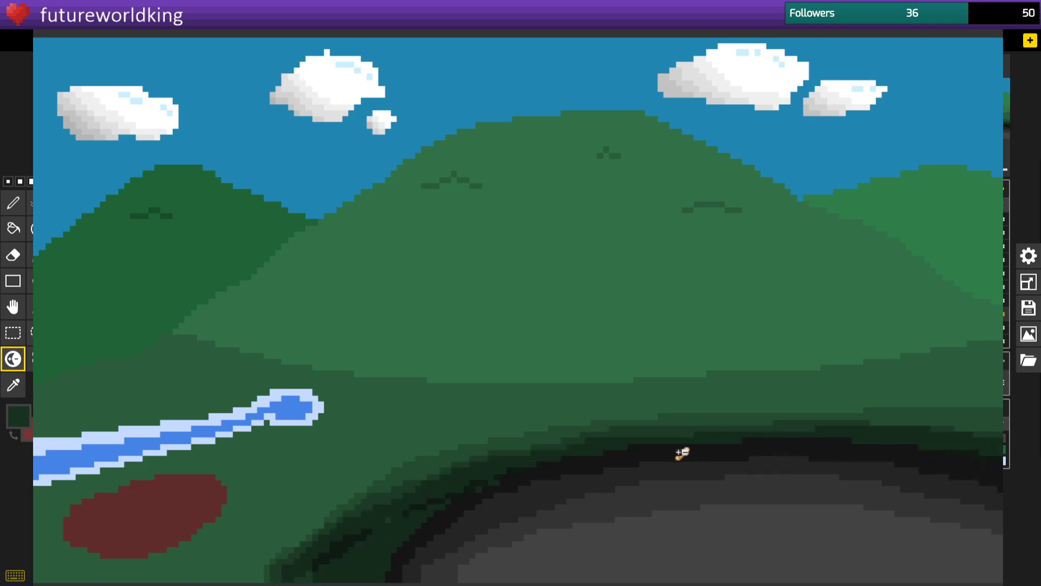
left_click_drag(280, 559, 1002, 429)
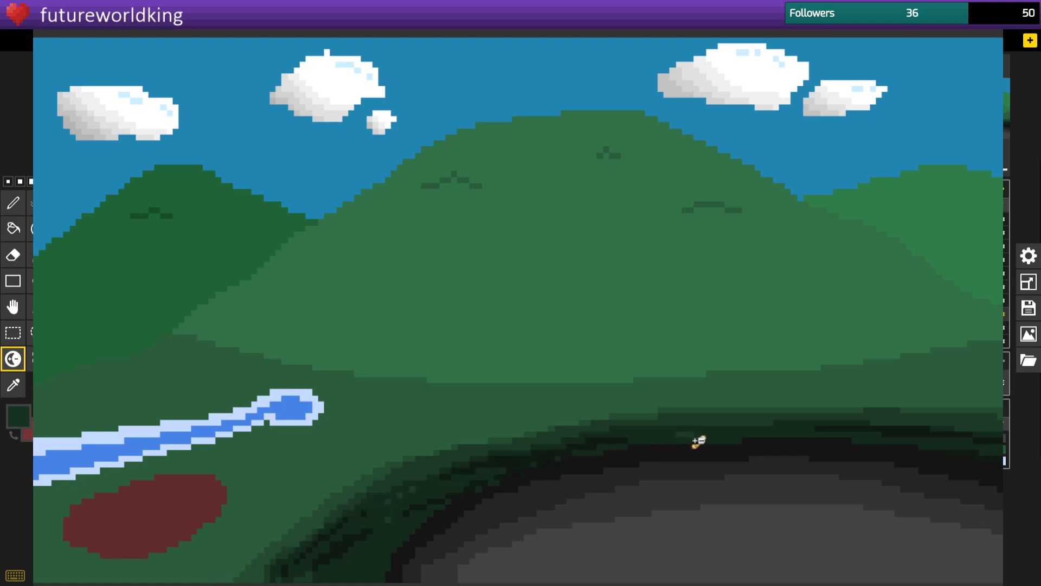
left_click_drag(239, 574, 1001, 404)
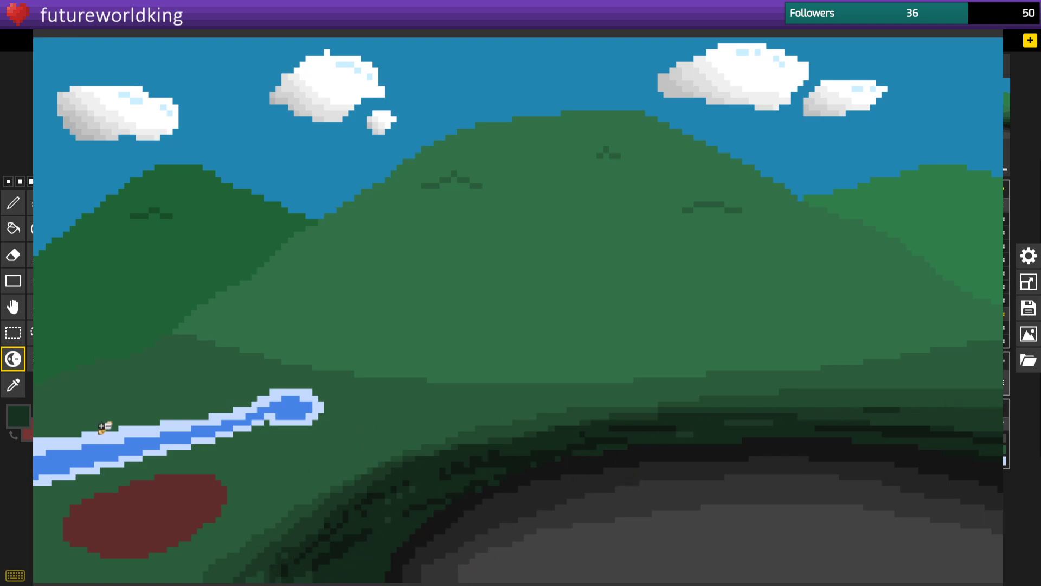
Undo all the darkened ground bands around the cave back to the plain green ground, and hide the Cave layer.
key("ctrl+z")
key("ctrl+z")
key("ctrl+z")
key("ctrl+z")
key("ctrl+z")
key("ctrl+z")
key("ctrl+z")
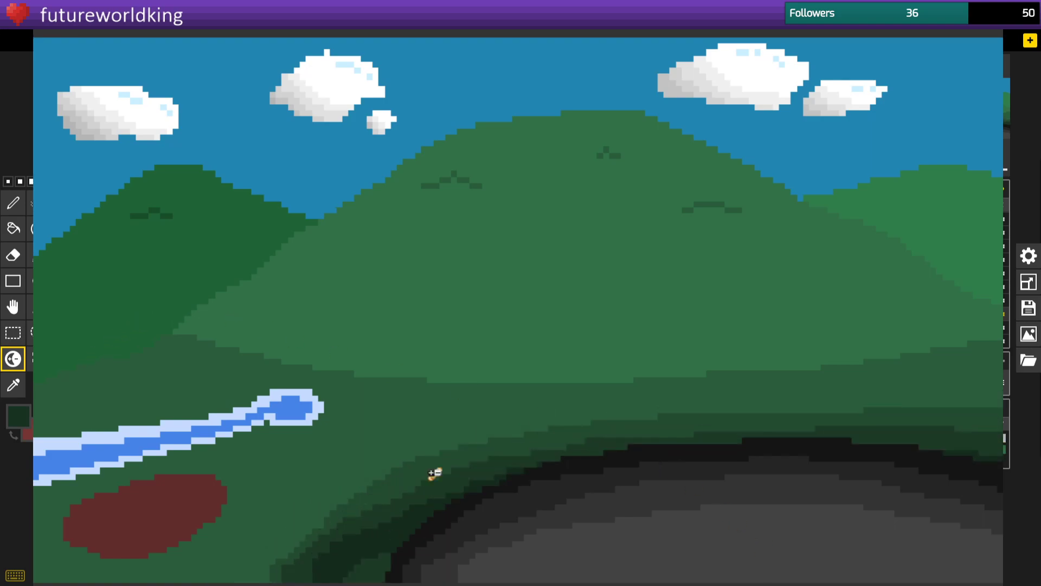
key("ctrl+z")
key("ctrl+z")
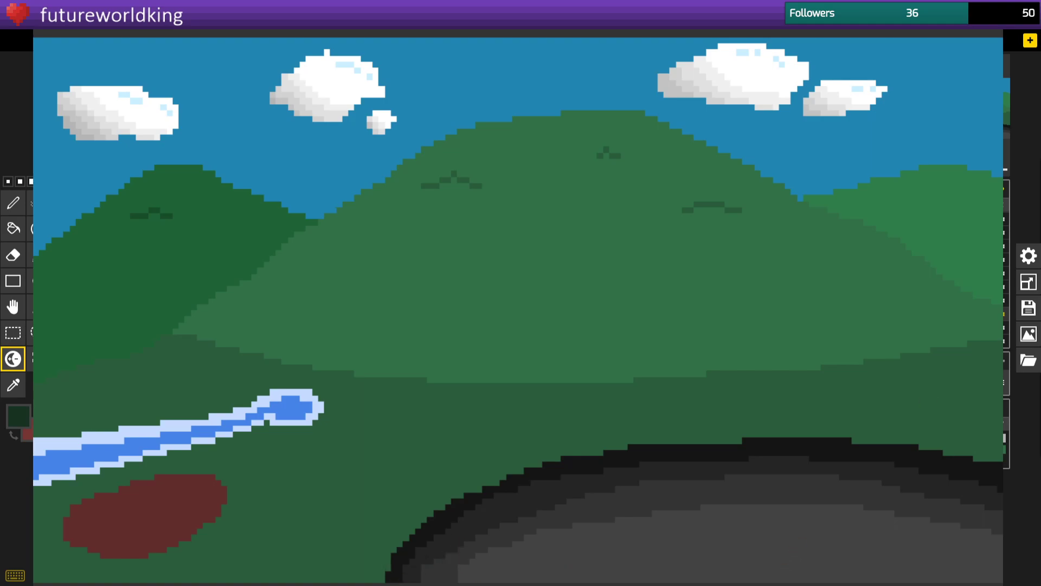
left_click(1006, 256)
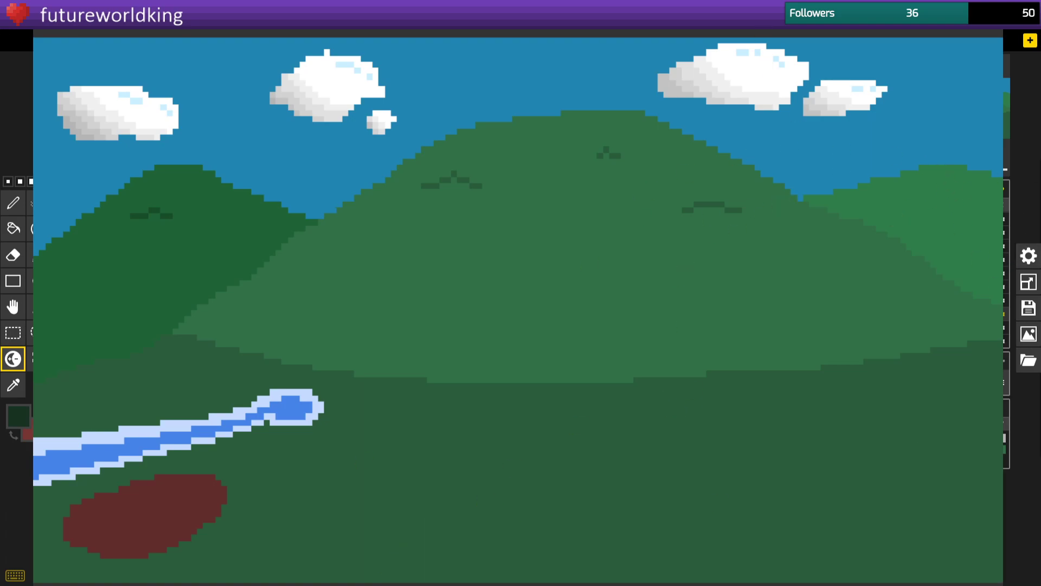
On the Details layer, paint two adjacent purple pixels at the foot of the central mountain with the one-pixel Pen.
left_click(10, 184)
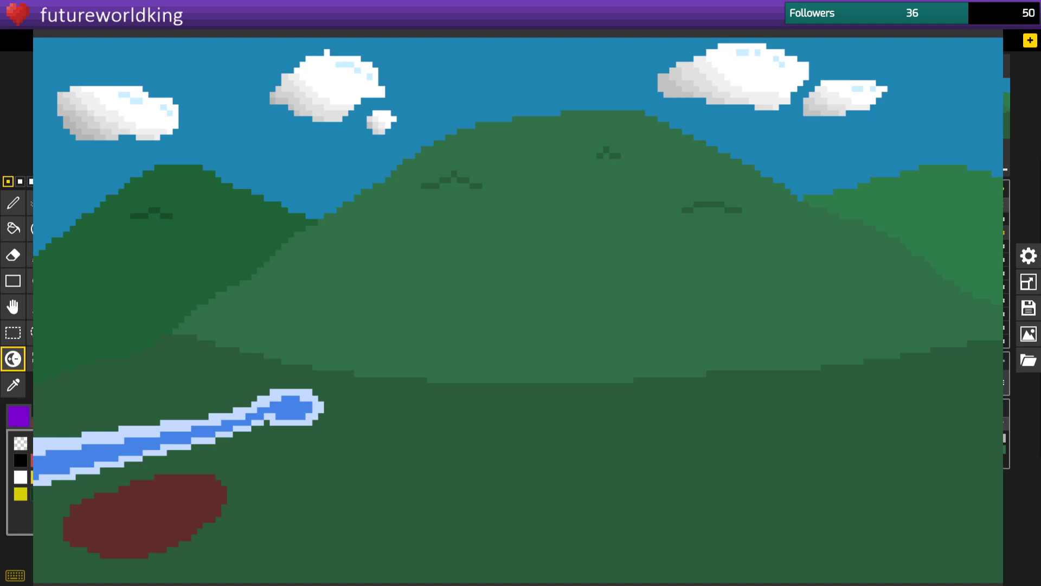
left_click(10, 207)
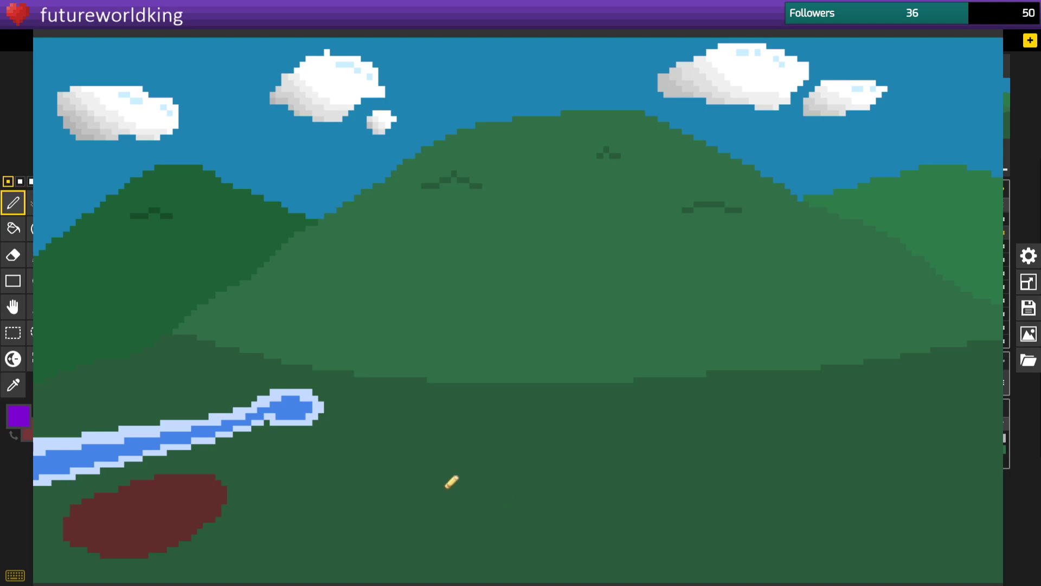
left_click(497, 374)
left_click(509, 373)
key("ctrl+z")
left_click(503, 373)
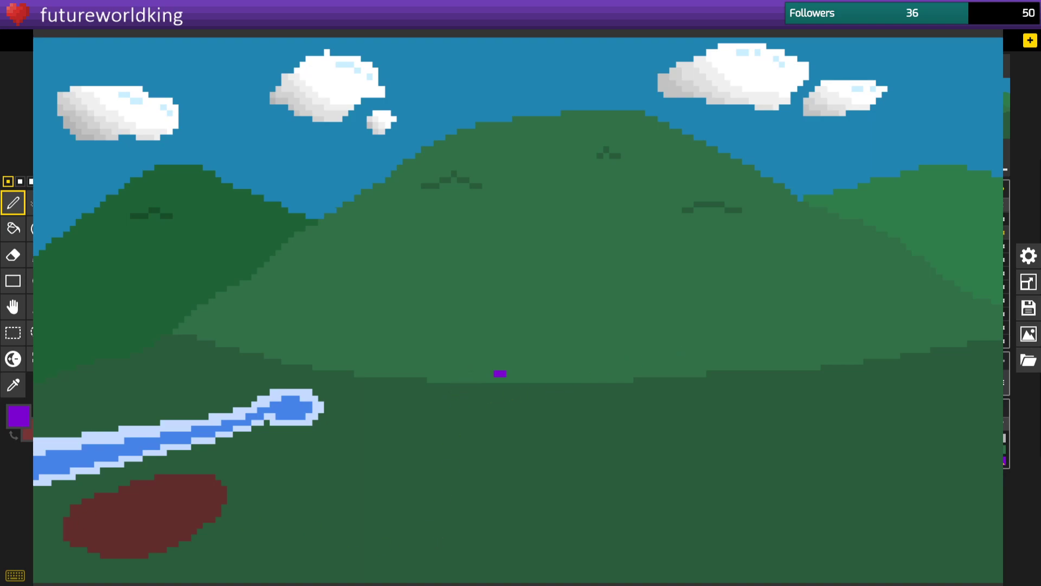
Add one off-white pixel (#f9f6fb) directly to the left of the two purple pixels.
left_click(23, 418)
left_click(36, 478)
left_click(491, 373)
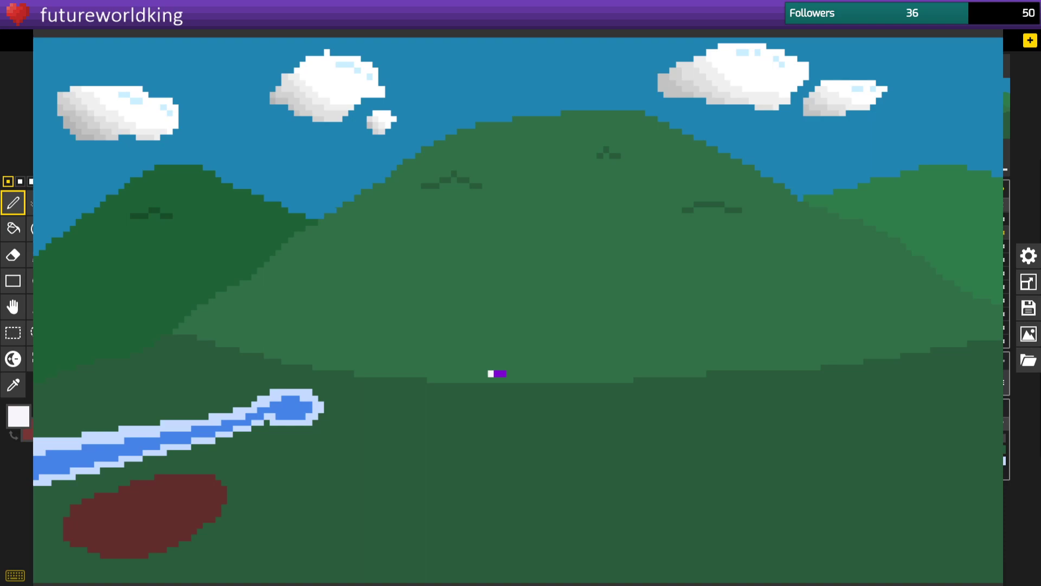
key("alt+Tab")
scroll(379, 348, "down", 15)
scroll(363, 358, "up", 10)
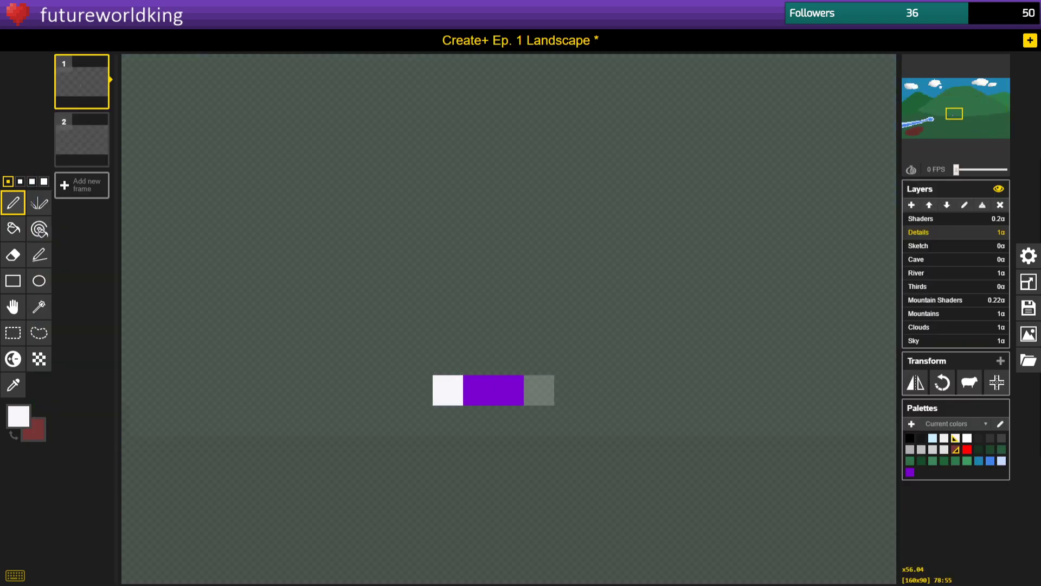
scroll(507, 447, "up", 2)
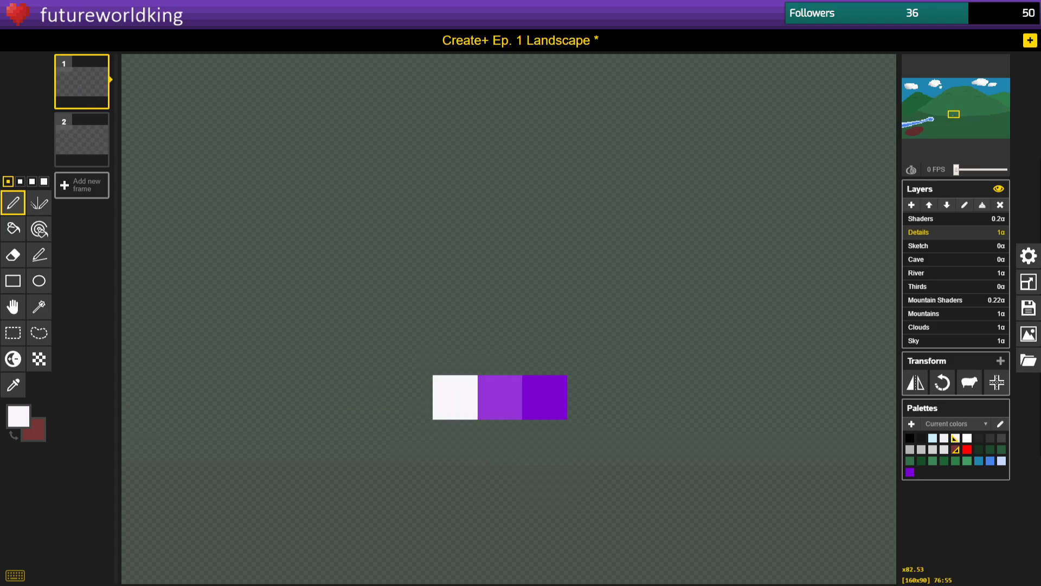
scroll(478, 365, "down", 2)
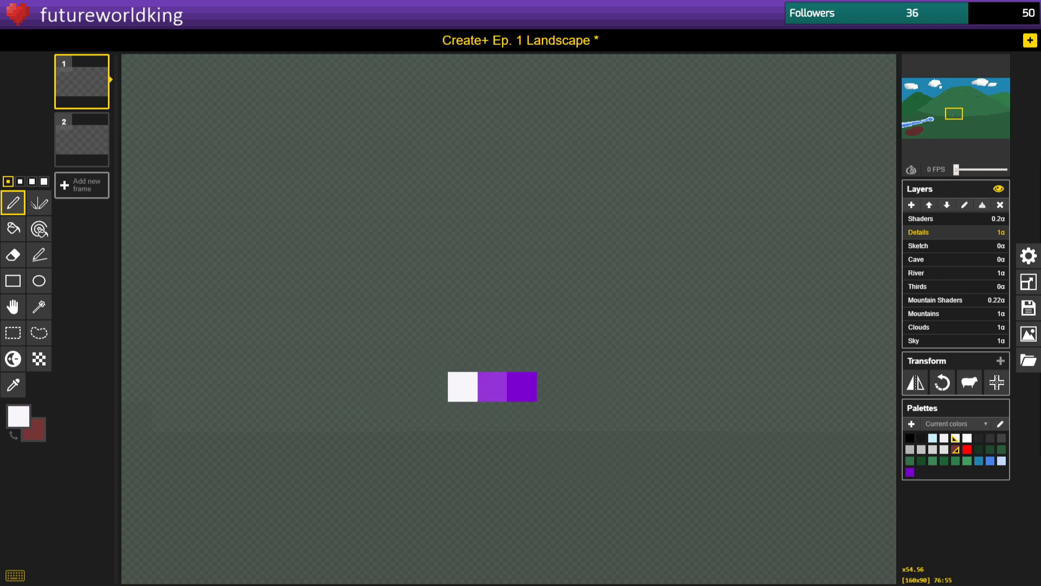
Paint a single pale cream pixel (#fff0c5) to the right of the purple pixels, one row above them.
left_click(19, 416)
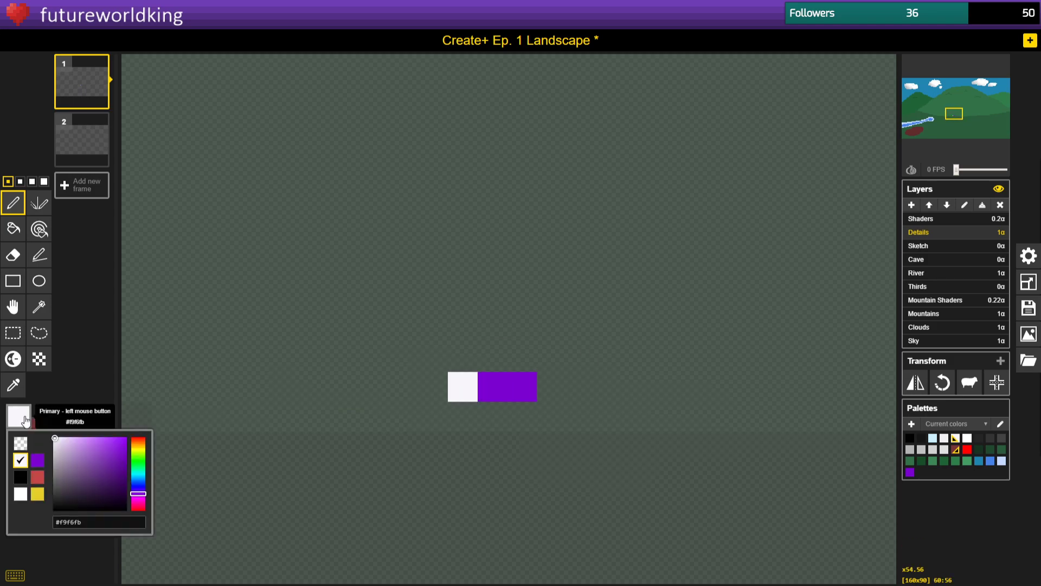
left_click(141, 450)
left_click_drag(110, 445, 71, 437)
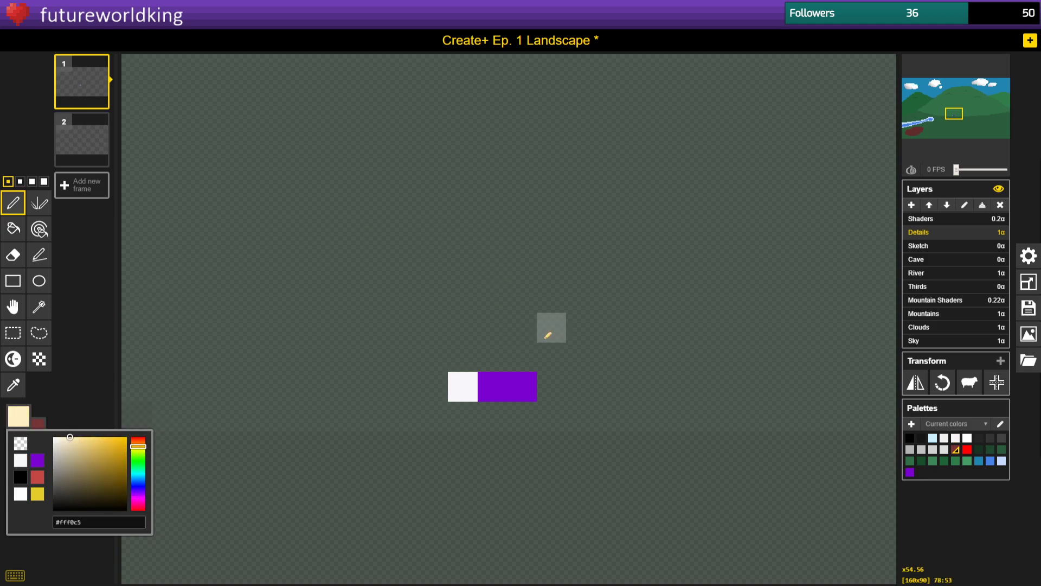
left_click(617, 330)
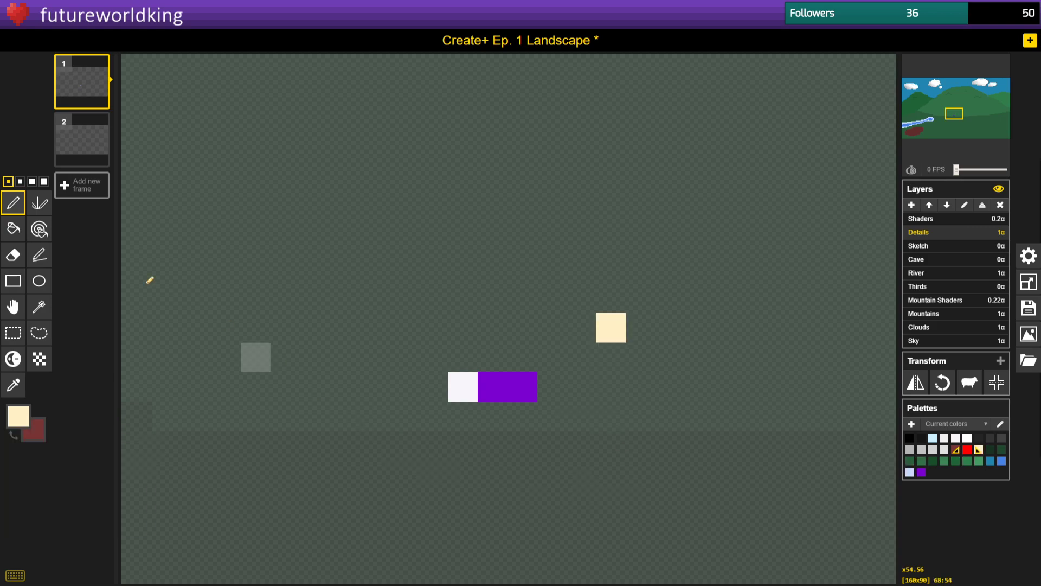
key("ctrl+z")
left_click(615, 350)
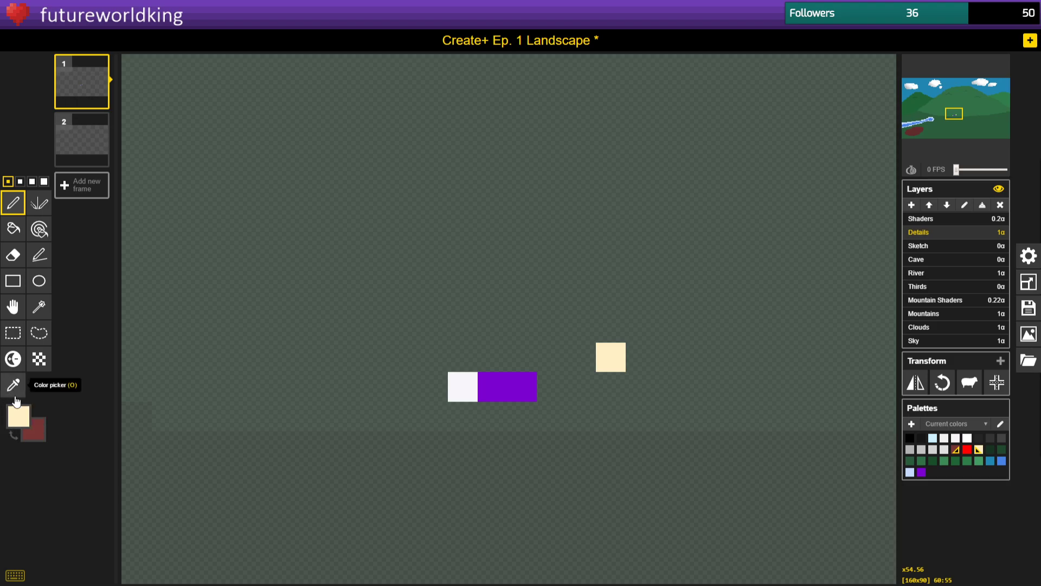
Paint a single dark blue pixel (#1a5598) directly beneath the cream pixel.
left_click(19, 416)
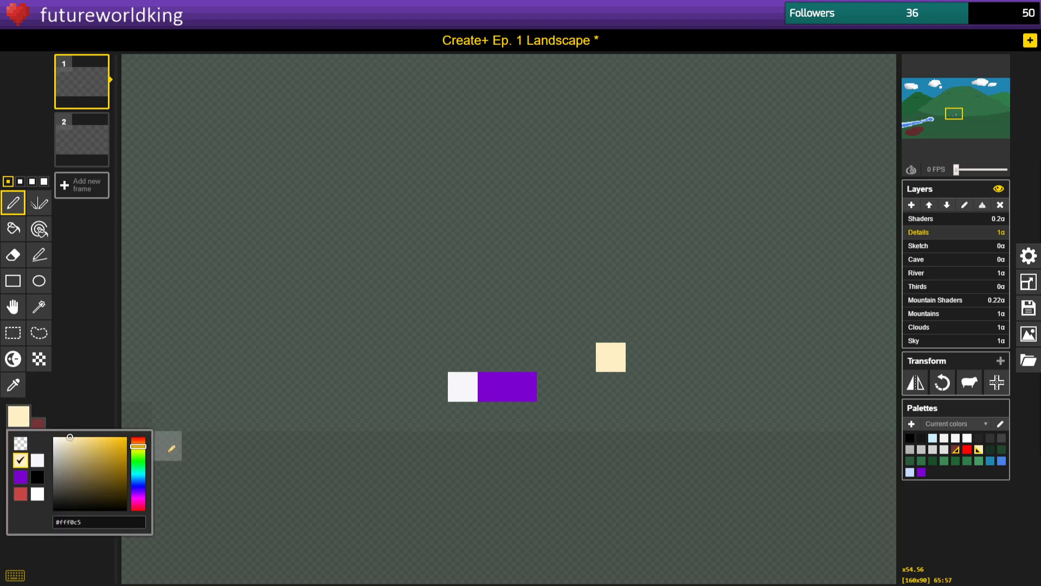
left_click(139, 481)
left_click_drag(82, 449, 114, 466)
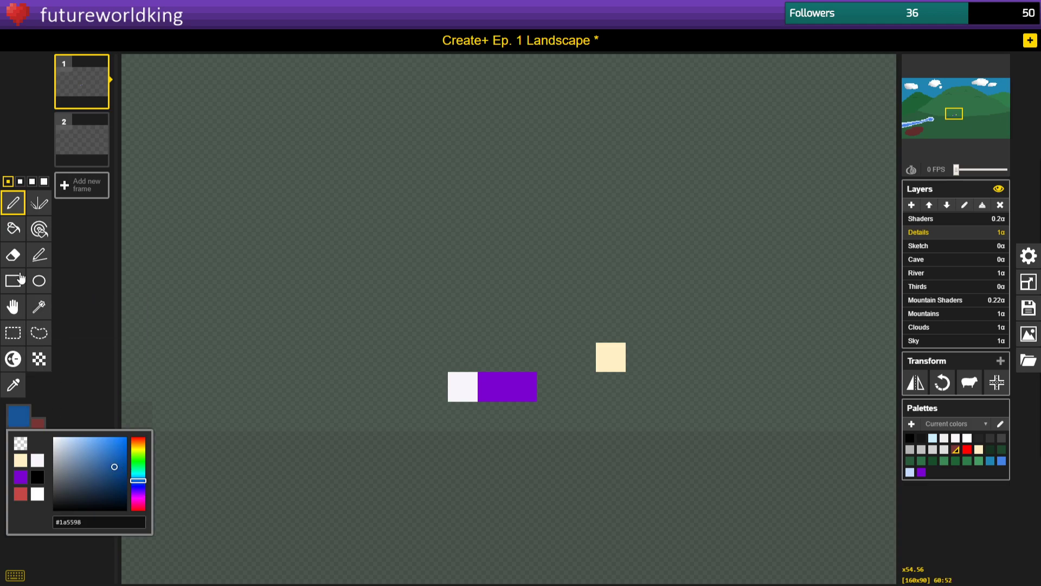
left_click(610, 386)
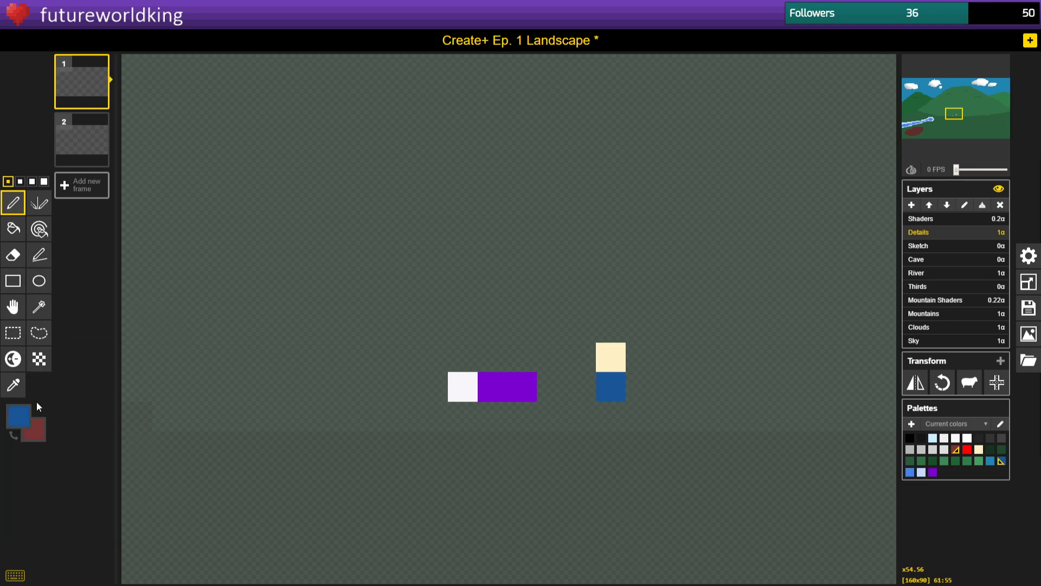
Paint a single dark green pixel (#1f652d) directly beneath the blue pixel.
left_click(23, 415)
left_click(142, 465)
left_click_drag(104, 479, 105, 481)
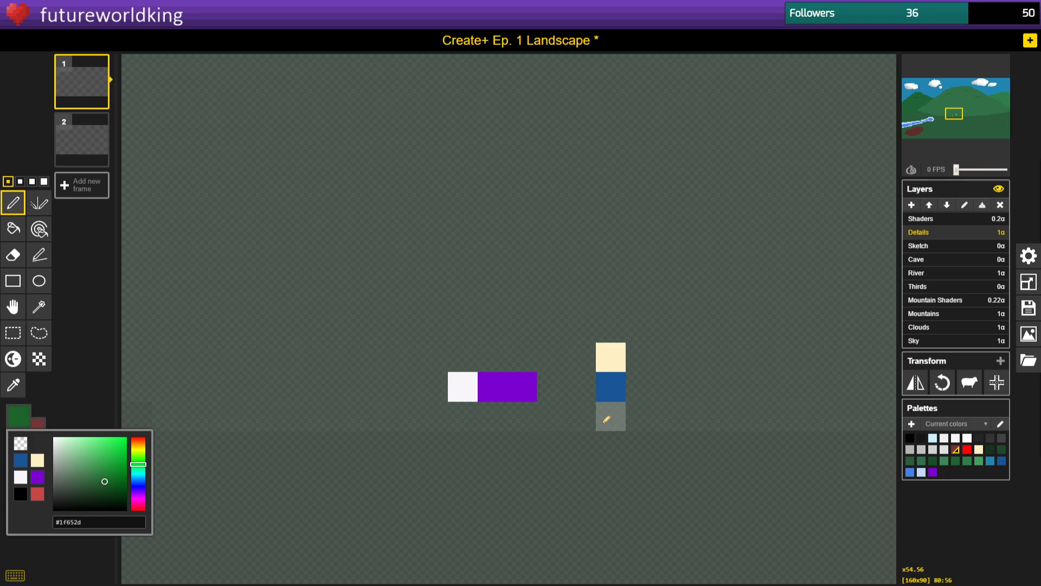
left_click(607, 420)
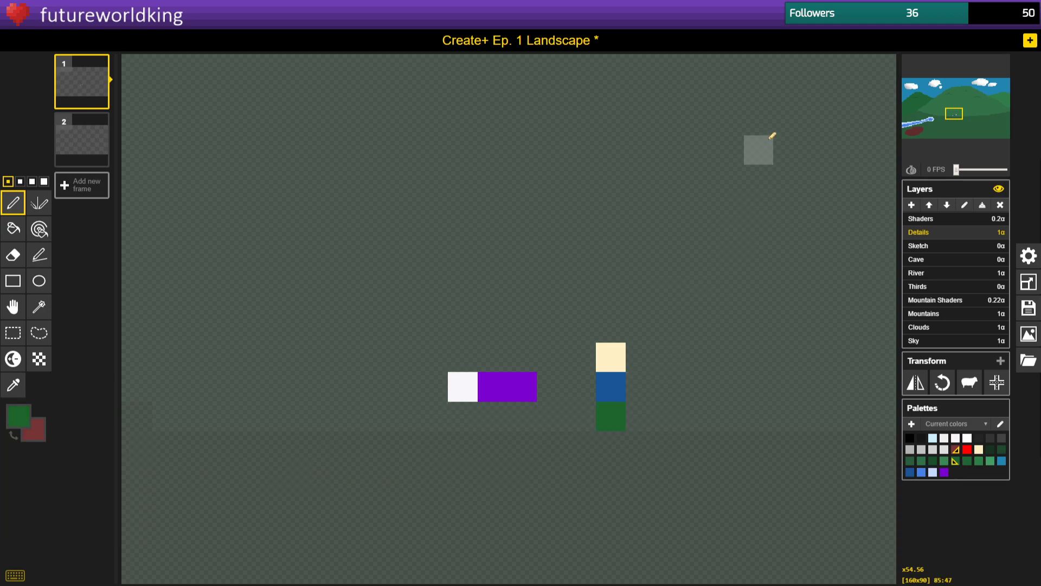
Examine the two small pixel figures both close up and at full landscape scale.
scroll(640, 320, "down", 10)
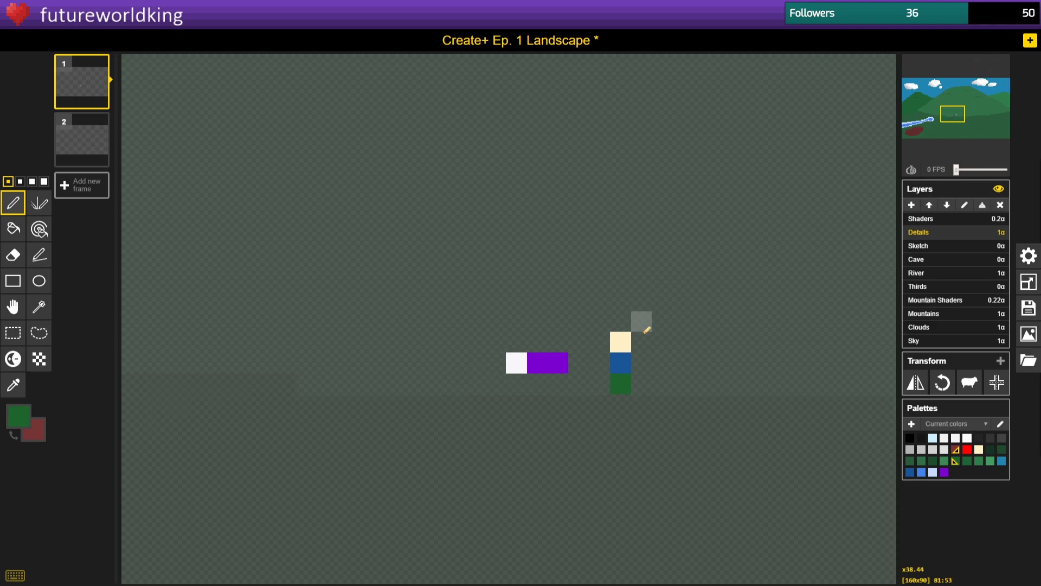
scroll(535, 326, "up", 3)
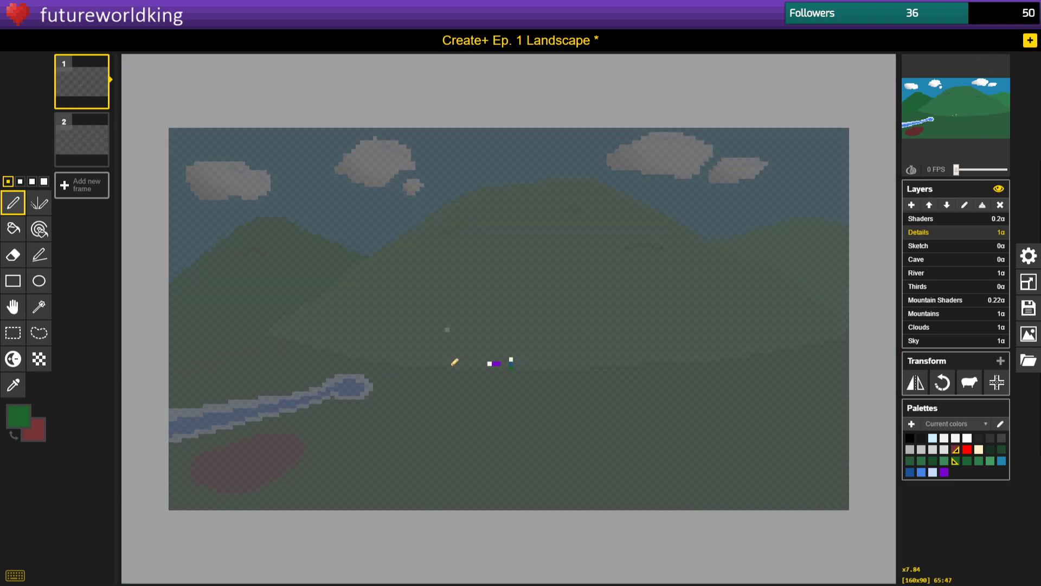
scroll(504, 406, "up", 15)
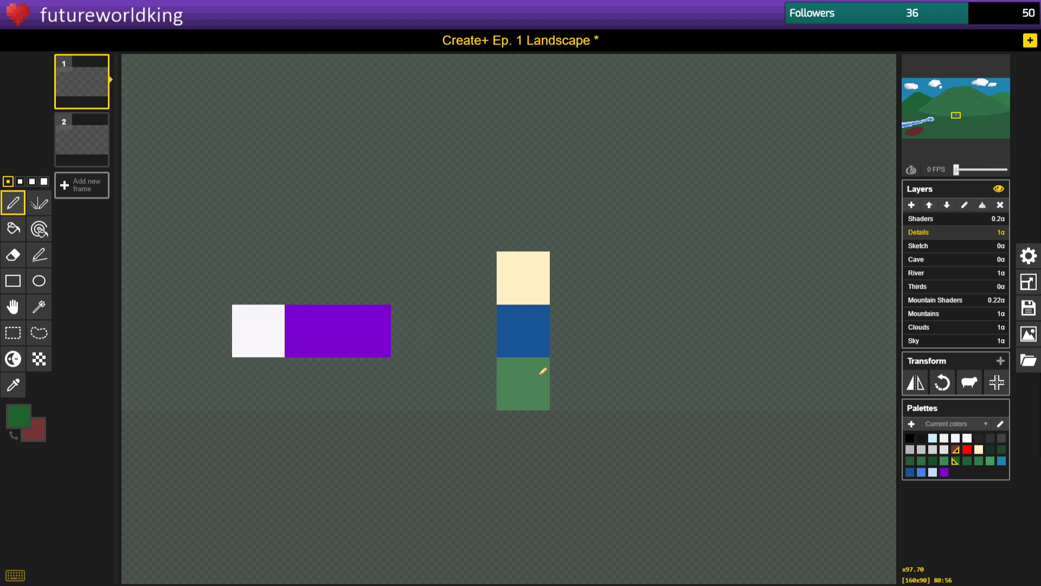
scroll(543, 371, "down", 15)
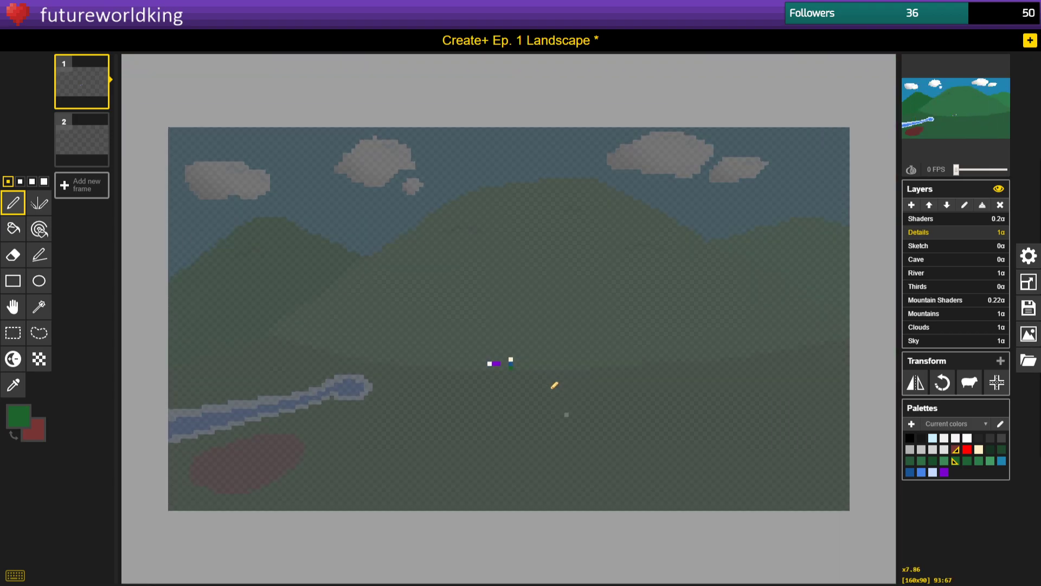
scroll(554, 385, "up", 13)
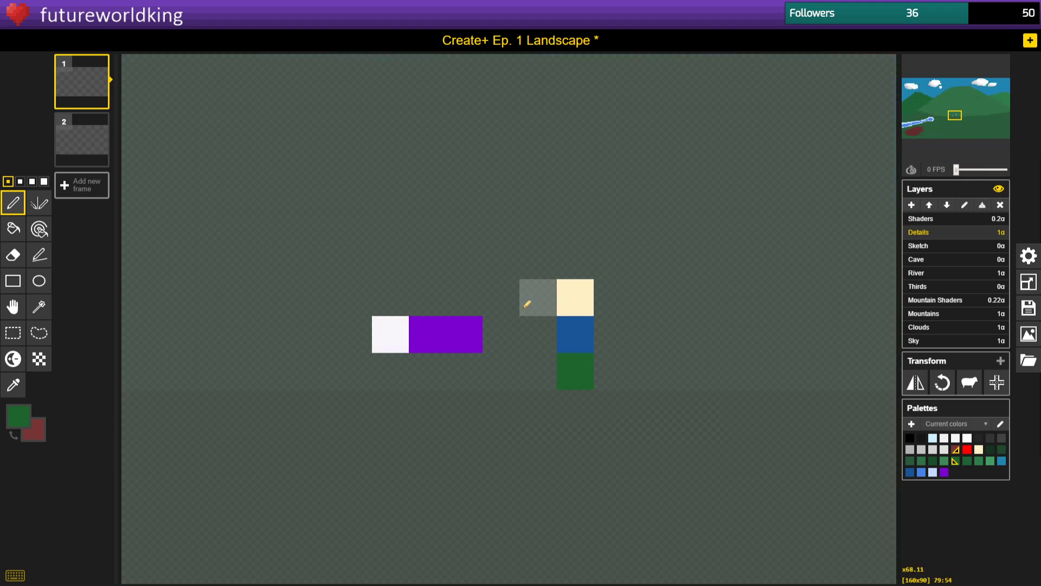
scroll(526, 305, "down", 7)
scroll(514, 341, "up", 8)
scroll(578, 293, "down", 5)
scroll(597, 288, "down", 4)
scroll(585, 138, "up", 3)
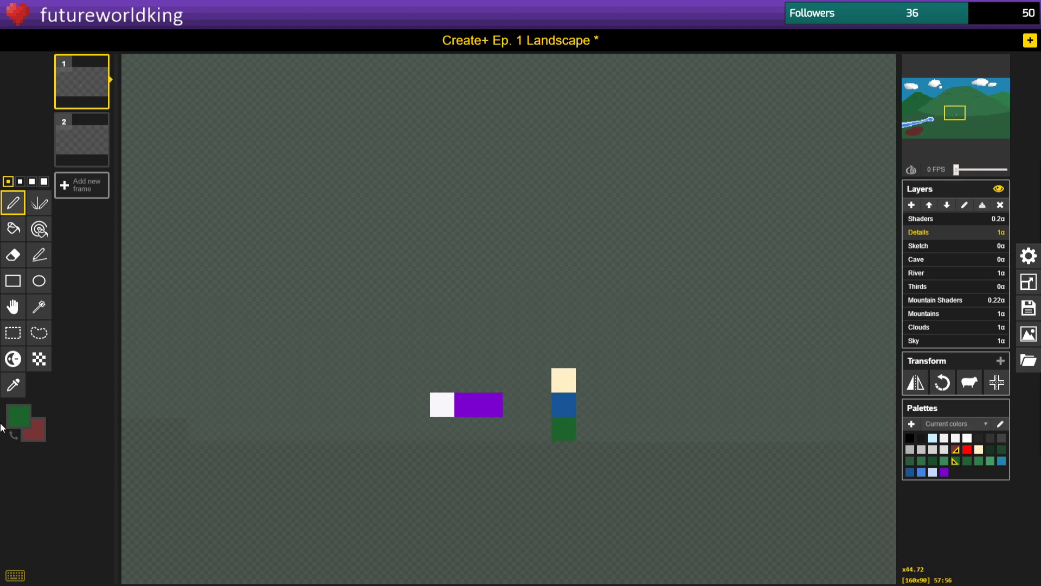
Move the standing three-pixel figure up by one pixel so its feet align with the purple pixels.
left_click(39, 333)
mouse_move(623, 352)
left_mouse_down()
mouse_move(525, 350)
mouse_move(528, 443)
mouse_move(633, 402)
left_mouse_up()
left_click_drag(550, 420, 568, 401)
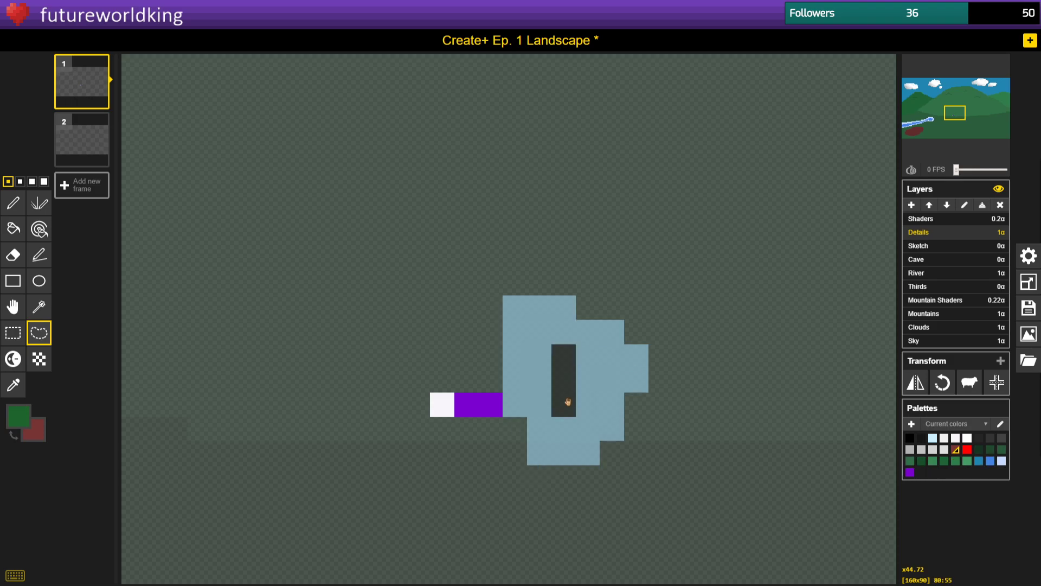
left_click(661, 431)
scroll(552, 400, "down", 4)
scroll(552, 400, "down", 3)
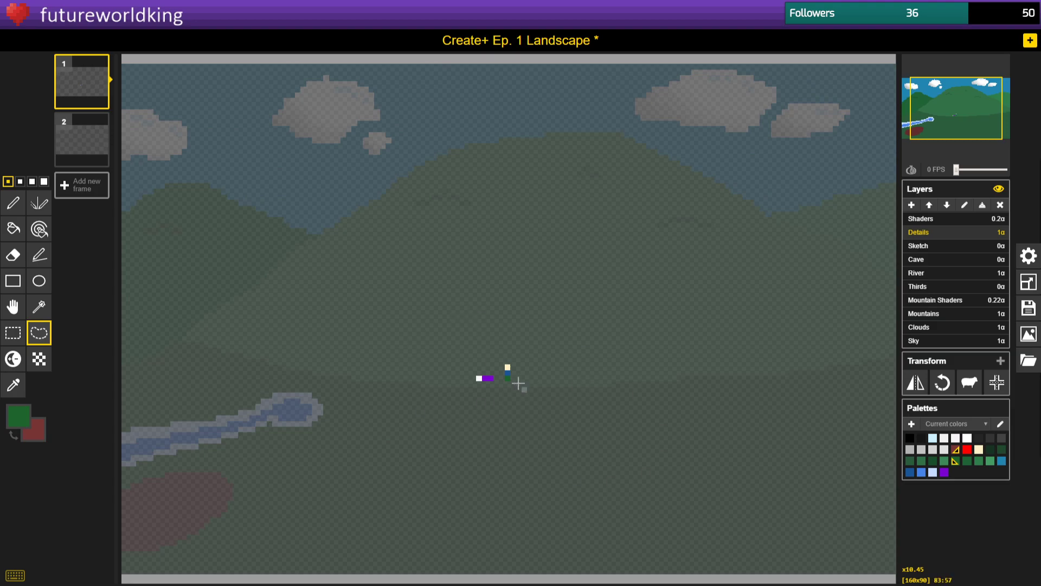
scroll(504, 375, "up", 3)
scroll(477, 350, "down", 1)
scroll(477, 353, "up", 1)
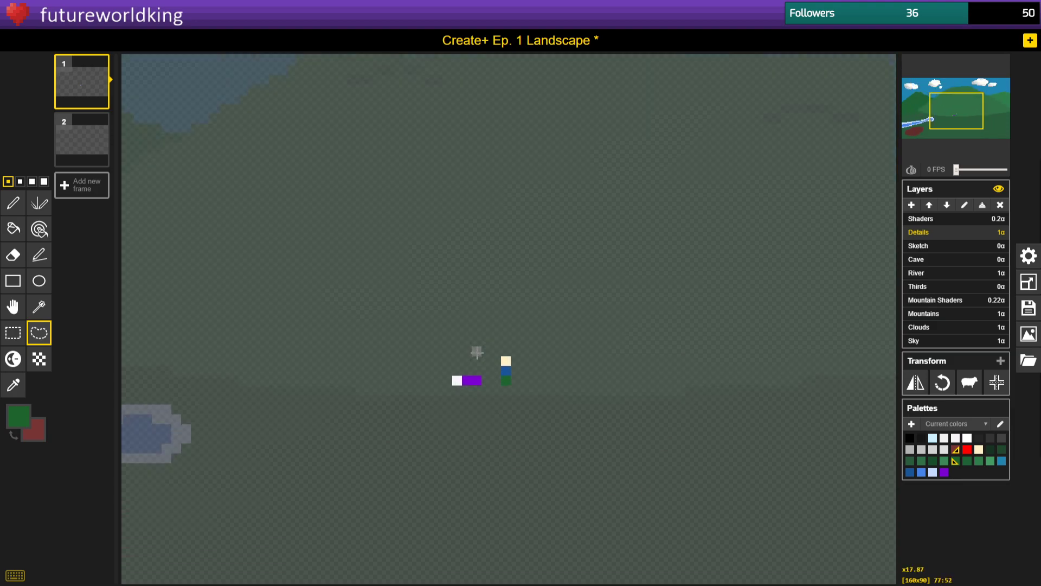
scroll(477, 353, "down", 1)
Paint a three-pixel-tall dark brown (#4f3823) tree trunk to the right of the standing figure.
left_click(18, 416)
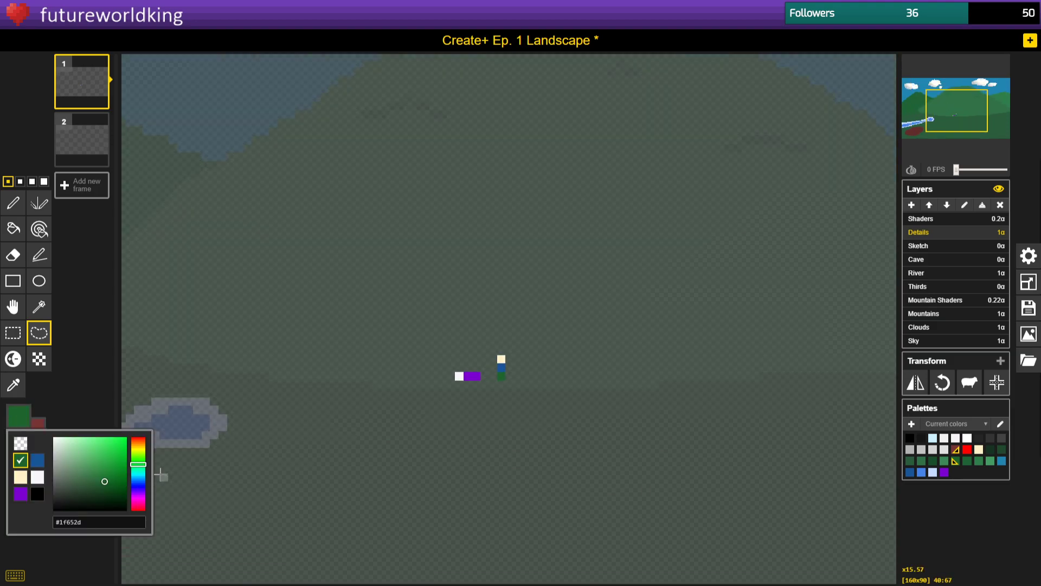
mouse_move(133, 444)
left_mouse_down()
mouse_move(140, 453)
mouse_move(139, 443)
left_mouse_up()
left_click_drag(95, 486, 91, 489)
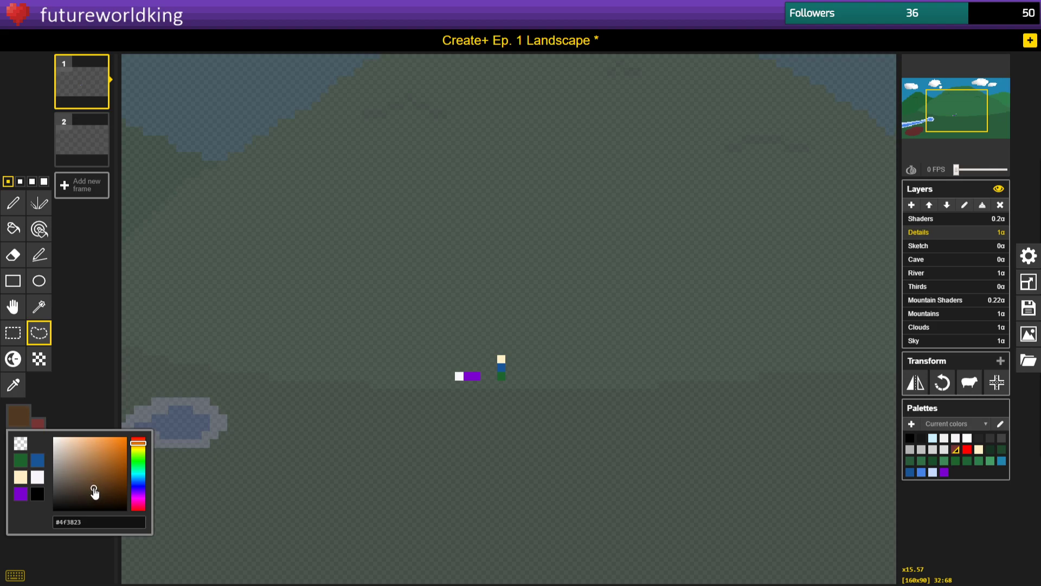
left_click(4, 210)
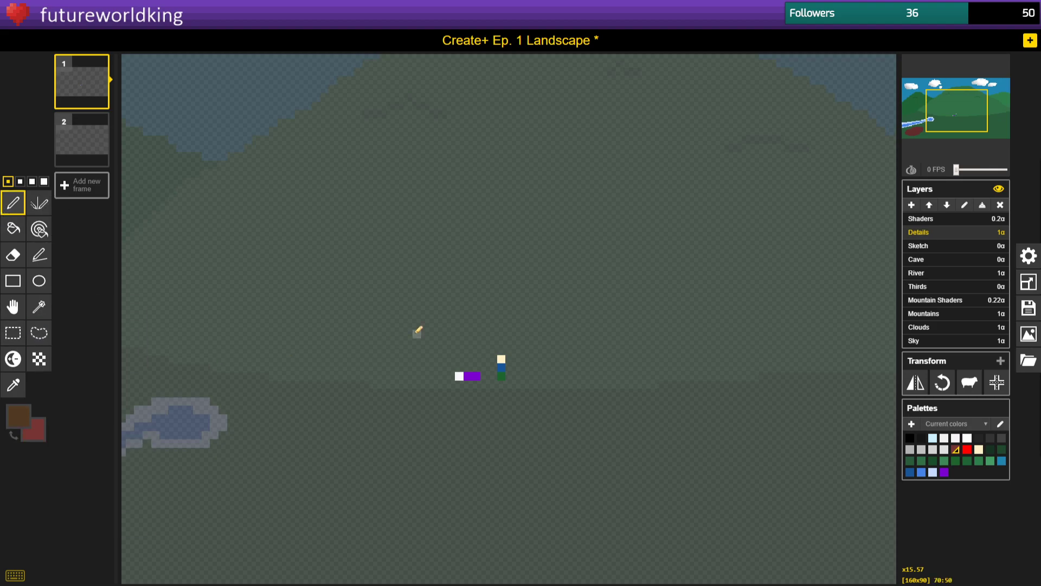
scroll(561, 323, "up", 3)
left_click_drag(580, 393, 579, 354)
Paint a straight four-pixel-tall brown trunk left of the figures, erasing the stray pixels with a transparent secondary colour.
left_click_drag(216, 374, 231, 341)
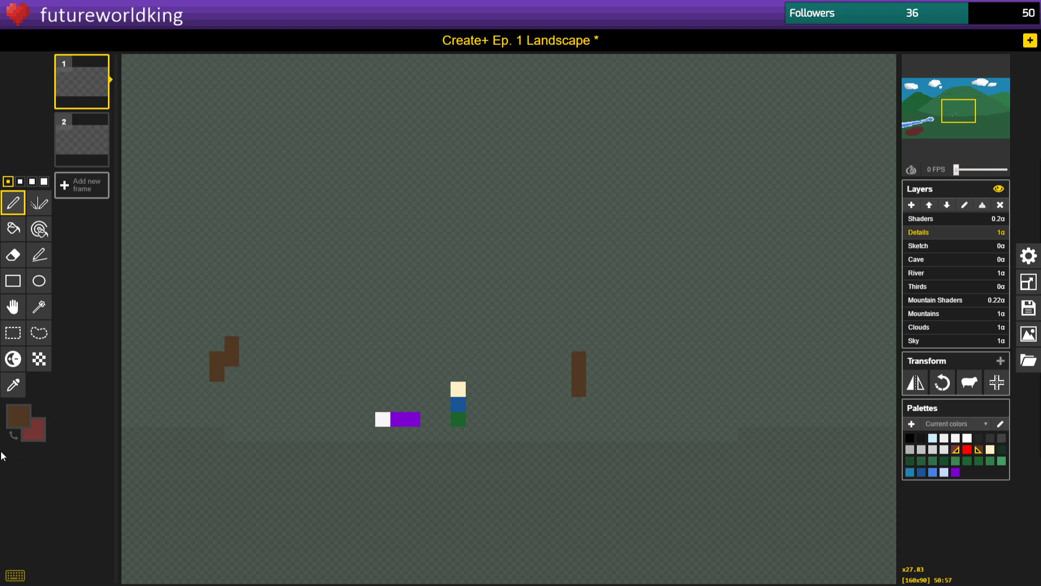
left_click(19, 418)
left_click(41, 456)
right_click(232, 345)
right_click(231, 360)
left_click_drag(219, 354, 221, 331)
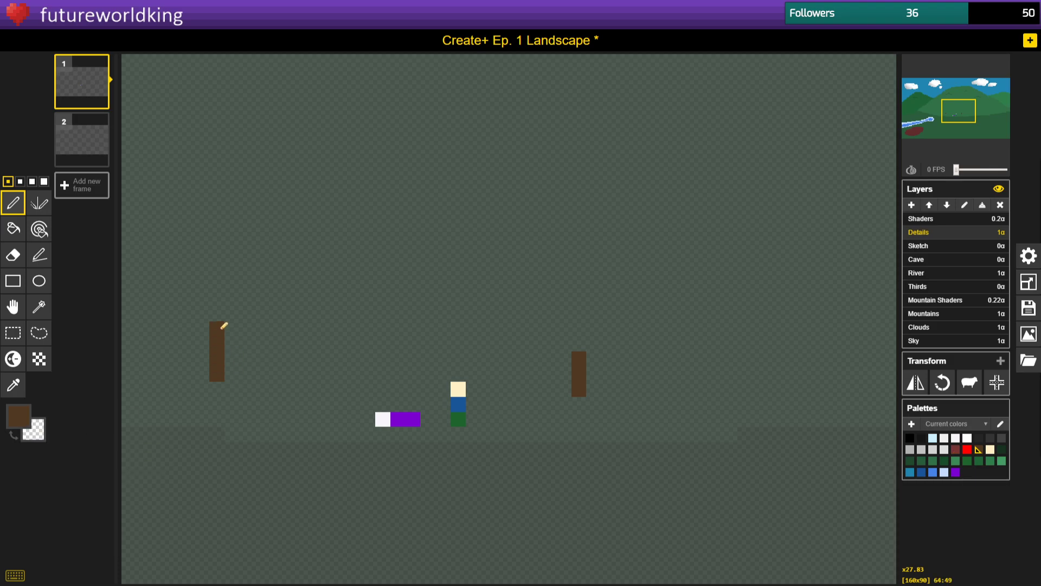
Paint a thicker brown trunk, two pixels wide and four tall, farther right at the mountain's foot, erasing any excess pixels.
scroll(751, 412, "down", 2)
scroll(638, 375, "down", 3)
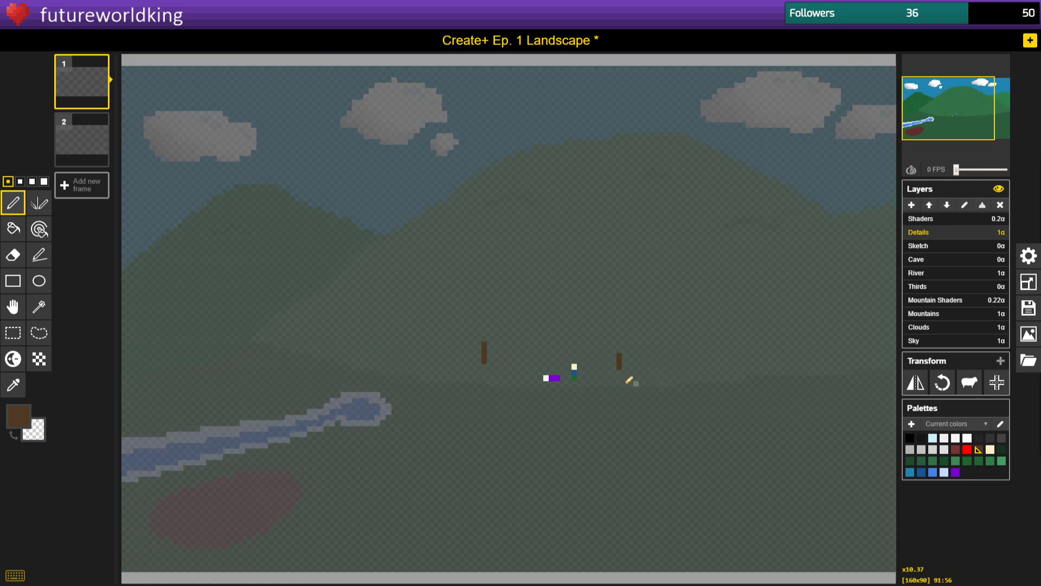
scroll(661, 377, "up", 3)
mouse_move(771, 368)
left_mouse_down()
mouse_move(777, 397)
mouse_move(767, 352)
left_mouse_up()
right_click(763, 382)
right_click(764, 394)
right_click(776, 395)
left_click(776, 348)
scroll(698, 379, "down", 5)
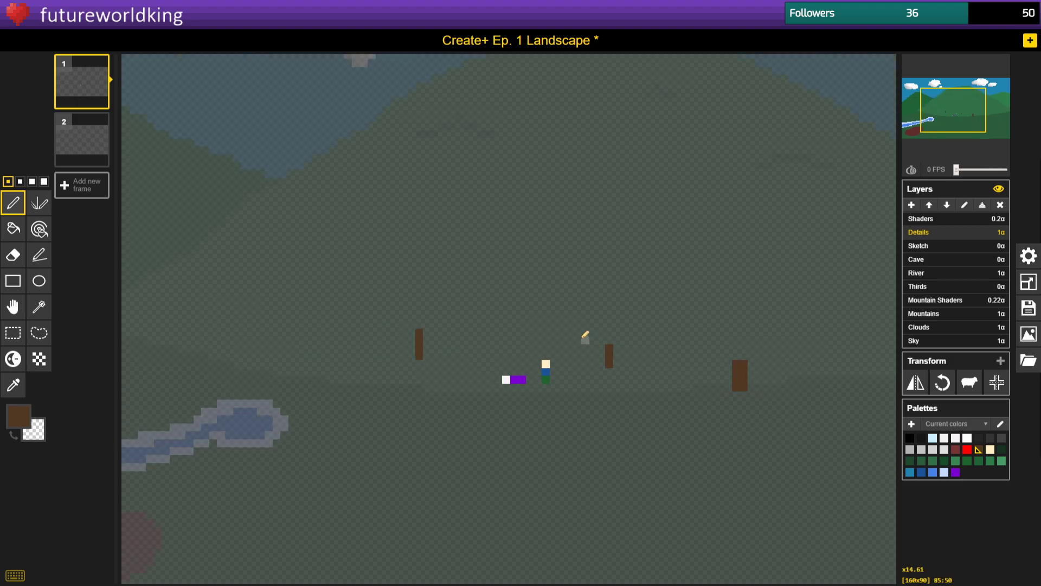
Paint a stepped brown branch rising up and to the right from the top of the thick trunk.
scroll(572, 328, "up", 5)
scroll(869, 365, "up", 5)
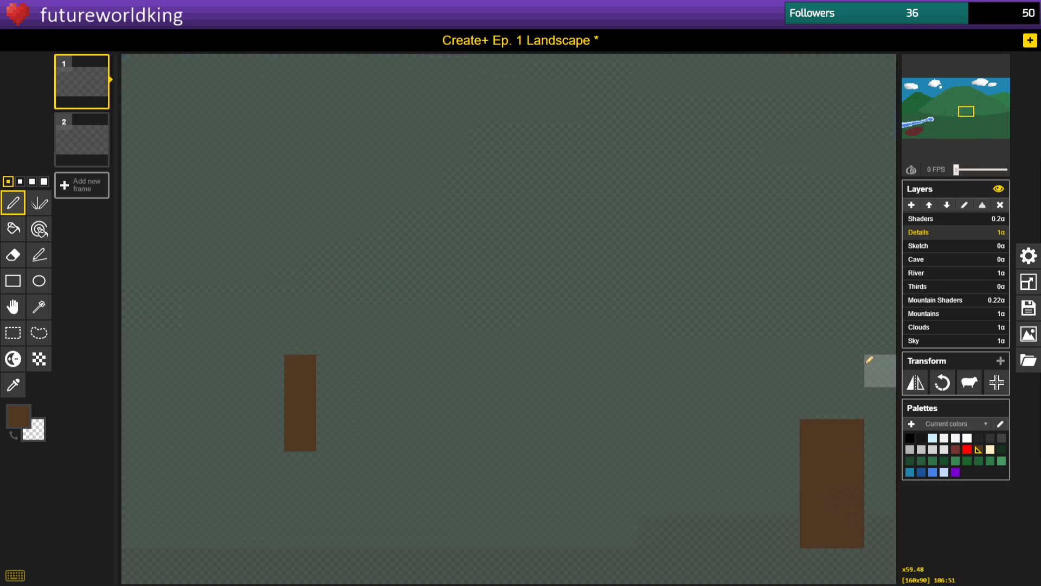
left_click(978, 126)
left_click_drag(976, 121, 969, 112)
scroll(575, 226, "down", 7)
left_click_drag(611, 374, 659, 332)
left_click(638, 363)
left_click(683, 325)
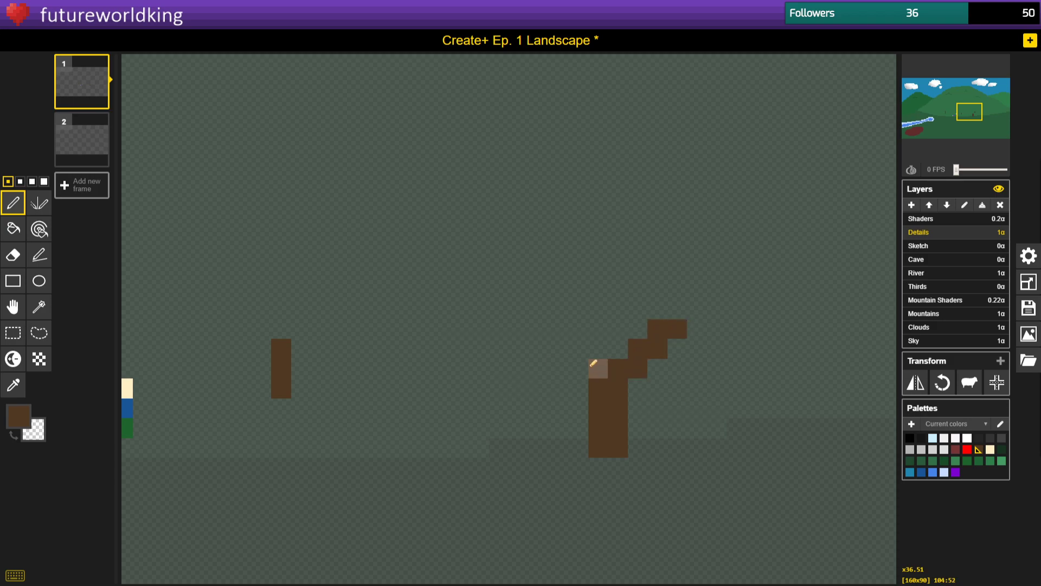
Paint forked brown branches spreading up and to the left from the top of the thick trunk.
left_click_drag(578, 368, 599, 349)
left_click(586, 333)
left_click(558, 347)
left_click(539, 347)
left_click(518, 328)
left_click(598, 309)
left_click(583, 305)
left_click(558, 288)
Examine the branched tree and the two thin trunks both close up and at full landscape scale.
scroll(575, 320, "down", 2)
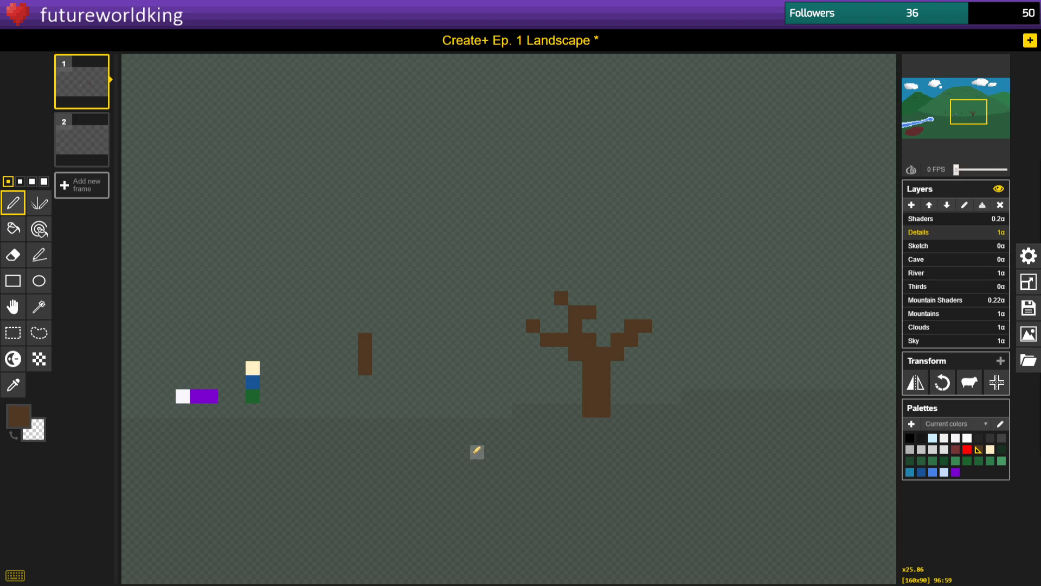
scroll(611, 347, "down", 5)
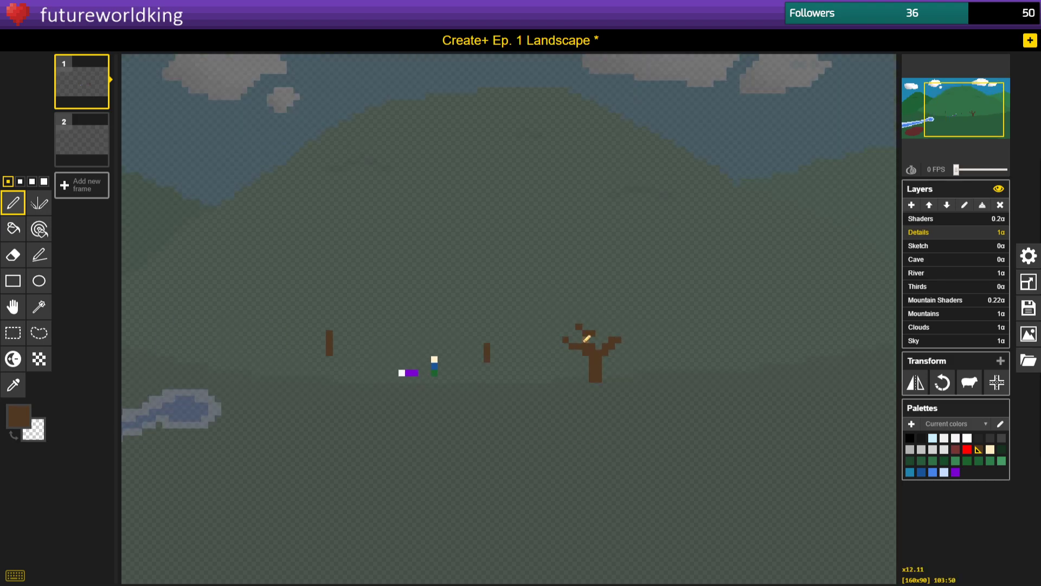
scroll(502, 293, "up", 2)
scroll(502, 304, "down", 3)
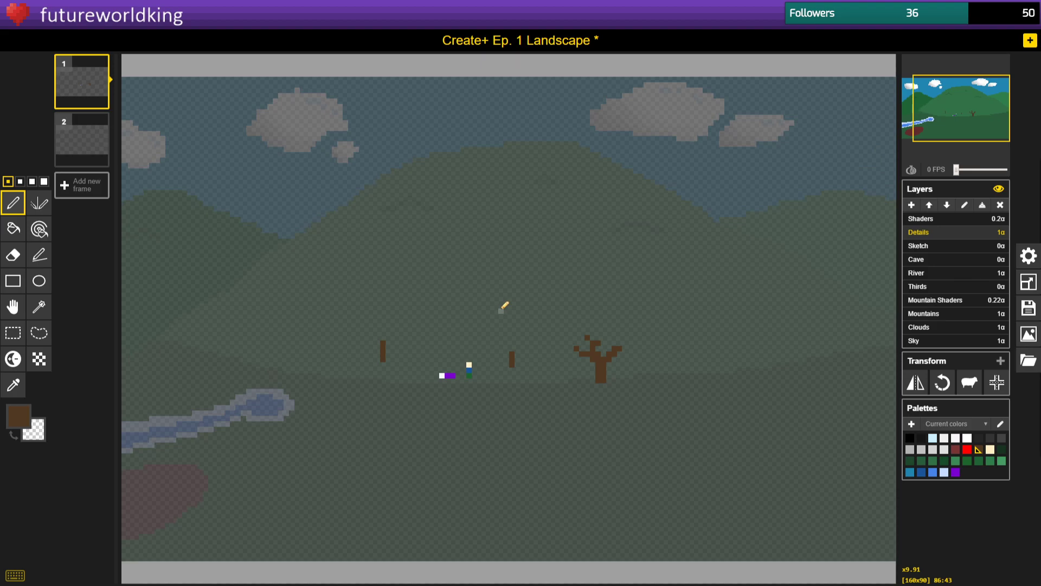
scroll(574, 380, "up", 8)
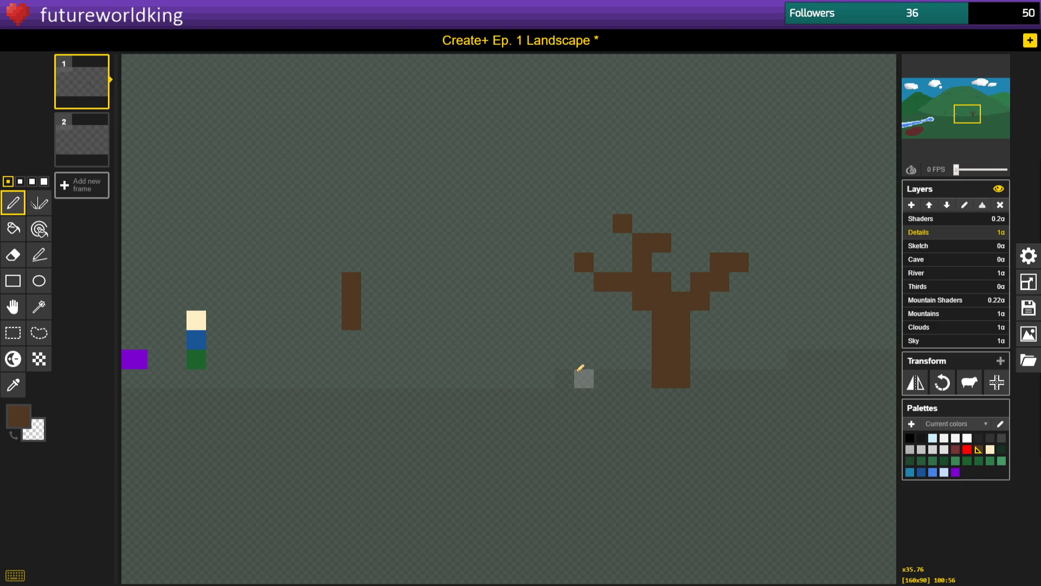
scroll(579, 369, "down", 12)
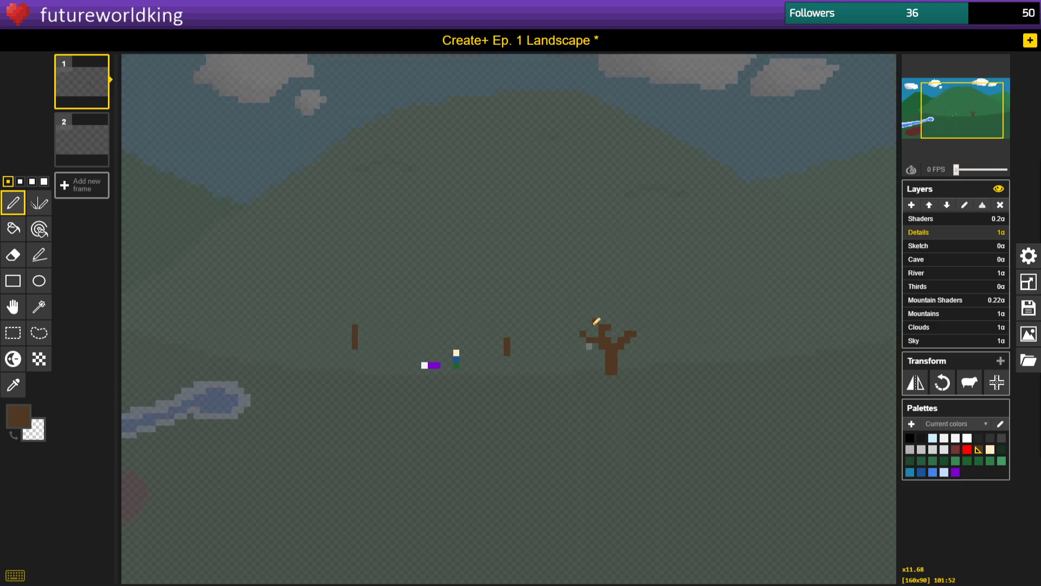
scroll(594, 407, "up", 4)
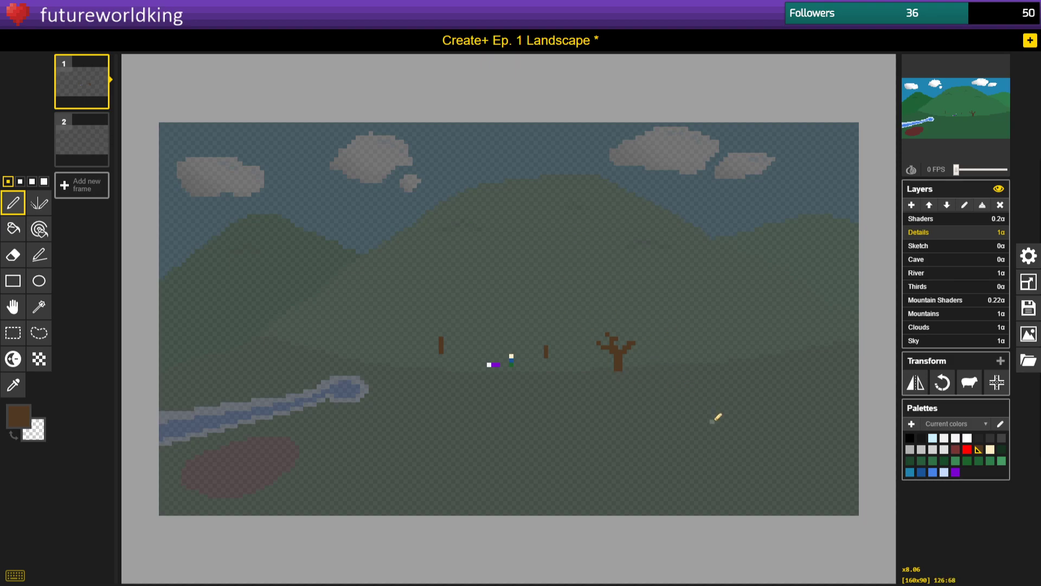
scroll(639, 347, "up", 6)
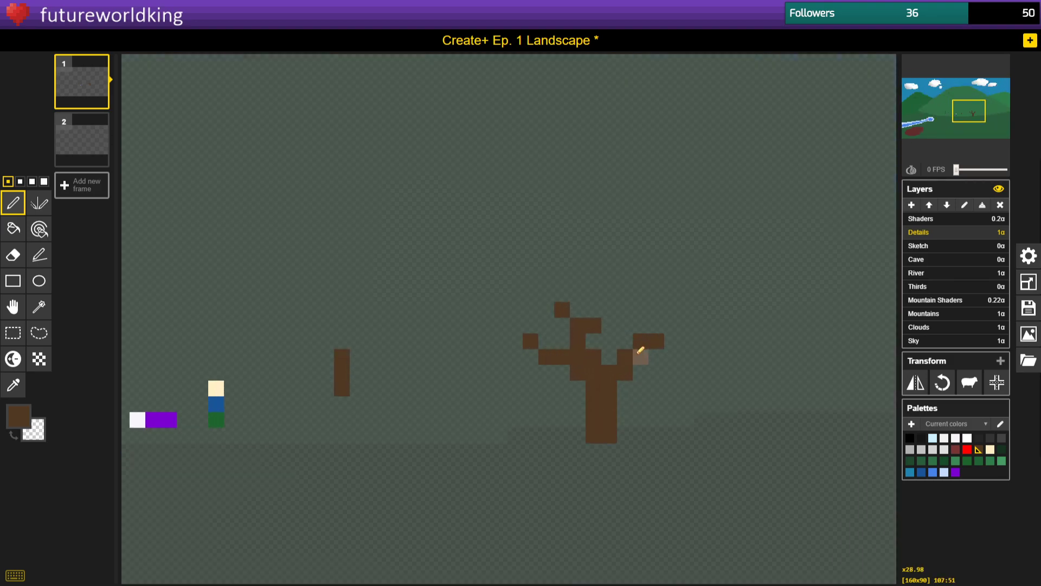
scroll(640, 349, "down", 2)
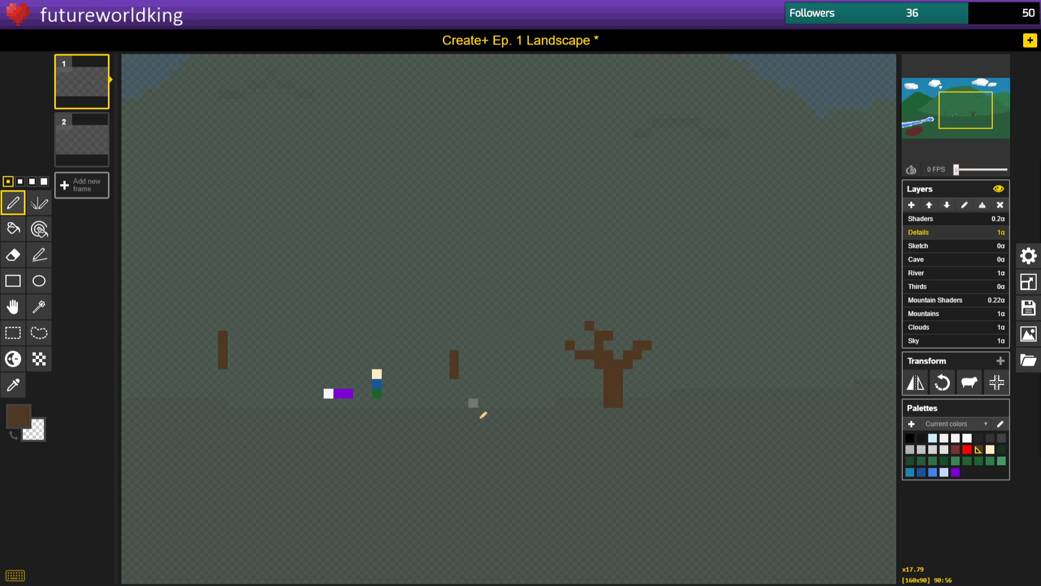
scroll(623, 355, "down", 2)
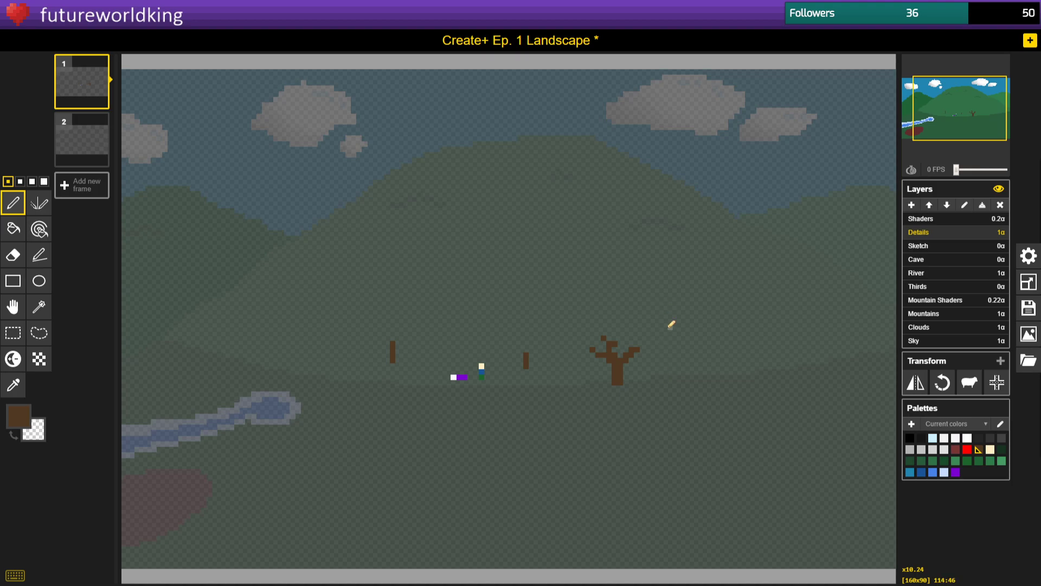
scroll(678, 340, "up", 3)
scroll(606, 345, "down", 2)
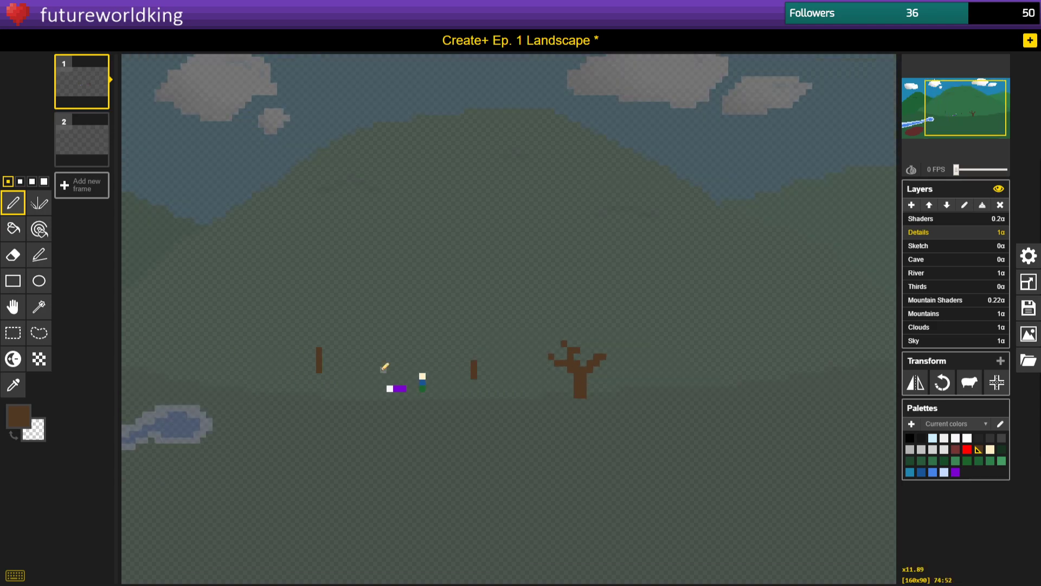
Draw a brown tree trunk two pixels wide just above the river's rounded end, with a stepped branch reaching left.
scroll(223, 344, "up", 6)
scroll(477, 395, "down", 5)
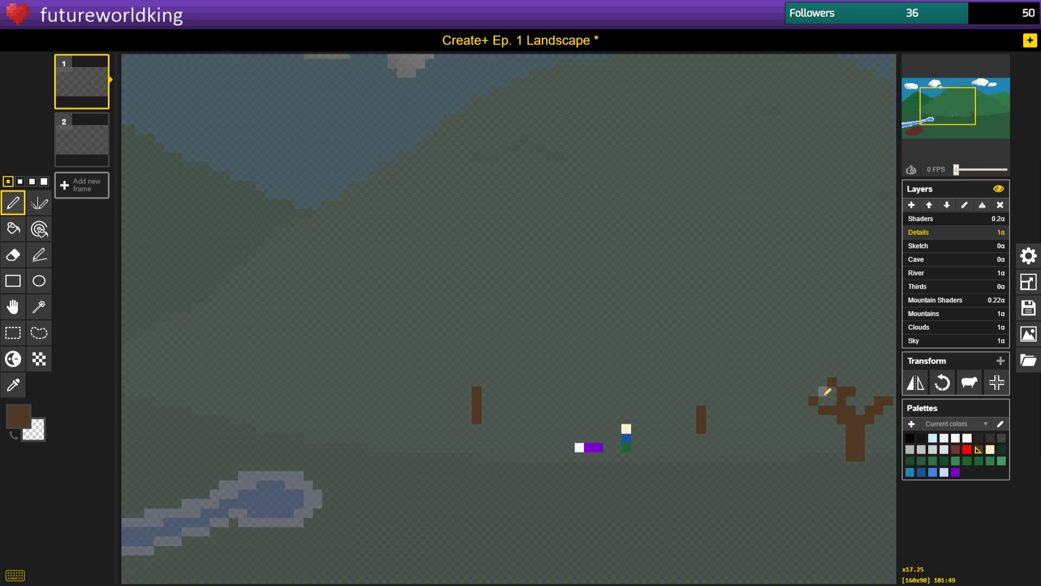
scroll(827, 391, "down", 2)
scroll(814, 387, "down", 1)
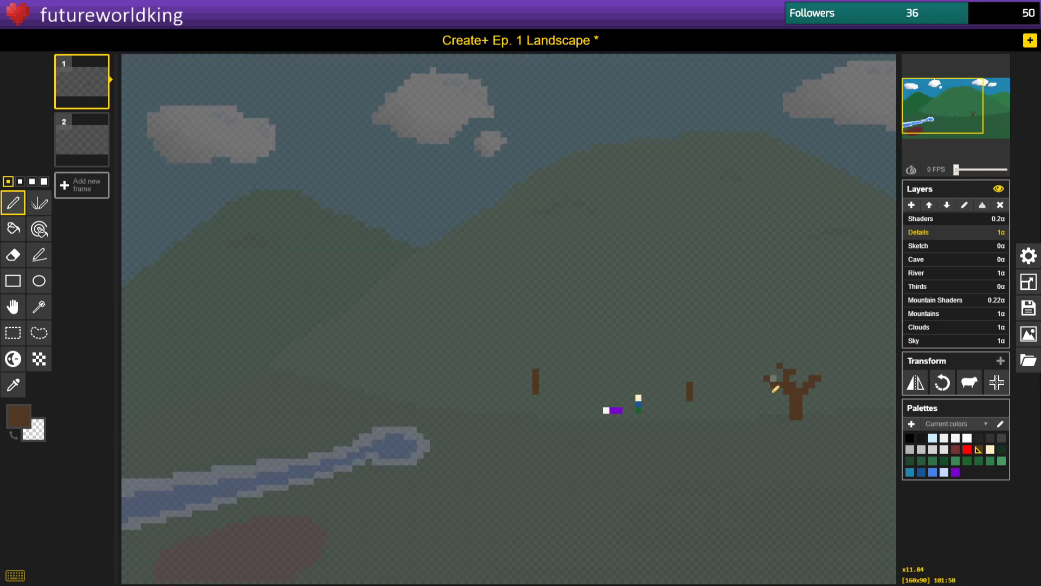
scroll(478, 389, "up", 7)
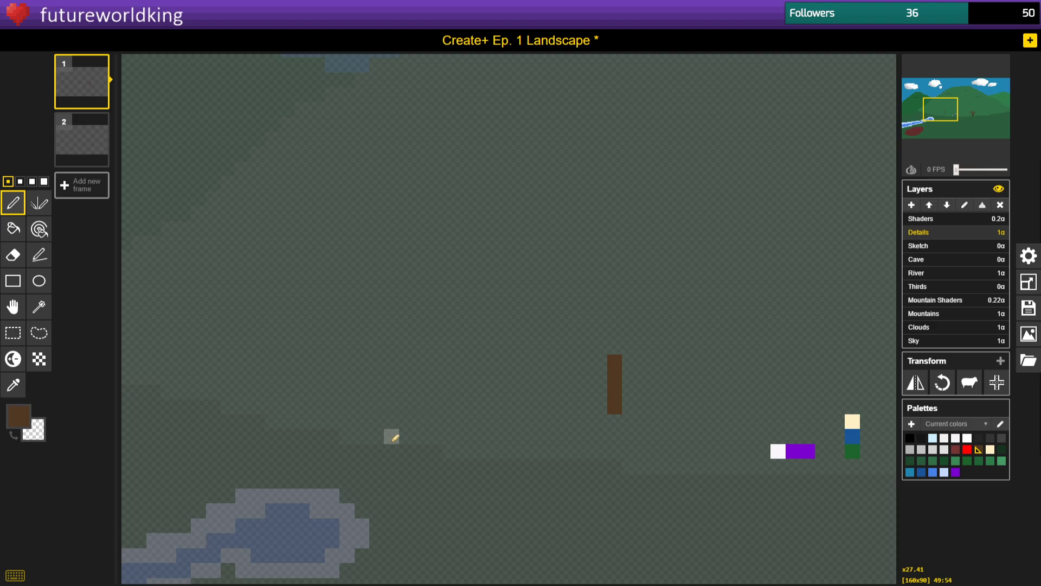
mouse_move(390, 450)
left_mouse_down()
mouse_move(401, 448)
mouse_move(407, 415)
mouse_move(401, 364)
mouse_move(399, 434)
left_mouse_up()
left_click(375, 376)
left_click_drag(376, 362, 328, 345)
left_click(317, 347)
left_click(332, 332)
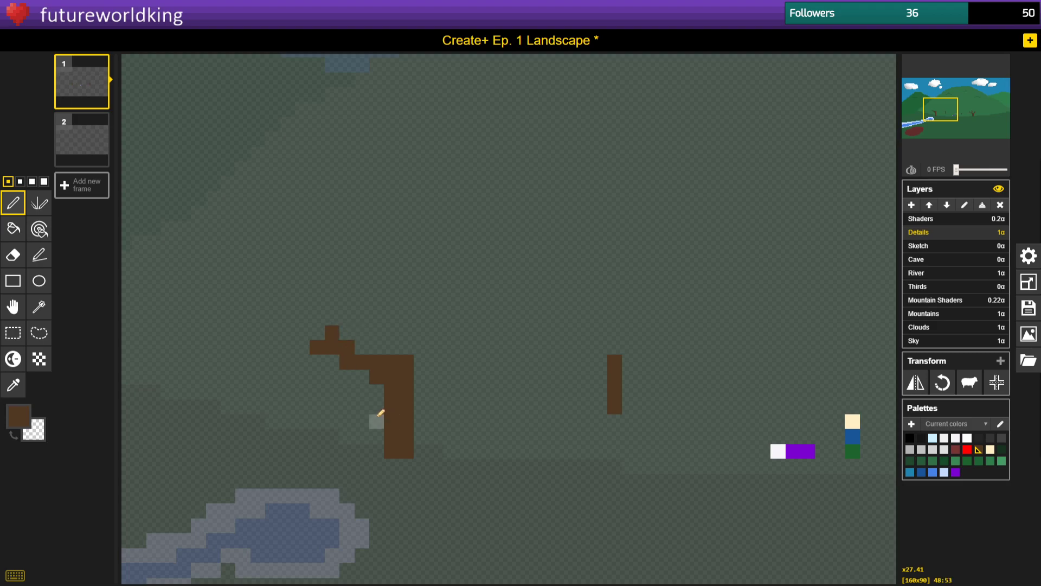
Add a forked upper branch and a stepped right branch in brown to the tree above the river's end.
left_click(391, 347)
left_click(391, 333)
left_click(406, 318)
left_click(421, 303)
left_click(376, 317)
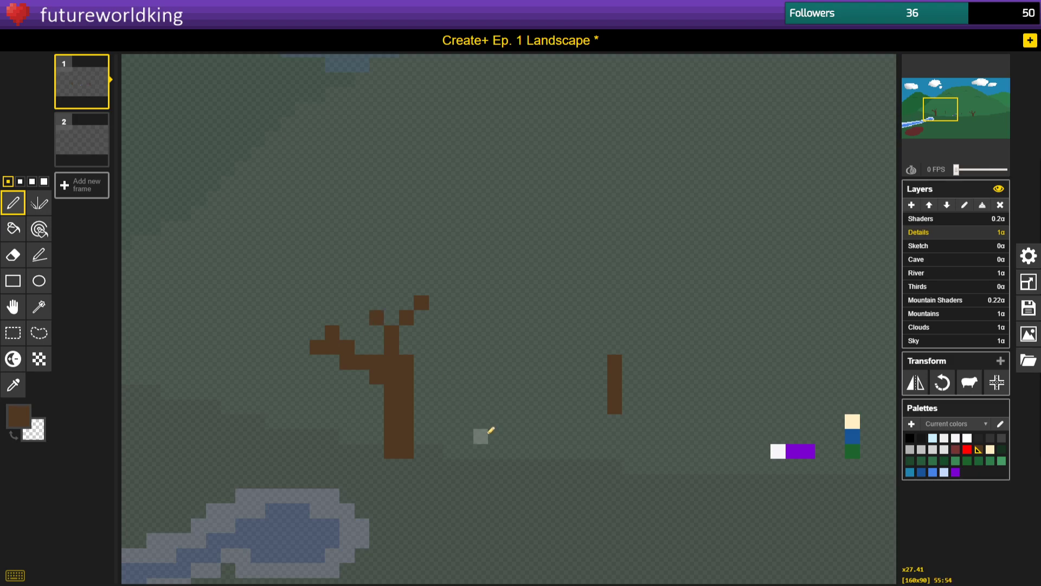
left_click(421, 362)
left_click(436, 362)
left_click(436, 347)
left_click(451, 332)
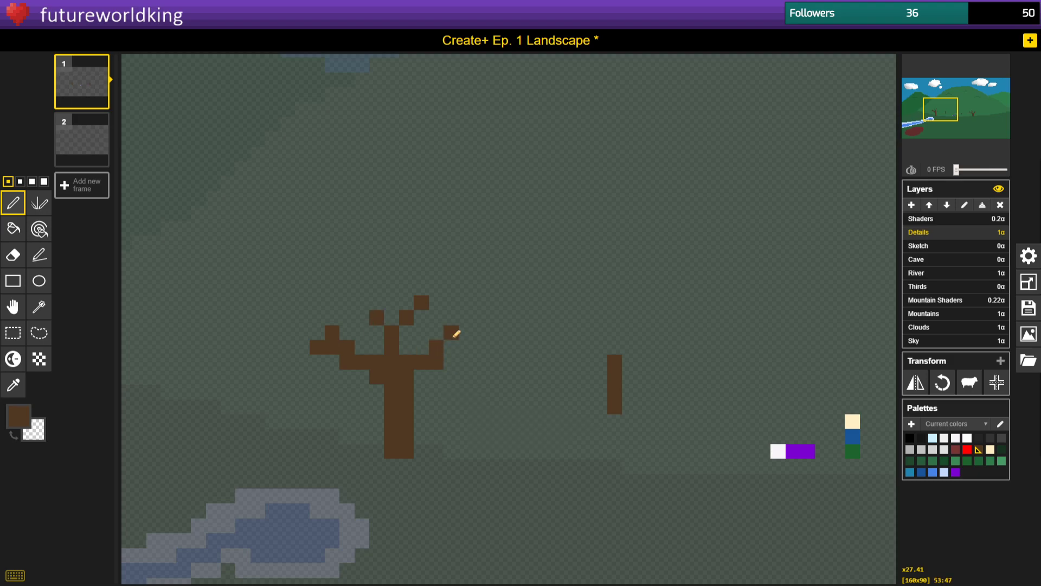
left_click(466, 334)
Lasso the new branched tree and move it down to the grass just below and right of the river's end.
scroll(434, 389, "down", 17)
scroll(432, 380, "up", 8)
scroll(418, 380, "down", 6)
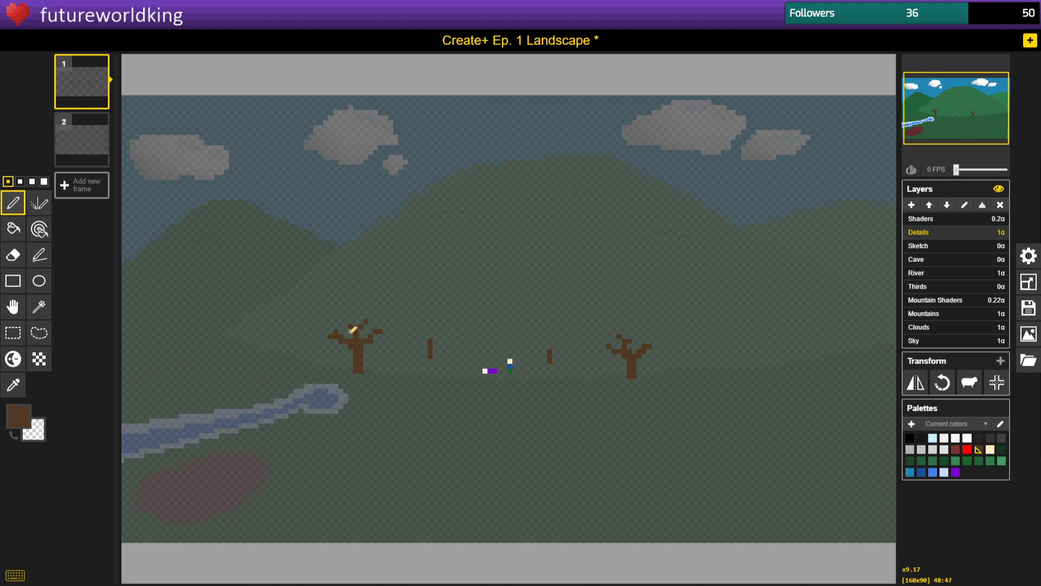
scroll(352, 329, "up", 2)
left_click(39, 333)
mouse_move(297, 345)
left_mouse_down()
mouse_move(350, 382)
mouse_move(423, 342)
mouse_move(307, 317)
mouse_move(298, 344)
left_mouse_up()
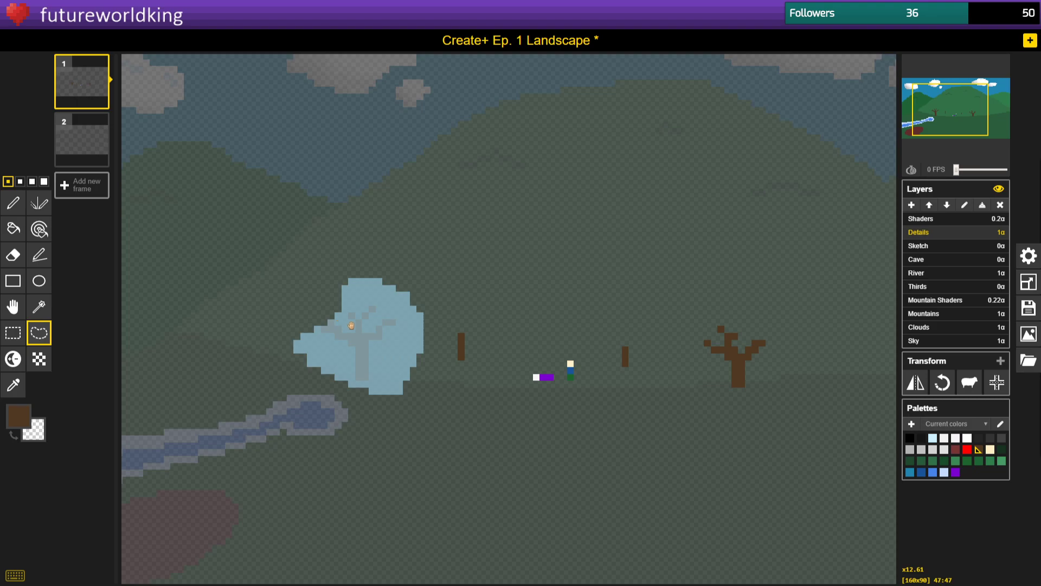
left_click_drag(387, 352, 359, 438)
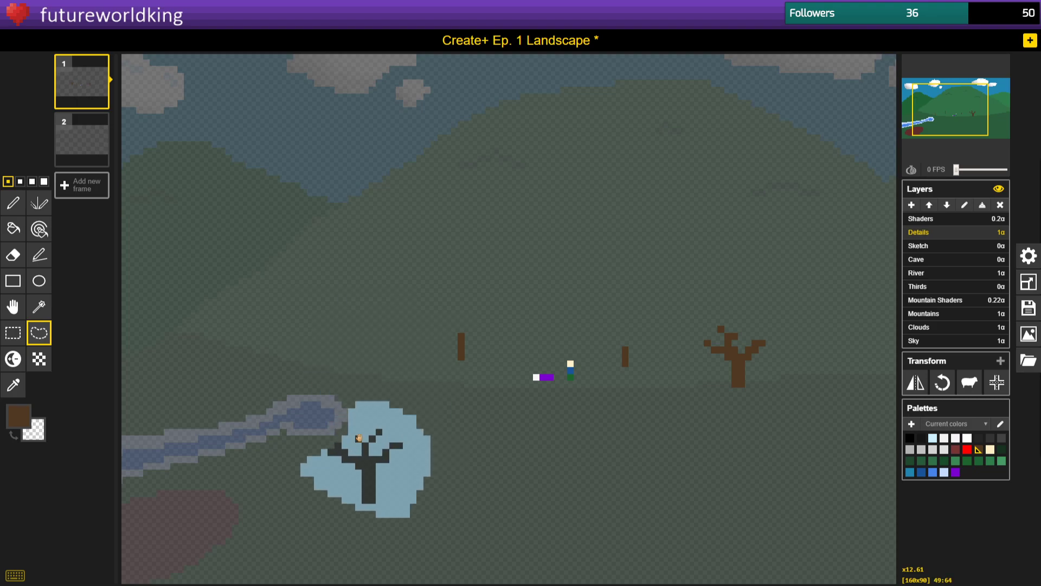
left_click(439, 456)
scroll(439, 456, "down", 4)
scroll(364, 328, "up", 2)
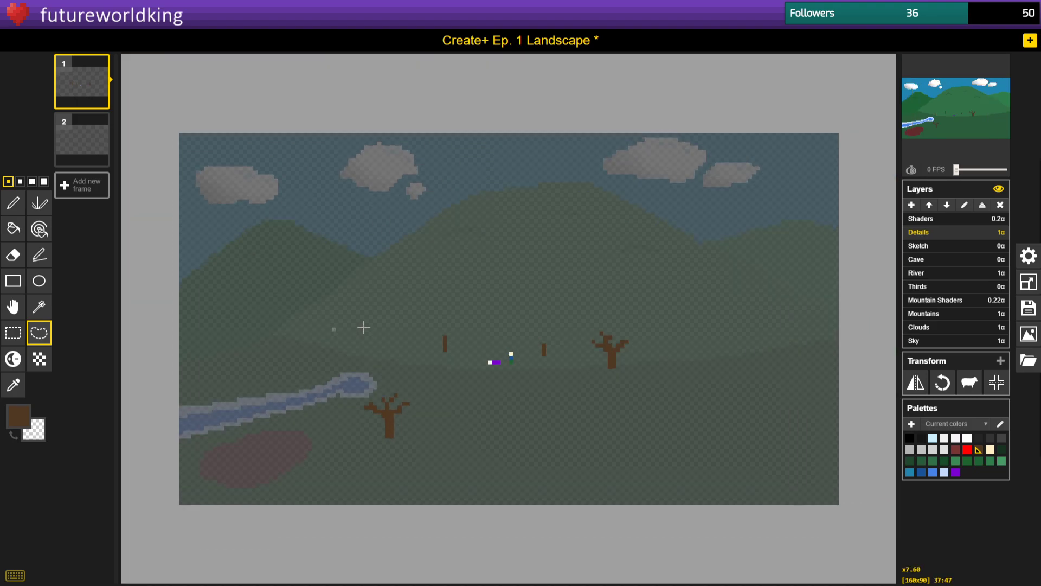
scroll(389, 381, "up", 1)
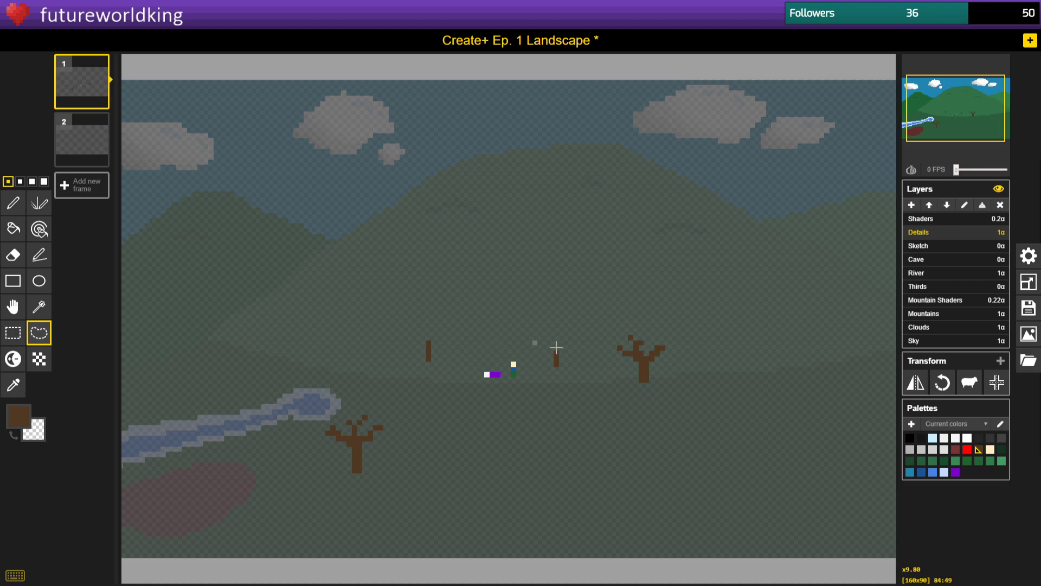
Lengthen the short trunk beside the figure upward and draw three more one-pixel-wide brown trunks around the right-hand branched tree.
left_click(13, 203)
scroll(674, 367, "up", 6)
scroll(678, 347, "up", 1)
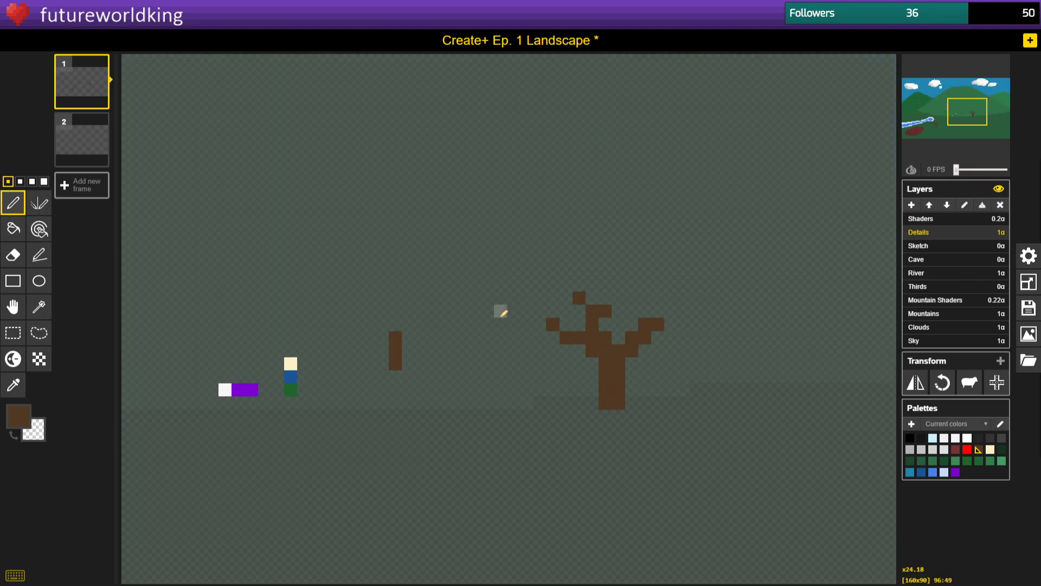
left_click_drag(501, 297, 500, 258)
left_click(395, 311)
left_click_drag(400, 309, 399, 331)
scroll(336, 348, "down", 4)
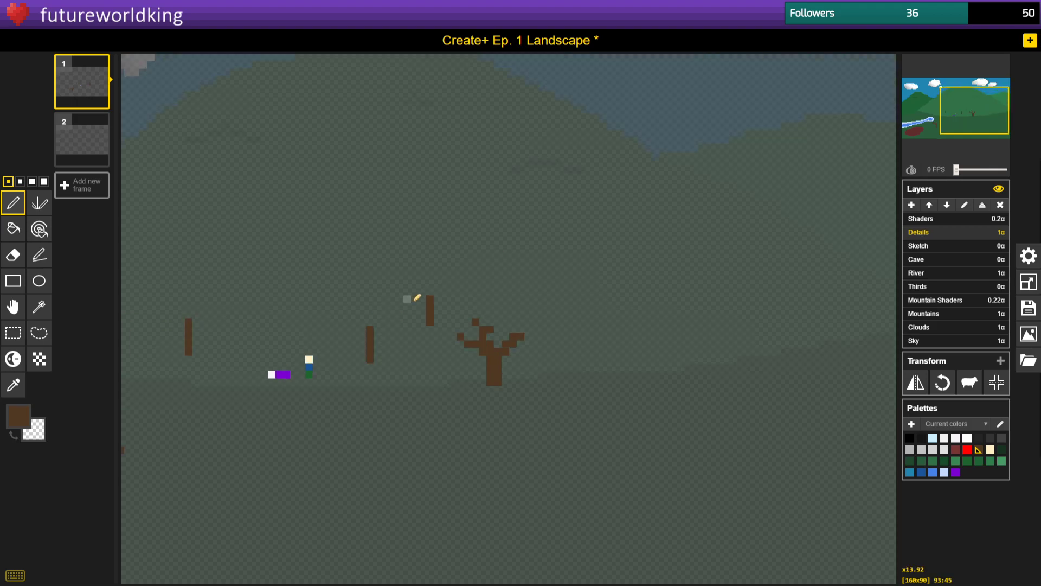
left_click(430, 299)
left_click(665, 374)
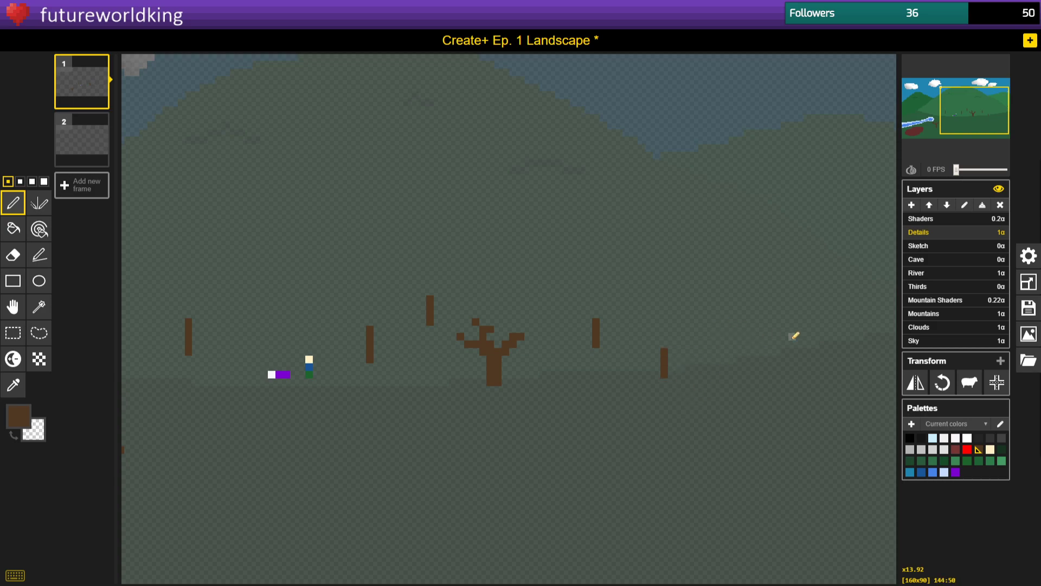
Draw two one-pixel-wide brown trunks near the river's end, one on the hillside above it and one just beside it.
scroll(758, 439, "down", 2)
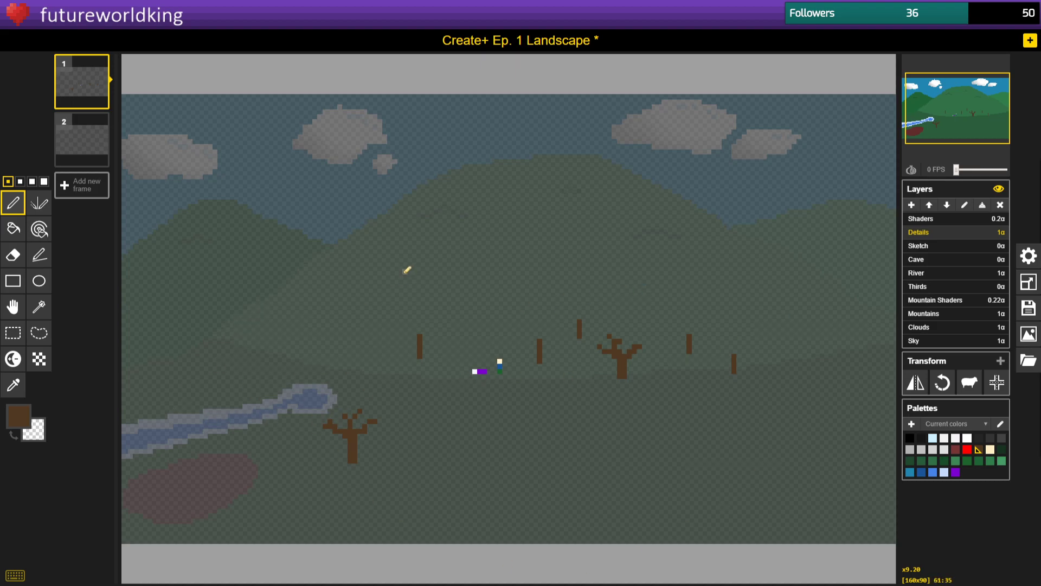
scroll(340, 316, "up", 6)
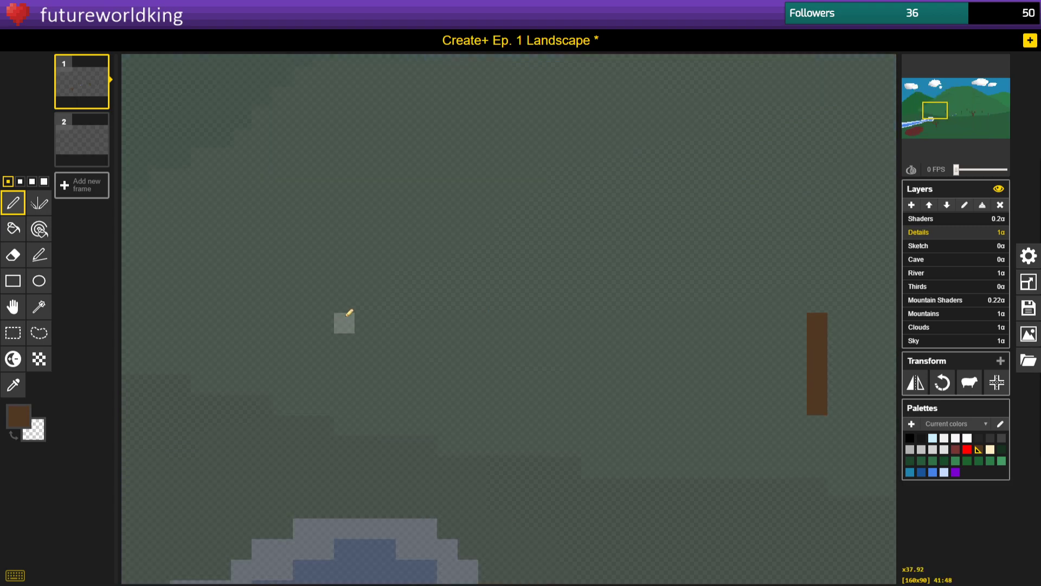
left_click_drag(386, 366, 386, 287)
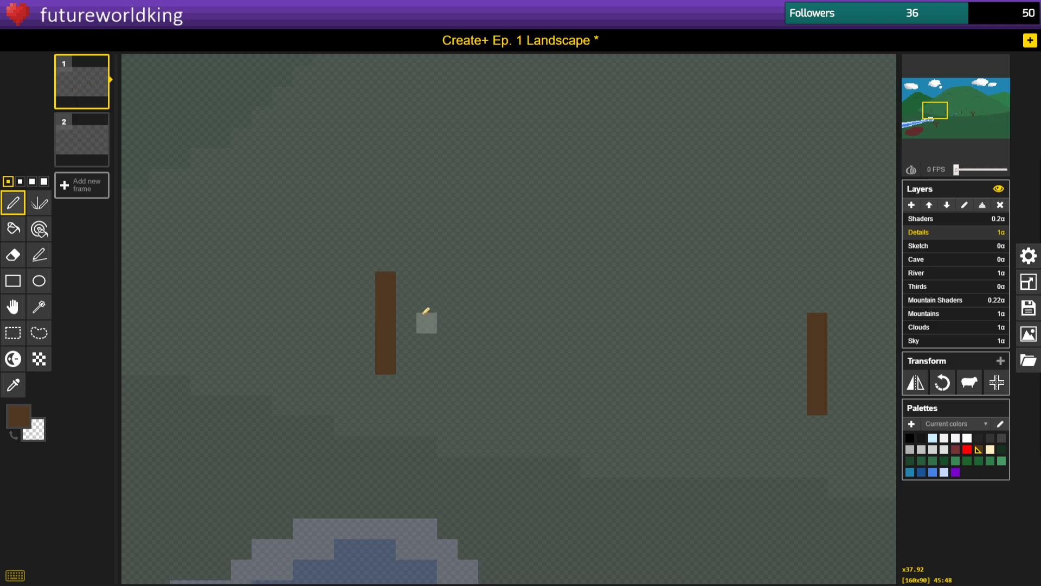
scroll(424, 314, "down", 3)
scroll(480, 256, "down", 2)
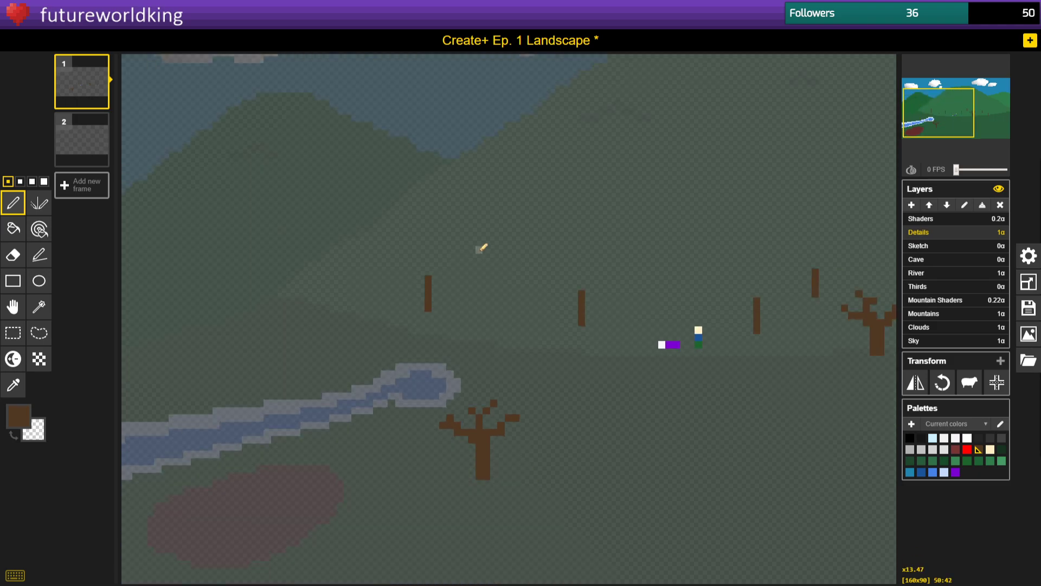
scroll(428, 320, "up", 4)
left_click_drag(386, 485, 385, 441)
scroll(388, 434, "down", 3)
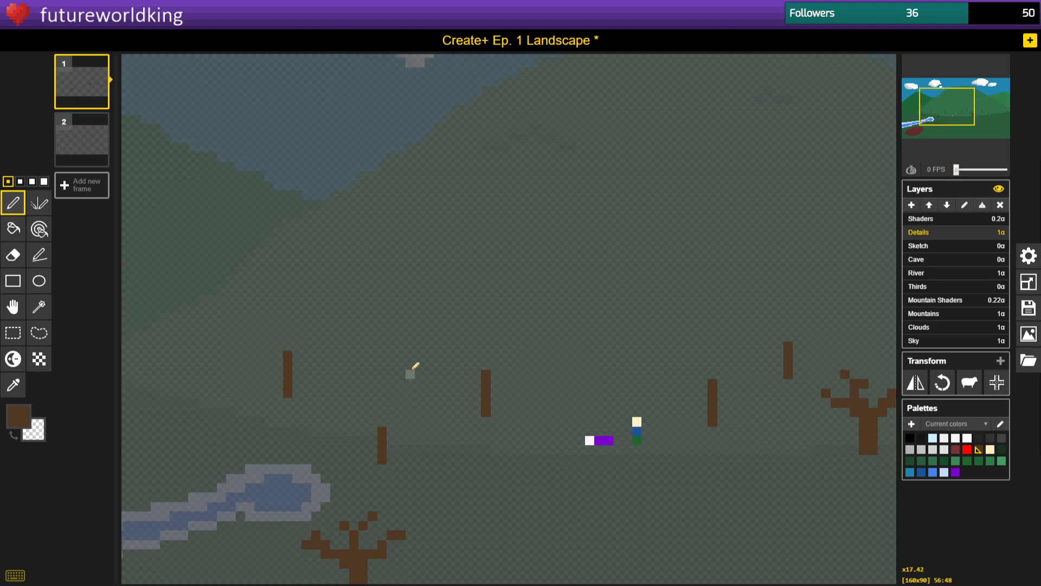
Examine how the trees and trunks are distributed across the landscape.
scroll(418, 369, "down", 2)
scroll(580, 428, "down", 2)
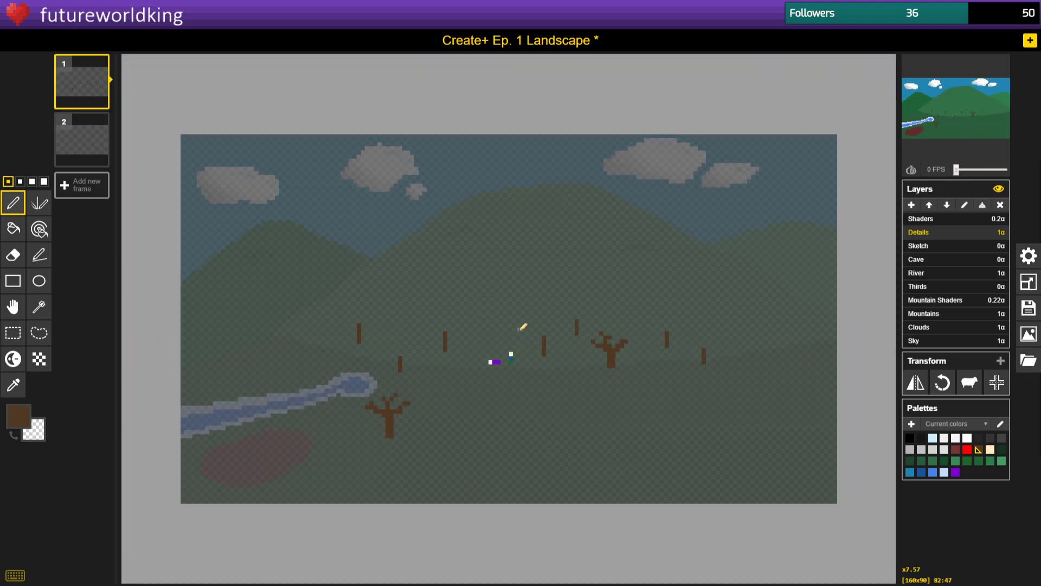
scroll(514, 322, "up", 1)
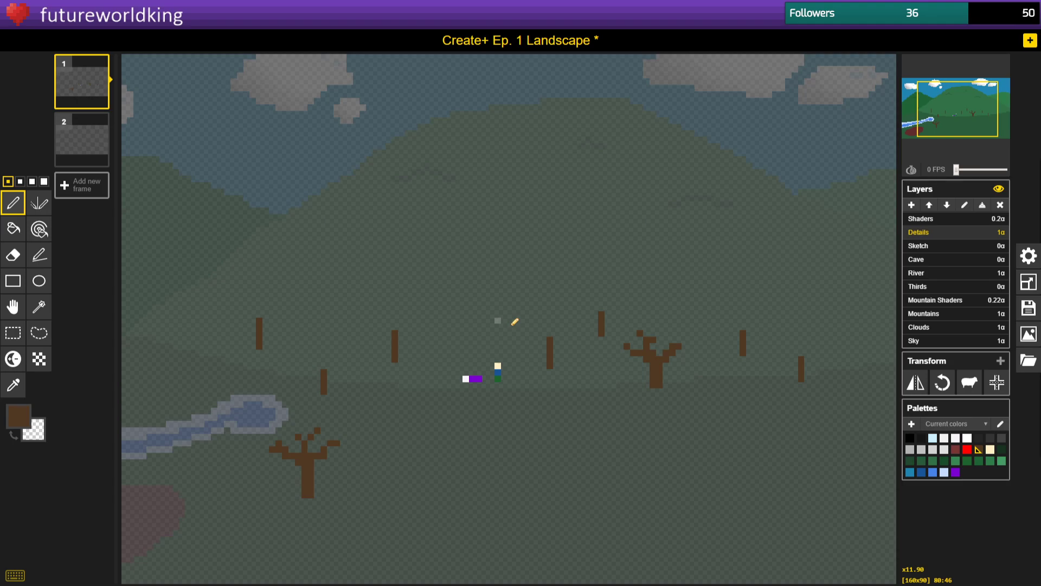
scroll(513, 322, "up", 1)
scroll(512, 326, "down", 1)
scroll(505, 329, "down", 1)
scroll(488, 327, "up", 1)
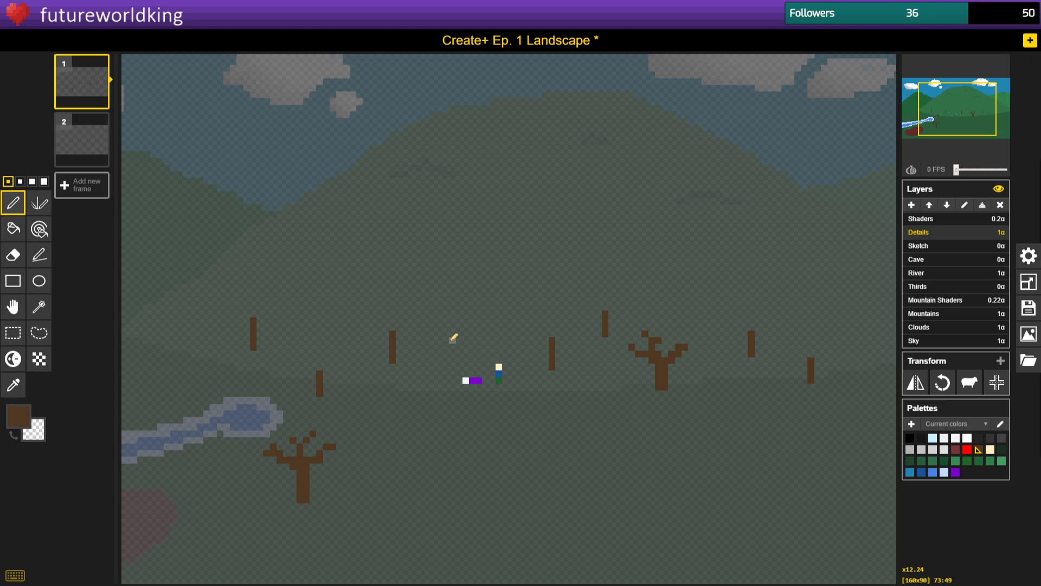
scroll(453, 338, "up", 1)
scroll(453, 338, "down", 3)
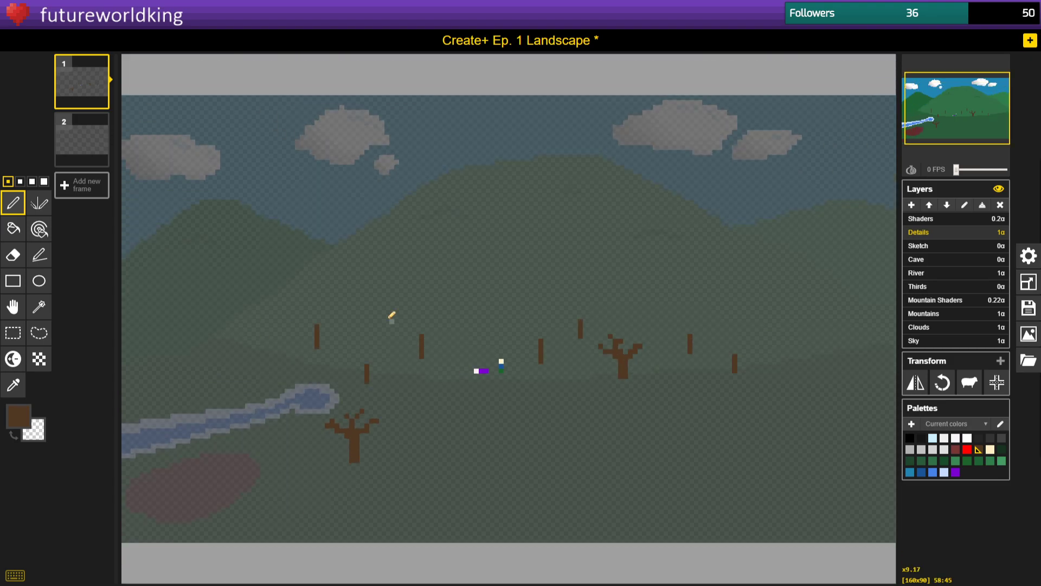
Set the drawing colour to bright yellow #ffe947.
left_click(19, 416)
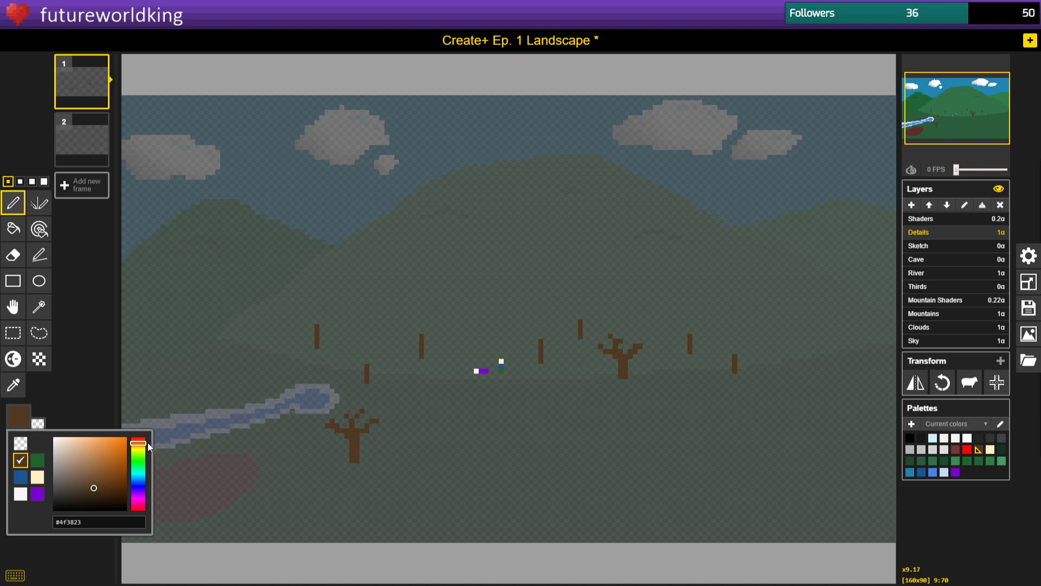
mouse_move(138, 444)
left_mouse_down()
mouse_move(128, 450)
mouse_move(103, 422)
left_mouse_up()
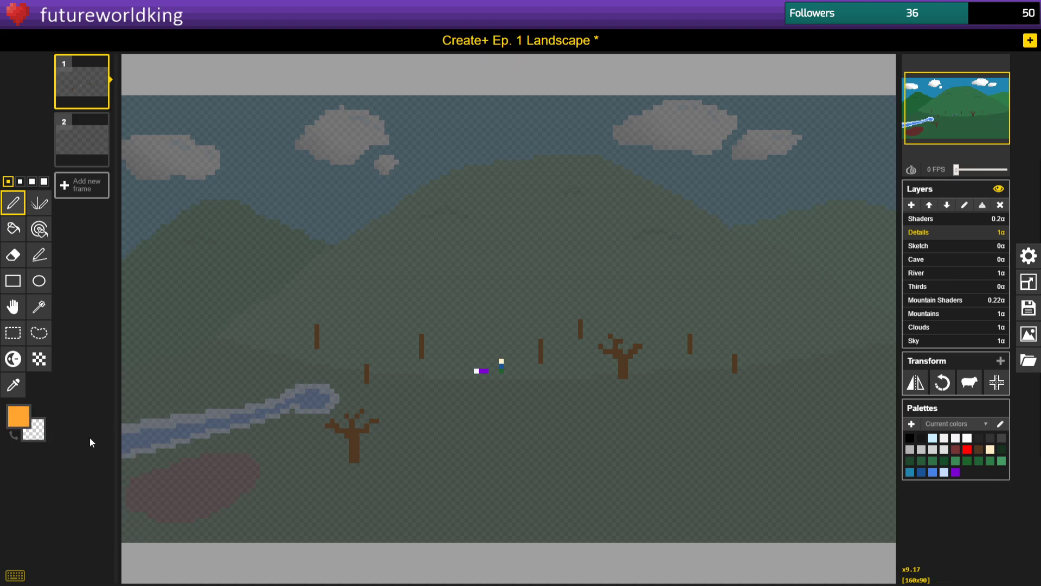
left_click(19, 417)
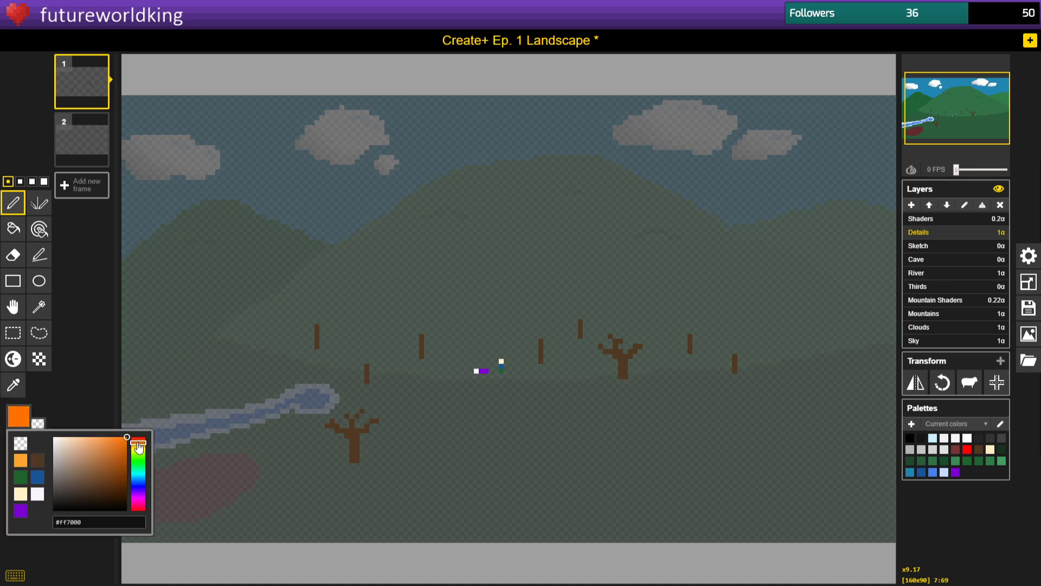
left_click_drag(139, 445, 107, 431)
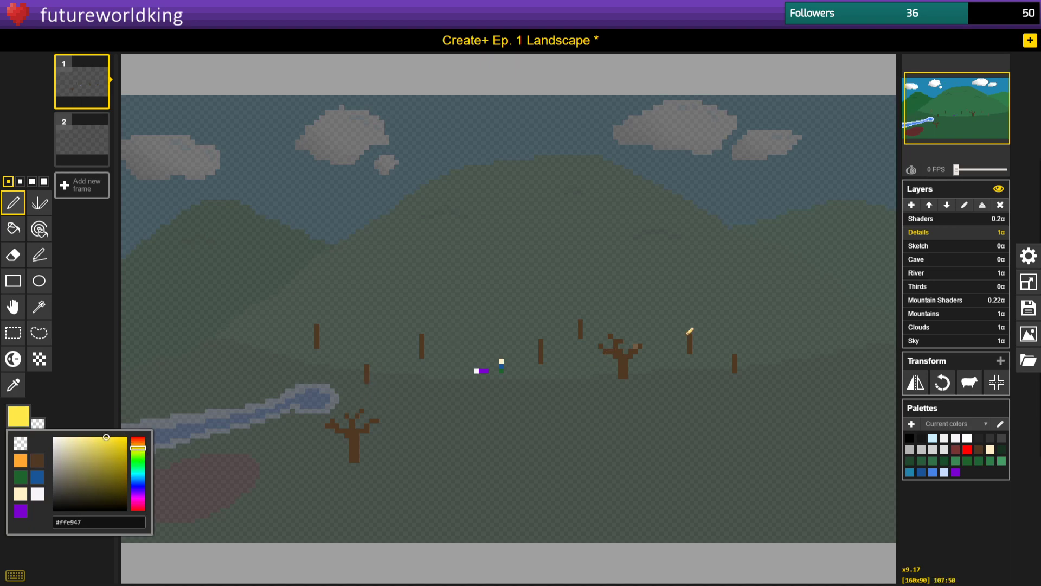
Outline the left side of a yellow foliage crown around the branches of the right-hand tree.
scroll(665, 338, "up", 10)
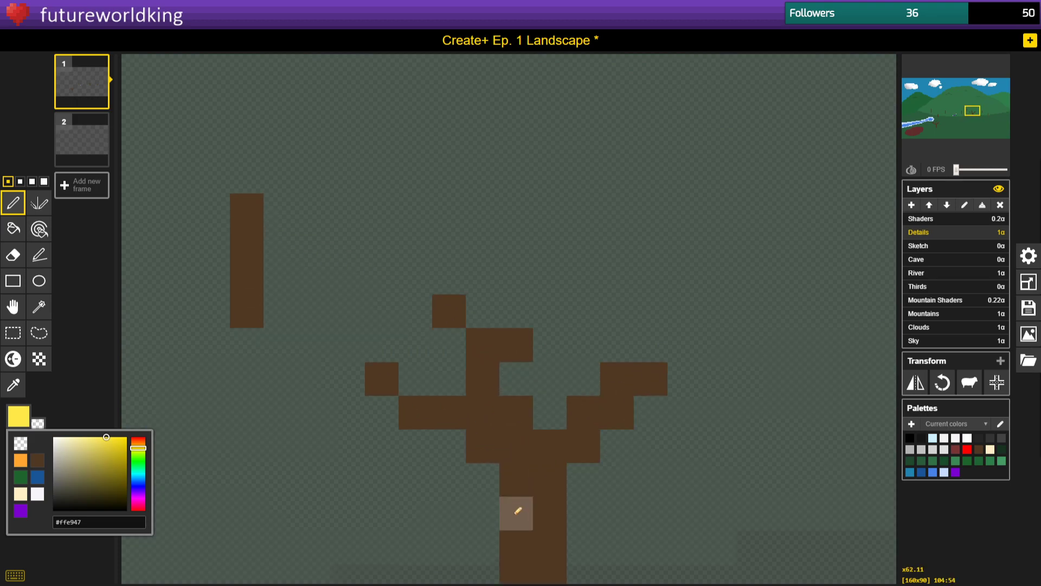
scroll(517, 513, "down", 1)
left_click_drag(973, 114, 973, 113)
scroll(497, 236, "down", 4)
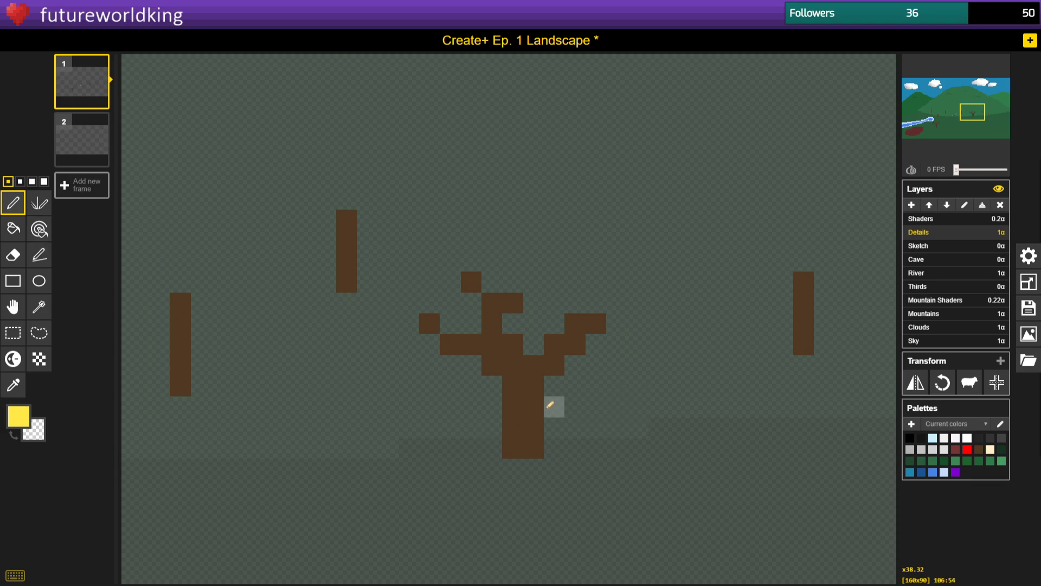
mouse_move(459, 367)
left_mouse_down()
mouse_move(466, 364)
mouse_move(428, 364)
mouse_move(420, 382)
mouse_move(387, 344)
mouse_move(390, 322)
mouse_move(373, 321)
mouse_move(399, 277)
mouse_move(415, 280)
mouse_move(450, 241)
left_mouse_up()
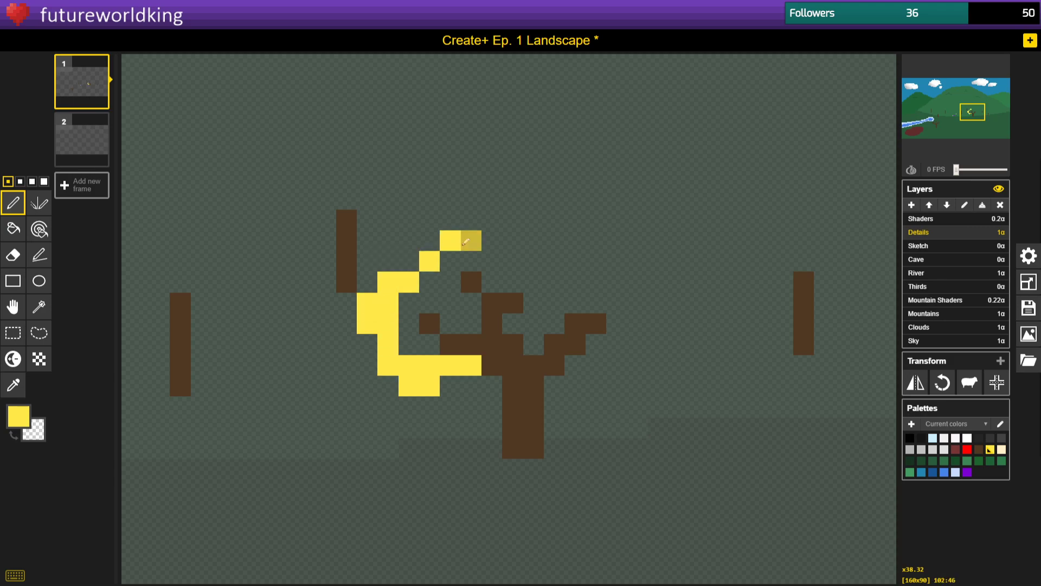
left_click(466, 241)
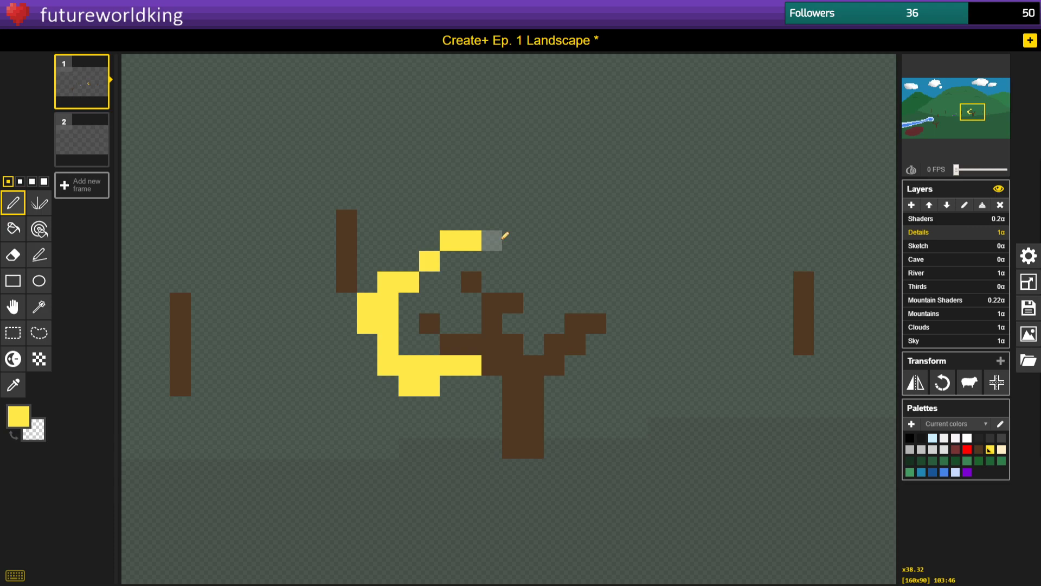
scroll(542, 304, "down", 3)
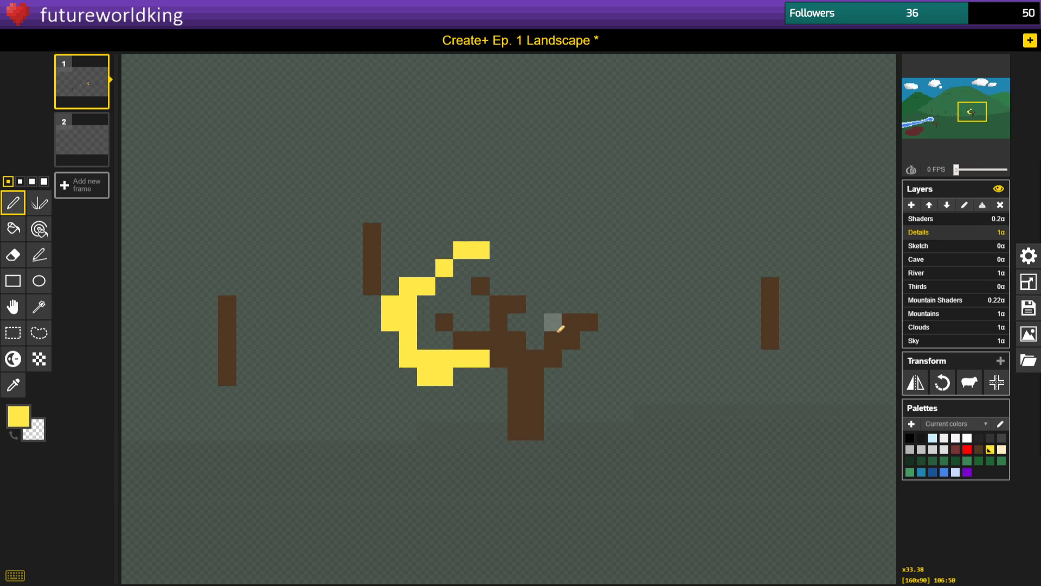
Complete the right-hand tree's yellow crown by filling around its branches and widening its upper right edge.
scroll(480, 365, "up", 2)
right_click(476, 369)
right_click(440, 353)
mouse_move(466, 331)
left_mouse_down()
mouse_move(462, 289)
mouse_move(479, 281)
mouse_move(500, 303)
mouse_move(496, 255)
mouse_move(525, 255)
mouse_move(533, 244)
mouse_move(534, 275)
mouse_move(568, 261)
mouse_move(588, 260)
mouse_move(582, 276)
mouse_move(616, 277)
left_mouse_up()
left_click(595, 261)
right_click(598, 266)
mouse_move(558, 298)
left_mouse_down()
mouse_move(558, 324)
mouse_move(569, 296)
mouse_move(632, 299)
mouse_move(632, 321)
mouse_move(613, 349)
mouse_move(598, 346)
mouse_move(577, 368)
left_mouse_up()
left_click_drag(505, 366, 527, 366)
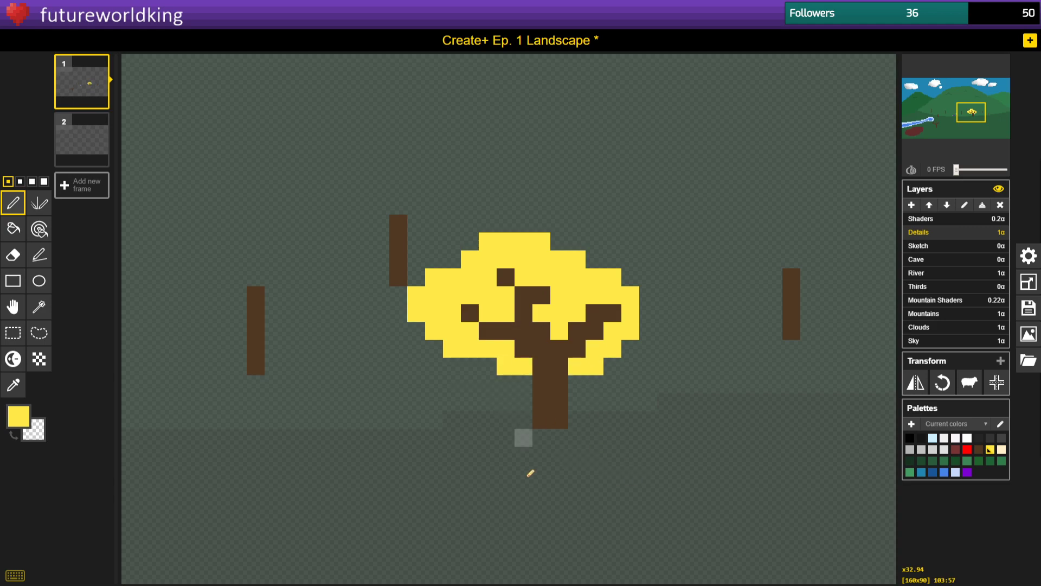
scroll(600, 317, "down", 1)
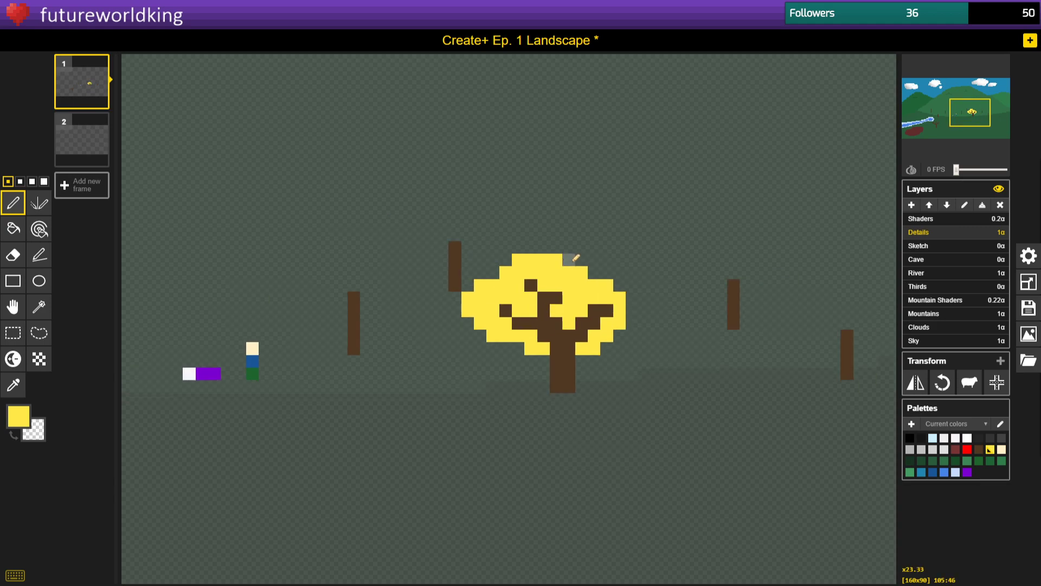
mouse_move(597, 270)
left_mouse_down()
mouse_move(632, 296)
mouse_move(635, 312)
left_mouse_up()
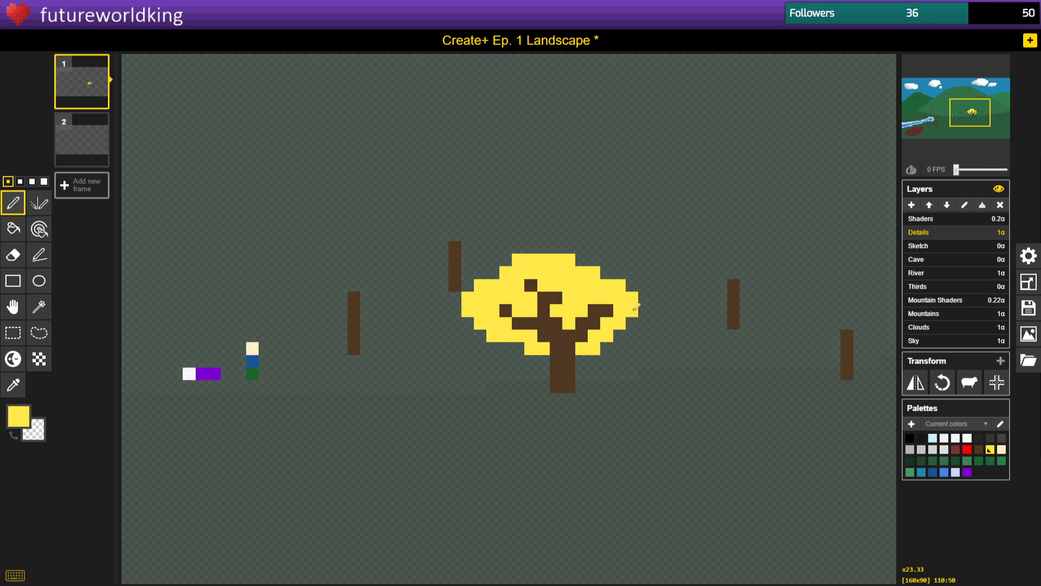
Trim three pixels from the right edge of the right-hand tree's yellow crown.
scroll(653, 346, "down", 3)
scroll(532, 297, "up", 3)
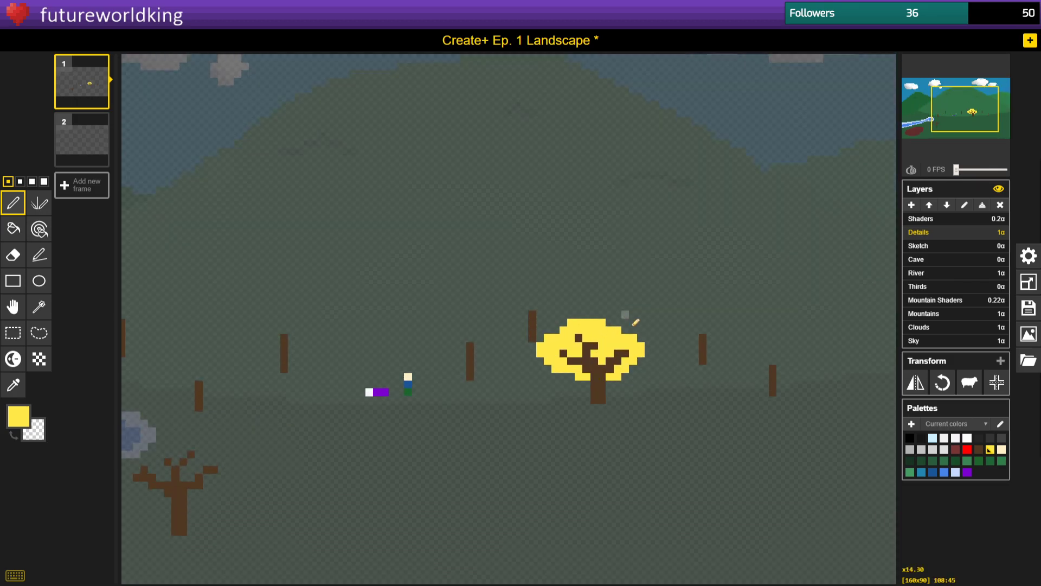
right_click(649, 364)
right_click(648, 353)
right_click(635, 376)
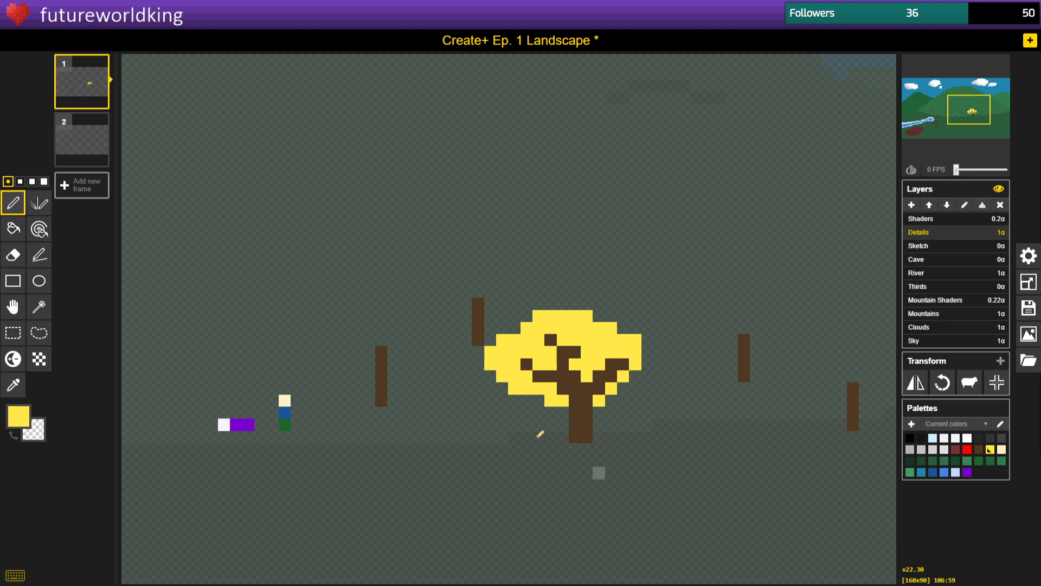
Extend the crown's top row one pixel to the right and trim a layer of pixels off its left edge.
scroll(475, 402, "down", 3)
scroll(475, 401, "down", 1)
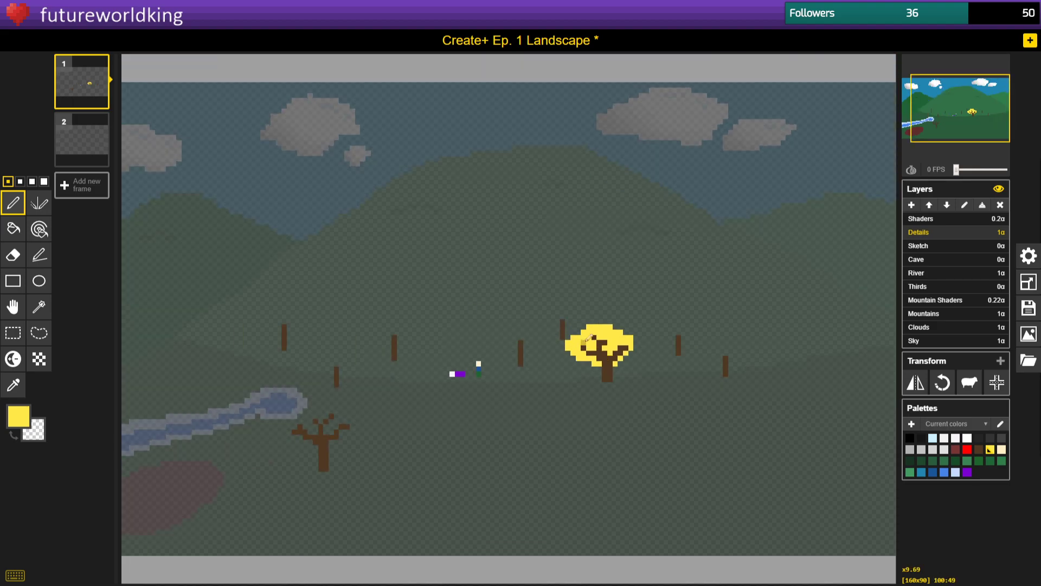
scroll(589, 337, "up", 7)
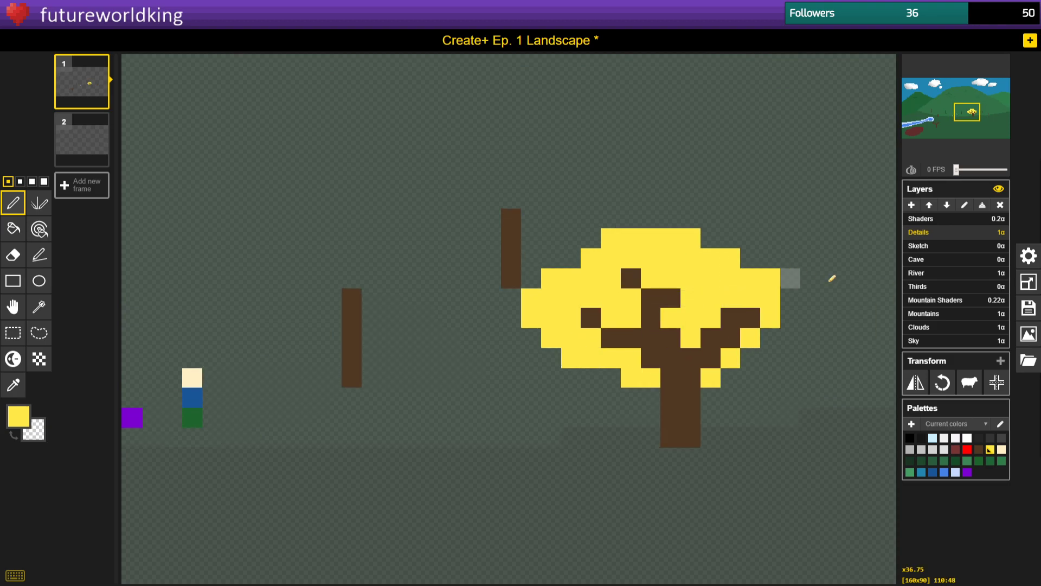
scroll(818, 277, "up", 1)
scroll(730, 312, "up", 1)
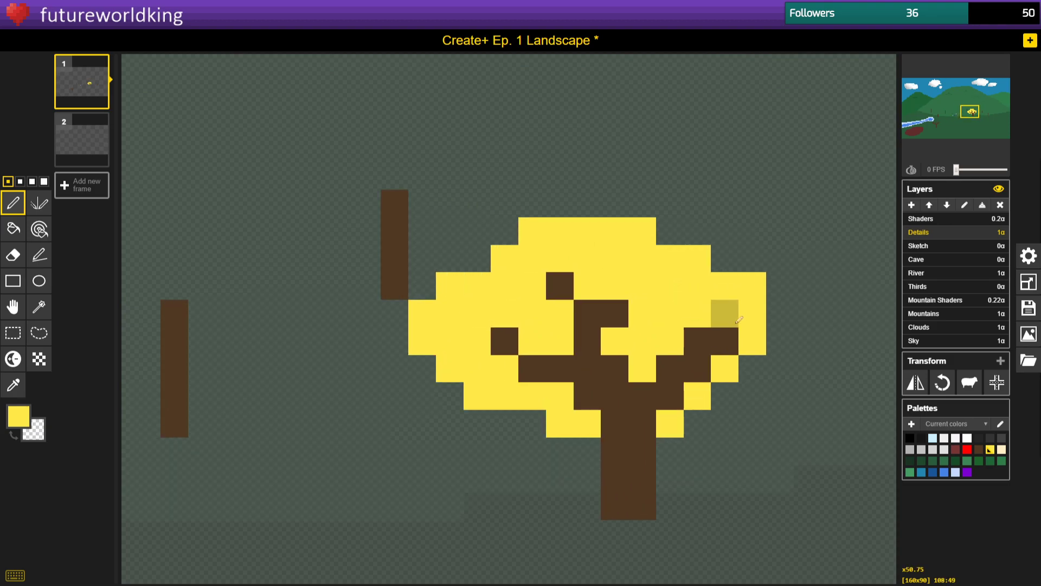
left_click(672, 229)
right_click(498, 252)
right_click(450, 287)
right_click(423, 315)
right_click(423, 342)
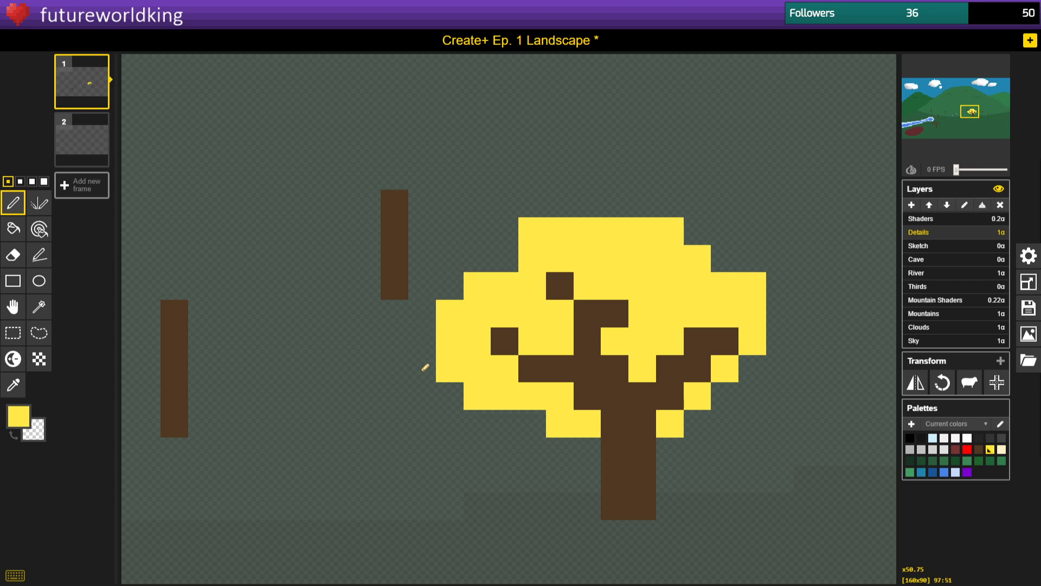
right_click(450, 373)
right_click(482, 391)
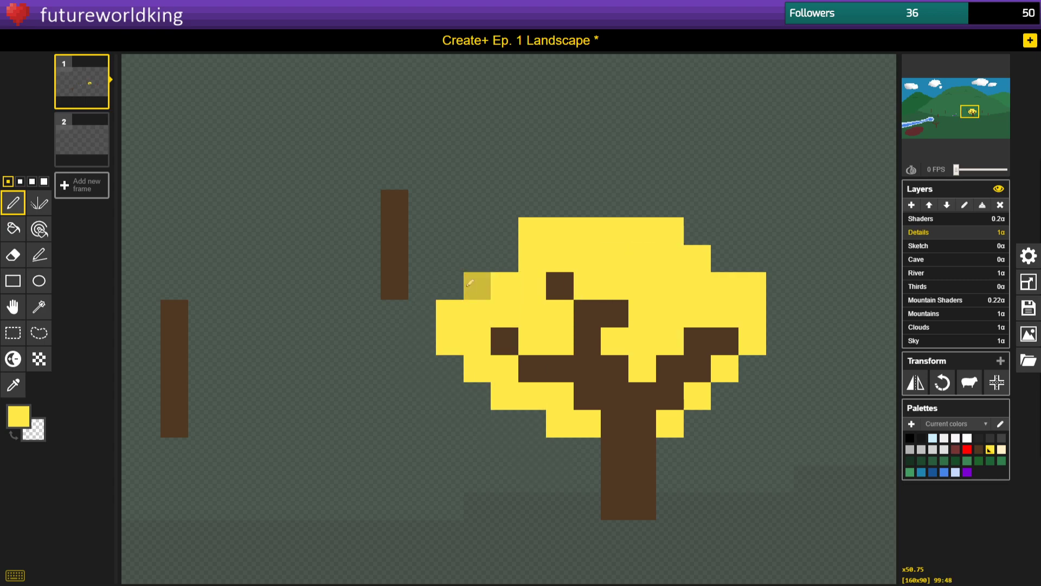
Trim the crown's left edge one more pixel inward and remove two pixels from the left end of its top row.
right_click(450, 342)
right_click(450, 311)
right_click(477, 285)
right_click(532, 230)
right_click(564, 229)
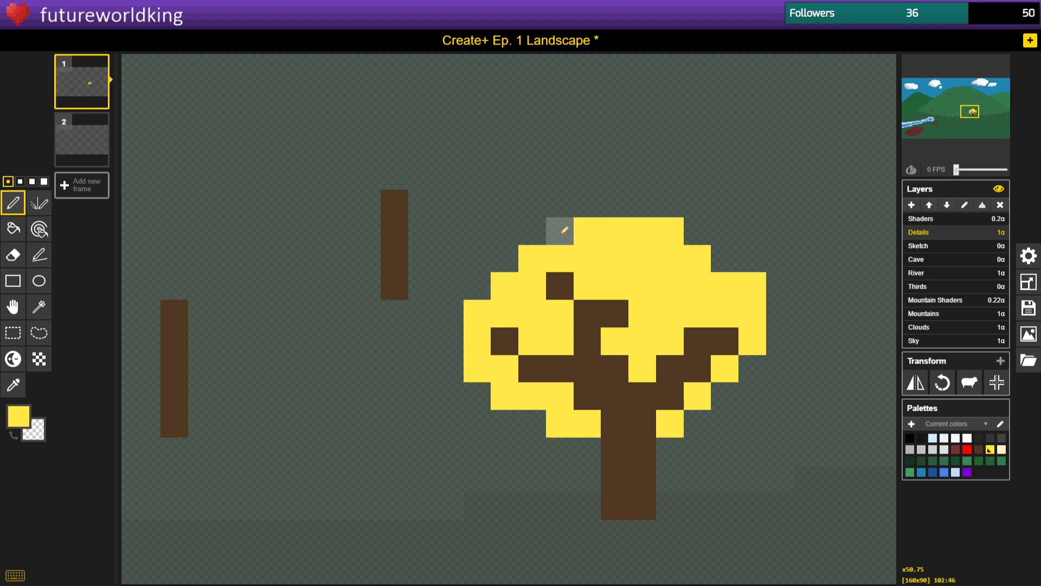
Widen the crown's right side with yellow pixels and round off its upper right corner.
left_click(697, 227)
left_click(723, 255)
left_click(779, 286)
left_click(784, 320)
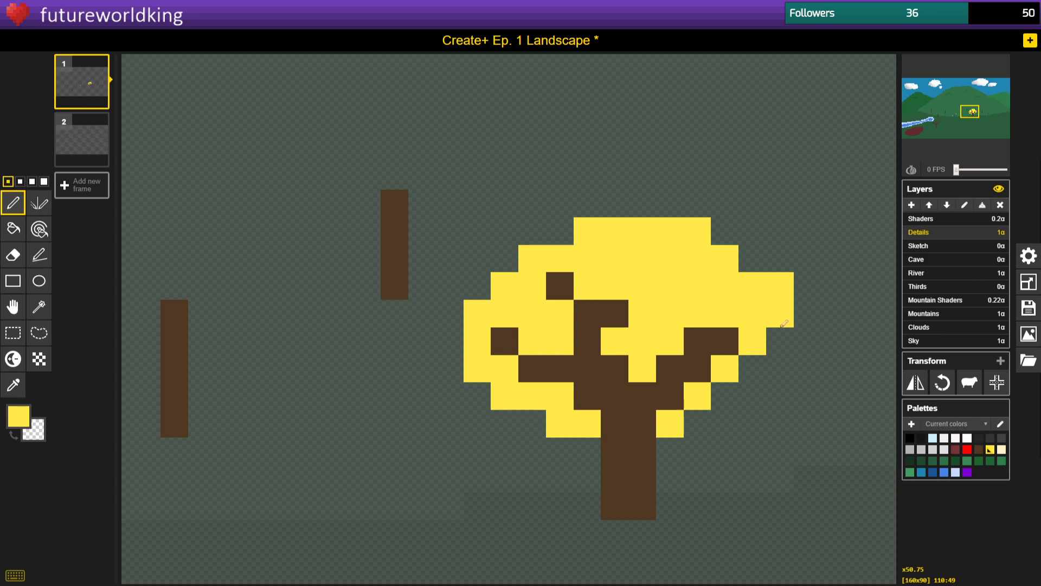
left_click(781, 341)
left_click(753, 369)
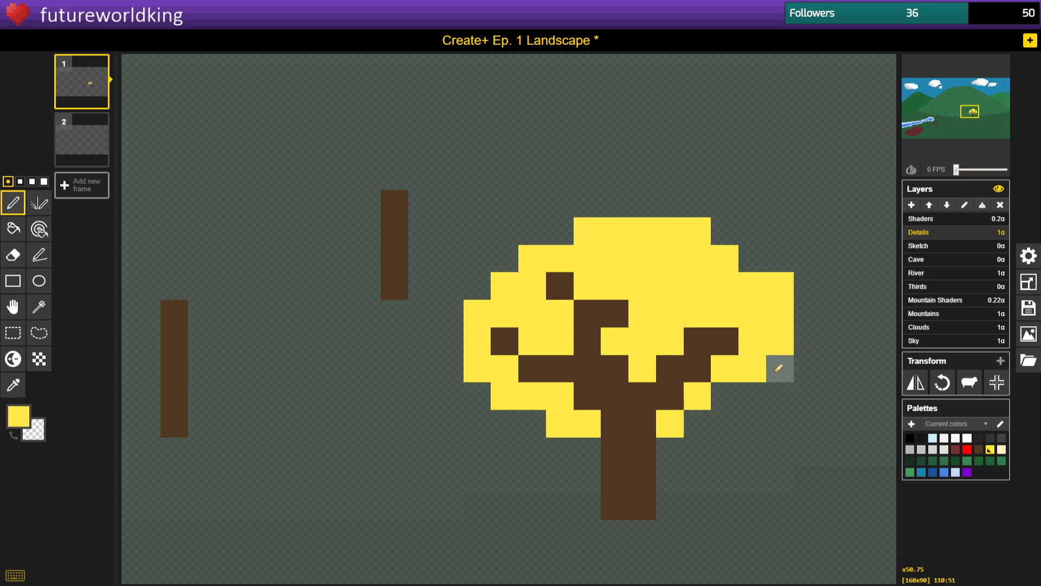
left_click(787, 338)
right_click(783, 292)
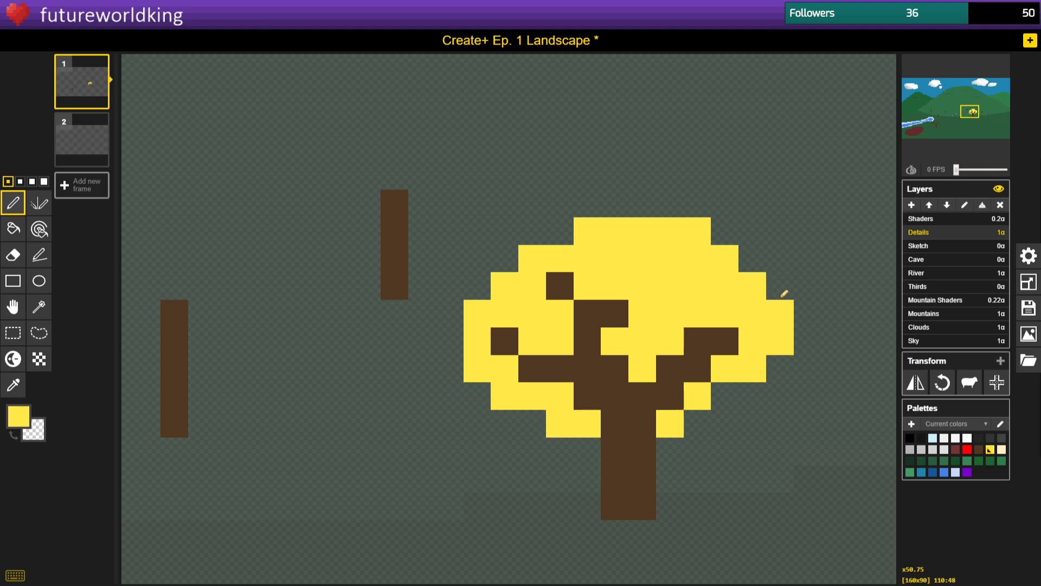
Sample the trunk brown #4f3823 as the secondary colour and return to the pencil.
scroll(712, 328, "down", 5)
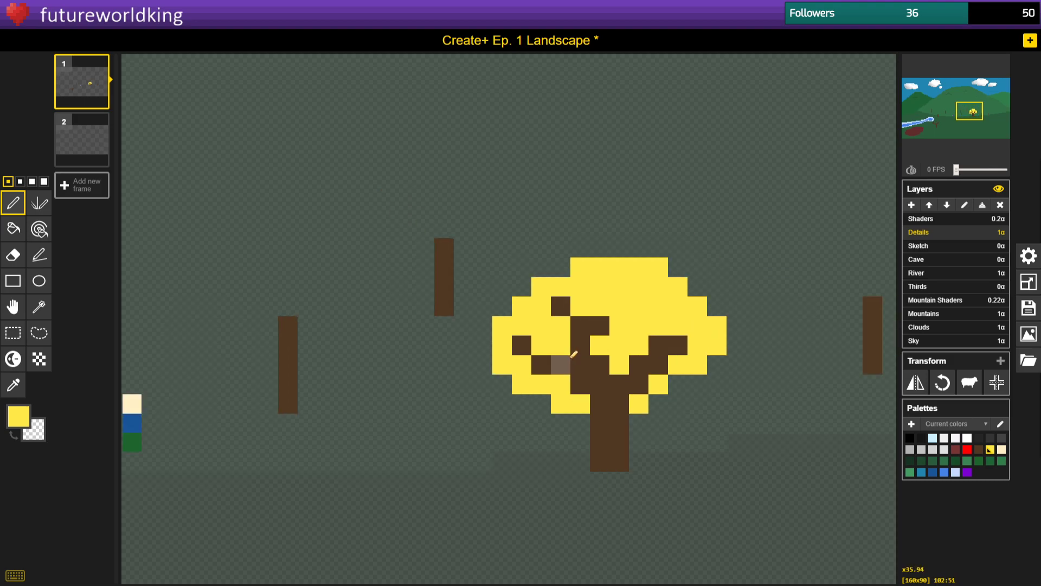
scroll(631, 317, "up", 6)
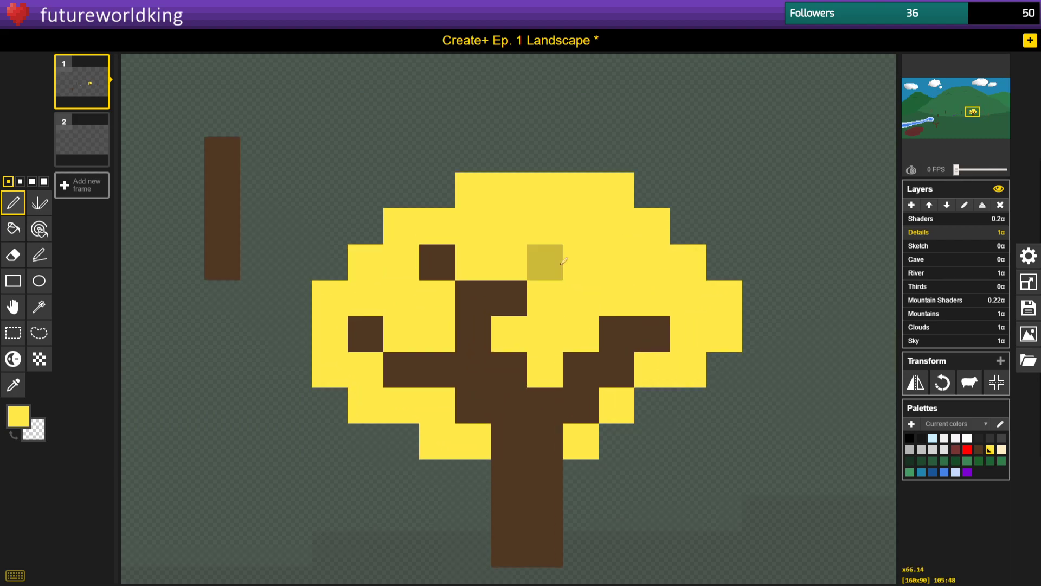
scroll(572, 266, "down", 1)
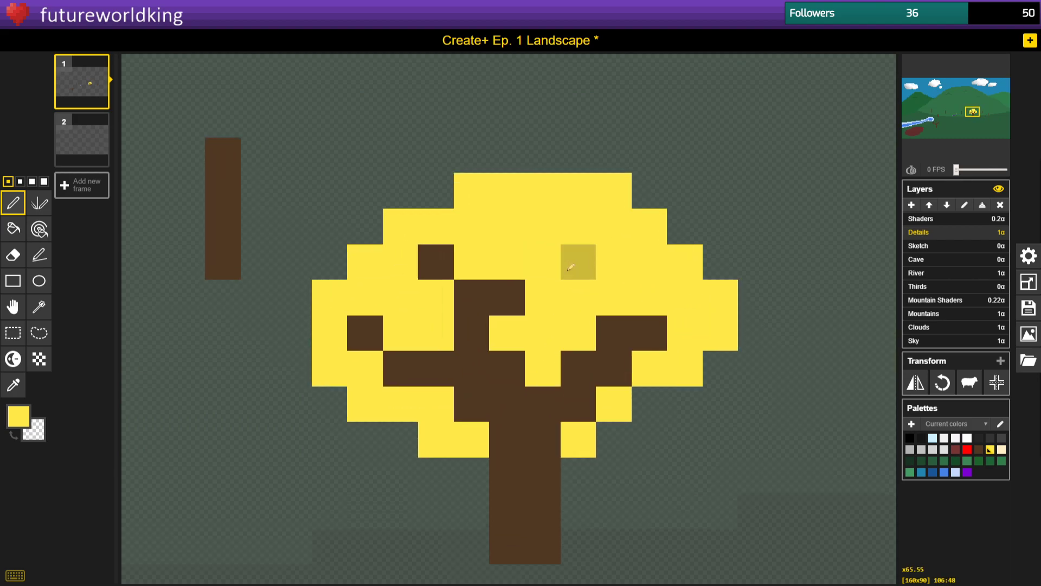
scroll(572, 278, "up", 1)
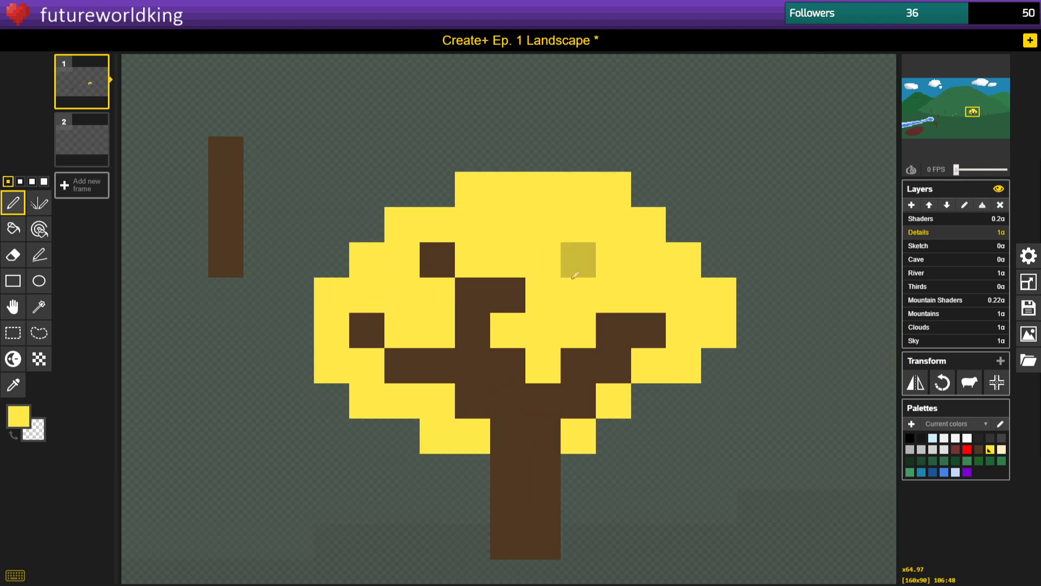
left_click(13, 385)
right_click(219, 236)
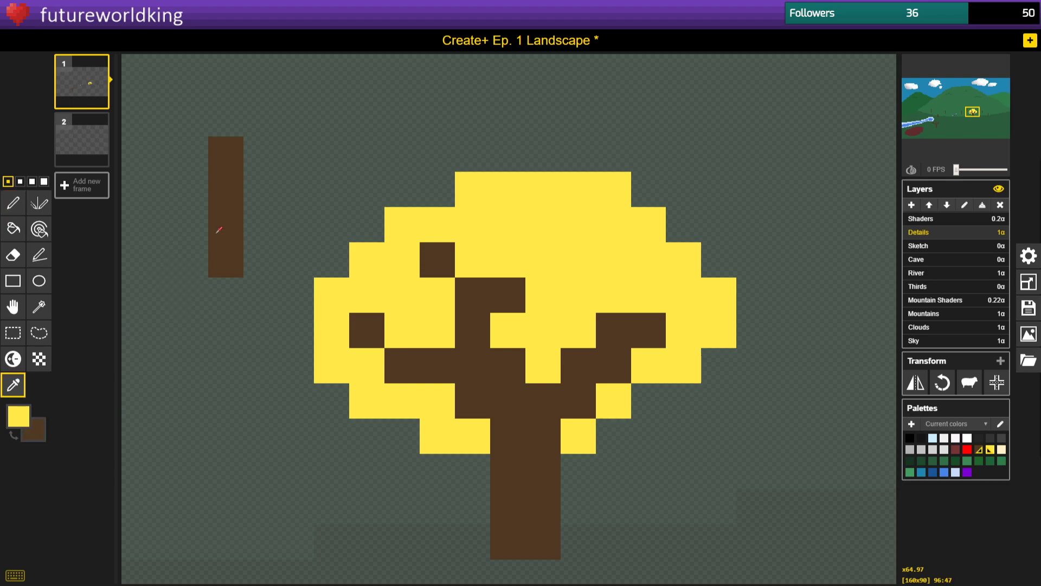
left_click(13, 203)
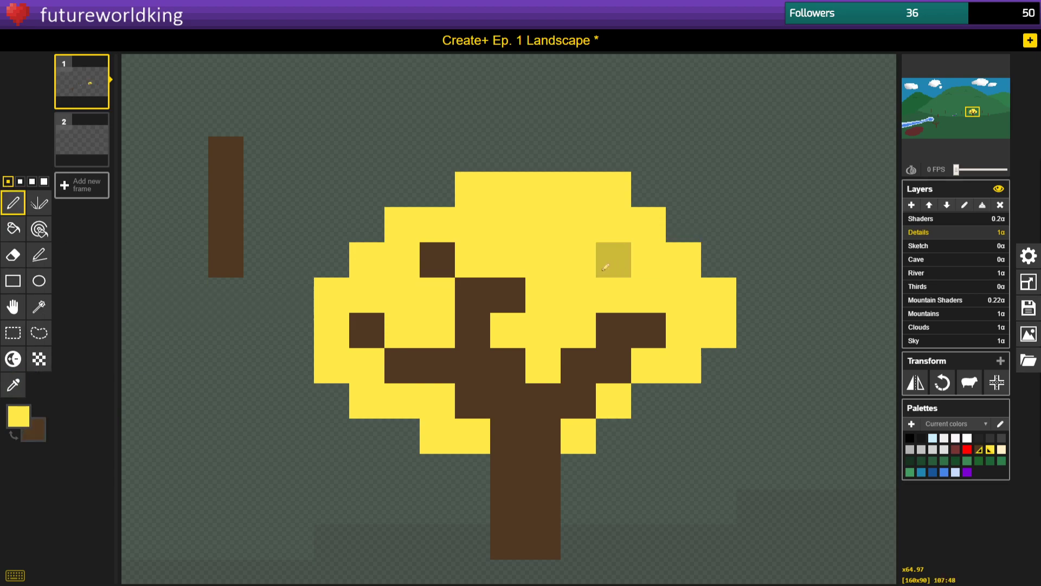
Try a single brown branch pixel between the central and right branches, and paint it back to yellow.
right_click(578, 295)
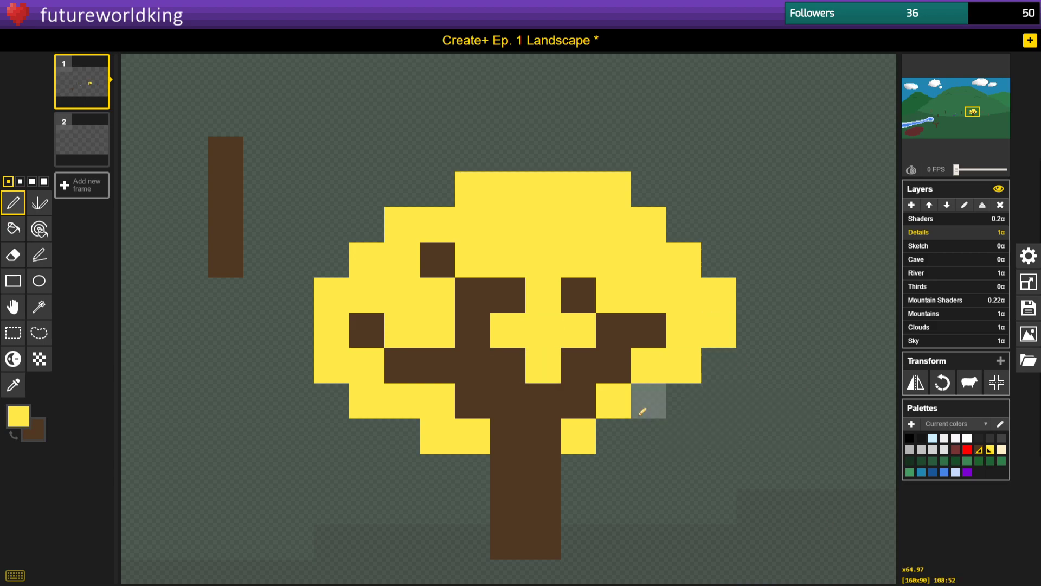
scroll(542, 423, "down", 3)
scroll(551, 401, "up", 4)
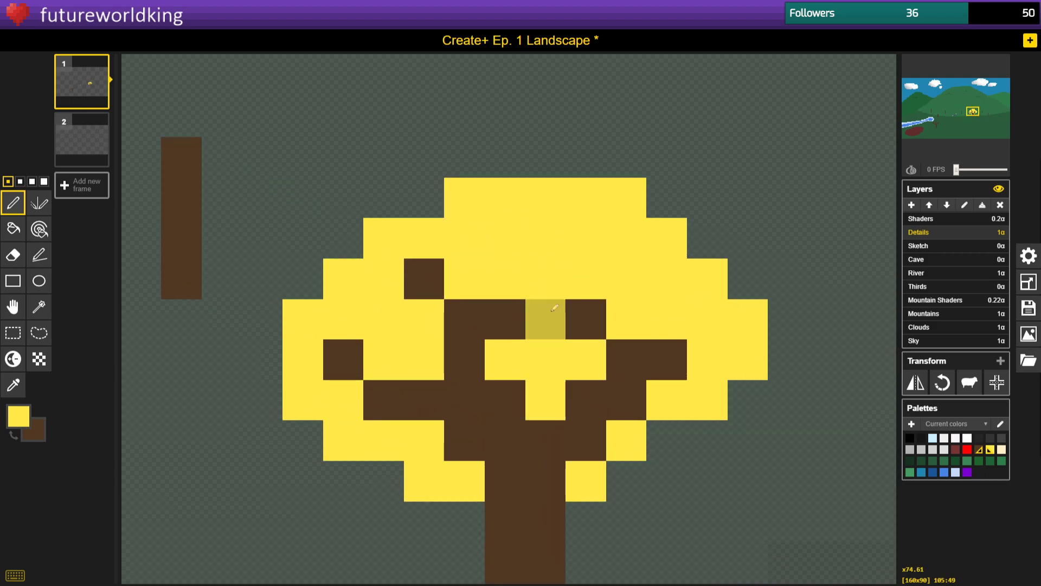
scroll(550, 339, "down", 2)
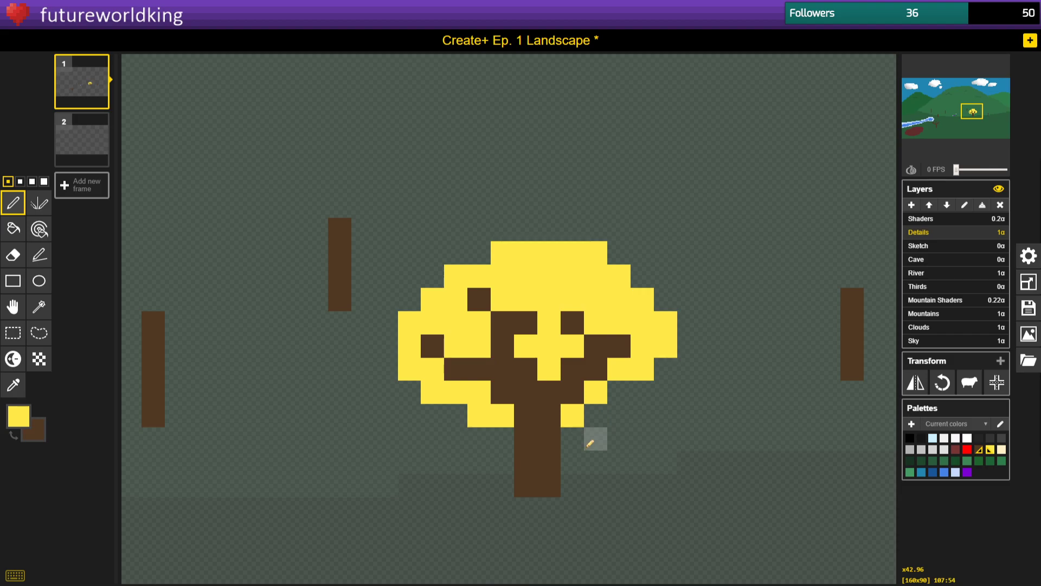
left_click(572, 323)
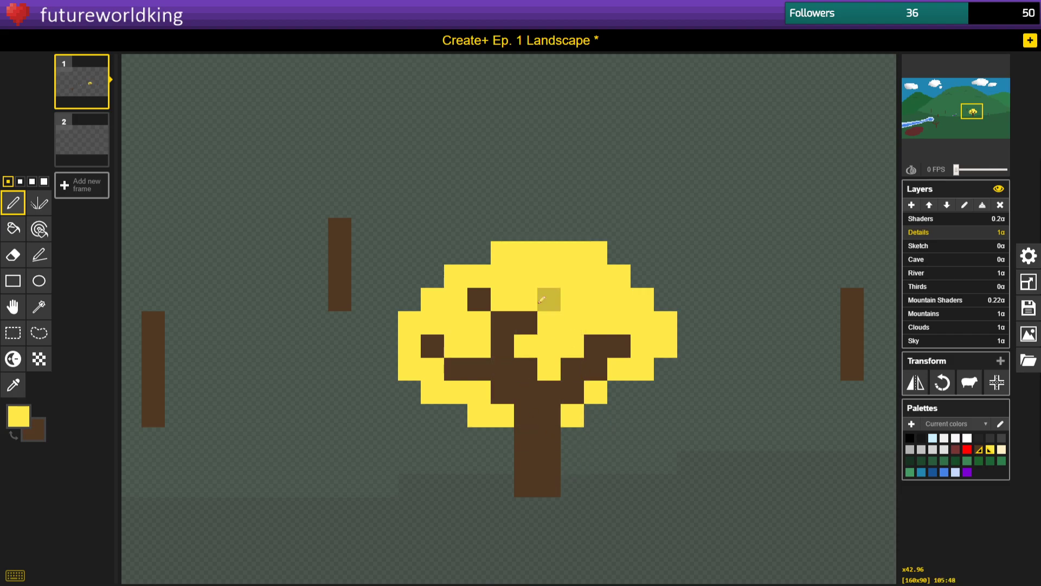
Paint the right-pointing tip of the central branch yellow.
scroll(542, 299, "down", 1)
left_click(524, 318)
left_click(566, 402)
Try different brown tip pixels on and above the central branch, undoing each of them.
right_click(528, 300)
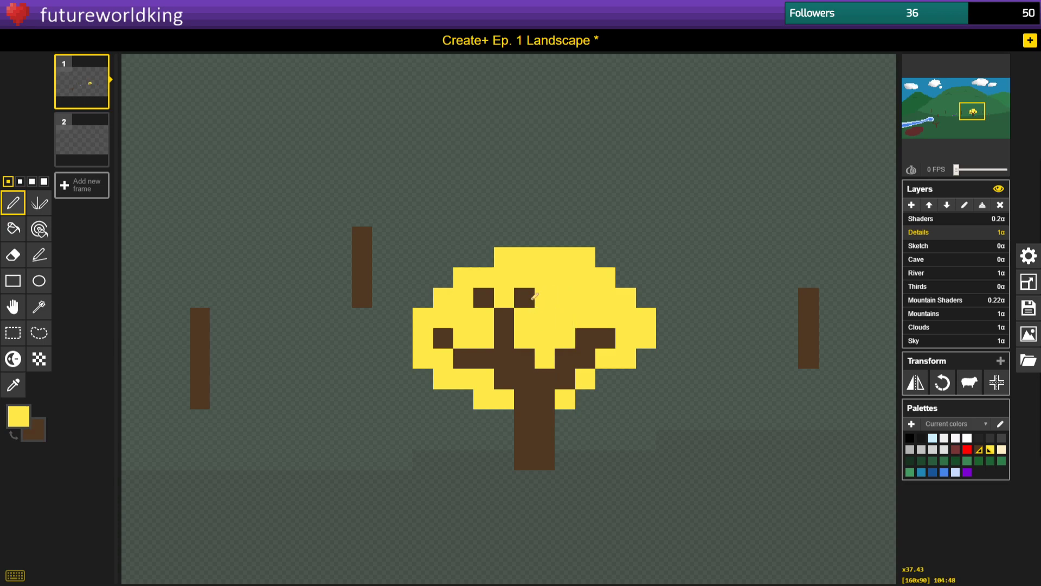
key("ctrl+z")
right_click(524, 317)
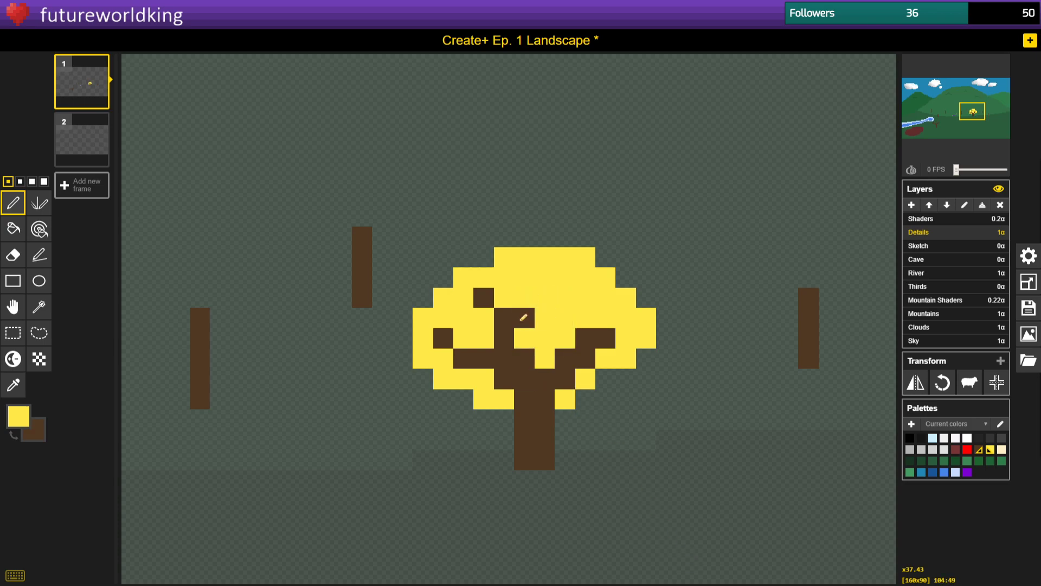
right_click(585, 359)
right_click(544, 298)
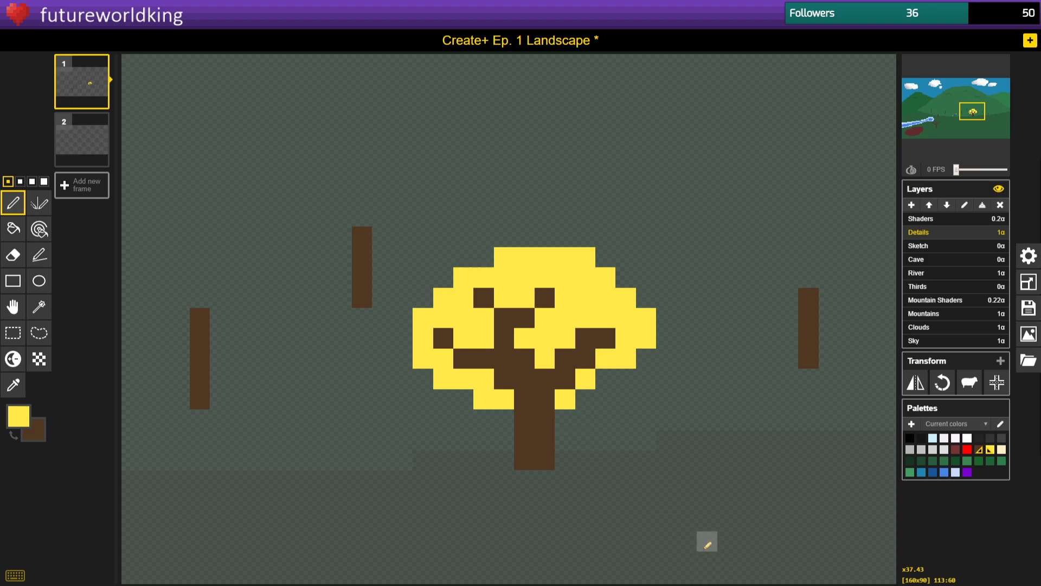
key("ctrl+z")
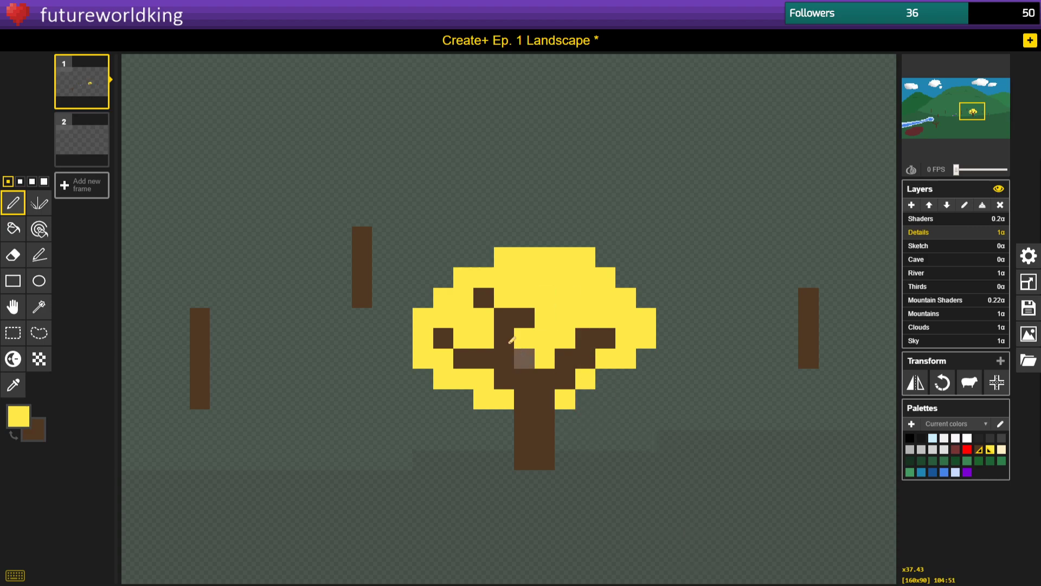
key("ctrl+z")
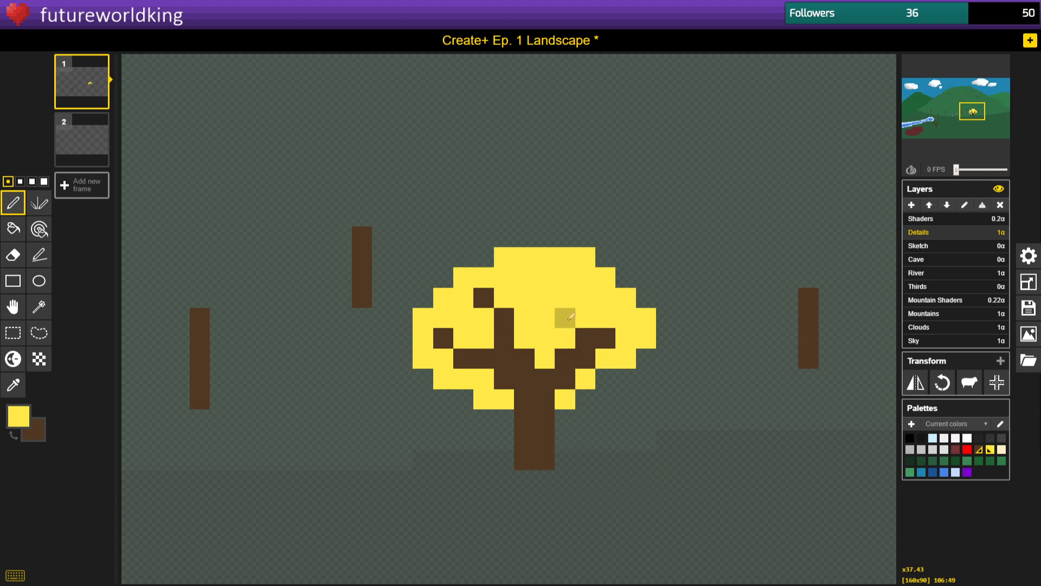
Add a single brown pixel diagonally above the inner end of the right branch and check the tree at several scales.
right_click(565, 318)
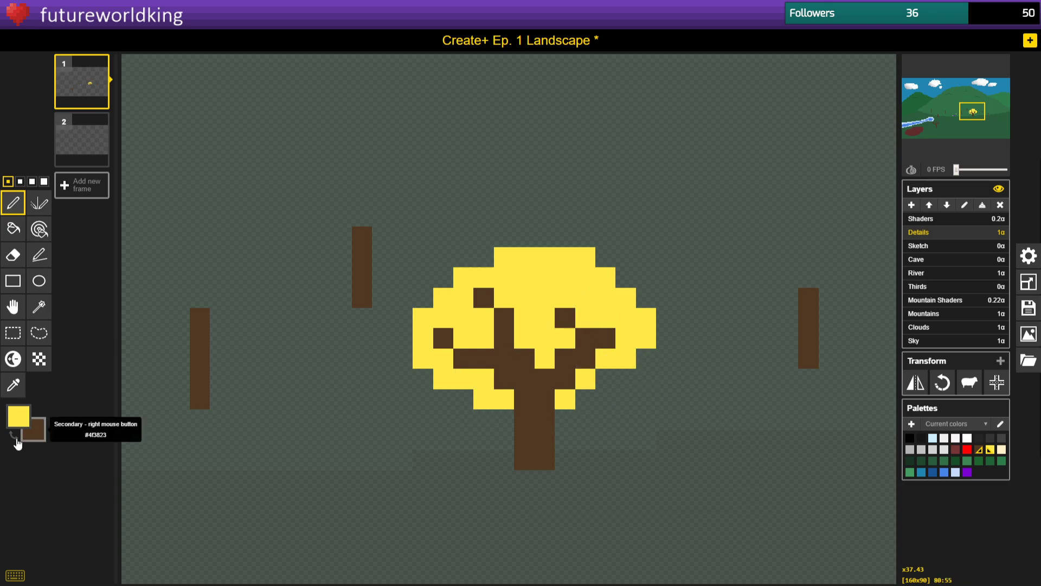
scroll(592, 429, "down", 9)
scroll(553, 393, "up", 10)
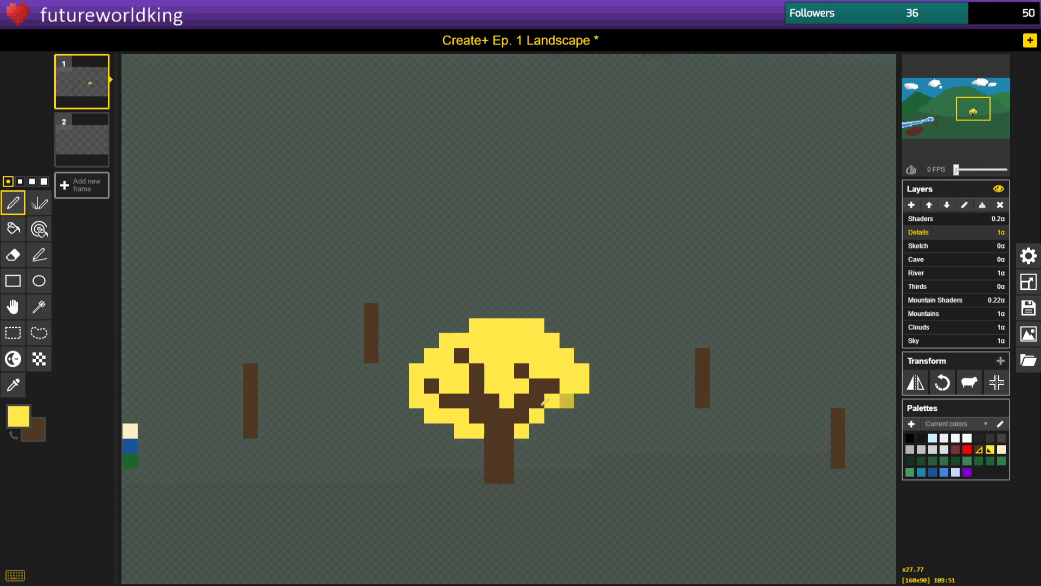
scroll(517, 447, "up", 6)
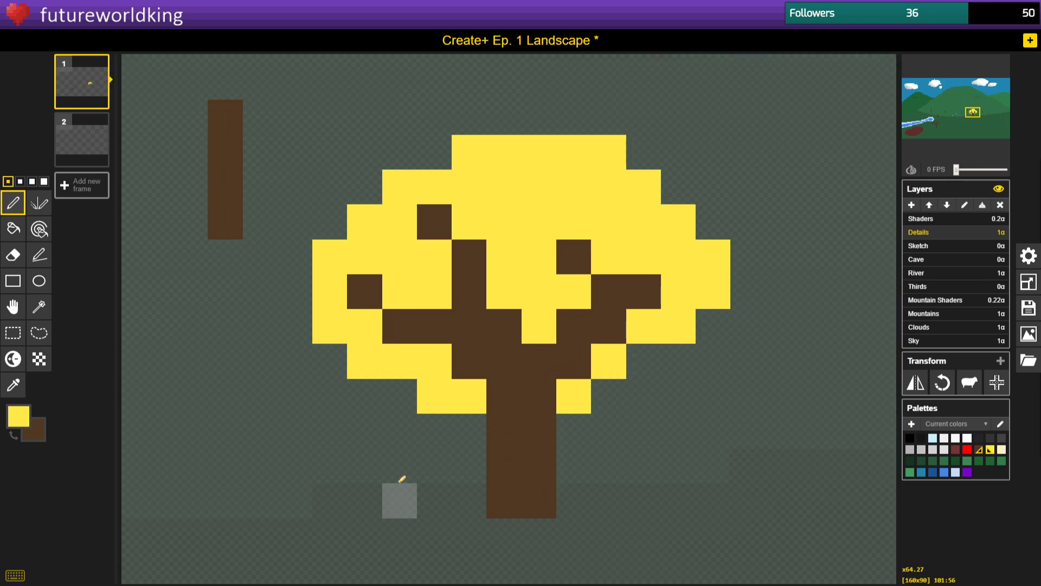
Add a layer named Foliage above the Details layer and rename the Details layer to Trees.
left_click(14, 358)
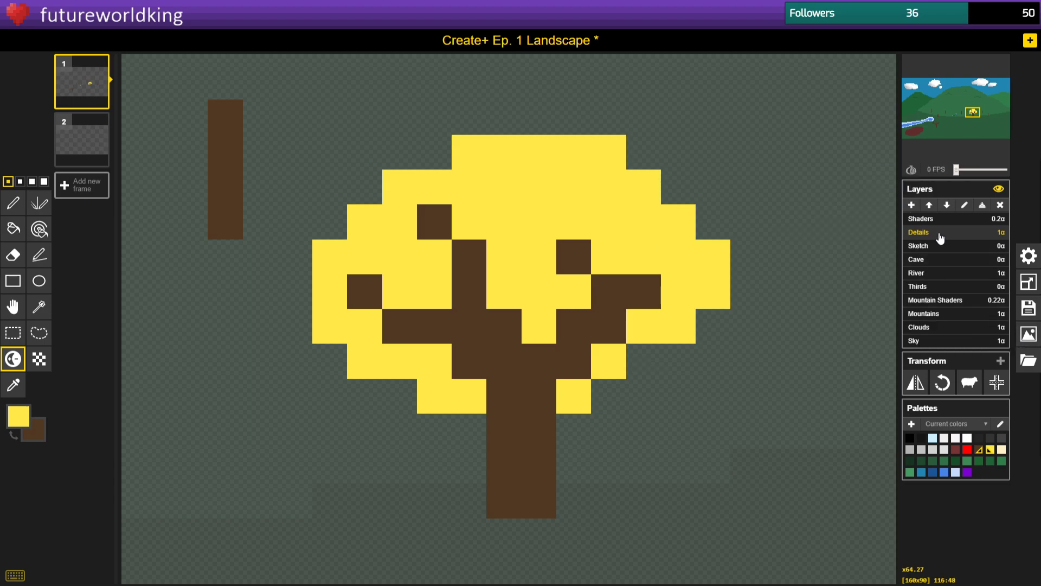
left_click(912, 205)
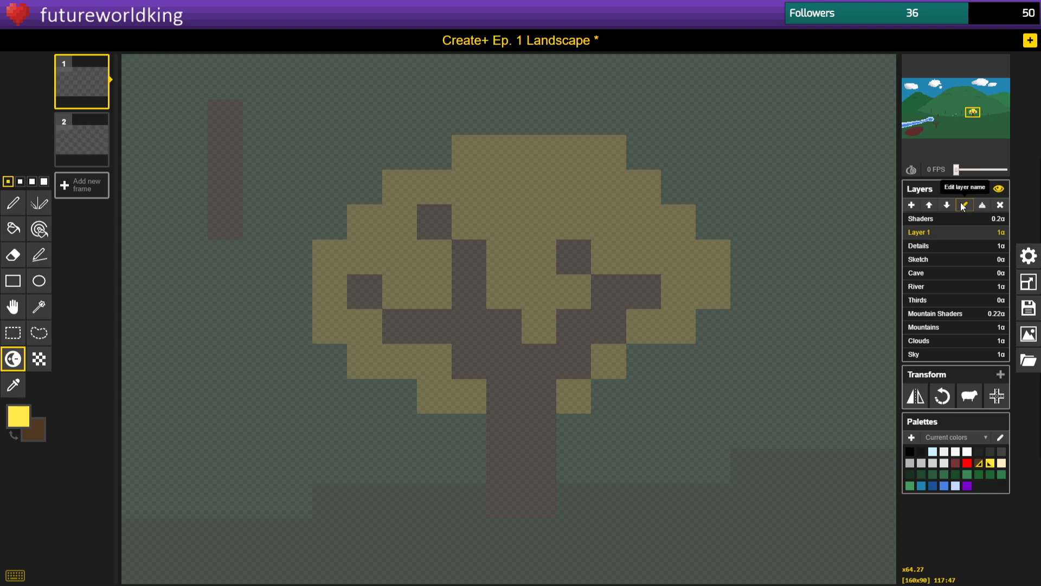
left_click(942, 246)
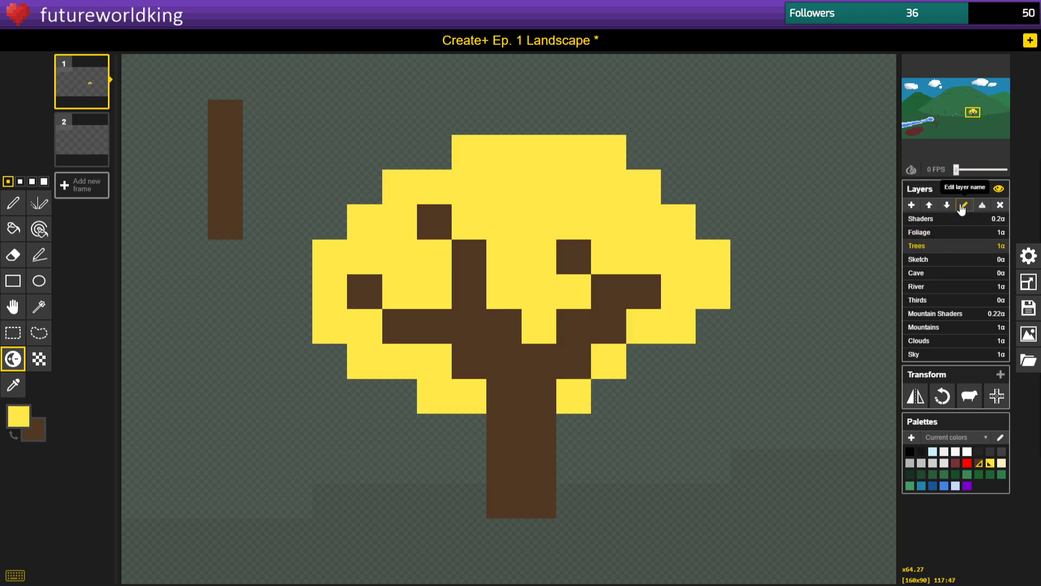
Trace the yellow crown onto the Foliage layer with the pencil, leaving the branches unpainted, and make Trees the active layer.
left_click(946, 232)
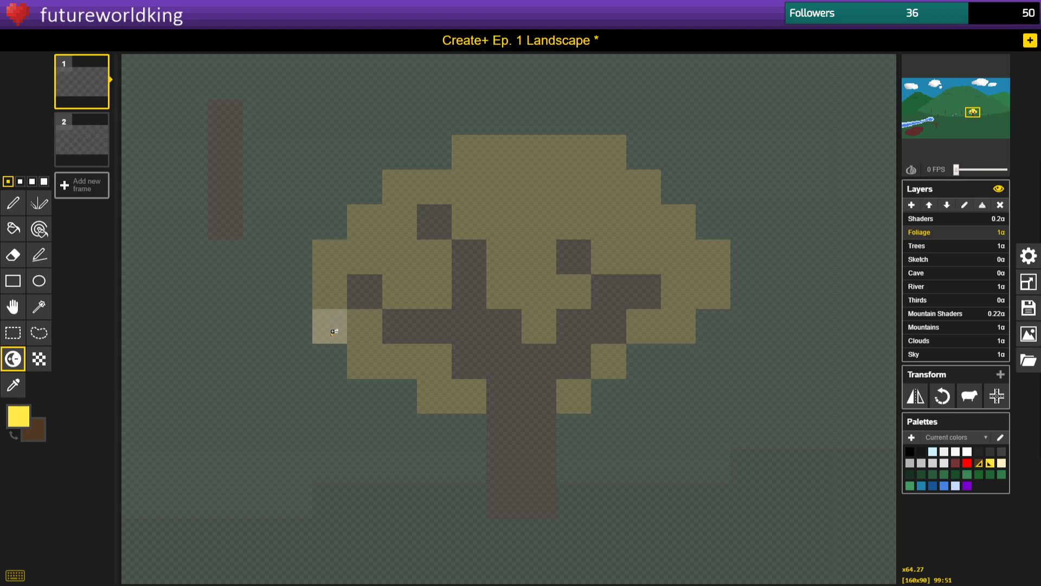
left_click(13, 203)
mouse_move(467, 396)
left_mouse_down()
mouse_move(345, 324)
mouse_move(335, 273)
mouse_move(356, 251)
mouse_move(410, 259)
mouse_move(416, 284)
mouse_move(416, 262)
mouse_move(358, 235)
mouse_move(474, 169)
mouse_move(478, 211)
mouse_move(502, 223)
mouse_move(511, 268)
mouse_move(541, 315)
mouse_move(560, 298)
mouse_move(536, 271)
mouse_move(542, 224)
mouse_move(506, 178)
mouse_move(520, 160)
mouse_move(607, 165)
mouse_move(561, 189)
mouse_move(610, 221)
mouse_move(640, 197)
mouse_move(615, 248)
mouse_move(673, 233)
mouse_move(685, 318)
mouse_move(712, 268)
mouse_move(682, 309)
mouse_move(565, 395)
left_mouse_up()
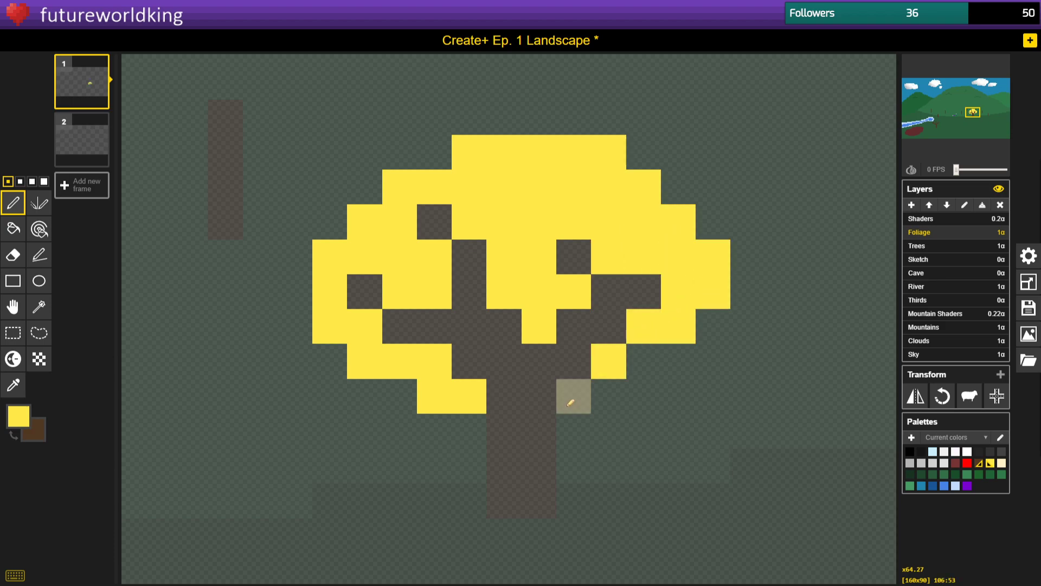
left_click(922, 246)
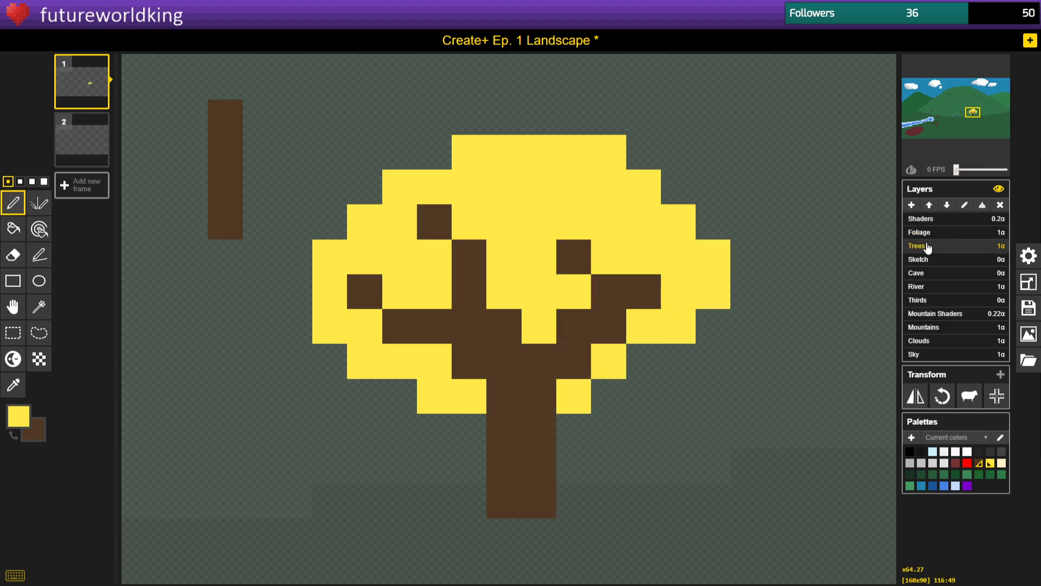
Clear all yellow crown pixels from the Trees layer by filling them with transparency, and make Foliage the active layer.
left_click(13, 228)
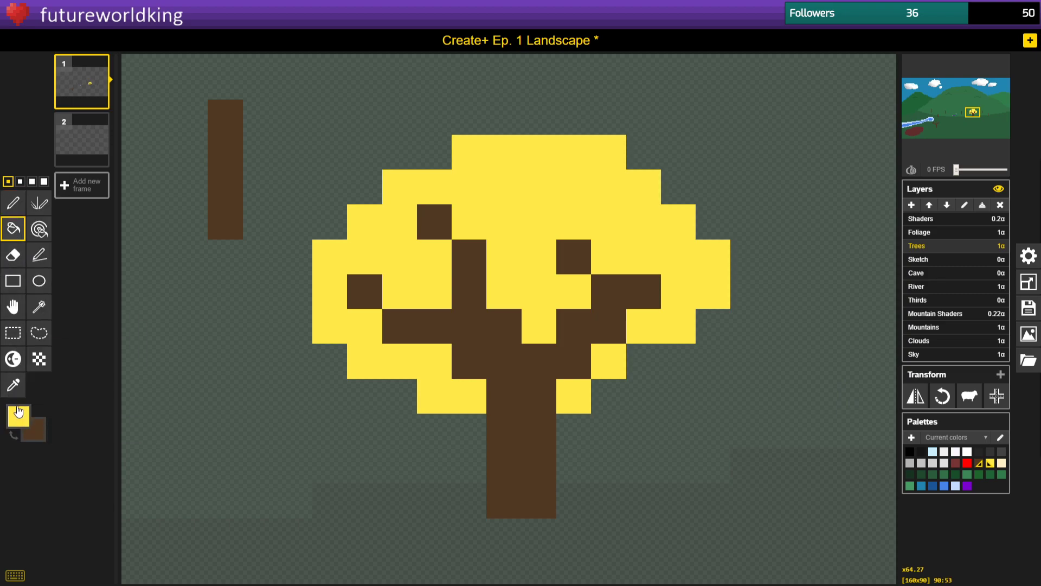
left_click(17, 415)
left_click(22, 442)
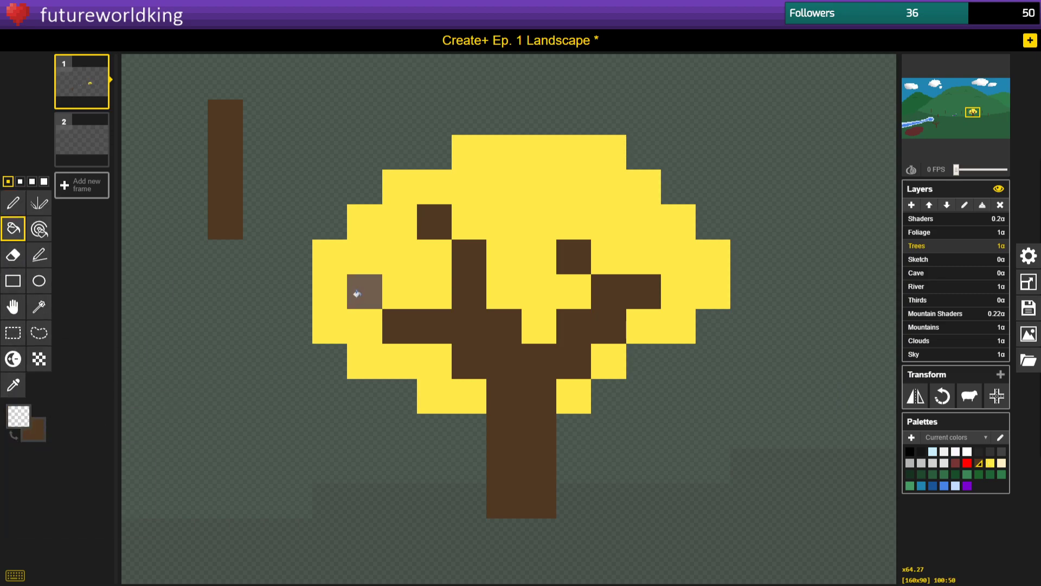
left_click(393, 228)
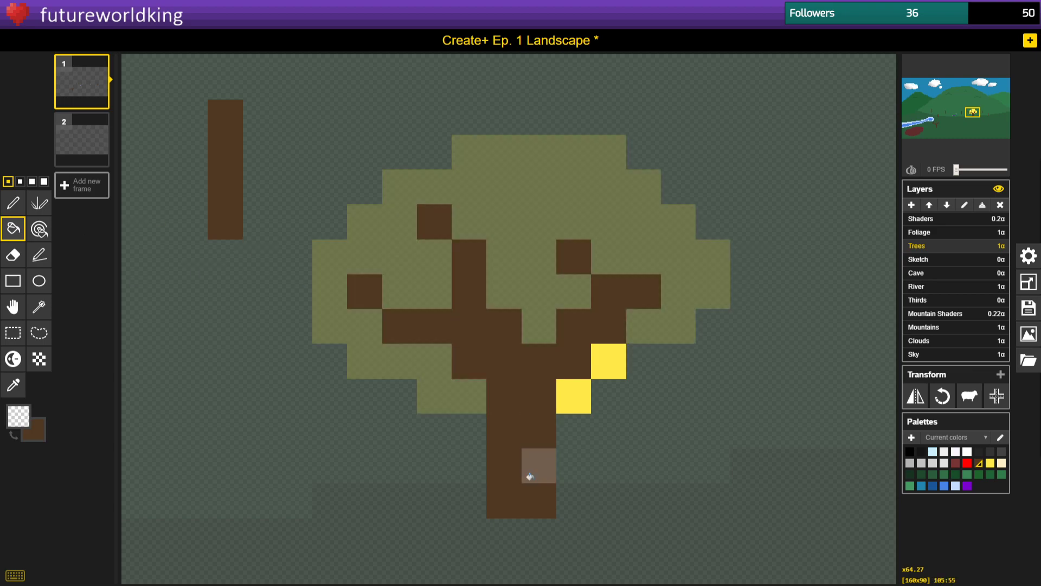
left_click(573, 396)
left_click(608, 361)
left_click(9, 210)
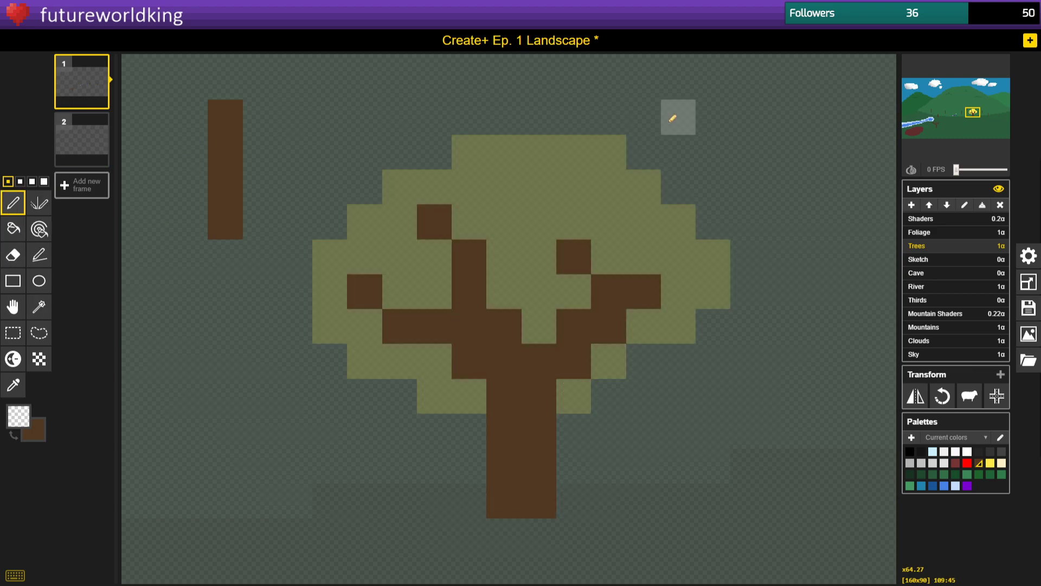
left_click(920, 232)
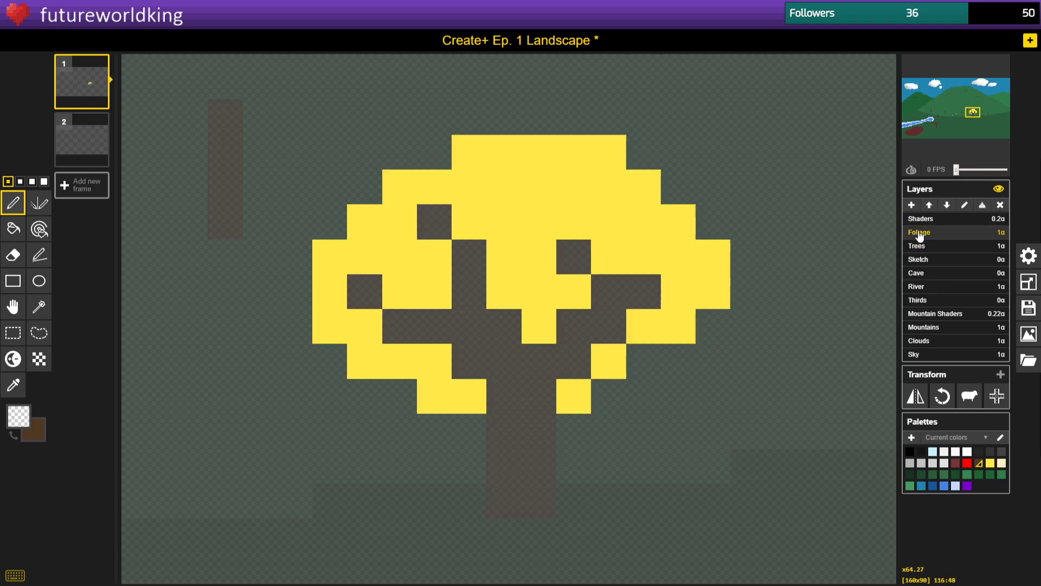
Darken the crown in graded bands towards its lower-left edge with a 3-pixel shading brush.
scroll(451, 378, "down", 1)
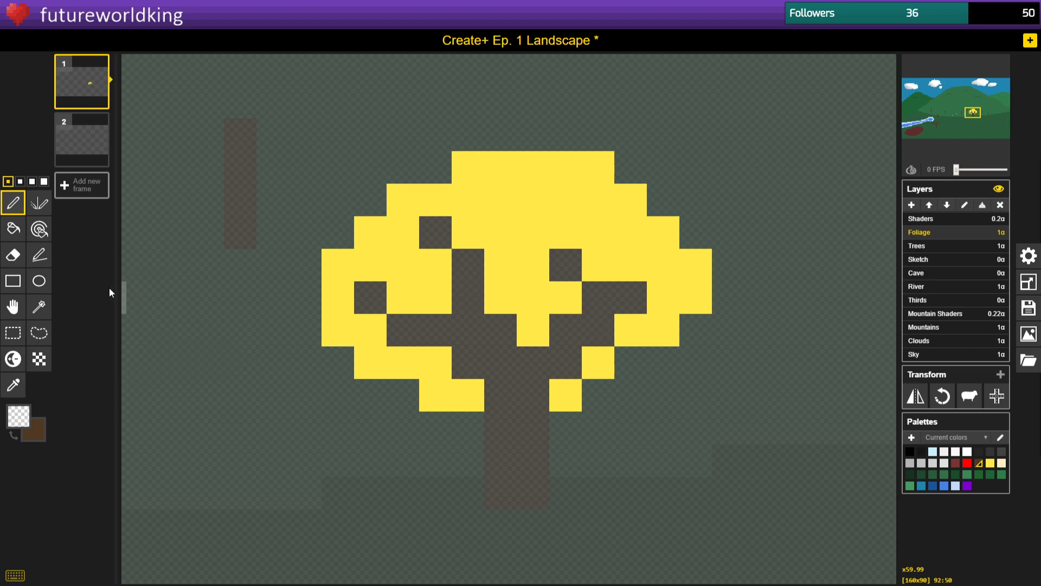
left_click(13, 359)
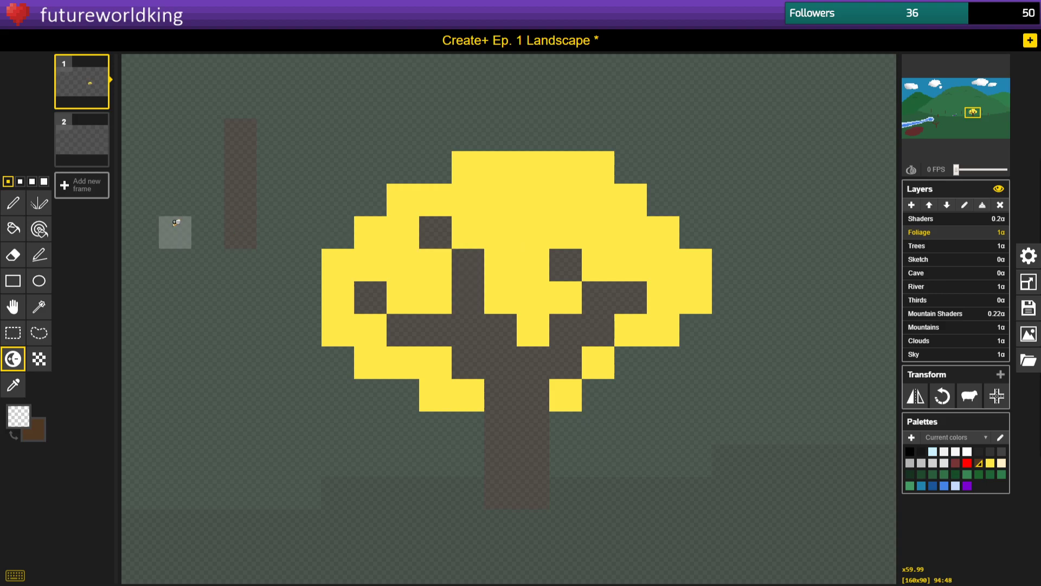
left_click(32, 181)
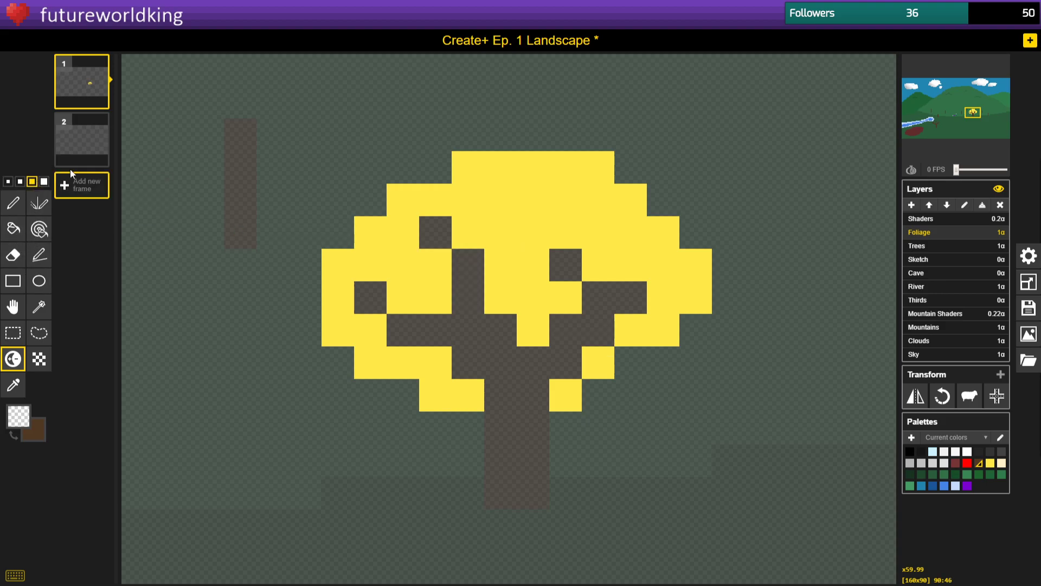
left_click(476, 277)
scroll(476, 277, "down", 1)
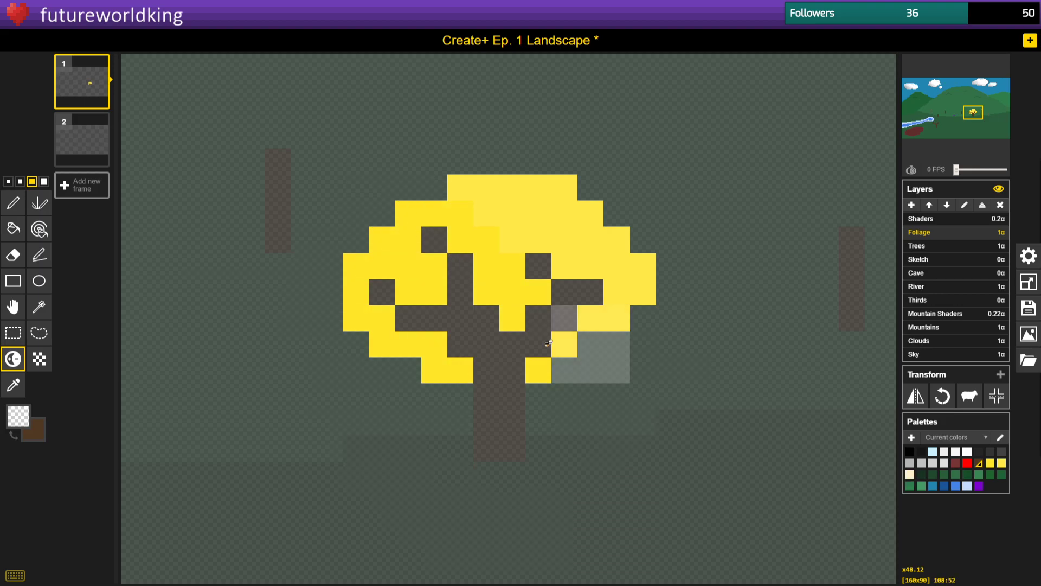
left_click(341, 235)
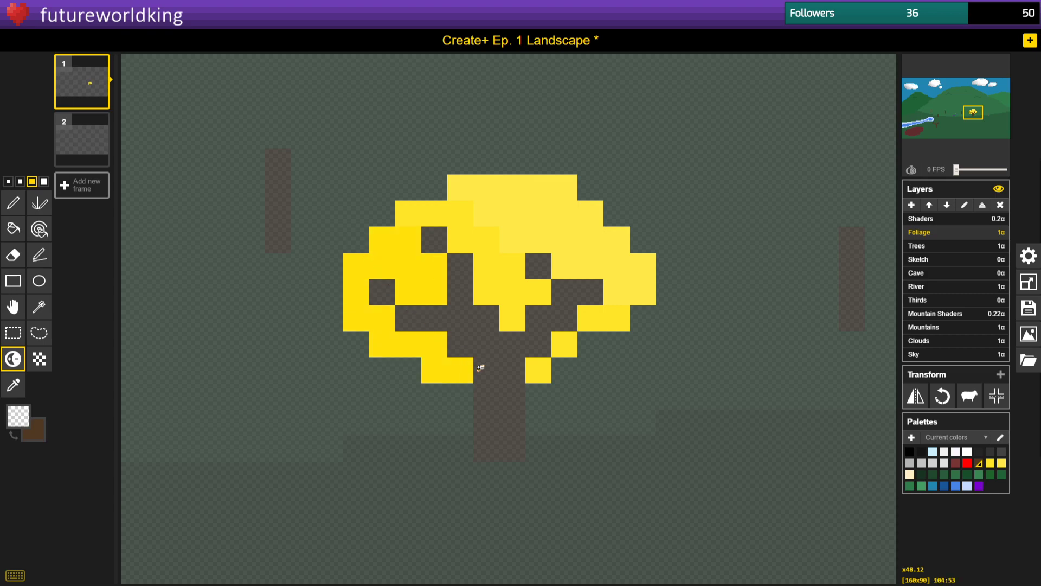
mouse_move(365, 275)
left_mouse_down()
mouse_move(400, 346)
mouse_move(448, 369)
left_mouse_up()
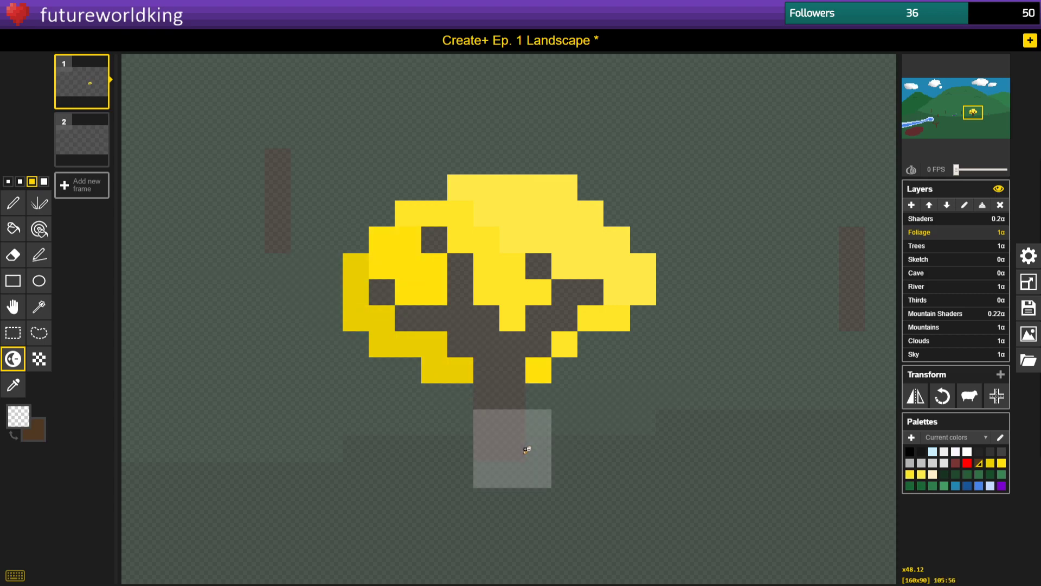
left_click_drag(323, 335, 474, 443)
scroll(402, 386, "down", 2)
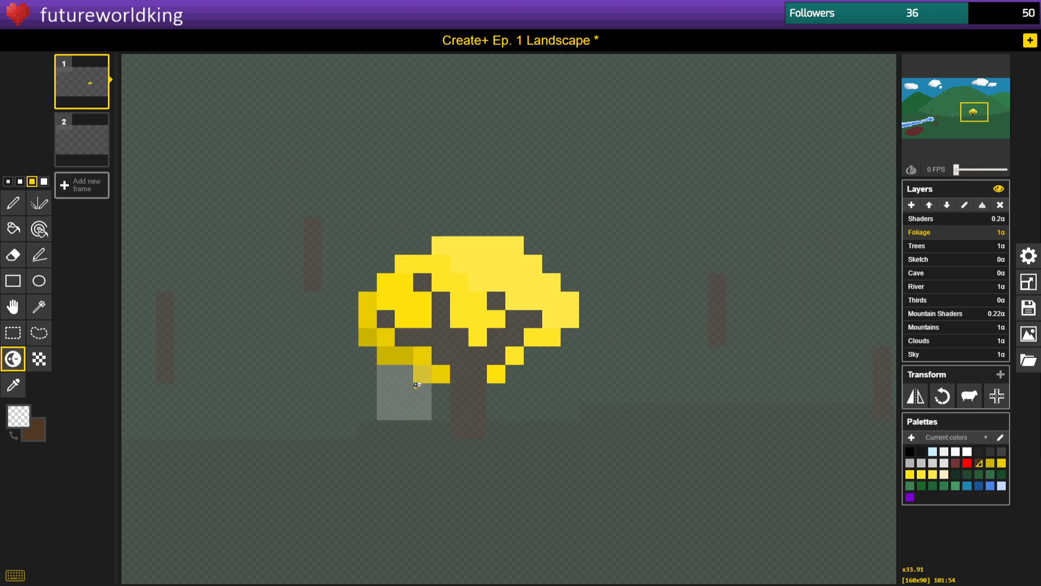
scroll(542, 279, "up", 3)
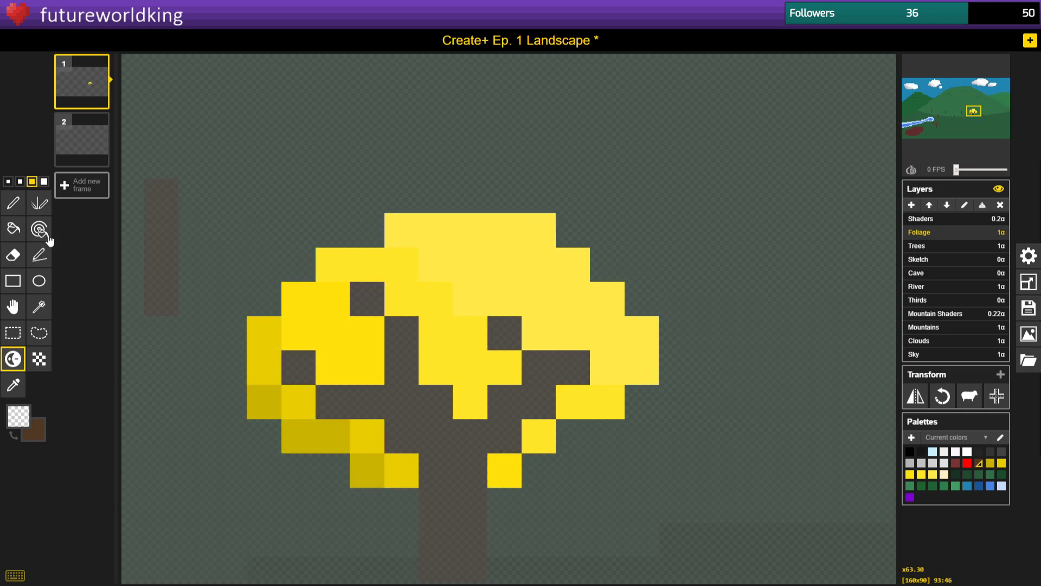
Lighten the crown's upper-right edge in two graded bands with a 1-pixel shading brush.
left_click(20, 181)
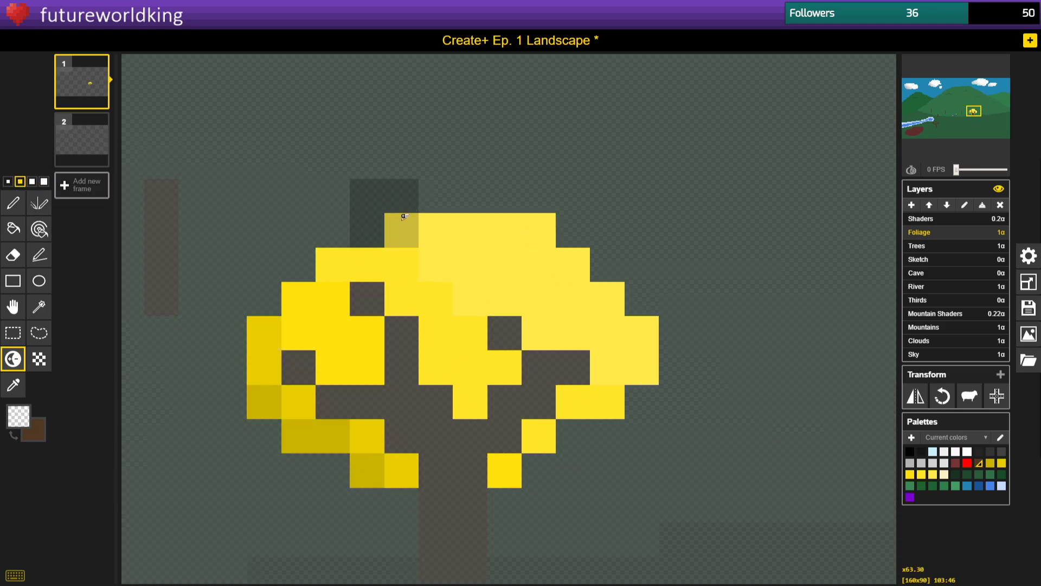
left_click(8, 181)
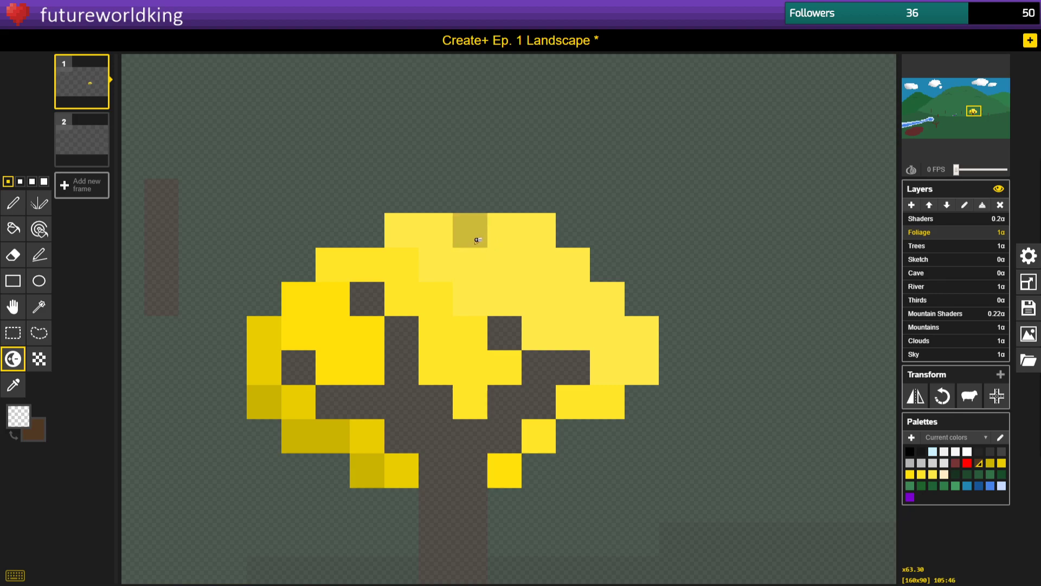
left_click_drag(457, 198, 569, 267)
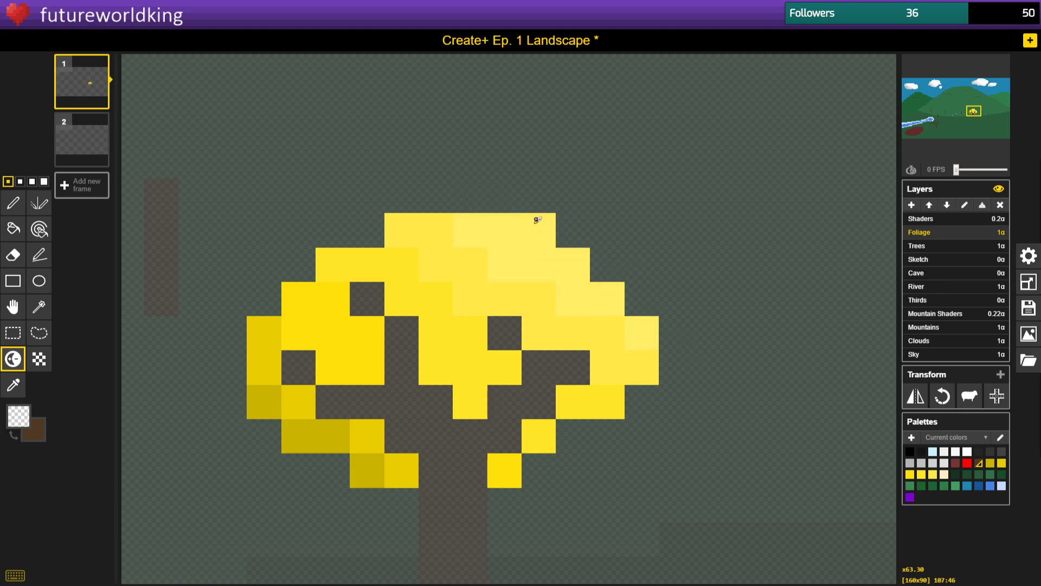
left_click_drag(543, 226, 498, 196)
left_click_drag(513, 230, 537, 229)
left_click(573, 265)
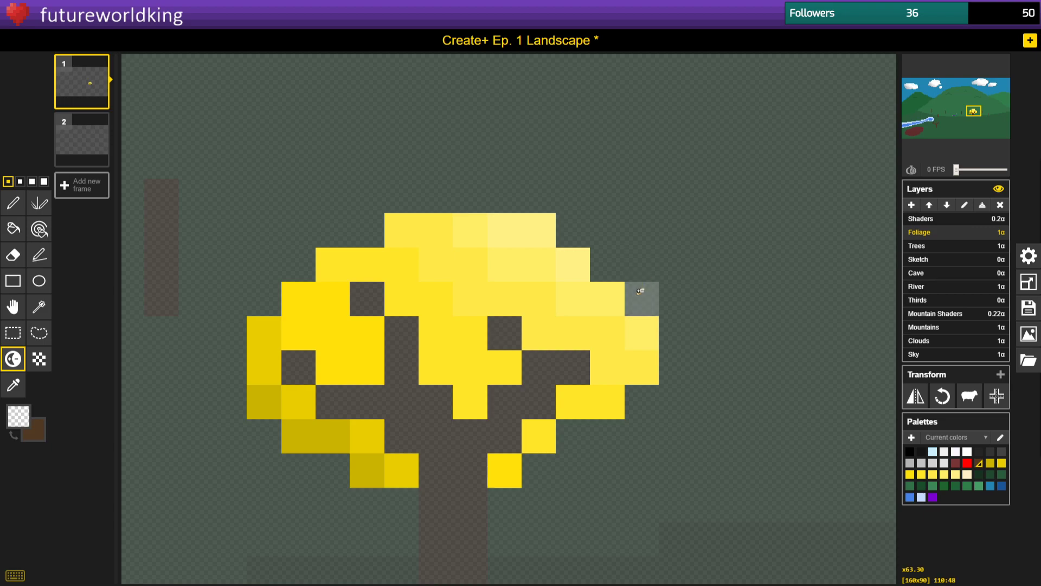
Examine the shaded crown at several scales and in the enlarged preview of the whole landscape.
scroll(493, 353, "down", 1)
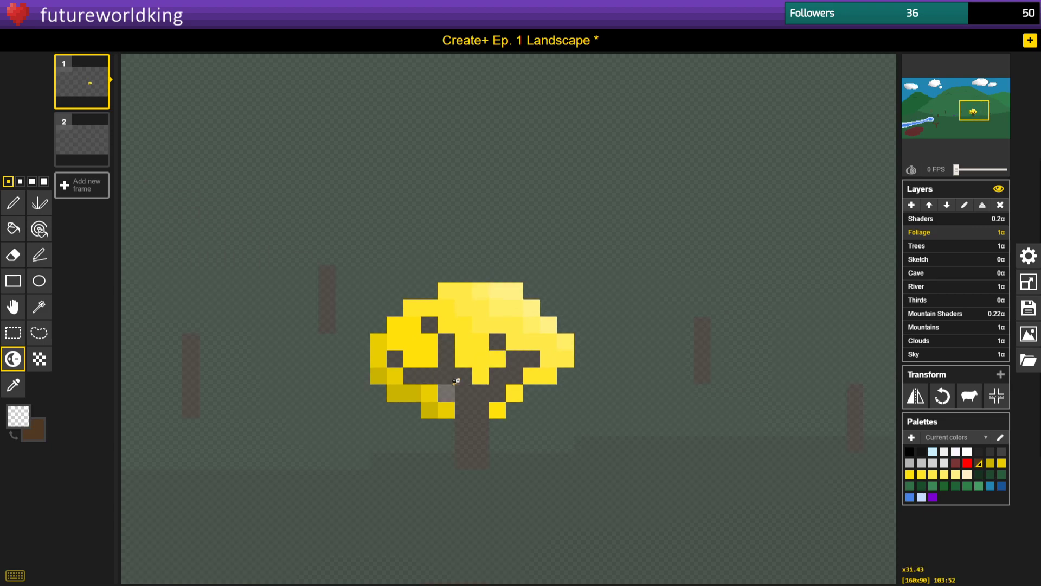
scroll(434, 439, "up", 2)
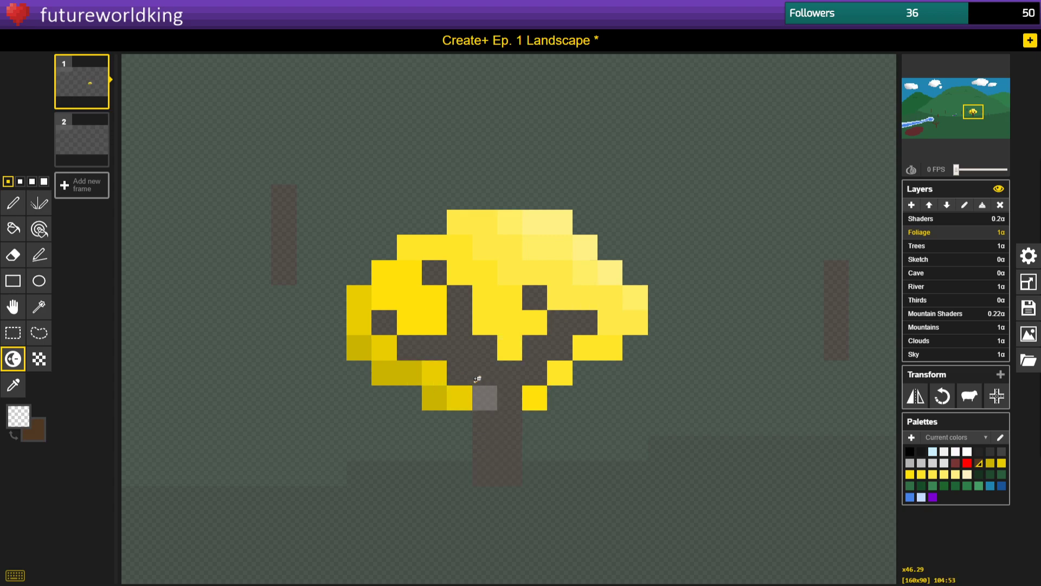
scroll(472, 380, "down", 3)
scroll(457, 424, "up", 2)
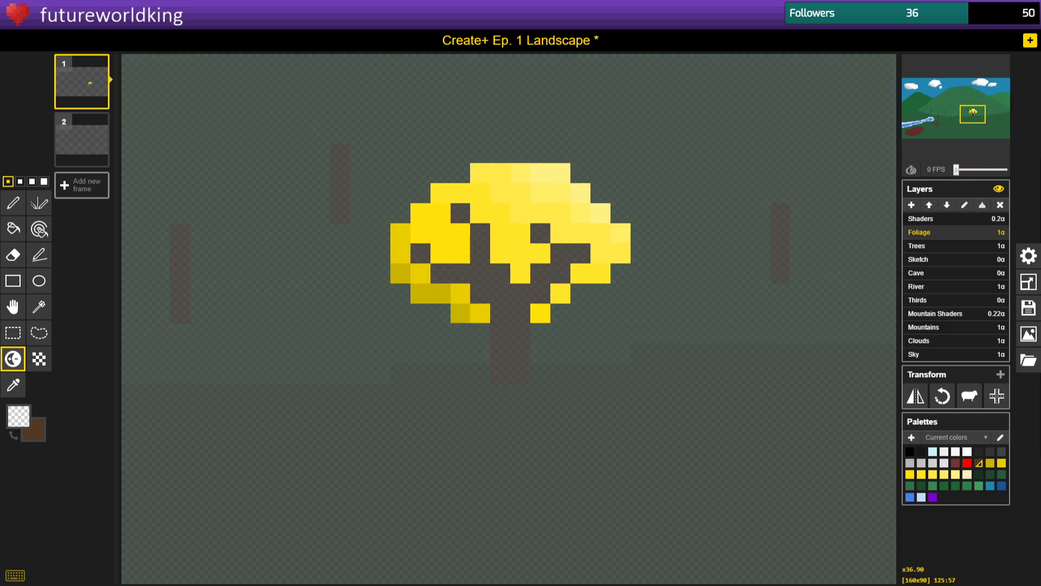
key("alt+Tab")
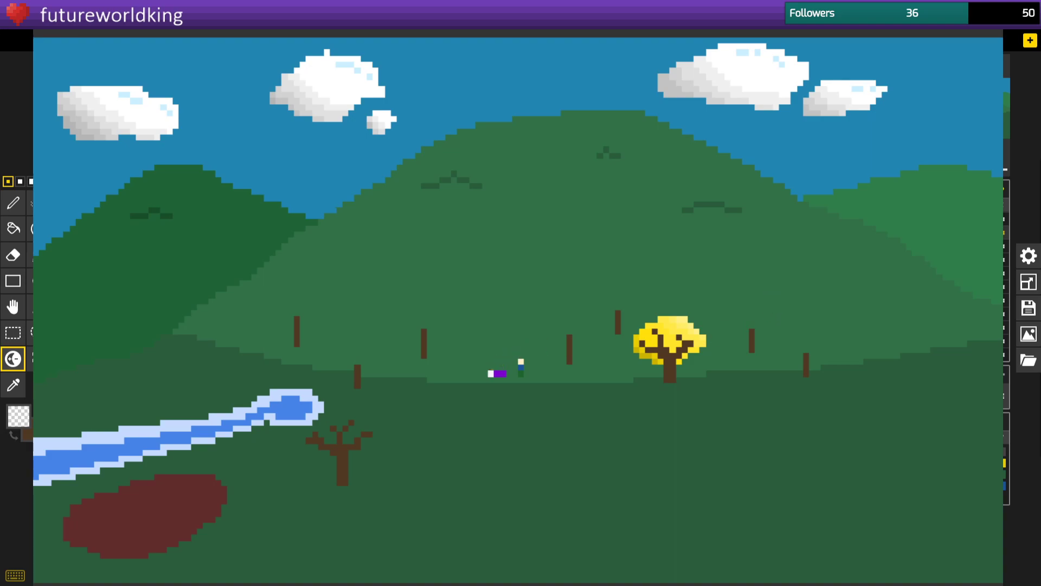
left_click(991, 7)
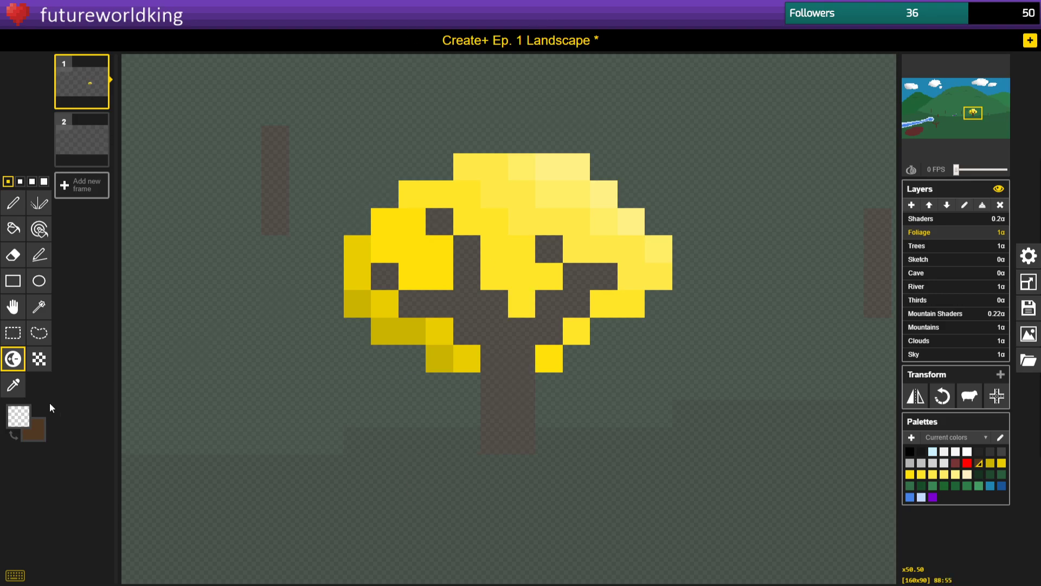
Pick the mid yellow from the crown and flood-fill the dark pixel on its lower-left edge.
left_click(20, 386)
left_click(521, 193)
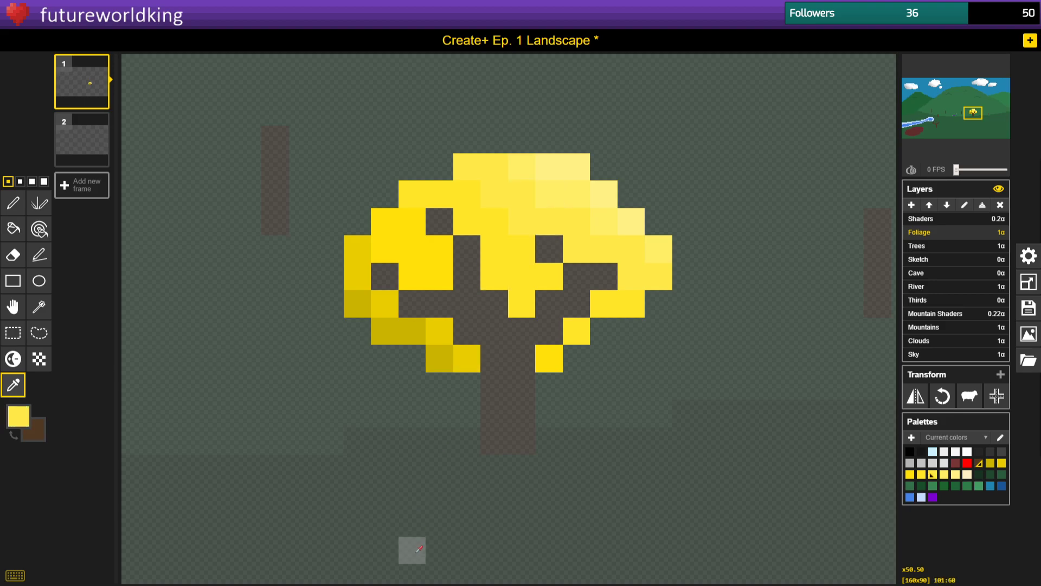
left_click(13, 228)
left_click(440, 356)
scroll(441, 347, "up", 1)
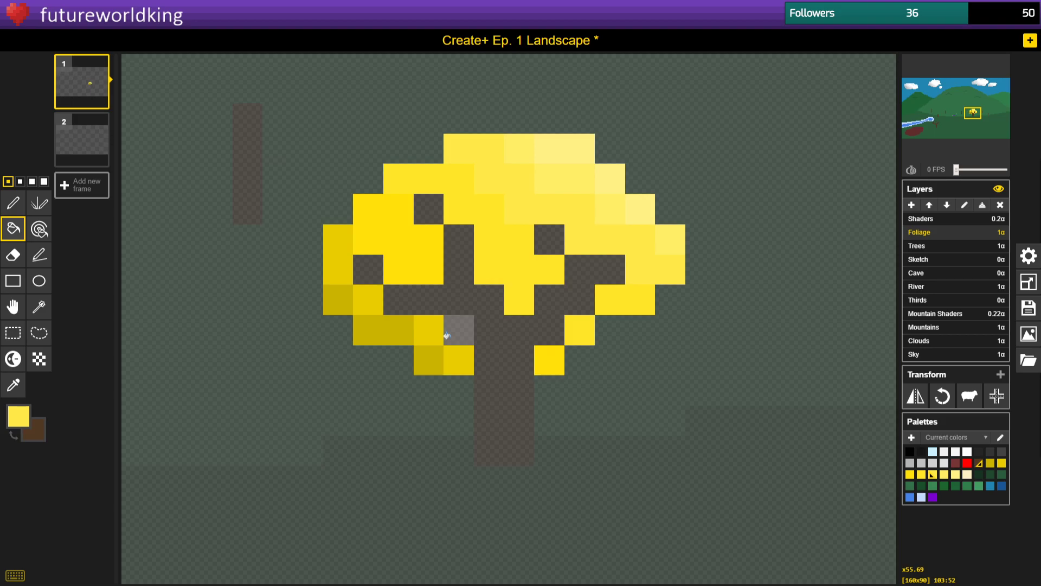
scroll(432, 213, "up", 1)
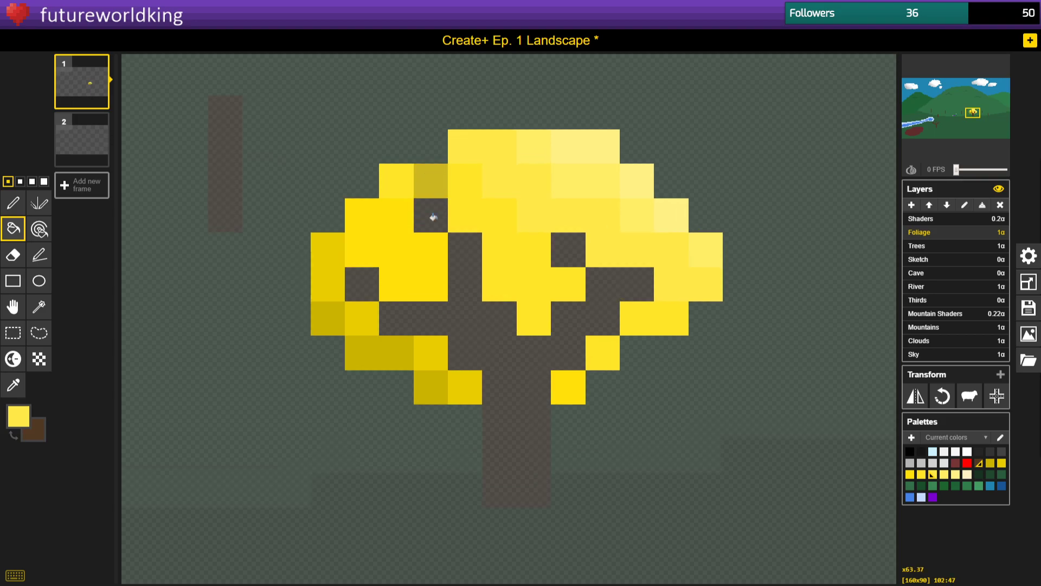
left_click(337, 322)
Replace every remaining yellow shade in the crown with the picked mid yellow, making it one flat colour.
left_click(39, 229)
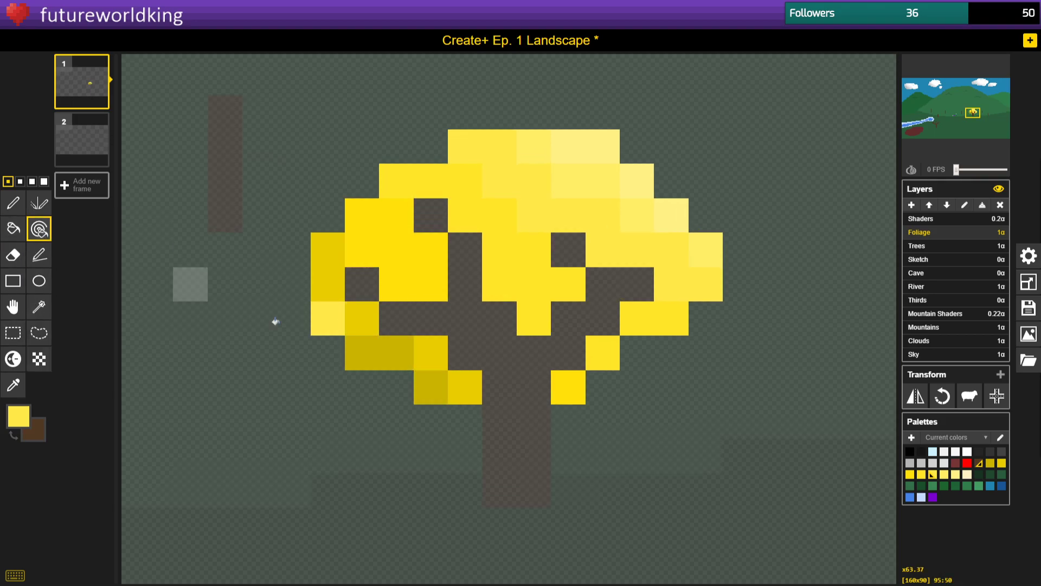
left_click(396, 353)
left_click(431, 352)
left_click(432, 249)
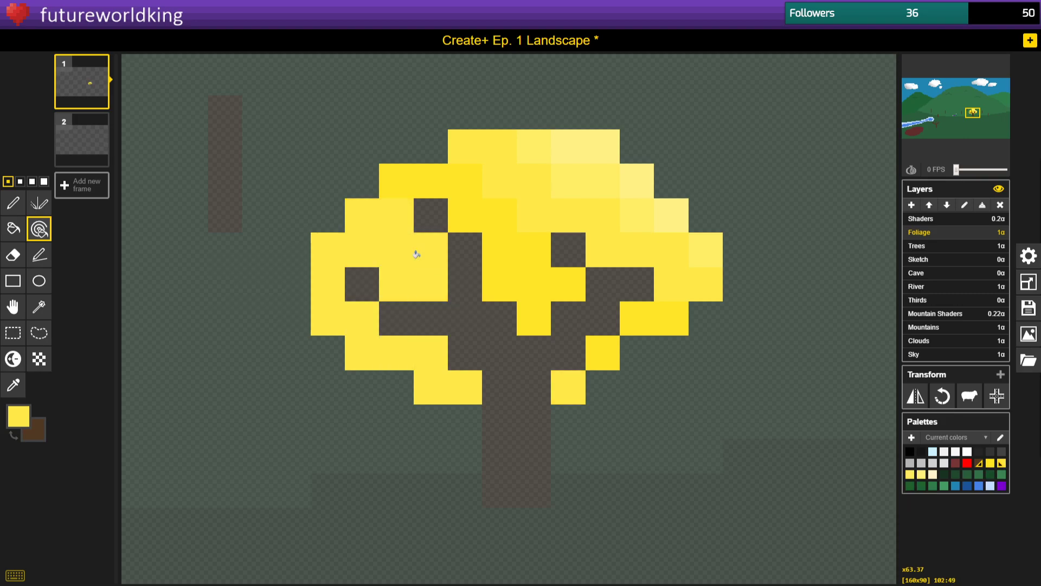
left_click(569, 179)
left_click(583, 152)
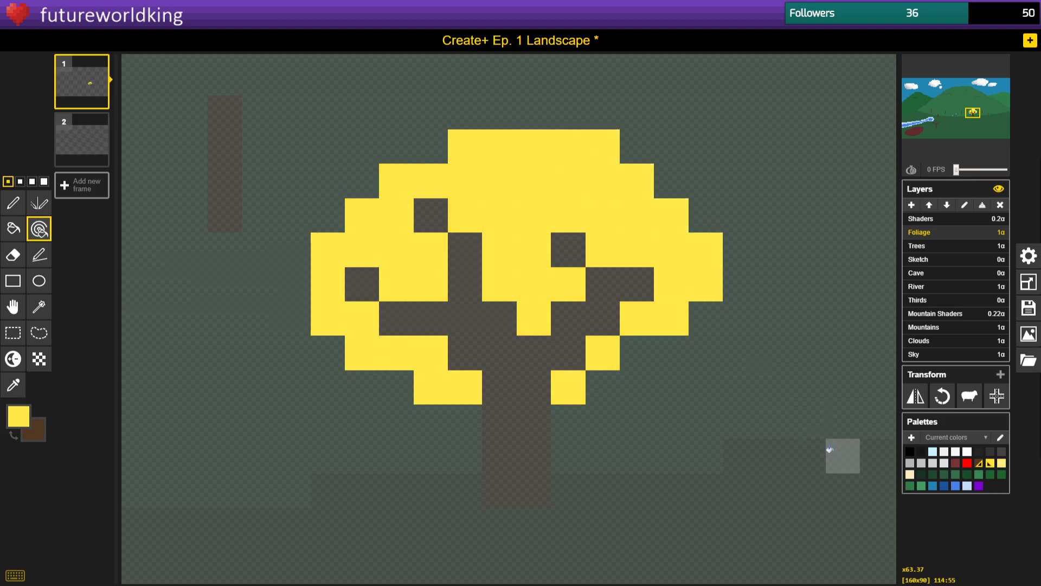
Lighten the crown's upper-right edge with a 3-pixel shading brush.
left_click(32, 181)
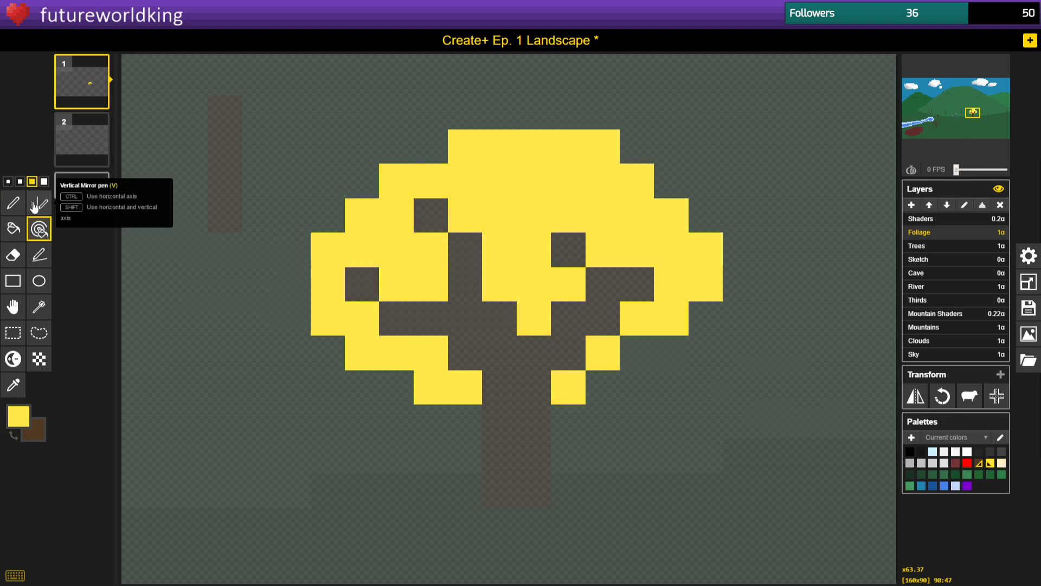
left_click(13, 358)
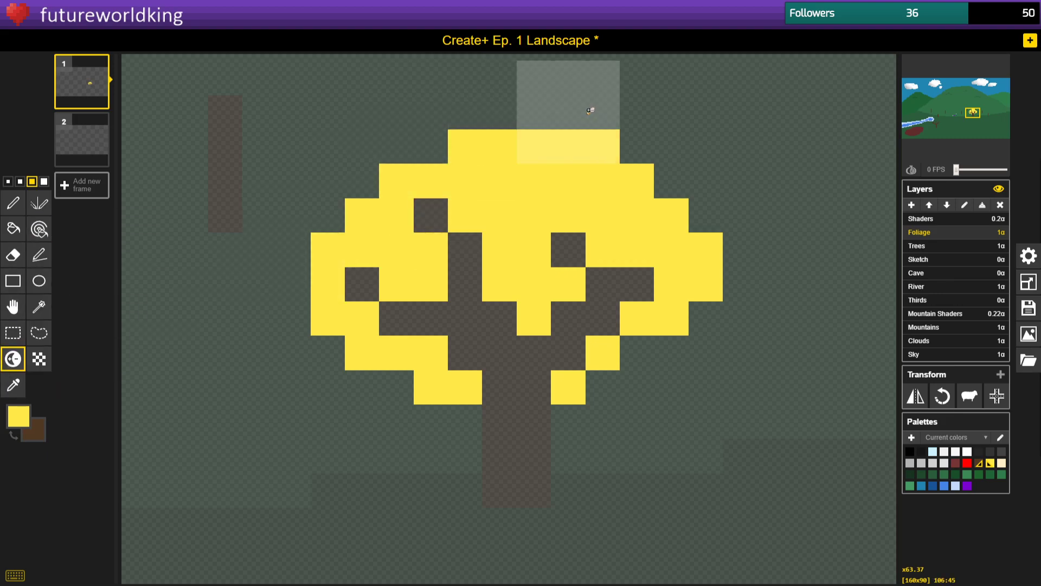
scroll(586, 98, "down", 1)
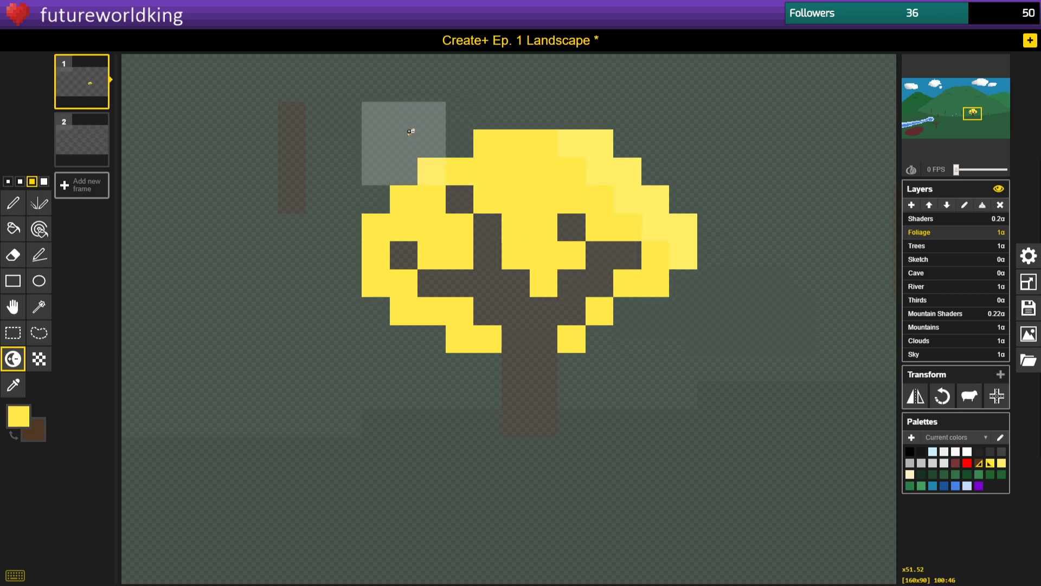
Darken the crown in graded bands from its middle to its lower-left edge with the 3-pixel shading brush.
left_click_drag(430, 131, 445, 148)
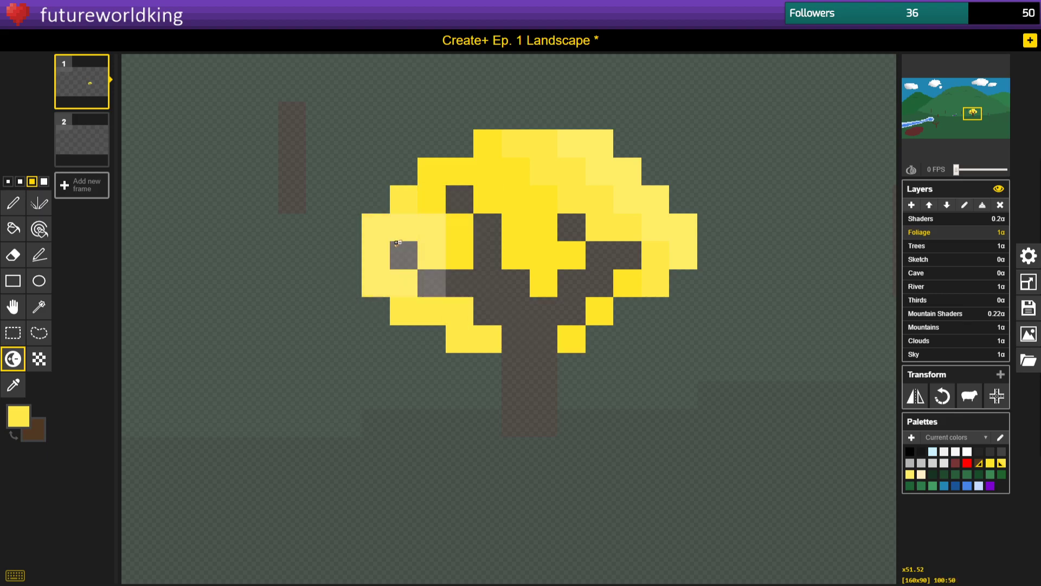
mouse_move(379, 223)
left_mouse_down()
mouse_move(386, 249)
mouse_move(412, 251)
left_mouse_up()
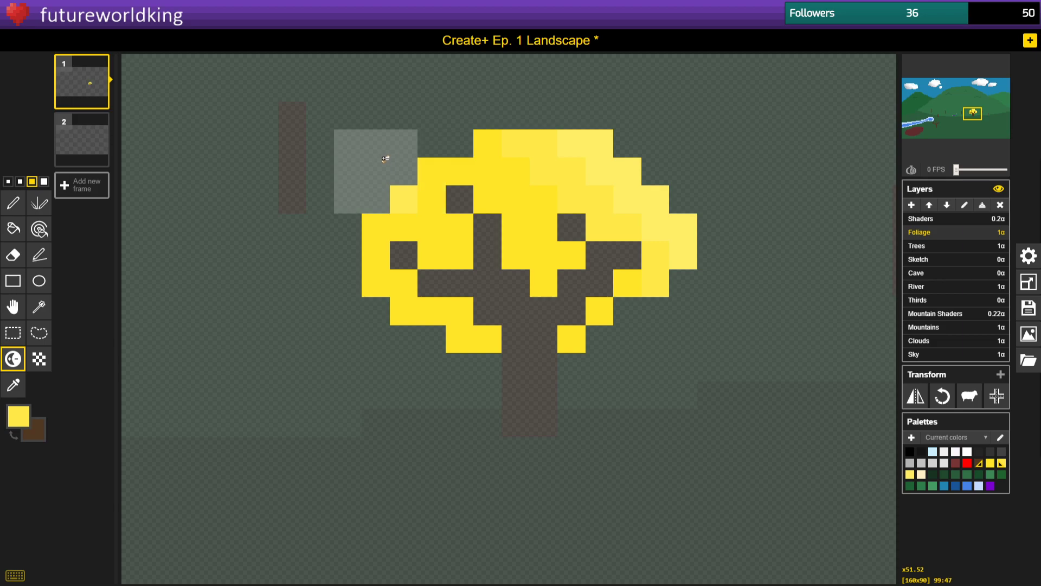
left_click(408, 190)
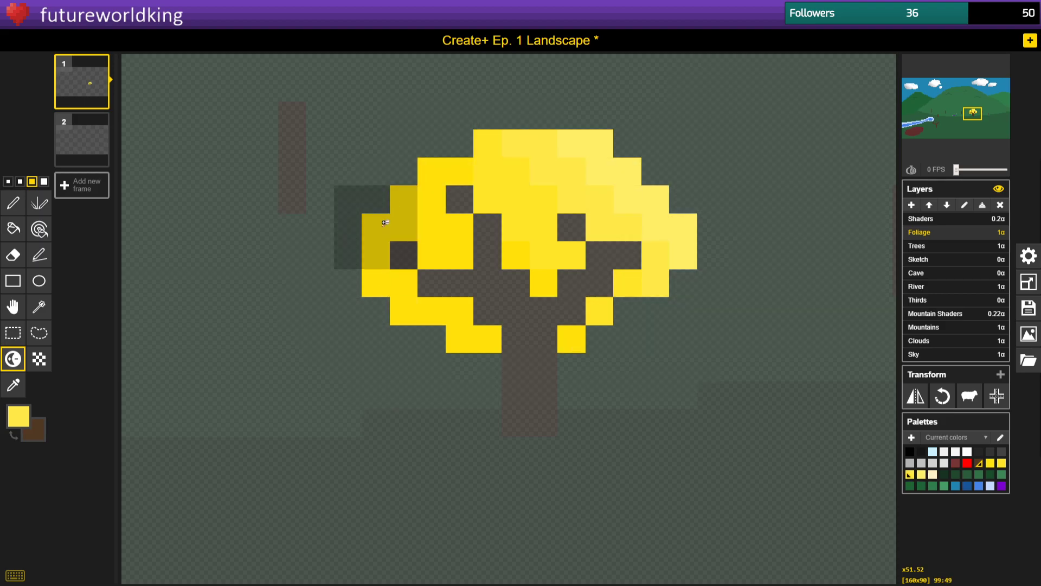
mouse_move(339, 205)
left_mouse_down()
mouse_move(349, 232)
mouse_move(422, 315)
mouse_move(530, 400)
left_mouse_up()
left_click_drag(342, 272, 429, 347)
scroll(488, 409, "down", 3)
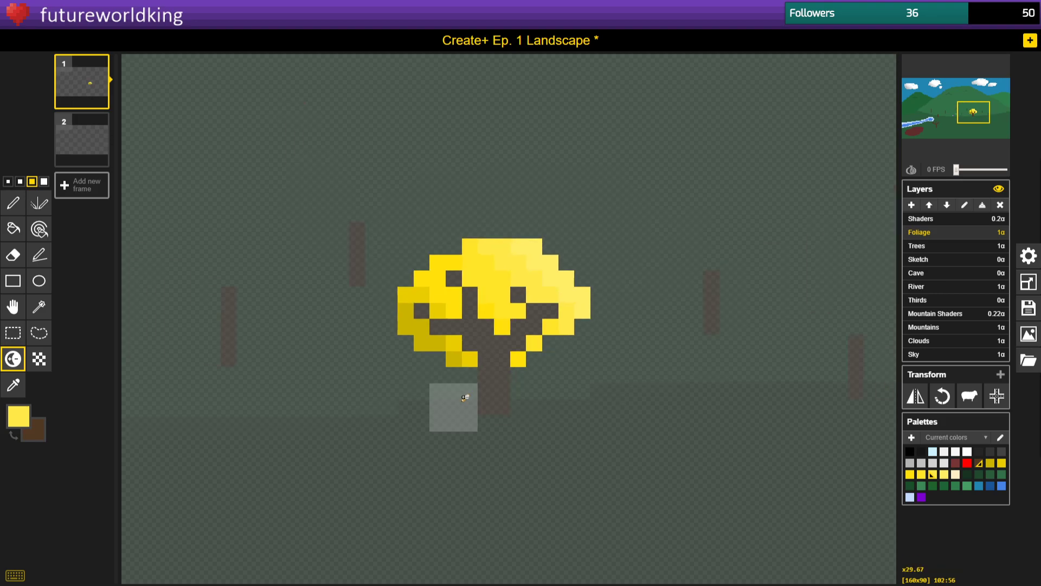
Darken individual pixels around the crown's left branch and at its lower-left tip with a 1-pixel shading brush.
scroll(529, 301, "down", 4)
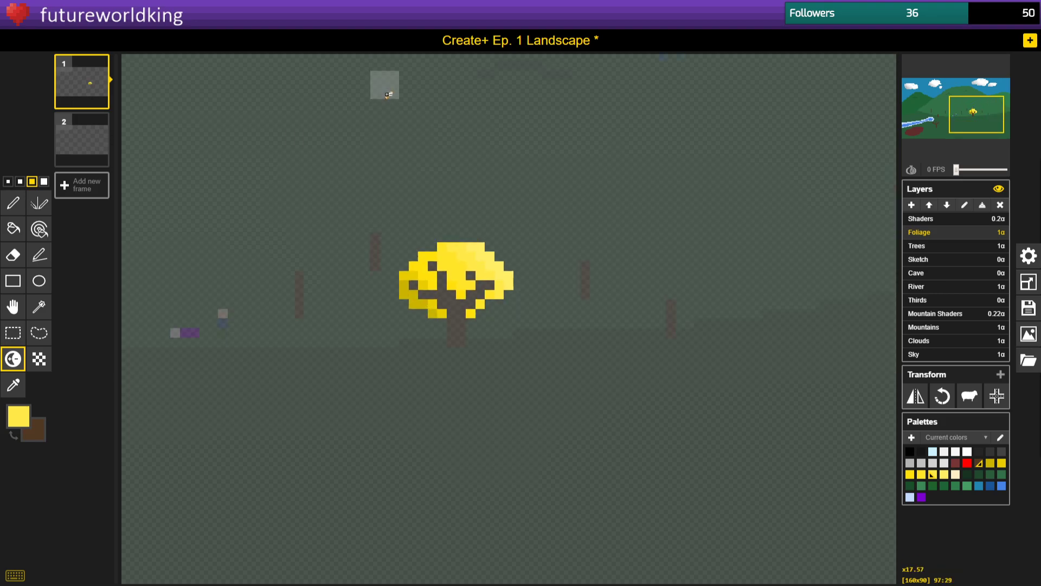
scroll(558, 374, "up", 5)
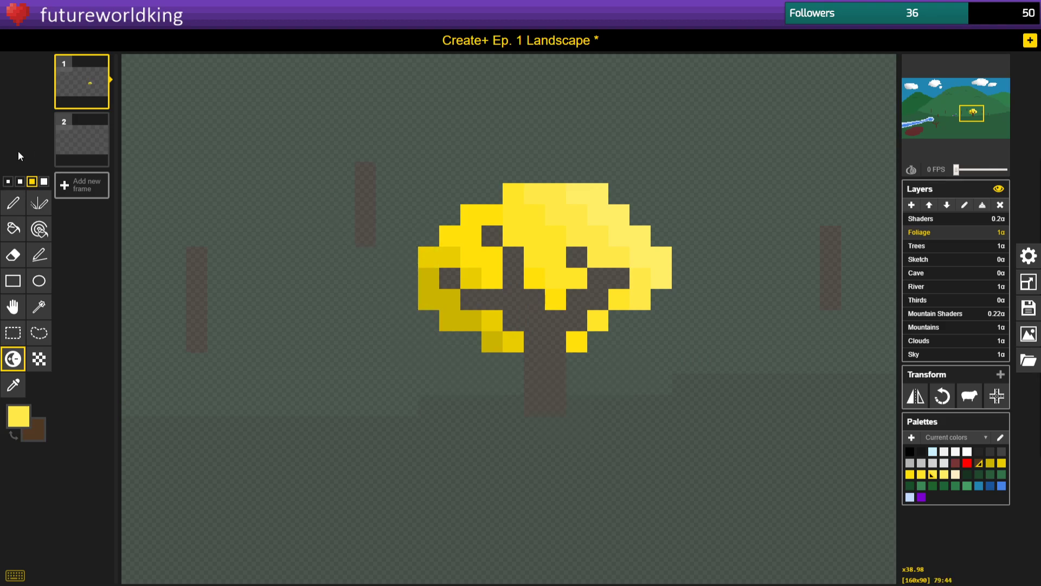
left_click(9, 183)
scroll(484, 274, "up", 1)
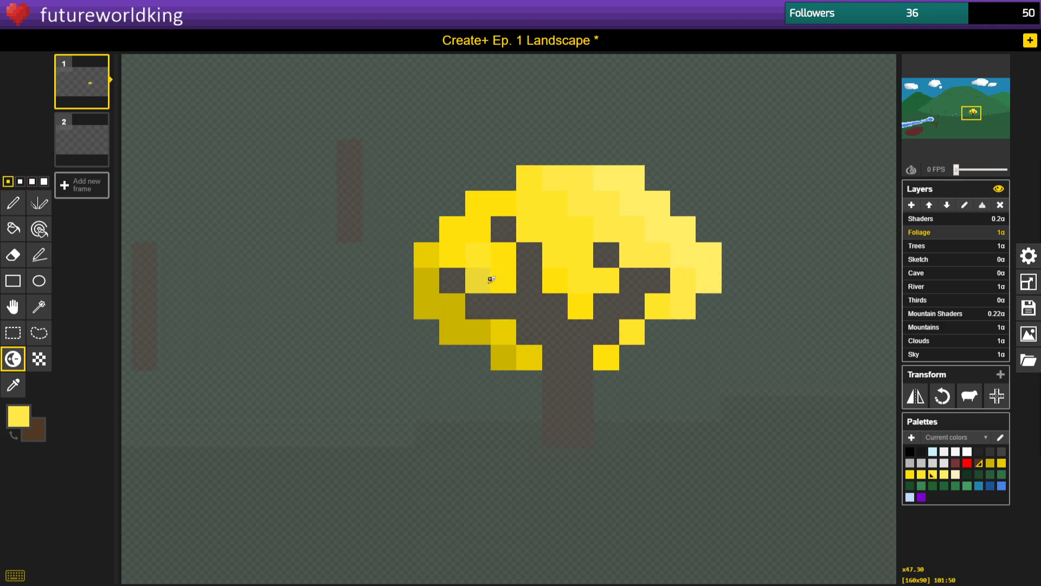
left_click(478, 262, "ctrl")
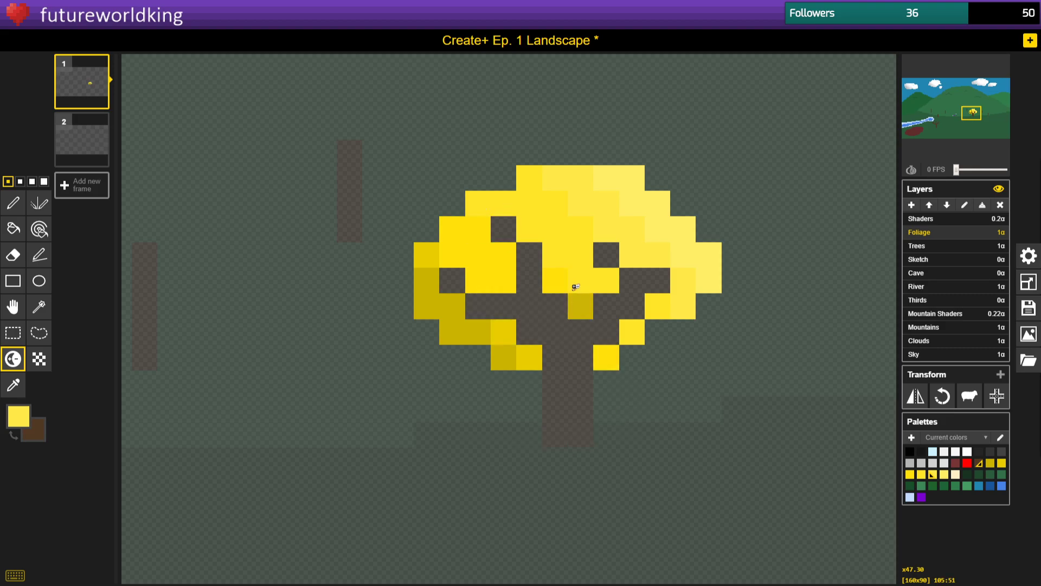
left_click(477, 281, "ctrl")
left_click(444, 254, "ctrl")
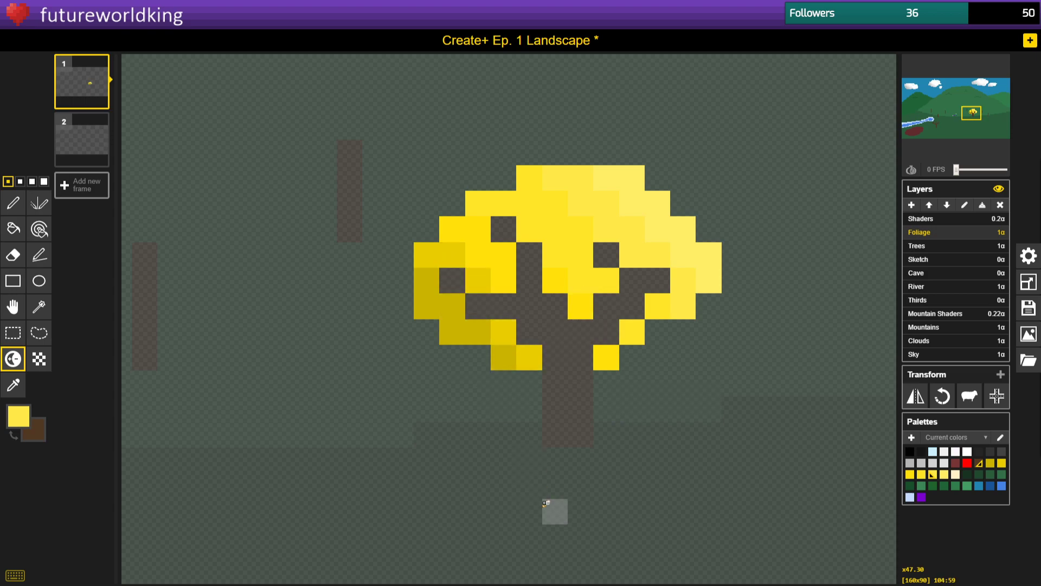
left_click(507, 359, "ctrl")
Blend the dark band along the crown's left and lower-left edge by lightening and darkening single pixels.
left_click(460, 308)
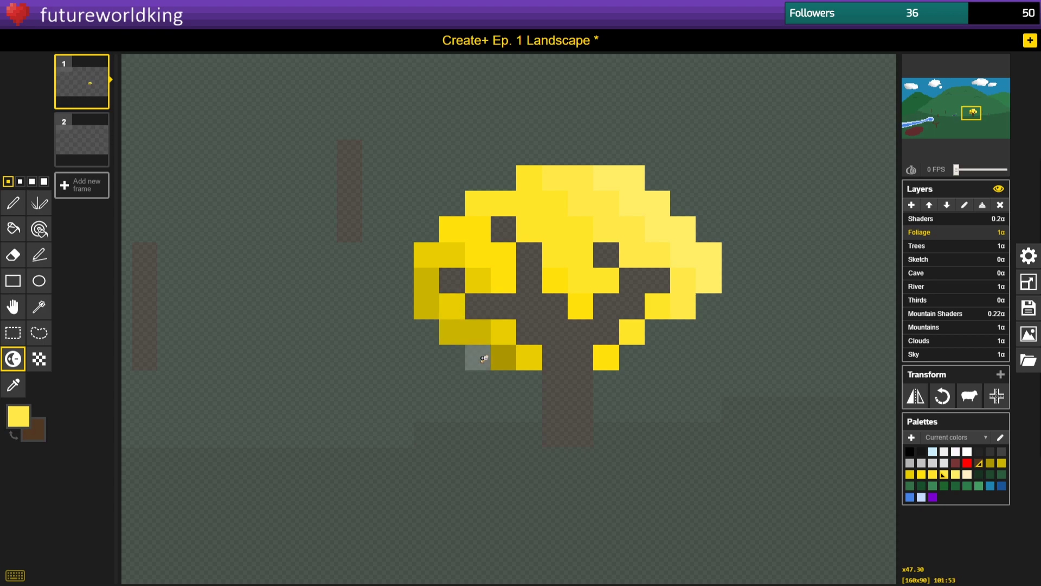
left_click(479, 338)
left_click(433, 278)
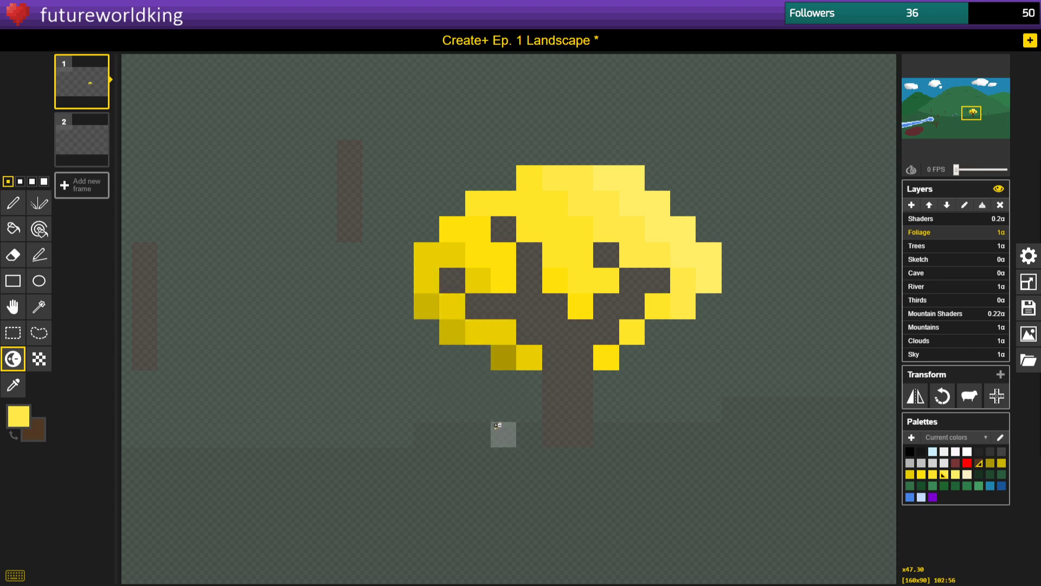
left_click(473, 332, "ctrl")
left_click(453, 254)
left_click(483, 284)
Smooth the yellow transition around the crown's upper-left branch by lightening single pixels and correcting the ones beside it.
left_click(477, 236)
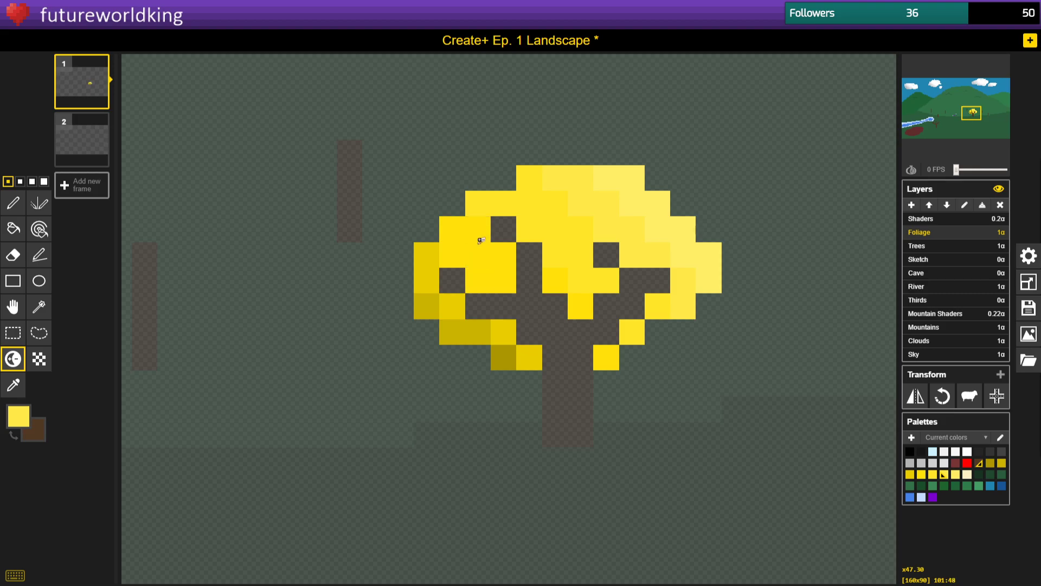
left_click(489, 245)
left_click(502, 262)
left_click(488, 233)
left_click(483, 272, "ctrl")
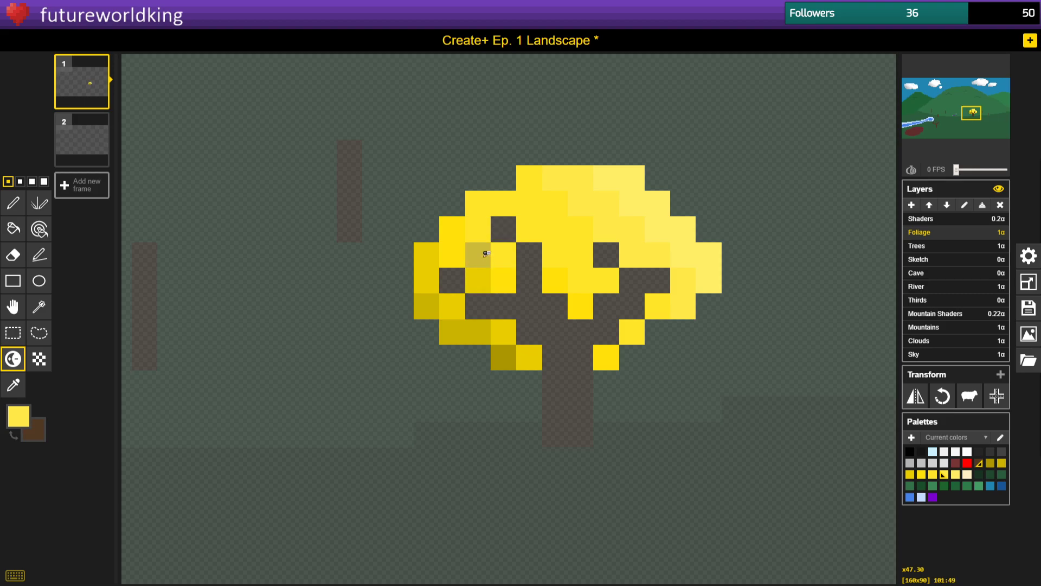
left_click(479, 279)
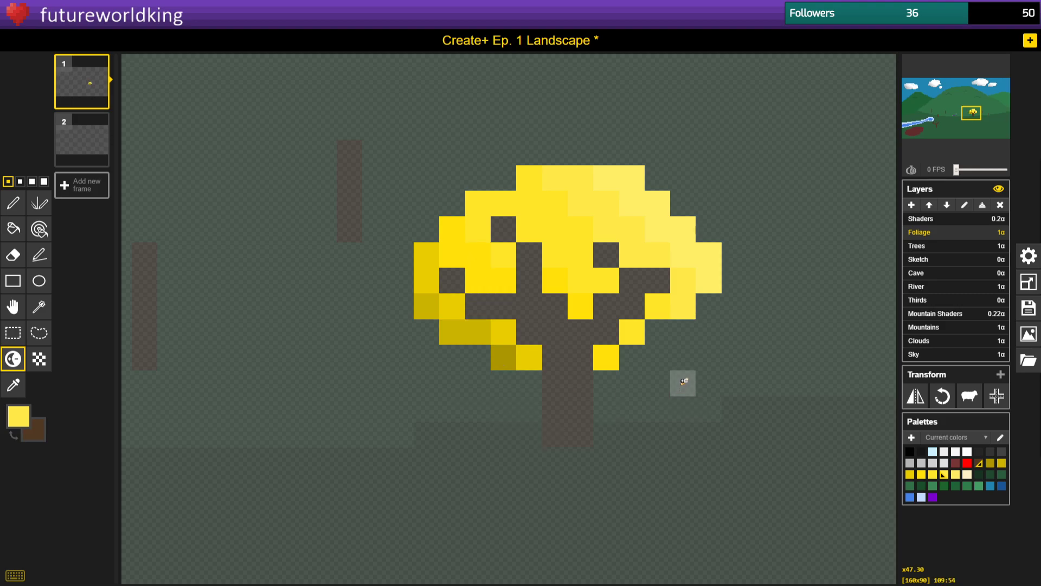
Lighten the outermost pixels along the crown's upper-right edge by one more shade.
left_click(631, 179)
left_click(666, 205)
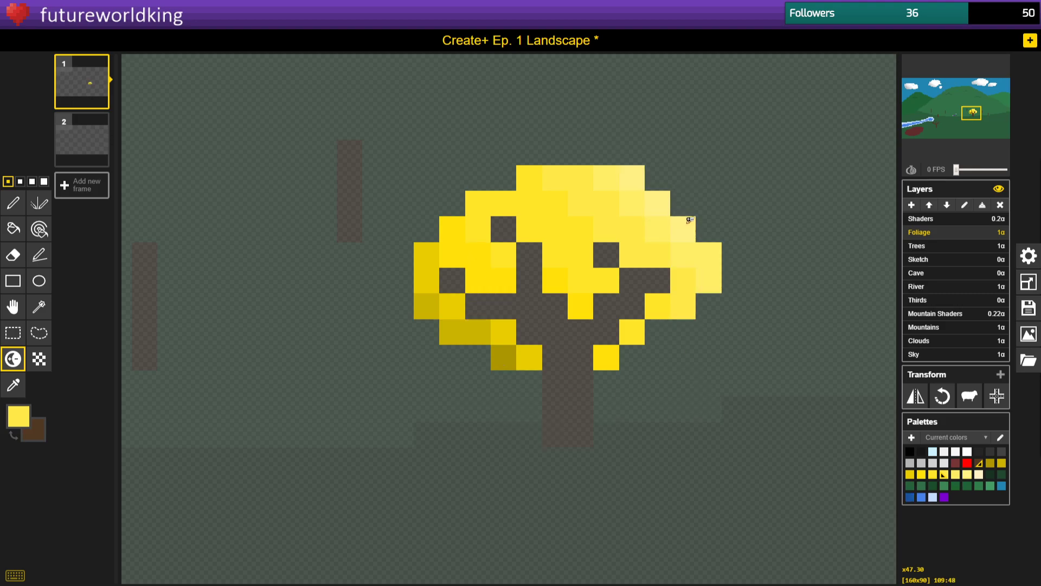
scroll(528, 282, "down", 5)
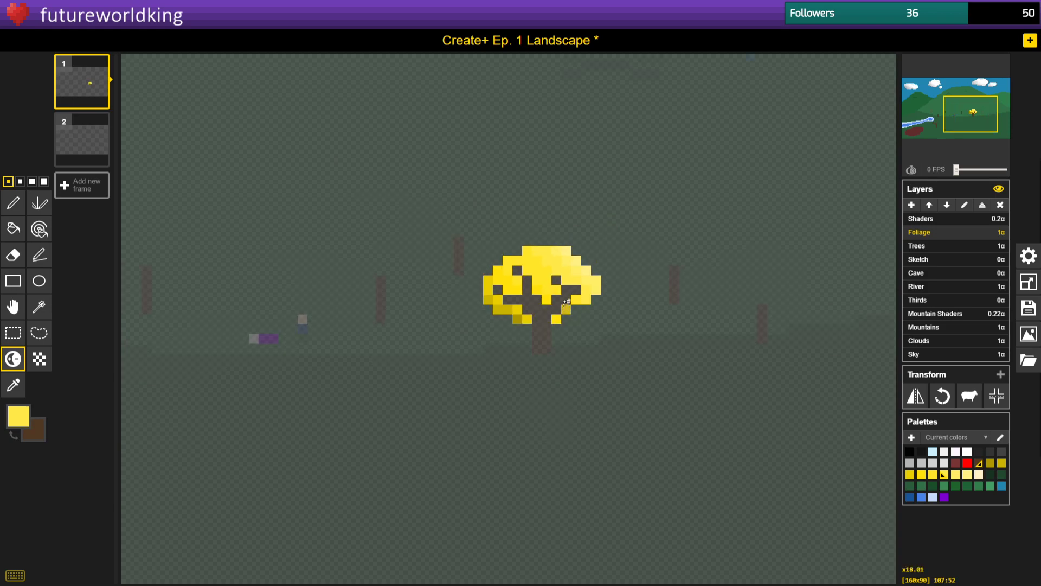
scroll(565, 305, "up", 3)
scroll(496, 303, "down", 3)
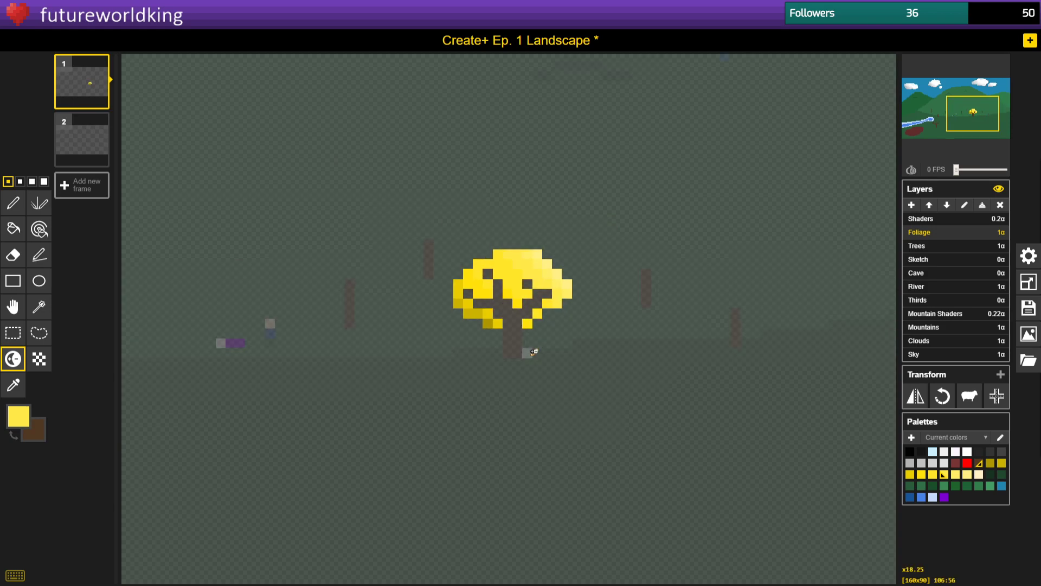
scroll(540, 374, "down", 2)
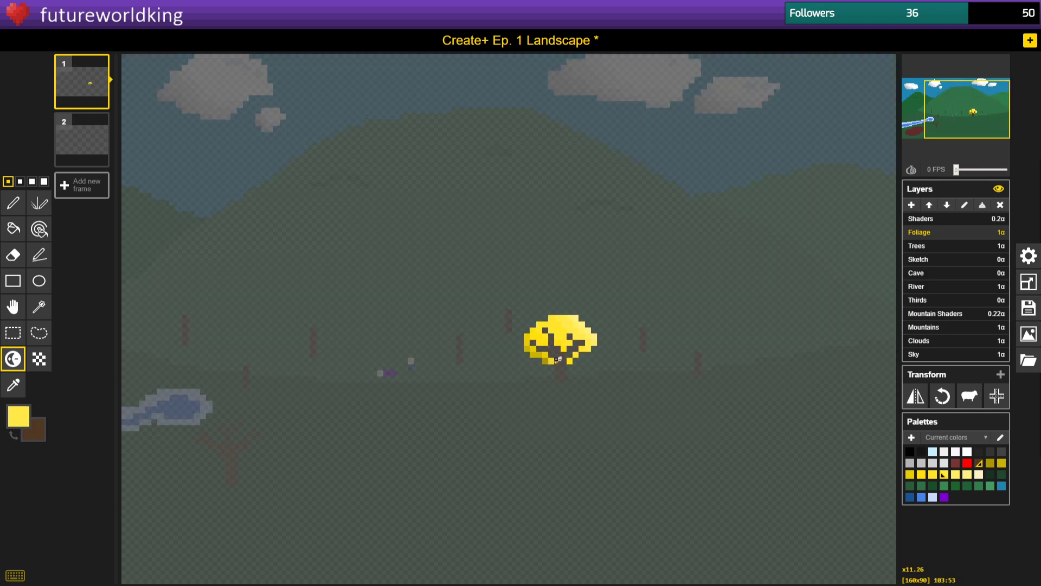
Merge the Foliage layer with the Trees layer beneath it.
scroll(557, 360, "up", 6)
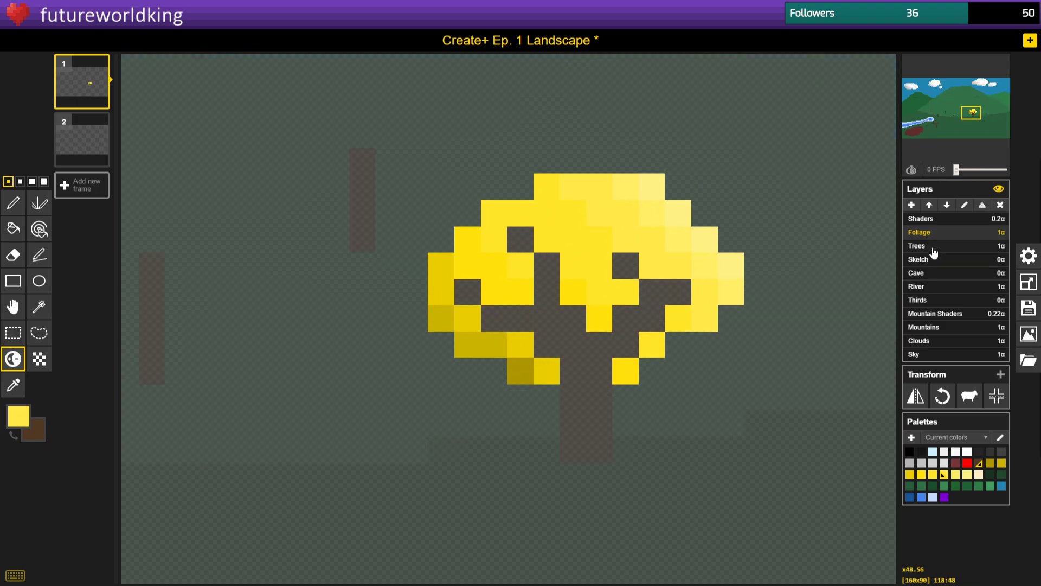
left_click(983, 207)
scroll(465, 395, "down", 3)
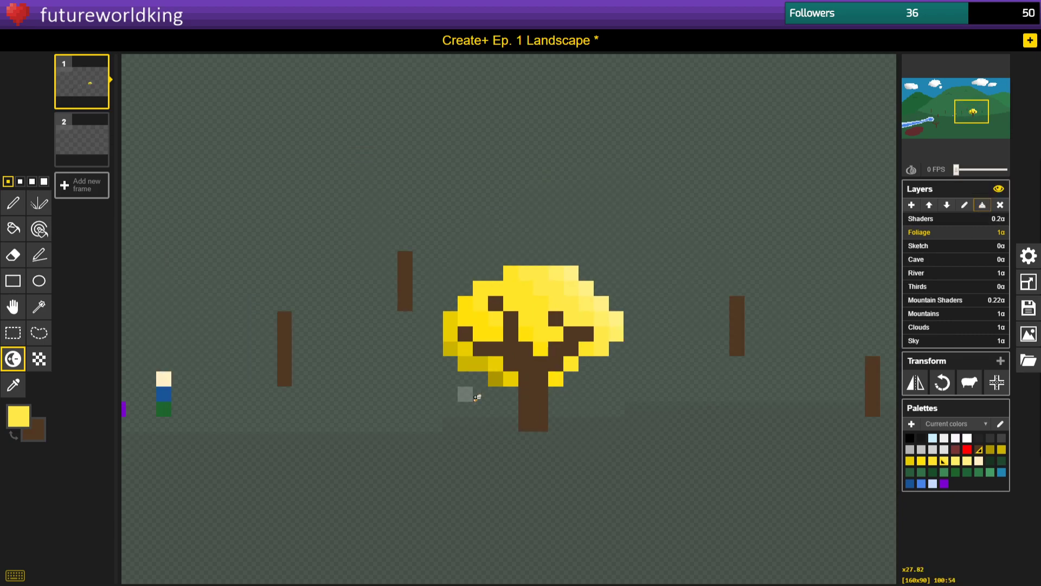
scroll(529, 399, "up", 3)
scroll(529, 399, "up", 2)
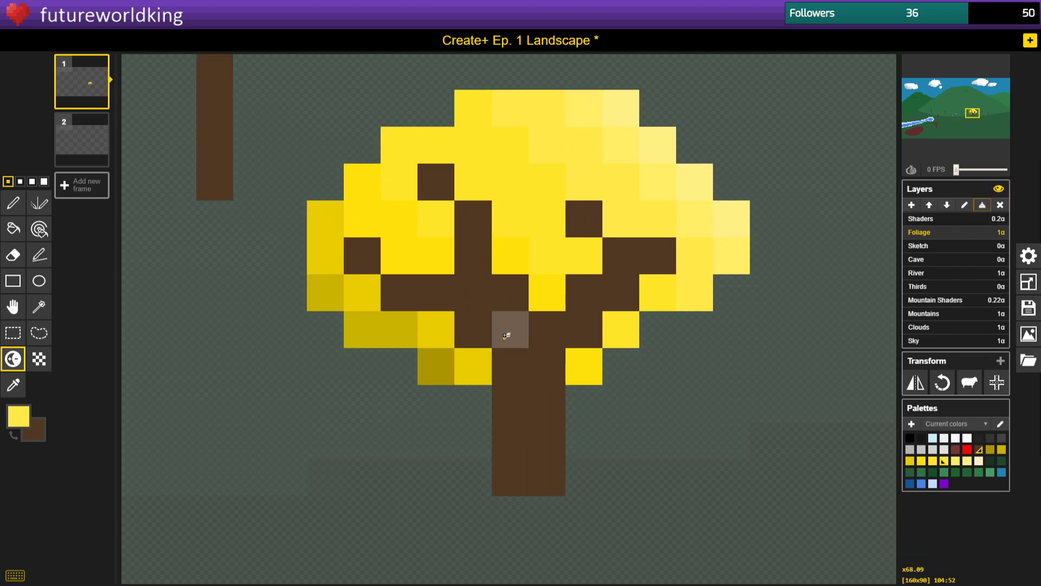
scroll(502, 337, "down", 1)
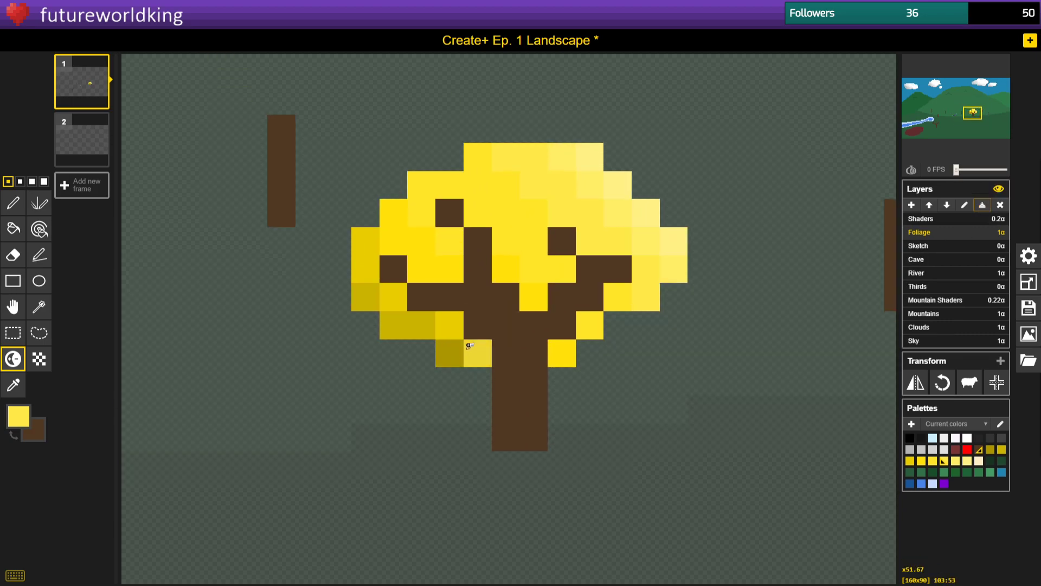
left_click(401, 266)
left_click_drag(431, 293, 446, 295)
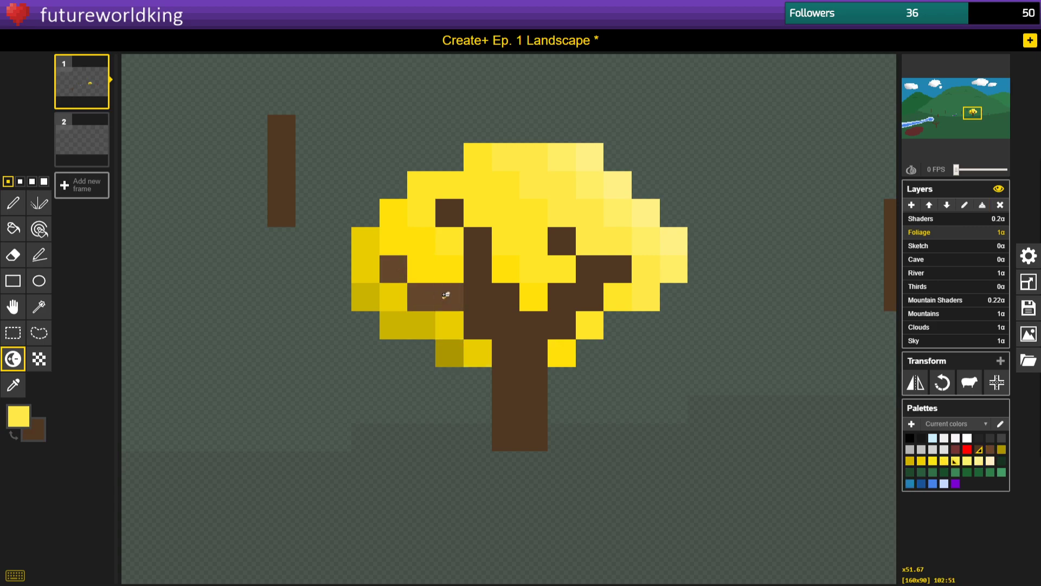
left_click(403, 273, "ctrl")
left_click(428, 302, "ctrl")
left_click(438, 305, "ctrl")
Darken the tree's lower-left branch, the trunk's left column and the lowest trunk pixel on the right with the shading tool.
left_click(394, 267, "ctrl")
left_click(423, 296, "ctrl")
left_click(450, 297, "ctrl")
left_click(478, 325, "ctrl")
left_click(509, 358, "ctrl")
left_click_drag(511, 361, 516, 428)
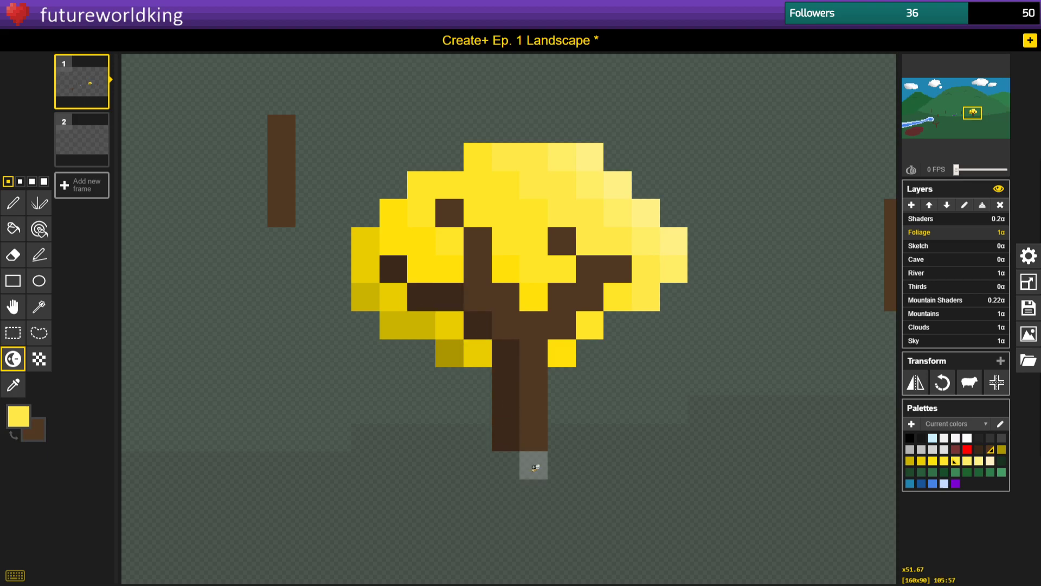
left_click(533, 439, "ctrl")
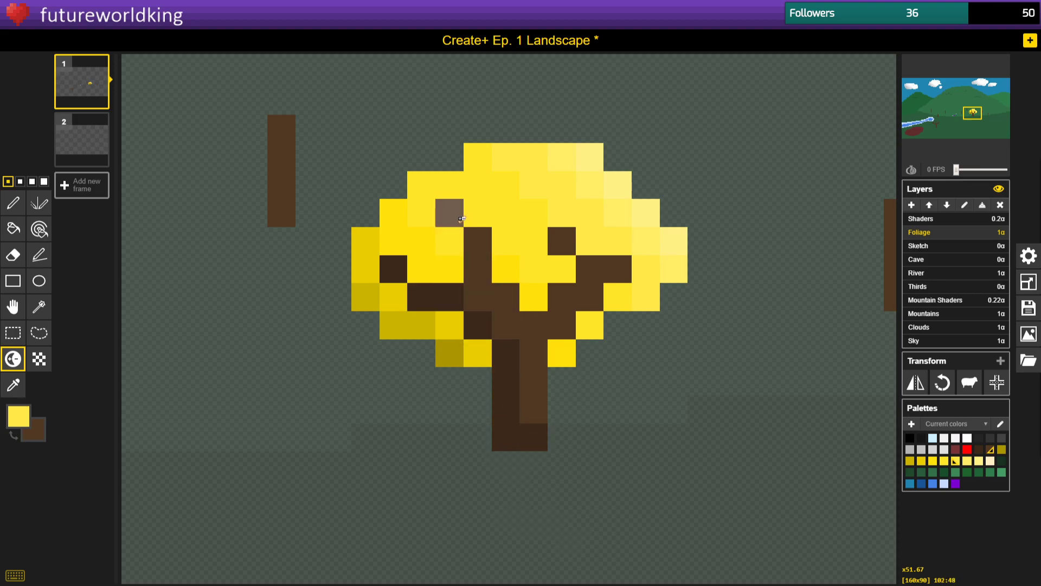
Lighten the upper-left branch tips, the right side of the fork and the start of the right branch.
left_click(457, 211)
left_click(477, 241)
left_click(505, 297)
left_click(552, 327)
left_click(572, 295)
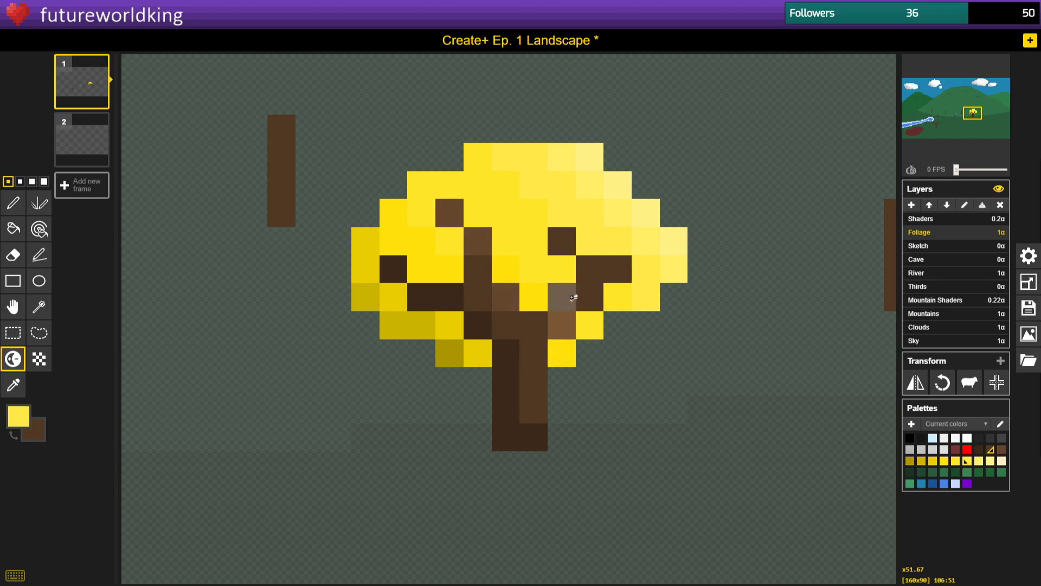
Lighten the right branch in graded browns, making its outer pixels and the detached pixel above it the brightest.
left_click(587, 295)
left_click(588, 266)
left_click(618, 270)
left_click(566, 242)
left_click(590, 267)
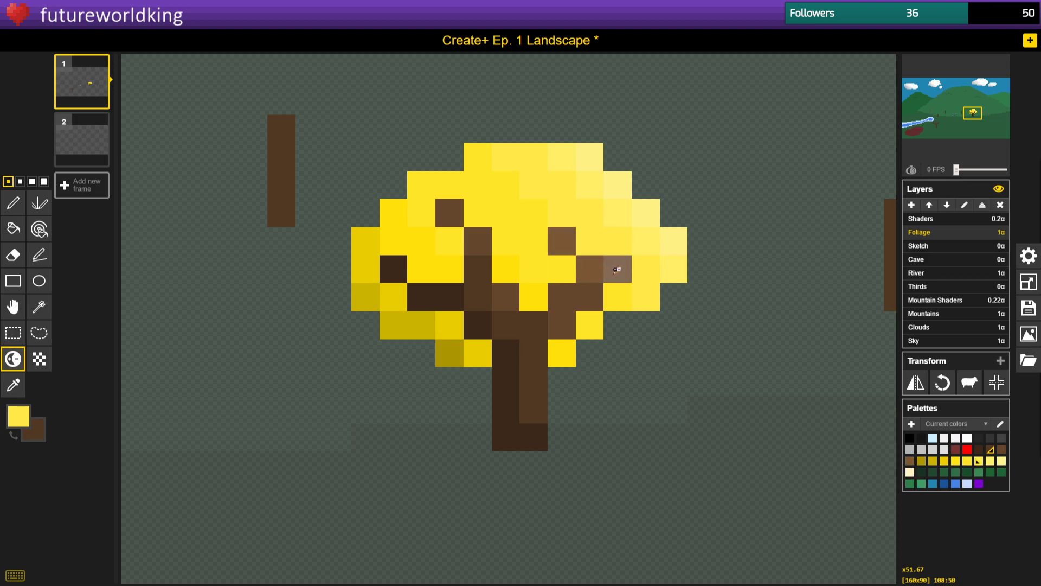
left_click(616, 267)
left_click(597, 293)
Examine the shaded tree up close and against the whole landscape, including in the enlarged preview.
scroll(545, 376, "down", 3)
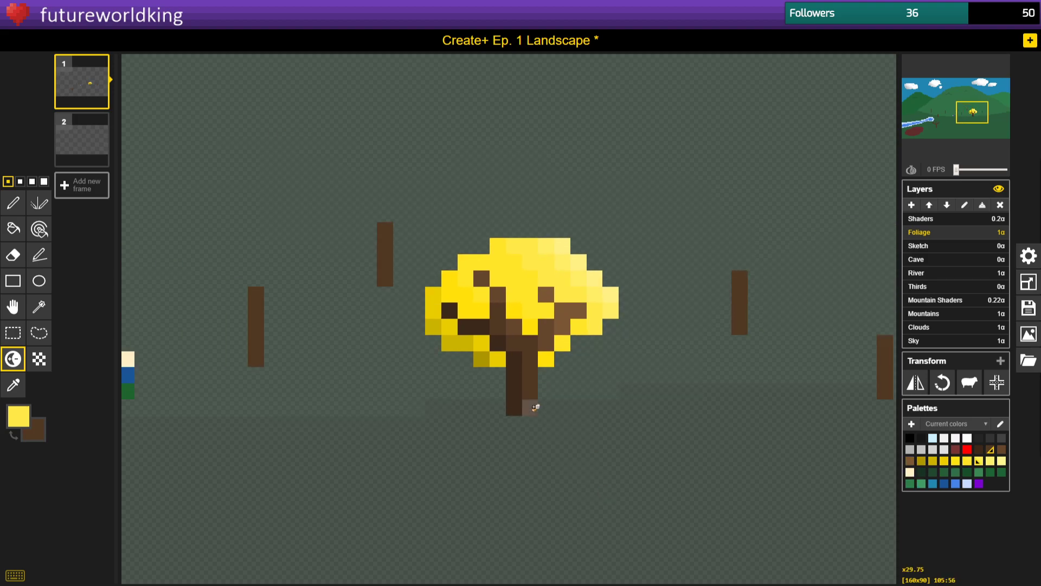
scroll(534, 407, "down", 3)
scroll(530, 458, "up", 4)
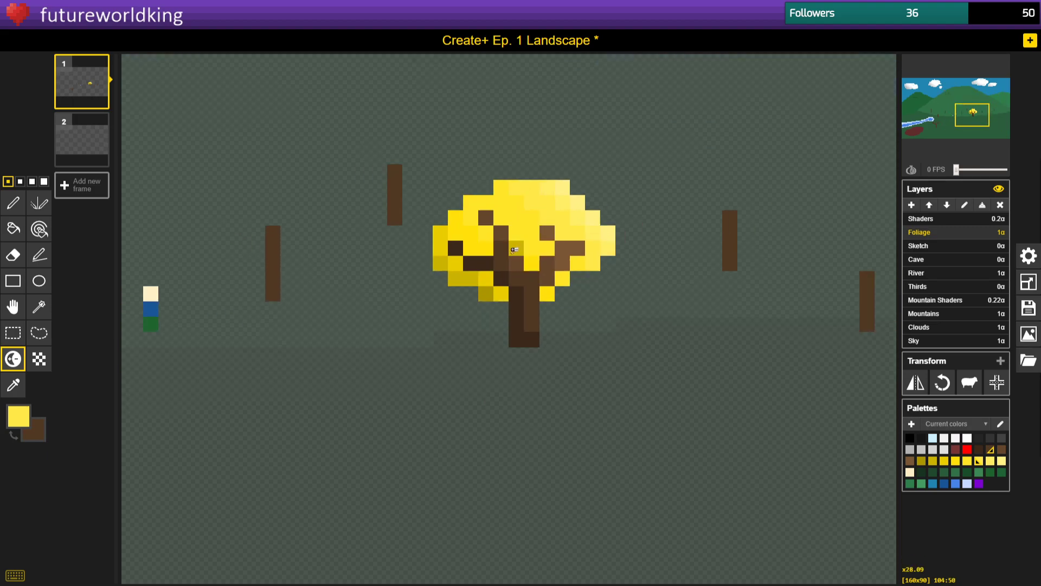
scroll(514, 249, "up", 5)
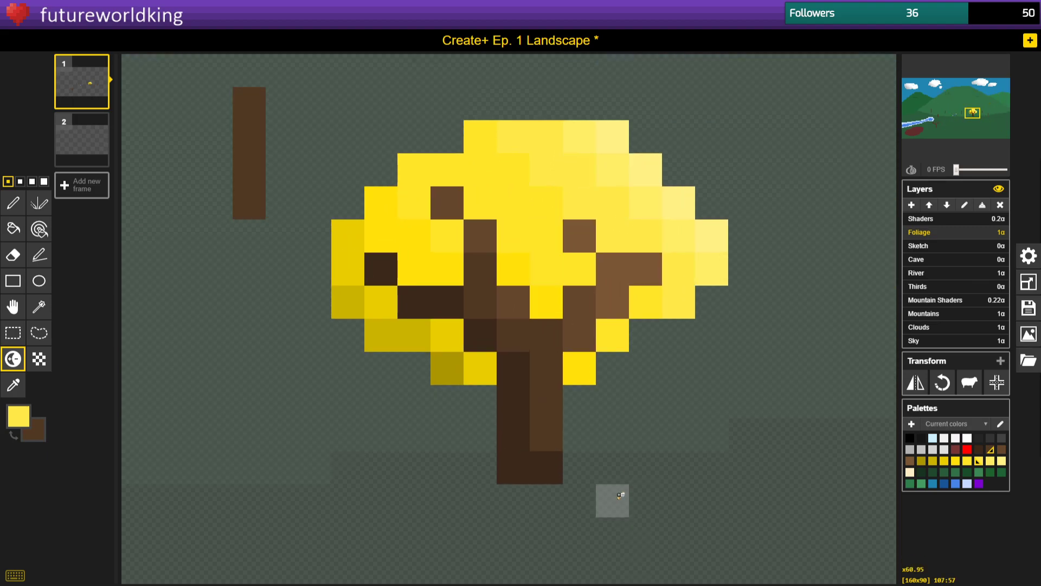
scroll(499, 472, "up", 3)
scroll(512, 198, "down", 4)
scroll(513, 116, "up", 3)
scroll(515, 108, "down", 3)
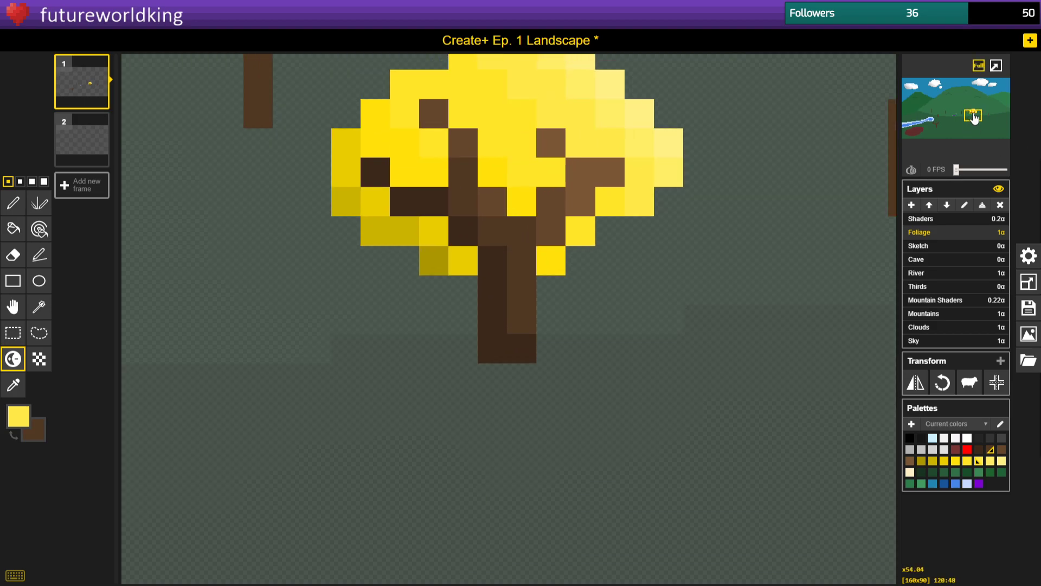
left_click_drag(975, 118, 974, 117)
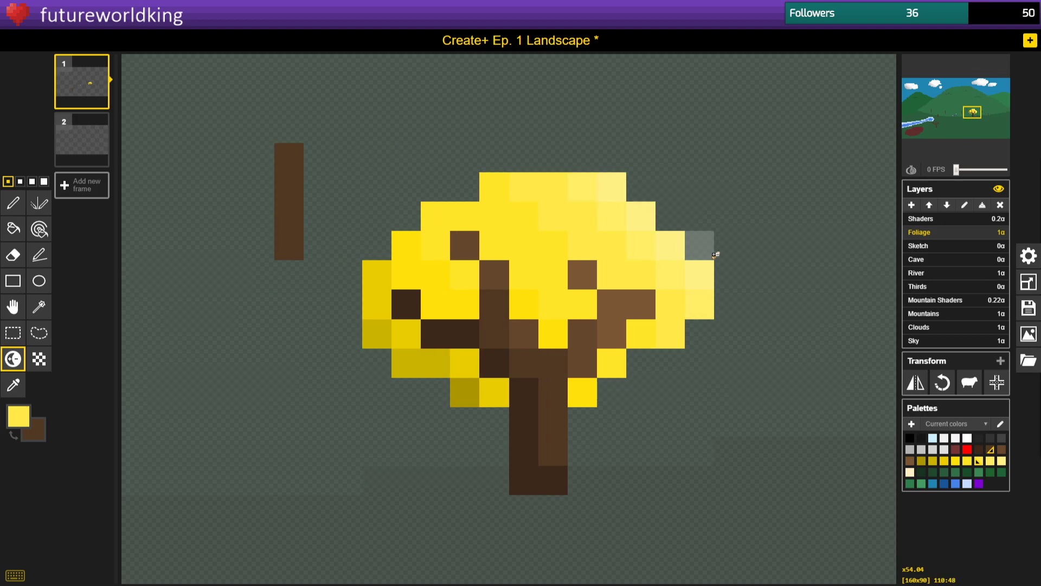
scroll(553, 393, "up", 1)
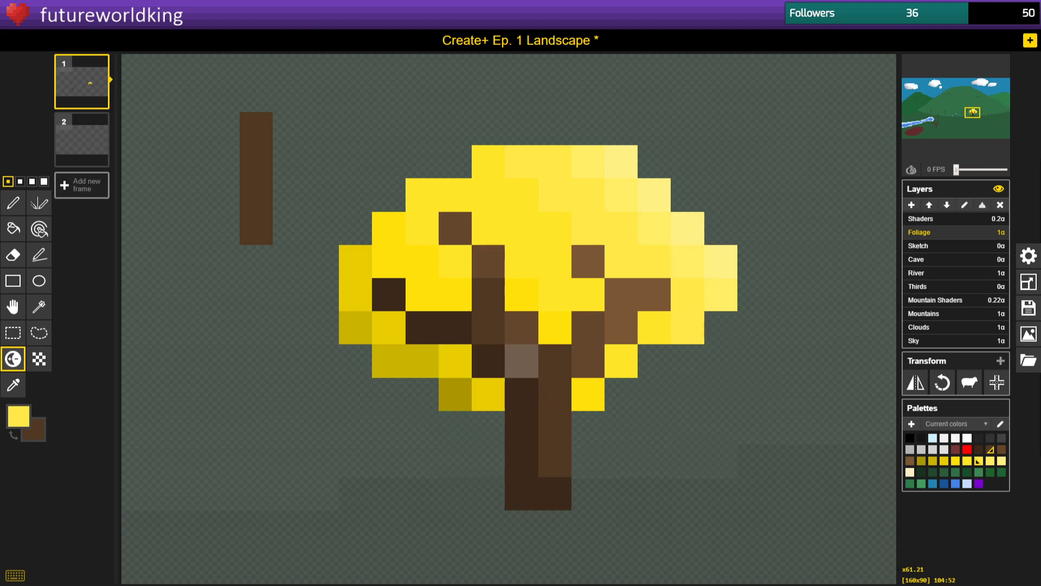
scroll(521, 360, "down", 5)
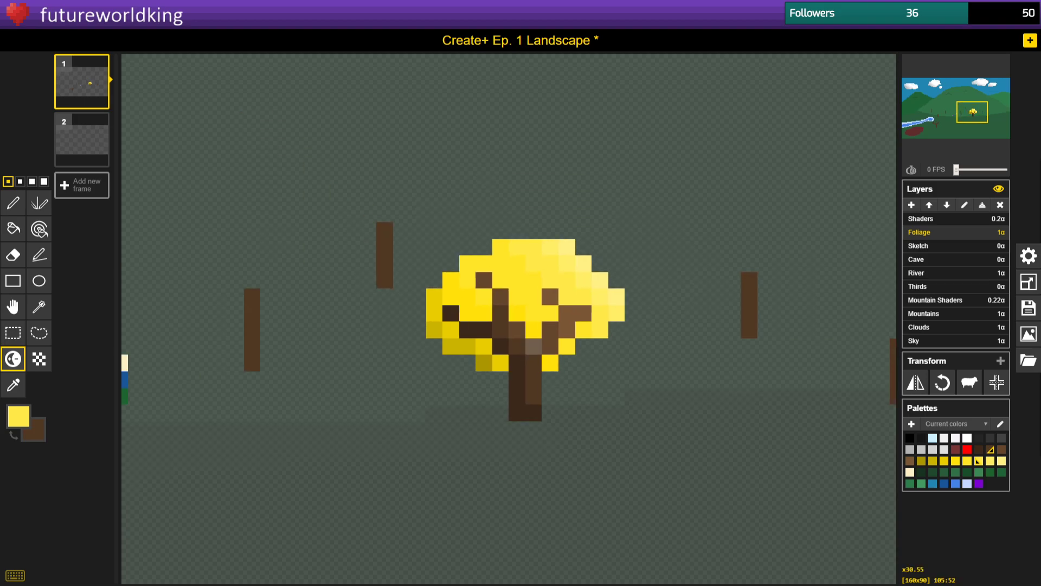
scroll(506, 365, "down", 2)
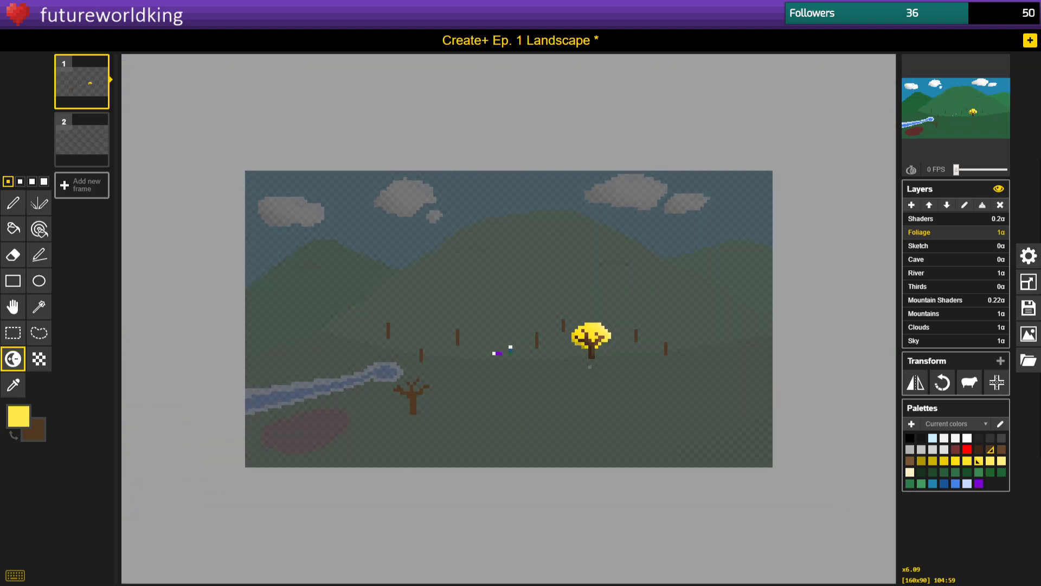
scroll(580, 373, "up", 2)
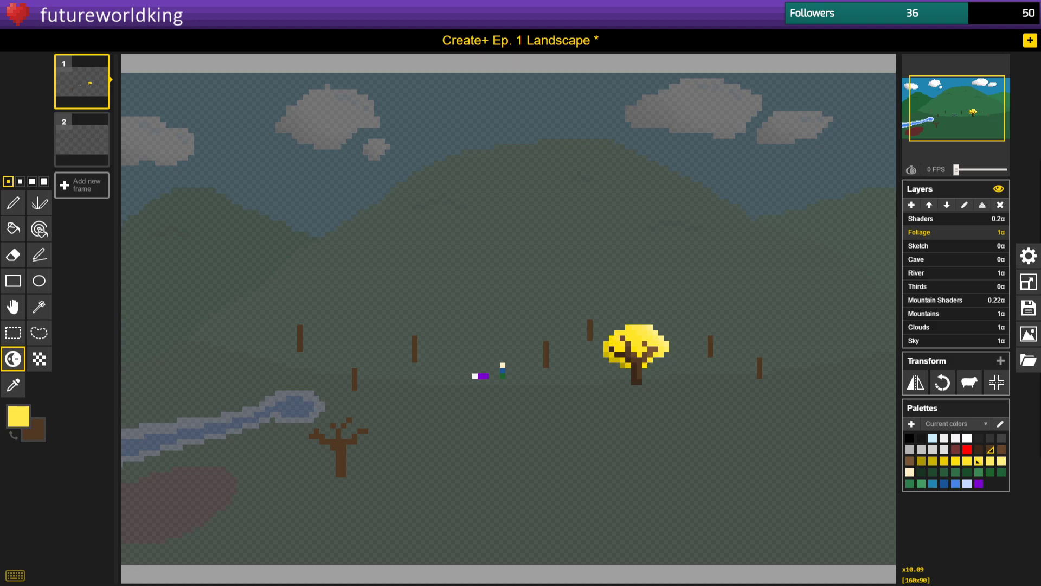
key("alt+Tab")
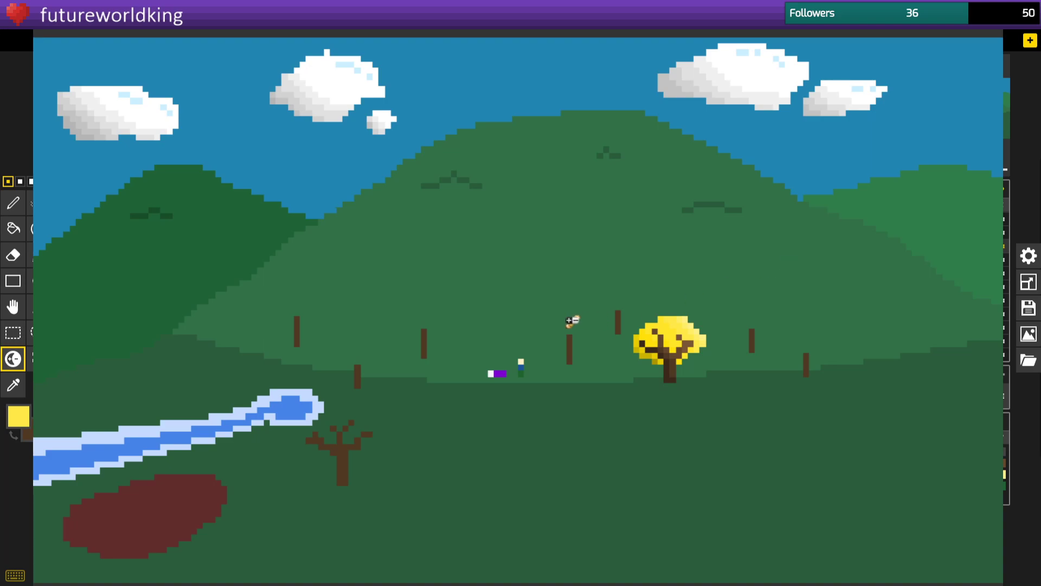
Outline a rounded crown in orange with the Pen tool around the bare tree beside the river.
left_click(13, 202)
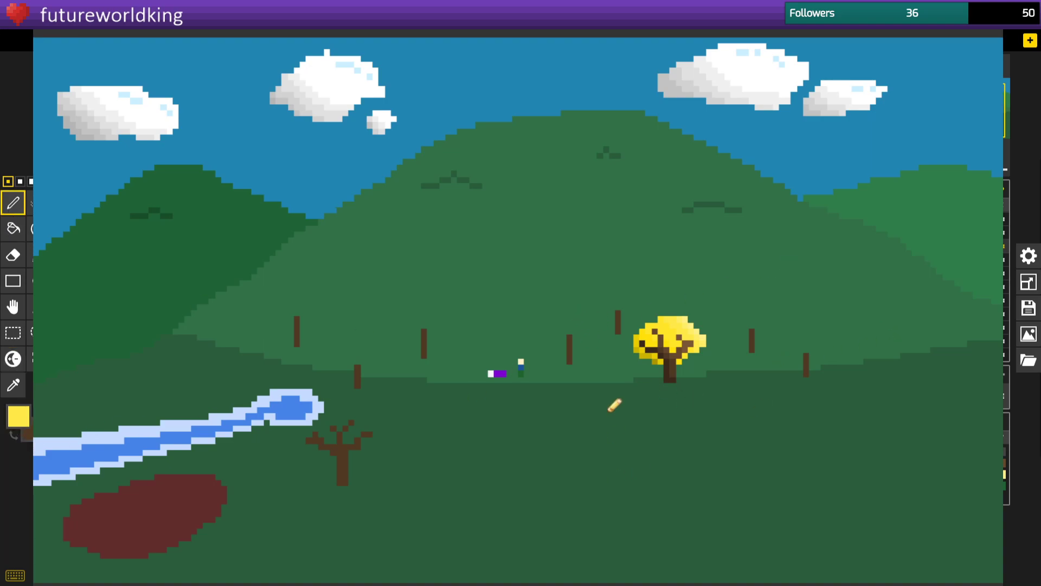
left_click(18, 416)
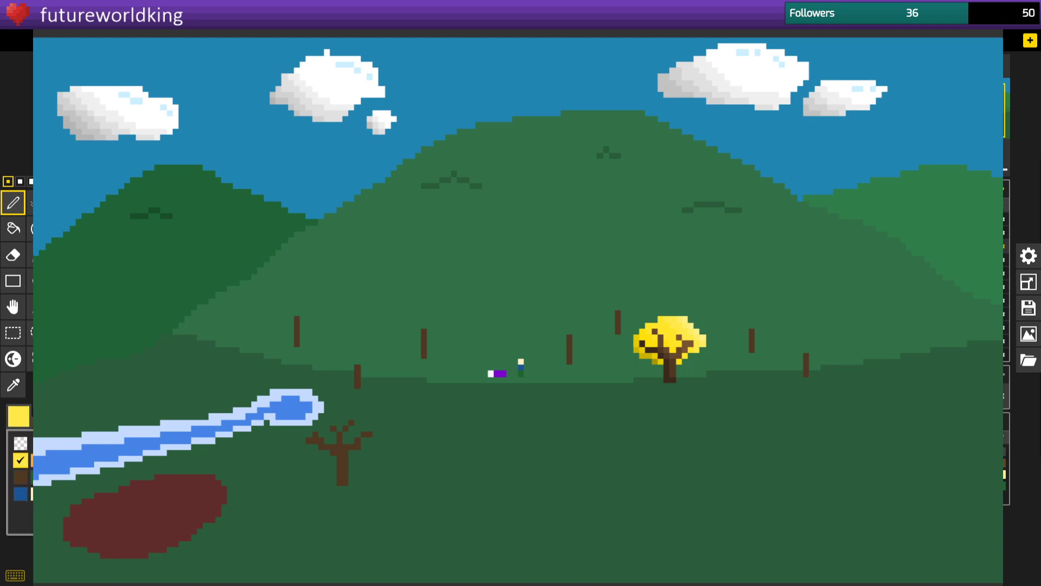
left_click(54, 460)
left_click(37, 460)
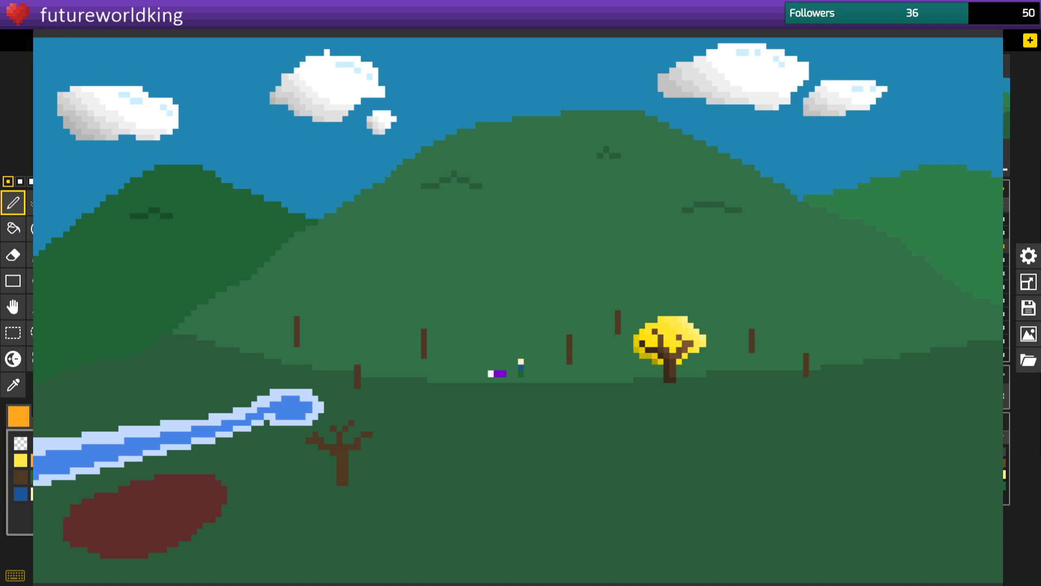
left_click(949, 233)
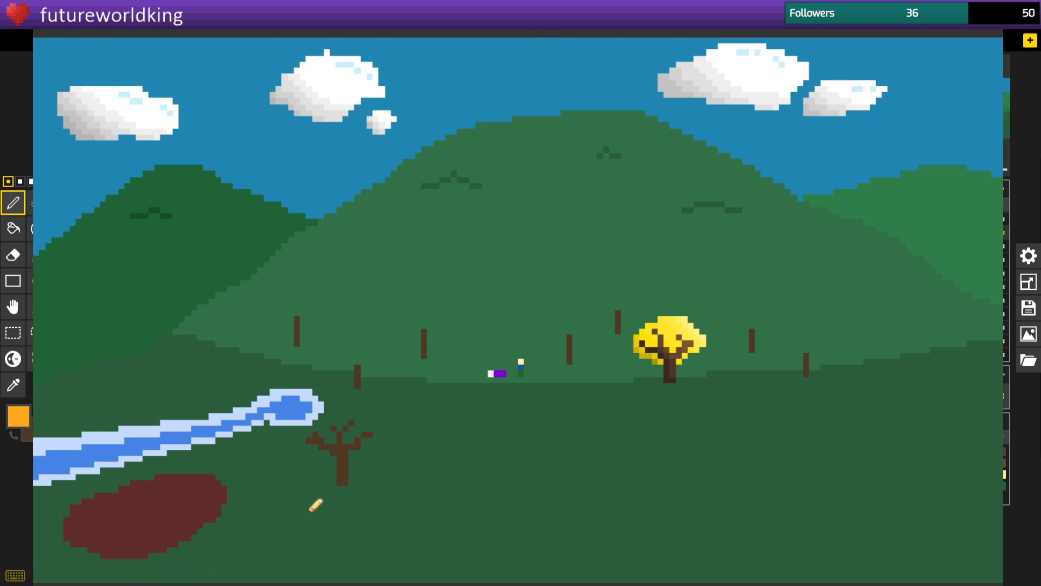
left_click_drag(325, 458, 358, 453)
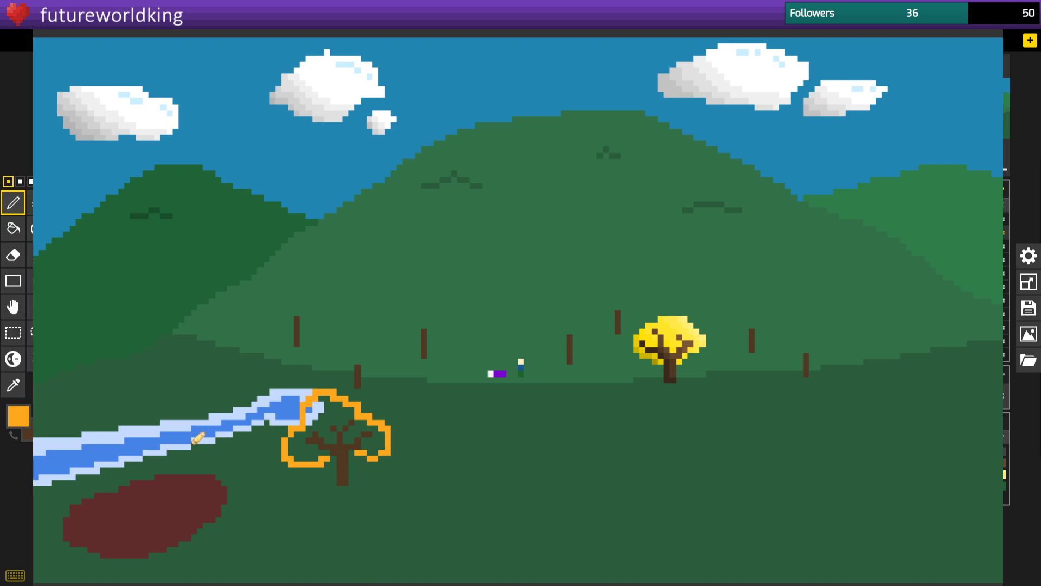
Set the secondary colour to transparent, then remove the orange outline's upper arc and redraw it closer to the branches.
left_click(27, 436)
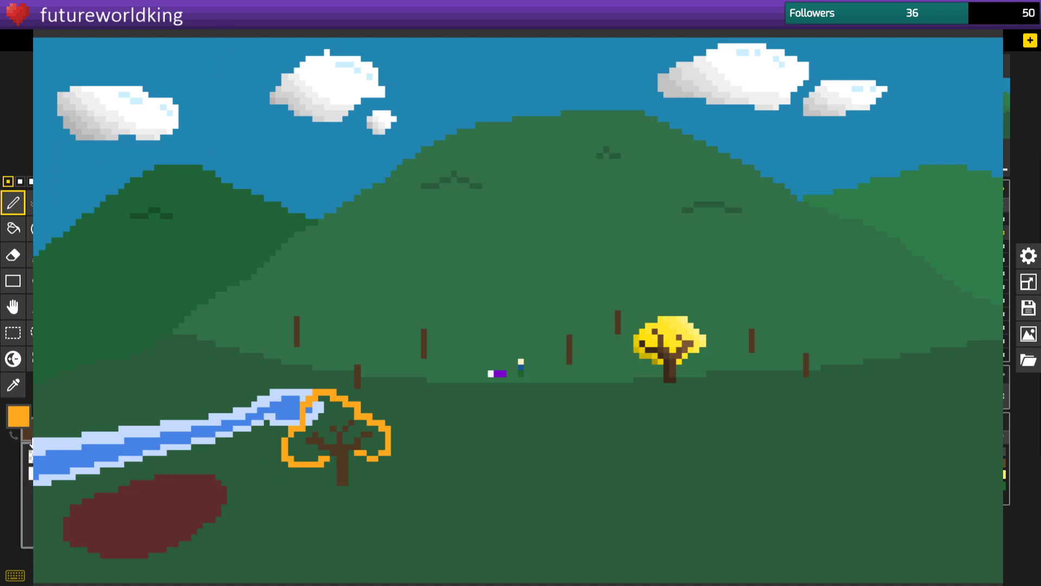
left_click(31, 456)
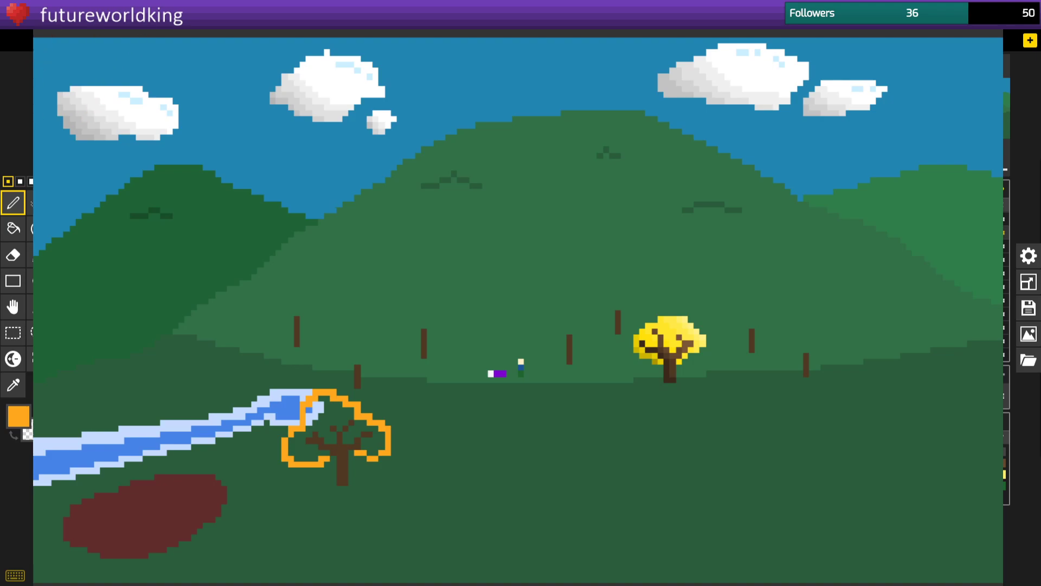
key("ctrl+z")
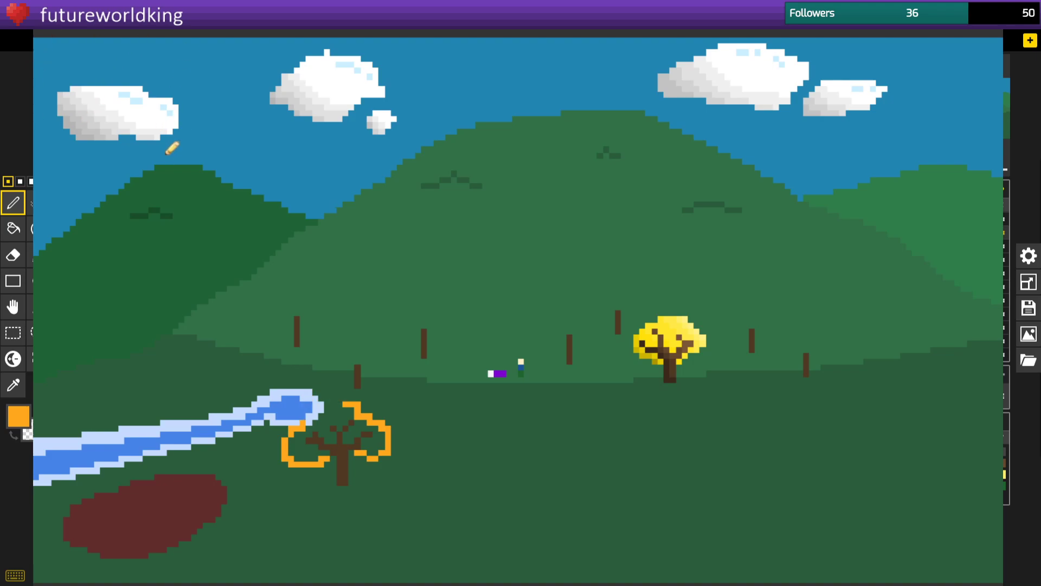
left_click_drag(272, 99, 415, 32)
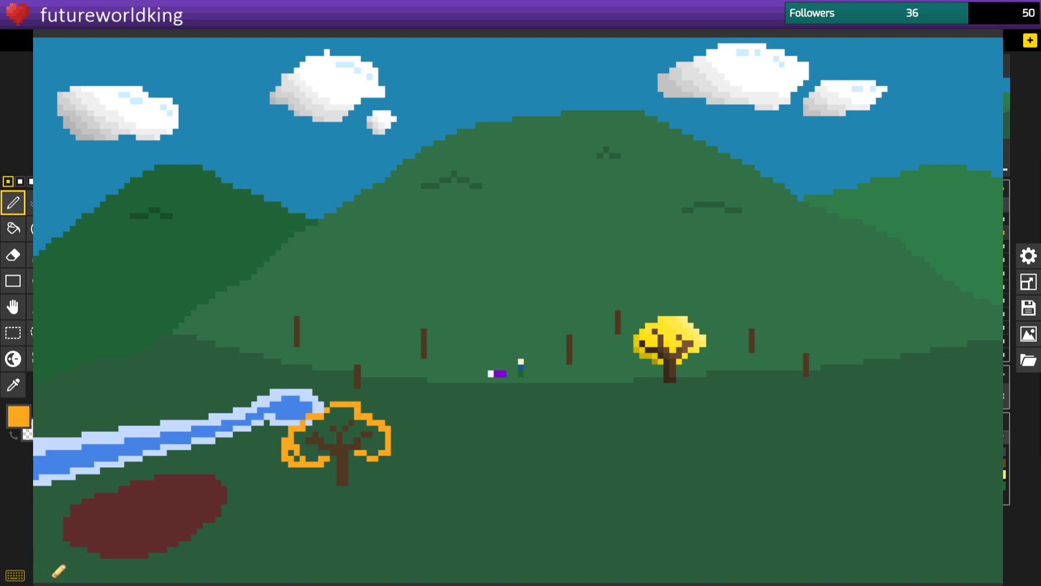
Fill the outlined crown with orange around the branches and trim its outer and lower edges into a compact, rounded shape.
key("ctrl+z")
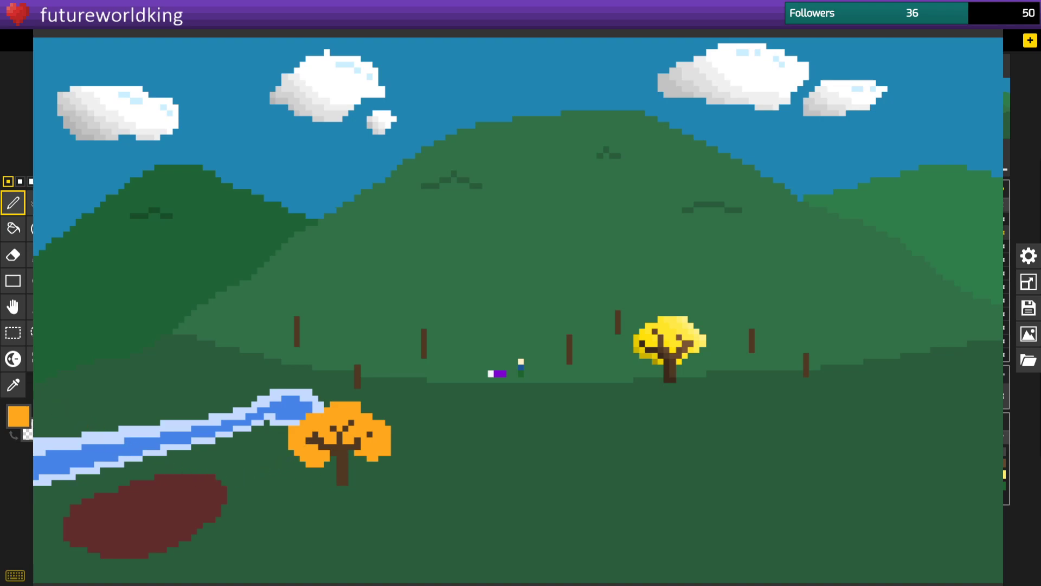
key("ctrl+z")
key("ctrl+z")
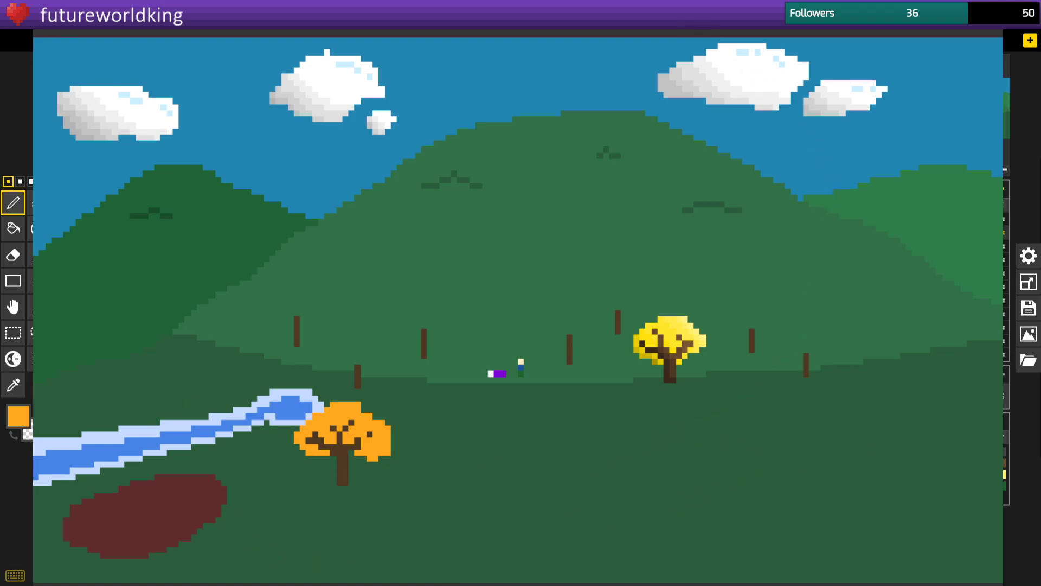
key("ctrl+z")
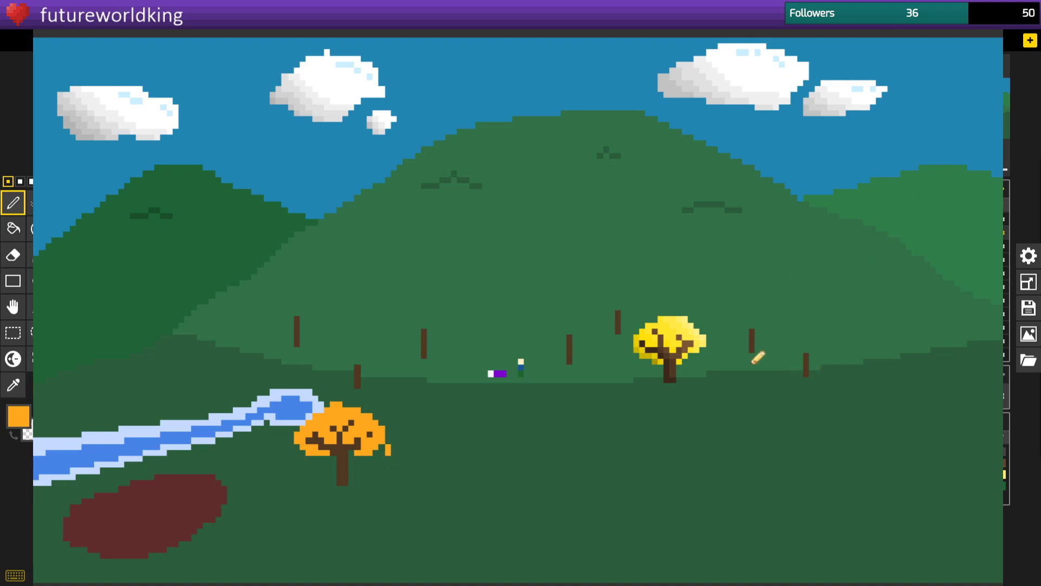
key("ctrl+z")
key("alt+Tab")
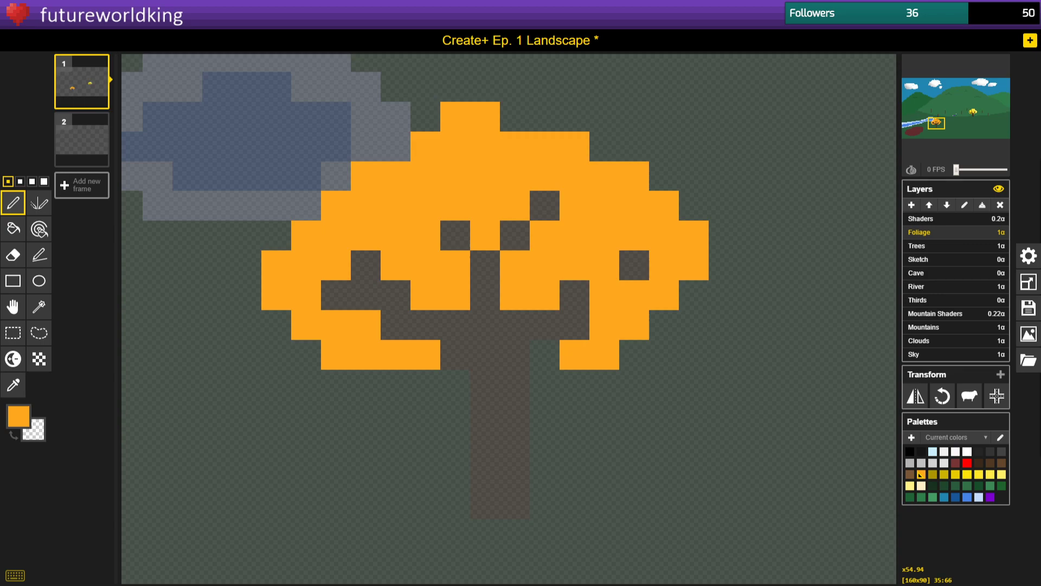
Switch to the Lighten tool with a three-pixel brush for shading the orange crown.
left_click(13, 359)
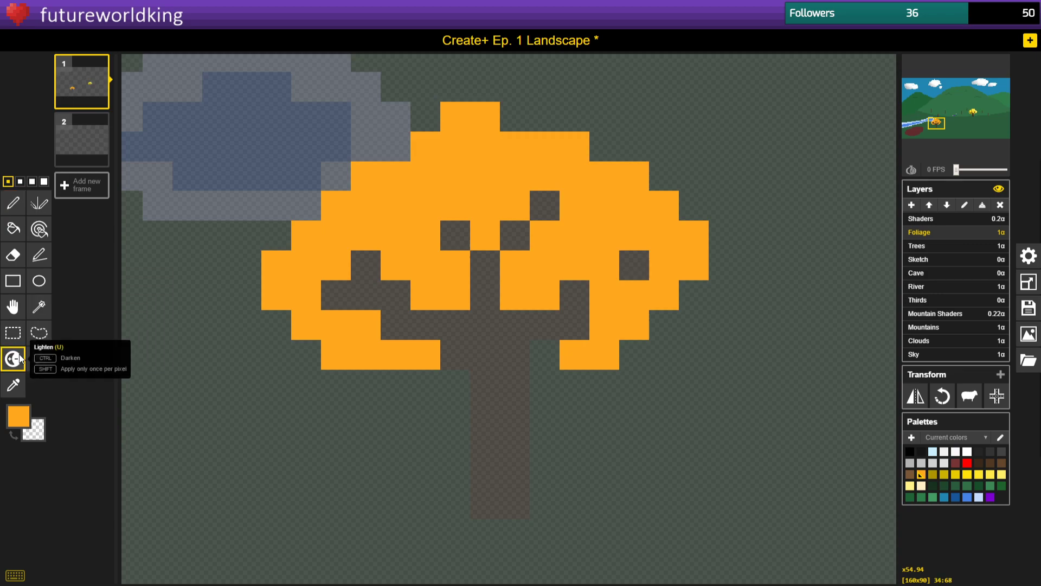
left_click(32, 183)
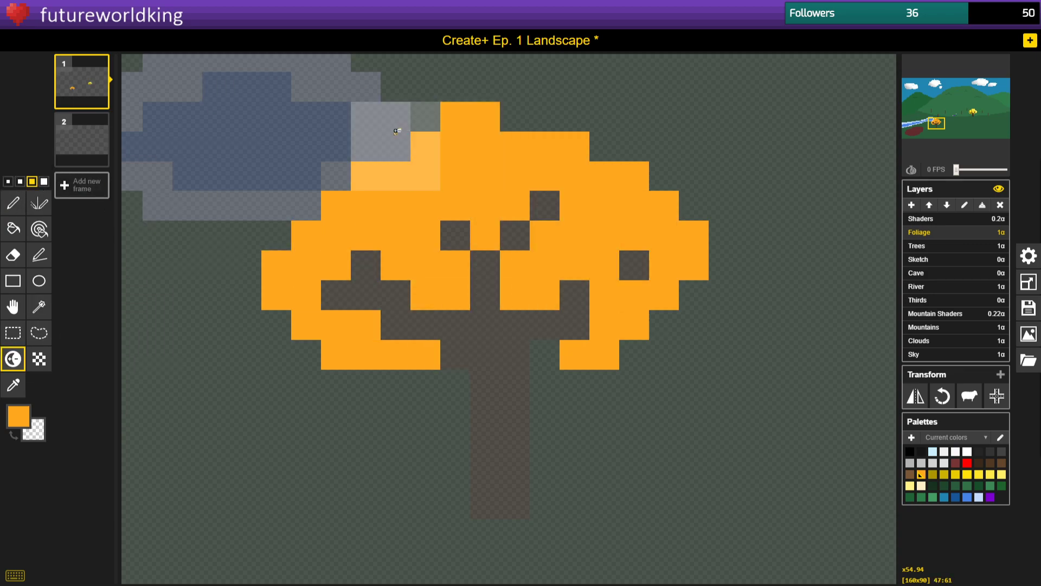
mouse_move(395, 120)
left_mouse_down()
mouse_move(418, 156)
mouse_move(495, 221)
left_mouse_up()
key("ctrl+z")
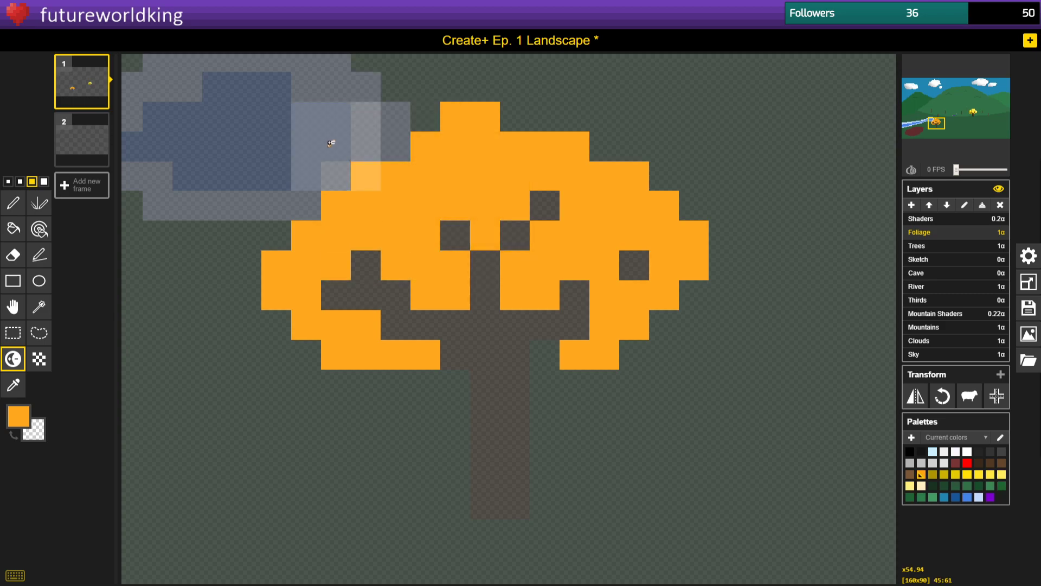
mouse_move(389, 192)
left_mouse_down()
mouse_move(523, 253)
mouse_move(609, 263)
mouse_move(756, 233)
left_mouse_up()
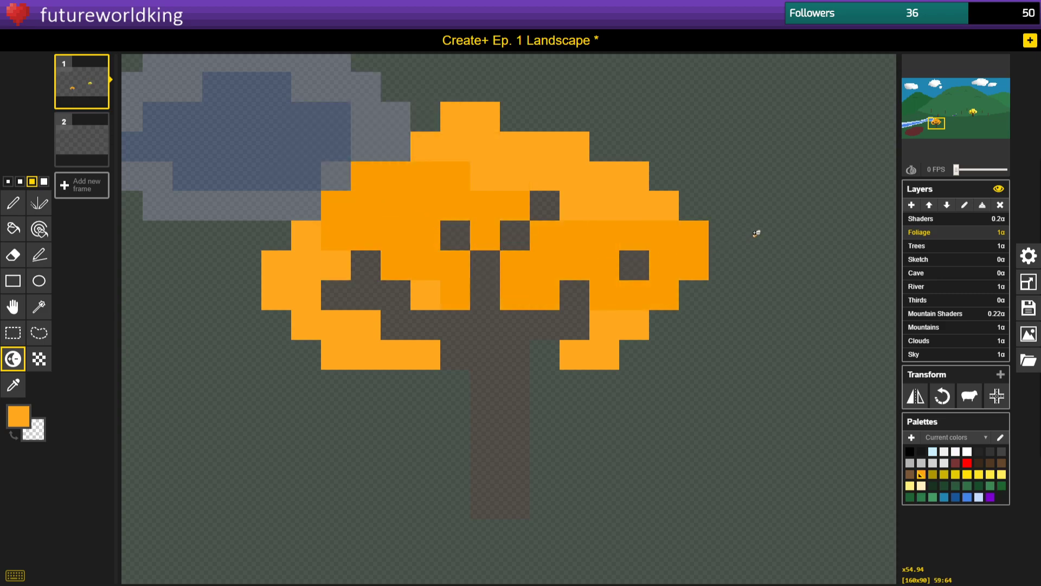
key("ctrl+z")
Darken the orange crown's left, middle and lower areas one shade, keeping the top and upper-right edge lighter.
mouse_move(311, 222)
left_mouse_down()
mouse_move(321, 194)
mouse_move(436, 248)
mouse_move(523, 265)
mouse_move(602, 266)
mouse_move(751, 242)
left_mouse_up()
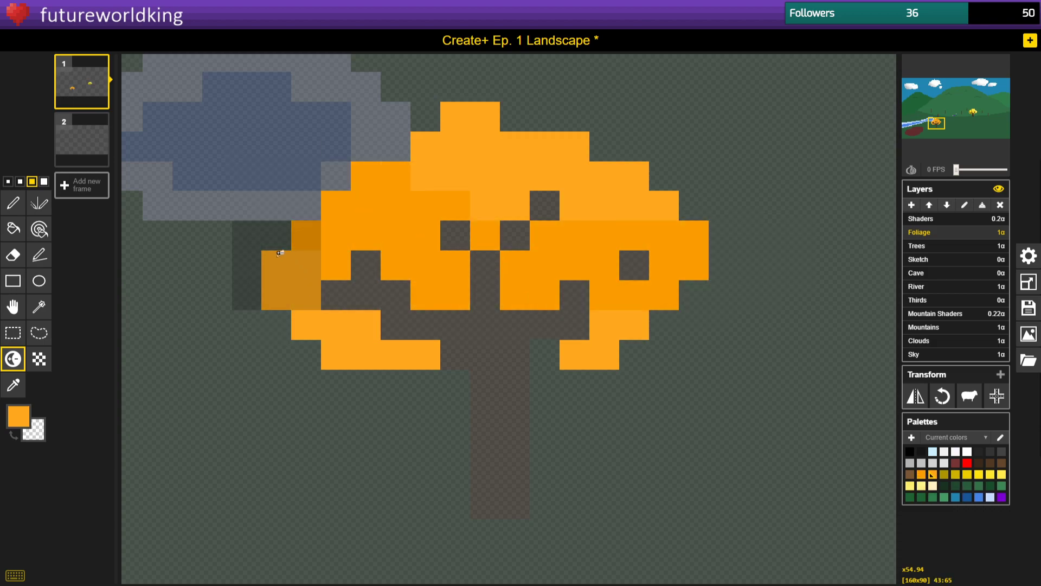
mouse_move(248, 269)
left_mouse_down()
mouse_move(294, 328)
mouse_move(357, 353)
mouse_move(561, 369)
mouse_move(628, 352)
left_mouse_up()
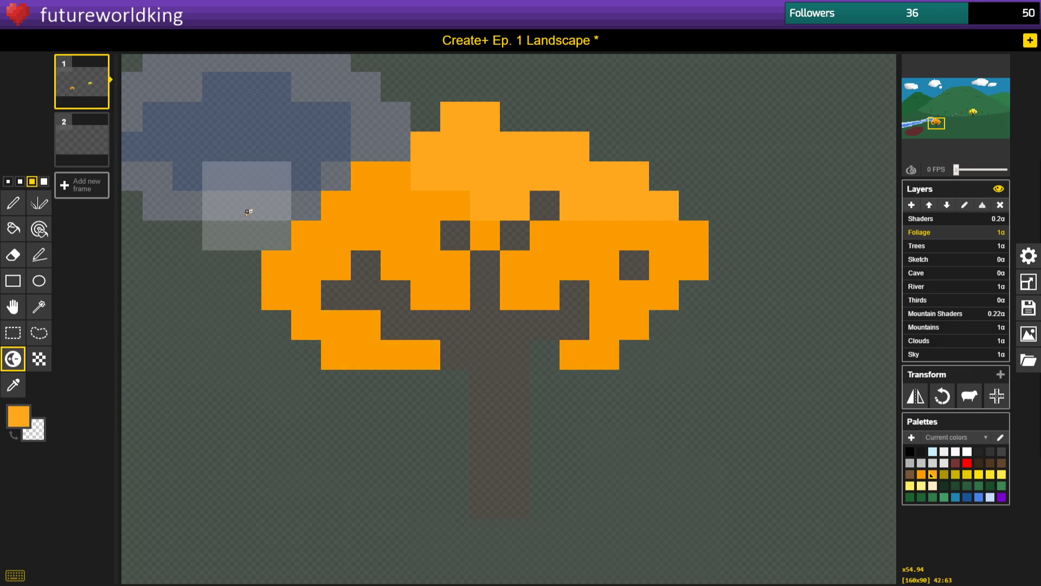
Lighten the orange crown's top rows and upper-right edge with a two-pixel brush.
left_click(20, 182)
mouse_move(463, 98)
left_mouse_down()
mouse_move(603, 156)
mouse_move(737, 175)
left_mouse_up()
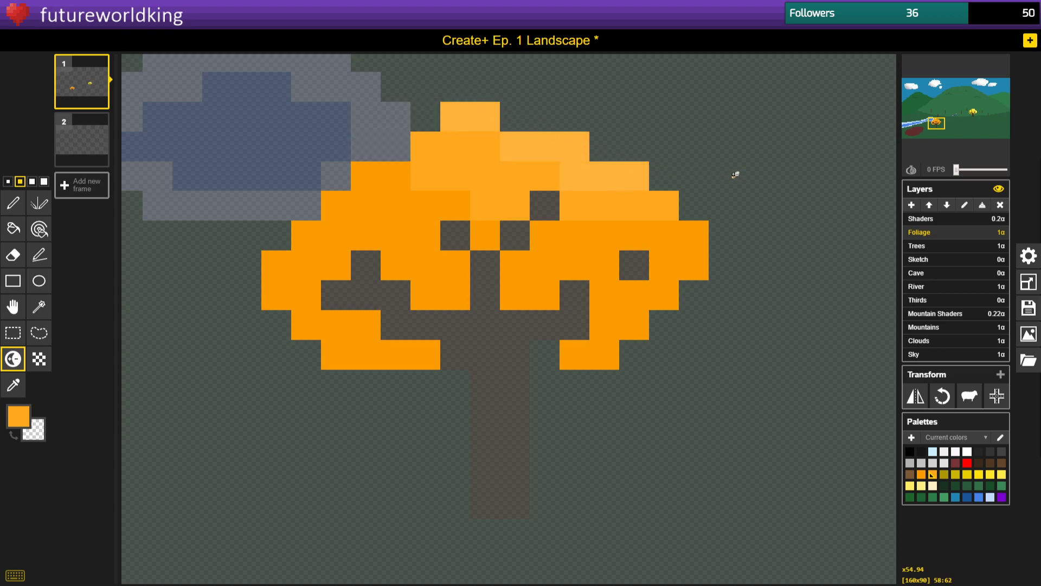
left_click(526, 135)
left_click(608, 141)
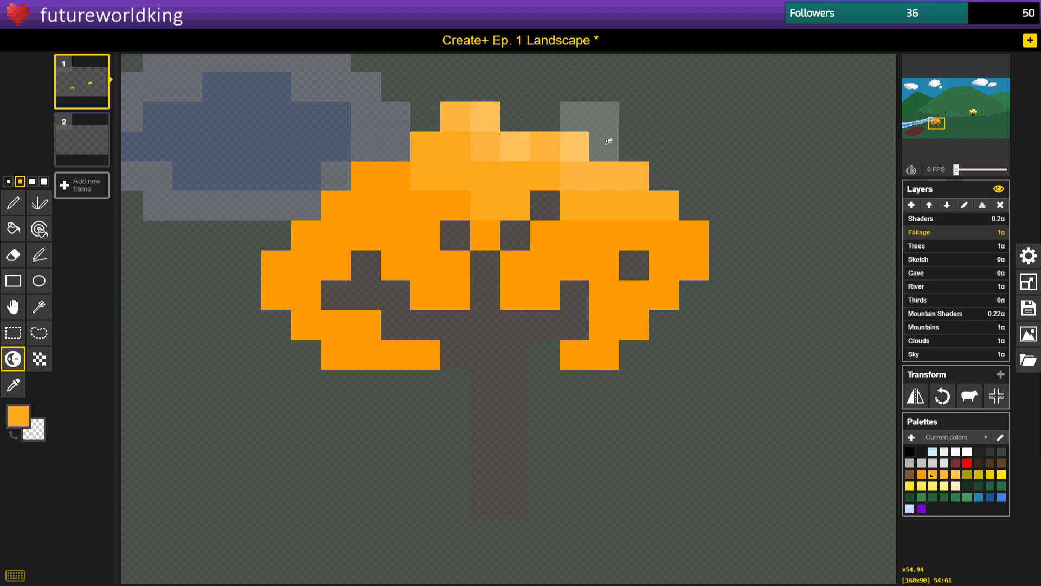
left_click(657, 163)
Even out the highlights on the crown's top three rows with a one-pixel brush, grading them brighter towards the right edge.
left_click(7, 181)
left_click(545, 150)
left_click(455, 120)
left_click(458, 141)
left_click(517, 169)
left_click(544, 170)
left_click(425, 146)
left_click(609, 318)
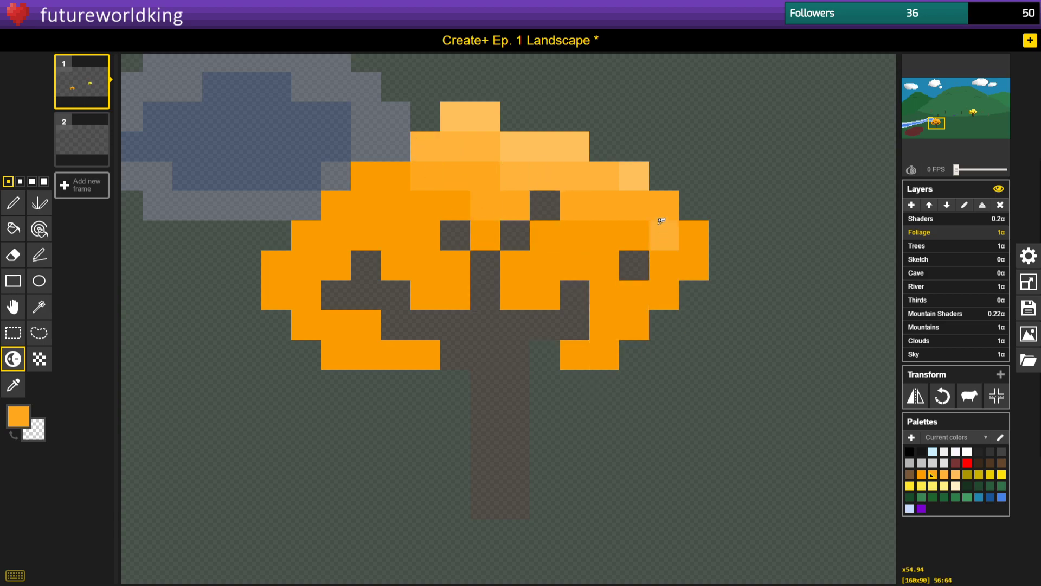
left_click(486, 174)
left_click(618, 177)
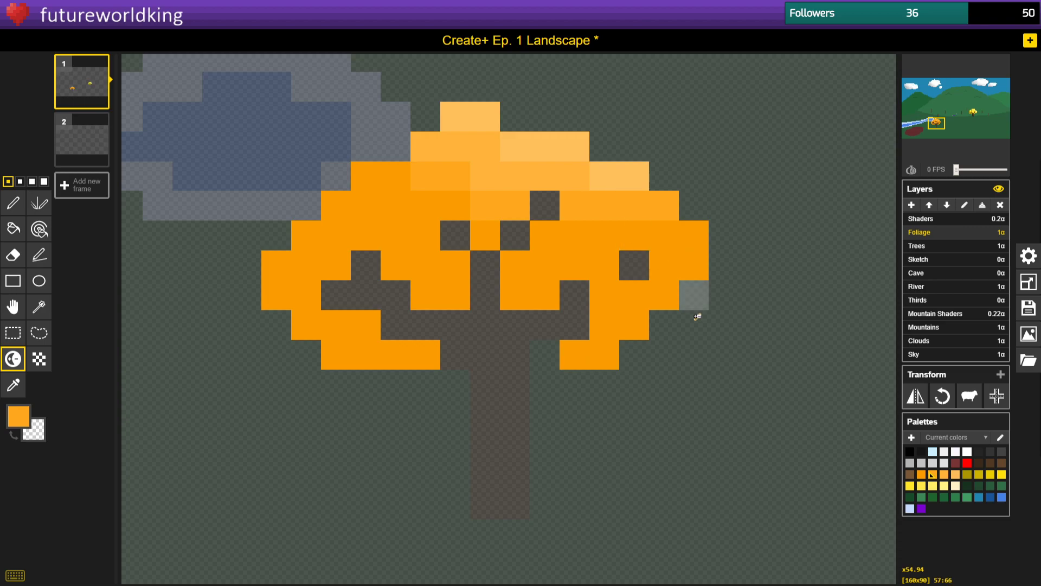
Extend the graded highlights down the crown's right shoulder, making the fourth row's outermost pixel the brightest there.
left_click(662, 206)
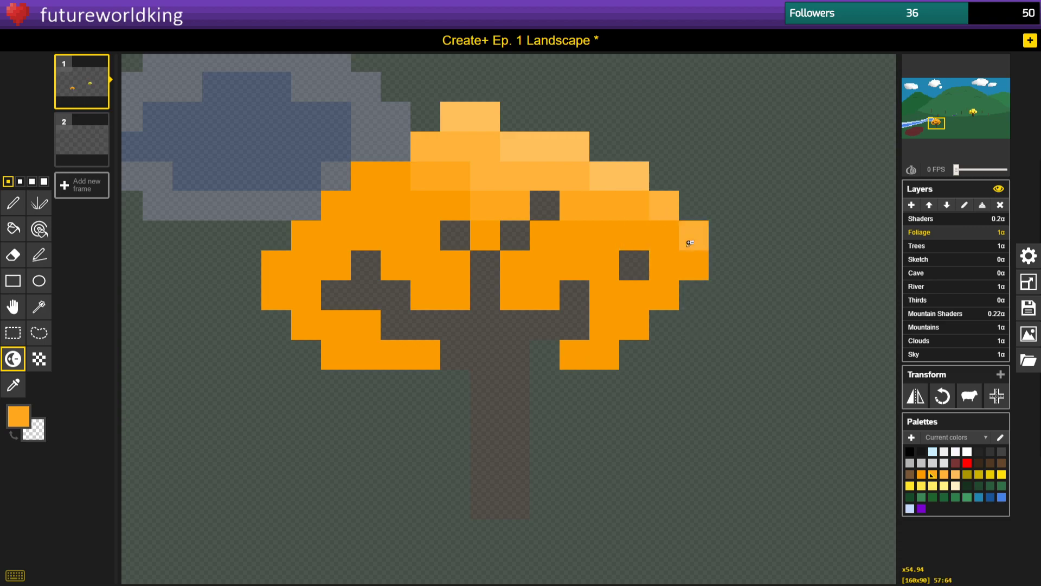
left_click(645, 209)
left_click(672, 209)
left_click(689, 235)
left_click(692, 235, "ctrl")
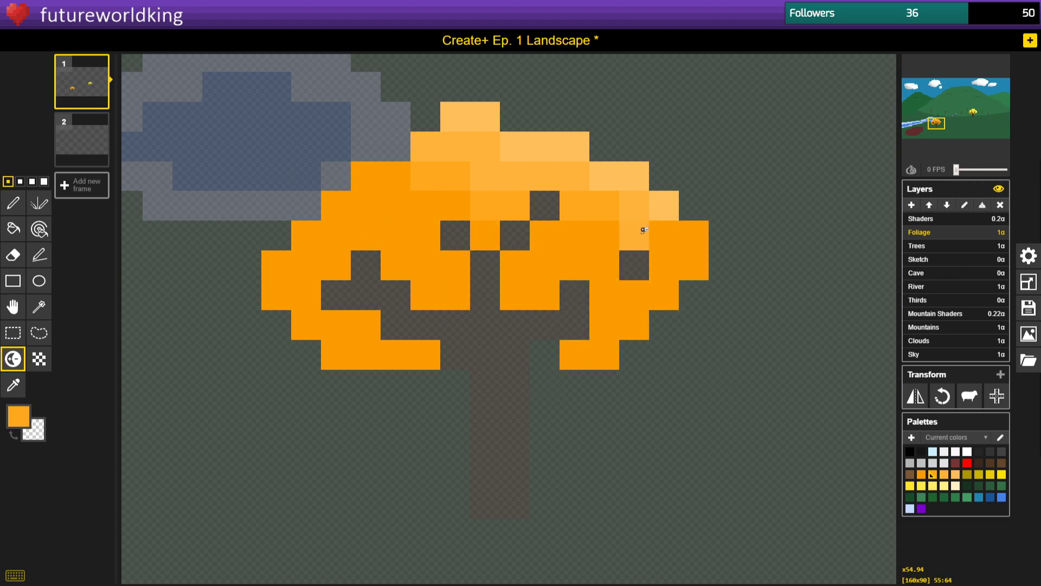
mouse_move(644, 234)
left_mouse_down()
mouse_move(705, 239)
mouse_move(738, 336)
mouse_move(718, 384)
mouse_move(700, 371)
mouse_move(670, 247)
mouse_move(643, 209)
mouse_move(640, 221)
mouse_move(617, 200)
mouse_move(666, 245)
mouse_move(721, 242)
left_mouse_up()
left_click(613, 206)
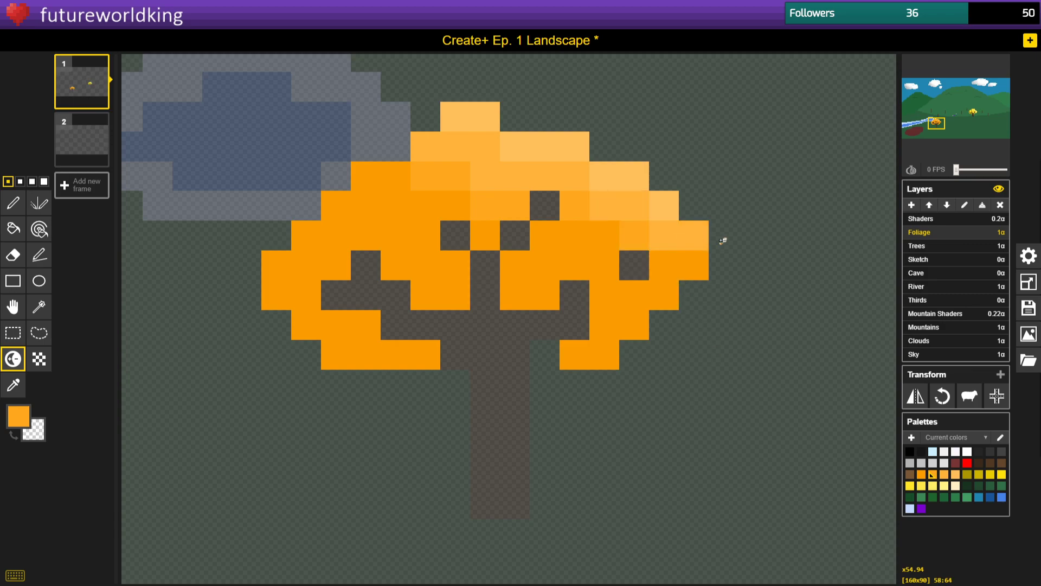
left_click(605, 236)
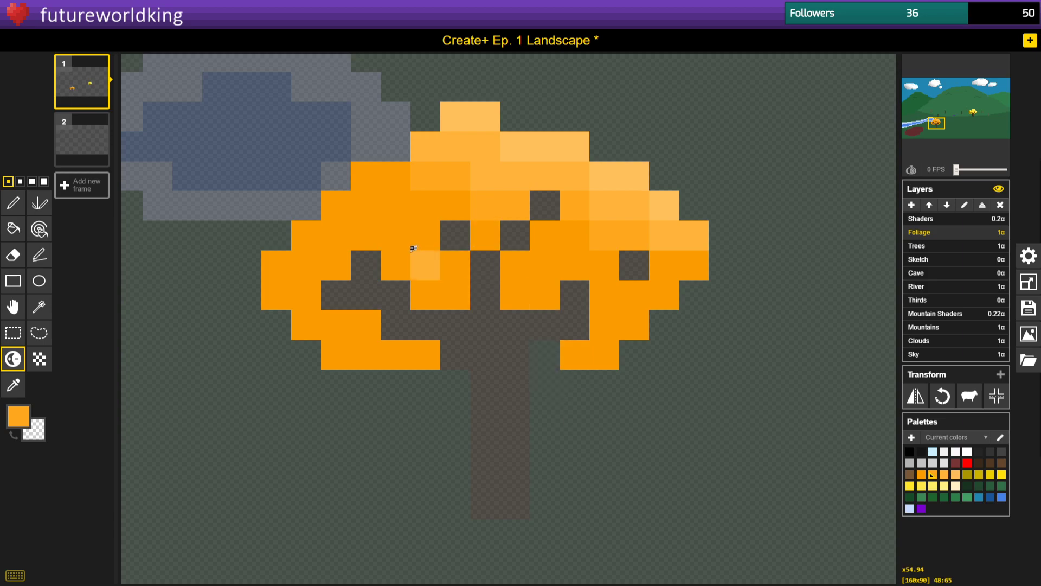
Darken the crown's left side and lower edges in graded oranges with a two-pixel brush, making the lower-left foliage the darkest.
left_click(32, 183)
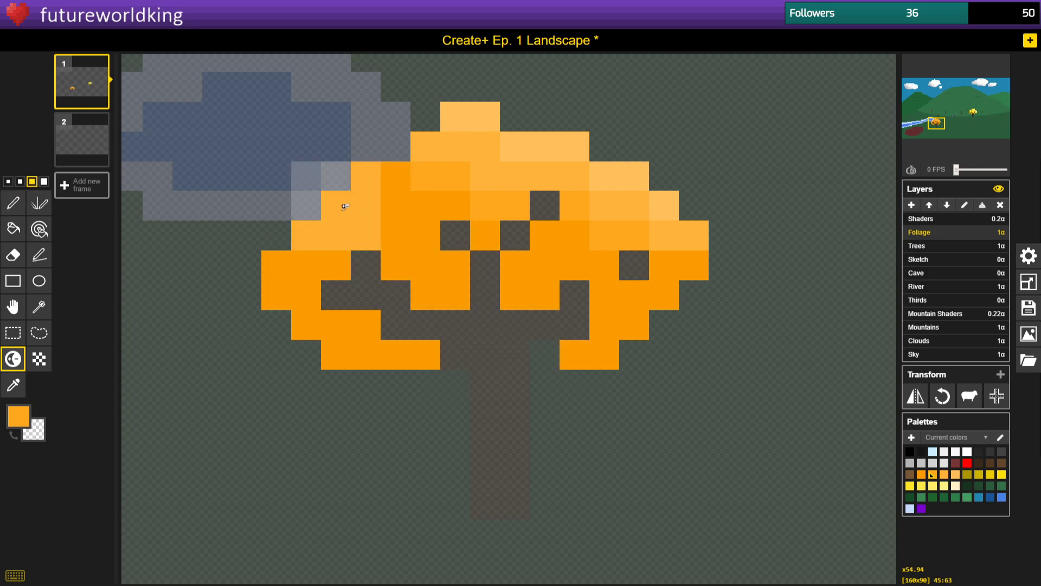
left_click(19, 182)
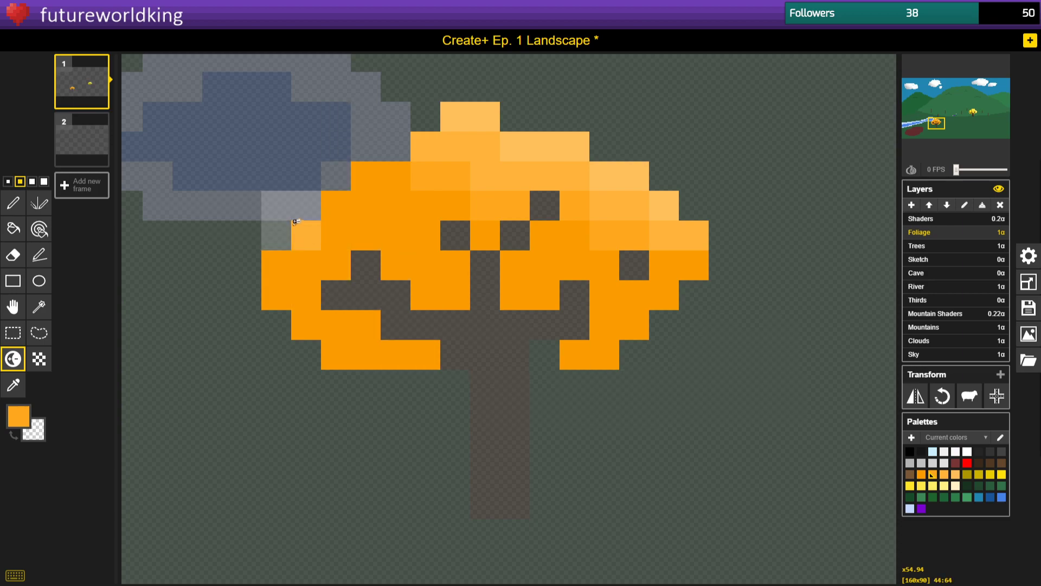
mouse_move(293, 209)
left_mouse_down()
mouse_move(408, 284)
mouse_move(643, 355)
mouse_move(434, 361)
mouse_move(292, 288)
mouse_move(305, 278)
mouse_move(420, 386)
mouse_move(261, 271)
mouse_move(431, 364)
left_mouse_up()
scroll(550, 429, "down", 3)
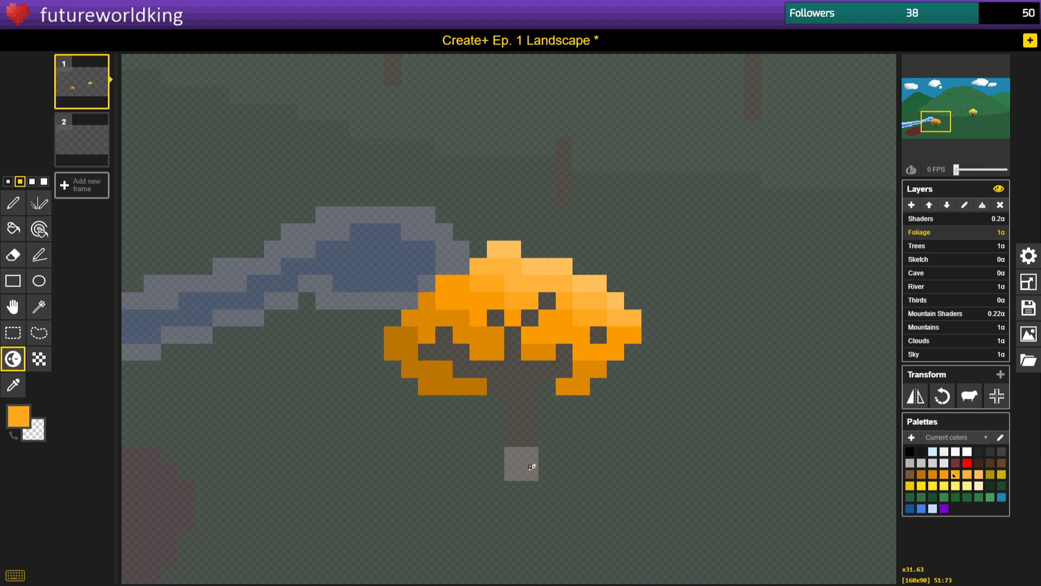
scroll(531, 466, "up", 3)
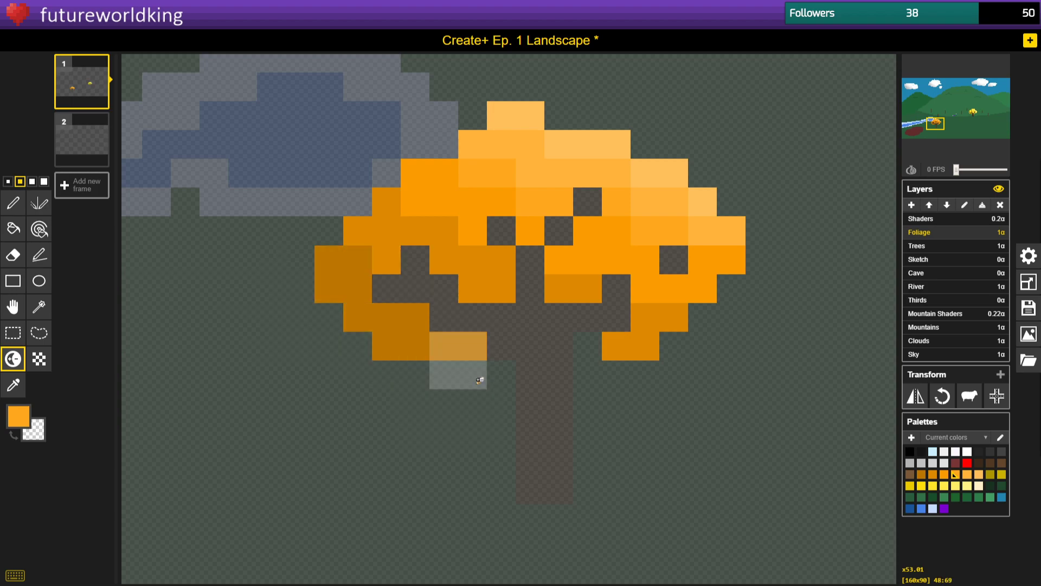
scroll(421, 360, "down", 2)
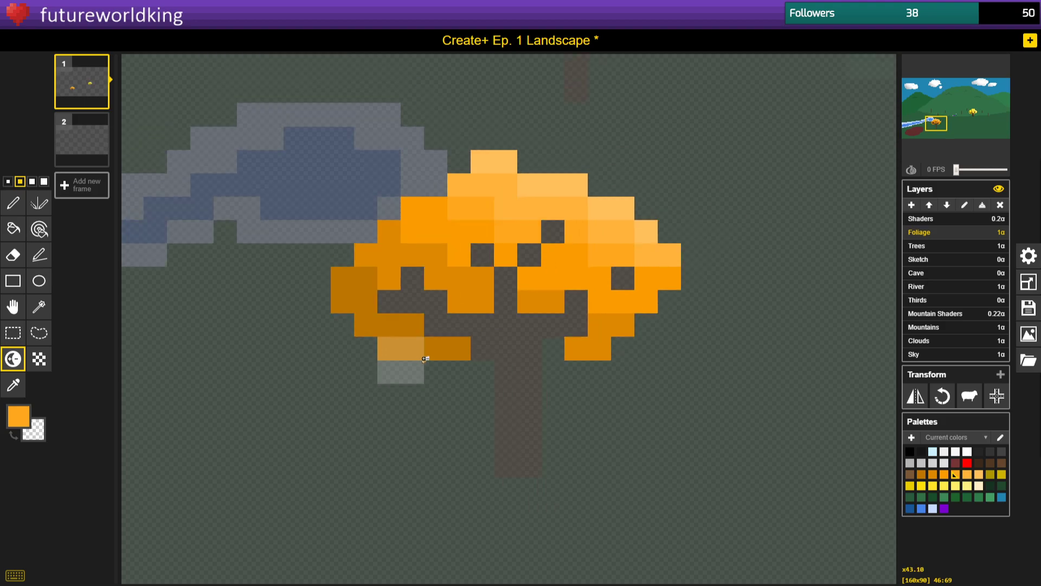
scroll(428, 355, "down", 1)
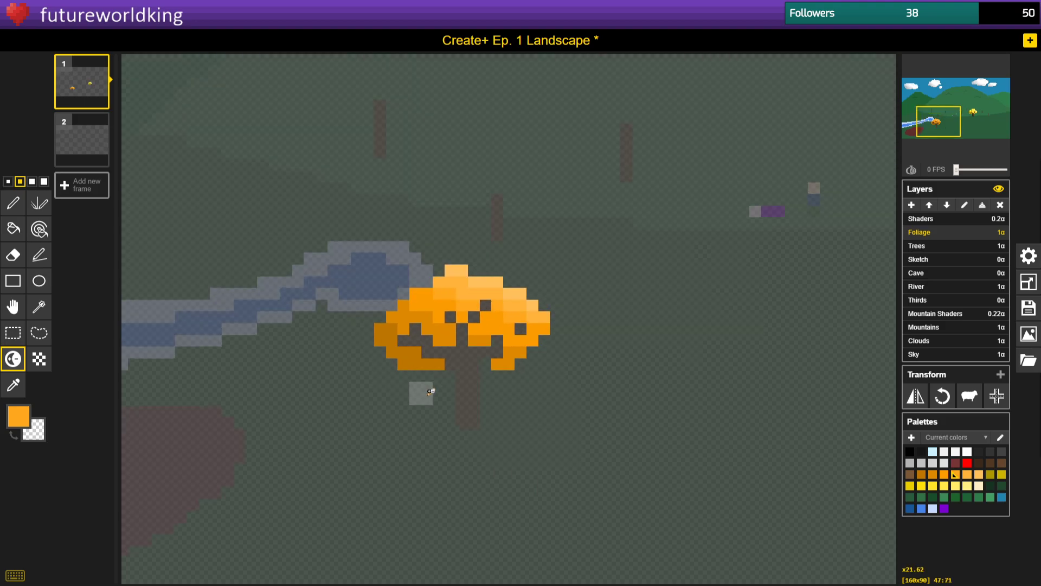
scroll(418, 480, "down", 1)
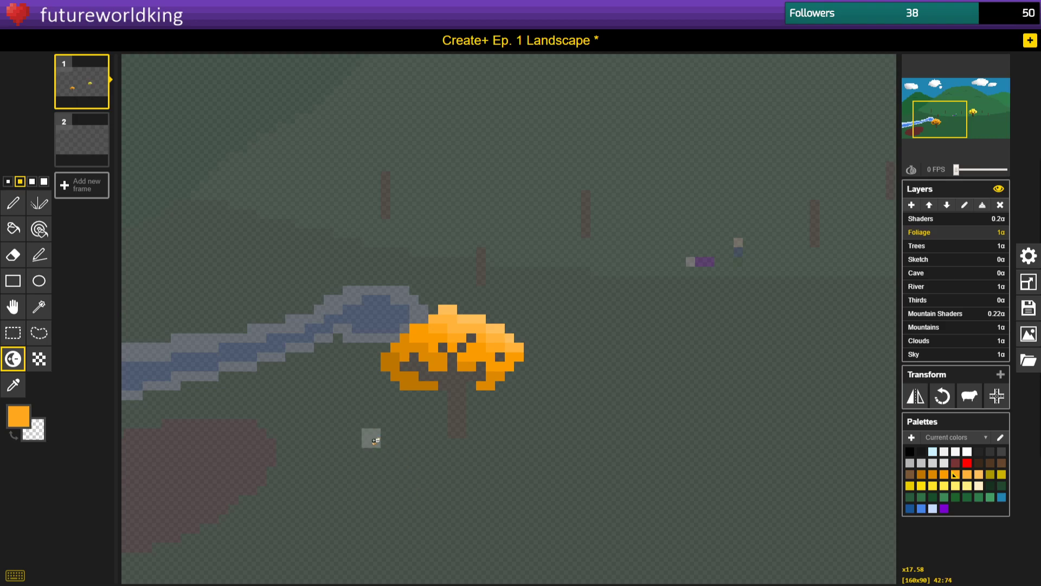
scroll(286, 462, "down", 2)
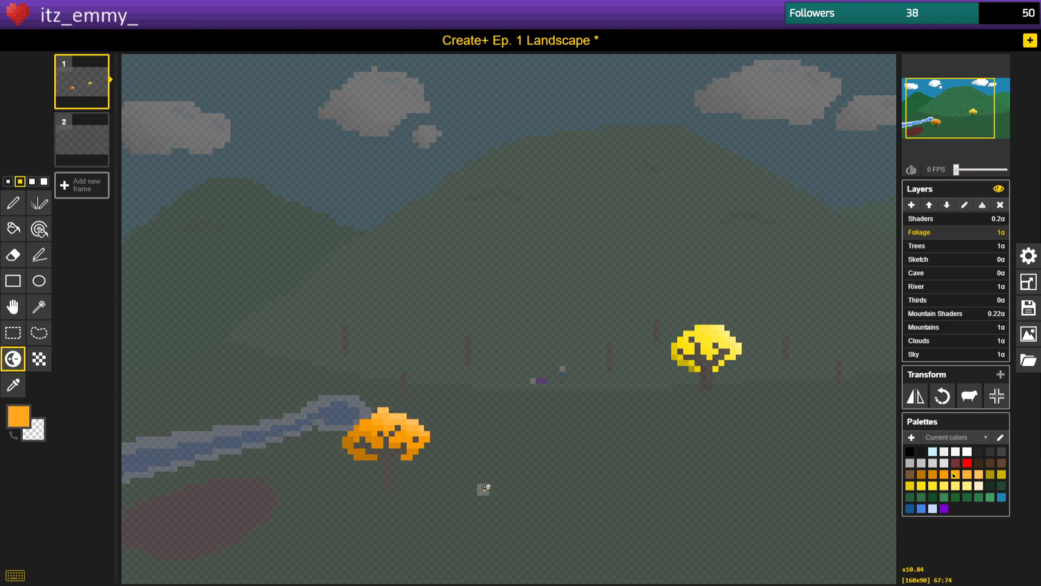
Check the shaded orange crown up close and against the whole landscape in the full-colour preview.
scroll(407, 481, "up", 5)
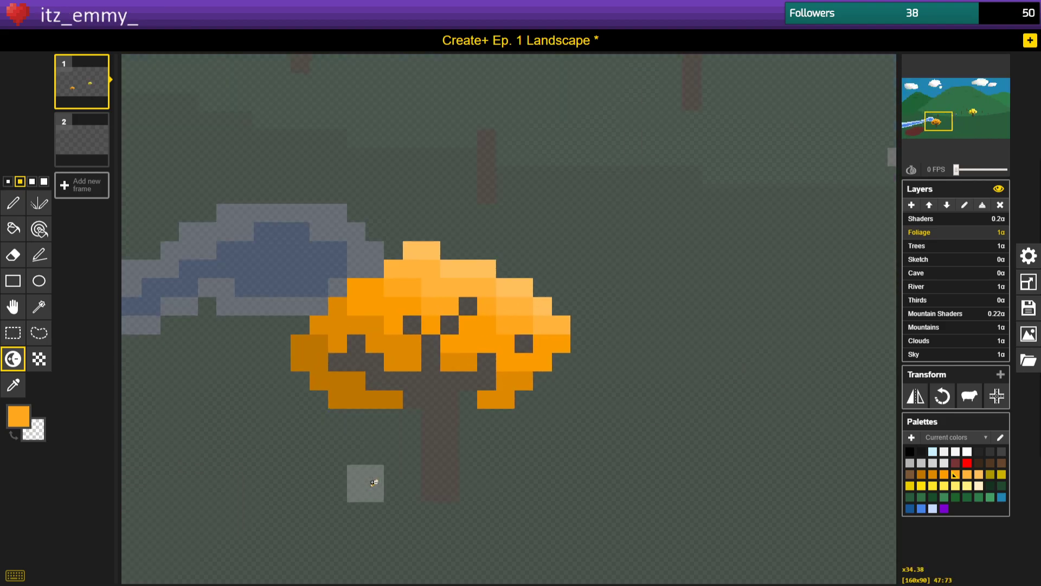
scroll(375, 434, "down", 3)
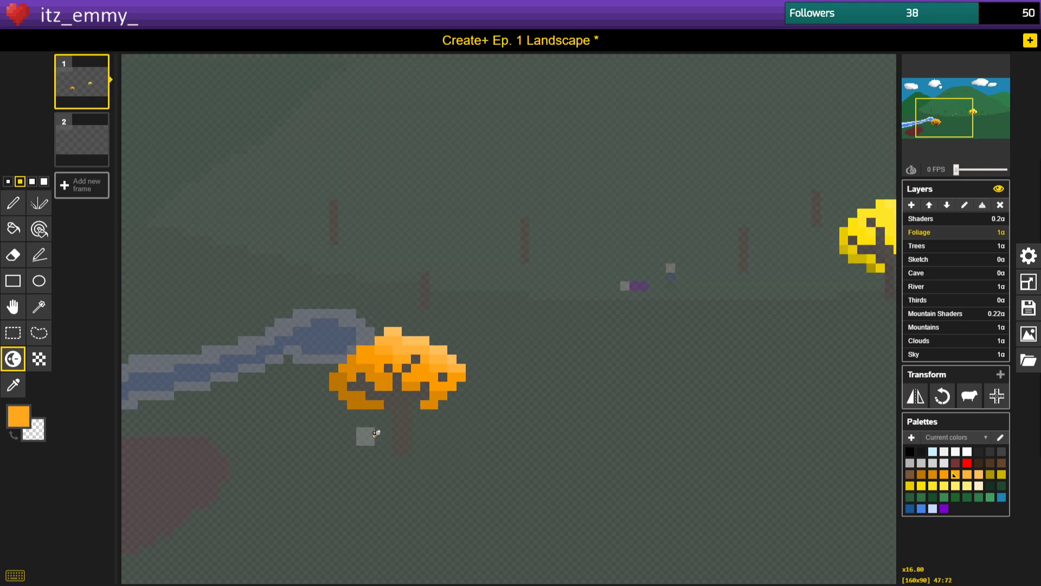
scroll(376, 433, "down", 2)
scroll(409, 374, "down", 1)
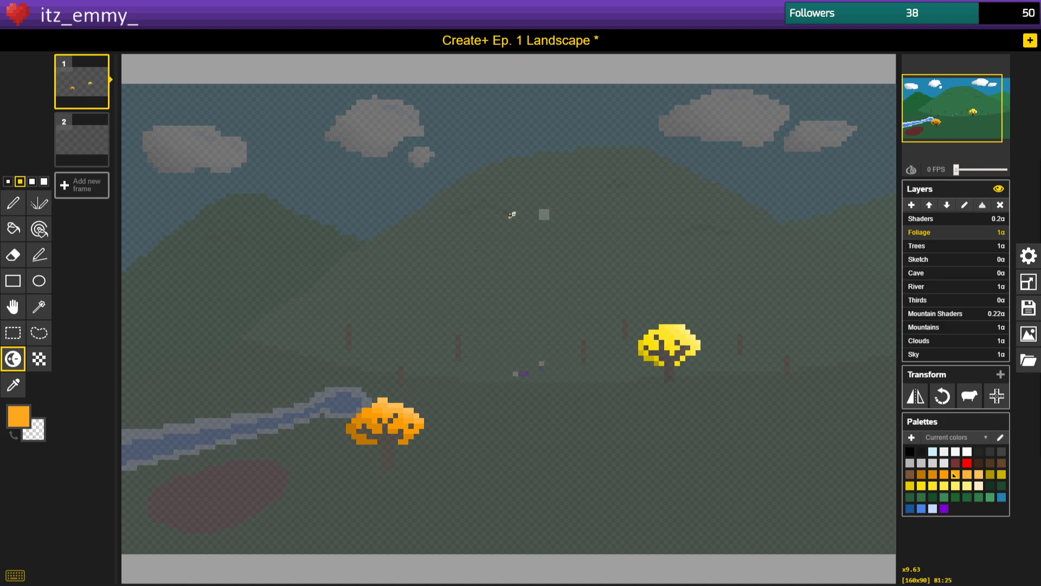
scroll(472, 322, "down", 2)
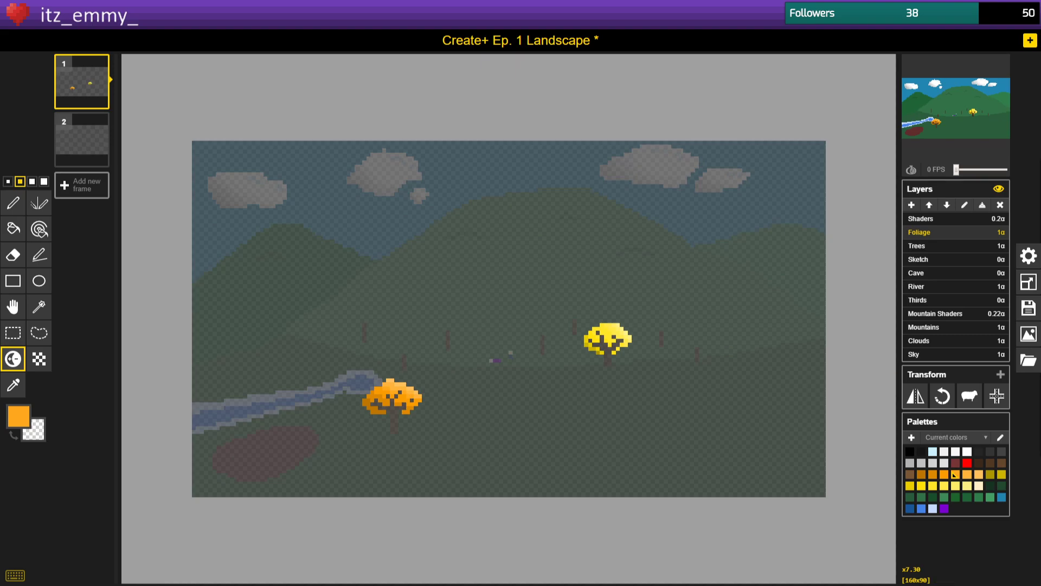
key("alt+Tab")
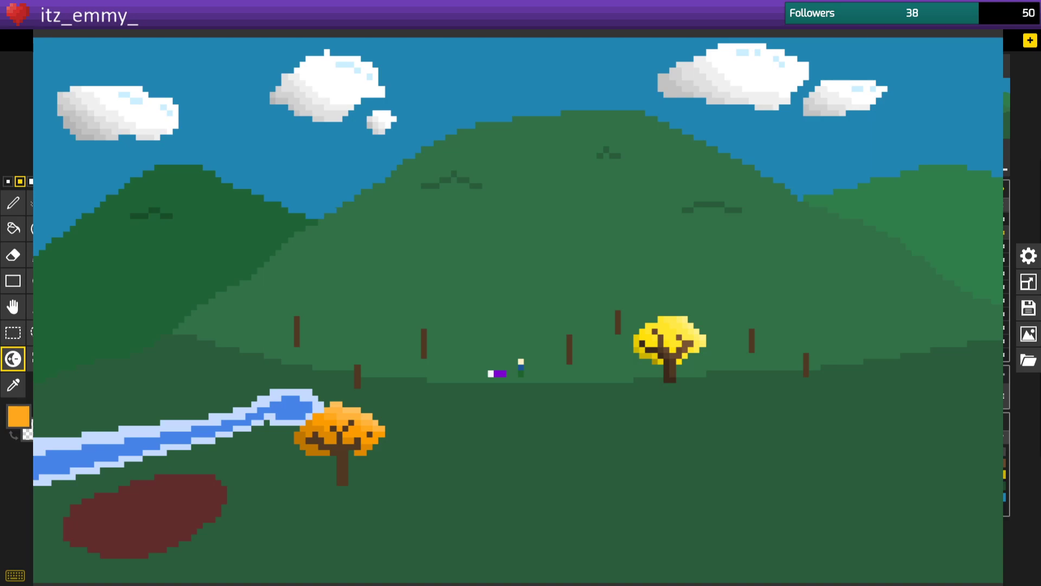
Choose a medium green for the one-pixel Pen tool and paint a small pointed crown on the landscape's leftmost trunk.
left_click(22, 212)
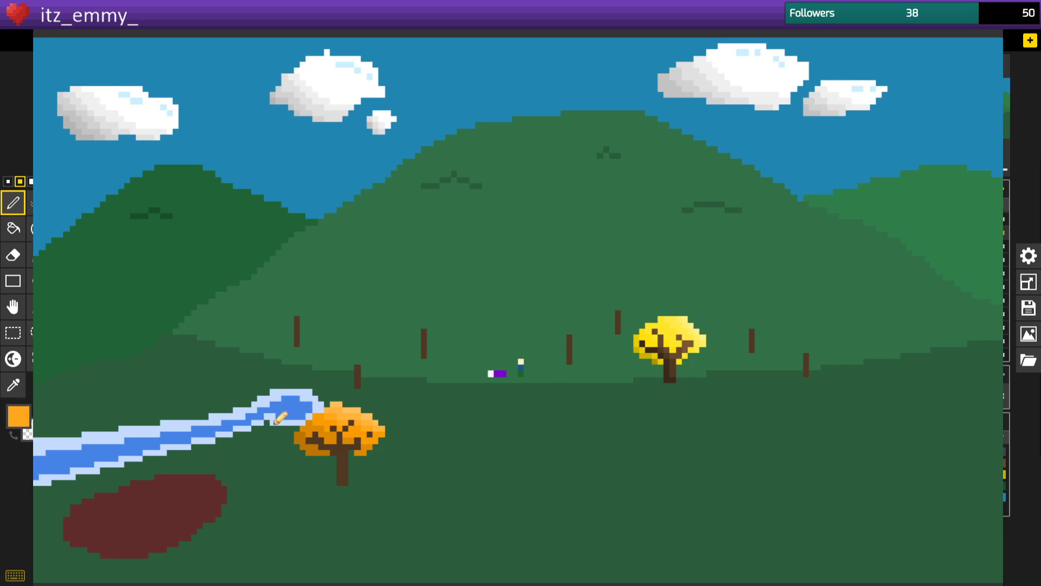
left_click(8, 183)
left_click(19, 416)
left_click_drag(143, 451, 143, 462)
left_click(107, 477)
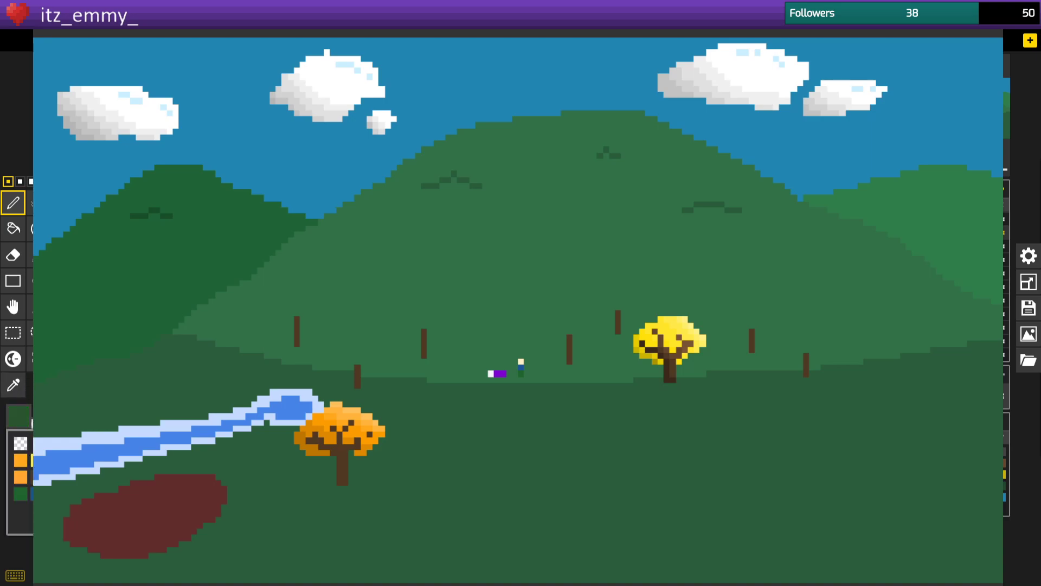
left_click_drag(107, 478, 109, 471)
left_click(10, 205)
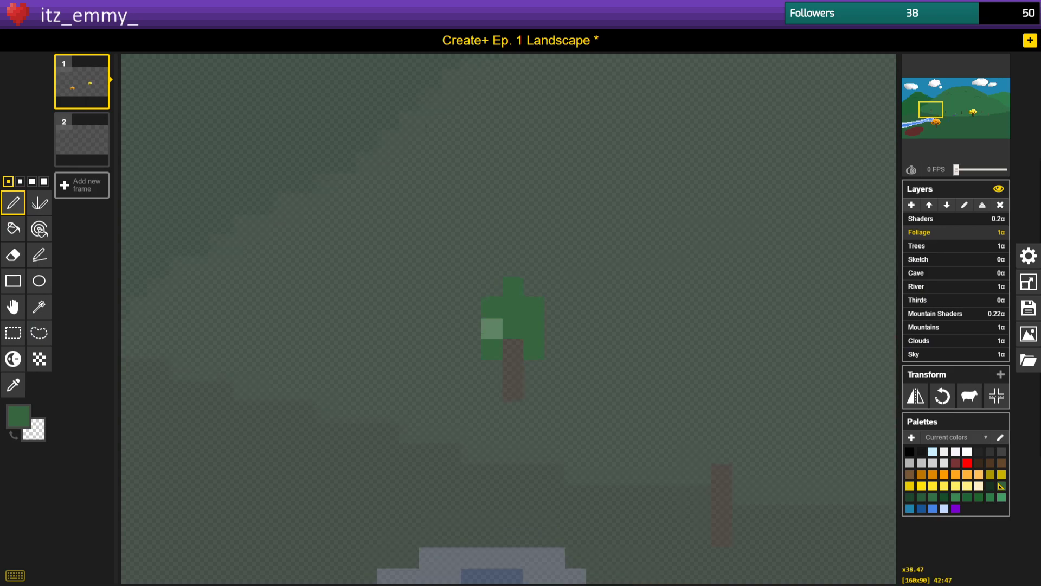
Fill the trunk gap in the small green crown's lower rows with the same green.
scroll(495, 332, "up", 1)
scroll(557, 331, "down", 2)
scroll(556, 332, "down", 2)
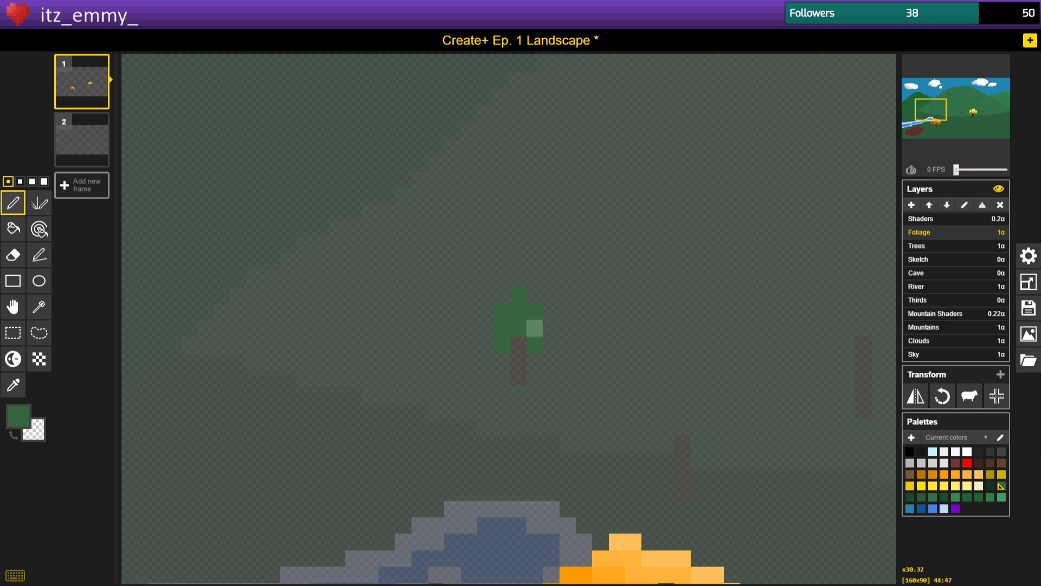
left_click(518, 345)
right_click(519, 344)
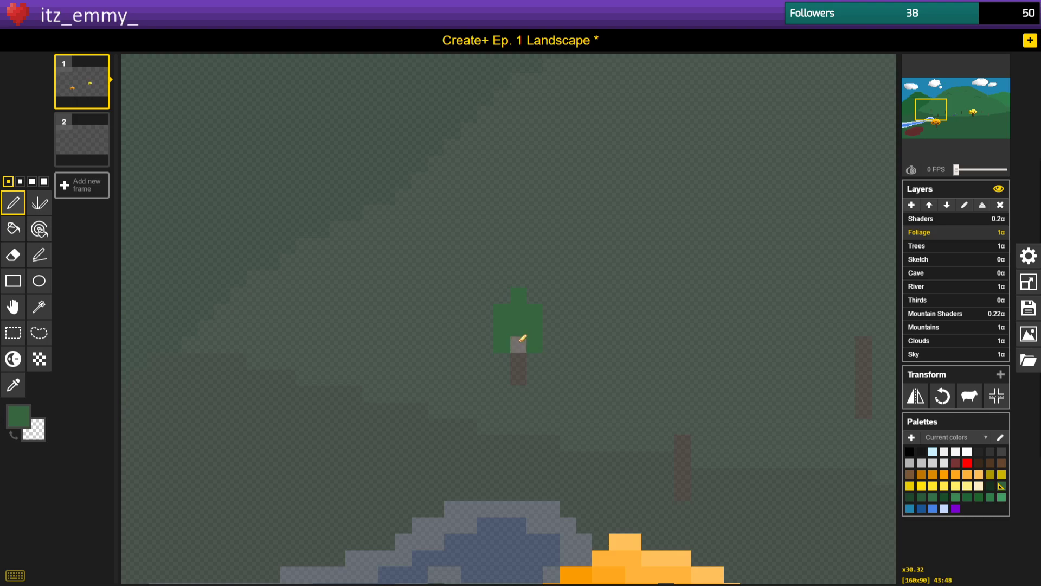
scroll(575, 303, "down", 1)
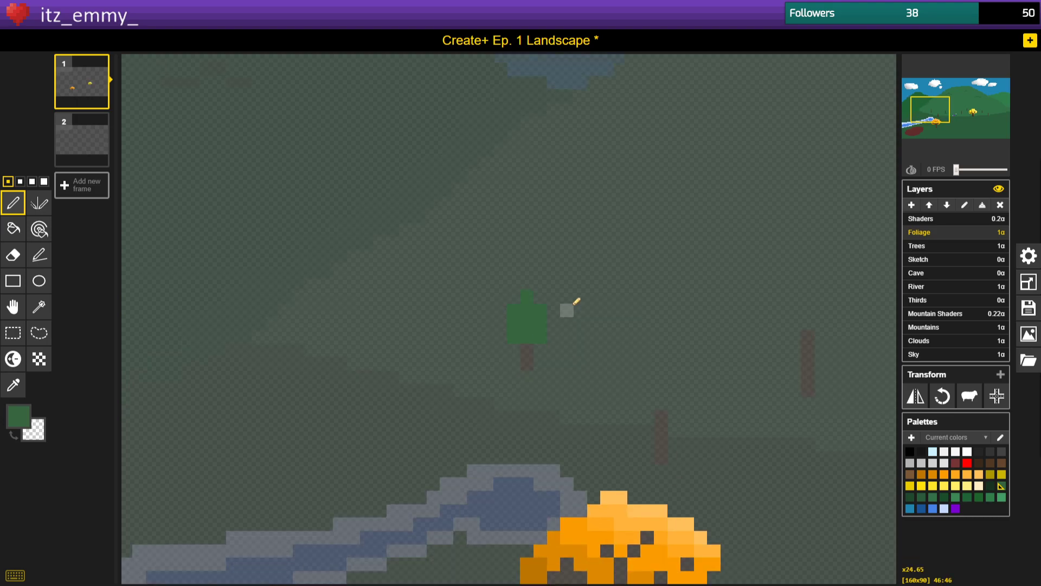
On the Trees layer, sample the trunk brown and lengthen each of the three leftmost trunks by one pixel.
left_click(943, 247)
left_click(14, 385)
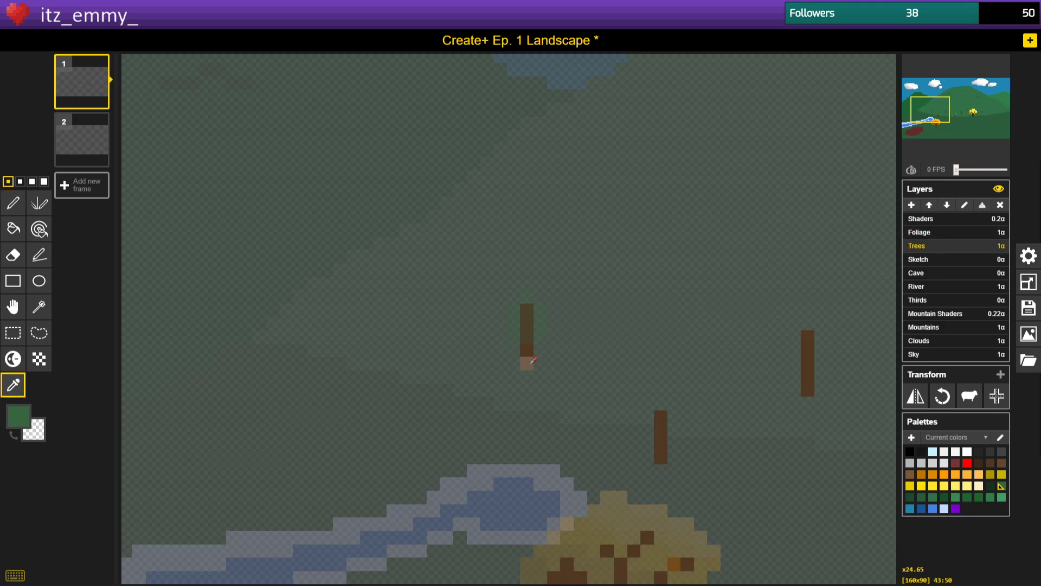
right_click(528, 319)
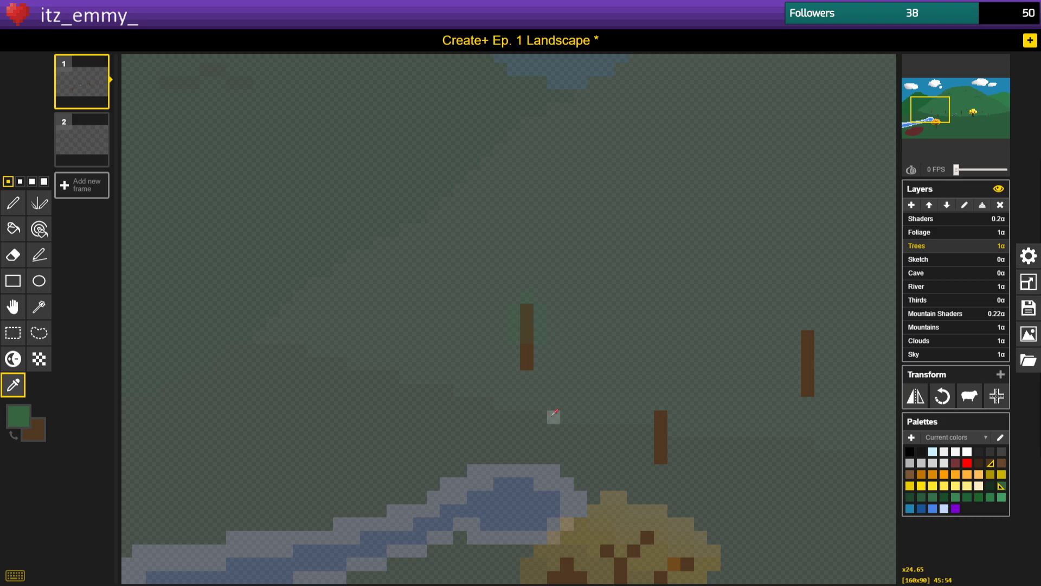
left_click(13, 202)
right_click(526, 377)
right_click(661, 403)
right_click(808, 404)
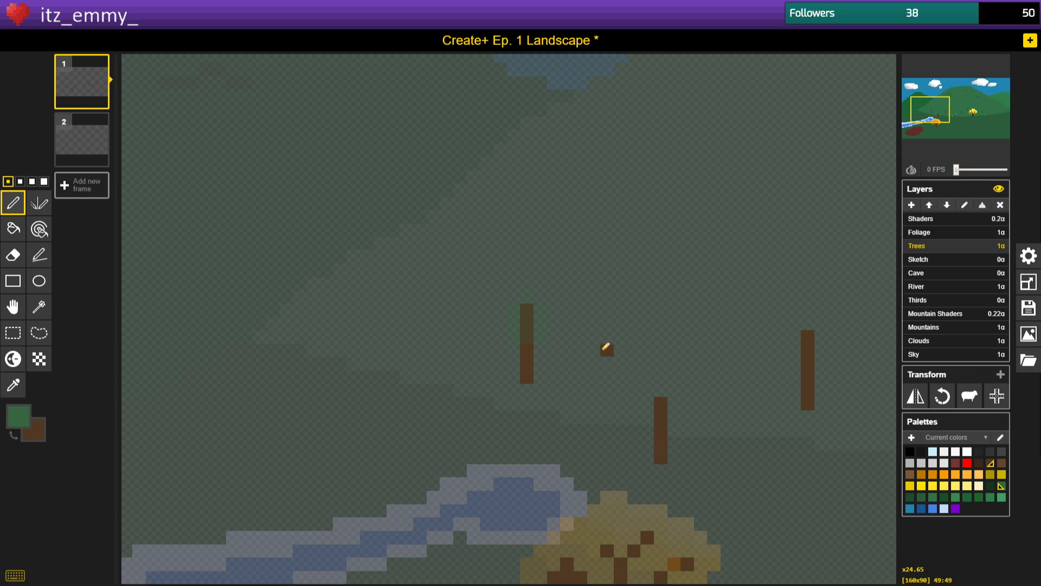
Draw a new brown trunk six pixels tall to the upper right of the first green tree, cleaning up around it.
left_click_drag(607, 350, 607, 299)
left_click(13, 254)
left_click_drag(594, 317, 593, 342)
left_click(13, 203)
On the Foliage layer, extend the first green crown down one row and paint a similar crown on the new trunk, trimming its lowest row.
left_click(933, 233)
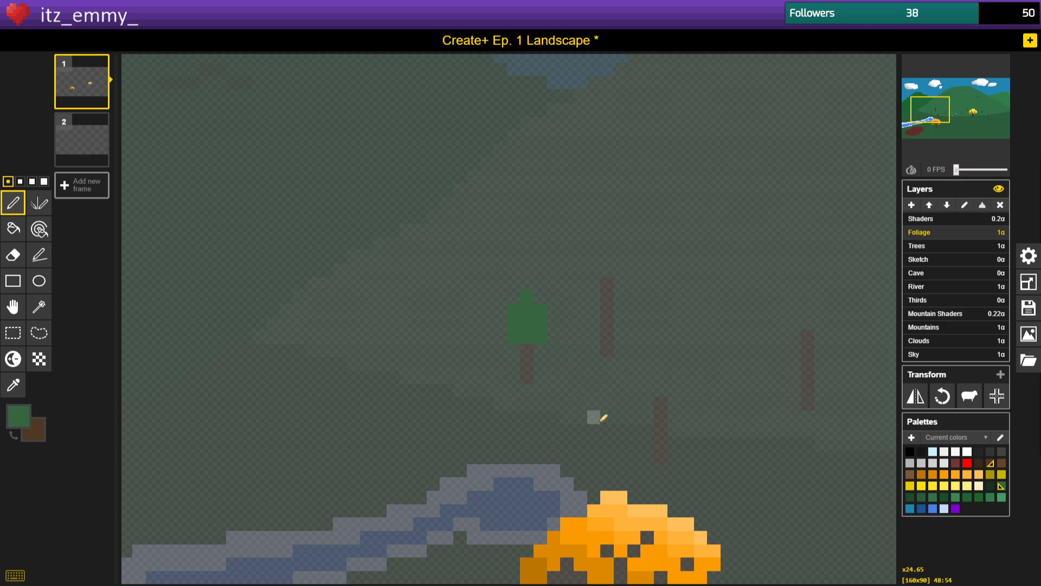
mouse_move(526, 349)
left_mouse_down()
mouse_move(511, 349)
mouse_move(536, 347)
left_mouse_up()
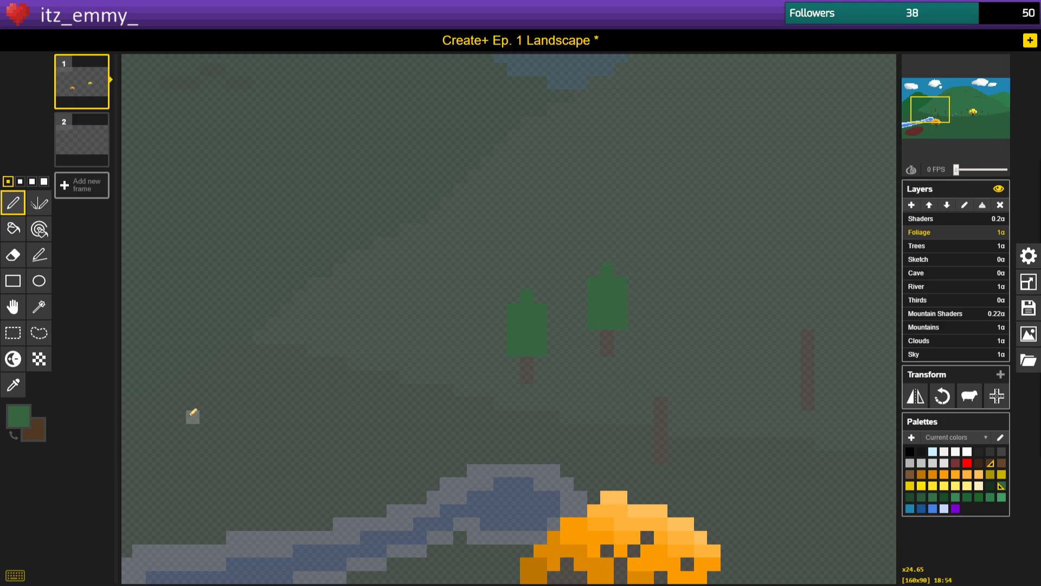
left_click(13, 229)
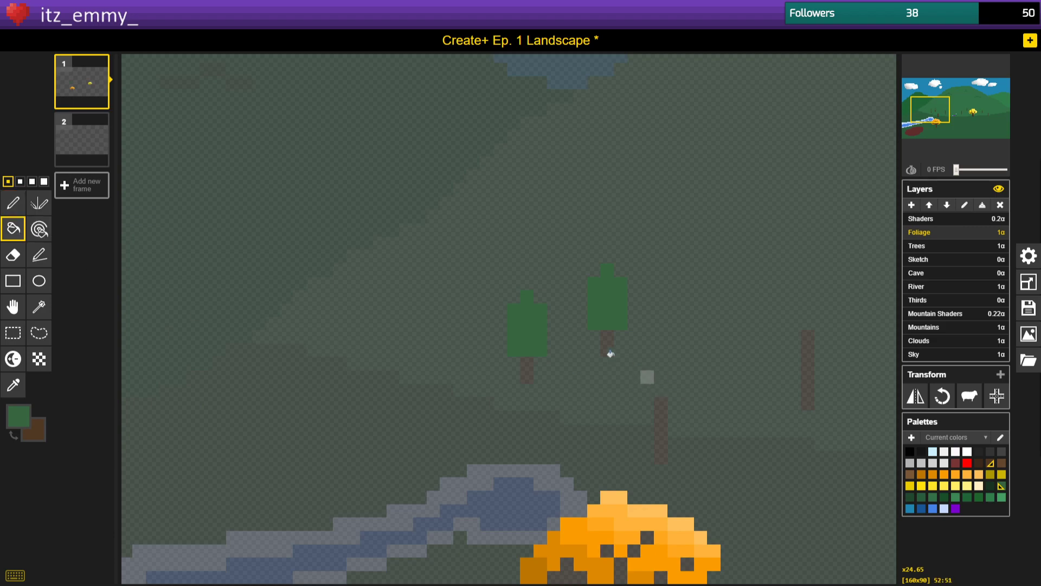
left_click(13, 254)
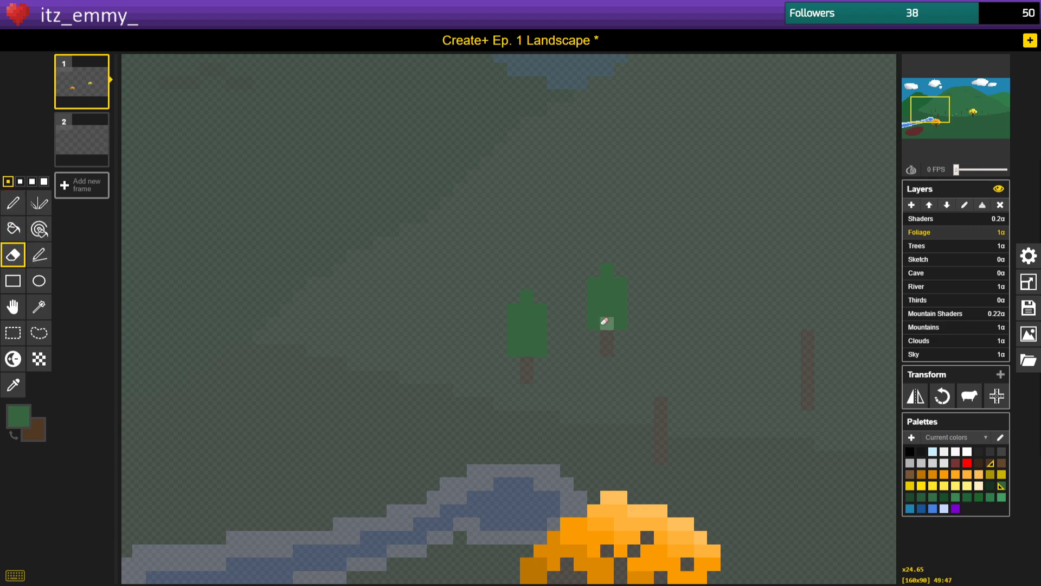
left_click(13, 203)
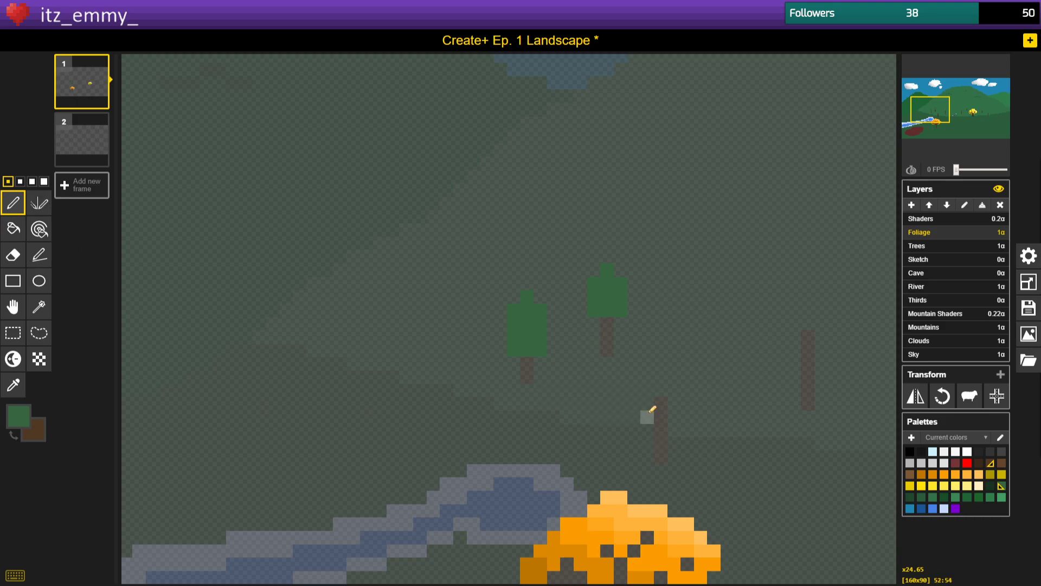
Paint a green crown on the trunk above the orange tree and reshape the small green crowns with tapered tops.
left_click_drag(653, 410, 657, 400)
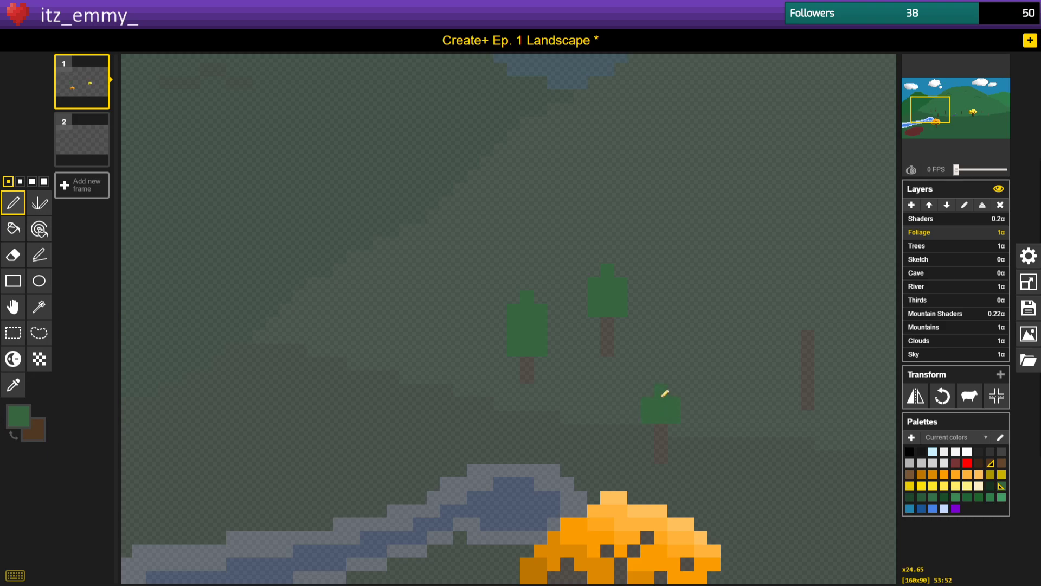
scroll(654, 390, "down", 5)
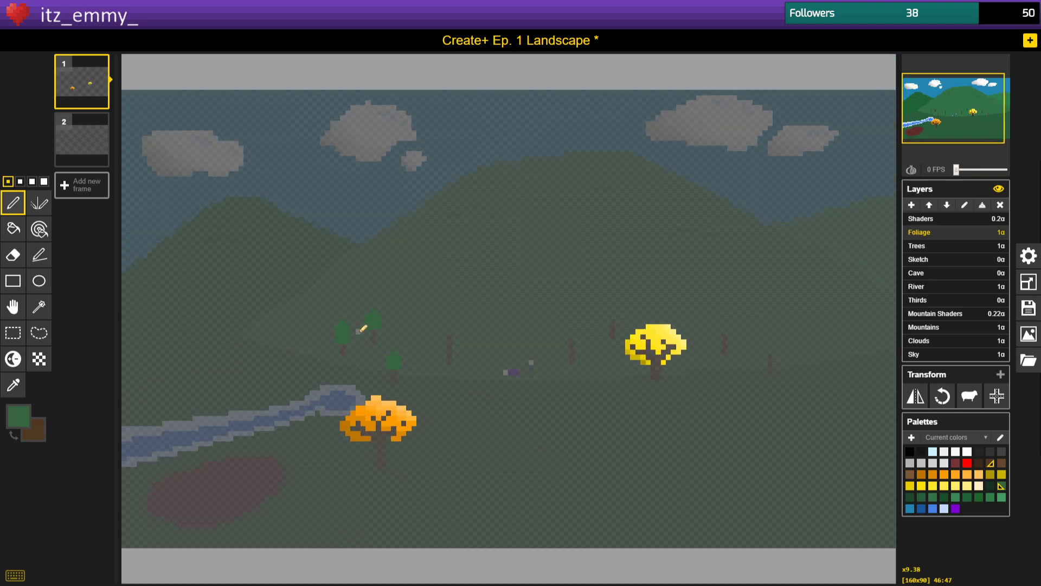
scroll(363, 328, "up", 7)
left_click(10, 252)
left_click(13, 202)
scroll(234, 386, "down", 5)
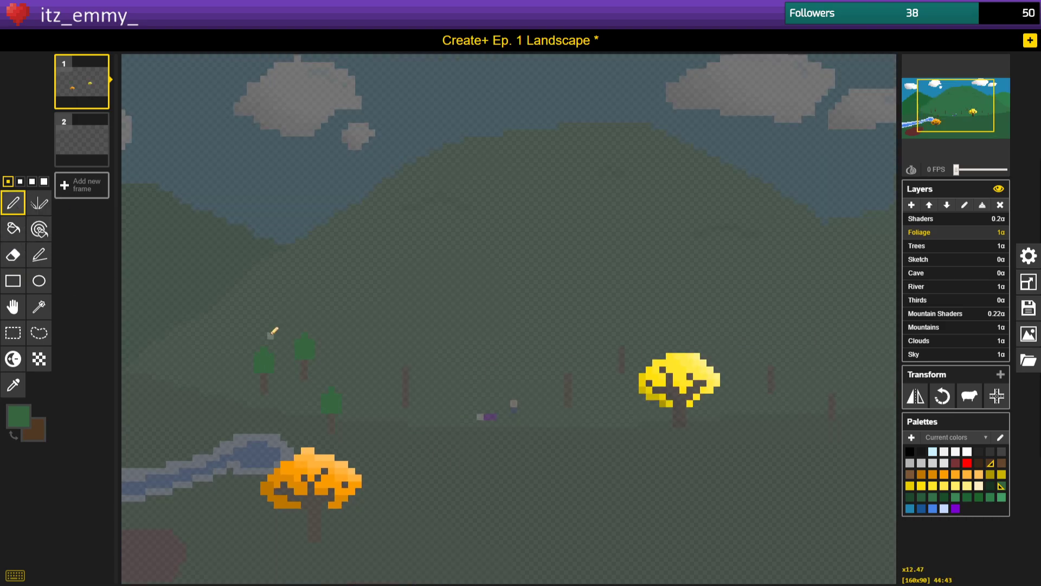
Paint a tiered green fir crown on the rightmost trunk, with a five-pixel base row and a three-pixel tier above it.
scroll(259, 363, "up", 2)
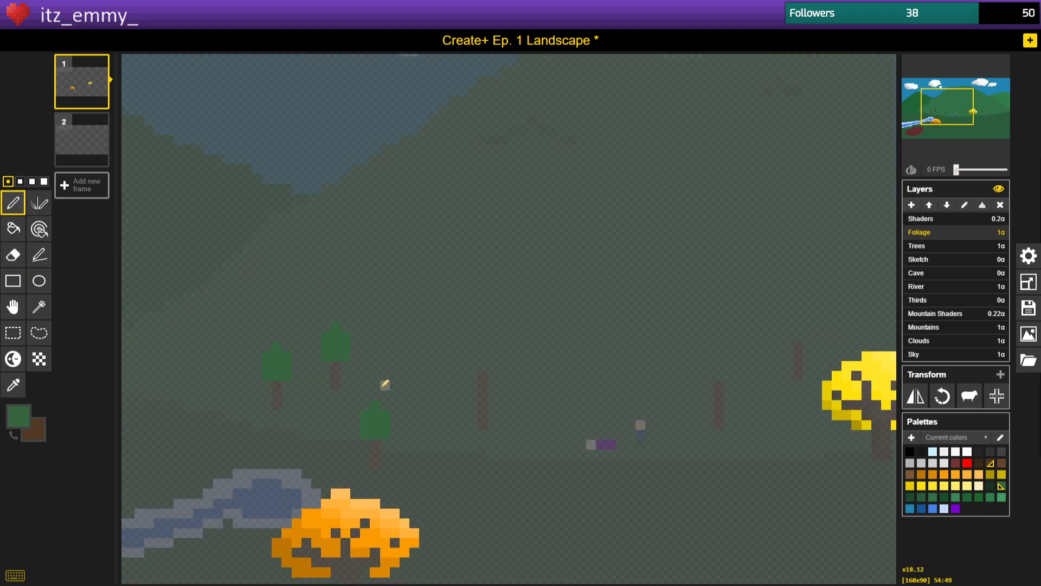
scroll(525, 395, "up", 3)
scroll(432, 372, "down", 6)
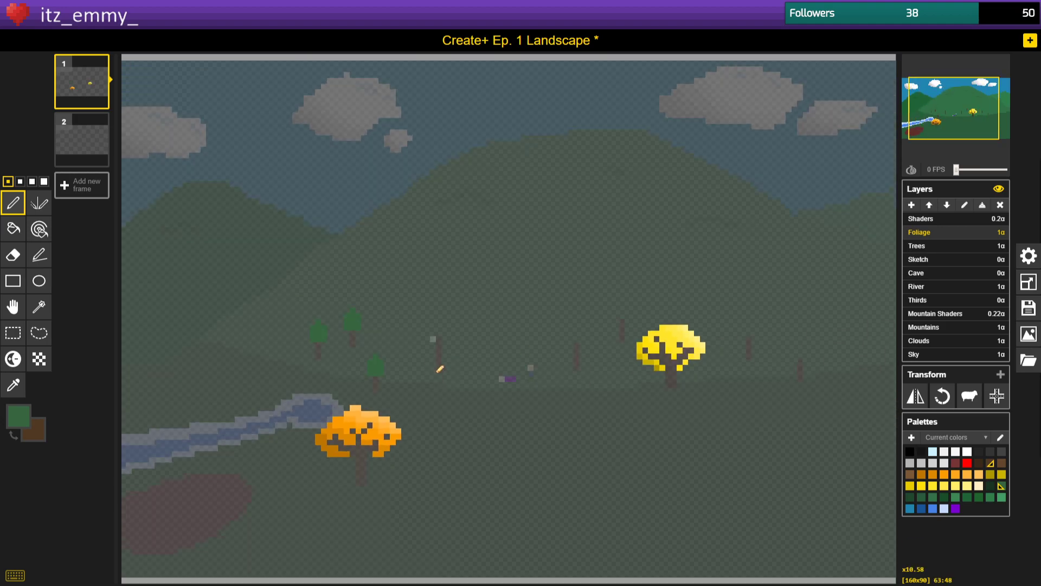
scroll(823, 345, "up", 10)
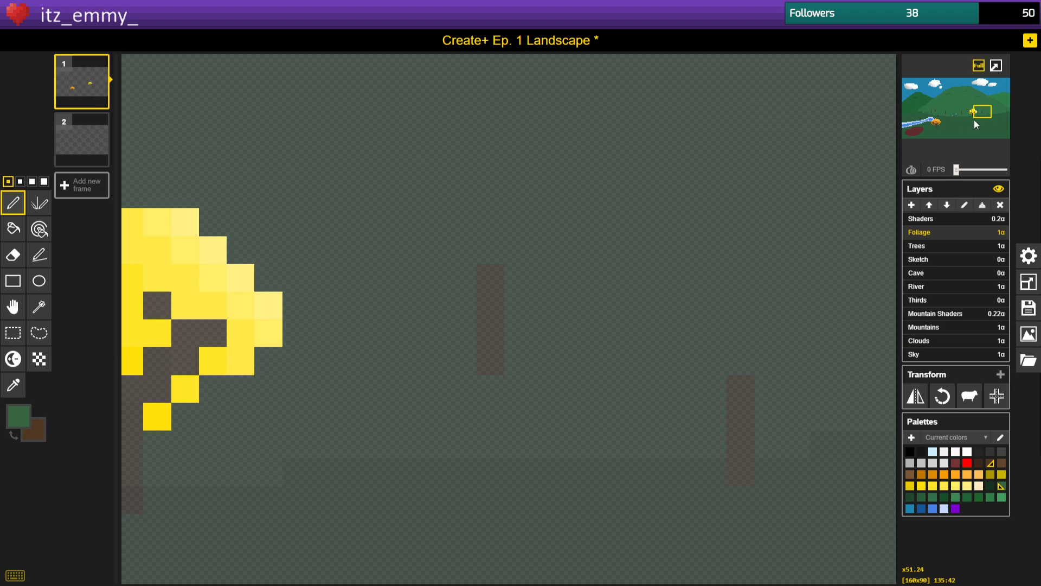
left_click_drag(984, 118, 990, 120)
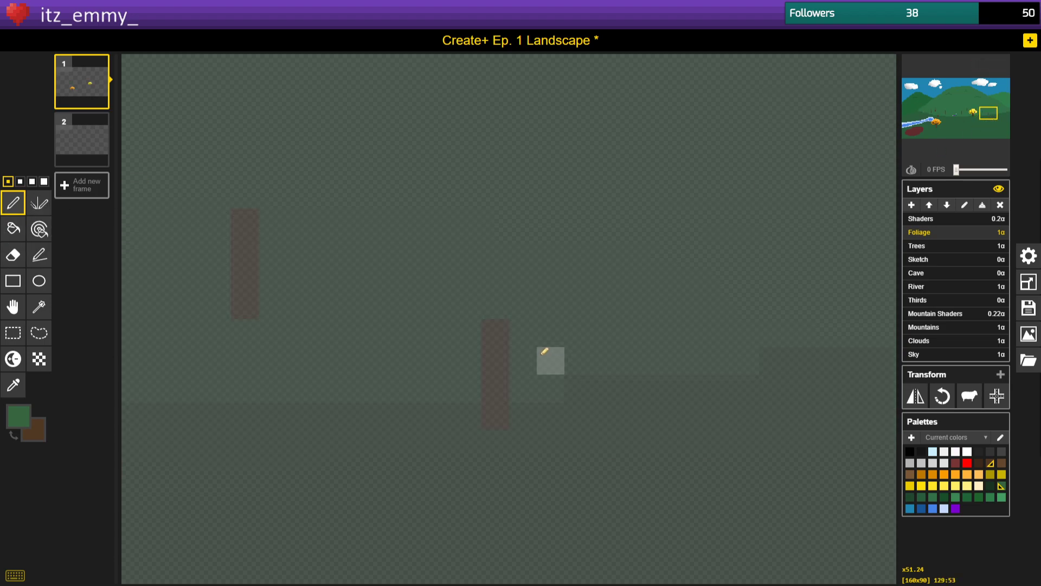
left_click_drag(449, 350, 488, 355)
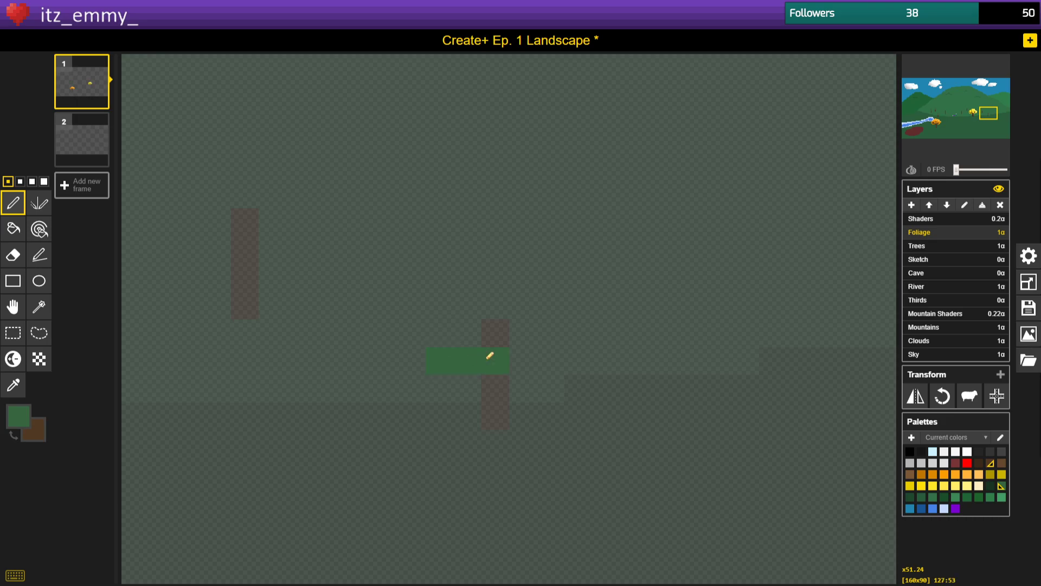
left_click(492, 331)
left_click_drag(470, 308, 524, 309)
left_click(493, 286)
scroll(490, 347, "down", 3)
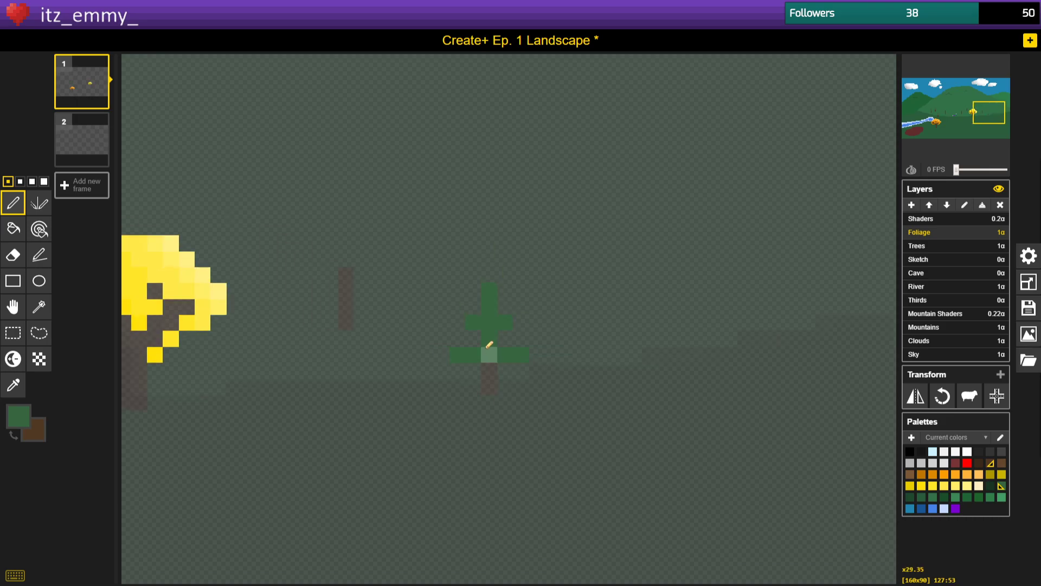
Erase the topmost pixel of the rightmost tree's fir crown to shorten its tip.
left_click(13, 255)
left_click(489, 291)
left_click(13, 204)
scroll(404, 342, "down", 4)
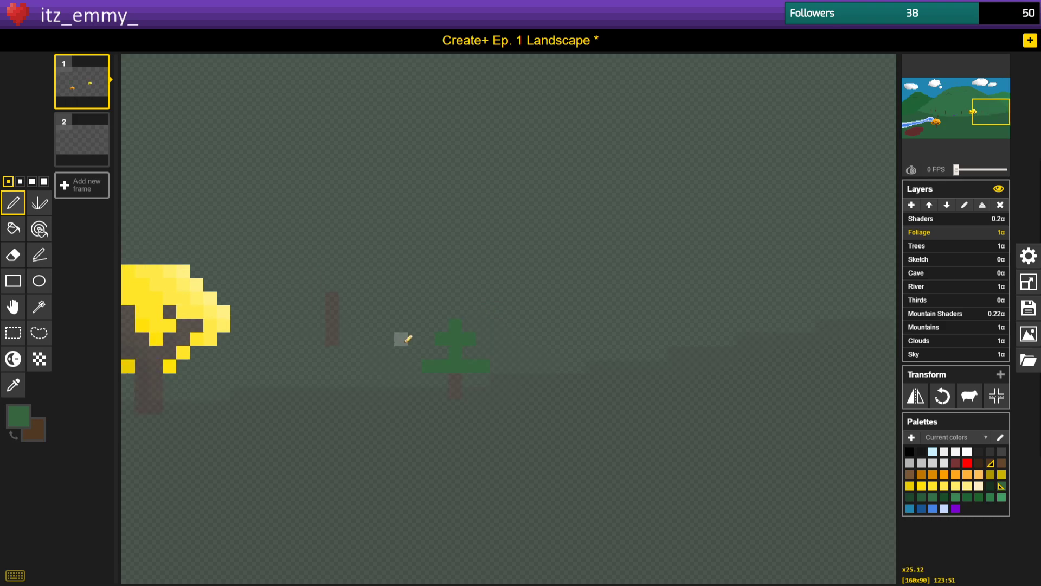
Try a taller, fuller fir crown with a three-pixel-wide body and extra side pixels, and undo the additions back to the tiered shape.
scroll(407, 340, "up", 8)
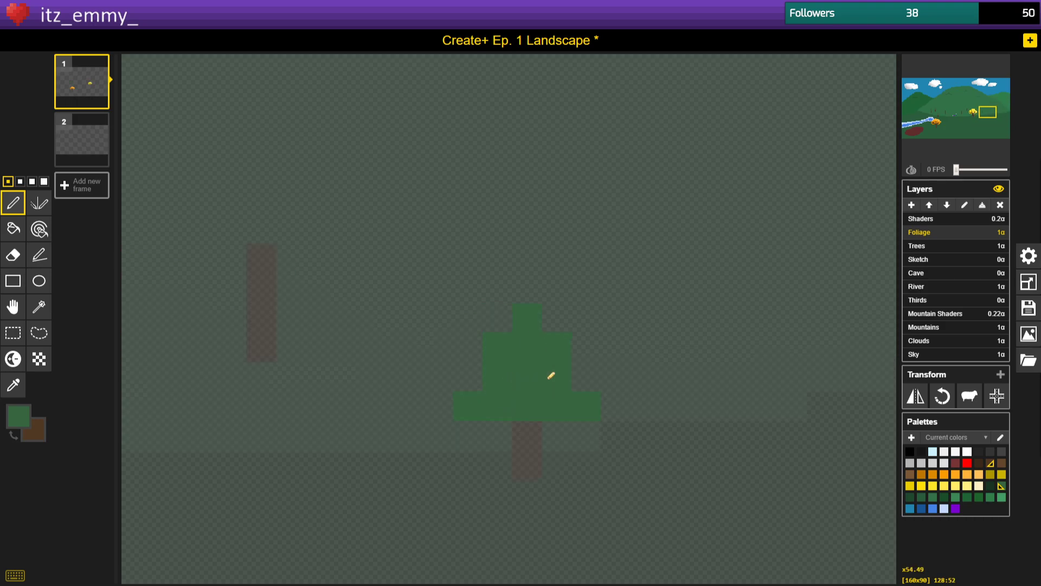
left_click(531, 310)
left_click_drag(499, 317, 550, 318)
left_click(523, 294)
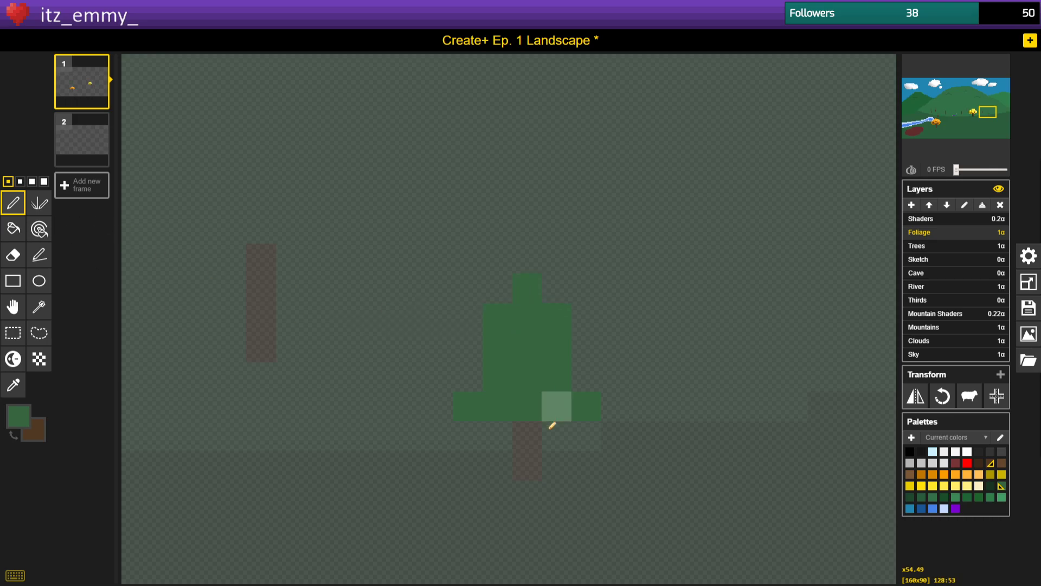
left_click(469, 347)
left_click(586, 347)
scroll(438, 444, "down", 5)
scroll(436, 445, "up", 5)
key("ctrl+z")
key("ctrl+z")
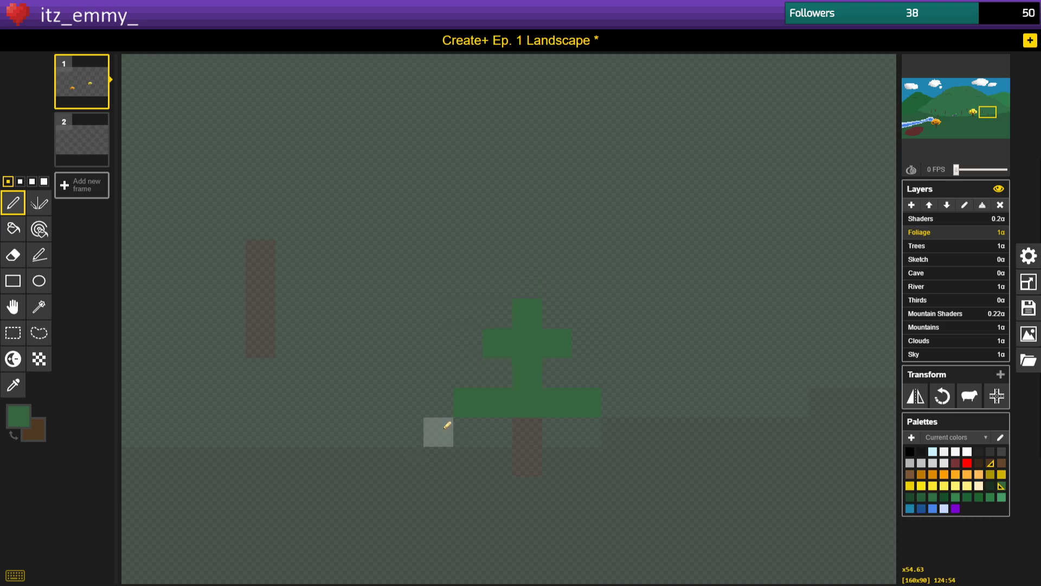
Erase the two side pixels of the fir crown's upper tier, leaving a one-pixel stem above the wide base row.
scroll(442, 428, "down", 5)
scroll(442, 428, "up", 5)
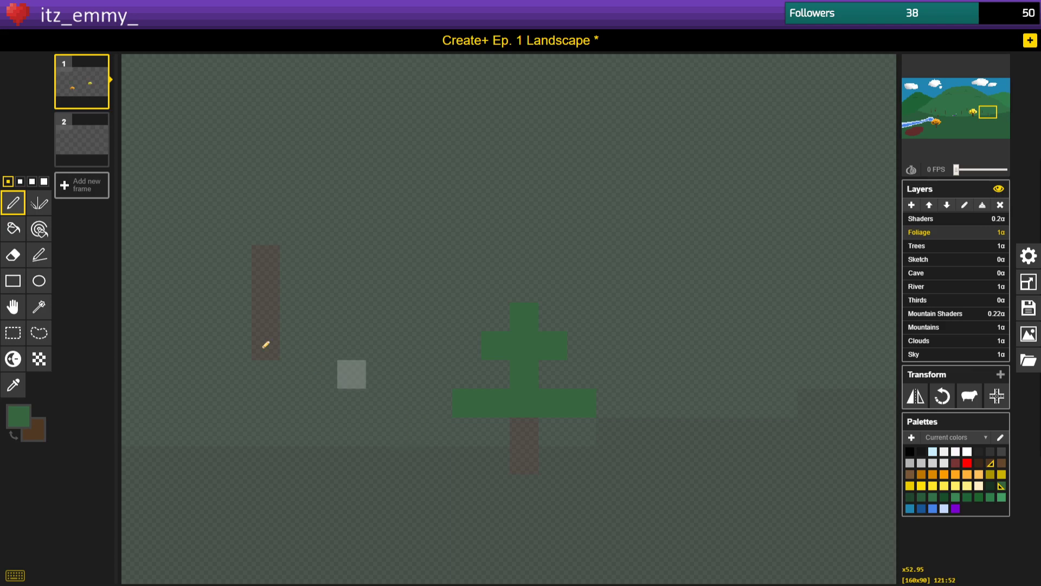
left_click(13, 254)
left_click(495, 345)
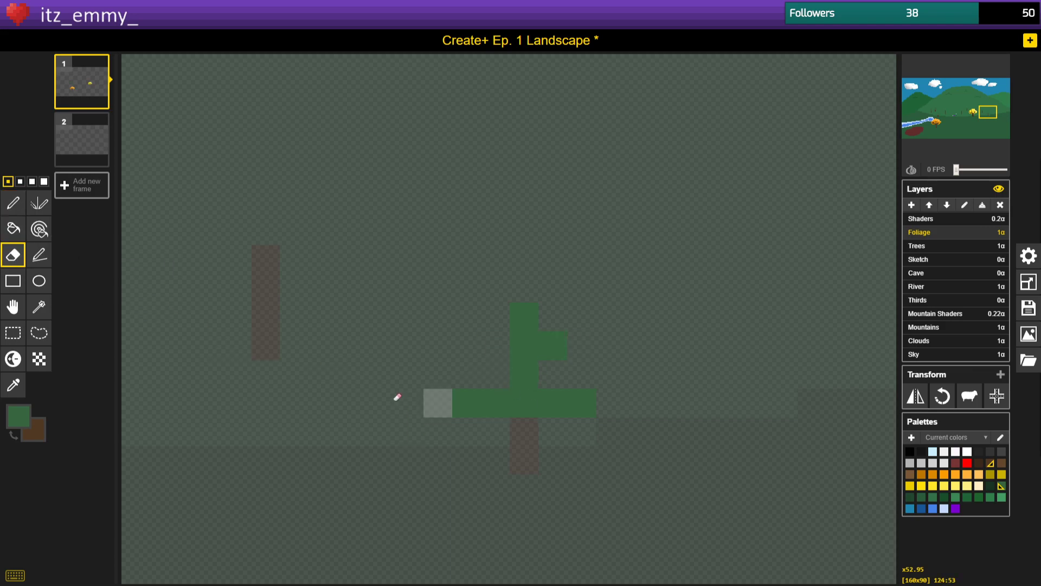
left_click(552, 347)
left_click(13, 203)
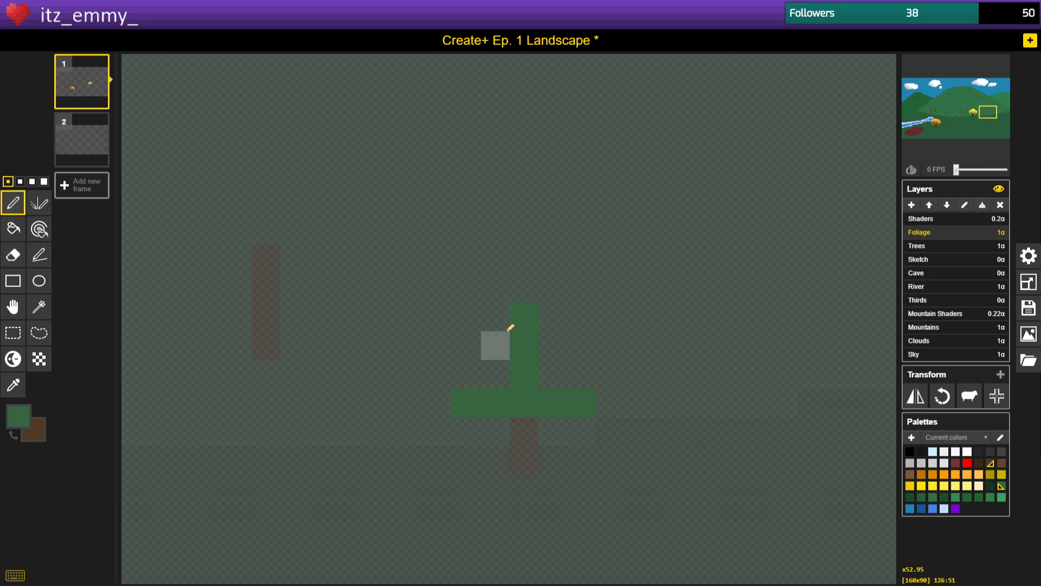
Widen the rightmost tree's fir crown to a seven-pixel base, with a five-pixel middle tier and a three-pixel upper tier.
left_click(441, 401)
left_click(610, 400)
left_click_drag(476, 355, 593, 350)
mouse_move(524, 288)
left_mouse_down()
mouse_move(496, 289)
mouse_move(551, 287)
left_mouse_up()
scroll(530, 388, "down", 2)
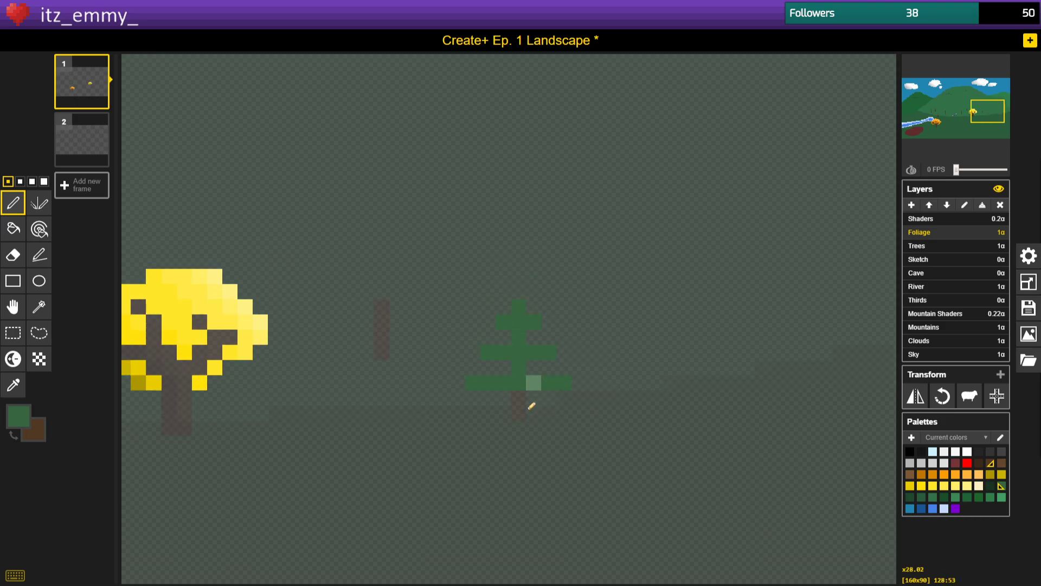
Examine the tiered fir crown at several magnifications and against the whole landscape.
scroll(490, 390, "down", 2)
scroll(488, 412, "down", 1)
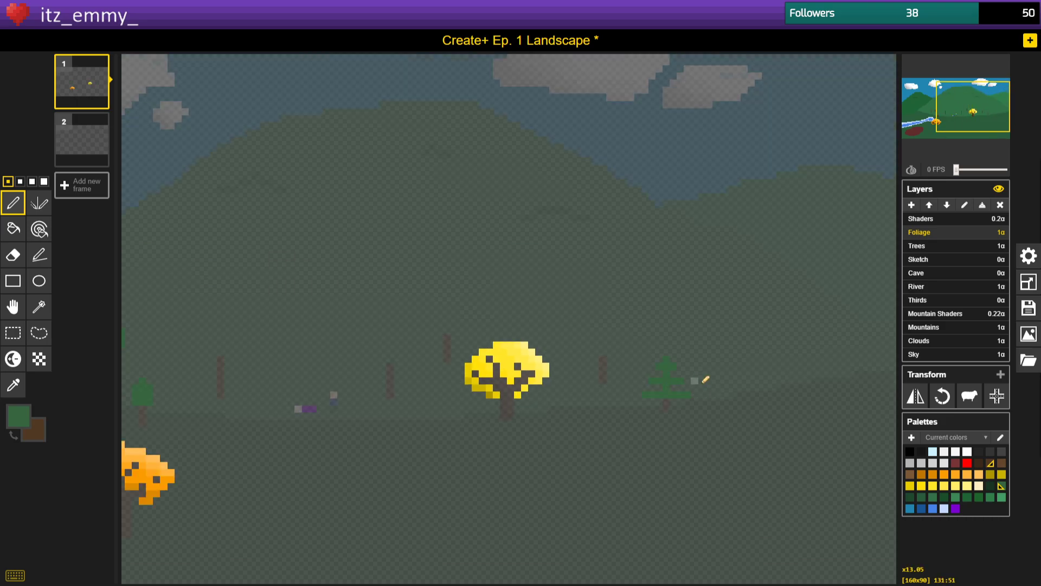
scroll(705, 379, "up", 5)
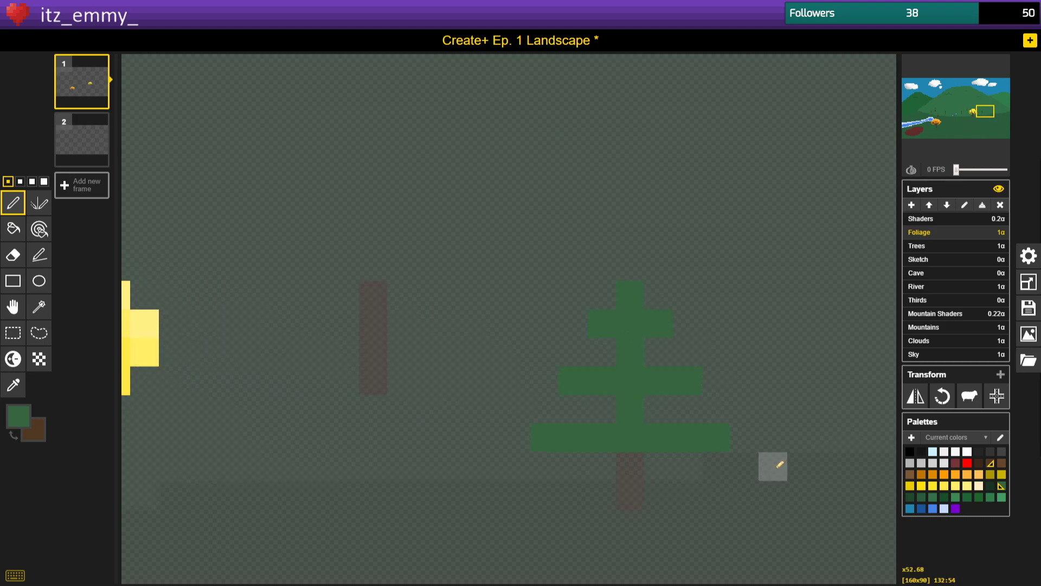
scroll(781, 465, "up", 2)
scroll(782, 464, "down", 1)
scroll(782, 464, "up", 1)
scroll(782, 464, "down", 2)
scroll(783, 465, "up", 1)
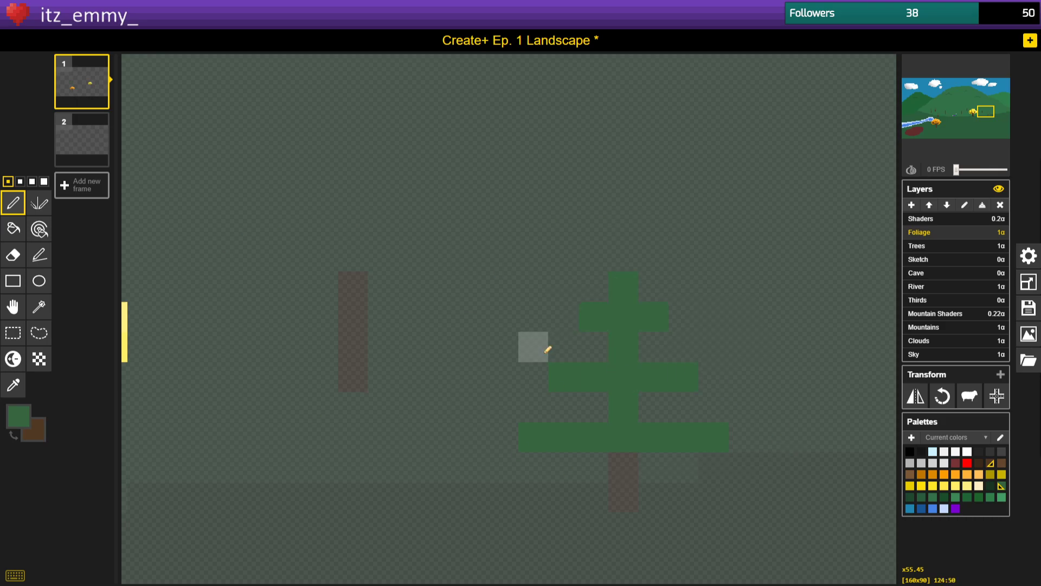
scroll(648, 398, "up", 2)
scroll(649, 398, "down", 1)
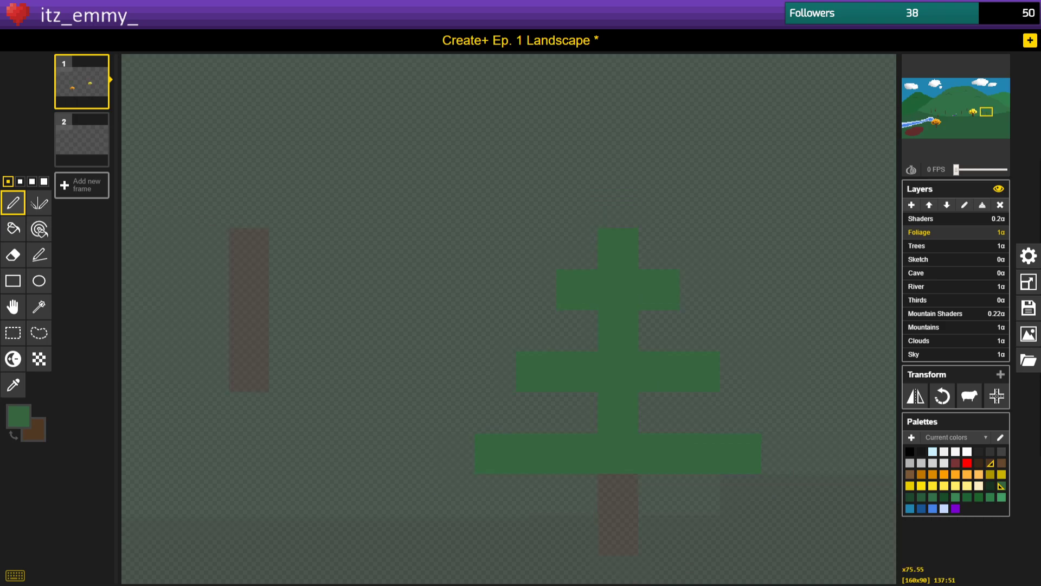
key("alt+Tab")
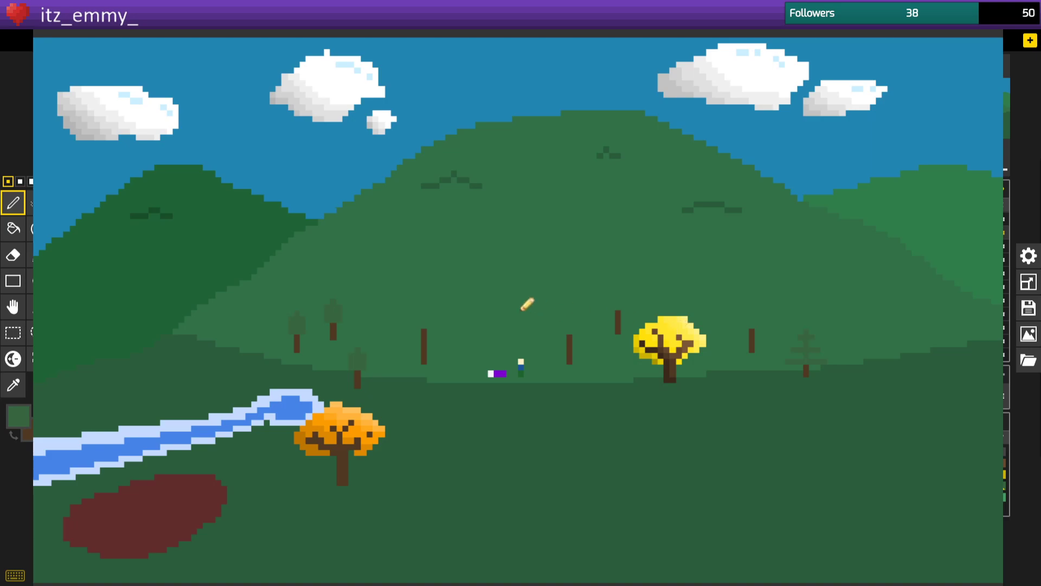
key("alt+Tab")
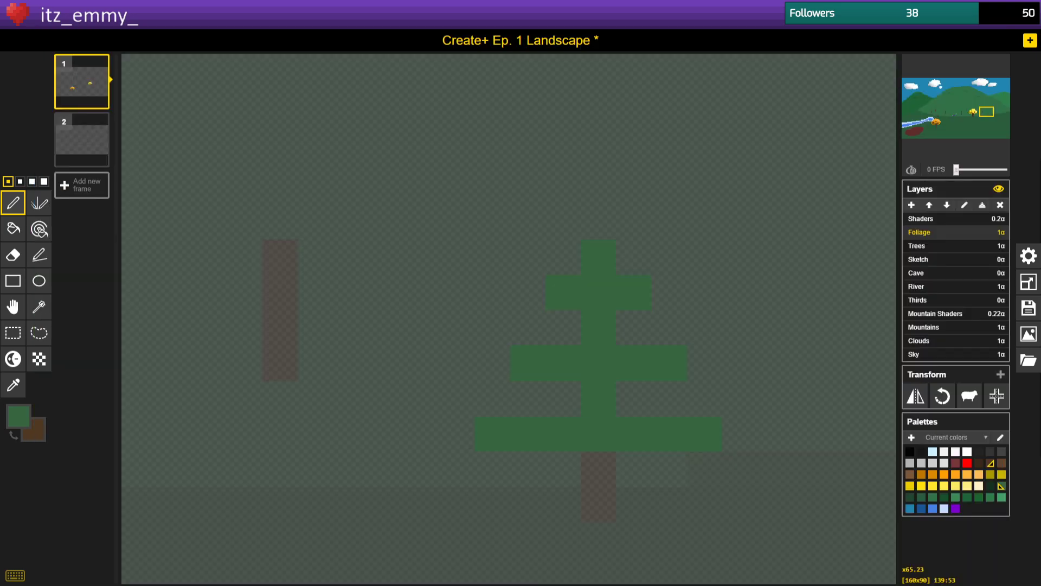
Erase the entire fir crown from the rightmost trunk on the Foliage layer.
scroll(485, 327, "down", 14)
scroll(451, 314, "down", 1)
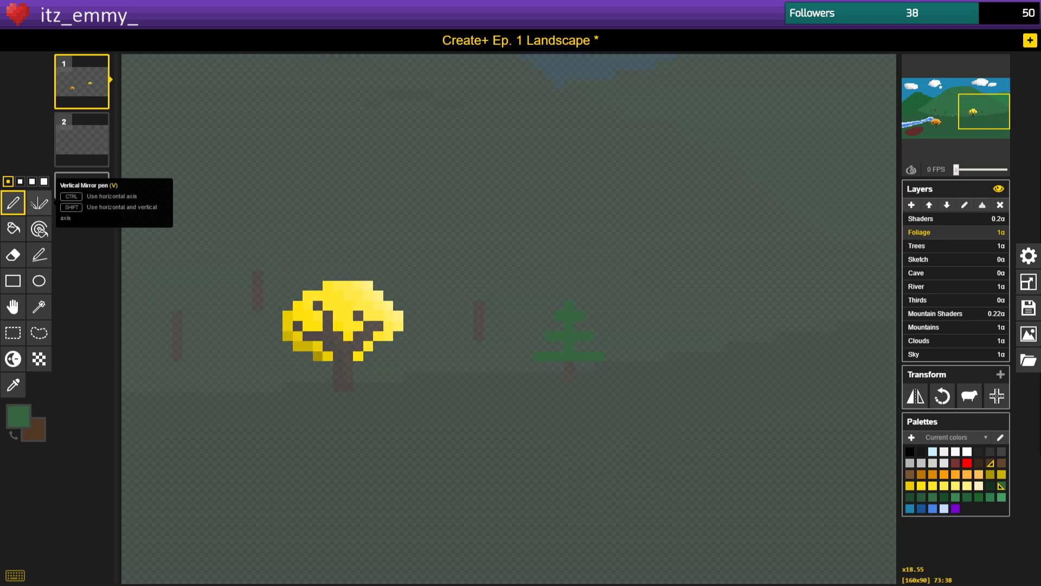
left_click(13, 255)
scroll(506, 345, "down", 3)
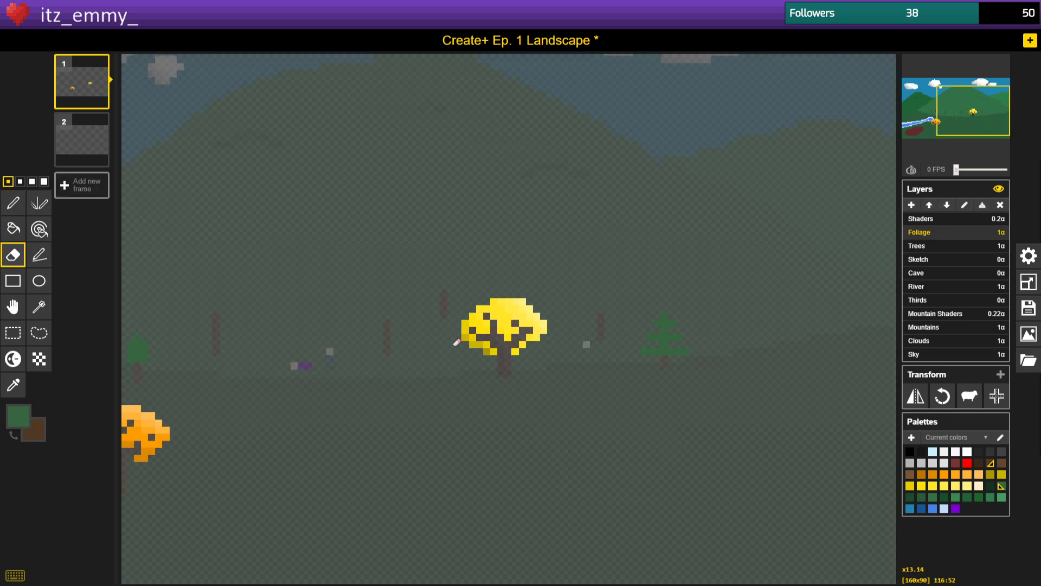
scroll(280, 356, "up", 1)
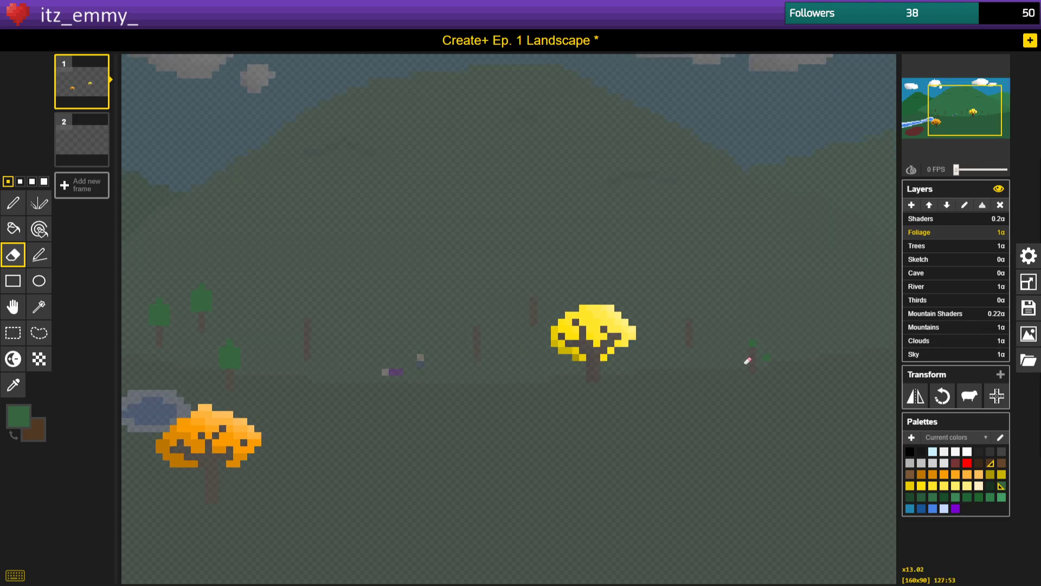
On the Trees layer, fill the three leftmost background trunks under the green crowns with light gray #bfbfbf.
left_click(928, 250)
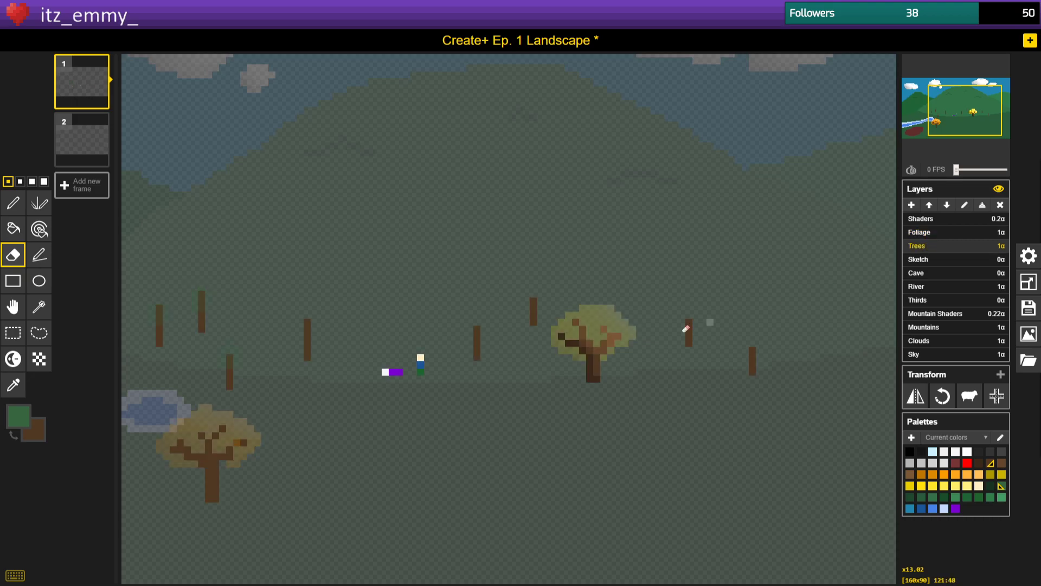
scroll(128, 333, "up", 8)
left_click(19, 415)
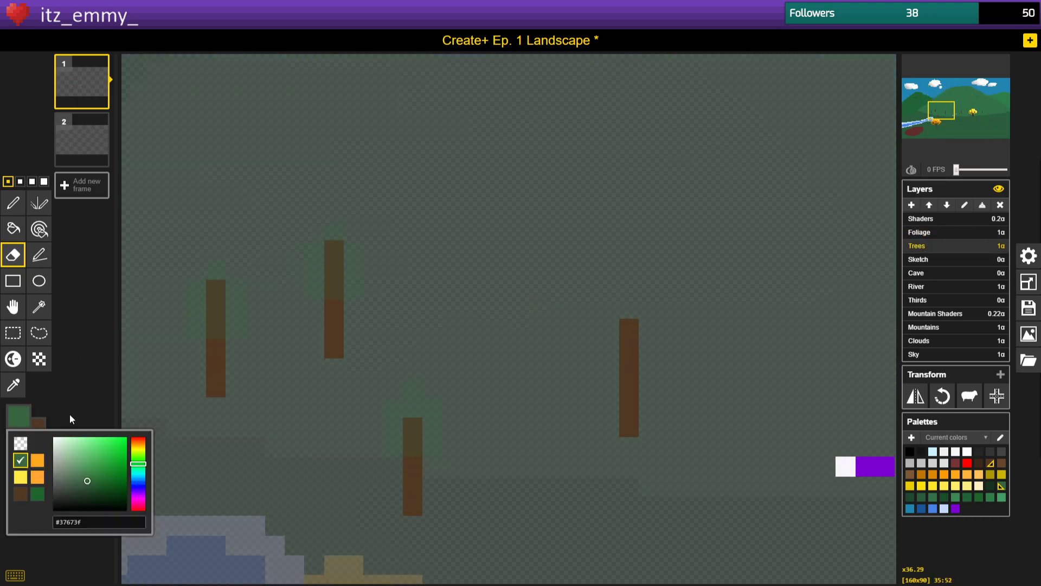
left_click(54, 457)
left_click_drag(32, 457, 32, 456)
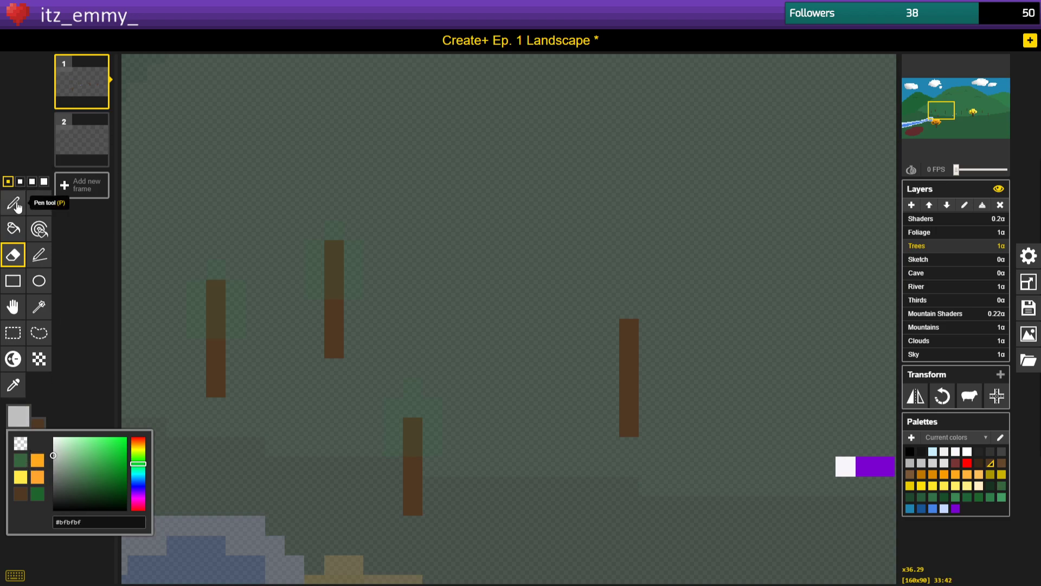
left_click(13, 203)
left_click(13, 230)
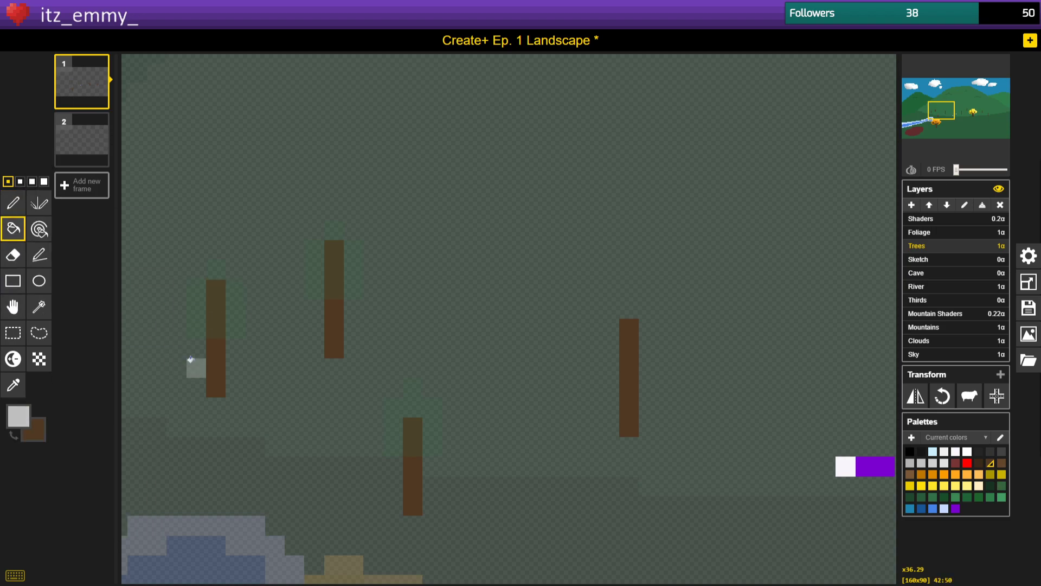
left_click(215, 365)
left_click(333, 318)
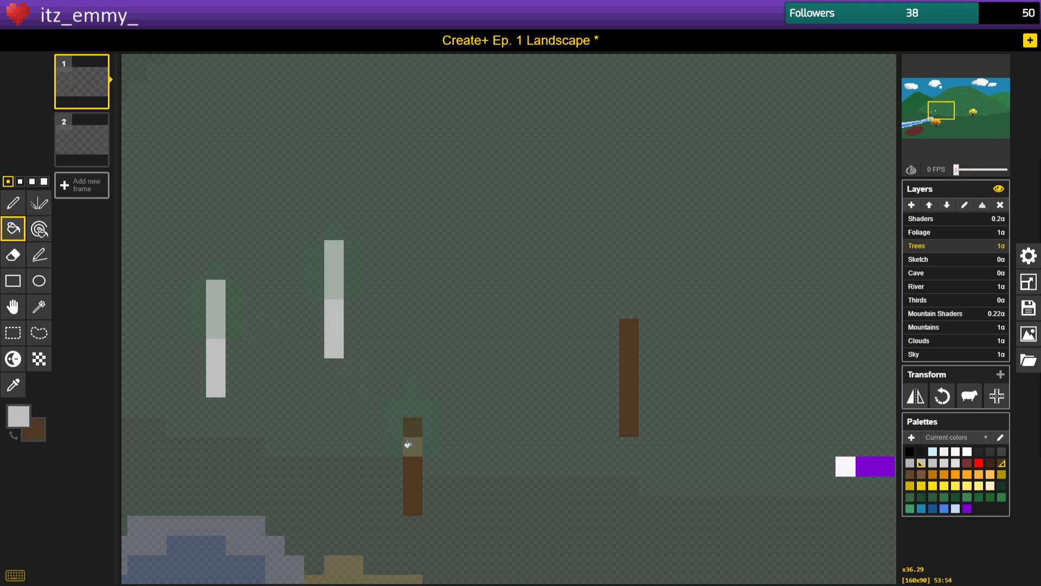
left_click(412, 442)
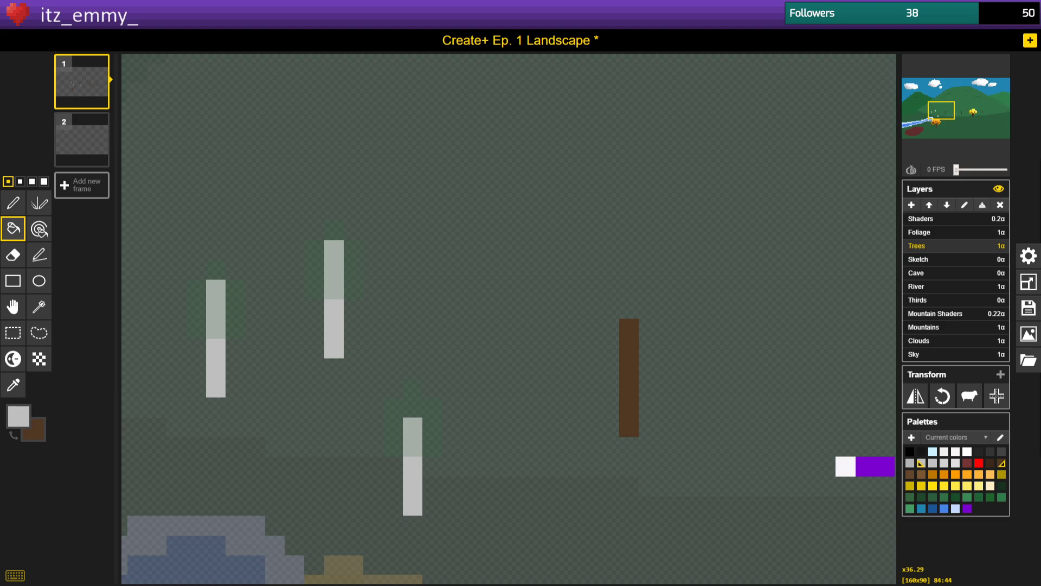
Check the gray trunks in the full landscape and mix muted purple-gray #706270 as the pen colour.
key("alt+Tab")
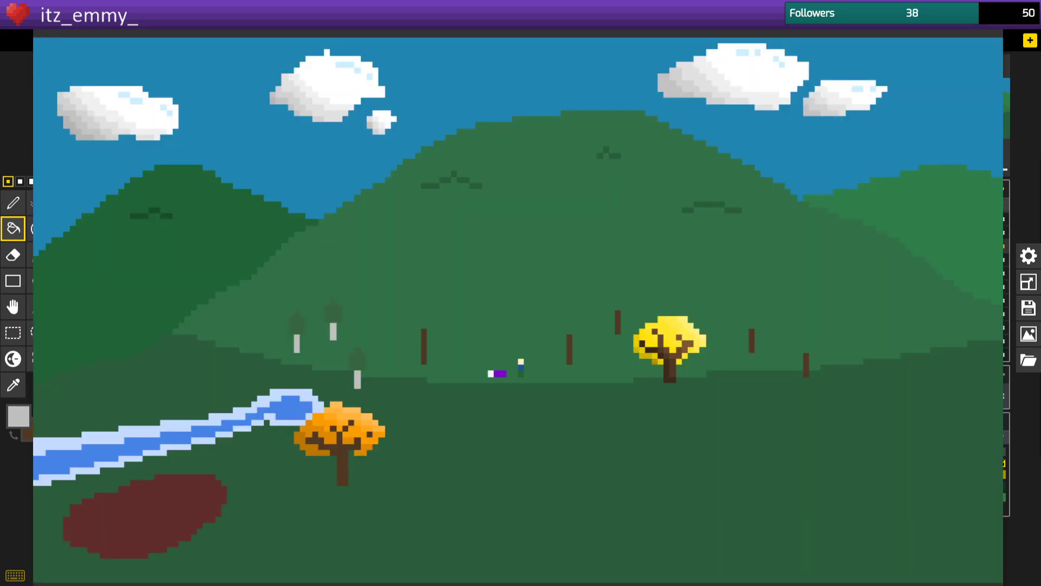
left_click(13, 255)
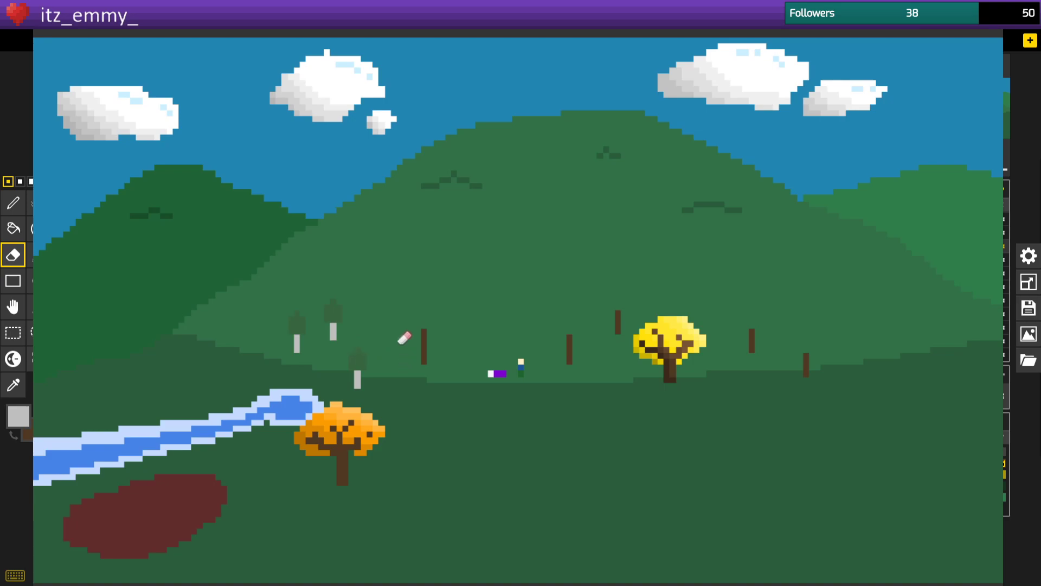
left_click(13, 203)
left_click(18, 416)
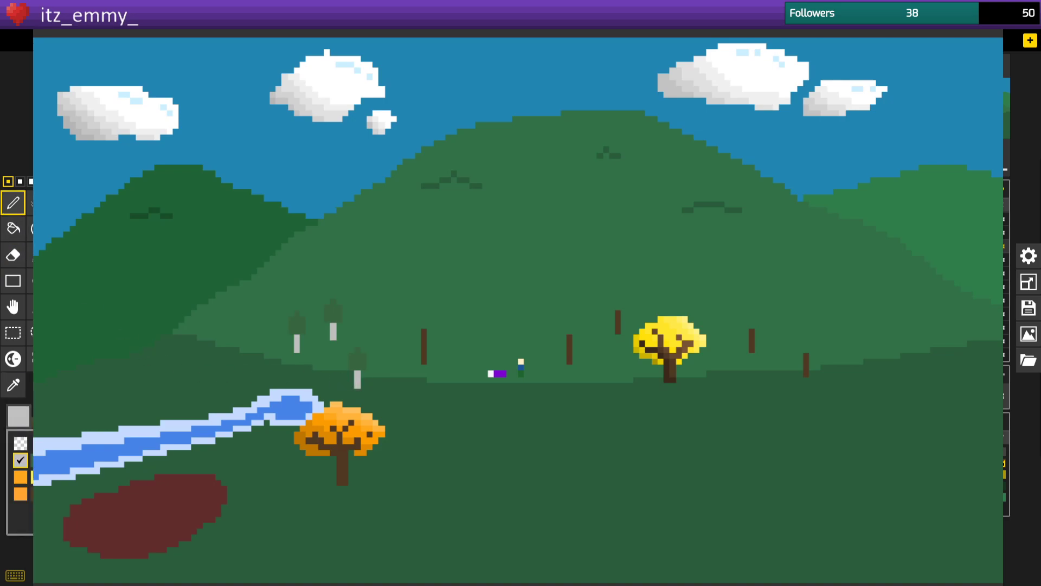
left_click_drag(117, 460, 131, 477)
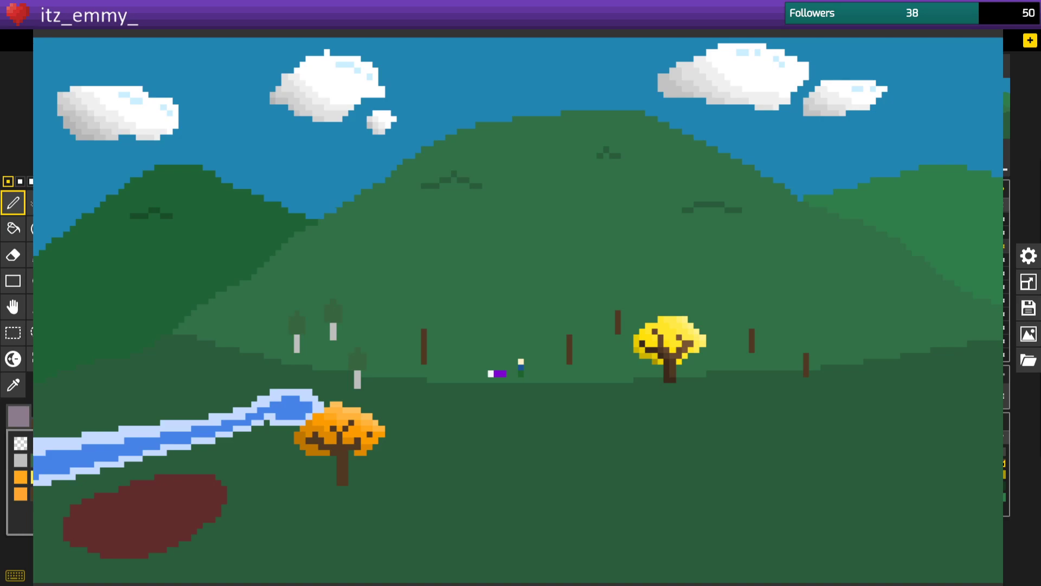
left_click(130, 483)
key("alt+Tab")
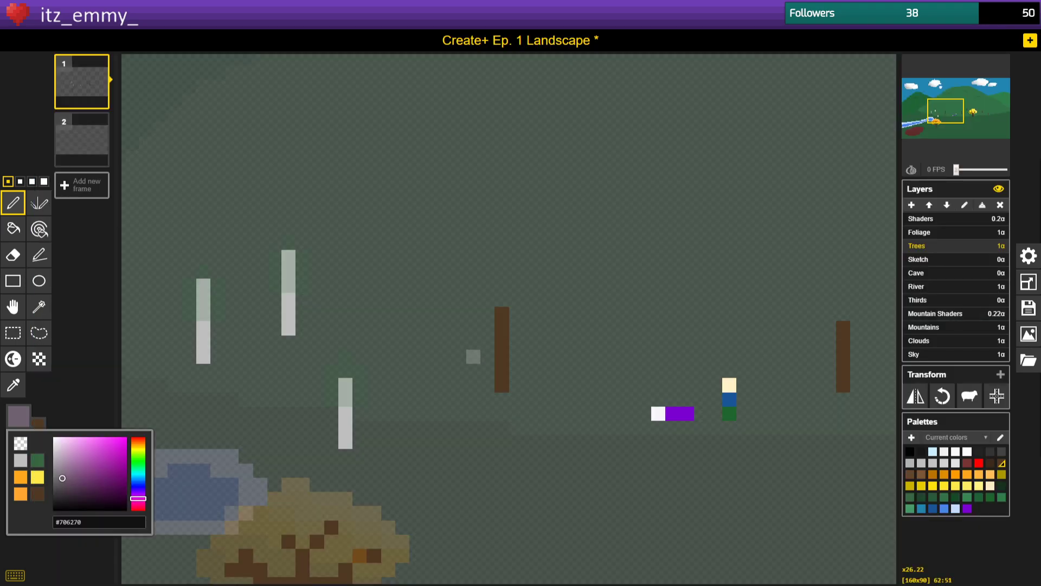
Make the secondary colour transparent and turn the fourth trunk from the left into a shorter, four-pixel purple-gray trunk.
left_click(39, 423)
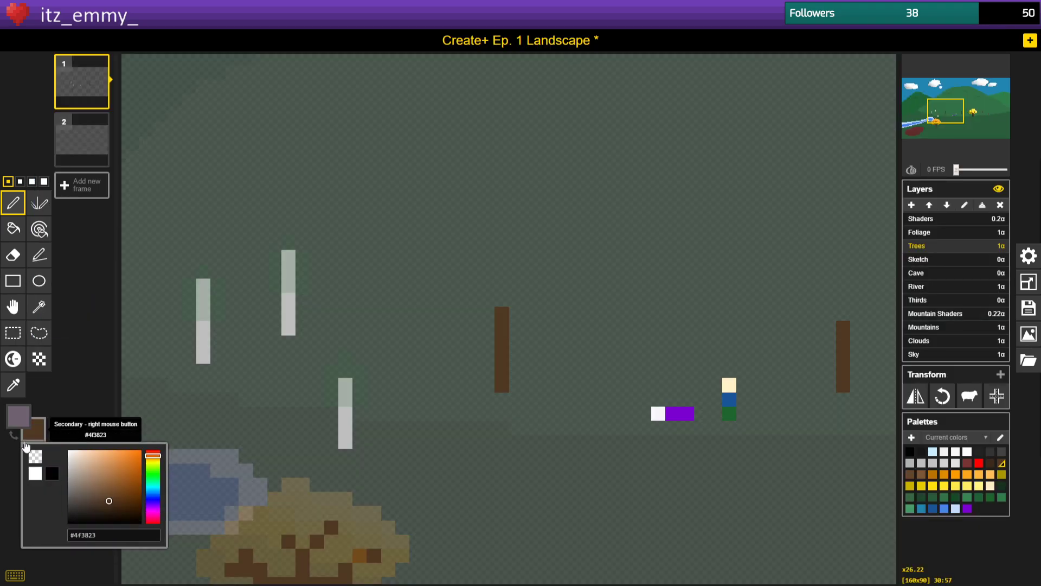
left_click(36, 456)
mouse_move(510, 314)
left_mouse_down()
mouse_move(502, 410)
mouse_move(505, 329)
mouse_move(510, 366)
mouse_move(509, 330)
left_mouse_up()
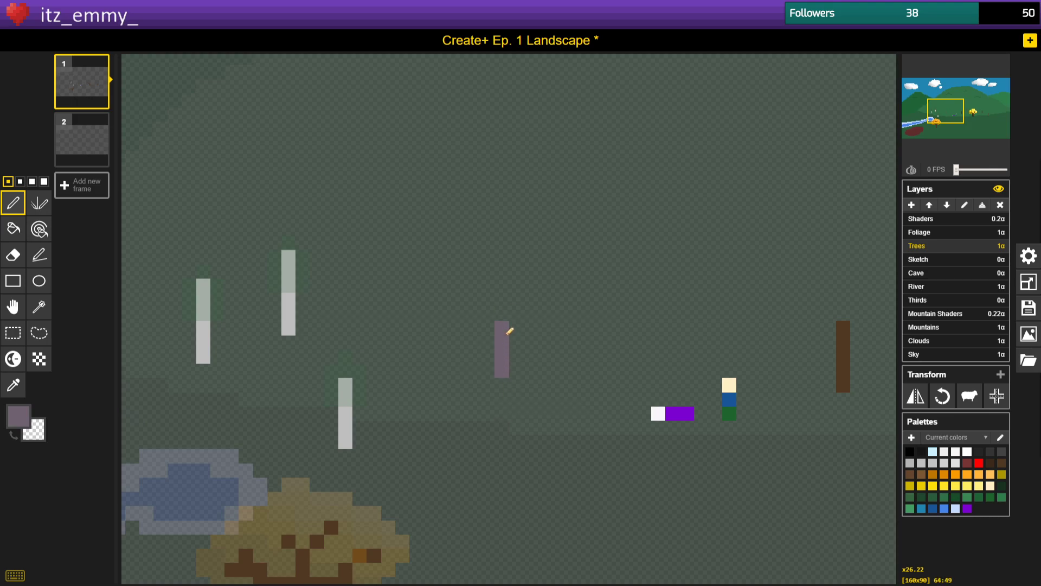
Darken the drawing colour to #655c65 and fill the purple-gray trunk with it.
left_click(19, 416)
left_click_drag(59, 478, 57, 482)
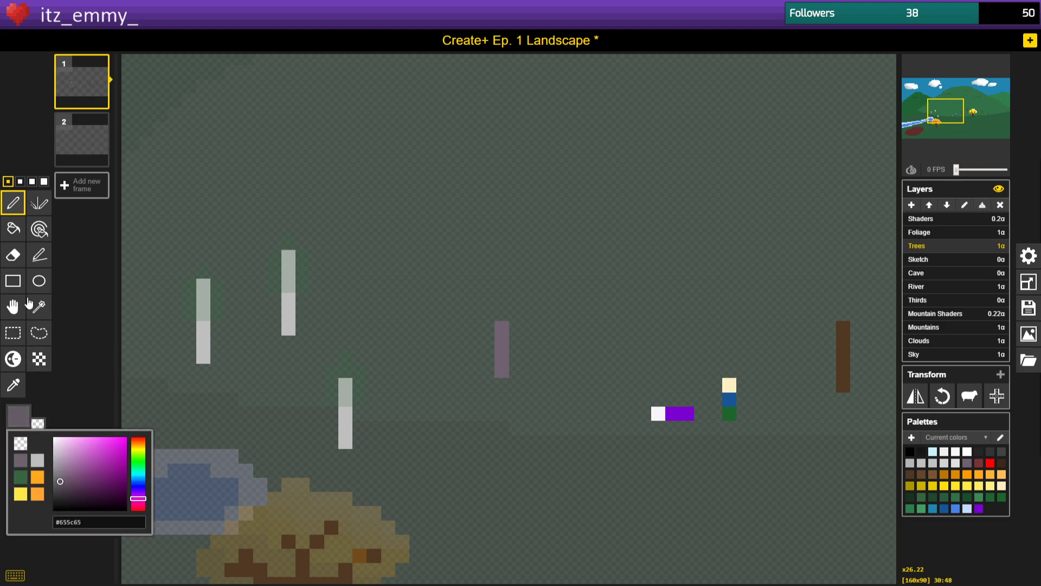
left_click(13, 229)
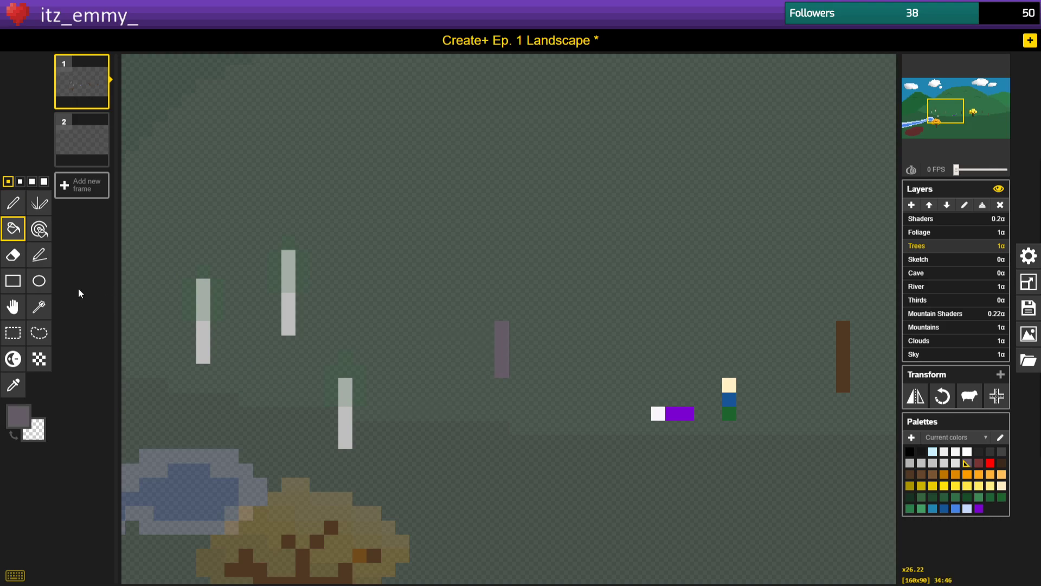
Paint a three-pixel and a five-pixel trunk on either side of the purple-gray one, and extend that one a pixel downward.
left_click(13, 203)
left_click(604, 338)
mouse_move(605, 336)
left_mouse_down()
mouse_move(613, 322)
mouse_move(600, 299)
left_mouse_up()
left_click(435, 283)
left_click_drag(435, 282, 434, 252)
left_click(503, 384)
left_click(602, 356)
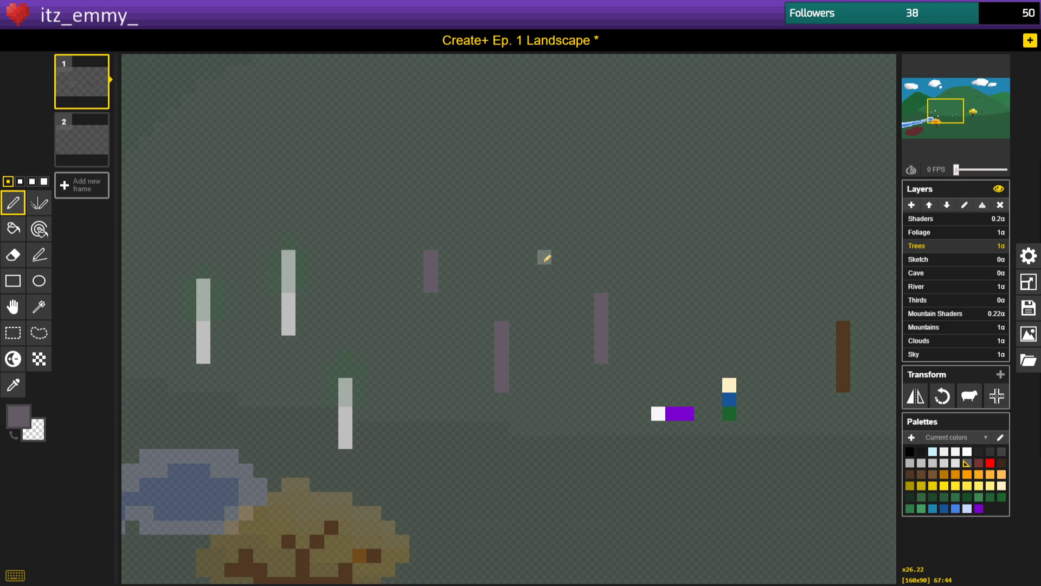
Add two more purple-gray trunks higher up the hillside, one four pixels tall and one three pixels tall.
left_click_drag(553, 243, 546, 200)
scroll(542, 282, "down", 4)
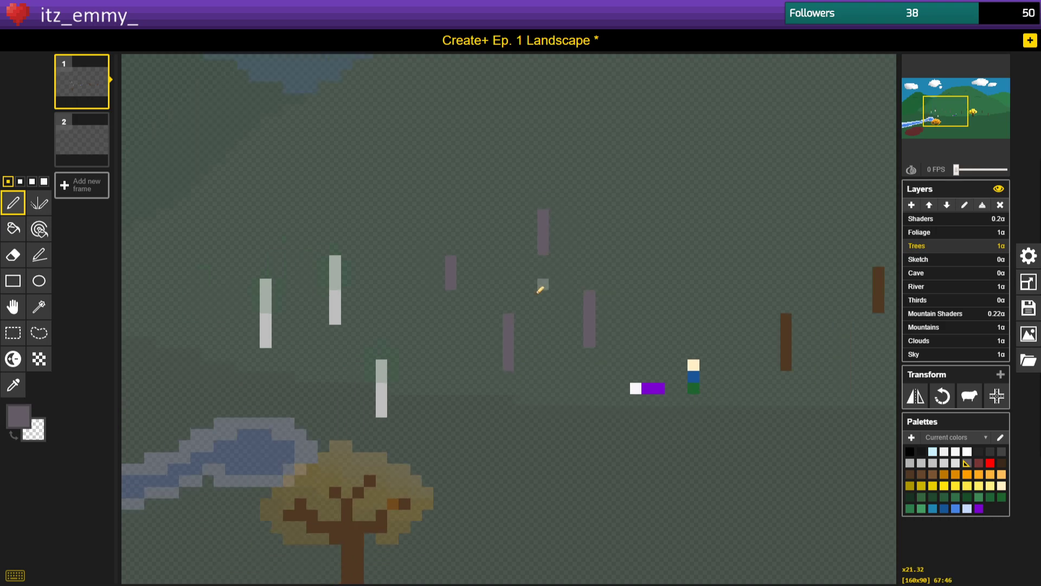
scroll(488, 302, "up", 4)
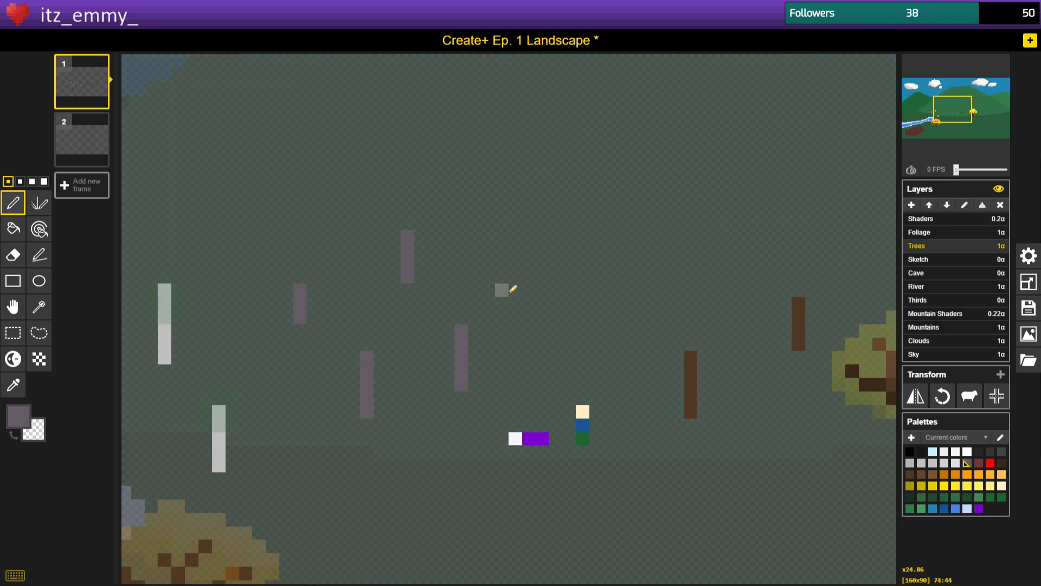
left_click_drag(522, 288, 521, 250)
right_click(519, 246)
scroll(480, 412, "down", 1)
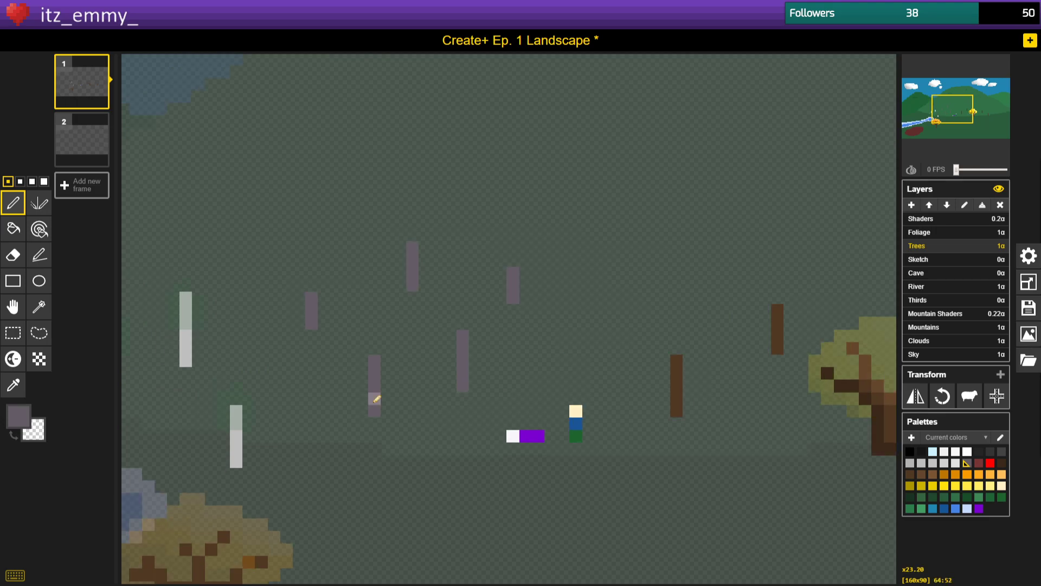
Set the drawing colour to muted purple #7b4e85.
left_click(19, 422)
mouse_move(143, 499)
left_mouse_down()
mouse_move(92, 460)
mouse_move(102, 469)
mouse_move(85, 474)
left_mouse_up()
left_click(92, 477)
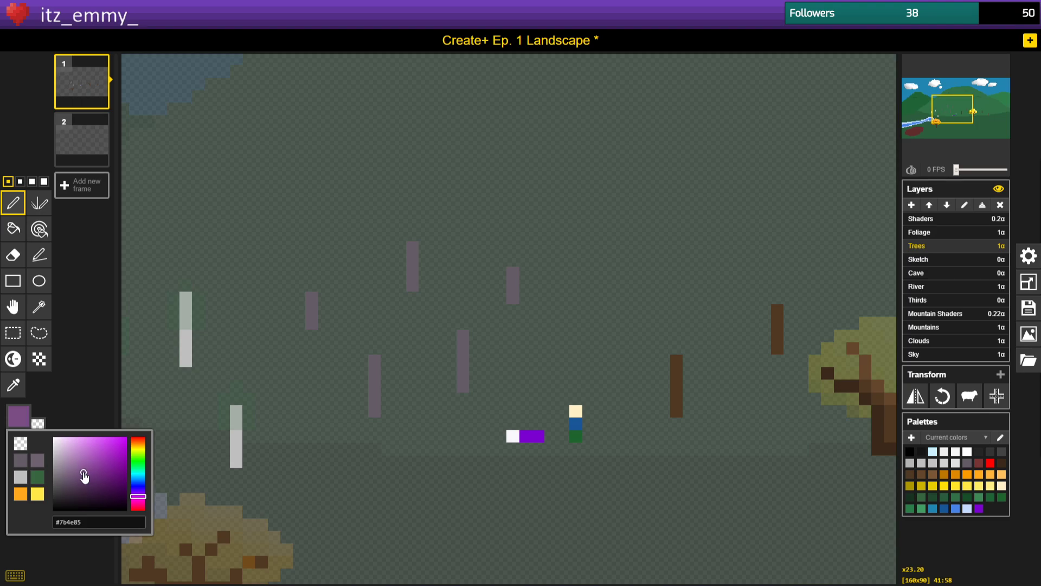
On the Foliage layer, paint a stepped purple crown five pixels wide and five pixels tall on the leftmost purple-gray trunk.
left_click(925, 233)
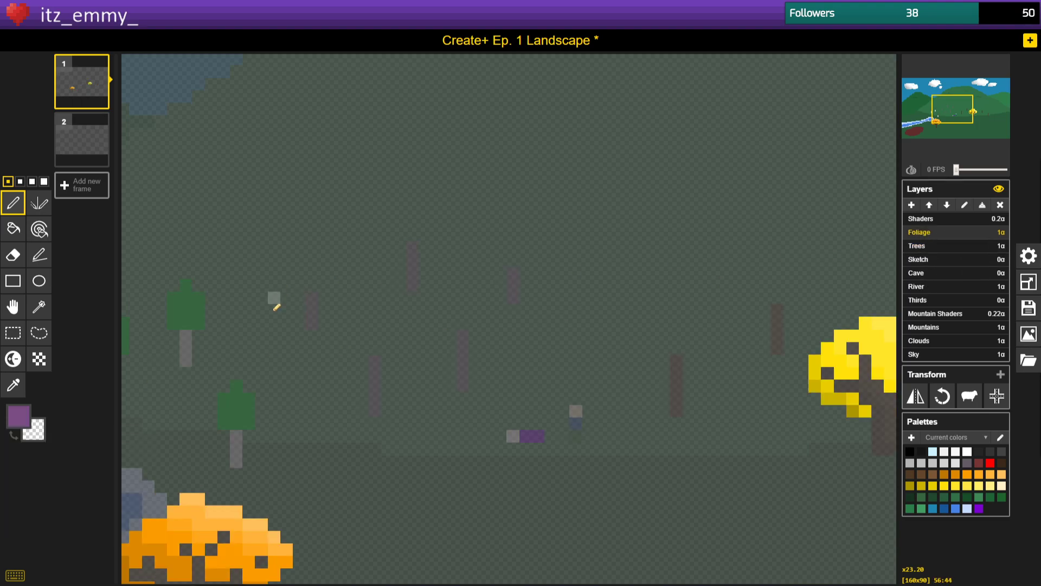
mouse_move(298, 298)
left_mouse_down()
mouse_move(288, 305)
mouse_move(317, 283)
mouse_move(310, 264)
mouse_move(325, 308)
mouse_move(313, 309)
left_mouse_up()
left_click(290, 286)
left_click_drag(313, 310, 315, 300)
mouse_move(314, 300)
left_mouse_down()
mouse_move(336, 298)
mouse_move(337, 310)
left_mouse_up()
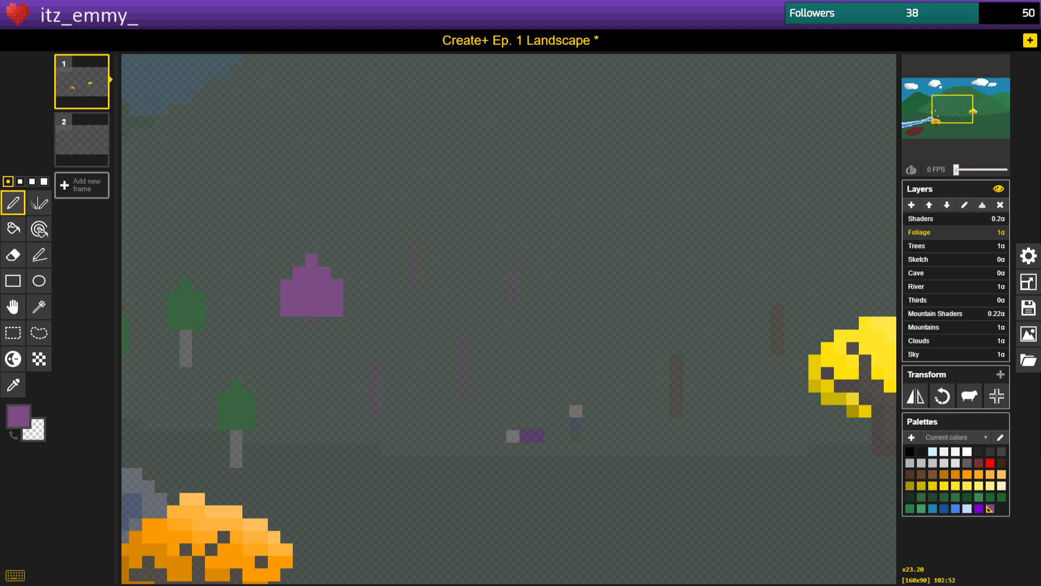
Check the purple crown in the full landscape and remove it from its trunk.
key("alt+Tab")
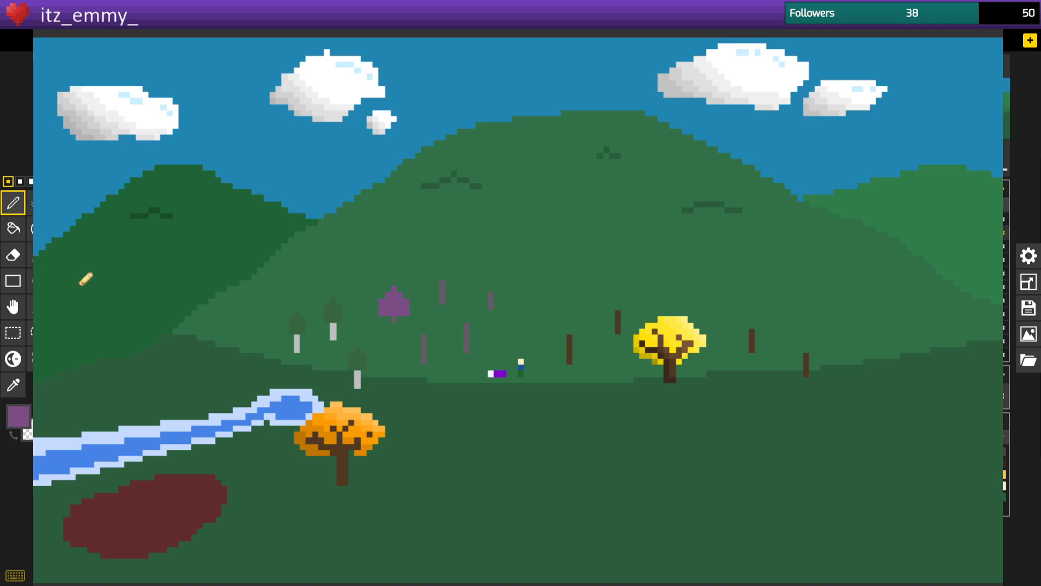
key("alt+Tab")
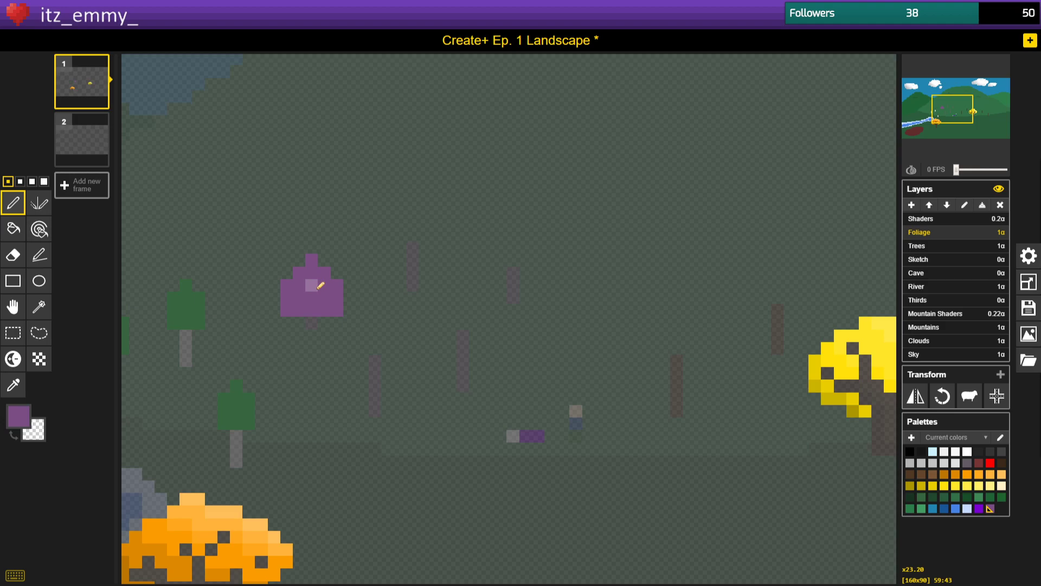
left_click_drag(320, 285, 343, 310)
key("ctrl+z")
key("ctrl+z")
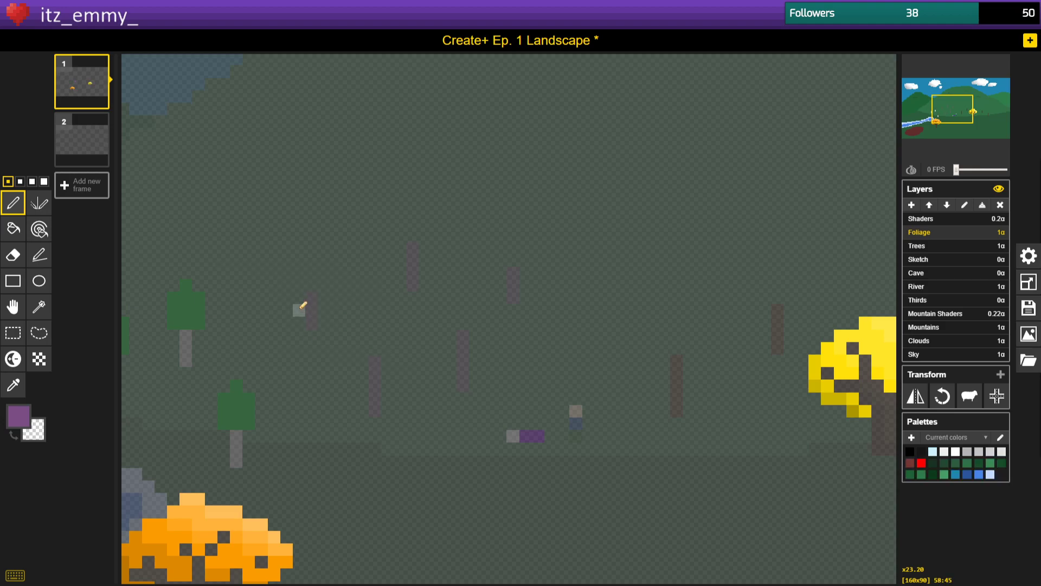
Paint a purple crown three pixels wide on the leftmost purple-gray trunk and a stepped crown seven pixels wide and five tall on the front one.
mouse_move(299, 297)
left_mouse_down()
mouse_move(337, 297)
mouse_move(325, 282)
mouse_move(304, 283)
left_mouse_up()
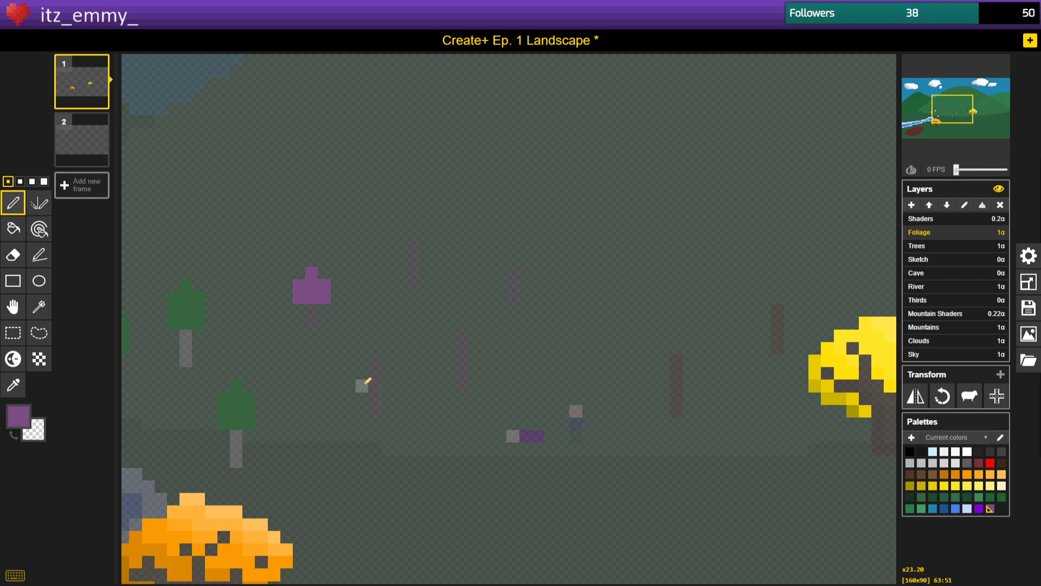
mouse_move(367, 363)
left_mouse_down()
mouse_move(386, 351)
mouse_move(365, 350)
mouse_move(377, 349)
mouse_move(376, 338)
mouse_move(355, 370)
mouse_move(393, 362)
mouse_move(395, 380)
mouse_move(354, 383)
mouse_move(394, 380)
left_mouse_up()
left_click(412, 374)
left_click(337, 373)
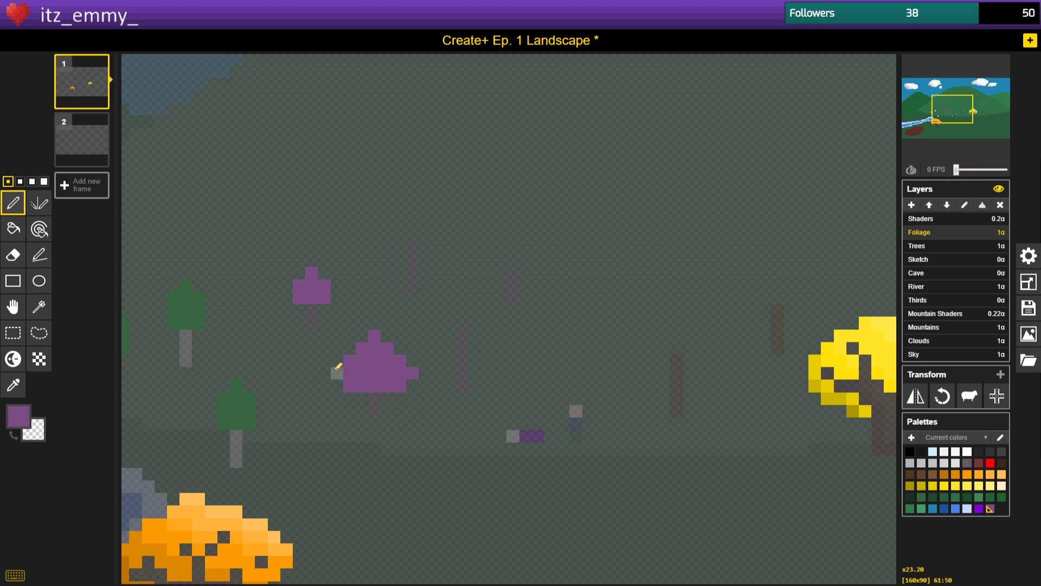
Try notches in the bottom row of the front purple crown and purple pixels running down its trunk.
right_click(349, 386)
right_click(400, 385)
right_click(374, 385)
left_click(350, 386)
left_click(400, 386)
left_click(375, 386)
scroll(270, 404, "up", 4)
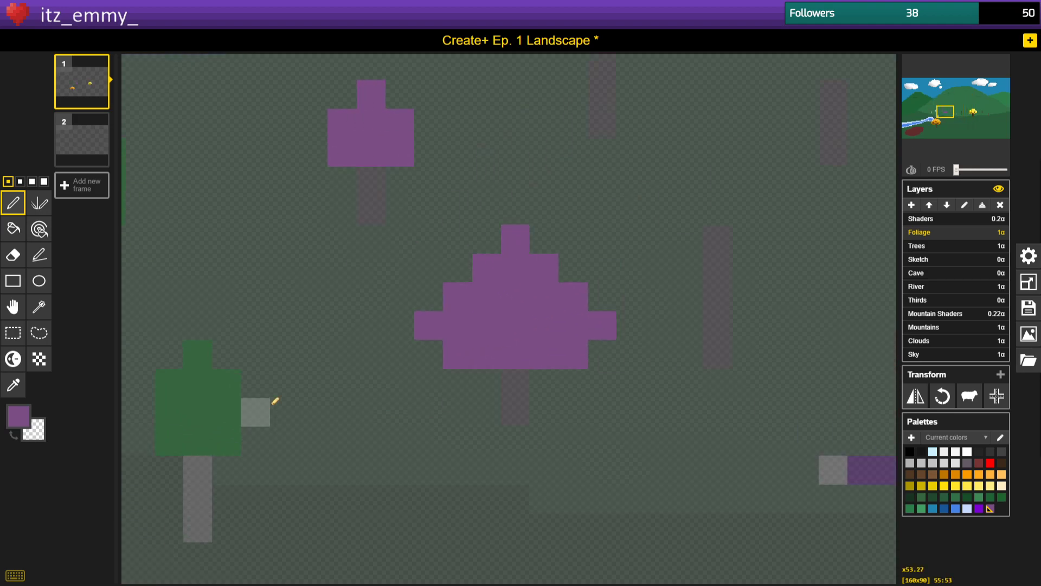
left_click(515, 383)
left_click(516, 412)
key("ctrl+z")
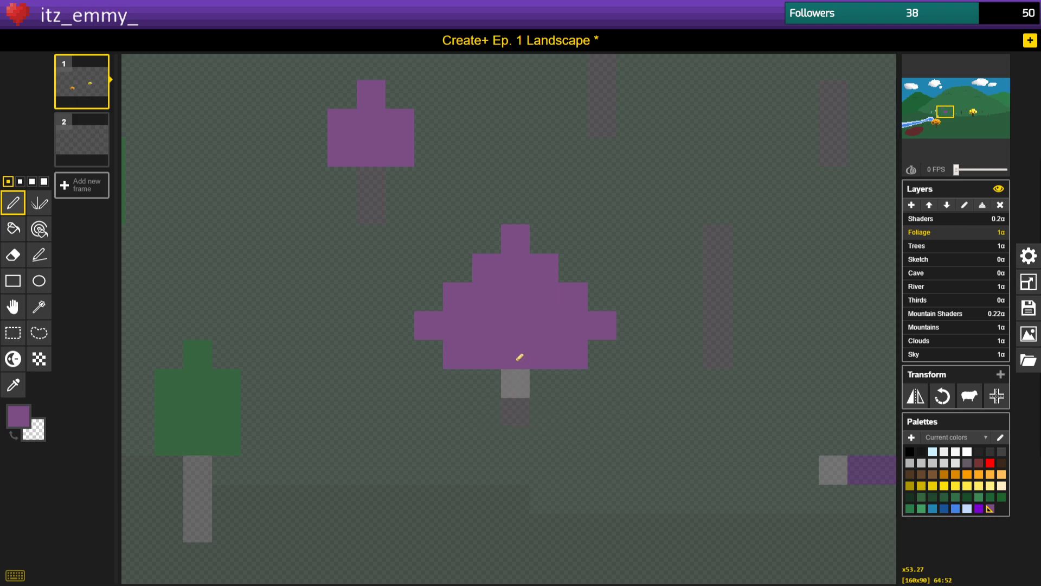
Paint purple crowns three pixels wide with a single-pixel tip on the two upper trunks and save the artwork.
scroll(260, 272, "down", 1)
scroll(416, 552, "down", 1)
scroll(493, 331, "up", 1)
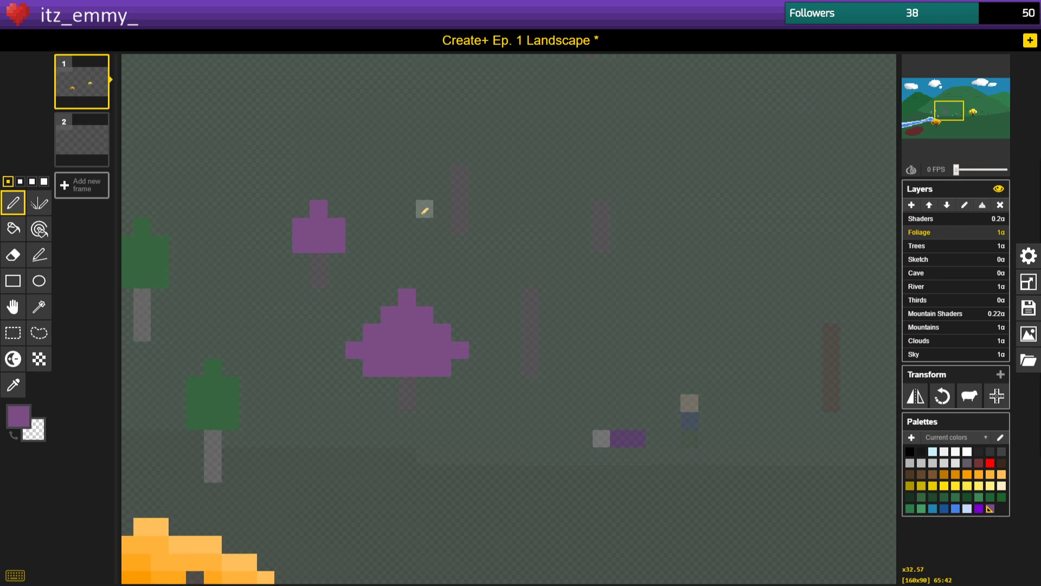
scroll(328, 190, "up", 1)
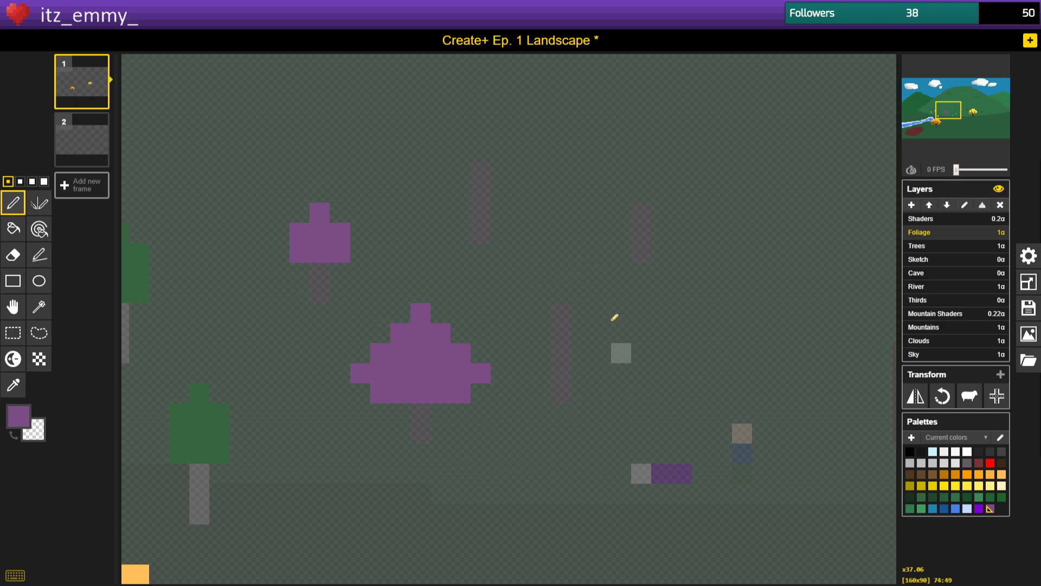
left_click_drag(460, 189, 501, 185)
left_click(481, 152)
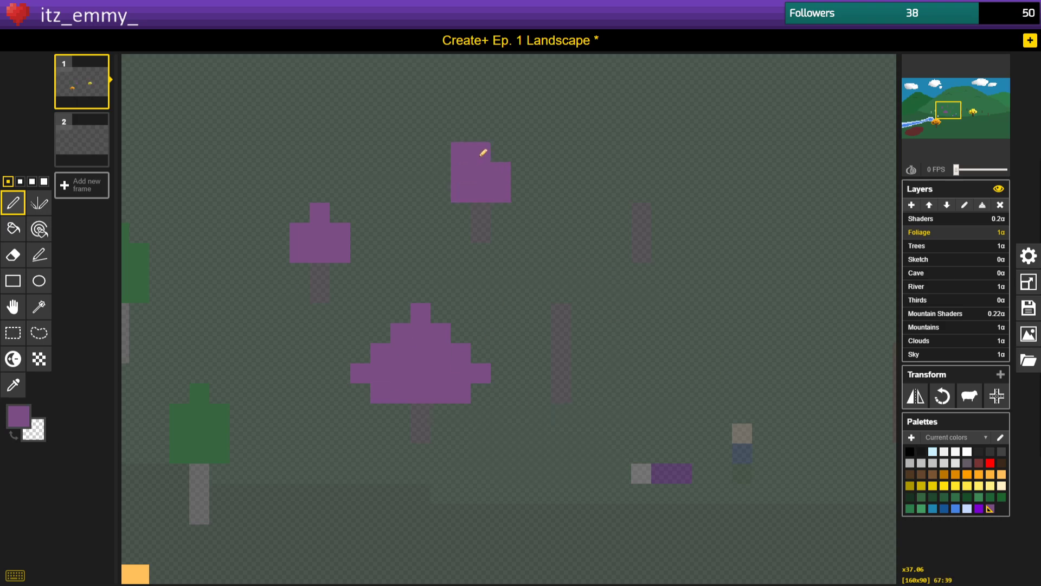
mouse_move(620, 232)
left_mouse_down()
mouse_move(659, 231)
mouse_move(631, 208)
left_mouse_up()
left_click(640, 192)
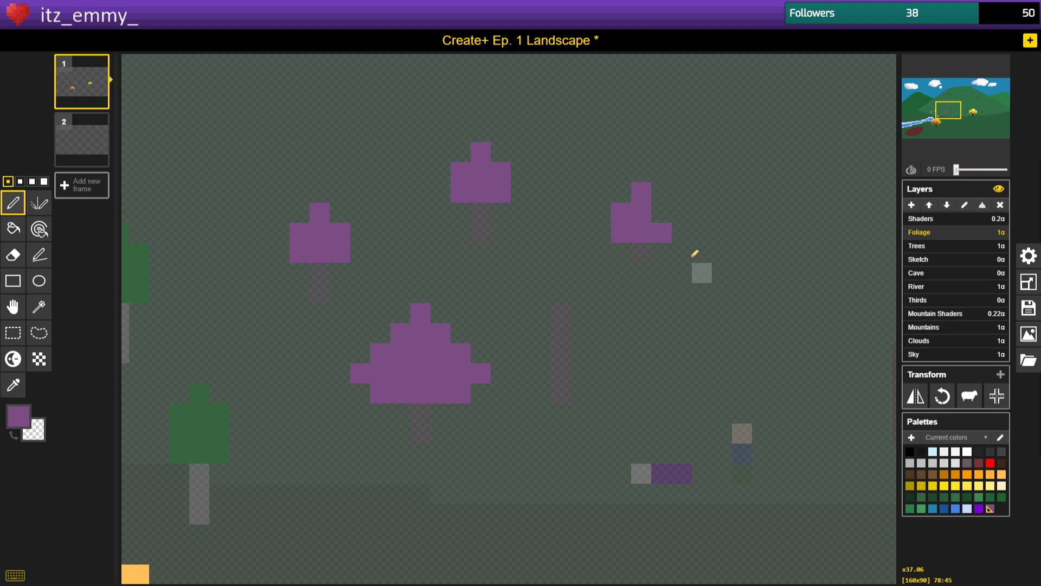
left_click(622, 192)
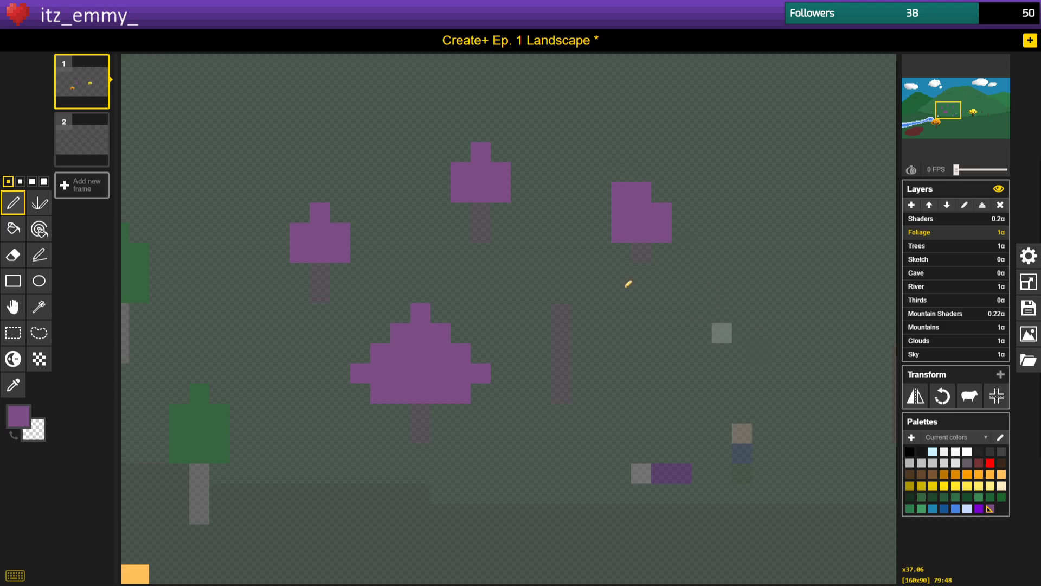
key("ctrl+z")
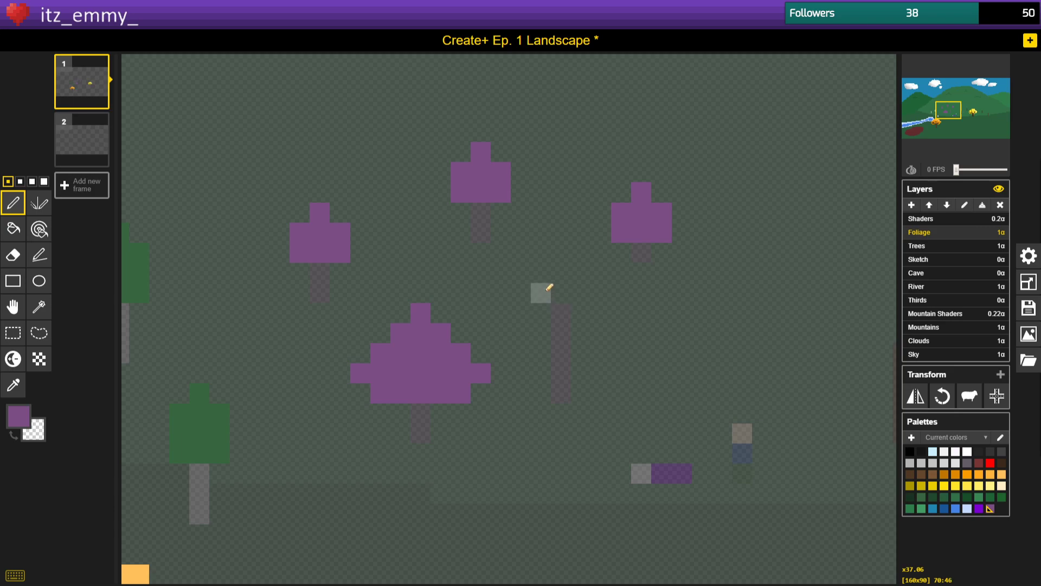
key("ctrl+s")
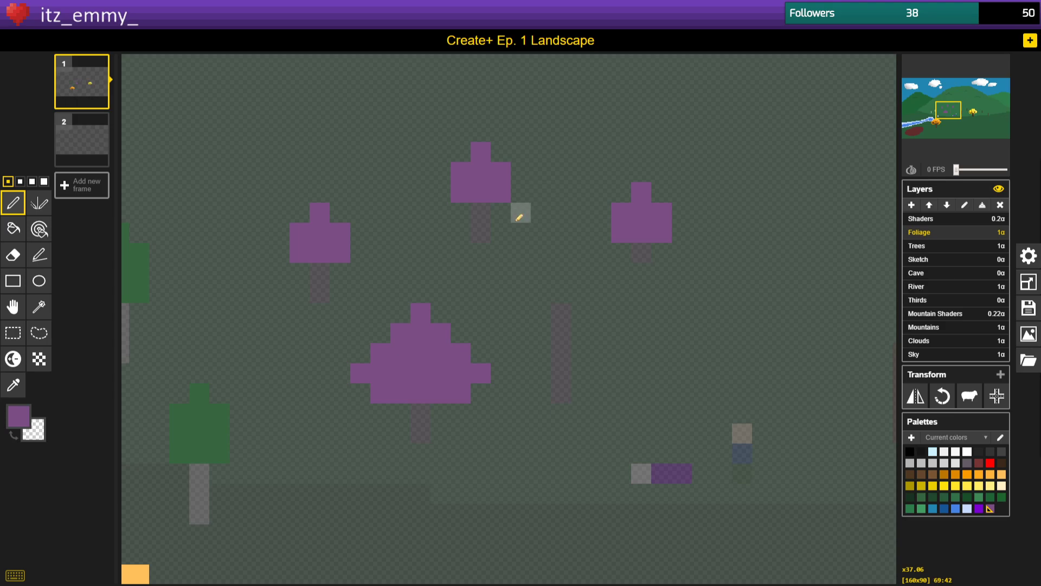
Paint a stepped purple crown five pixels wide and four pixels tall on the remaining bare purple-gray trunk.
mouse_move(541, 358)
left_mouse_down()
mouse_move(541, 335)
mouse_move(572, 334)
mouse_move(570, 346)
mouse_move(577, 334)
mouse_move(546, 317)
mouse_move(579, 314)
mouse_move(560, 297)
mouse_move(592, 351)
mouse_move(599, 314)
left_mouse_up()
left_click(560, 292)
right_click(603, 312)
left_click(603, 353)
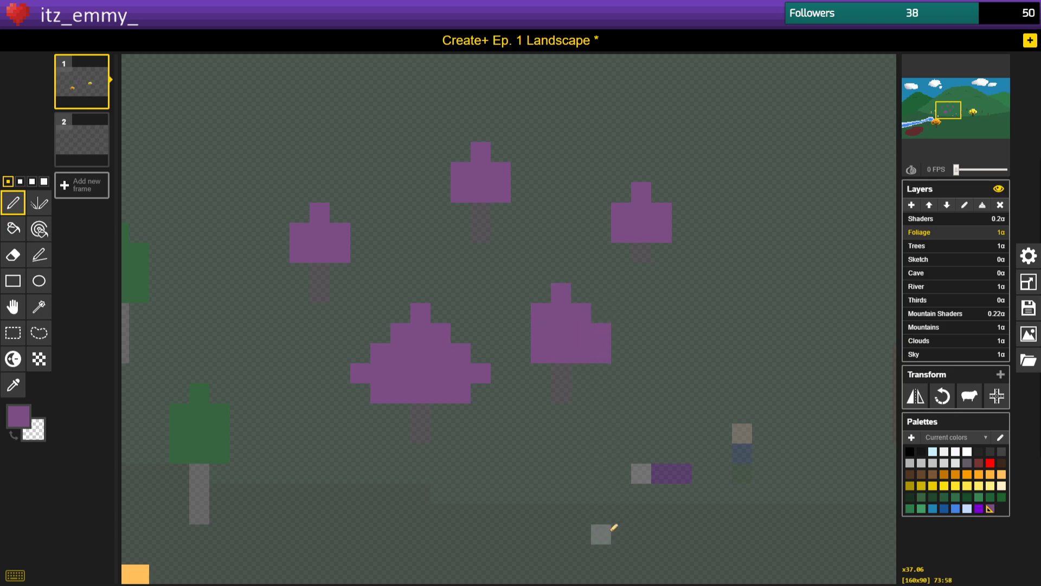
left_click(521, 351)
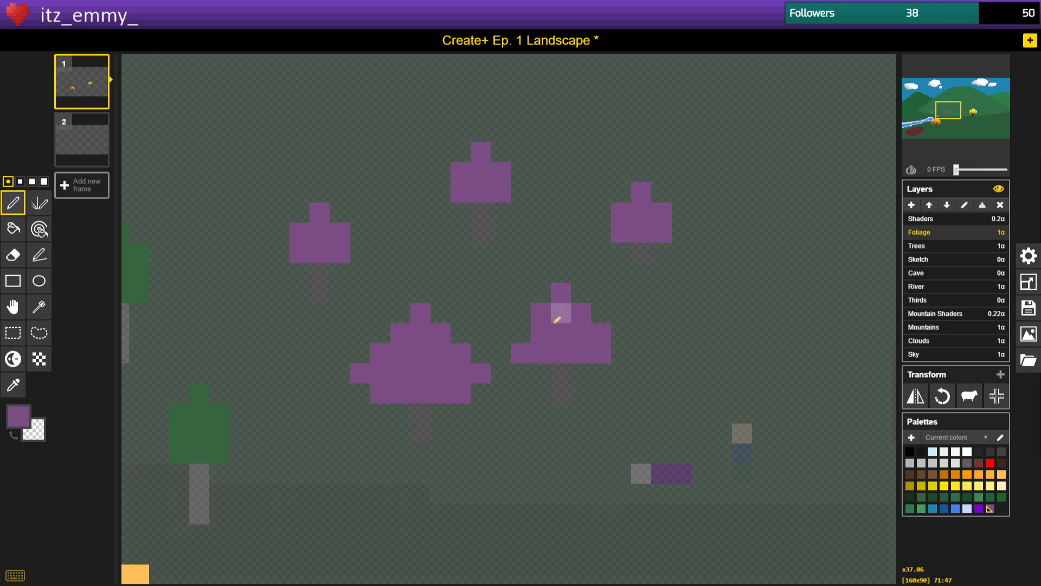
scroll(522, 409, "down", 5)
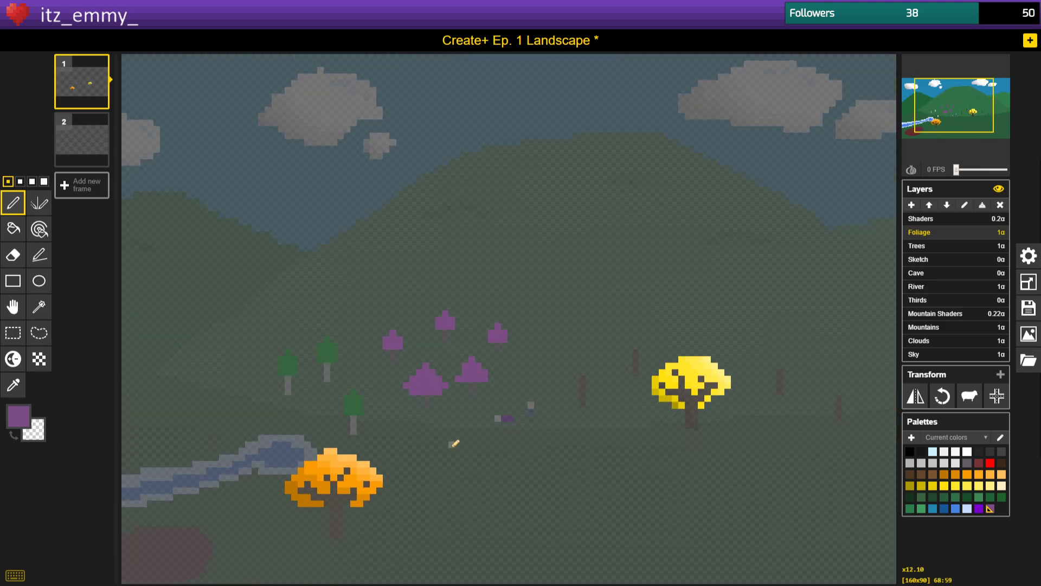
scroll(455, 443, "down", 2)
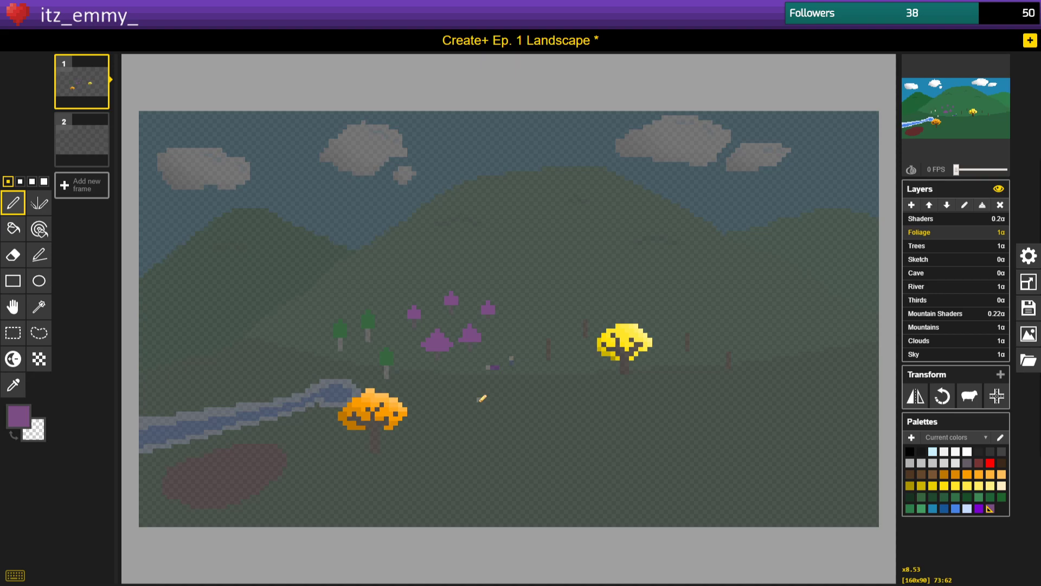
scroll(482, 375, "up", 3)
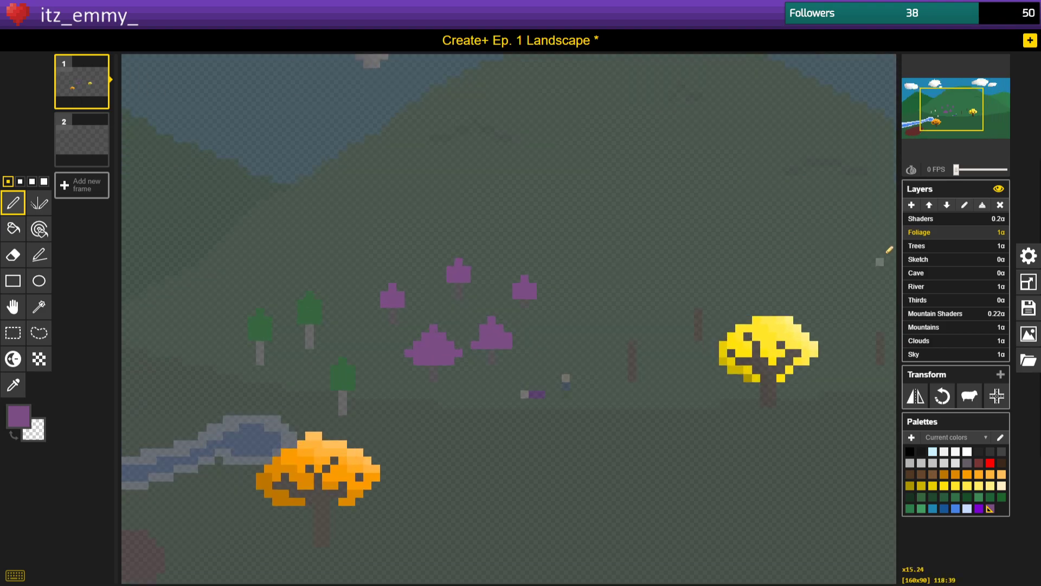
On the Trees layer, recolour all the purple-gray trunks at once to the darker gray #585258.
left_click(959, 248)
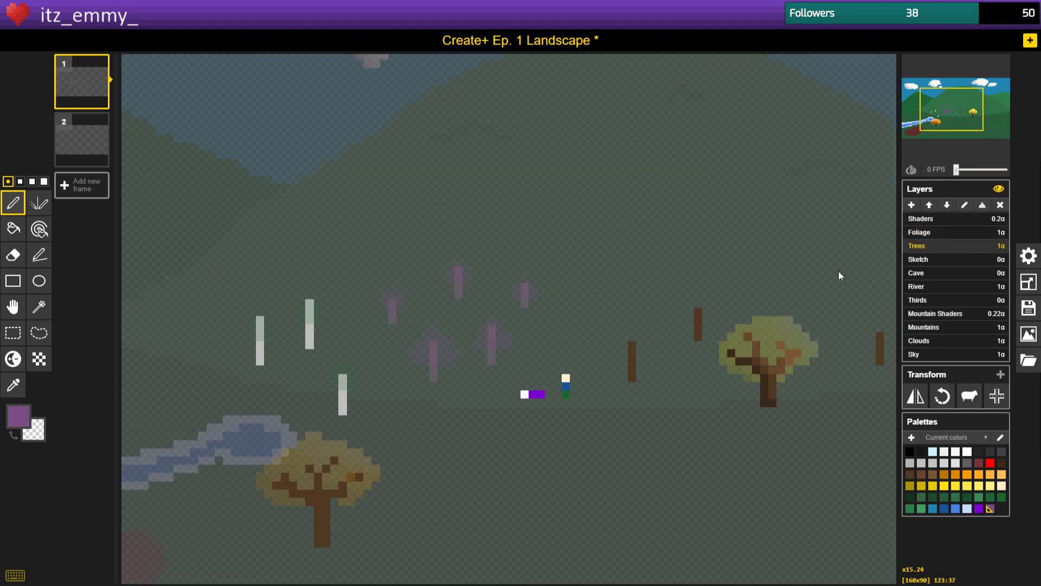
left_click(13, 384)
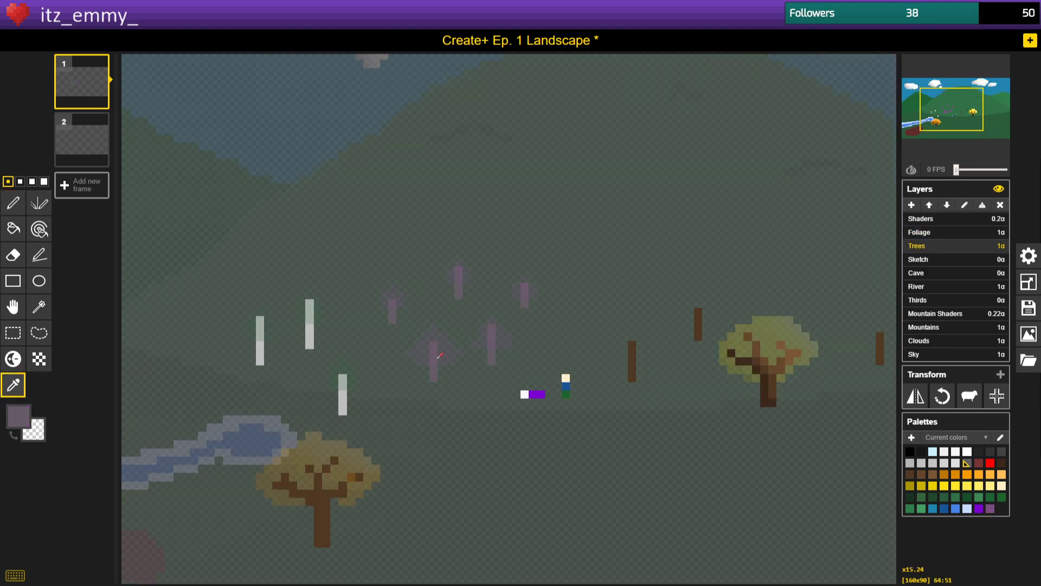
left_click(13, 204)
left_click(18, 416)
left_click(57, 485)
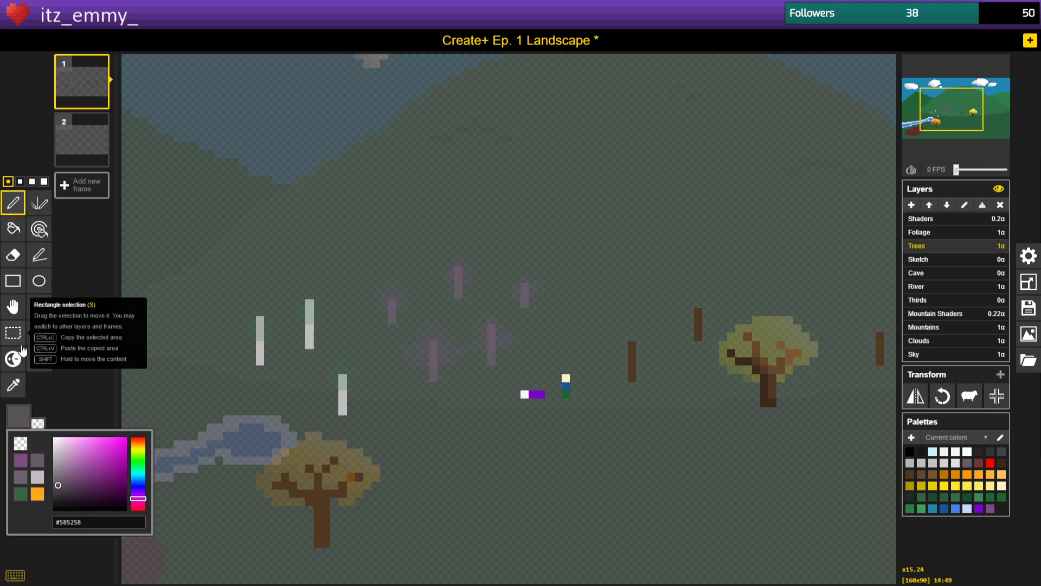
left_click(41, 238)
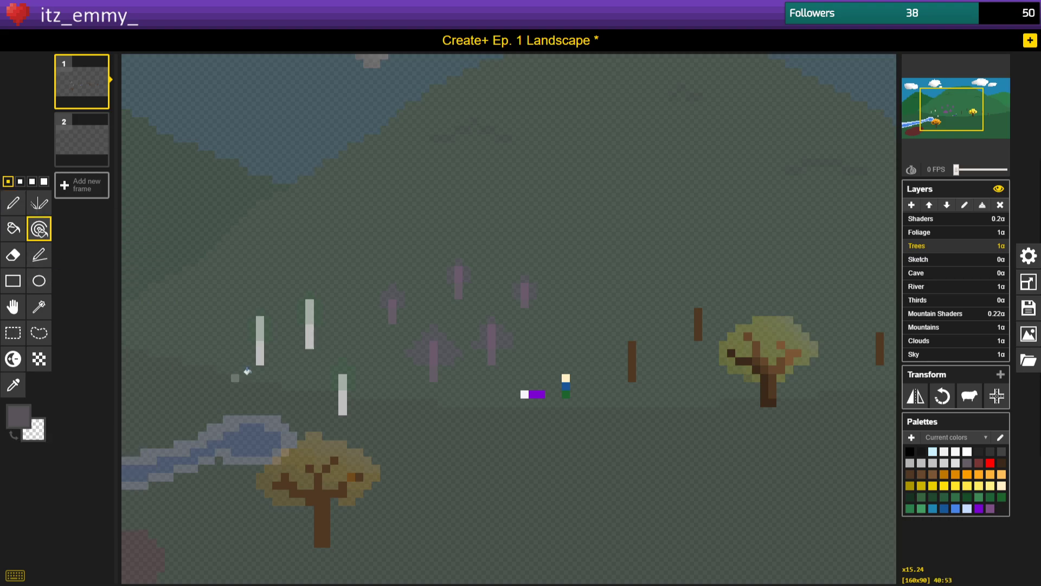
left_click(391, 311)
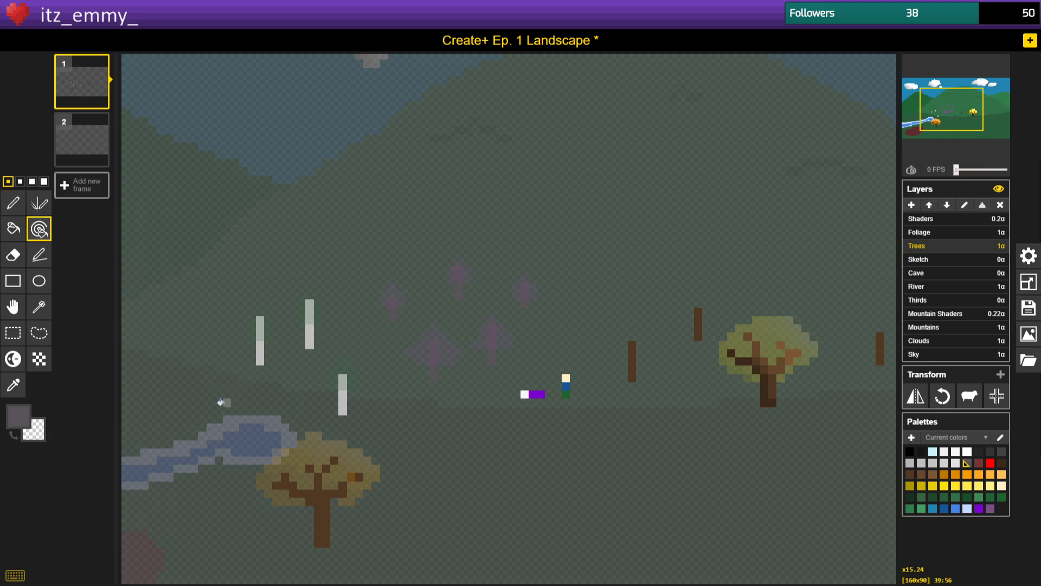
Return to the Foliage layer with the Pen tool and sample the crown purple as the drawing colour.
left_click(13, 204)
left_click(940, 233)
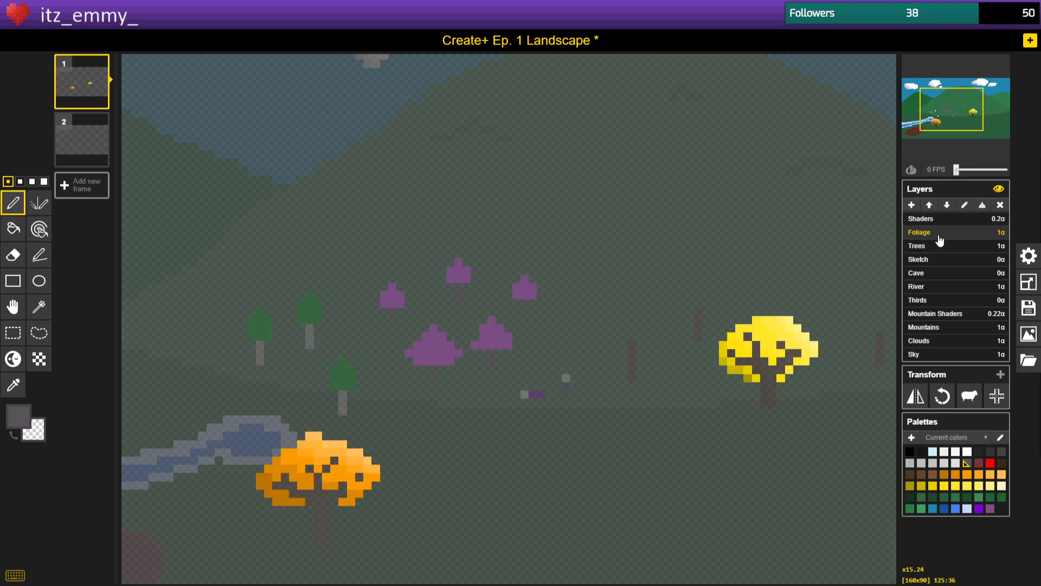
left_click(15, 385)
left_click(433, 347)
left_click(24, 209)
scroll(244, 376, "down", 3)
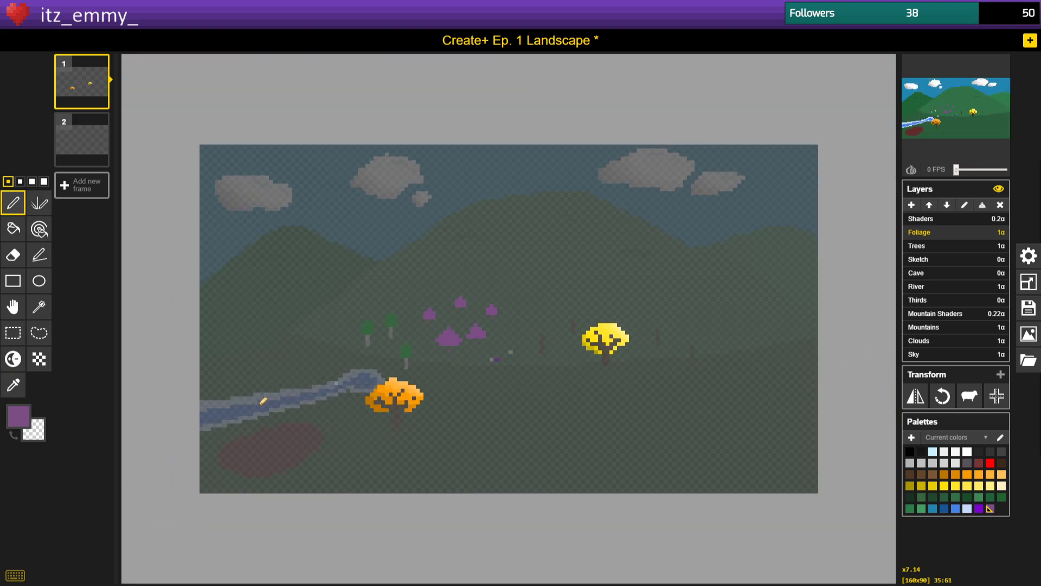
scroll(263, 400, "up", 3)
scroll(379, 336, "up", 3)
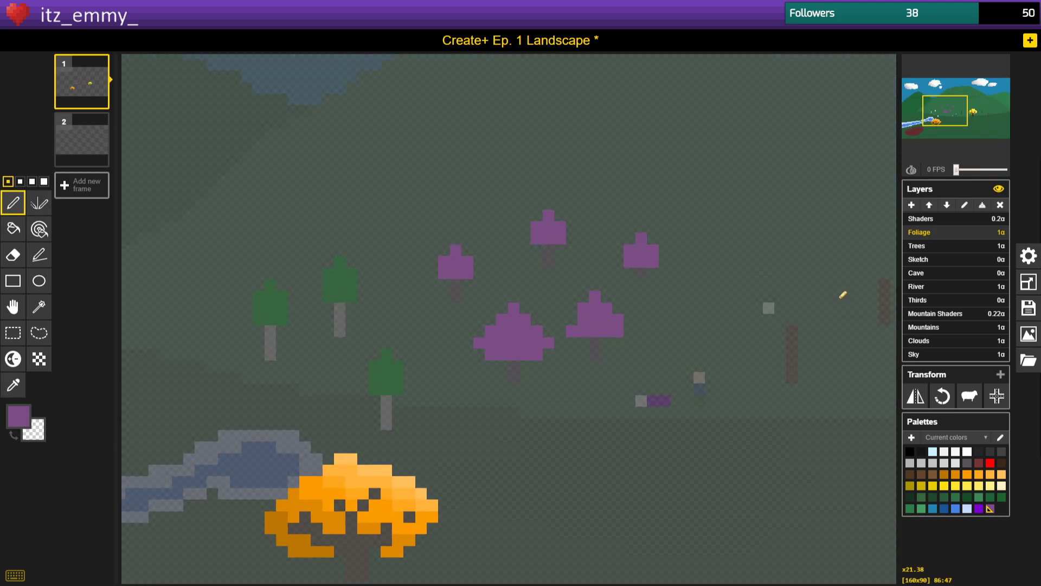
On the Trees layer, sample the light gray of the green trees' trunks and add two five-pixel-tall trunks beside them.
left_click(925, 250)
left_click(12, 384)
left_click(270, 342)
left_click(3, 201)
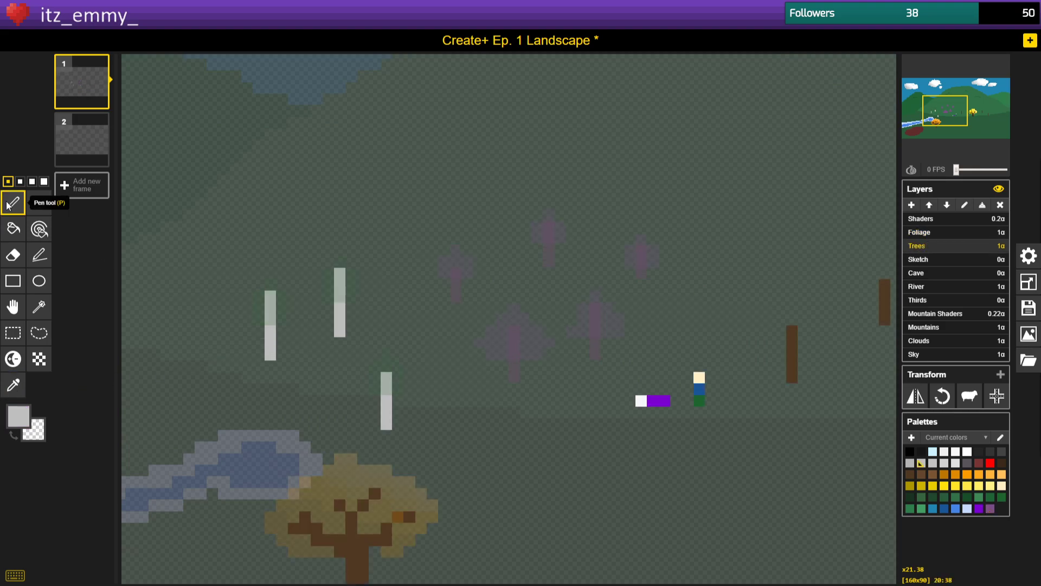
left_click_drag(207, 374, 209, 347)
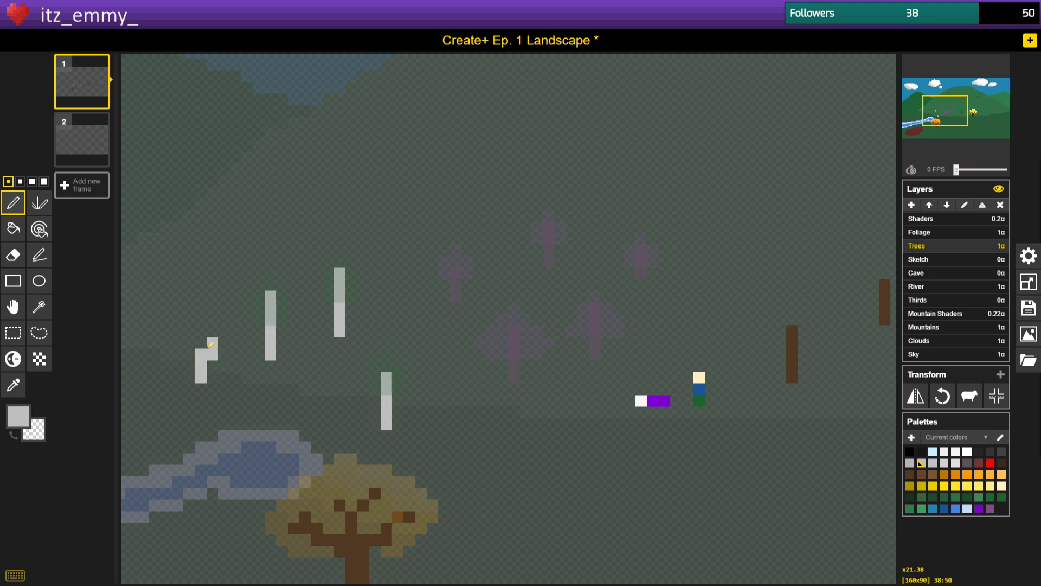
right_click(211, 344)
right_click(210, 354)
left_click(202, 342)
left_click(201, 332)
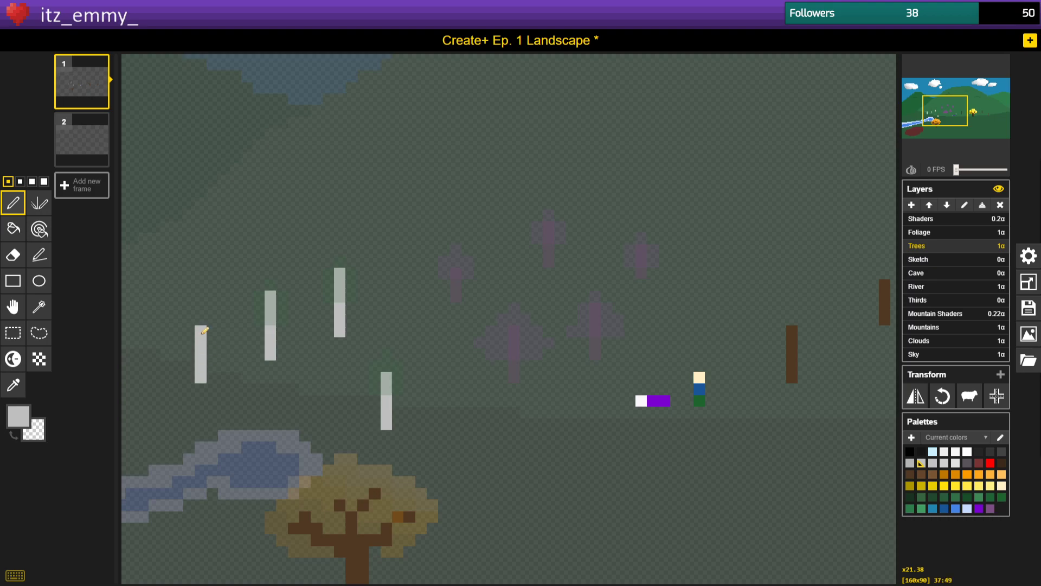
left_click_drag(305, 412, 306, 388)
Paint three light-gray trunks westward above the river, two five pixels tall and the one nearest the bank four pixels tall.
scroll(289, 379, "down", 3)
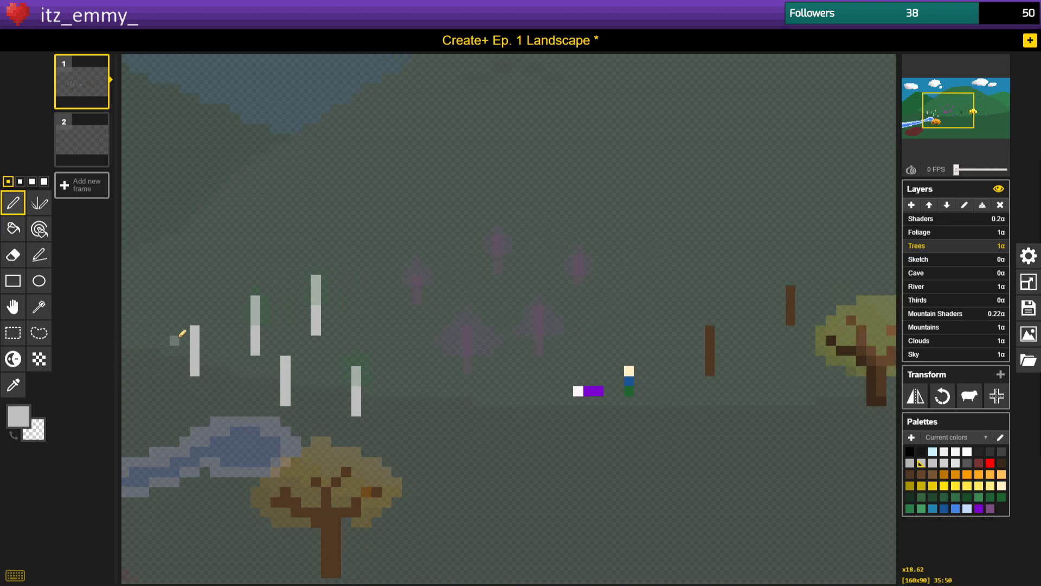
scroll(133, 379, "up", 4)
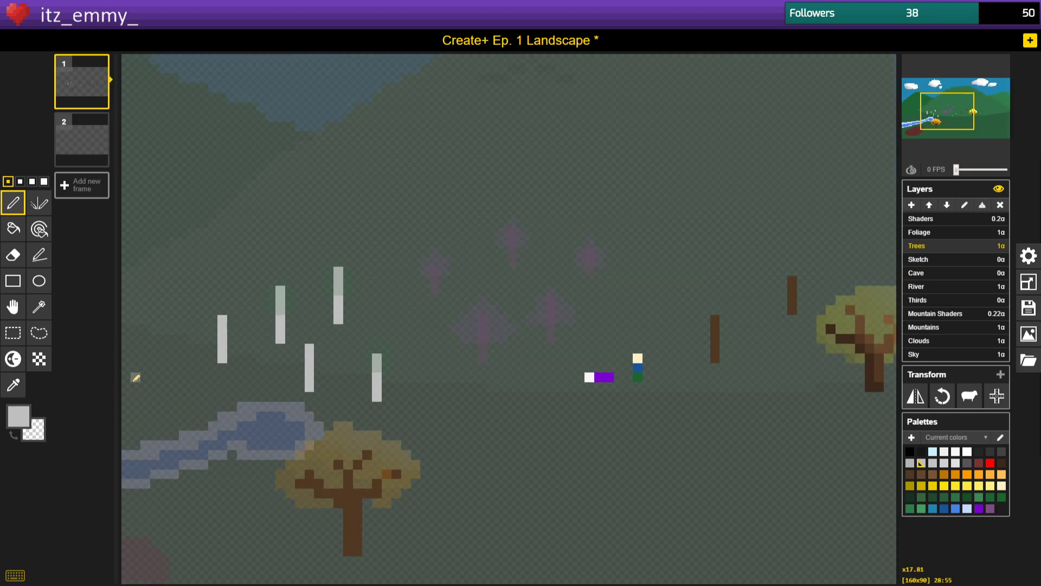
left_click(937, 124)
left_click_drag(937, 123, 919, 120)
left_click_drag(592, 359, 593, 293)
left_click_drag(497, 425, 496, 368)
left_click_drag(425, 377, 425, 305)
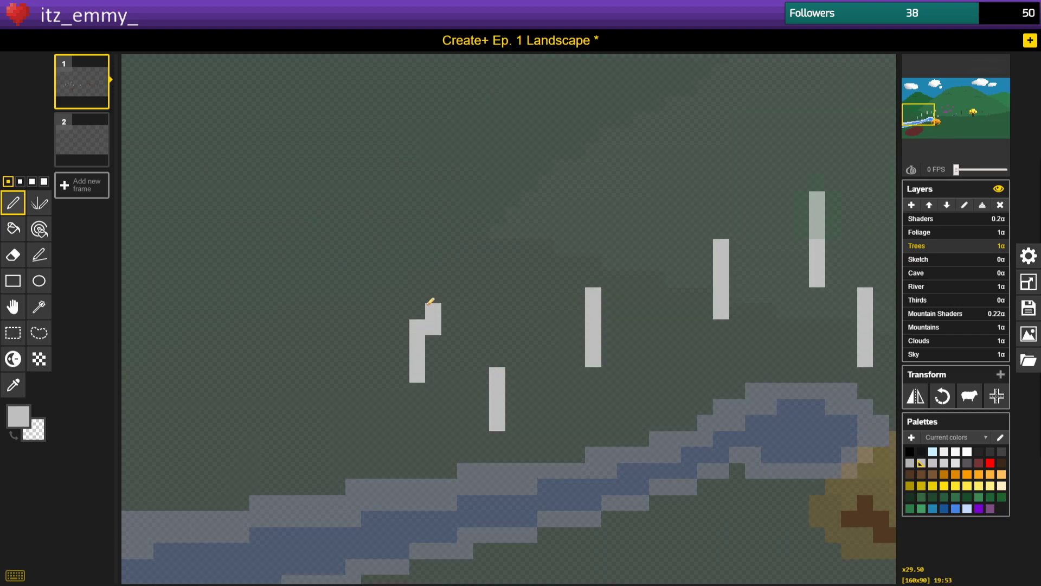
Extend the row above the river with three more light-gray trunks, two six pixels tall and one five pixels tall.
mouse_move(316, 434)
left_mouse_down()
mouse_move(309, 369)
mouse_move(320, 361)
mouse_move(319, 408)
left_mouse_up()
left_click_drag(305, 375, 303, 409)
mouse_move(209, 455)
left_mouse_down()
mouse_move(210, 467)
mouse_move(210, 386)
mouse_move(257, 374)
mouse_move(254, 359)
left_mouse_up()
right_click(242, 359)
right_click(242, 374)
left_click(260, 342)
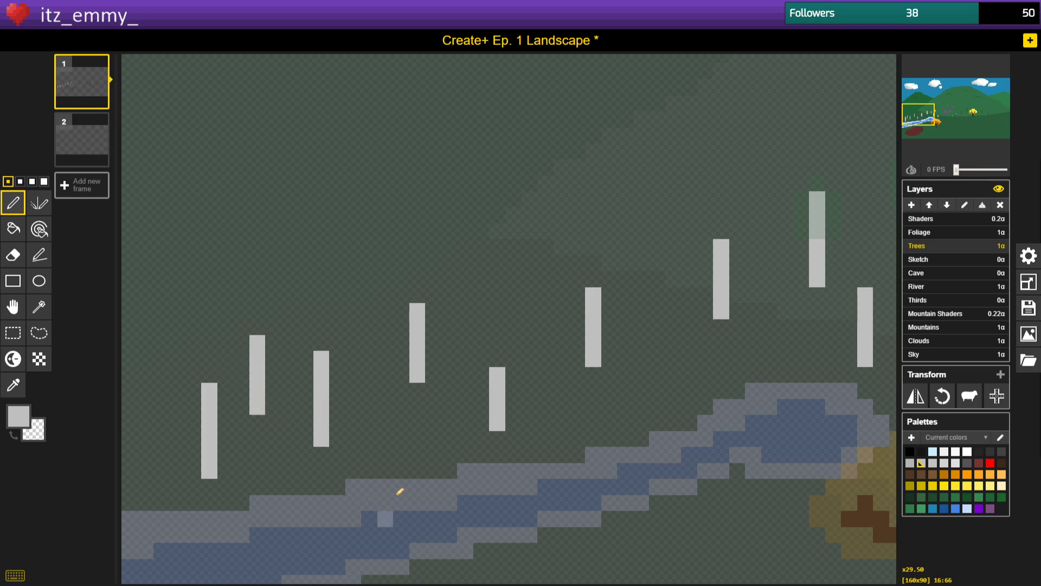
Lengthen the four-pixel trunk near the riverbank by one pixel and add a five-pixel-tall light-gray trunk in the gap higher up the slope.
scroll(396, 505, "down", 2)
left_click(352, 353)
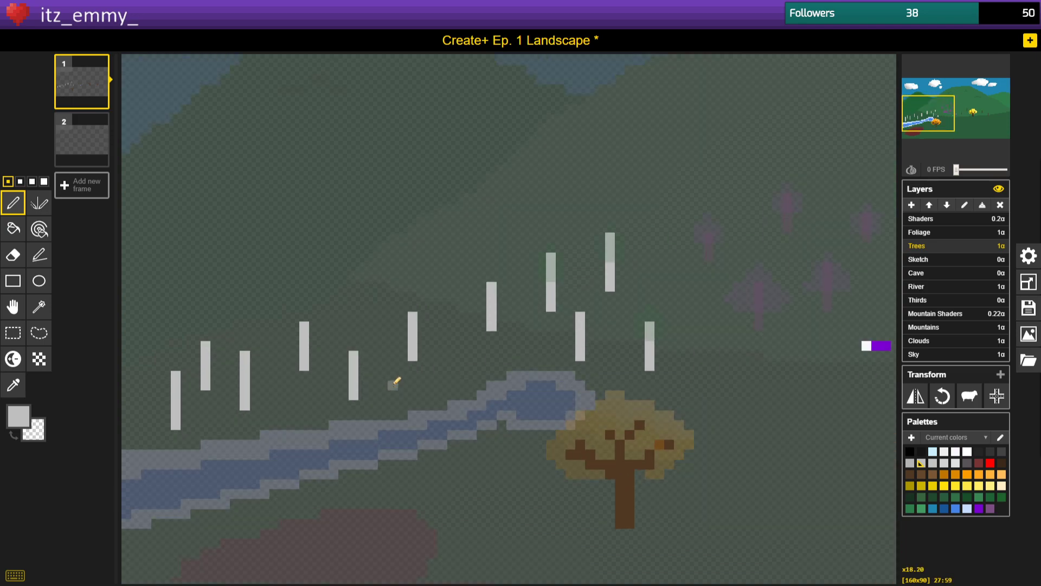
left_click_drag(442, 329, 440, 282)
right_click(432, 280)
right_click(432, 296)
left_click(442, 287)
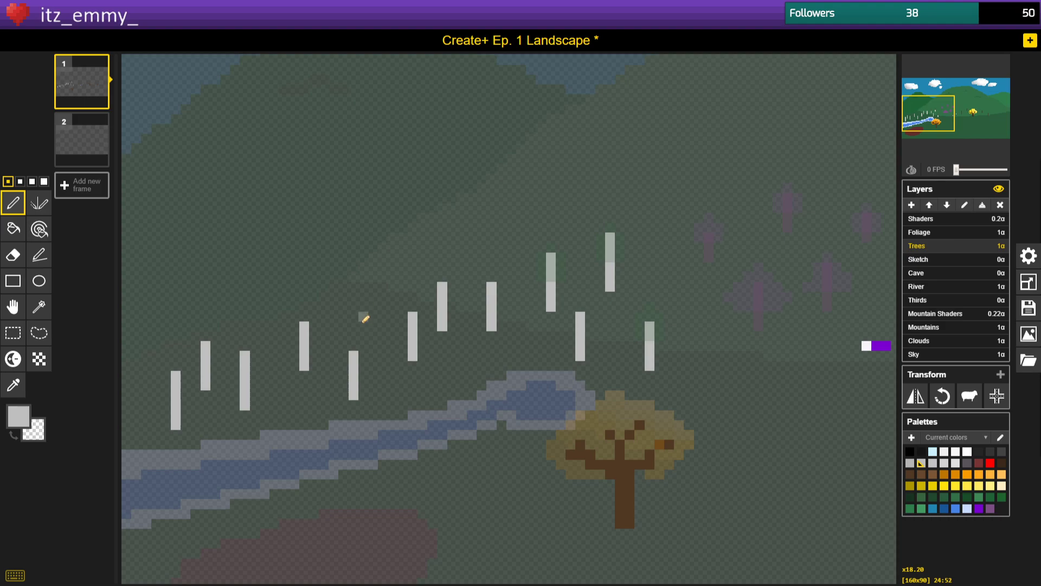
mouse_move(365, 316)
left_mouse_down()
mouse_move(368, 290)
mouse_move(281, 184)
mouse_move(350, 167)
left_mouse_up()
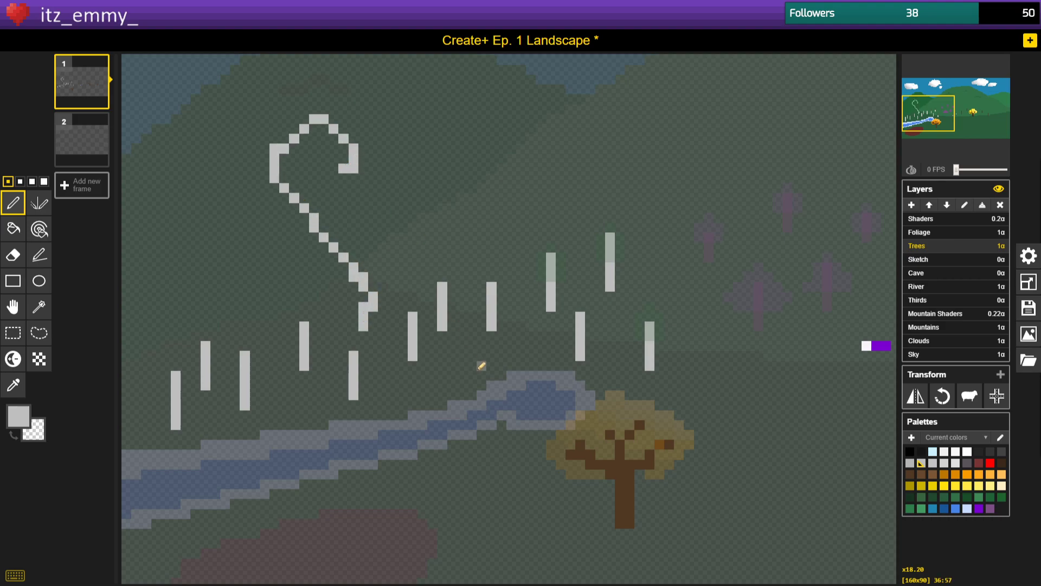
key("ctrl+z")
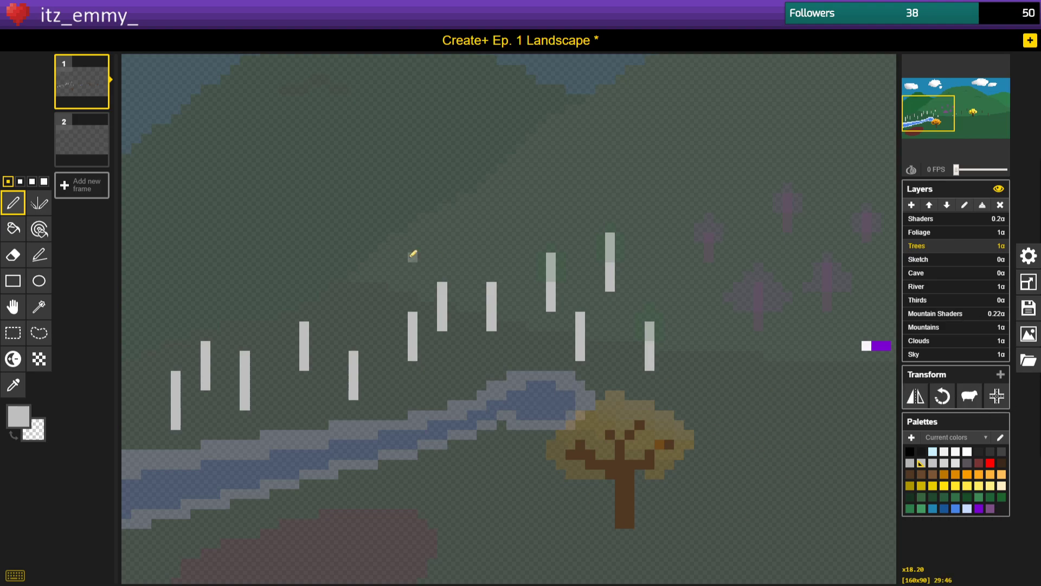
On the Foliage layer, sample the green of the tree crowns and paint pointed crowns on the four easternmost bare trunks.
left_click(932, 237)
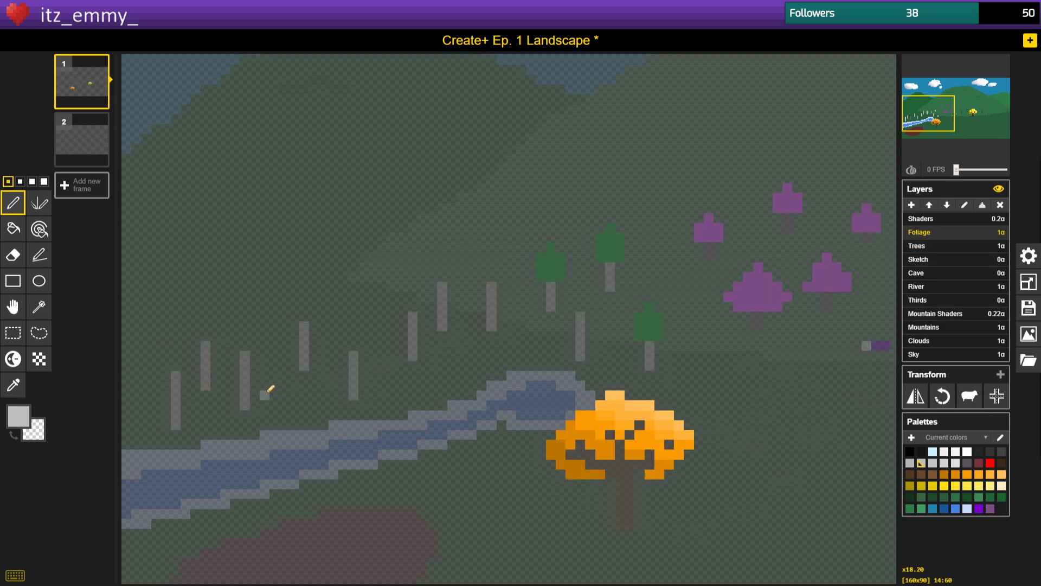
left_click(13, 385)
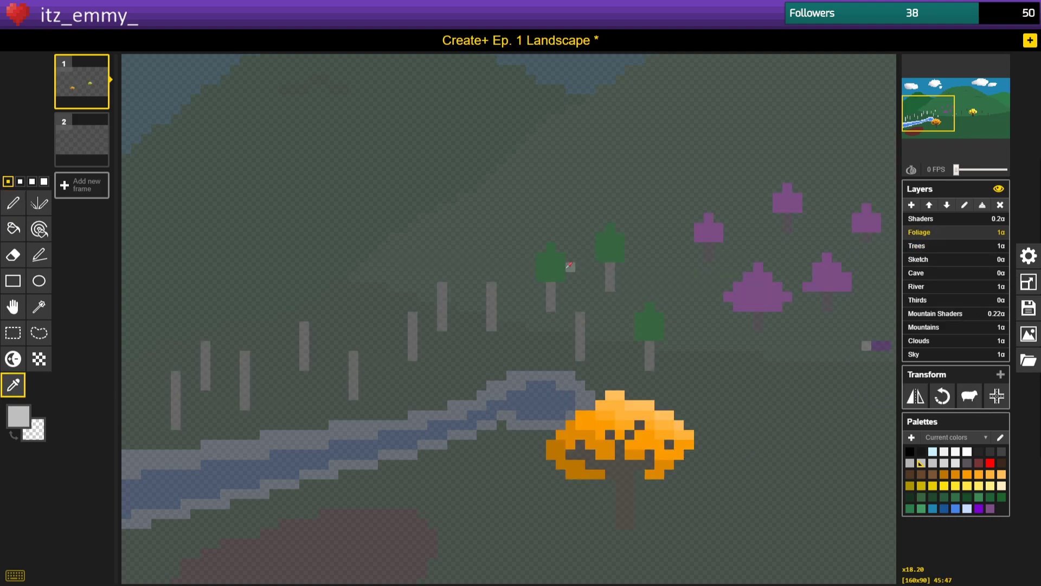
left_click(566, 268)
left_click(13, 203)
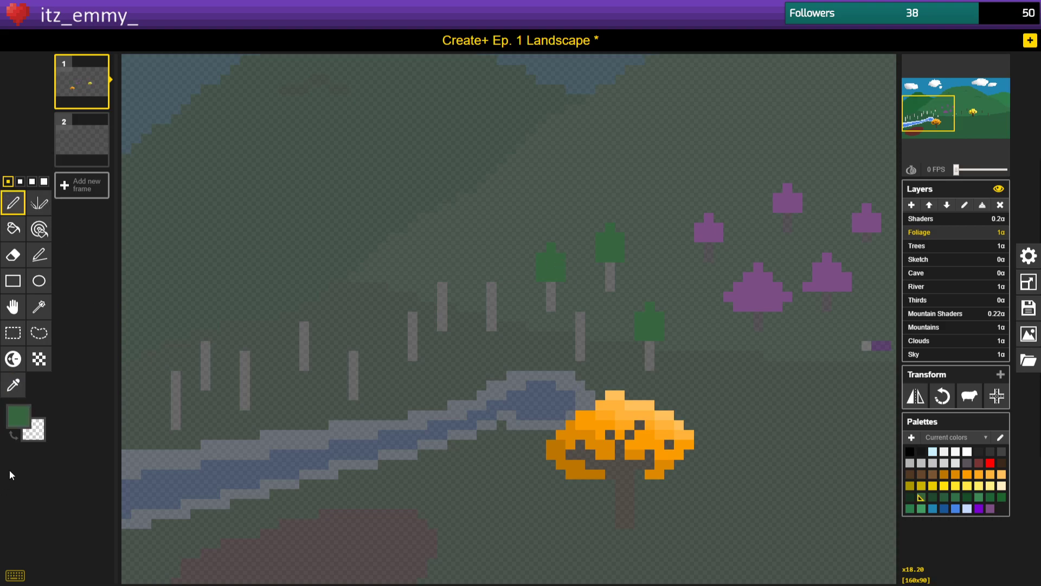
scroll(577, 321, "up", 2)
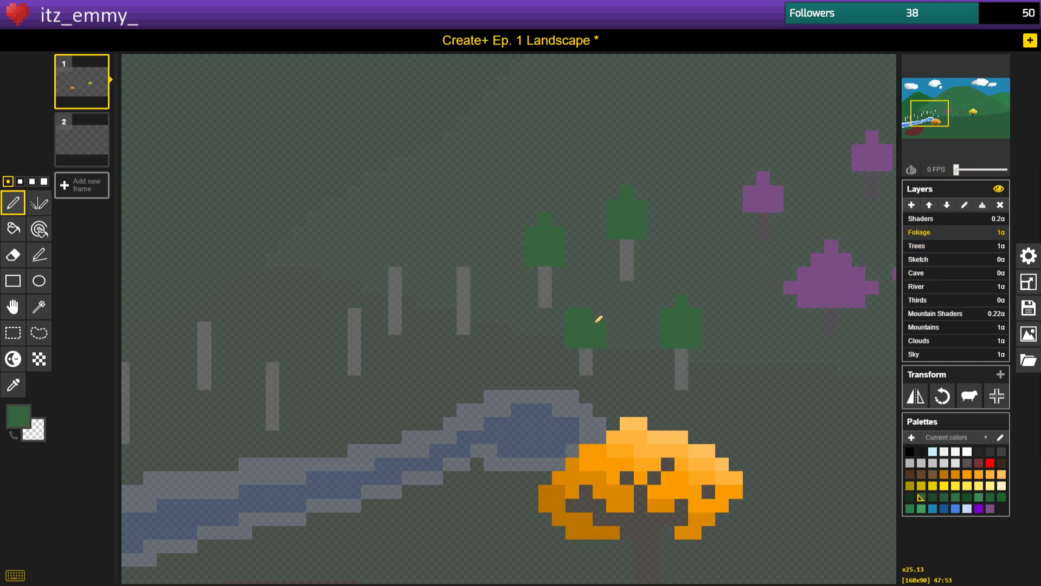
left_click_drag(460, 264, 464, 282)
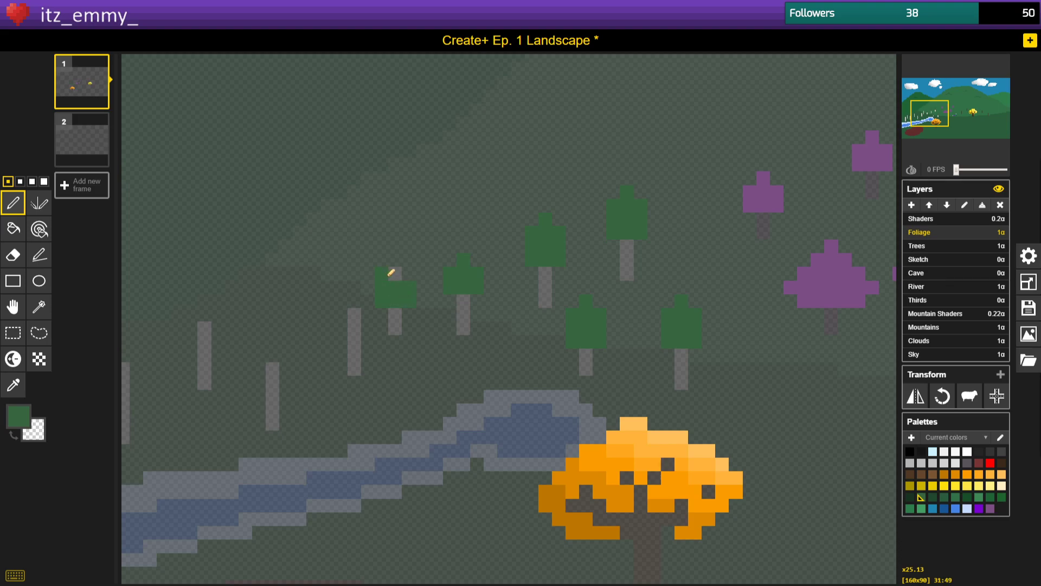
mouse_move(342, 337)
left_mouse_down()
mouse_move(361, 307)
mouse_move(354, 330)
left_mouse_up()
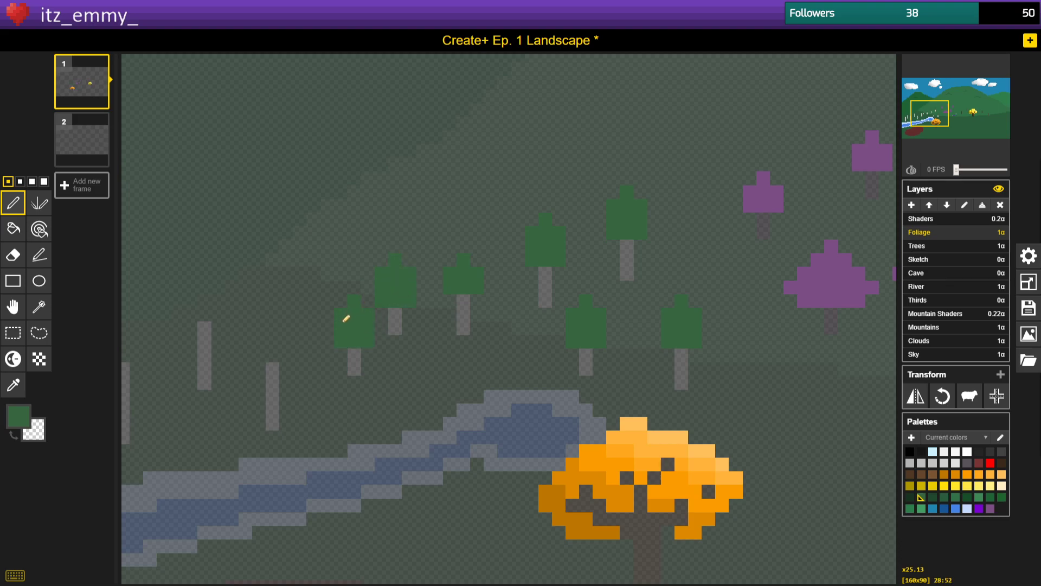
Continue westward above the river with green pointed crowns on three more light-gray trunks.
left_click_drag(911, 117, 901, 121)
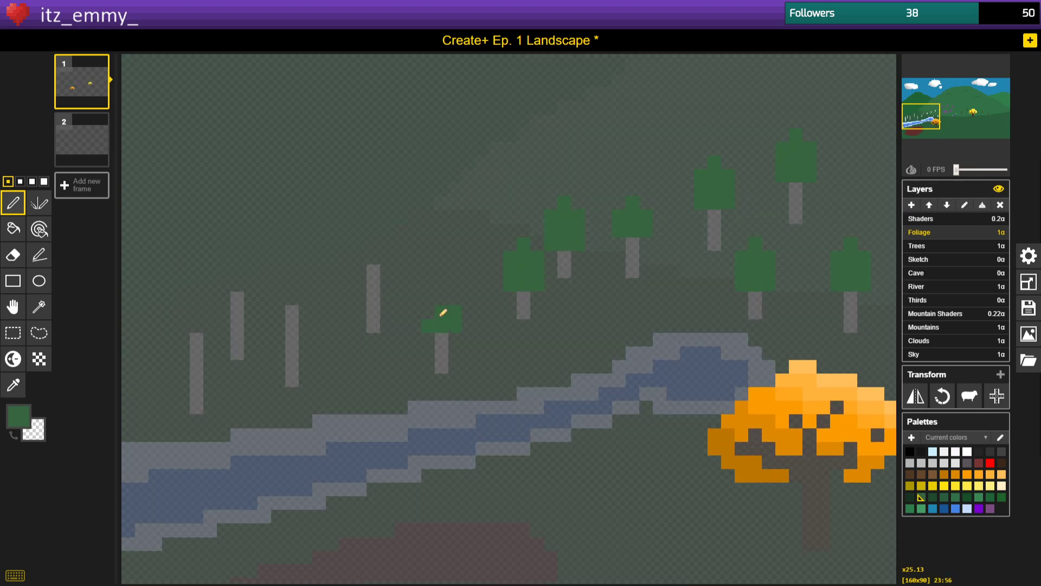
left_click_drag(429, 331, 454, 335)
left_click_drag(391, 286, 357, 275)
mouse_move(281, 332)
left_mouse_down()
mouse_move(291, 311)
mouse_move(292, 332)
left_mouse_up()
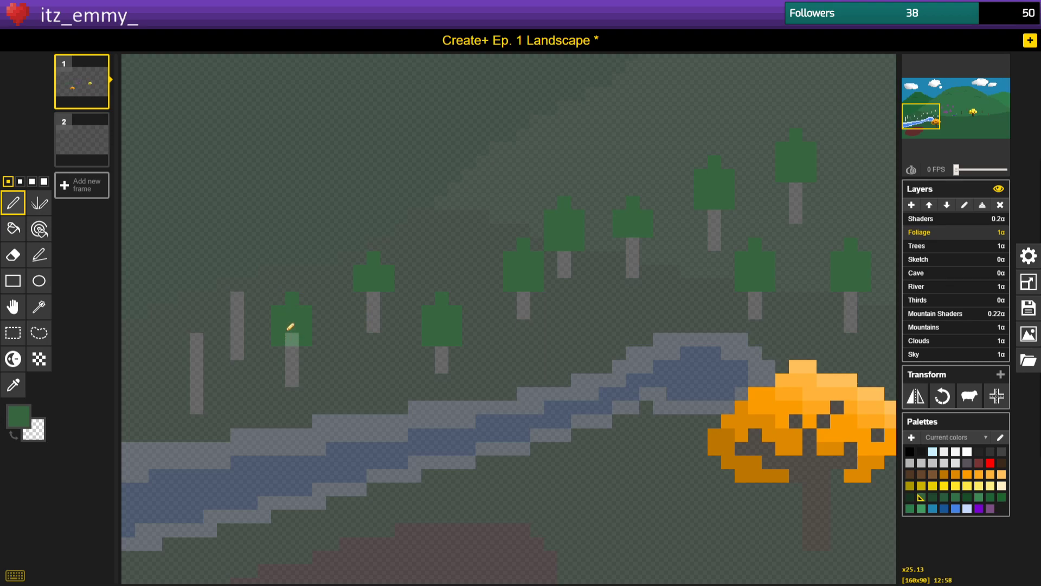
left_click(278, 298)
left_click(280, 297)
Make two of the green crowns taller with off-center tips and paint crowns on the last two bare trunks at the west end.
scroll(267, 358, "down", 6)
scroll(237, 432, "up", 5)
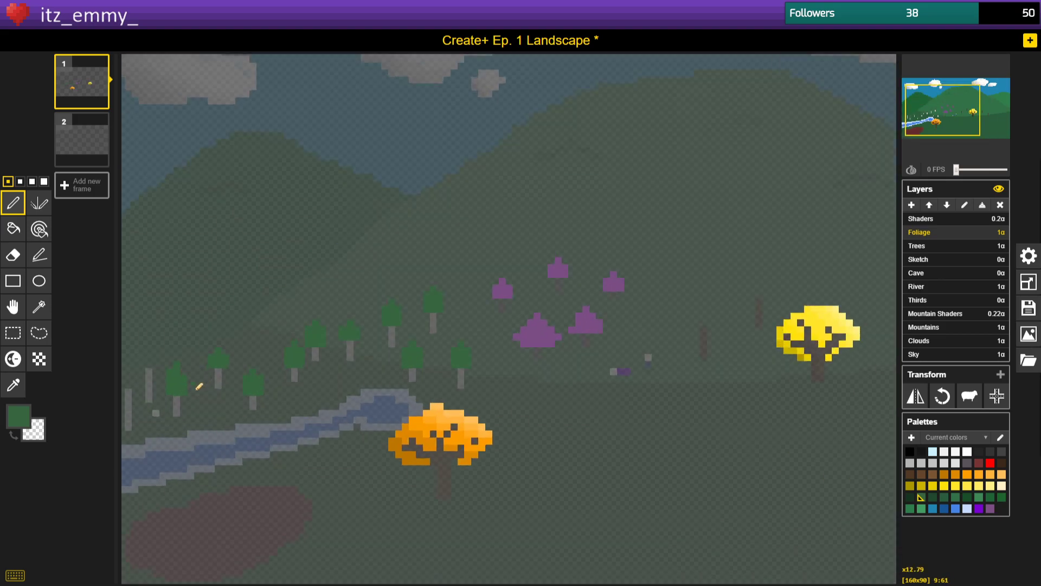
scroll(162, 391, "up", 1)
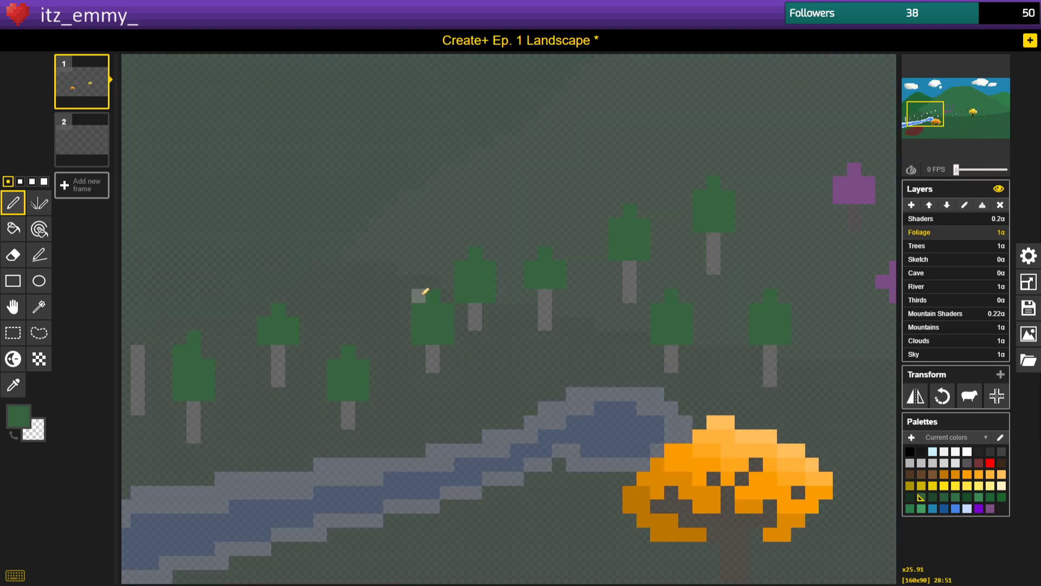
scroll(190, 360, "down", 3)
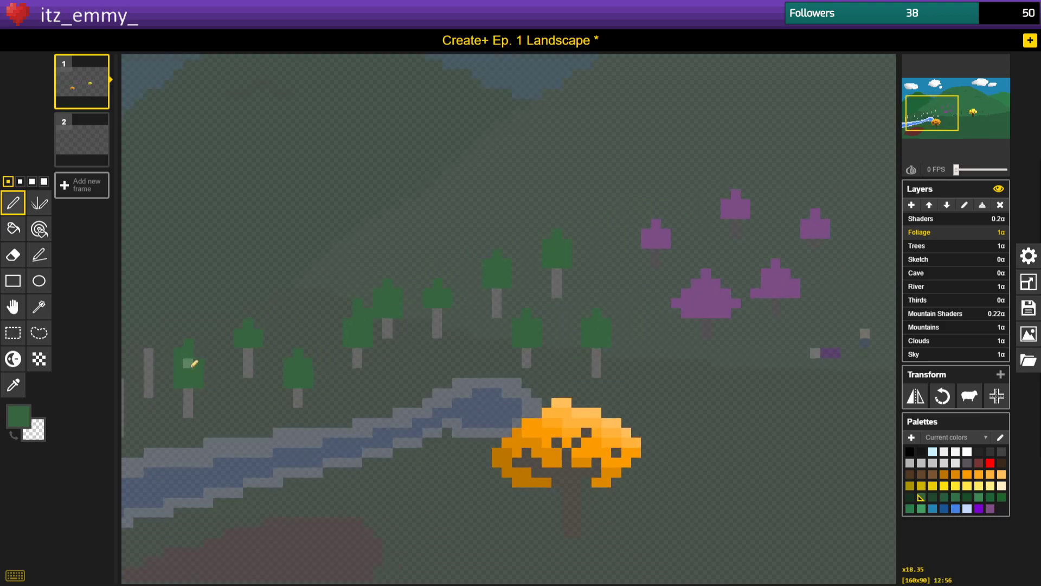
scroll(147, 407, "up", 6)
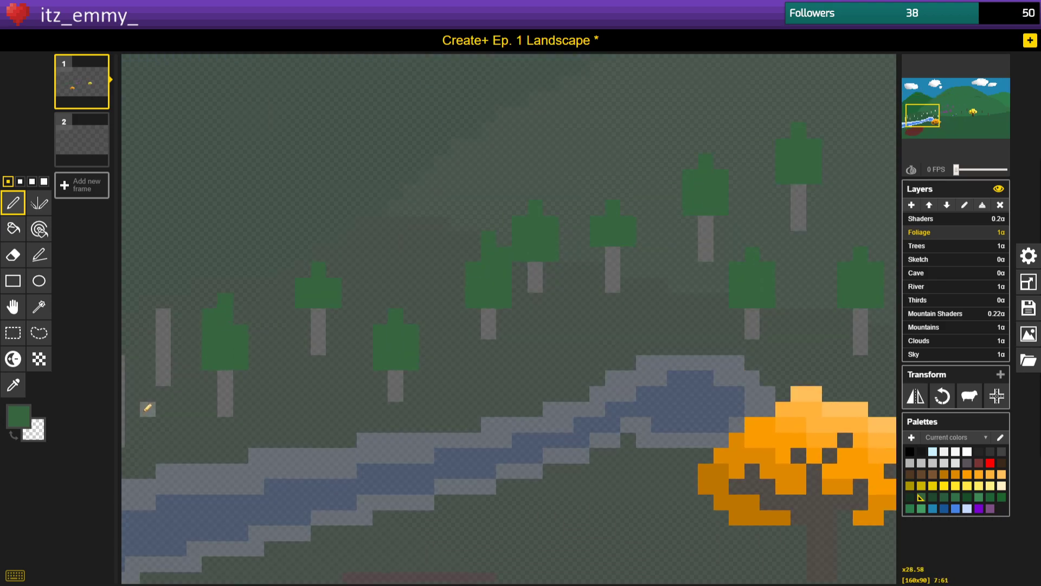
scroll(675, 185, "down", 1)
scroll(721, 173, "down", 1)
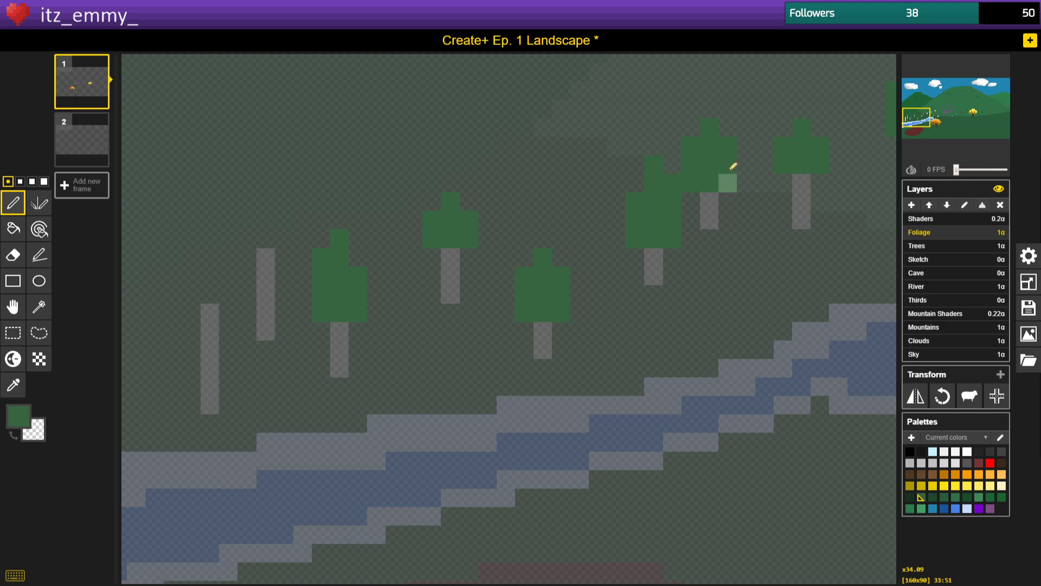
left_click_drag(914, 124, 912, 128)
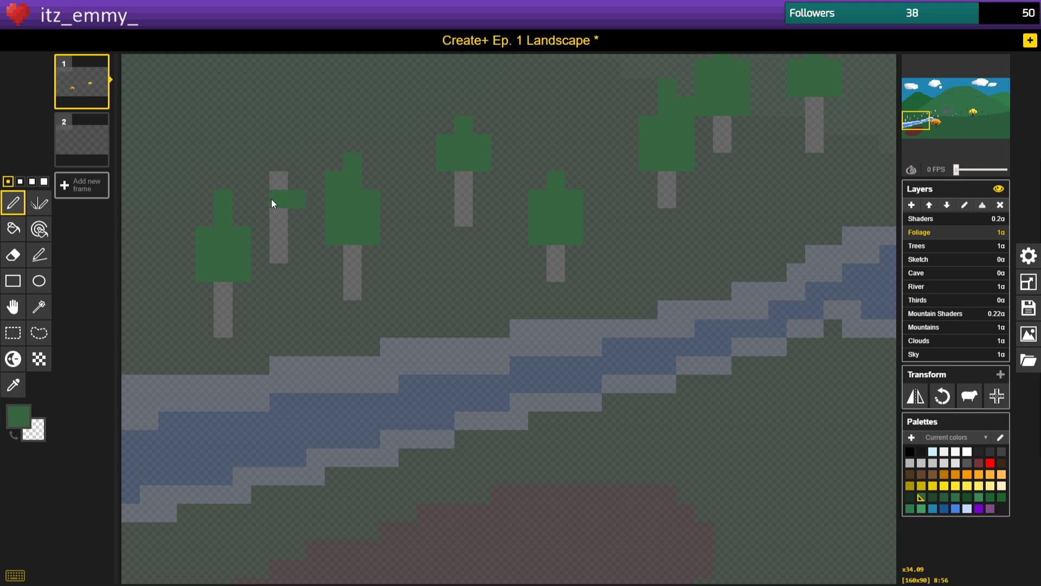
scroll(278, 275, "down", 5)
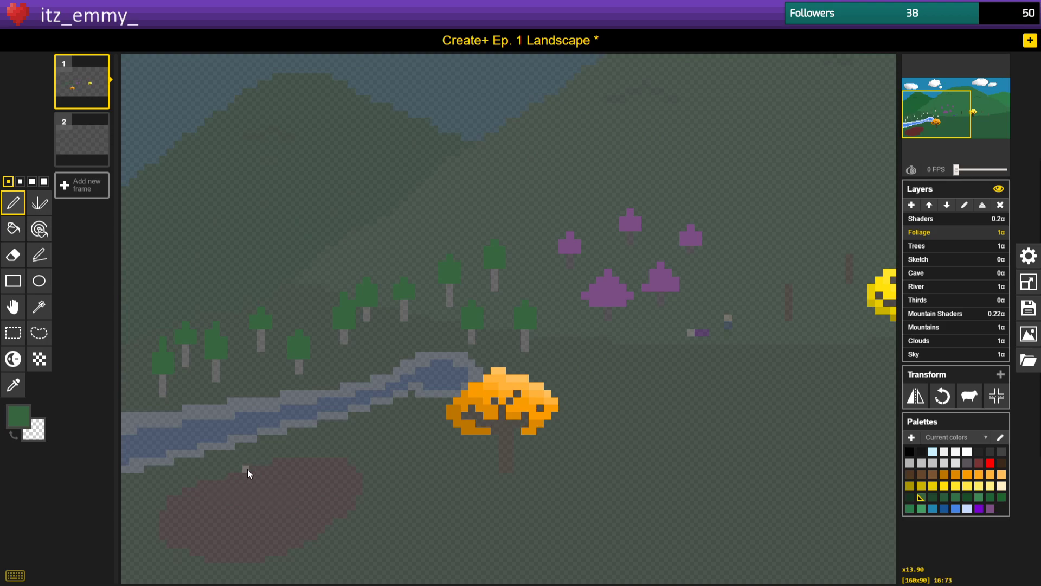
scroll(251, 473, "down", 2)
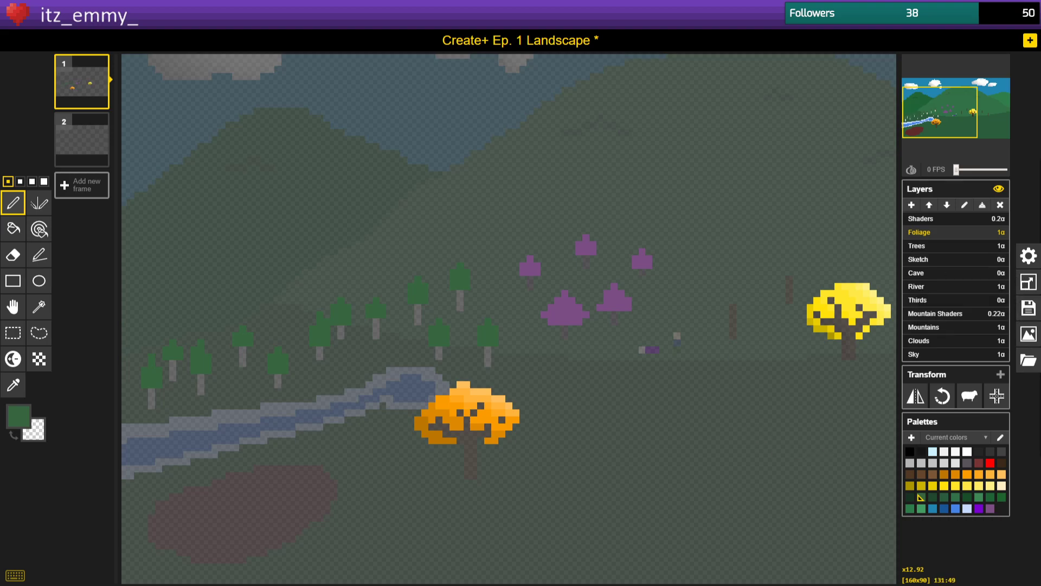
Choose a very dark purple and paint a small horizontal bar low in the western part of the dark-red patch.
key("alt+Tab")
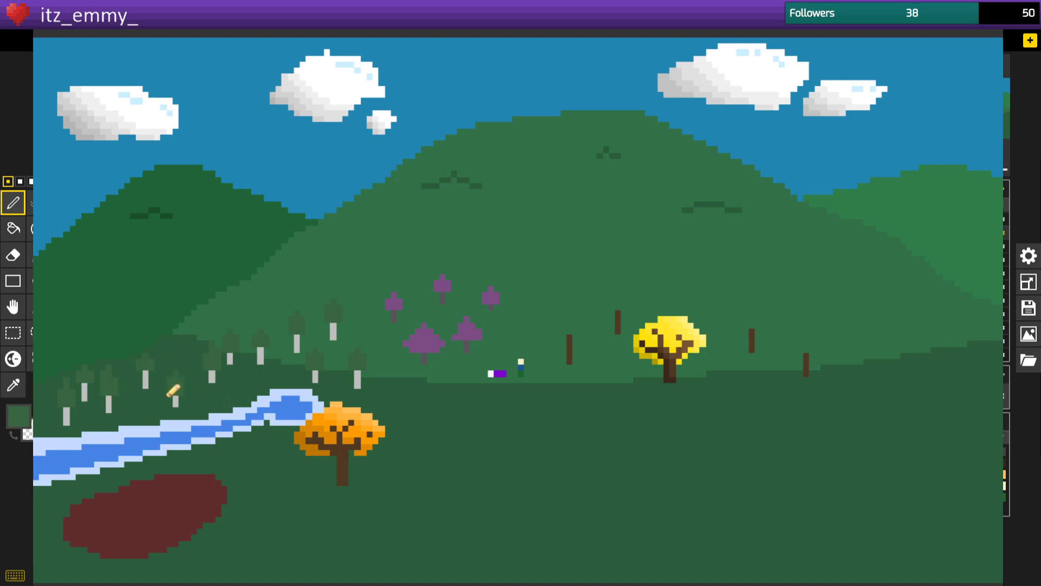
left_click(268, 420)
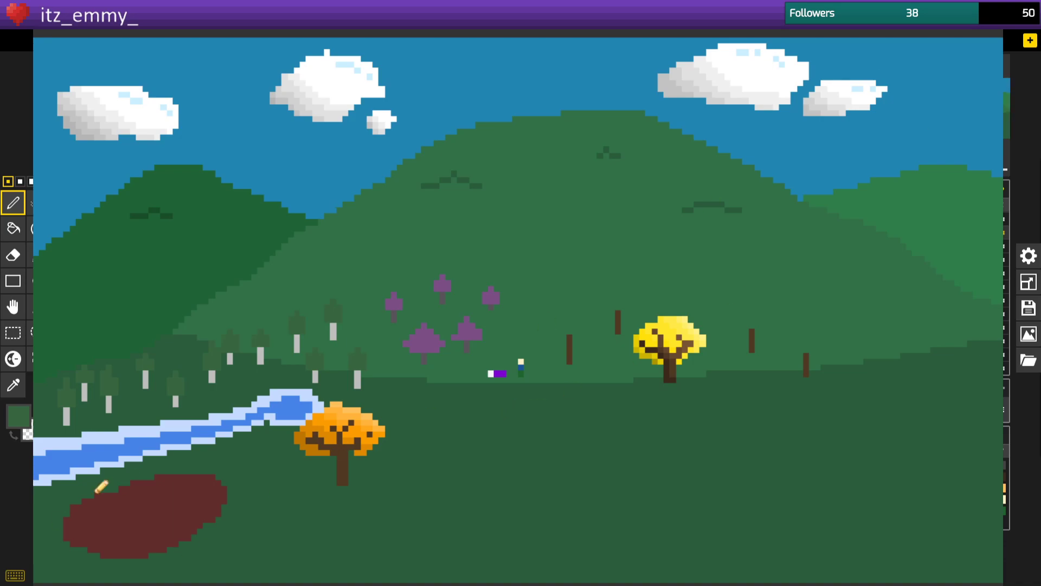
left_click(19, 418)
left_click(65, 505)
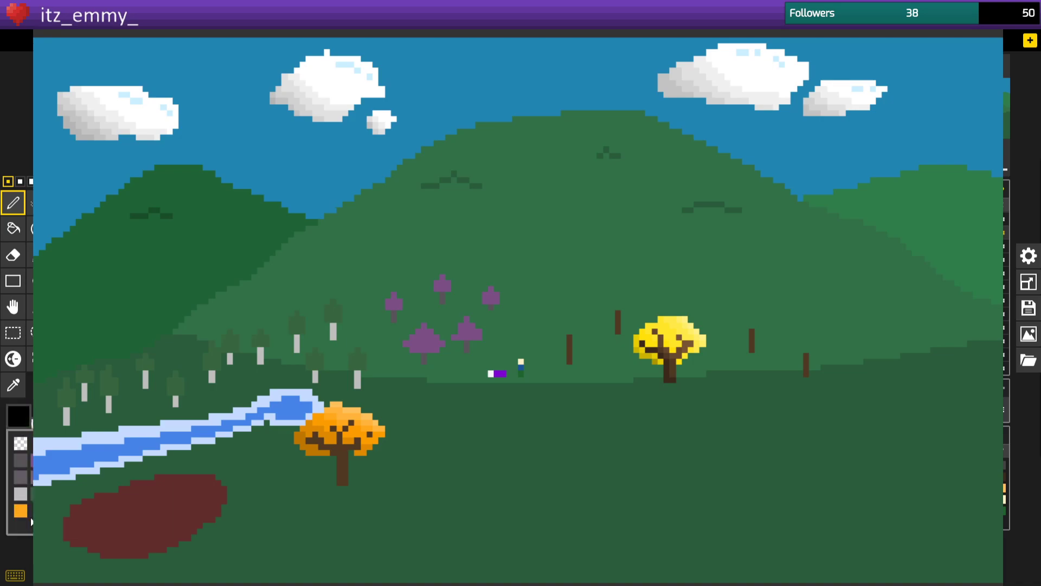
left_click(65, 499)
key("Escape")
left_click(105, 535)
left_click_drag(96, 532, 96, 538)
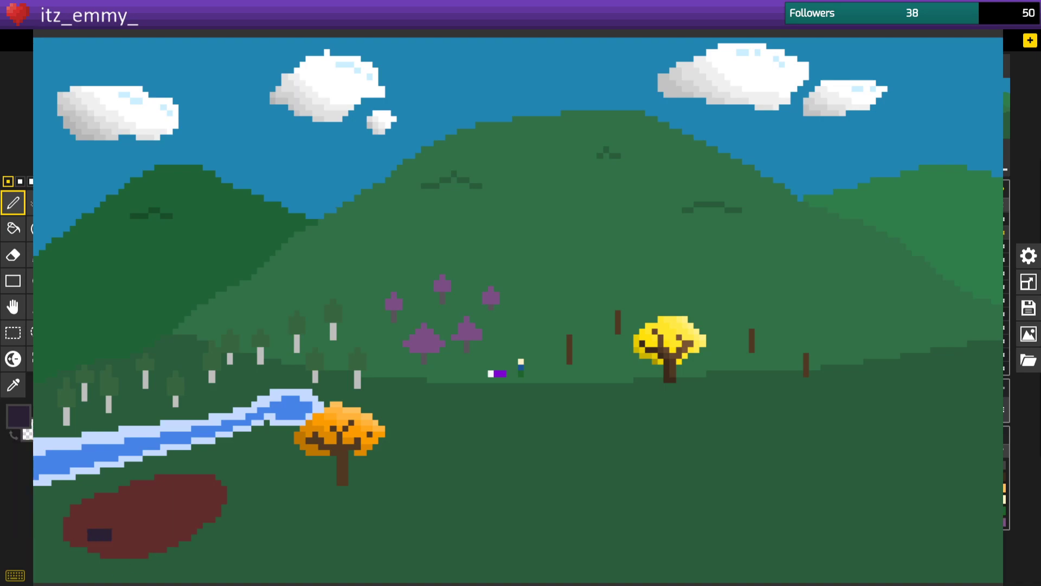
Outline an arch-like shape in dark purple blocks above the bar and add a separate block east of it in the dark-red patch.
left_click(94, 523)
left_click(94, 511)
left_click(106, 498)
left_click(130, 535)
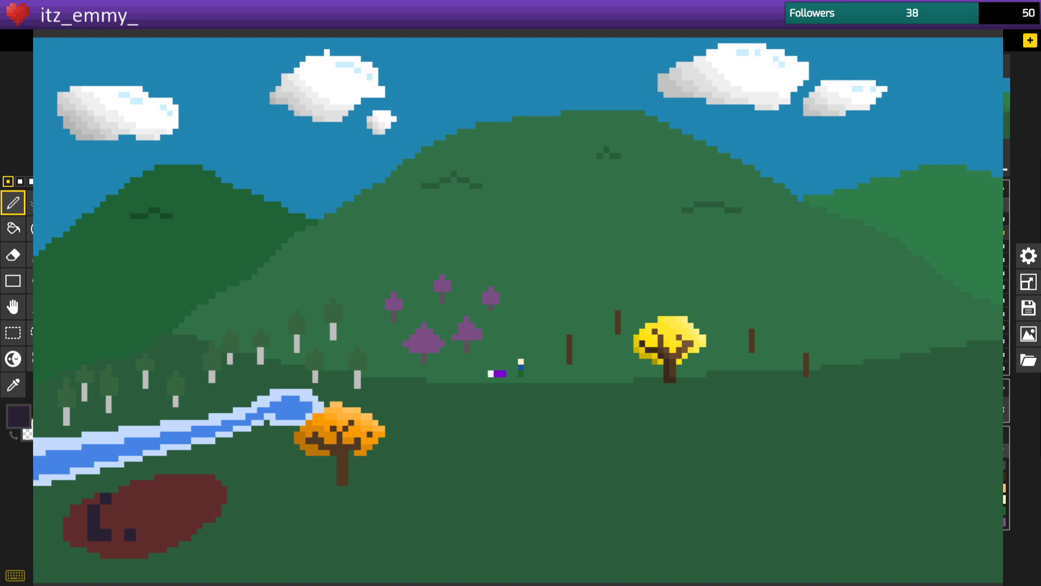
left_click(141, 522)
left_click(130, 498)
left_click(172, 504)
Choose bright yellow and paint one block between the two dark purple blocks at the top of the outline.
left_click(13, 428)
left_click(92, 442)
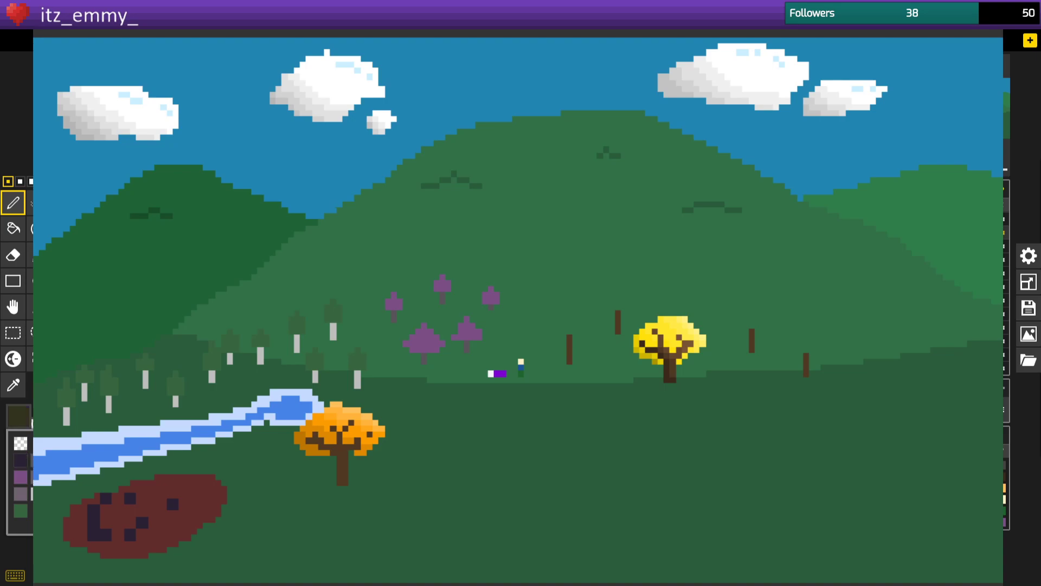
left_click_drag(133, 467, 156, 437)
left_click(47, 489)
left_click(117, 498)
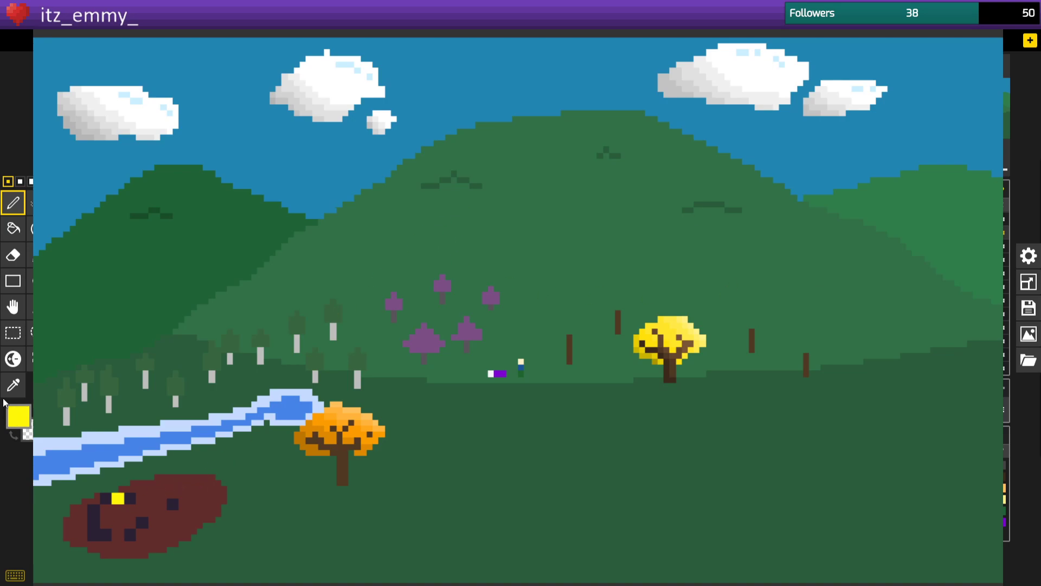
Select the yellow block with its two dark neighbors using the lasso and move them up by one block.
left_click(38, 333)
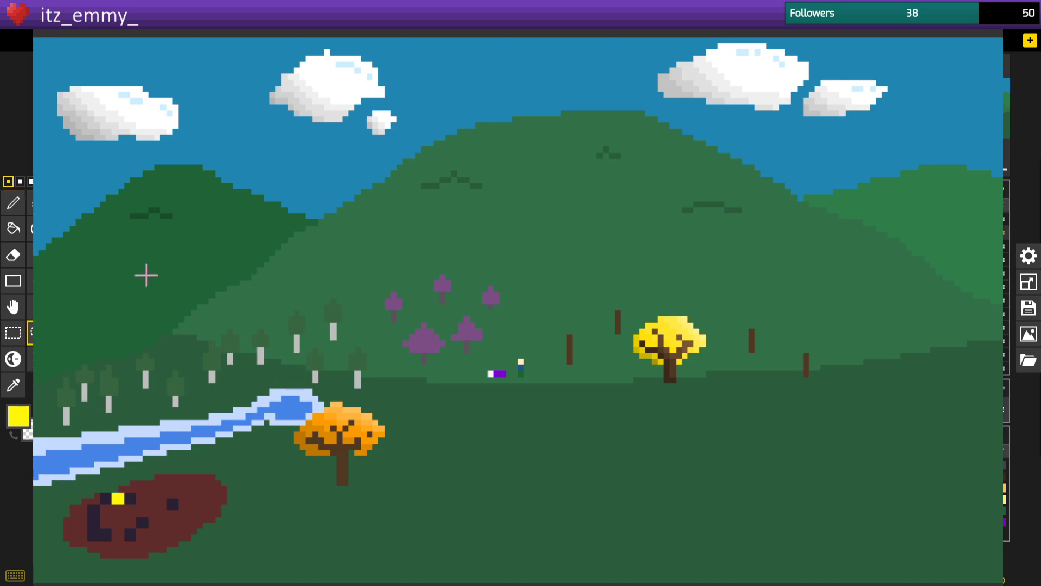
key("ctrl+z")
key("ctrl+z")
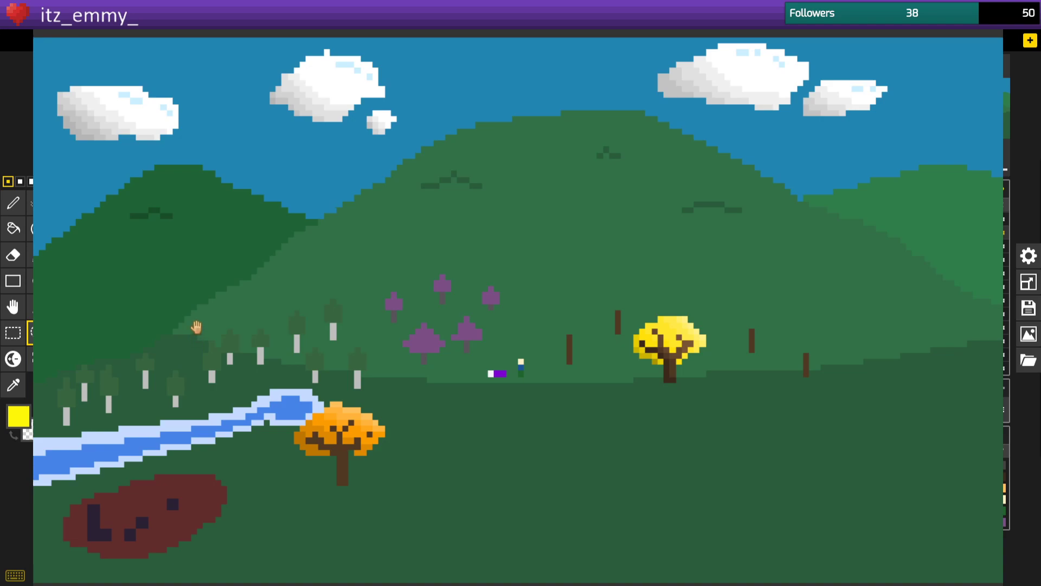
key("ctrl+y")
key("ctrl+y")
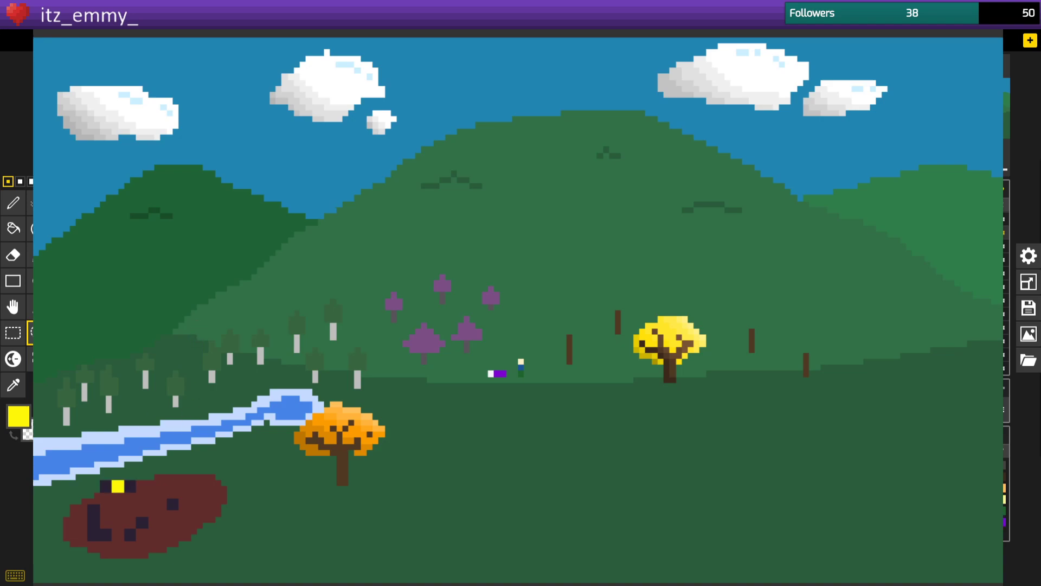
Sample the dark purple and extend the outline's east side upward to match its west side.
left_click(16, 207)
left_click(11, 389)
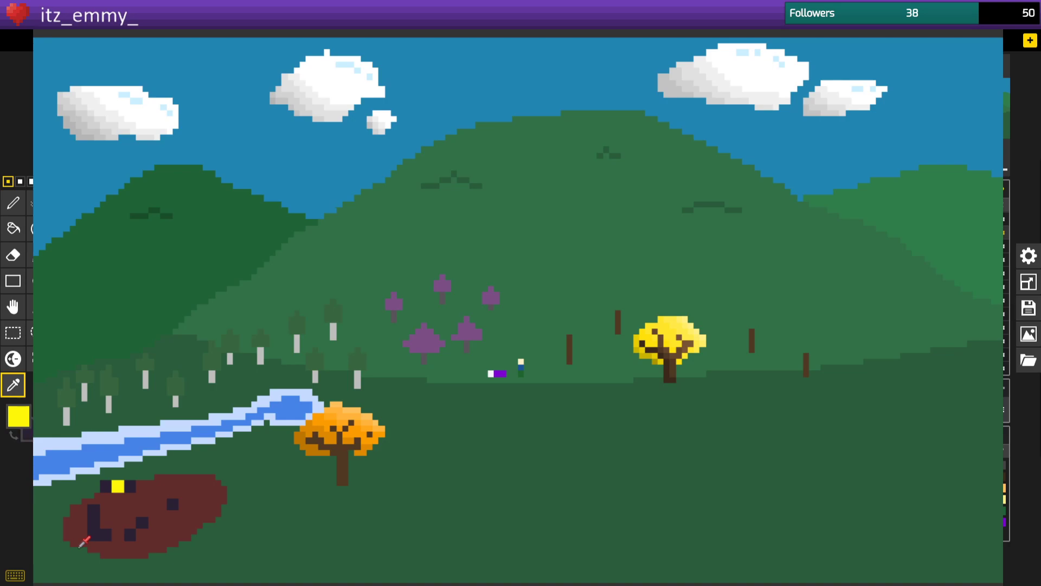
left_click(13, 203)
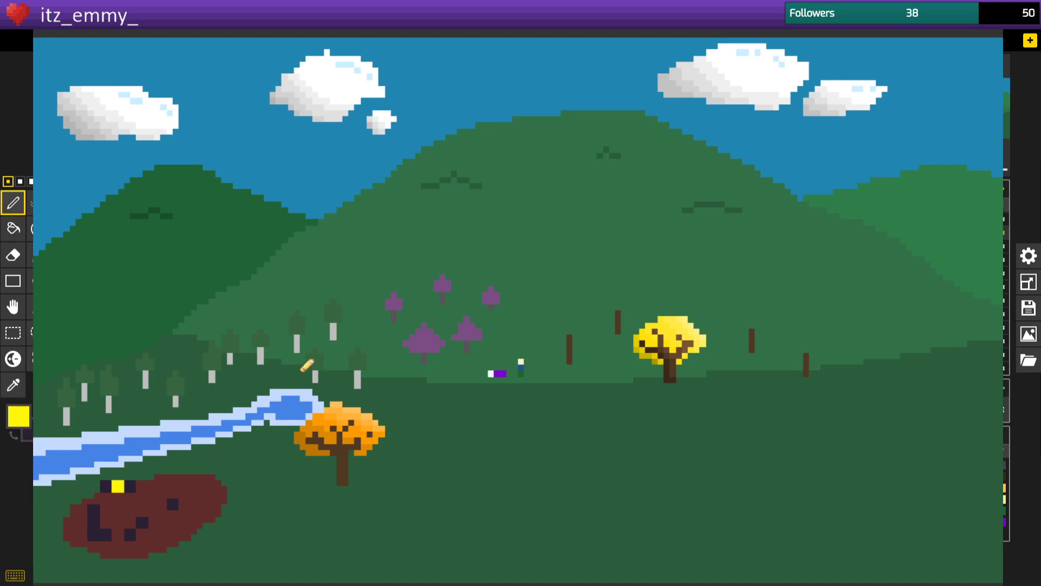
key("ctrl+y")
key("ctrl+y")
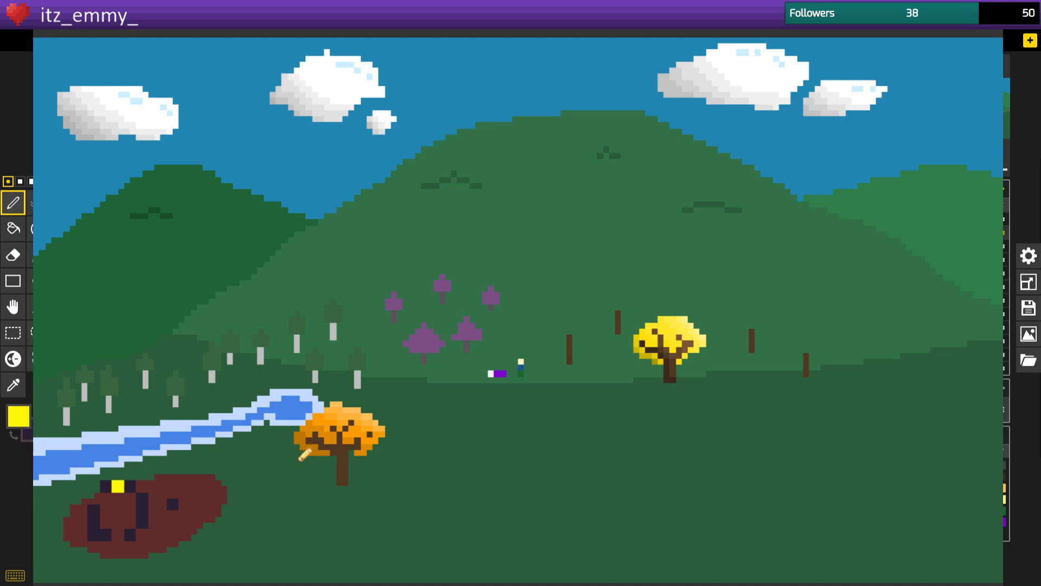
Choose a medium gray and paint scattered stones at the outline's corners and around the dark-red patch.
left_click(18, 416)
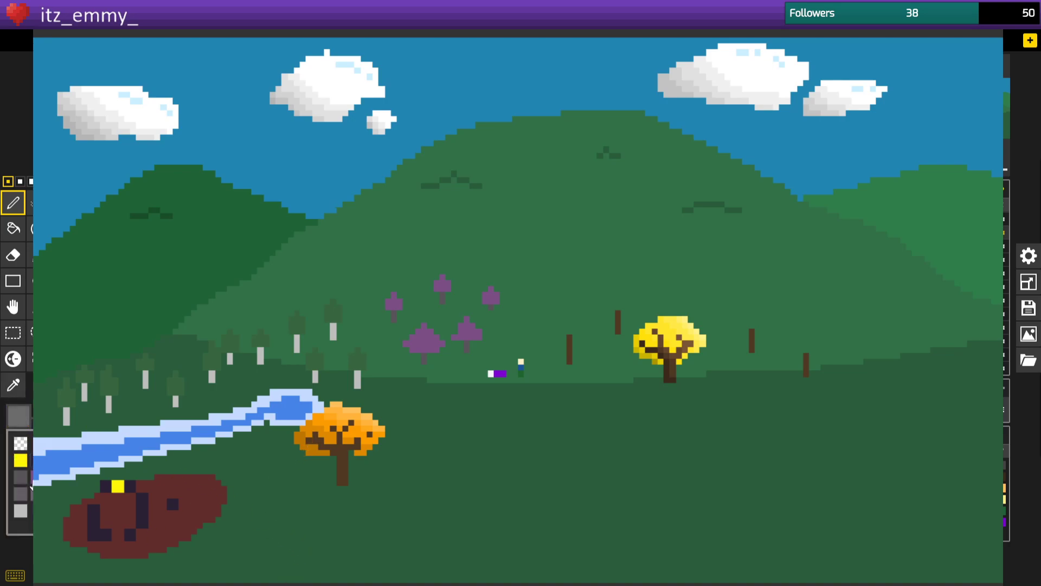
left_click(298, 530)
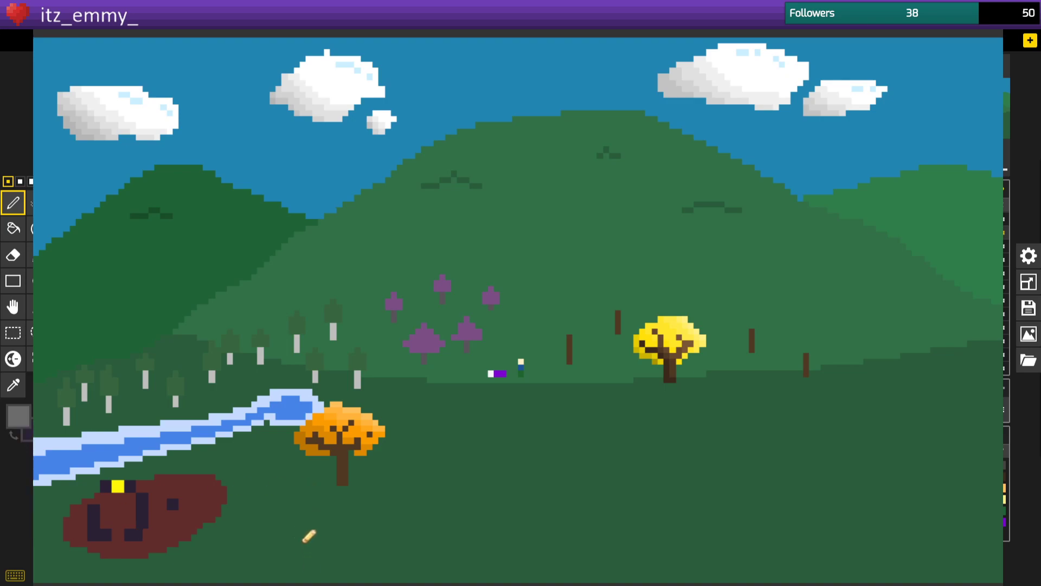
left_click(142, 535)
left_click(94, 497)
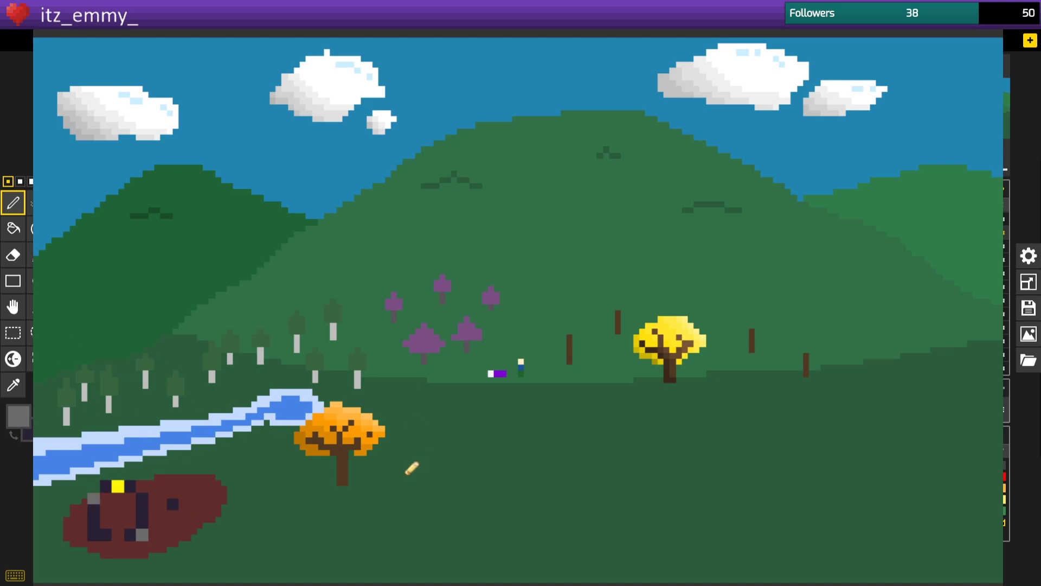
left_click(203, 511)
left_click_drag(613, 262, 608, 310)
left_click_drag(79, 519, 74, 531)
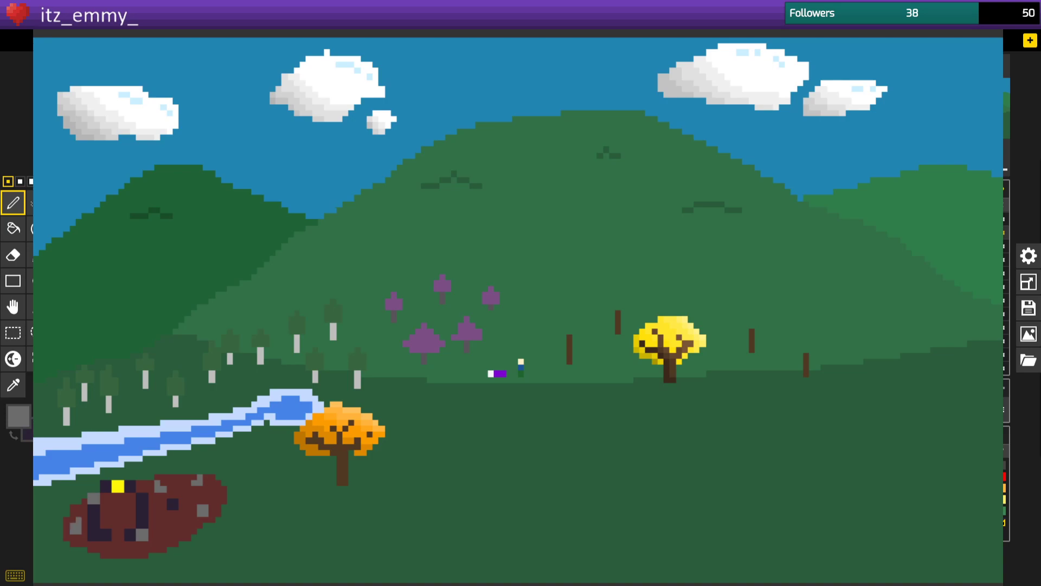
Shade the portal frame's dark purple blocks and the gray stones with alternating lighter and darker pixels.
left_click(13, 254)
left_click(13, 210)
left_click(13, 358)
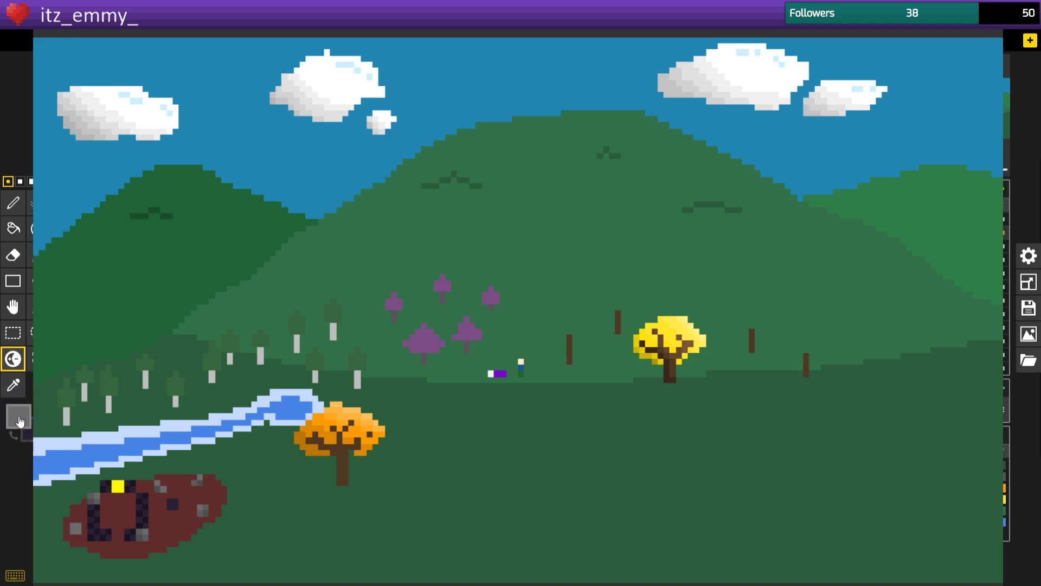
Choose the vivid purple #5d1e9c and paint scattered accent pixels on the frame's blocks and along its inner east side.
left_click(15, 435)
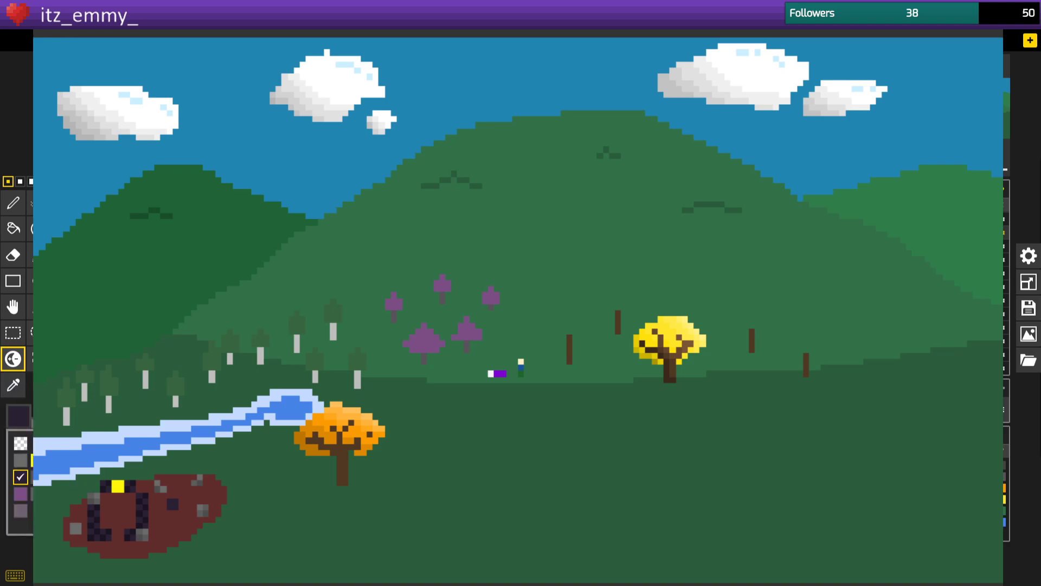
left_click(115, 468)
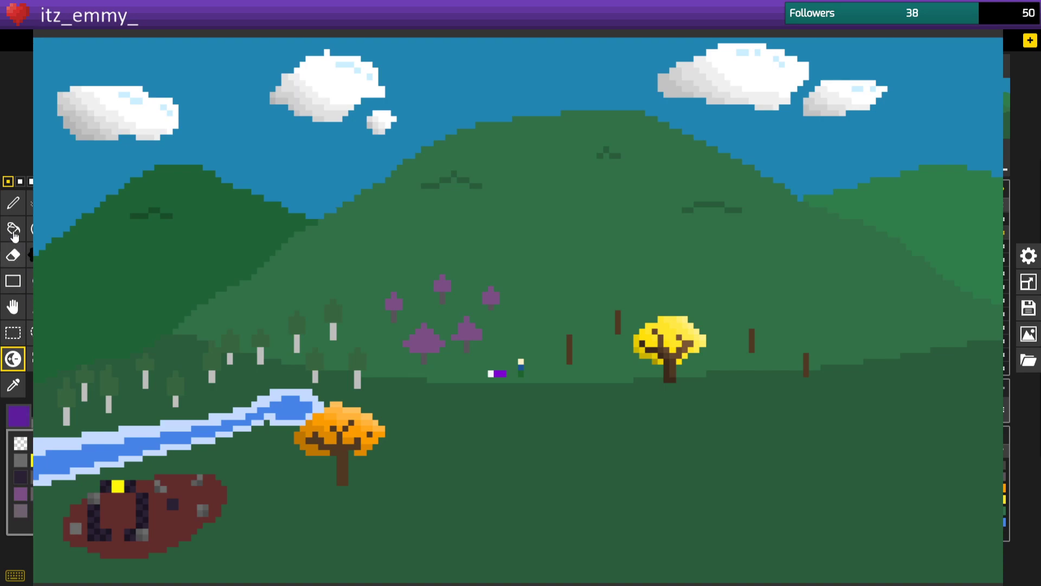
left_click(13, 203)
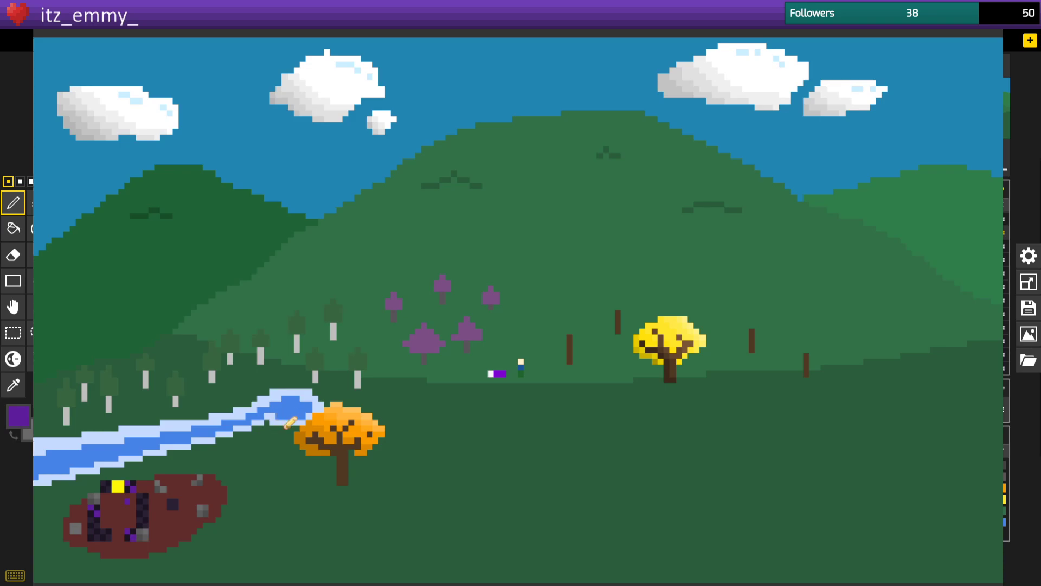
key("alt+Tab")
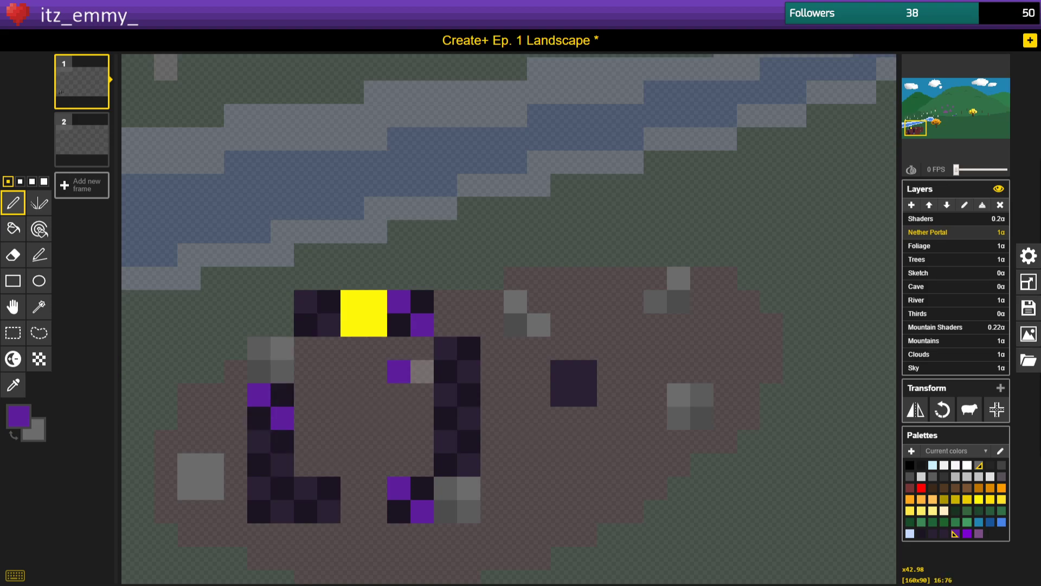
left_click(422, 418)
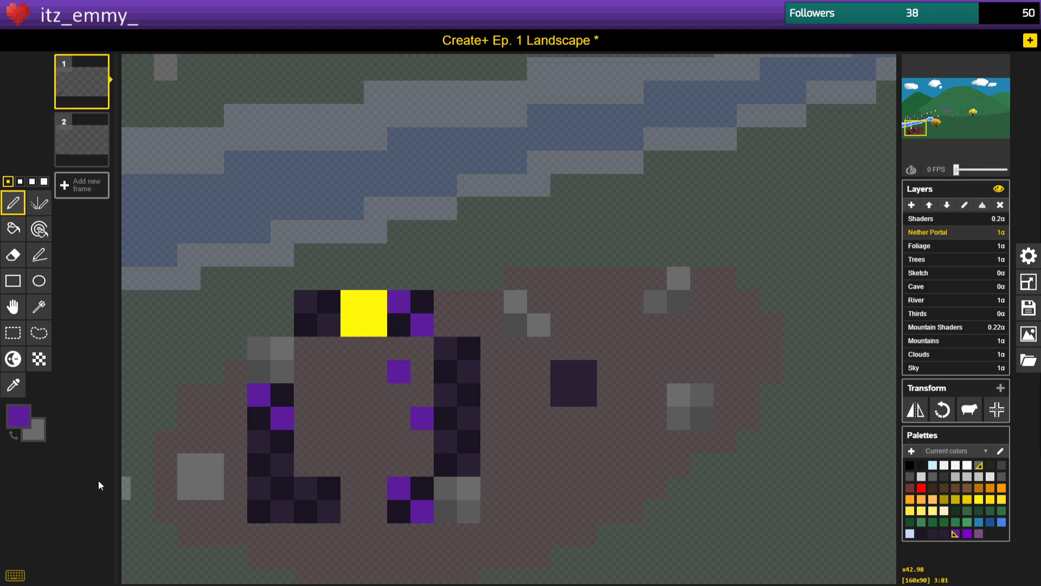
Darken the pixels of the westernmost gray stone to varying depths so it is shaded like the other stones.
scroll(237, 478, "down", 4)
scroll(185, 536, "up", 2)
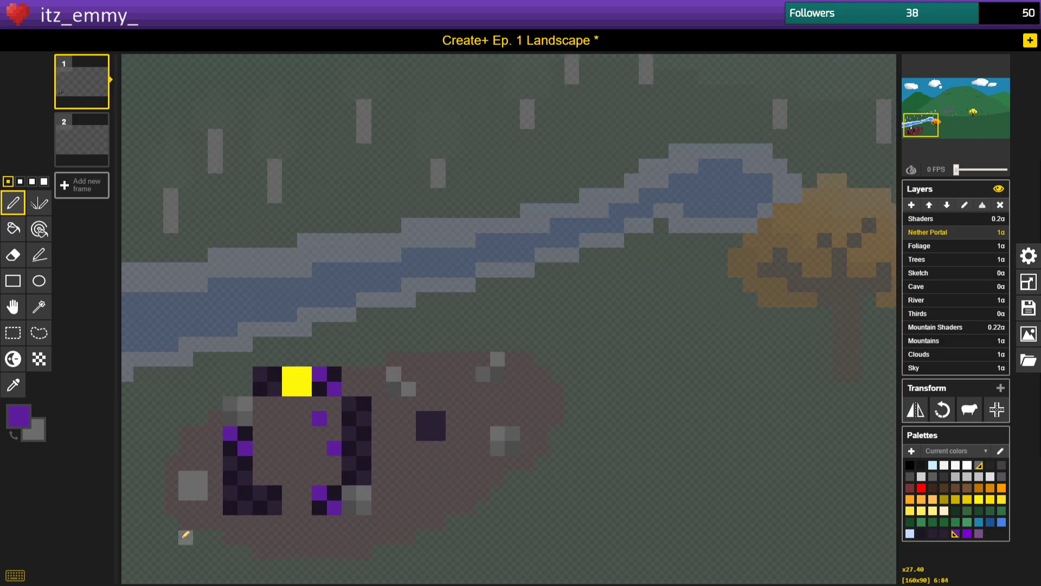
scroll(186, 536, "up", 2)
left_click(13, 359)
left_click(194, 475, "ctrl")
left_click(210, 474, "ctrl")
left_click(195, 474, "ctrl")
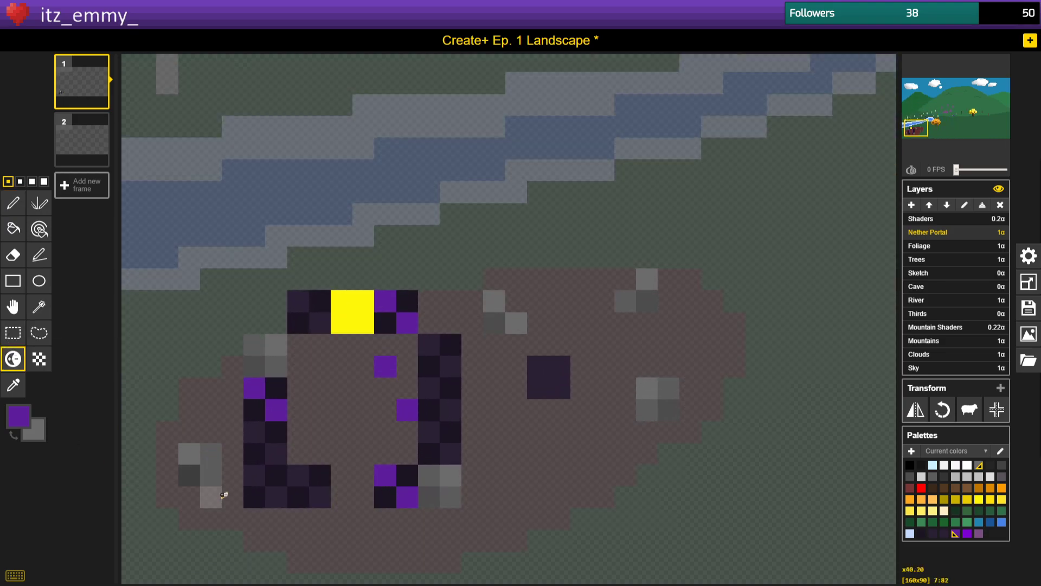
left_click(196, 454, "ctrl")
left_click(210, 457, "ctrl")
left_click(213, 477, "ctrl")
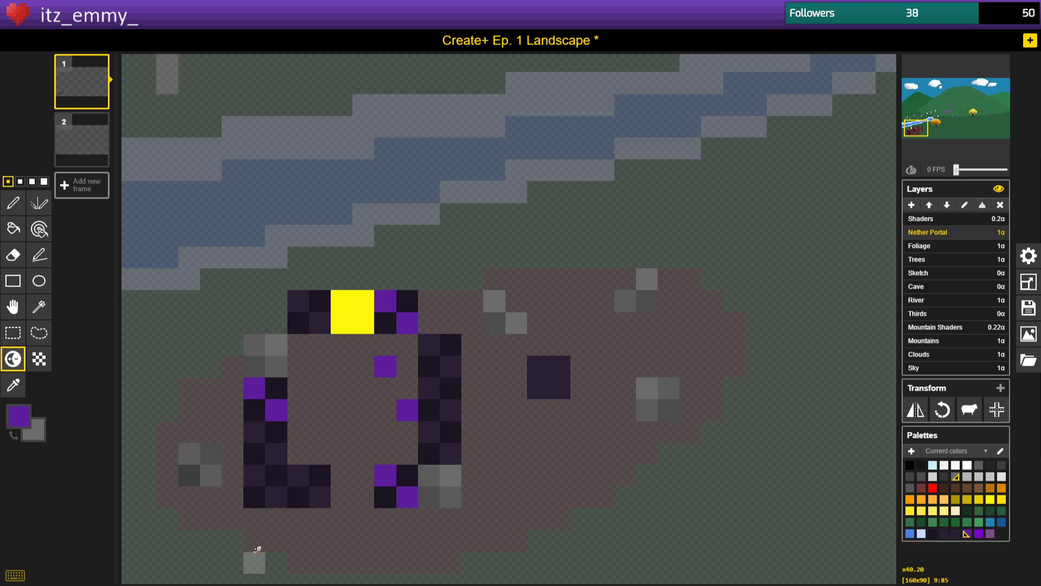
Vary the vivid purple accent pixels around the portal frame by lightening some and darkening others.
left_click(307, 487)
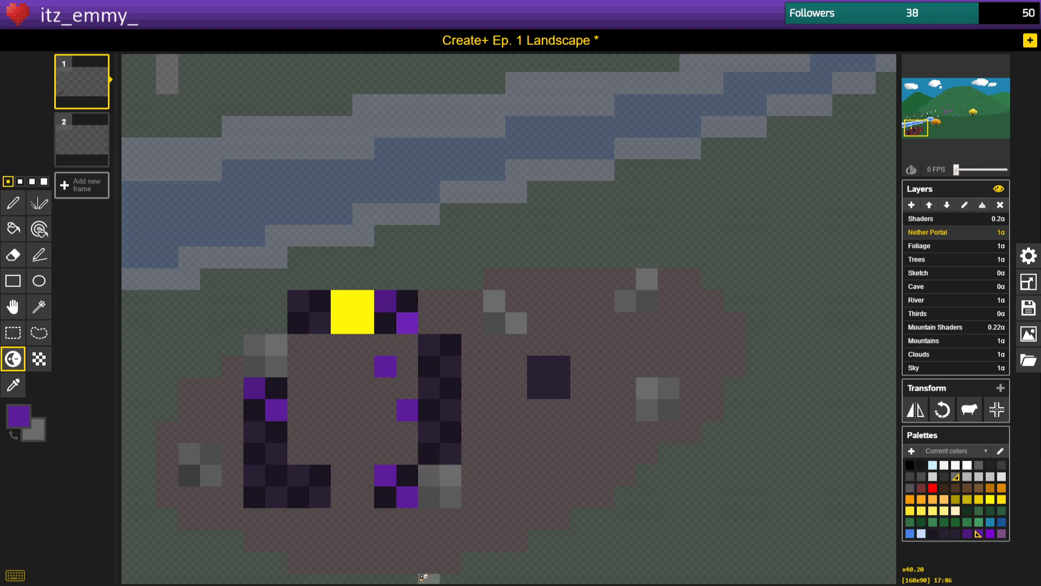
left_click(393, 478)
left_click(409, 494, "ctrl")
left_click(409, 495, "ctrl")
left_click(410, 495)
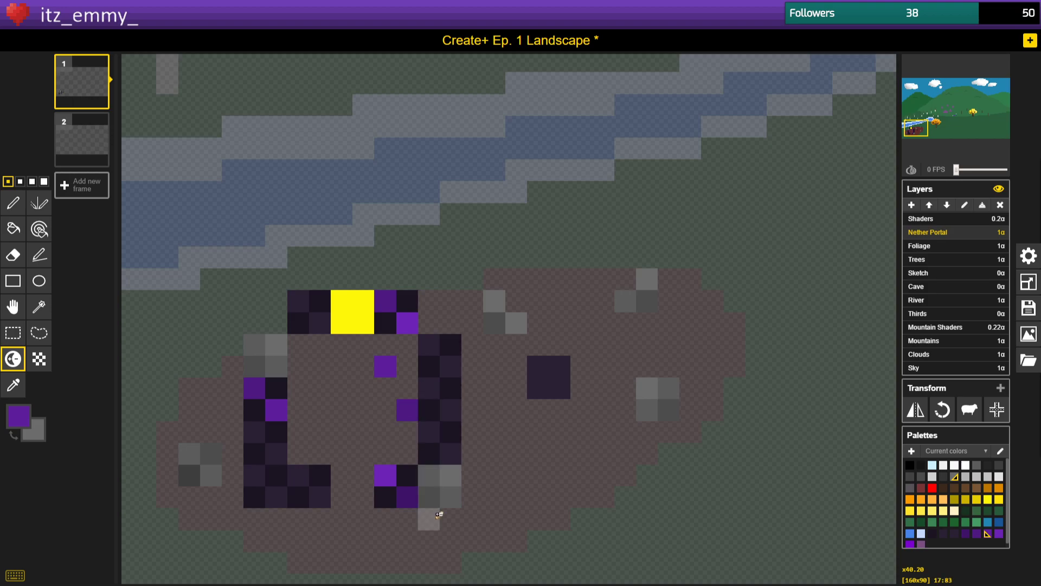
Try darkening diagonal pixels of the lone dark purple block in both directions, undoing each attempt.
left_click(547, 368, "ctrl")
left_click(560, 387, "ctrl")
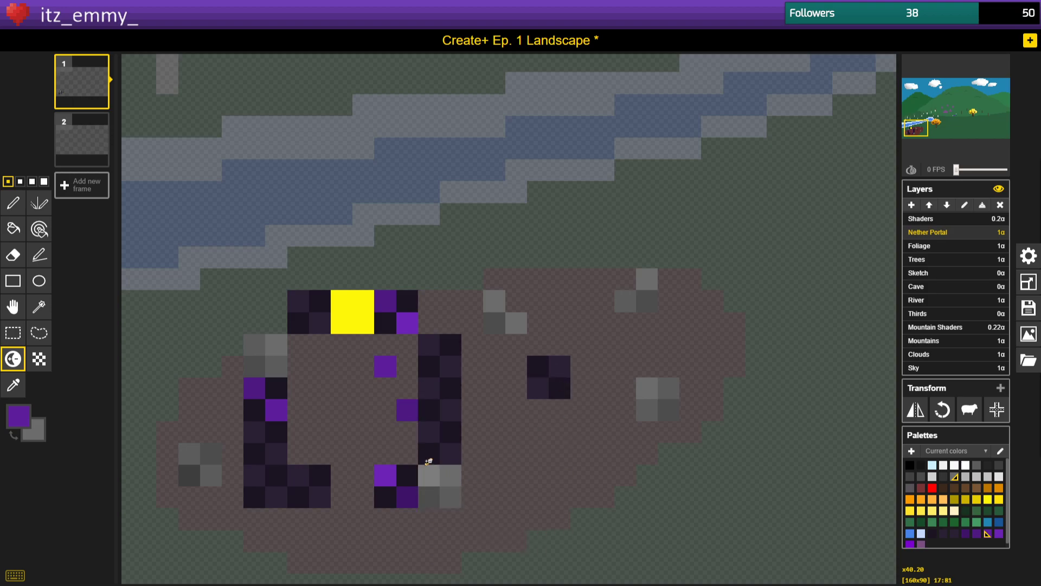
key("ctrl+z")
key("ctrl+z")
left_click(559, 370, "ctrl")
left_click(542, 385, "ctrl")
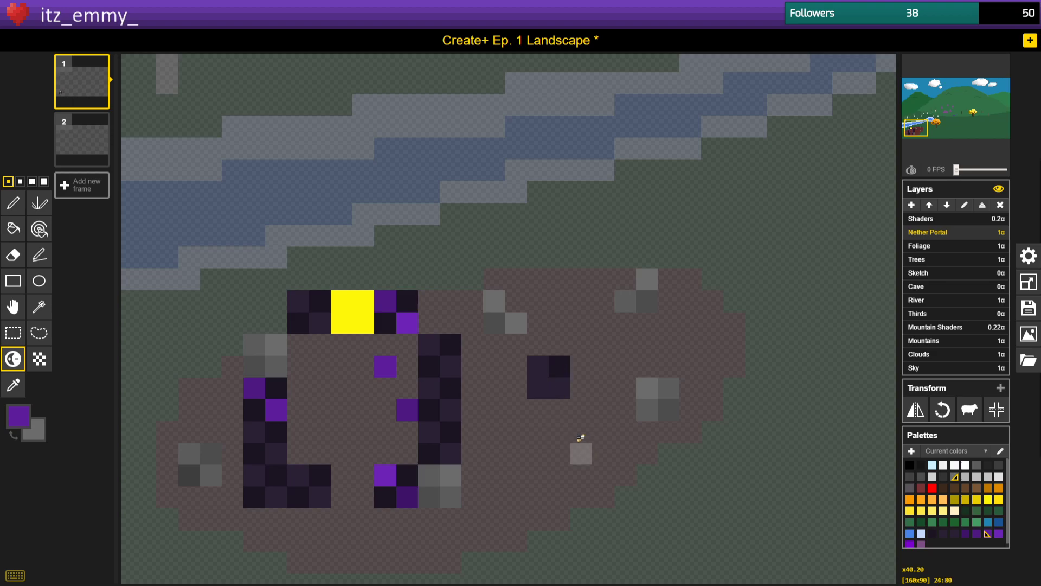
key("ctrl+z")
Darken the northwest and southeast pixels of the lone dark purple block, and shade the yellow block with darker yellows.
left_click(545, 372, "ctrl")
left_click(556, 386, "ctrl")
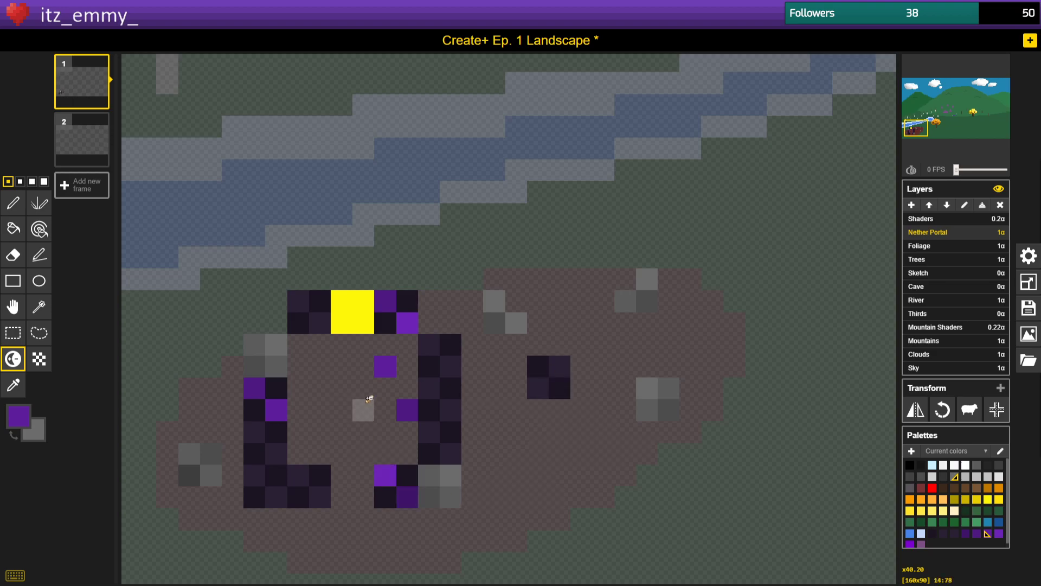
left_click(346, 305, "ctrl")
left_click(362, 322, "ctrl")
left_click(344, 317, "ctrl")
left_click(345, 321, "ctrl")
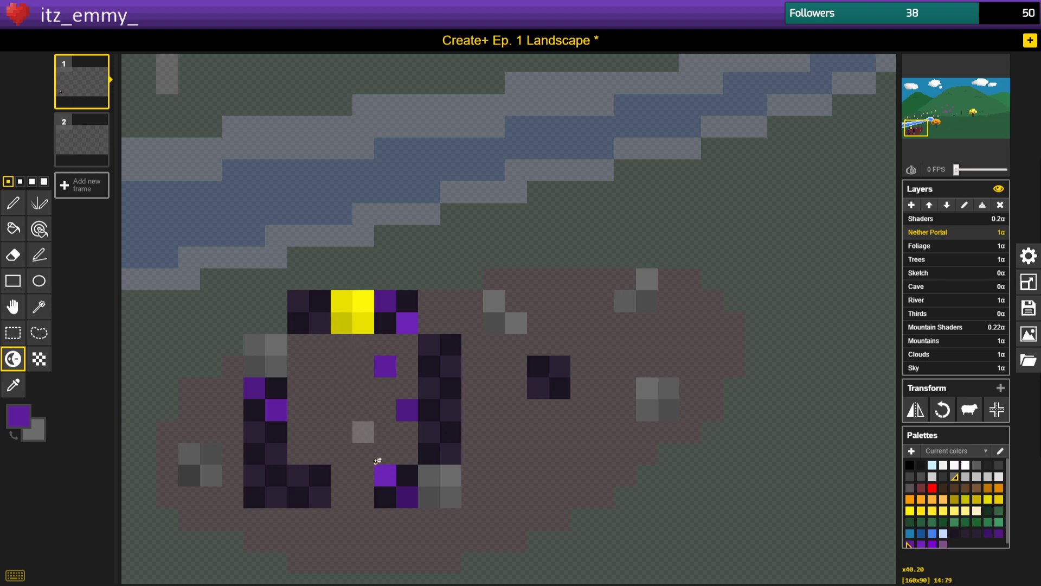
Choose bright orange #ff7000 and paint two 2x2 lava blocks, one inside the portal frame and one east of it.
scroll(361, 446, "down", 3)
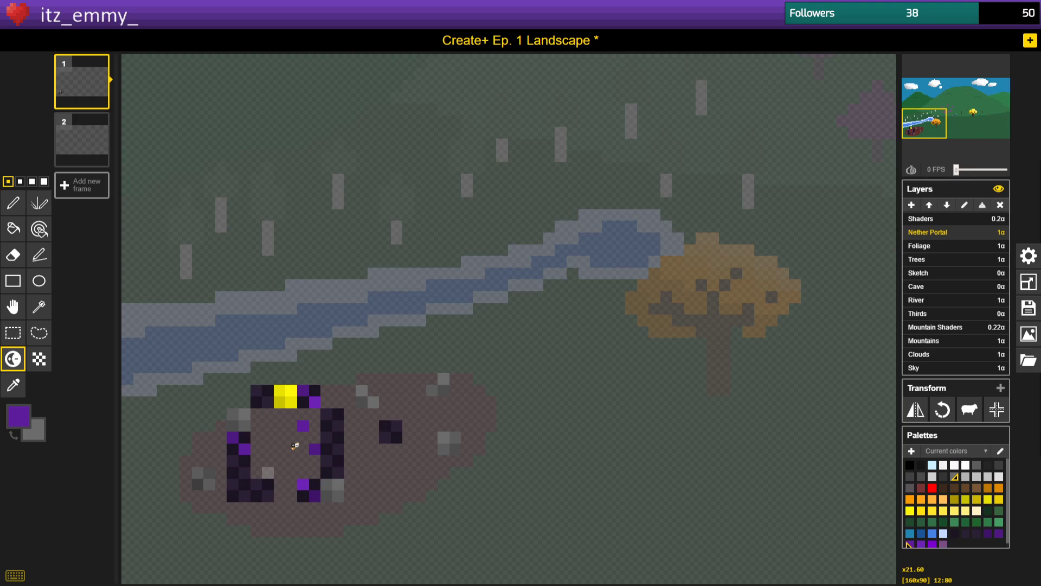
scroll(227, 477, "up", 2)
left_click(19, 416)
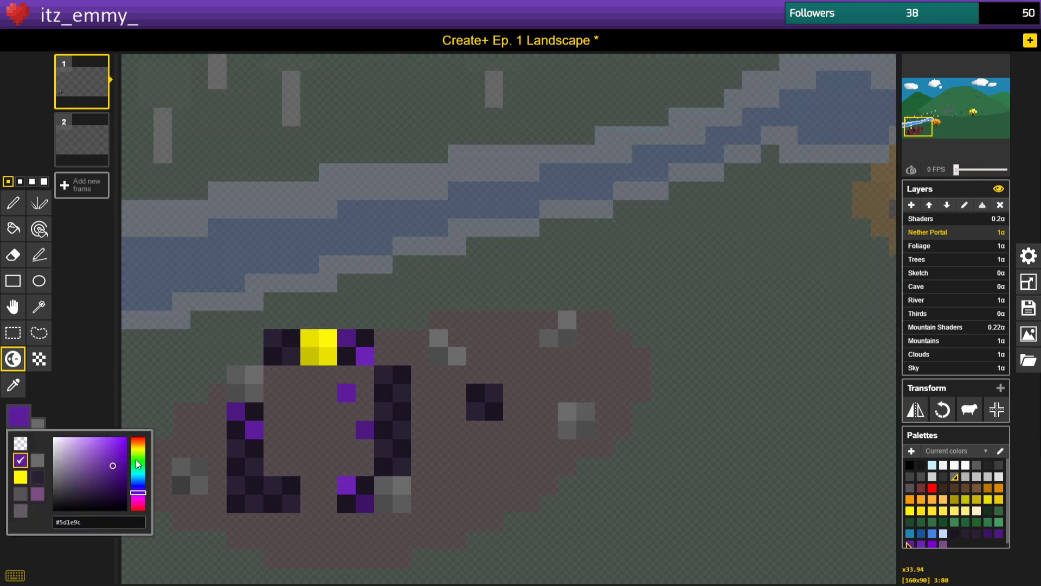
left_click(140, 448)
mouse_move(142, 452)
left_mouse_down()
mouse_move(130, 428)
mouse_move(140, 448)
left_mouse_up()
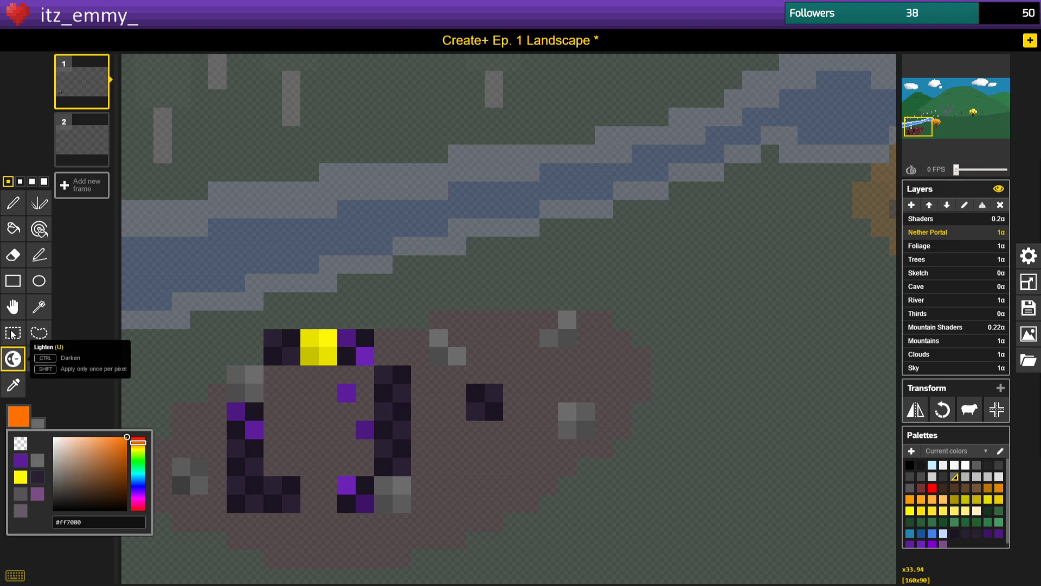
left_click(13, 203)
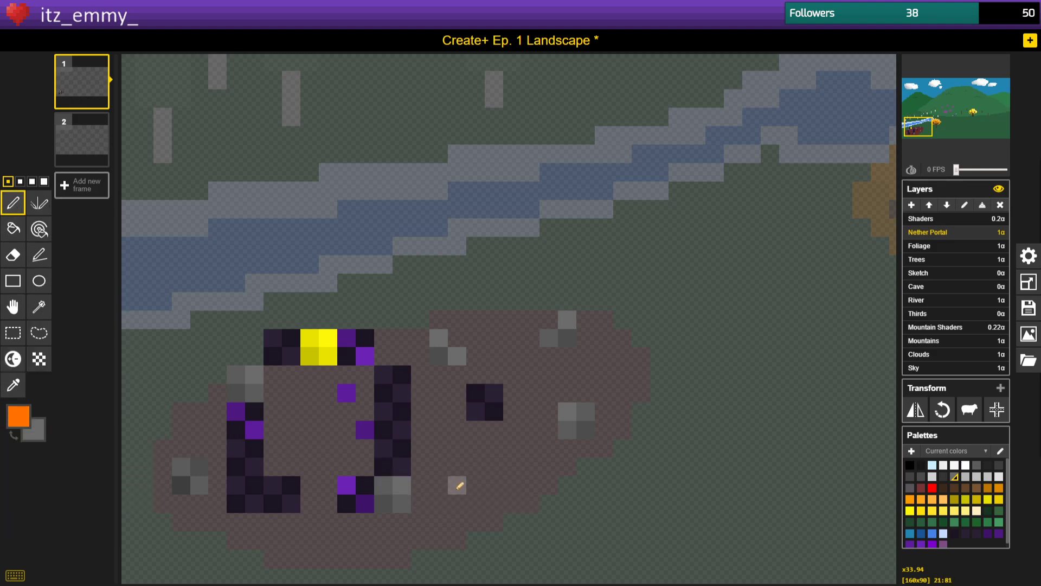
left_click_drag(438, 502, 456, 487)
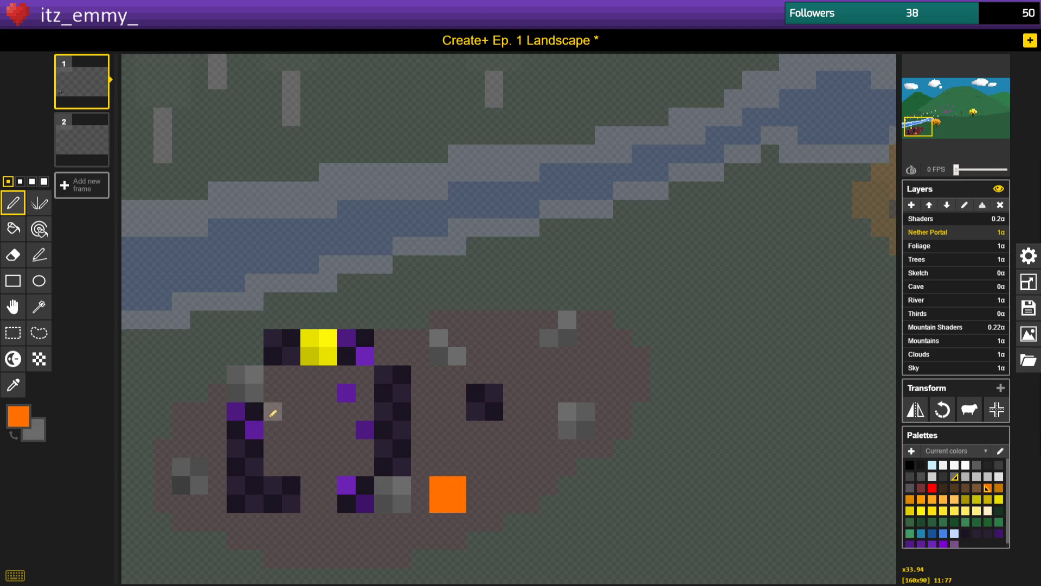
left_click_drag(304, 421, 311, 411)
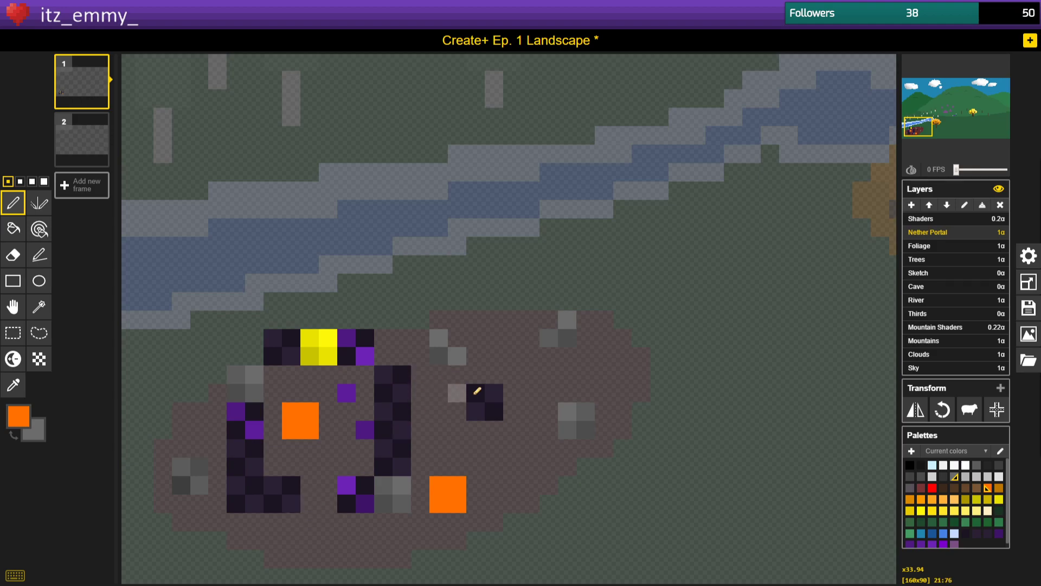
Paint orange streaks at the patch's northeast stone and southeast edge, erasing the pixels that spill onto the grass.
mouse_move(584, 356)
left_mouse_down()
mouse_move(586, 332)
mouse_move(572, 356)
left_mouse_up()
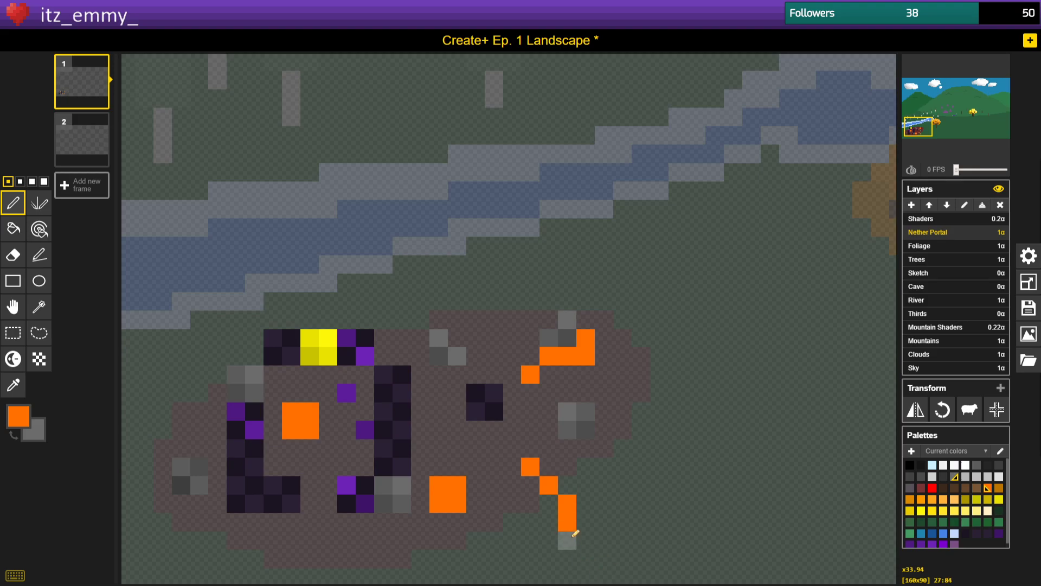
left_click(13, 255)
left_click_drag(567, 503, 567, 530)
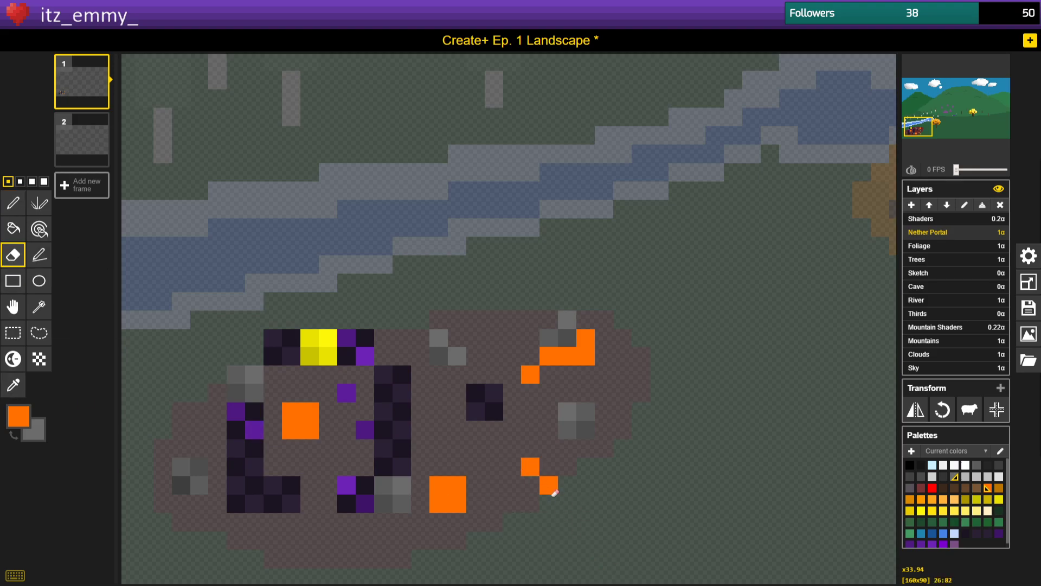
Paint a 2x2 orange block just below the portal frame and a short orange streak under the westernmost stone.
left_click(13, 203)
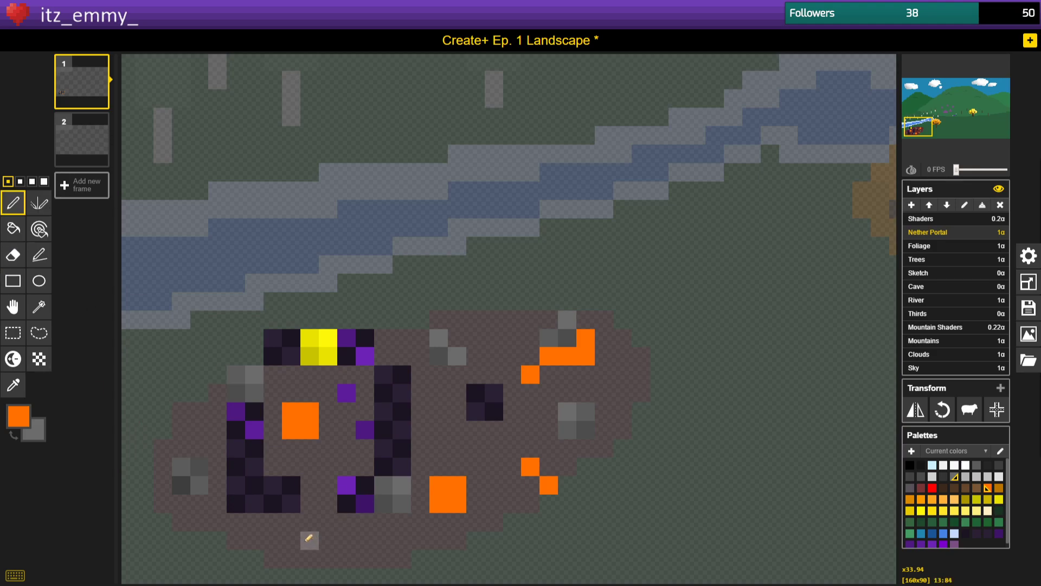
left_click_drag(293, 539, 310, 524)
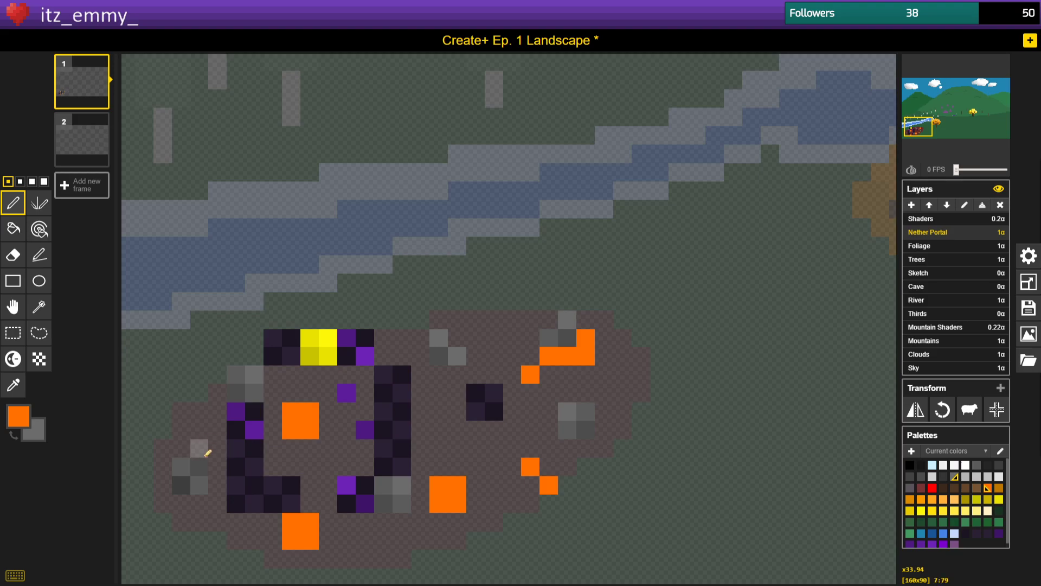
left_click(212, 505)
left_click(183, 522)
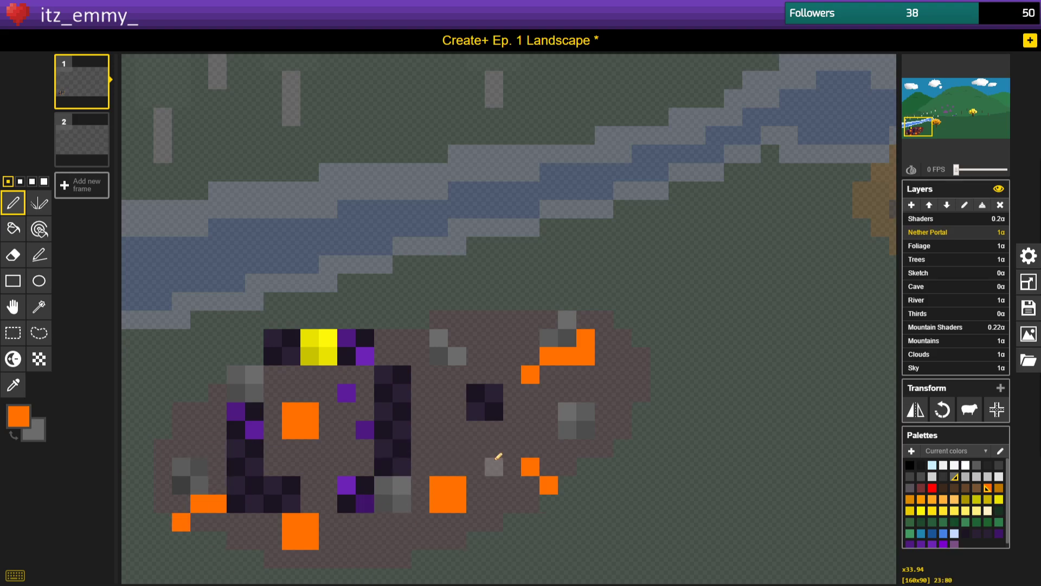
Paint a small orange cluster between the northern stone and the lone dark purple block.
scroll(349, 442, "down", 2)
scroll(293, 479, "down", 2)
scroll(328, 472, "up", 4)
left_click(374, 415)
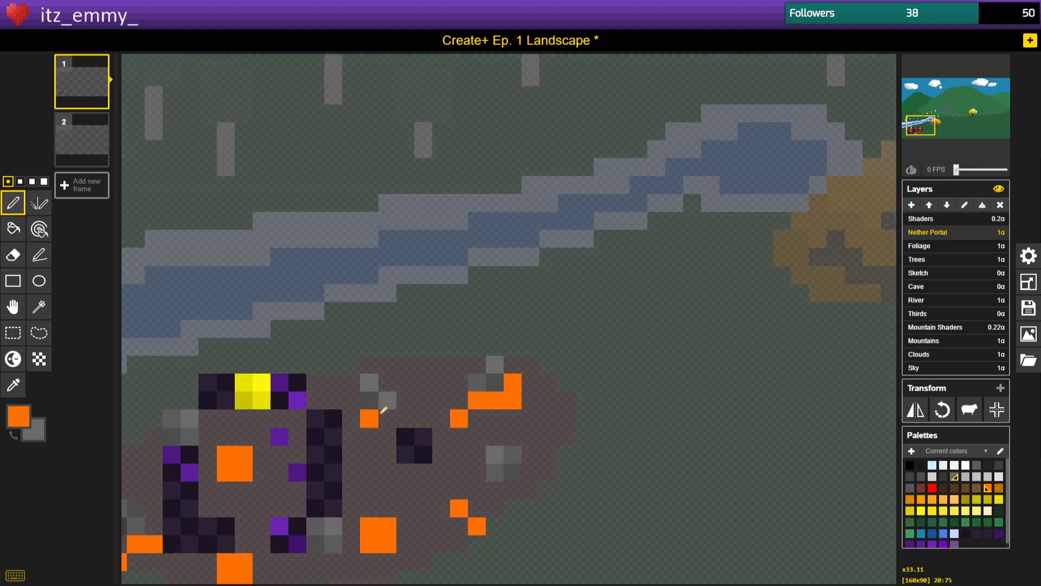
left_click(369, 436)
scroll(147, 509, "down", 1)
scroll(146, 509, "up", 1)
Erase the orange cluster below the northern stone and the two easternmost pixels of the northeast orange streak.
left_click(13, 228)
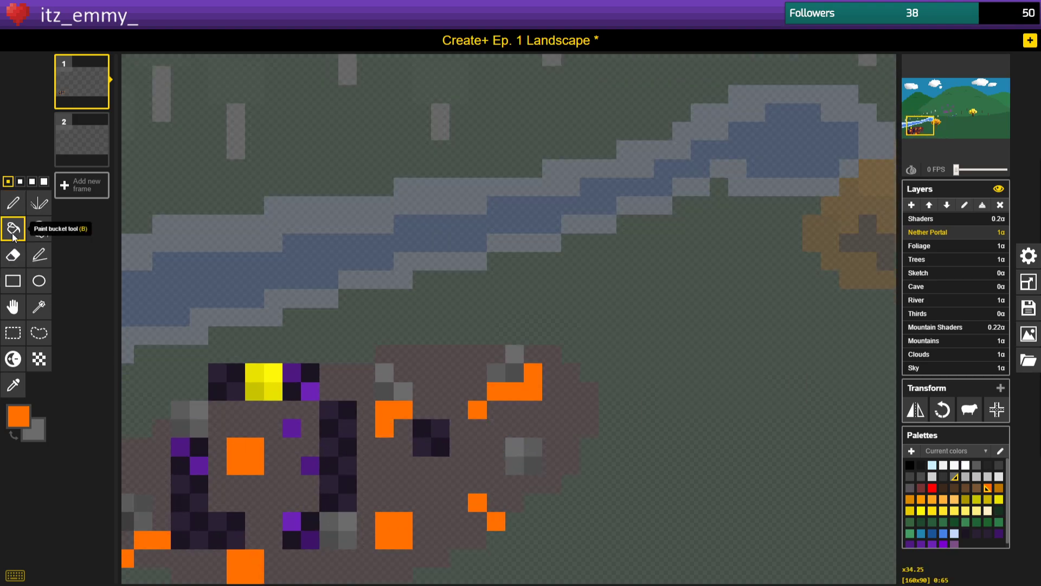
left_click(13, 255)
left_click(392, 412)
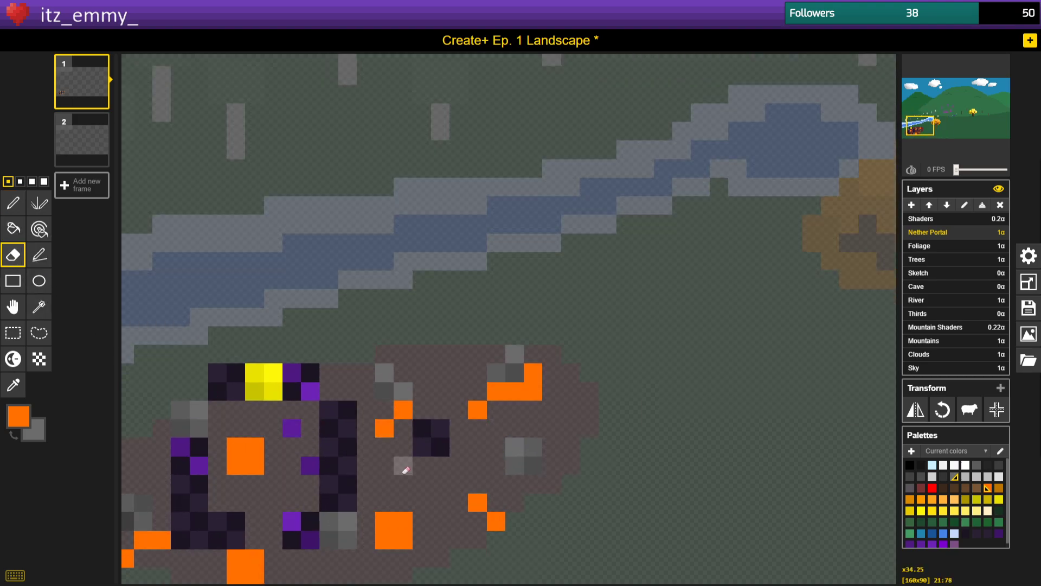
left_click(405, 409)
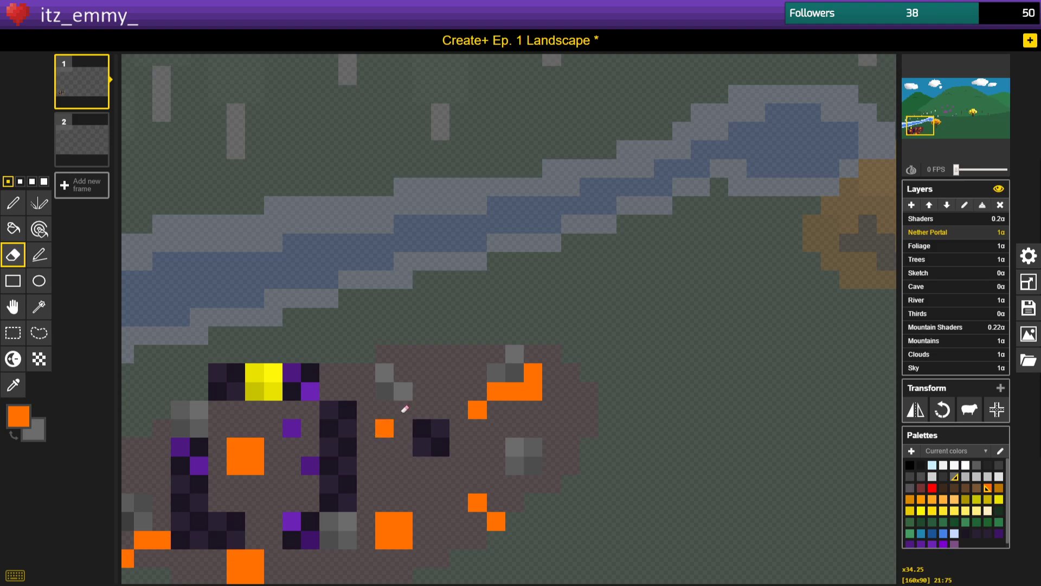
left_click(533, 391)
left_click(533, 373)
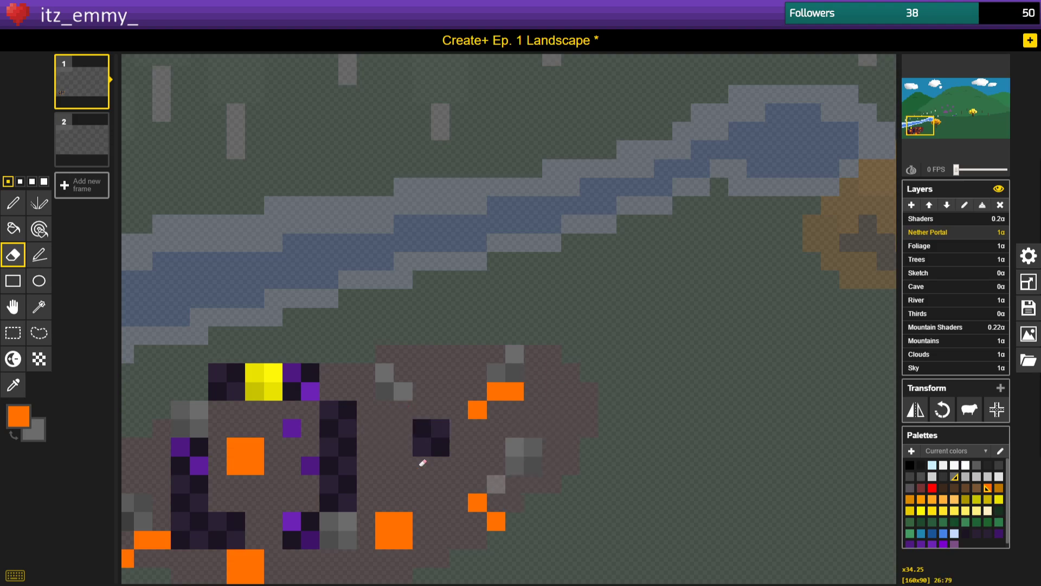
Darken alternating pixels of the orange block below the portal frame and the western lava streak with the Lighten/Darken tool.
scroll(311, 465, "down", 1)
scroll(150, 527, "up", 2)
left_click(13, 359)
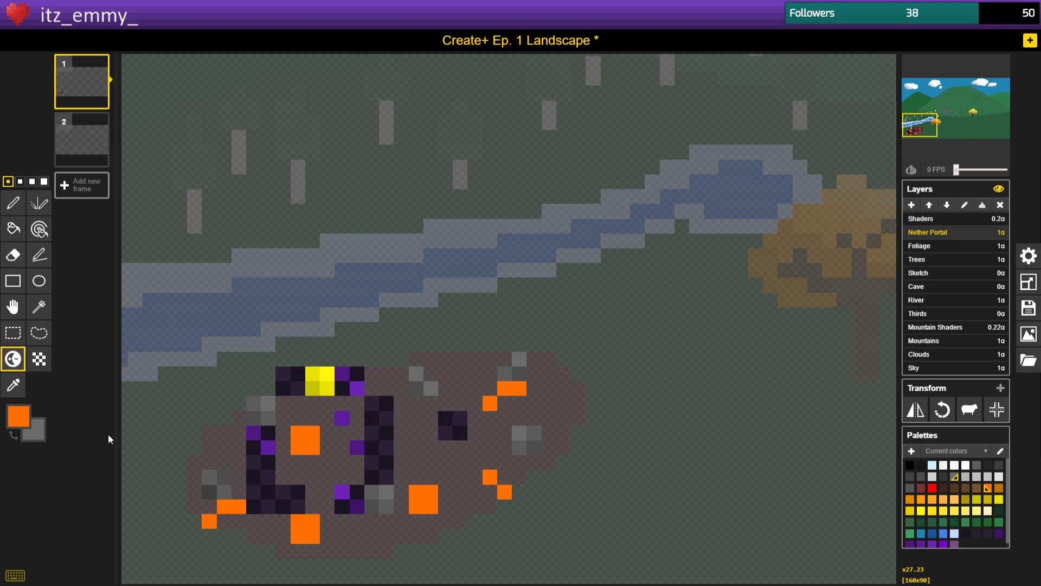
scroll(167, 551, "up", 5)
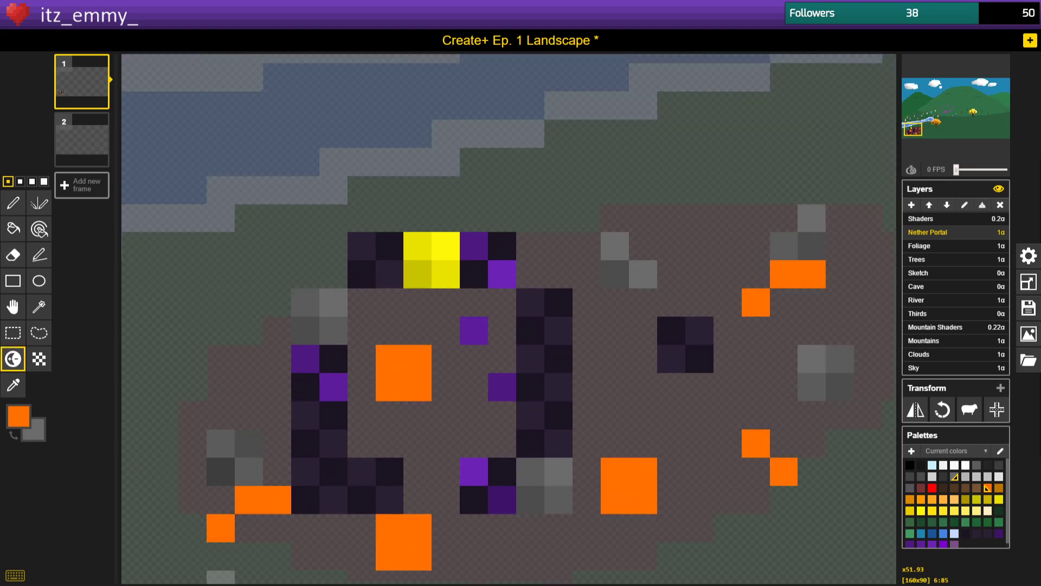
left_click(390, 527)
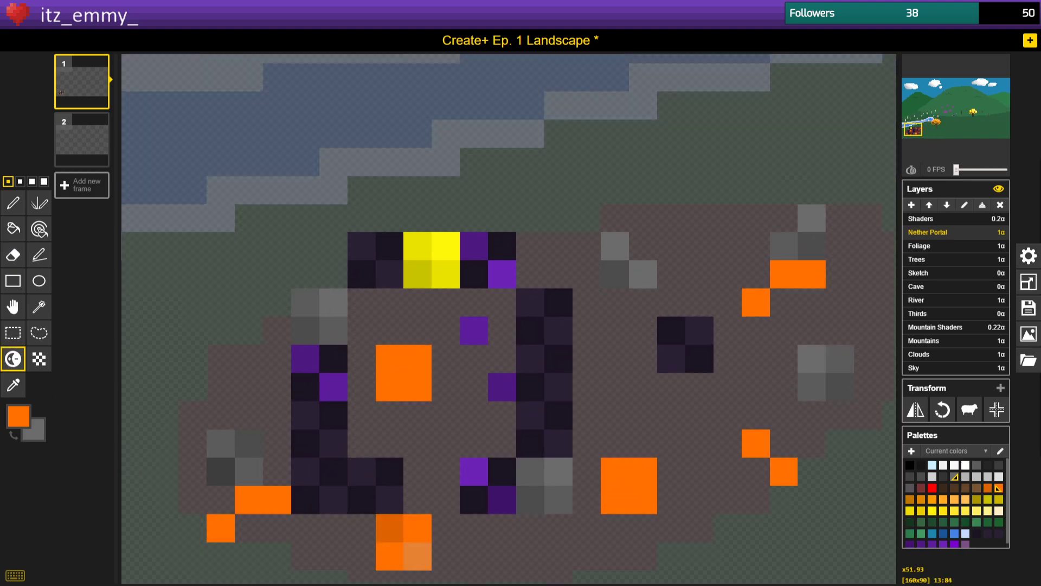
left_click(421, 526)
left_click(250, 497, "ctrl")
left_click(229, 522, "ctrl")
left_click(416, 527, "ctrl")
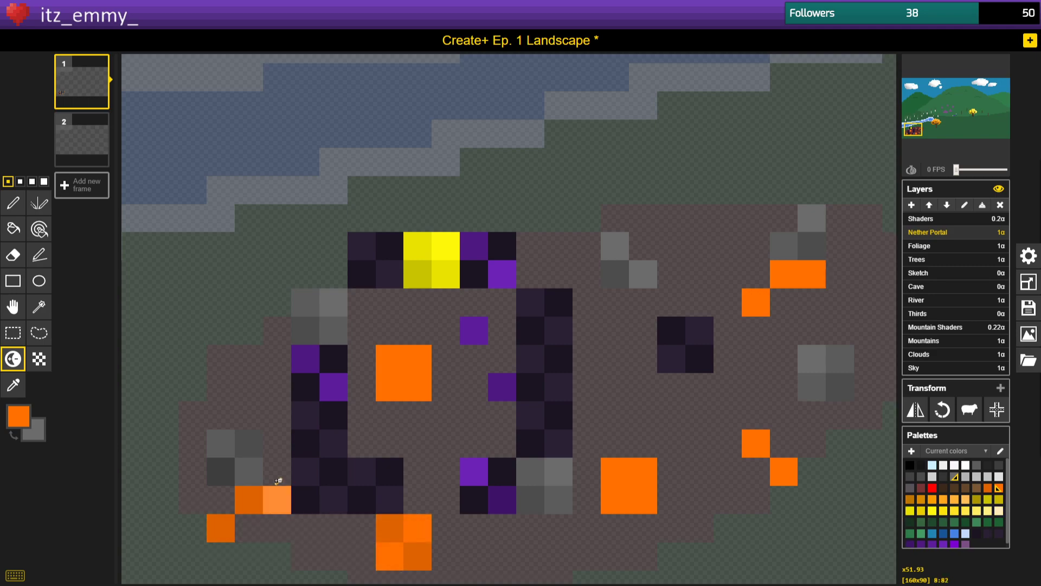
left_click(243, 498, "ctrl")
Darken alternate pixels in the lava blocks inside and southeast of the portal frame and in the northeast and southeast streaks.
left_click(396, 379, "ctrl")
left_click(418, 359, "ctrl")
left_click(619, 472, "ctrl")
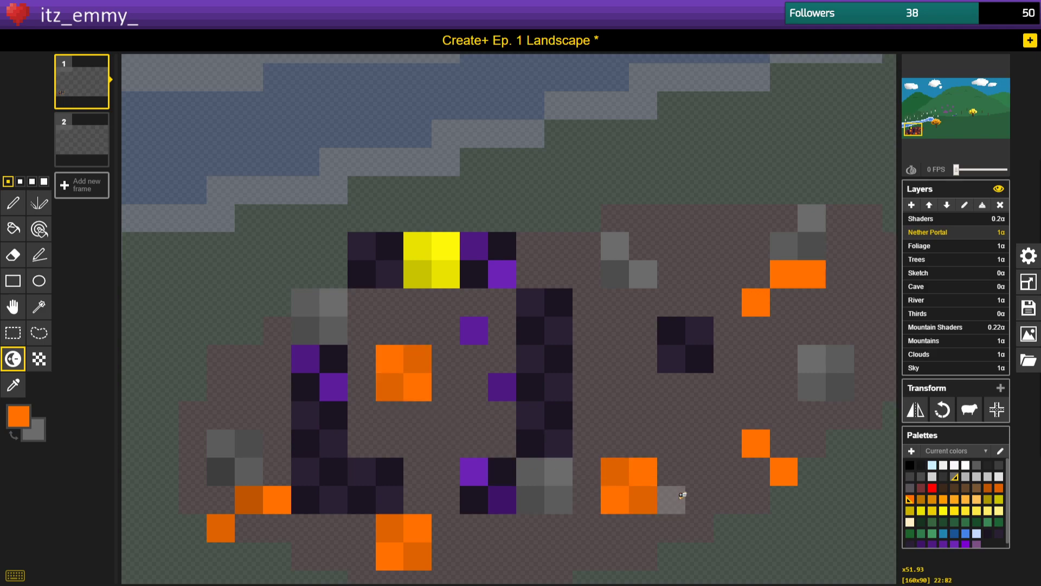
left_click(805, 276, "ctrl")
left_click(764, 298, "ctrl")
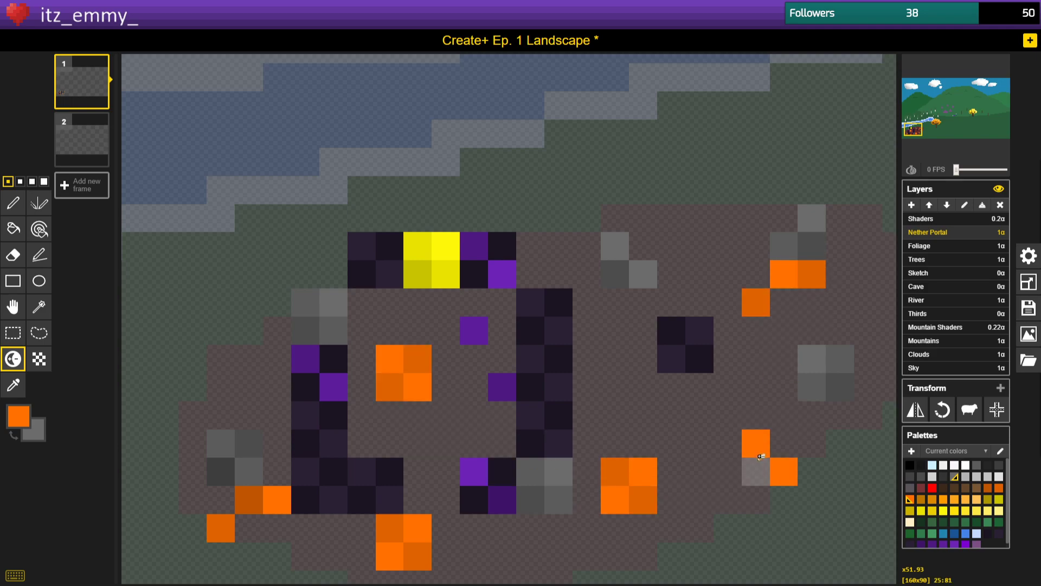
left_click(757, 444, "ctrl")
Set the drawing colour to #ff4f00 and paint single red-orange accent pixels in the lava blocks and streaks.
left_click(18, 416)
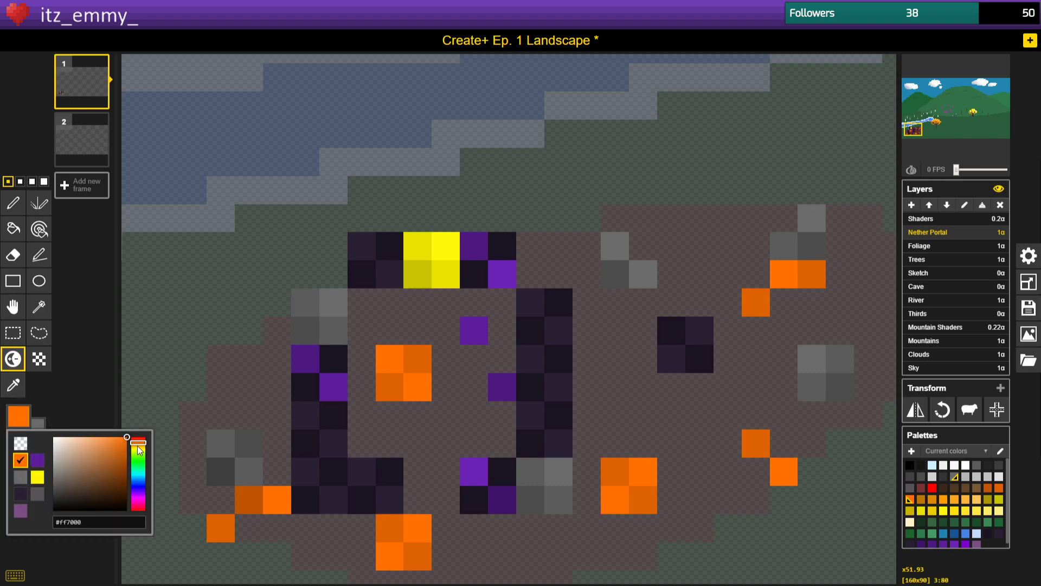
left_click_drag(139, 442, 143, 441)
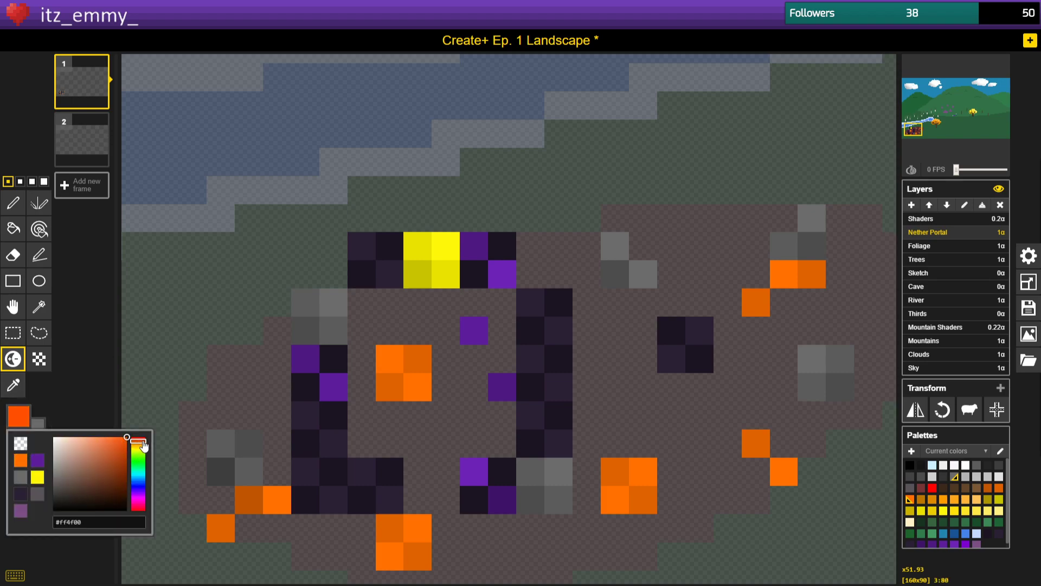
left_click(13, 202)
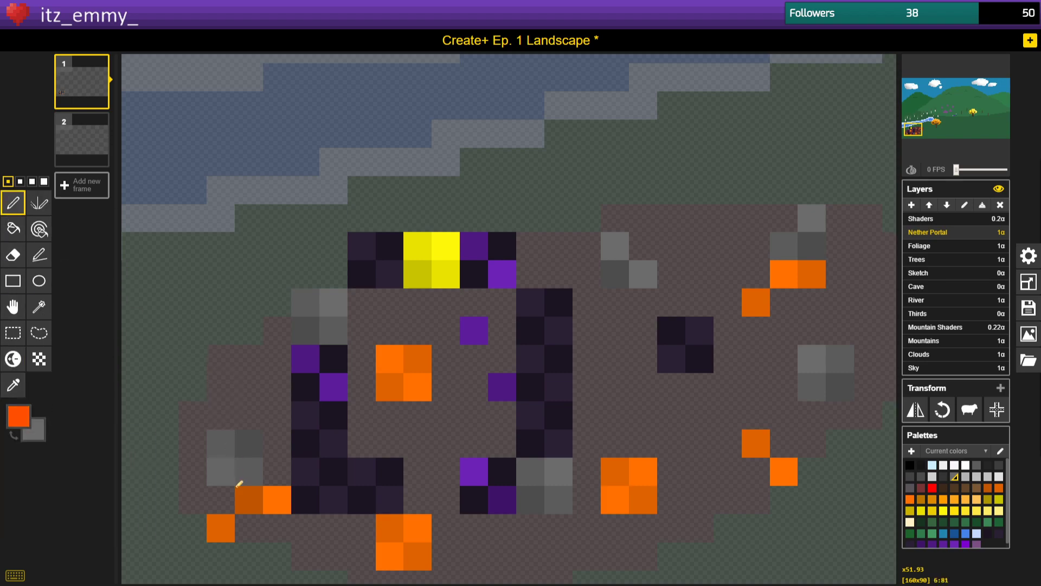
left_click(221, 528)
left_click(417, 387)
left_click(390, 528)
left_click(415, 554)
left_click(648, 472)
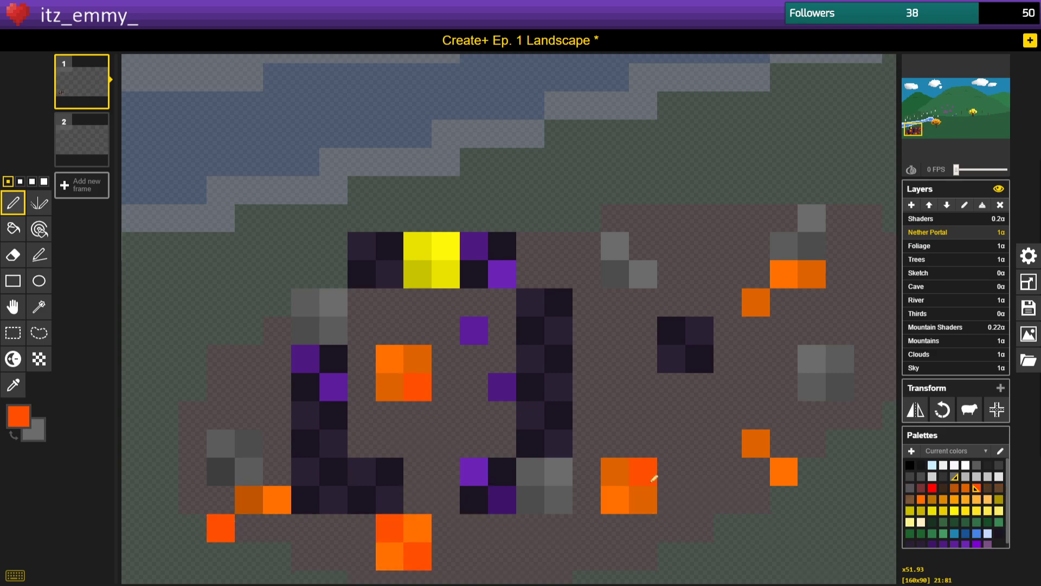
left_click(757, 444)
left_click(784, 275)
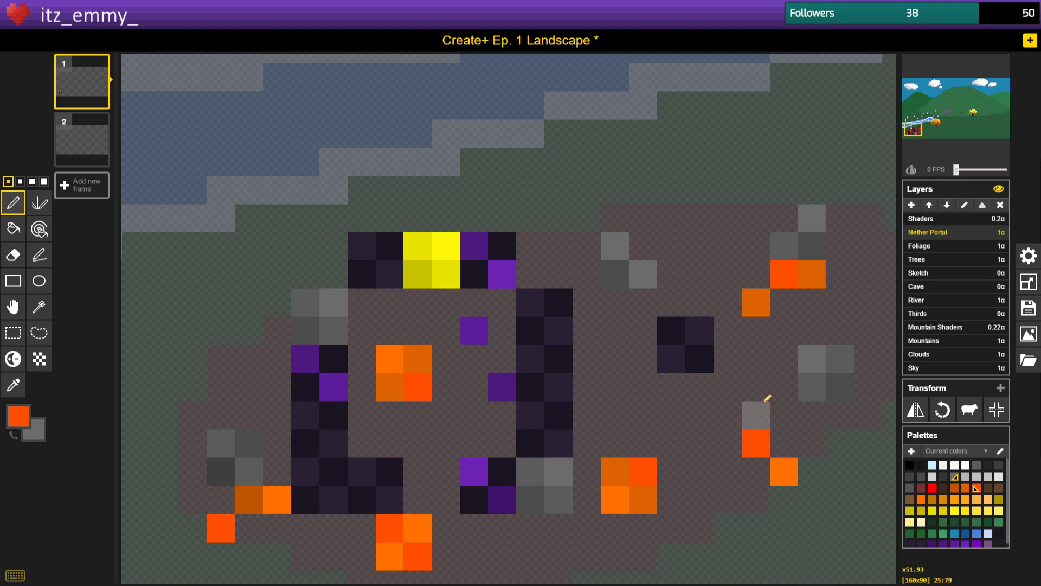
On the Shaders layer, paint a #ff2d00 glow over and around the lava inside the portal, below it and along the western streak.
scroll(274, 388, "down", 2)
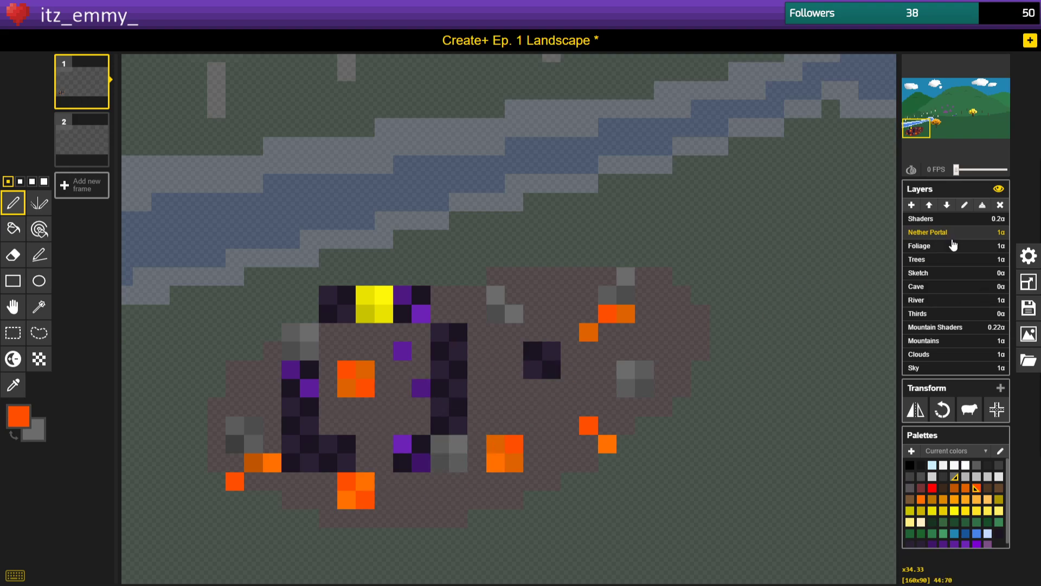
left_click(935, 220)
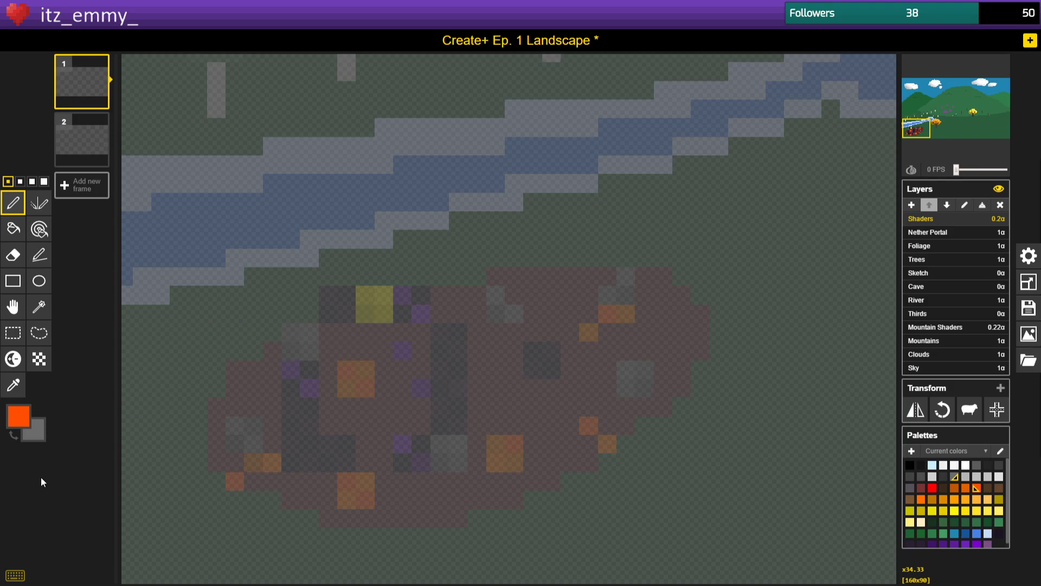
left_click(20, 414)
left_click(139, 441)
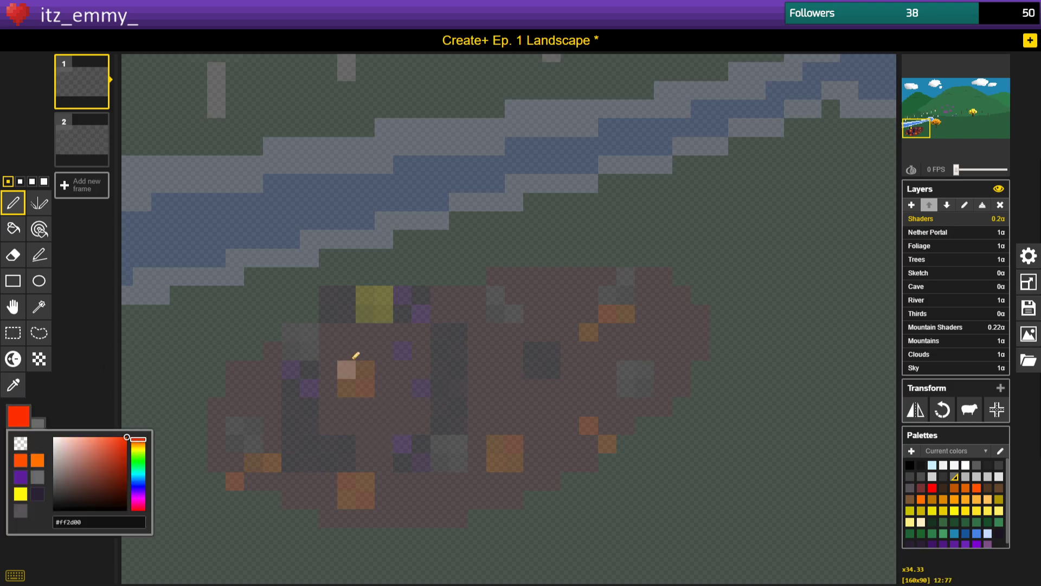
mouse_move(346, 350)
left_mouse_down()
mouse_move(335, 385)
mouse_move(369, 393)
mouse_move(355, 399)
mouse_move(383, 367)
left_mouse_up()
left_click_drag(272, 447, 273, 482)
mouse_move(347, 498)
left_mouse_down()
mouse_move(328, 479)
mouse_move(365, 488)
mouse_move(366, 471)
left_mouse_up()
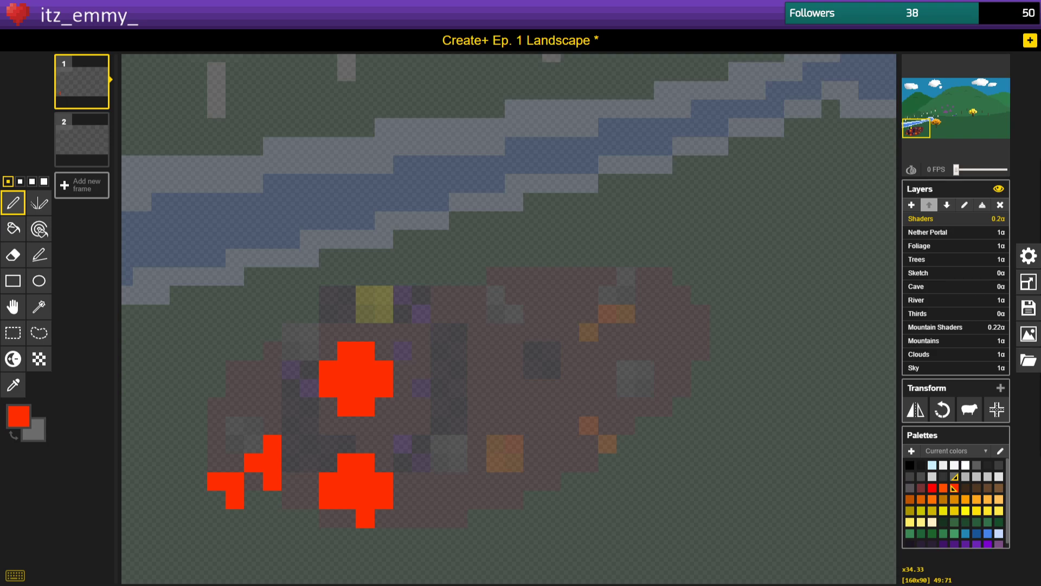
Set the secondary colour to transparent and clear the red glow covering the lava pixels, leaving only the surrounding outline.
key("alt+Tab")
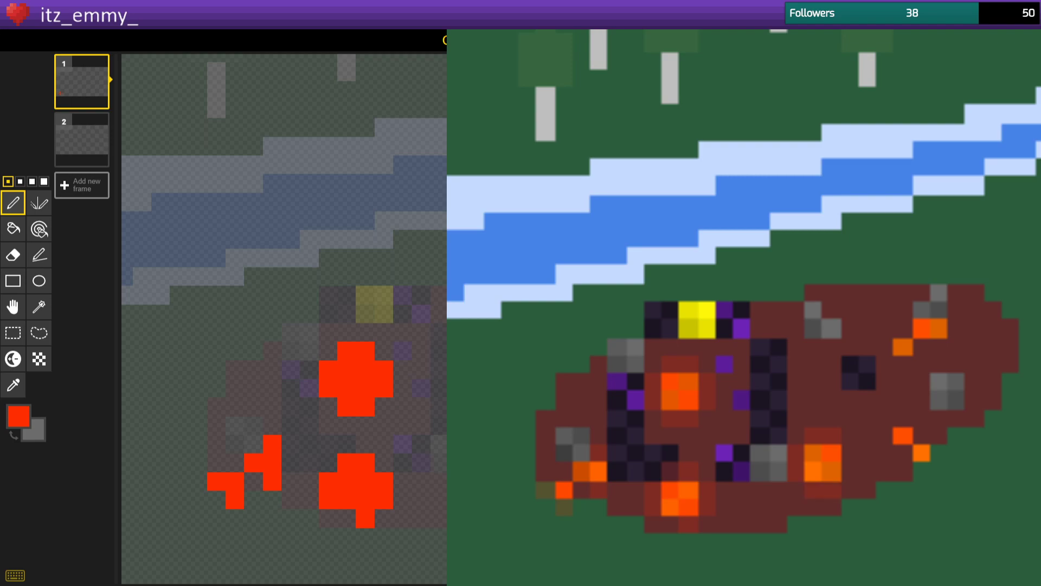
left_click(38, 436)
left_click(37, 455)
mouse_move(347, 482)
left_mouse_down()
mouse_move(360, 499)
mouse_move(362, 483)
left_mouse_up()
left_click(254, 462)
left_click(215, 481)
left_click_drag(364, 388, 358, 374)
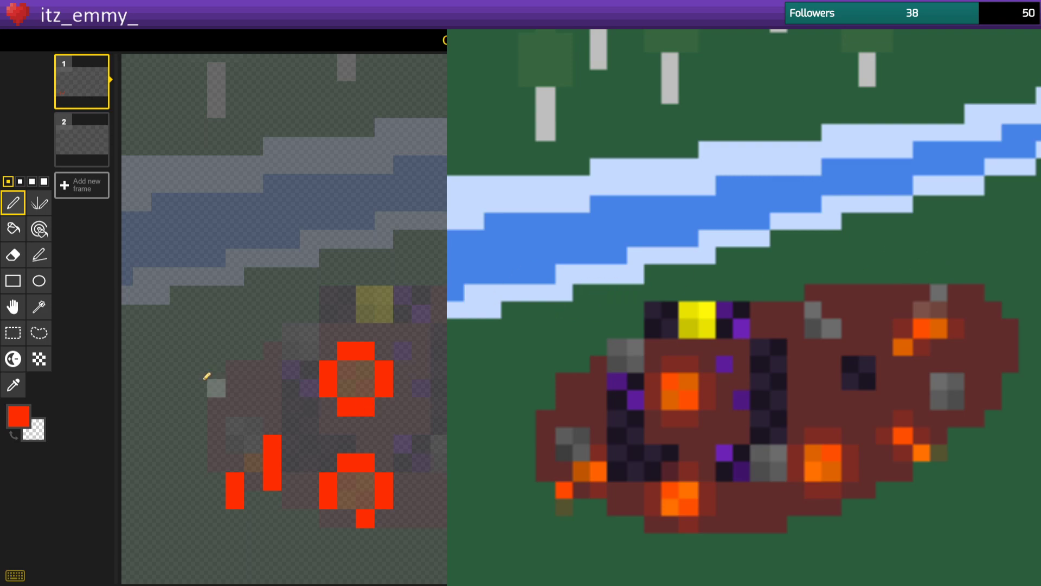
Set the drawing colour to #832f1d and dot single shading pixels over the dark-red patch west of and below the portal.
left_click(20, 414)
left_click_drag(125, 451, 110, 472)
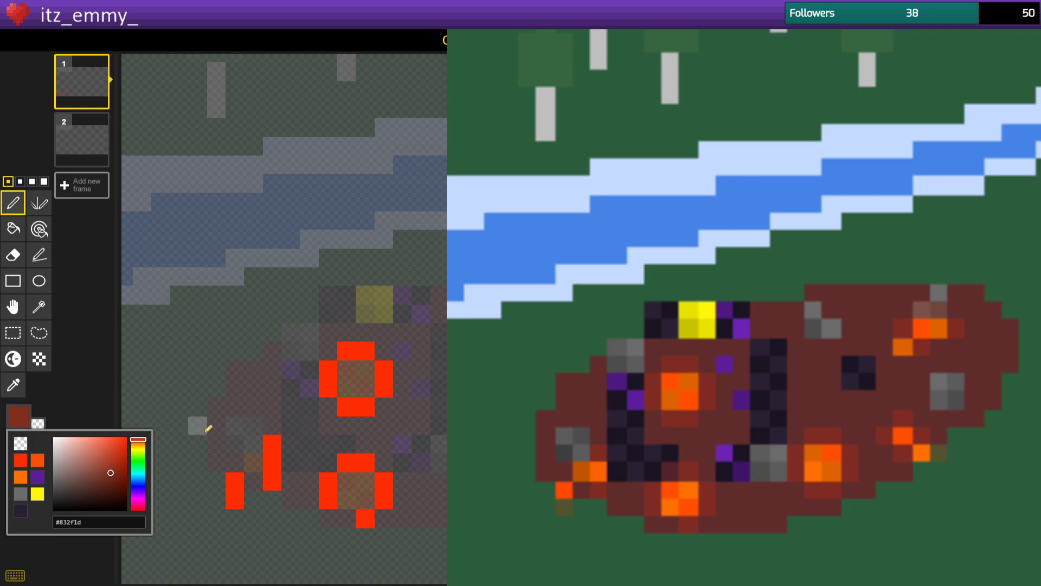
left_click(272, 388)
left_click(234, 407)
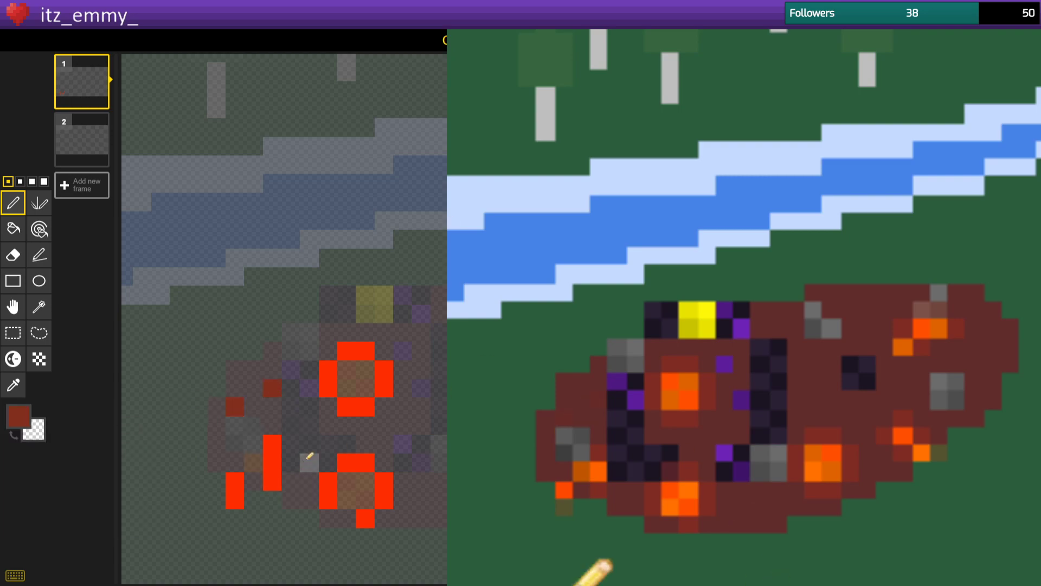
left_click(365, 444)
left_click(291, 500)
left_click(421, 500)
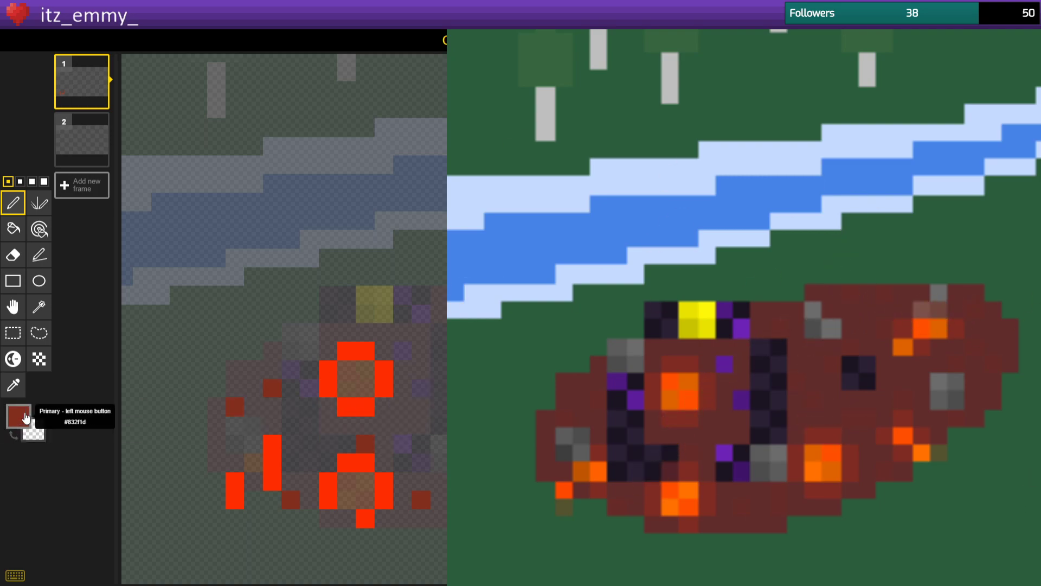
Set the drawing colour to #924f41 and scatter lighter texture pixels across the western and southern parts of the dark-red patch.
left_click(18, 416)
left_click(94, 470)
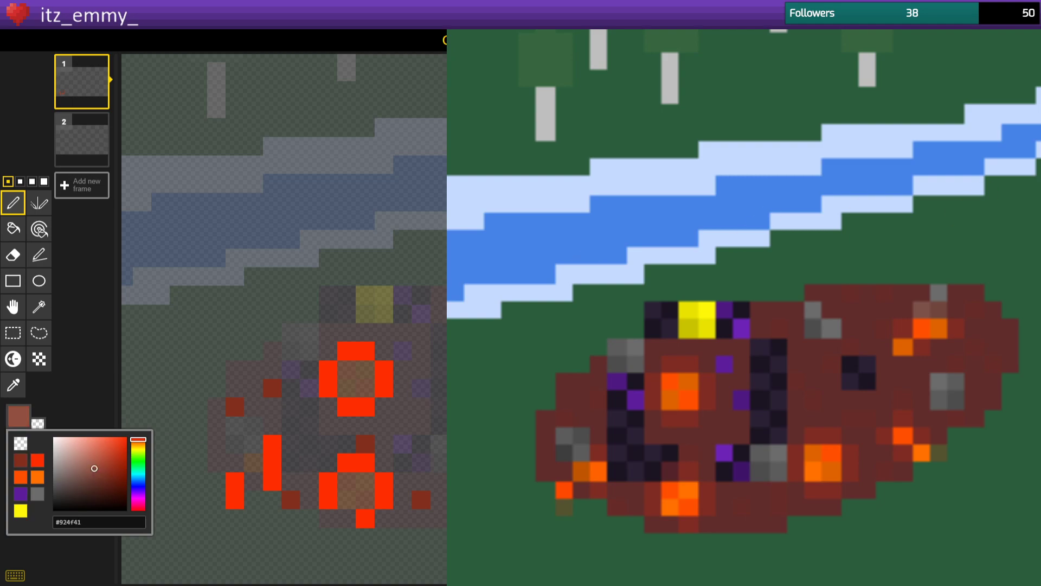
key("Escape")
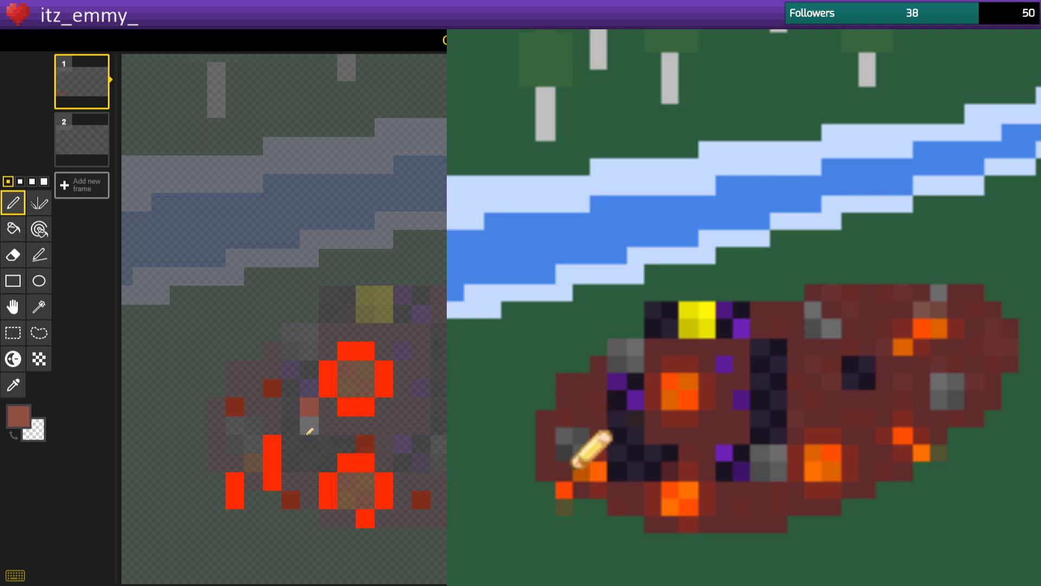
left_click(265, 415)
left_click(246, 430)
left_click(265, 421)
left_click_drag(216, 426, 217, 445)
left_click(253, 370)
left_click_drag(417, 518, 437, 515)
left_click(421, 370)
left_click(404, 417)
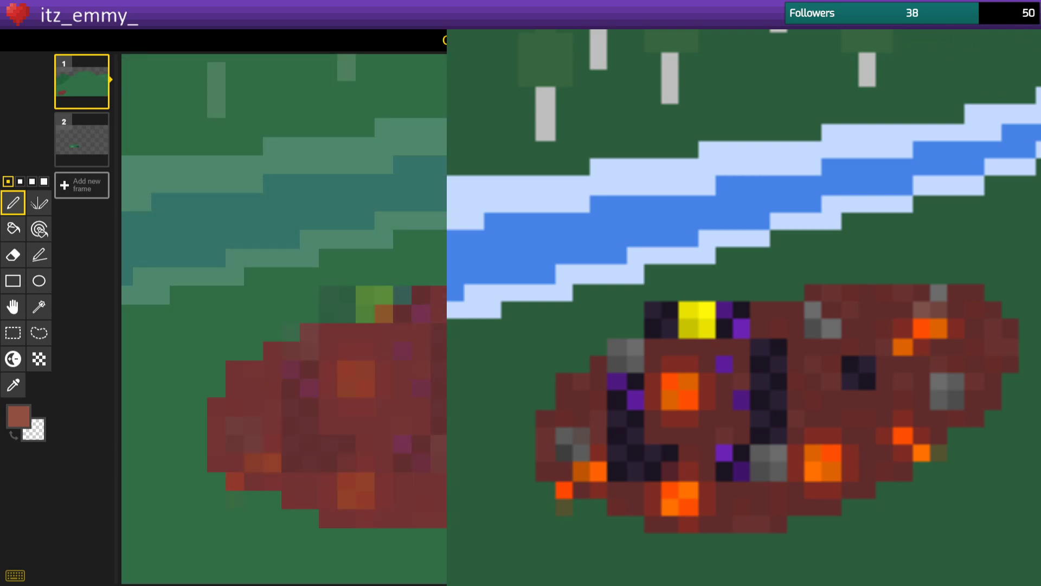
key("alt+l")
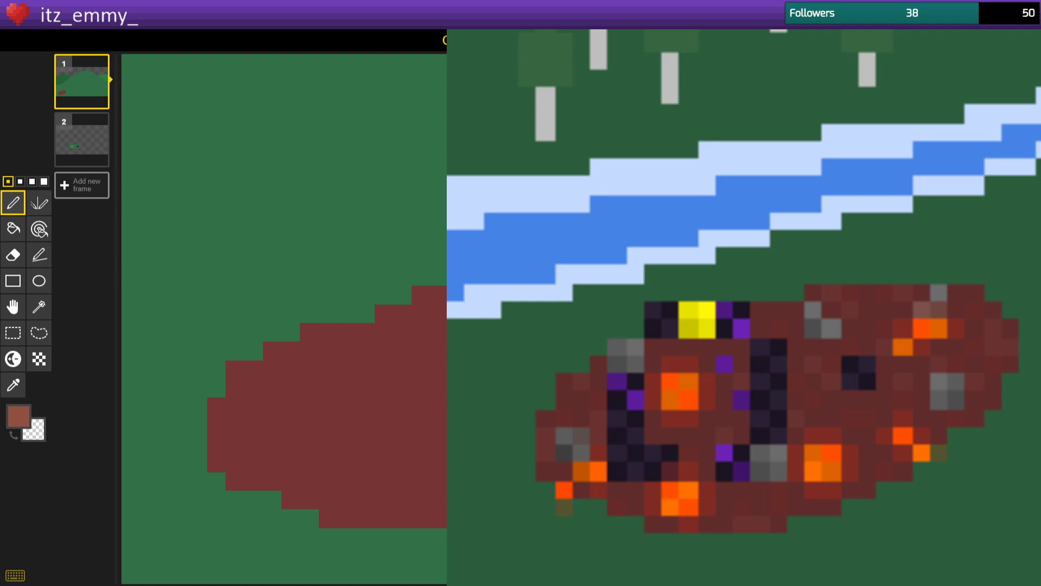
key("alt+l")
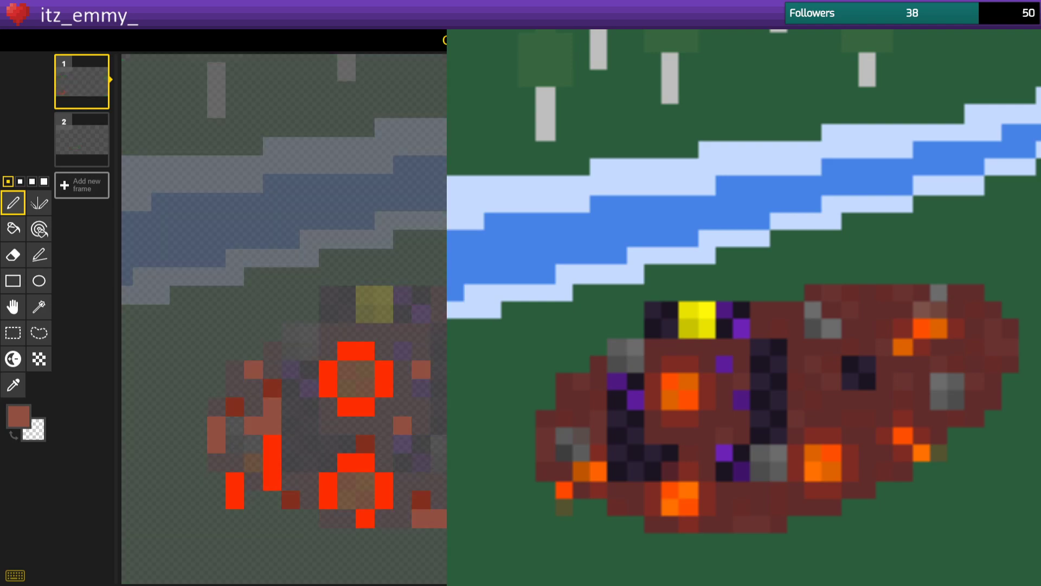